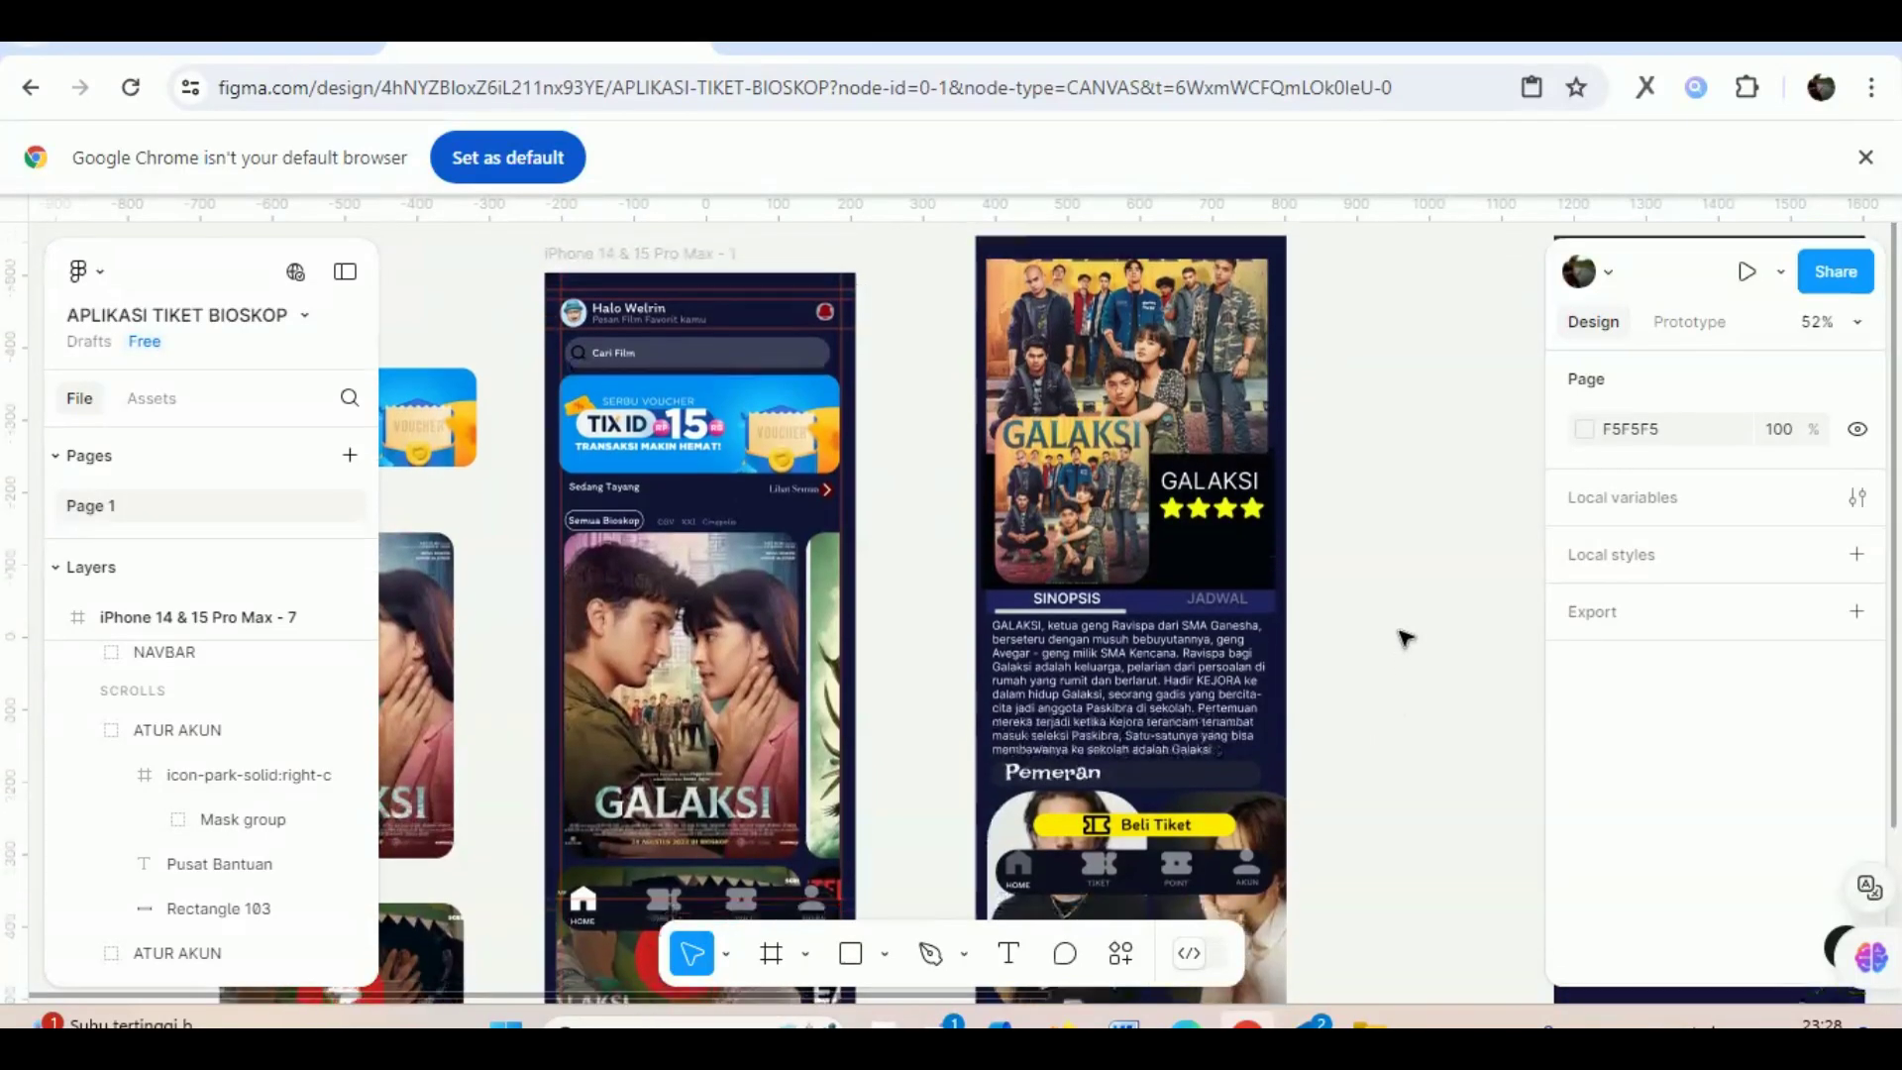
# Start the prototype preview and switch from synopsis to schedule and back.
pyautogui.scroll(-5, 1405, 637)
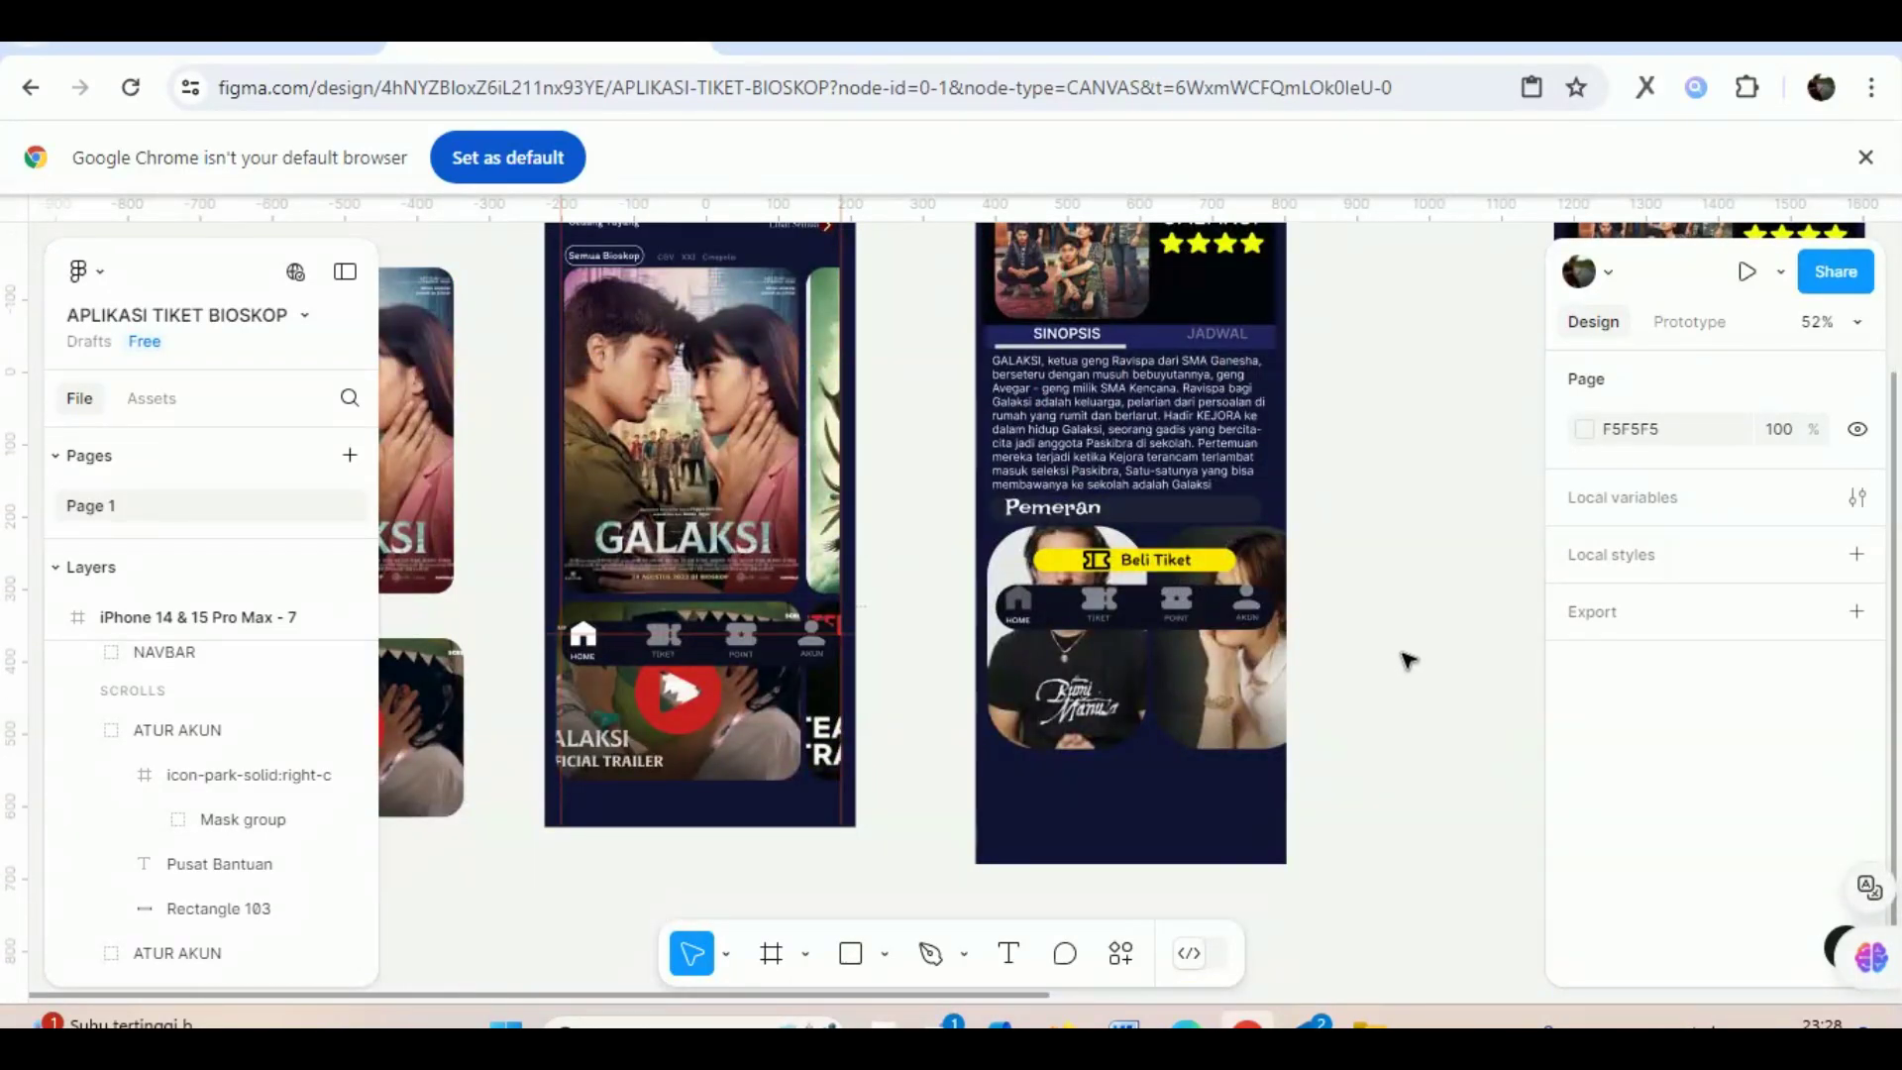
pyautogui.scroll(6, 1408, 660)
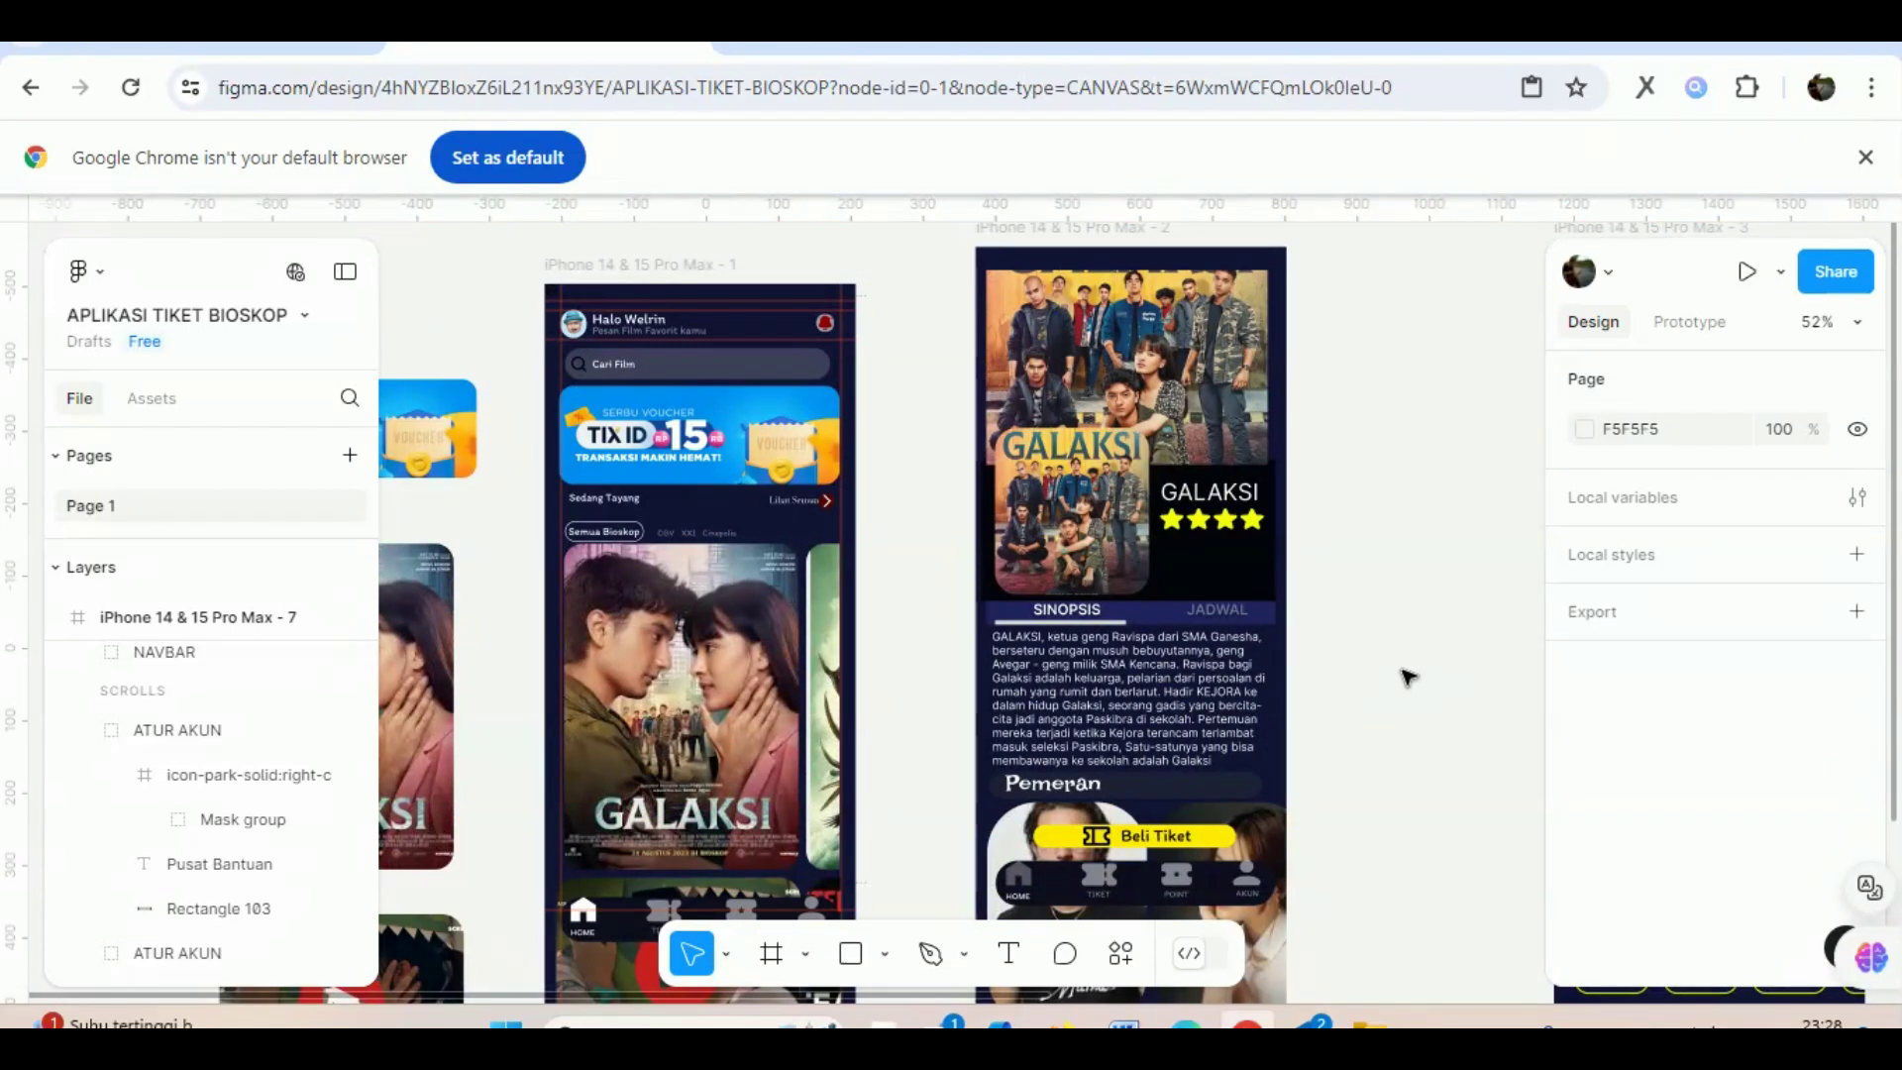
pyautogui.click(1745, 274)
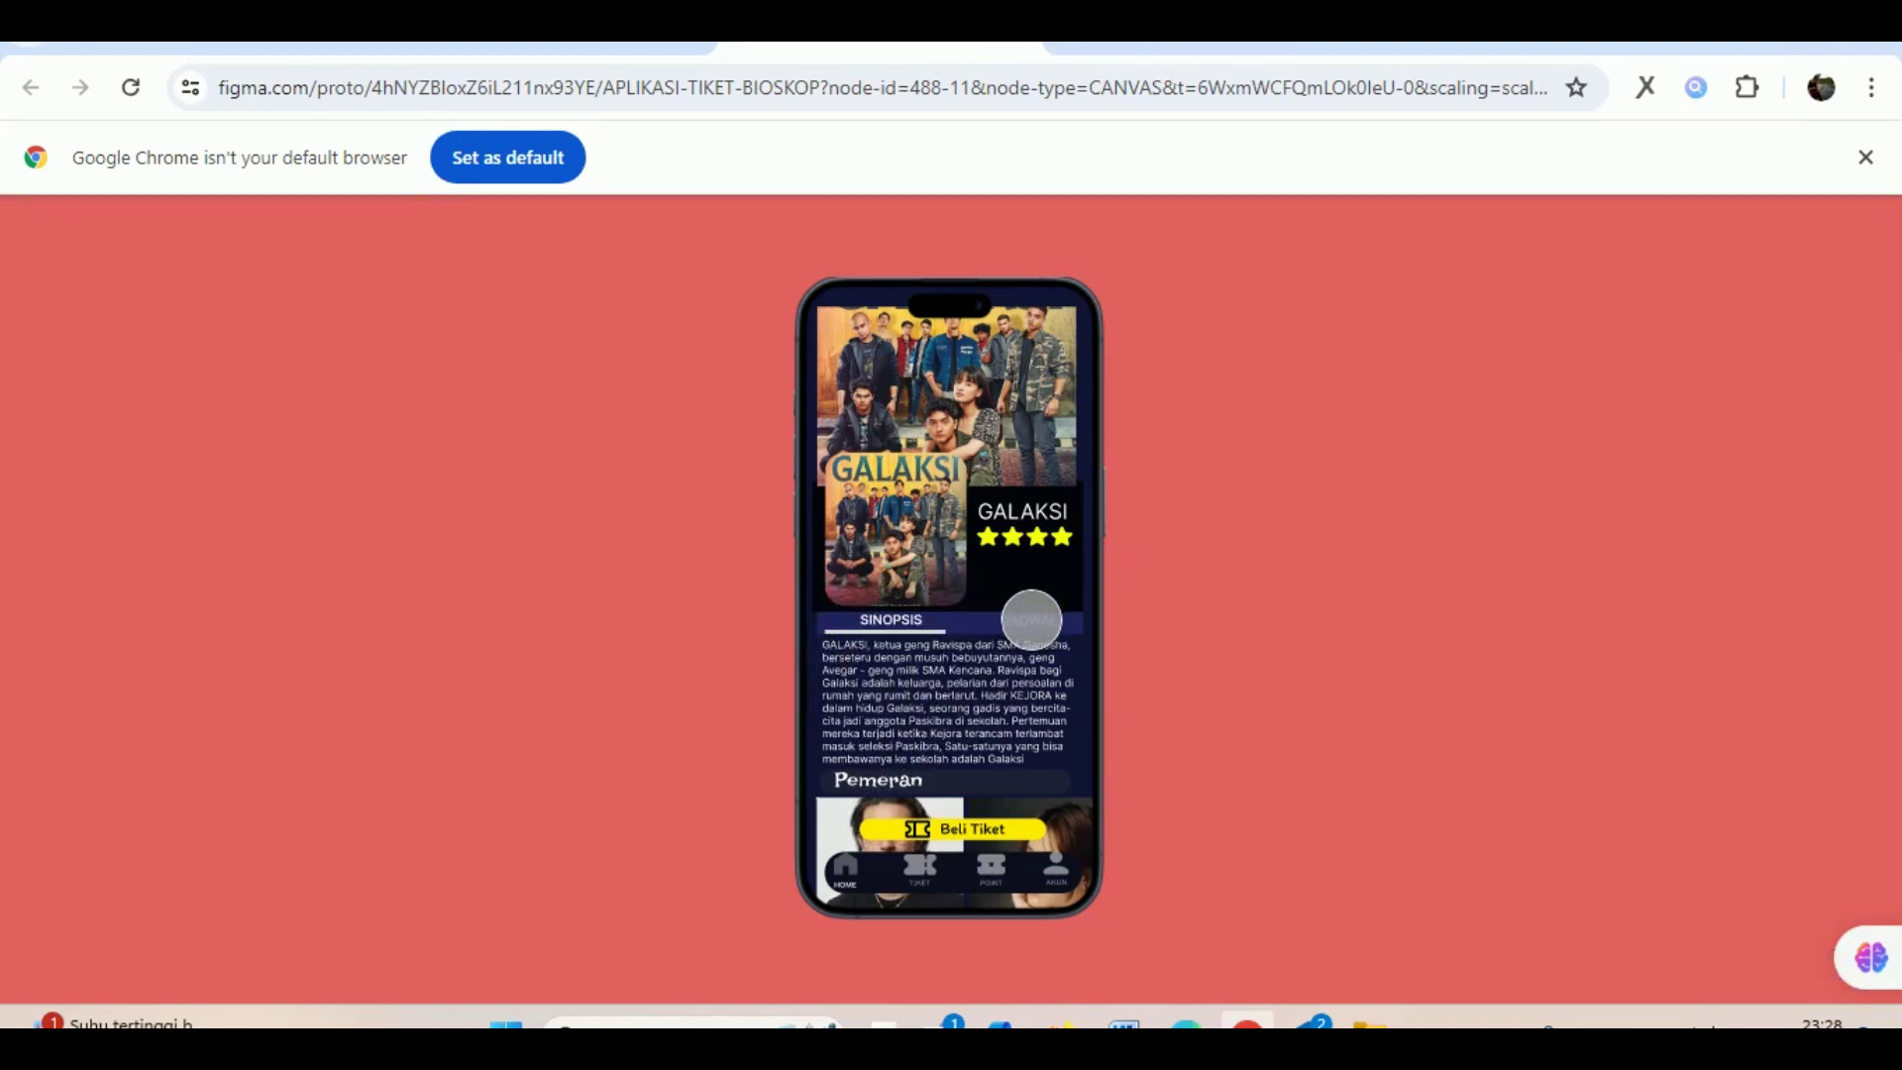
pyautogui.click(1031, 622)
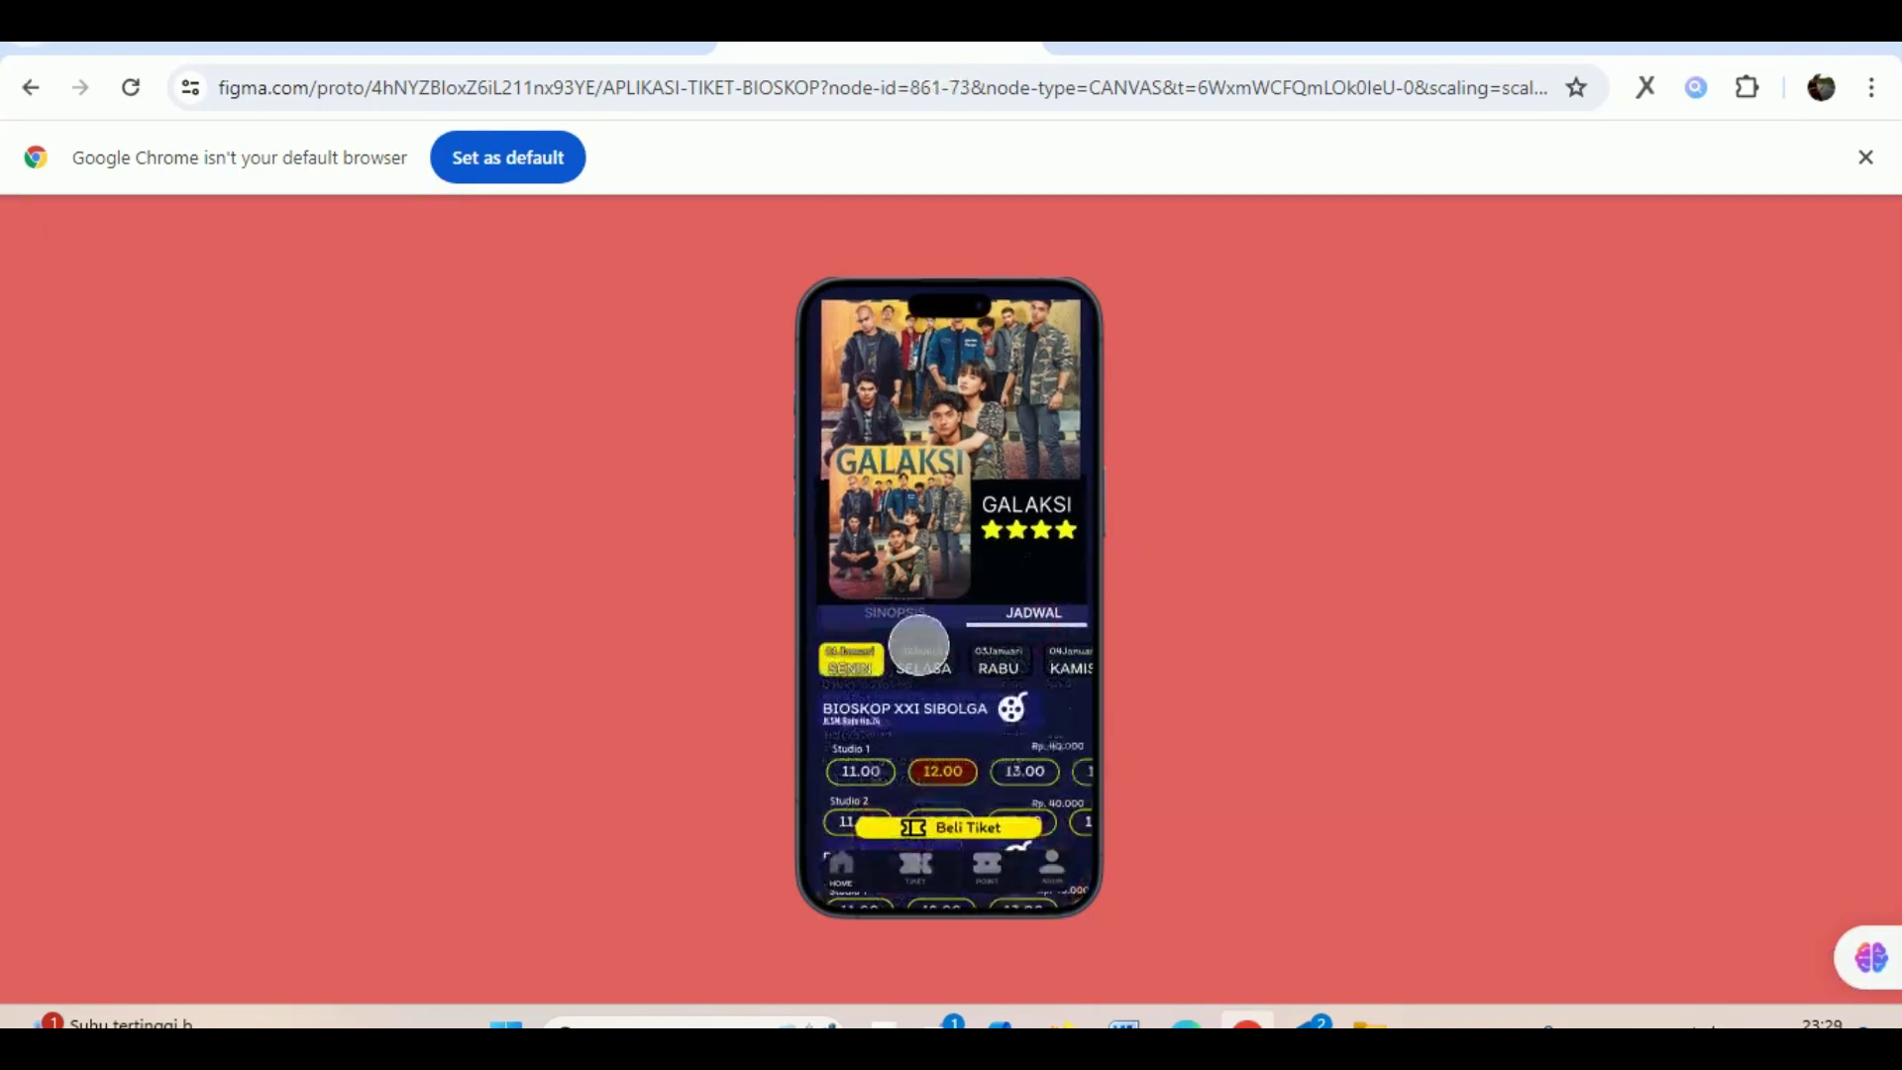
pyautogui.click(904, 618)
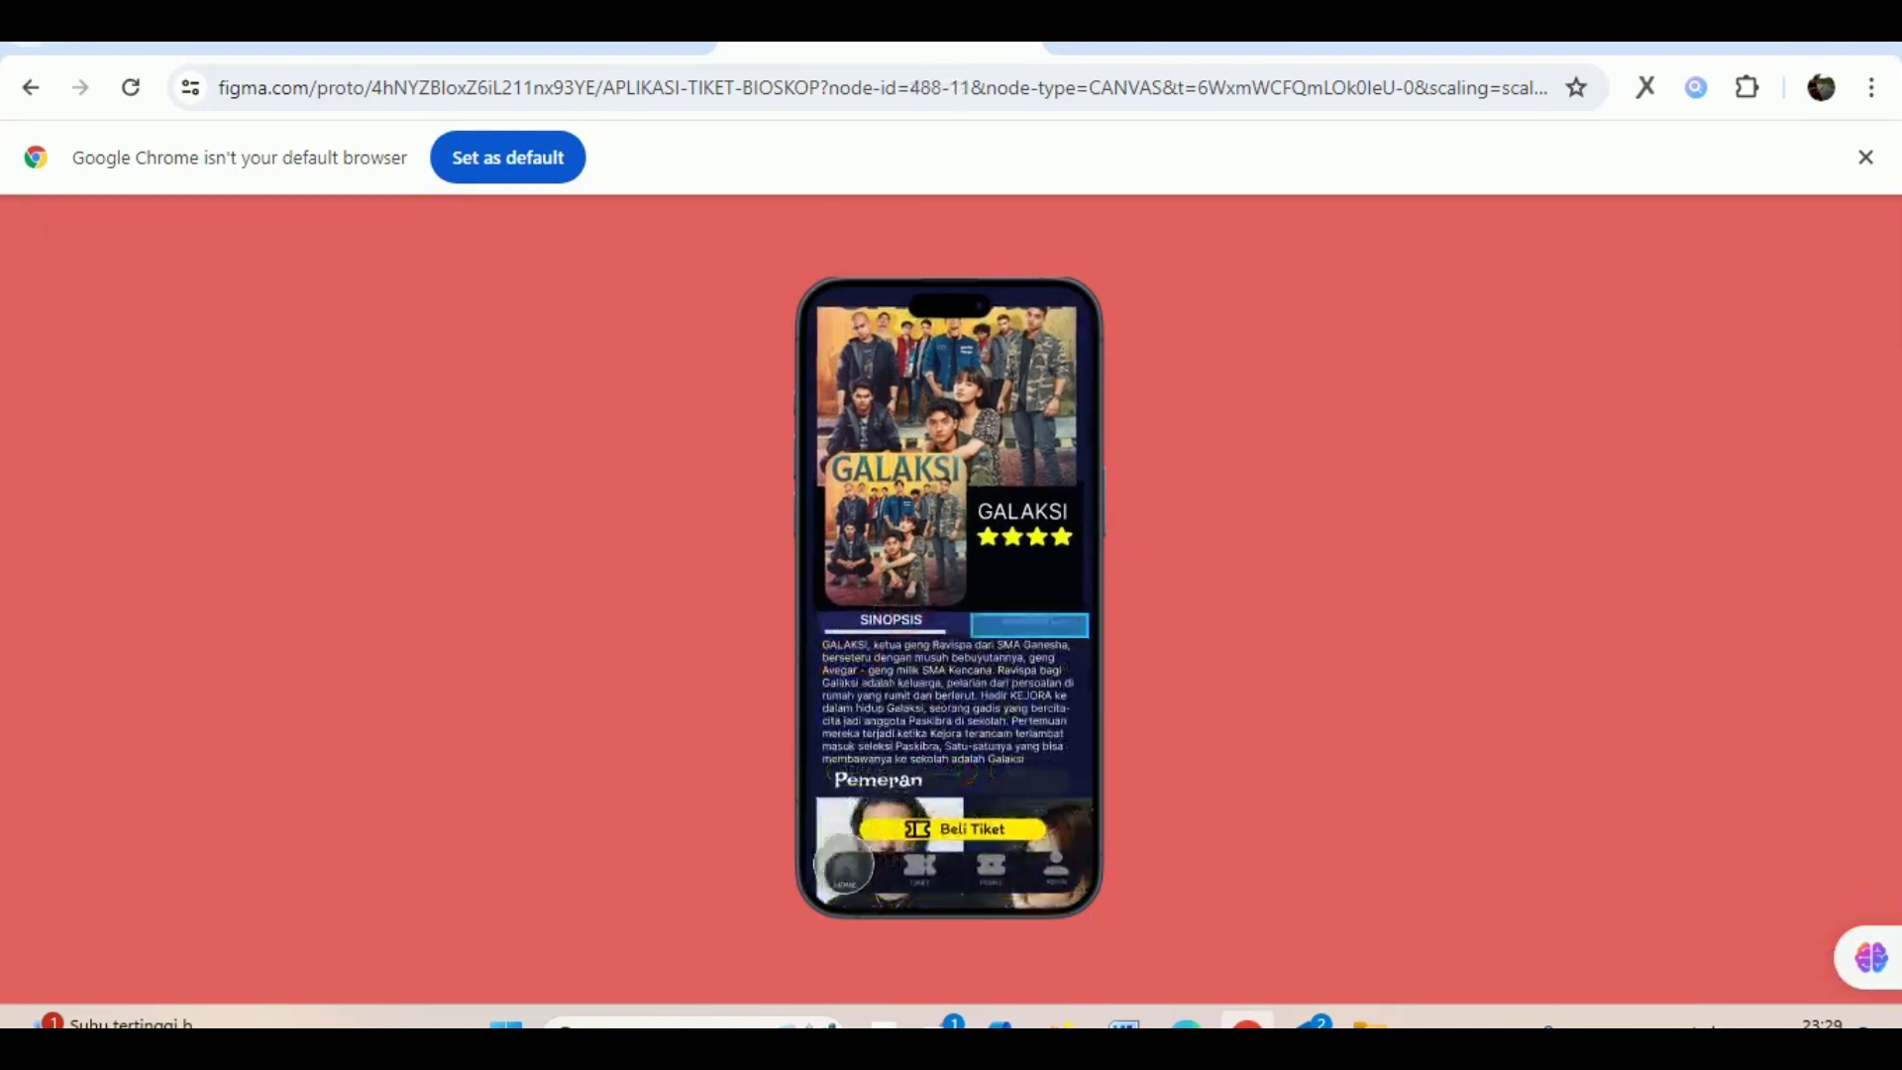
pyautogui.scroll(-3, 901, 634)
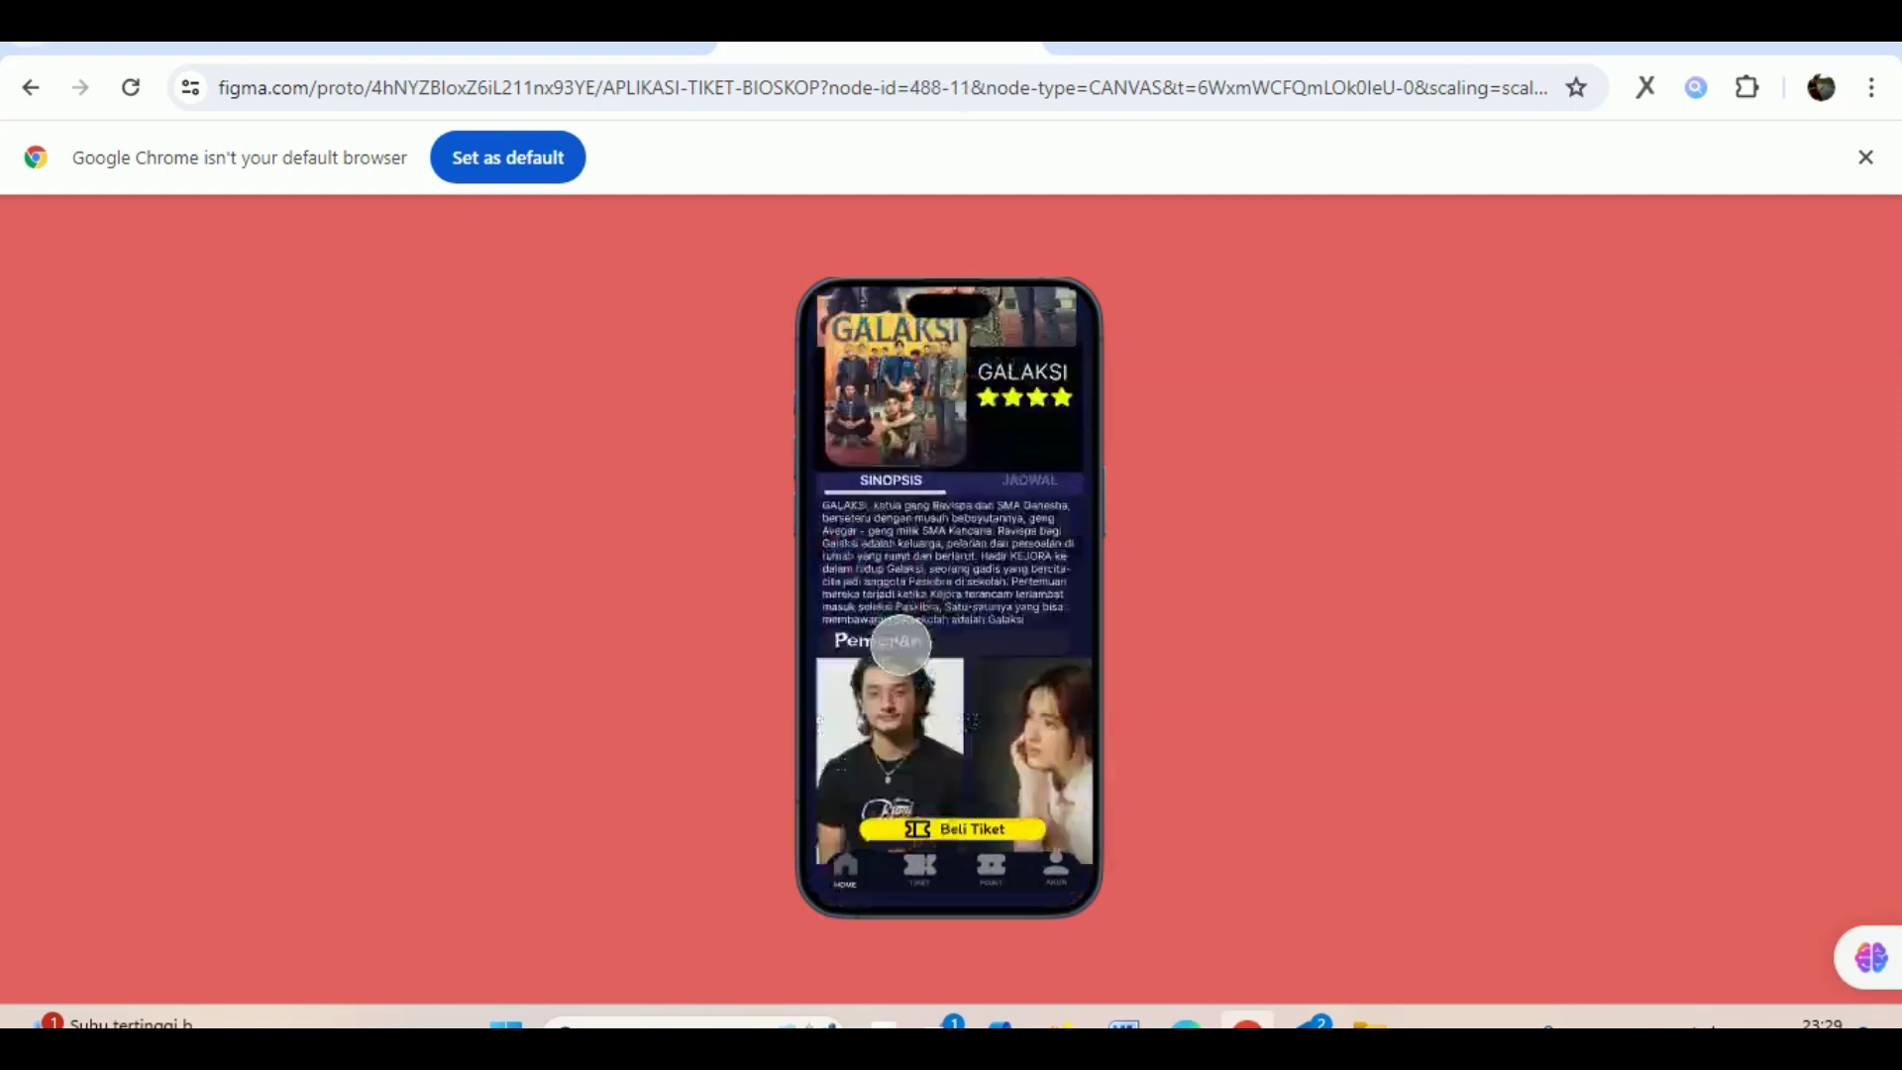
pyautogui.scroll(3, 927, 637)
# Recheck synopsis/schedule switching a few more times, then leave the preview for the design file.
pyautogui.click(1015, 622)
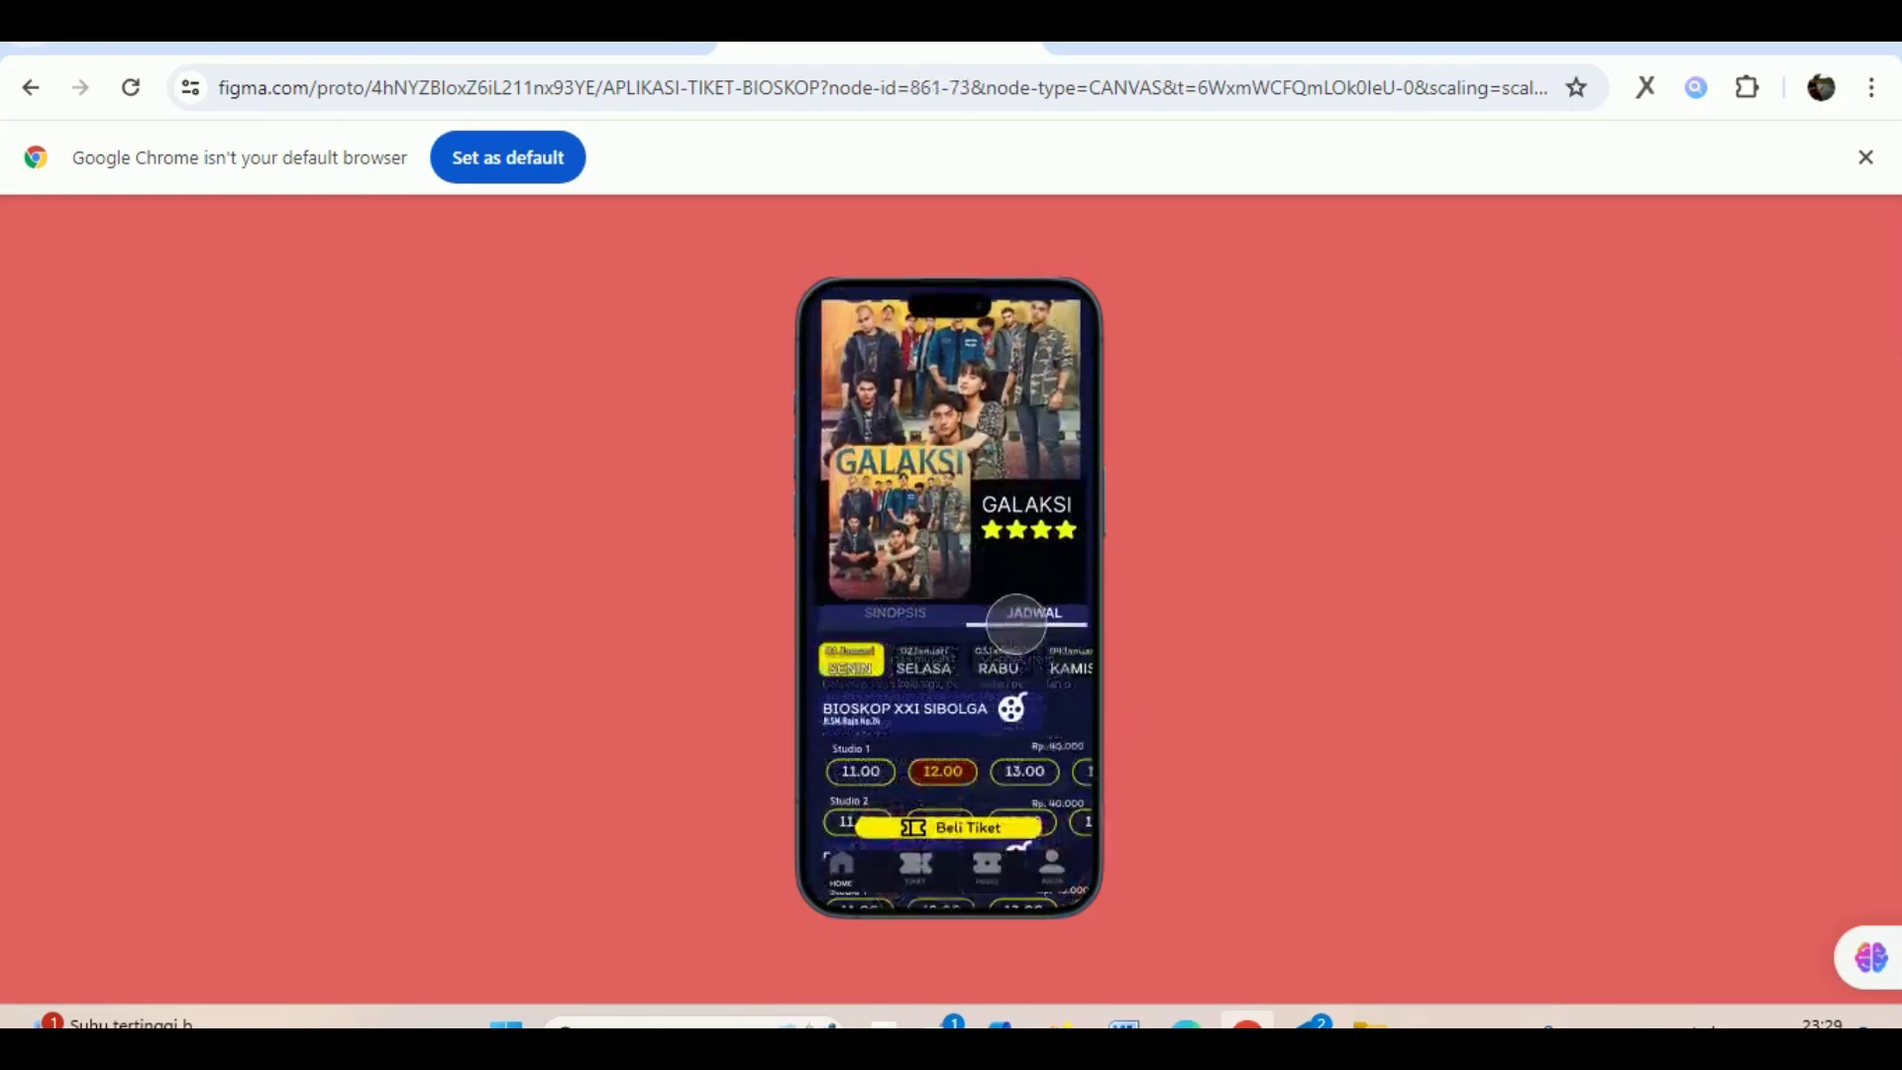
pyautogui.click(897, 624)
pyautogui.click(1026, 622)
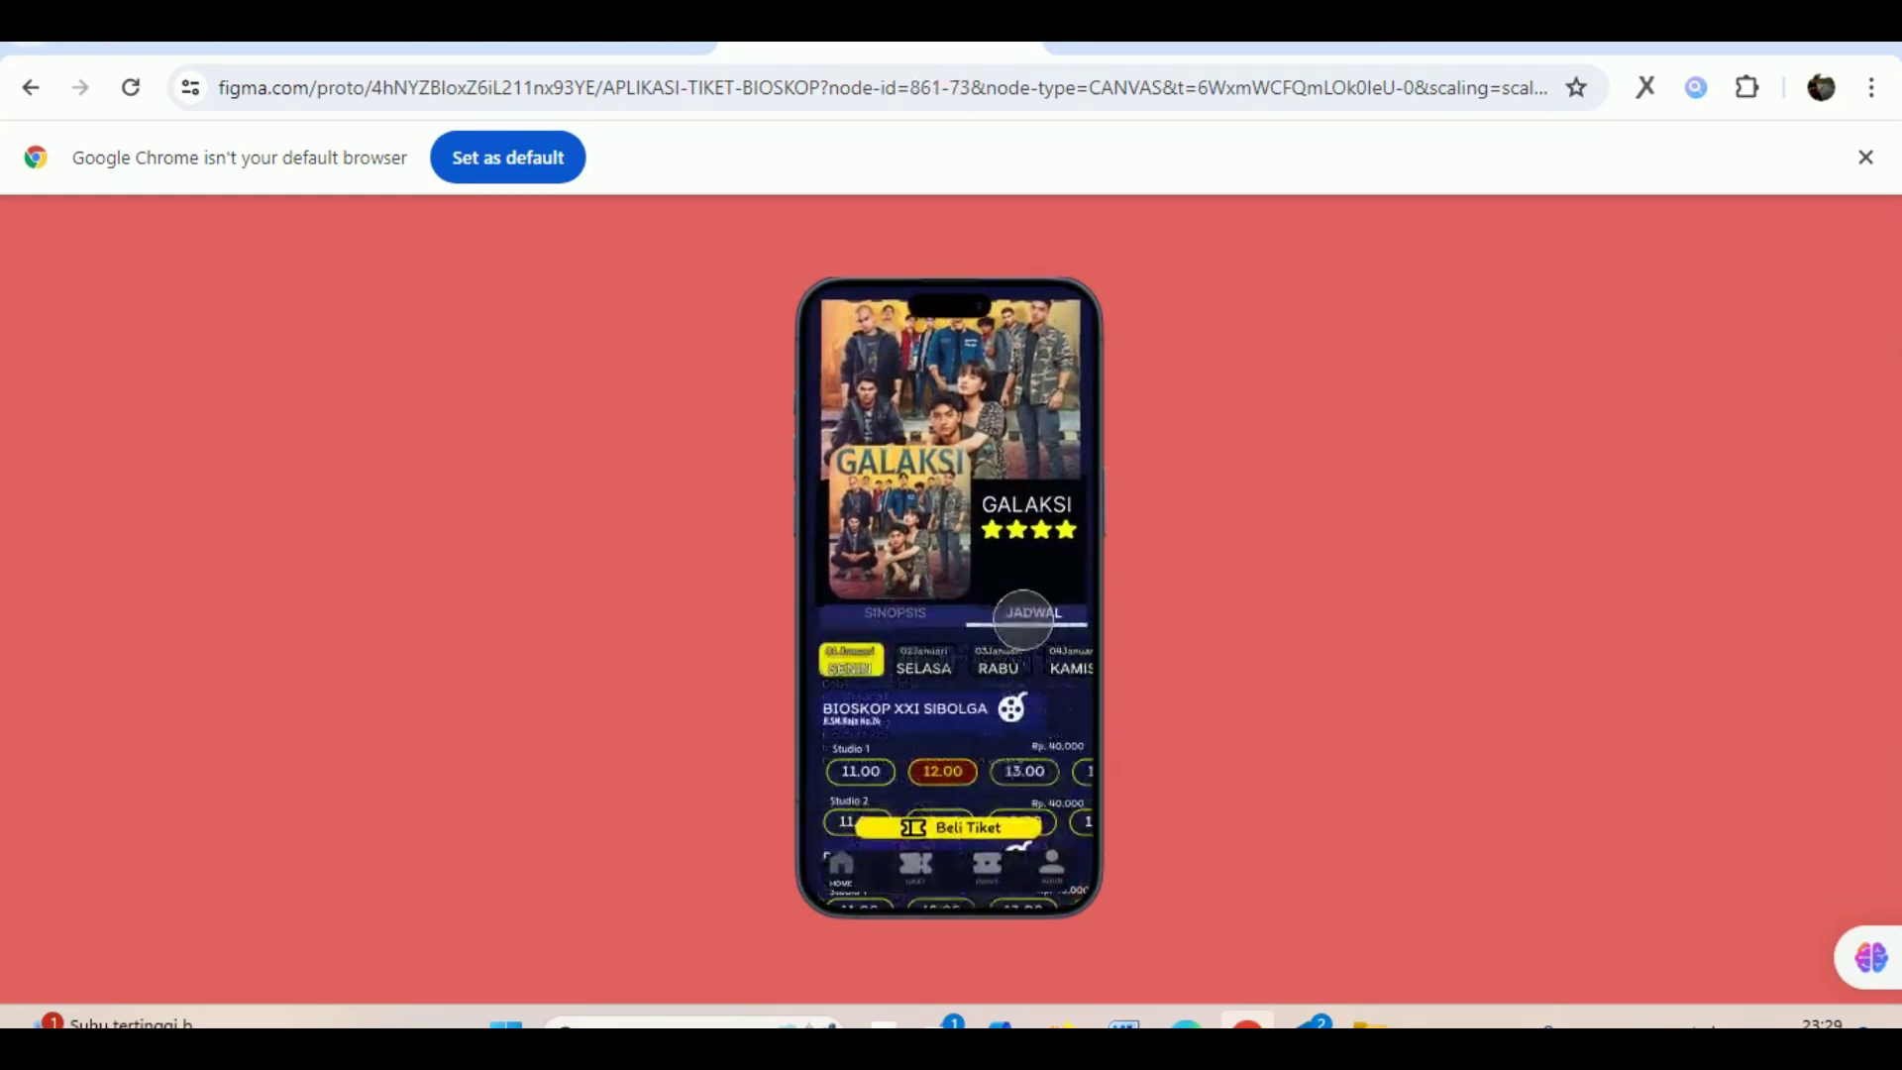
pyautogui.click(895, 614)
pyautogui.click(1010, 622)
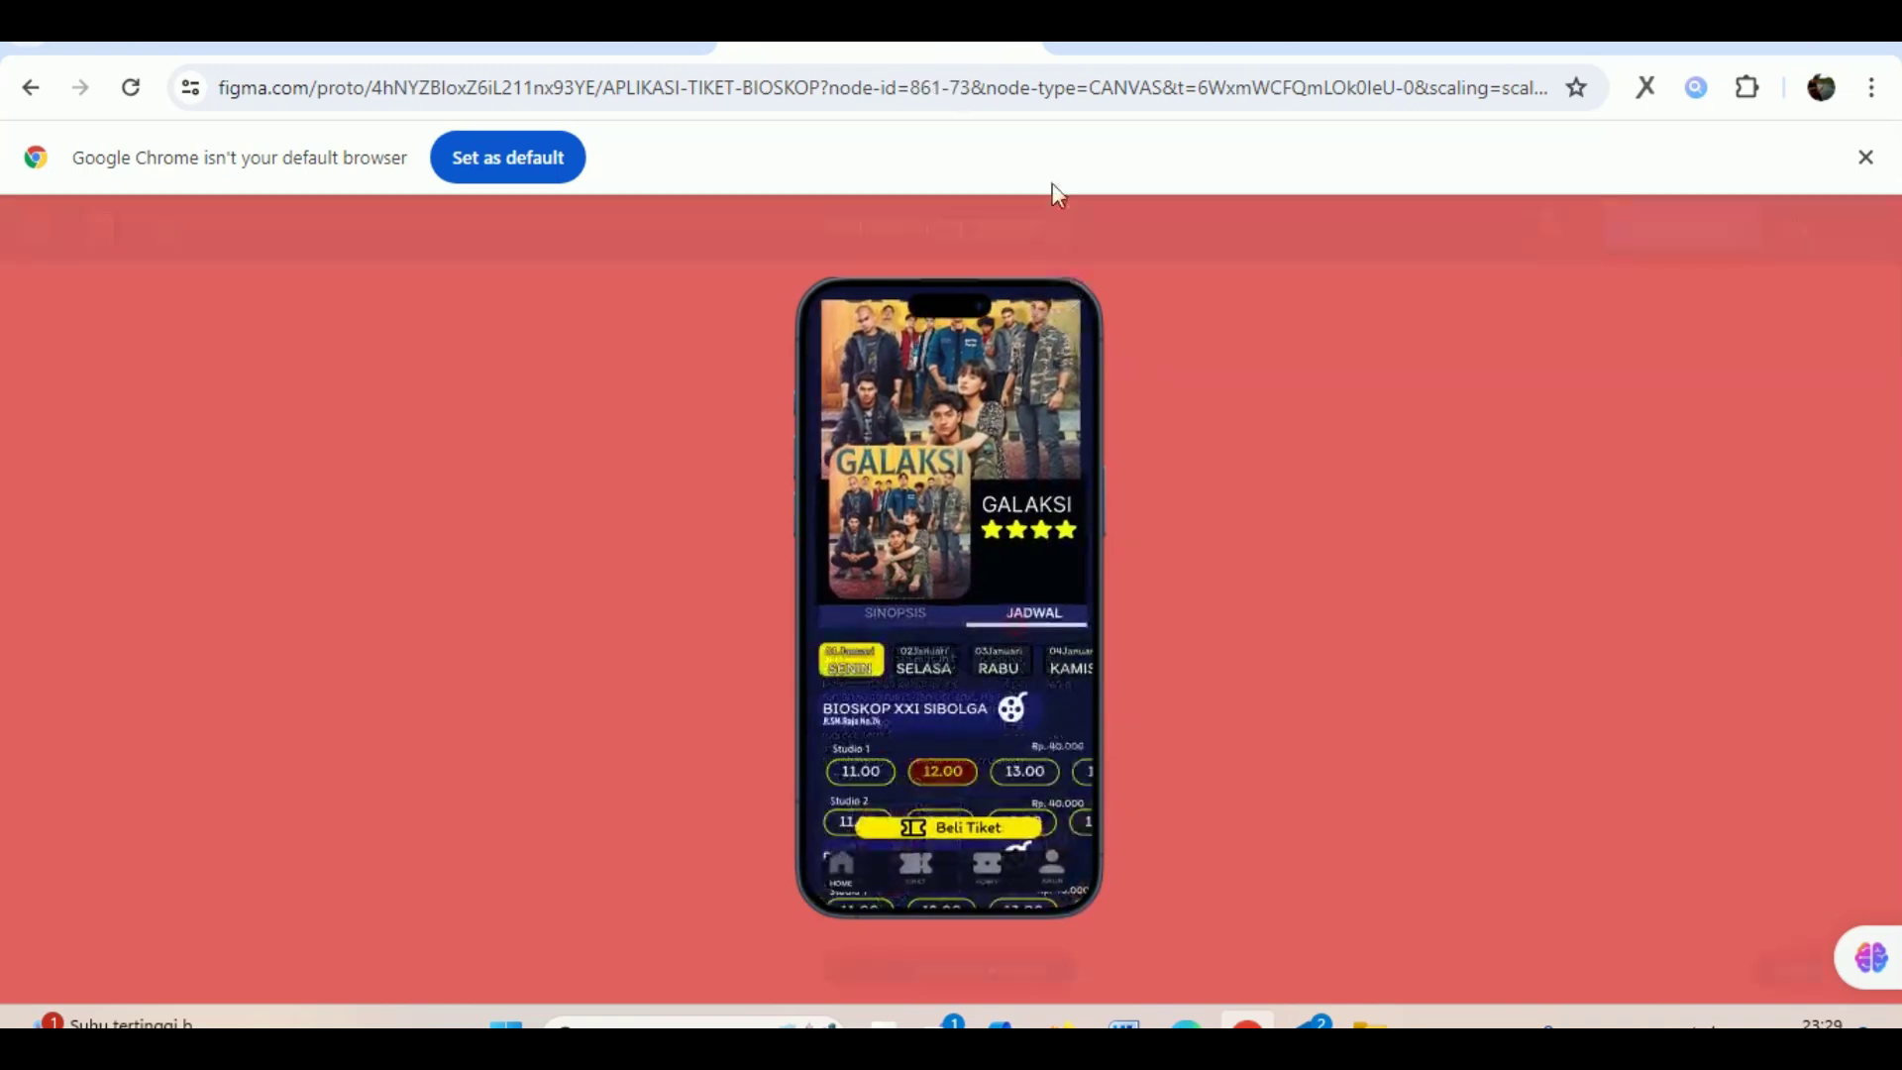
pyautogui.click(1022, 46)
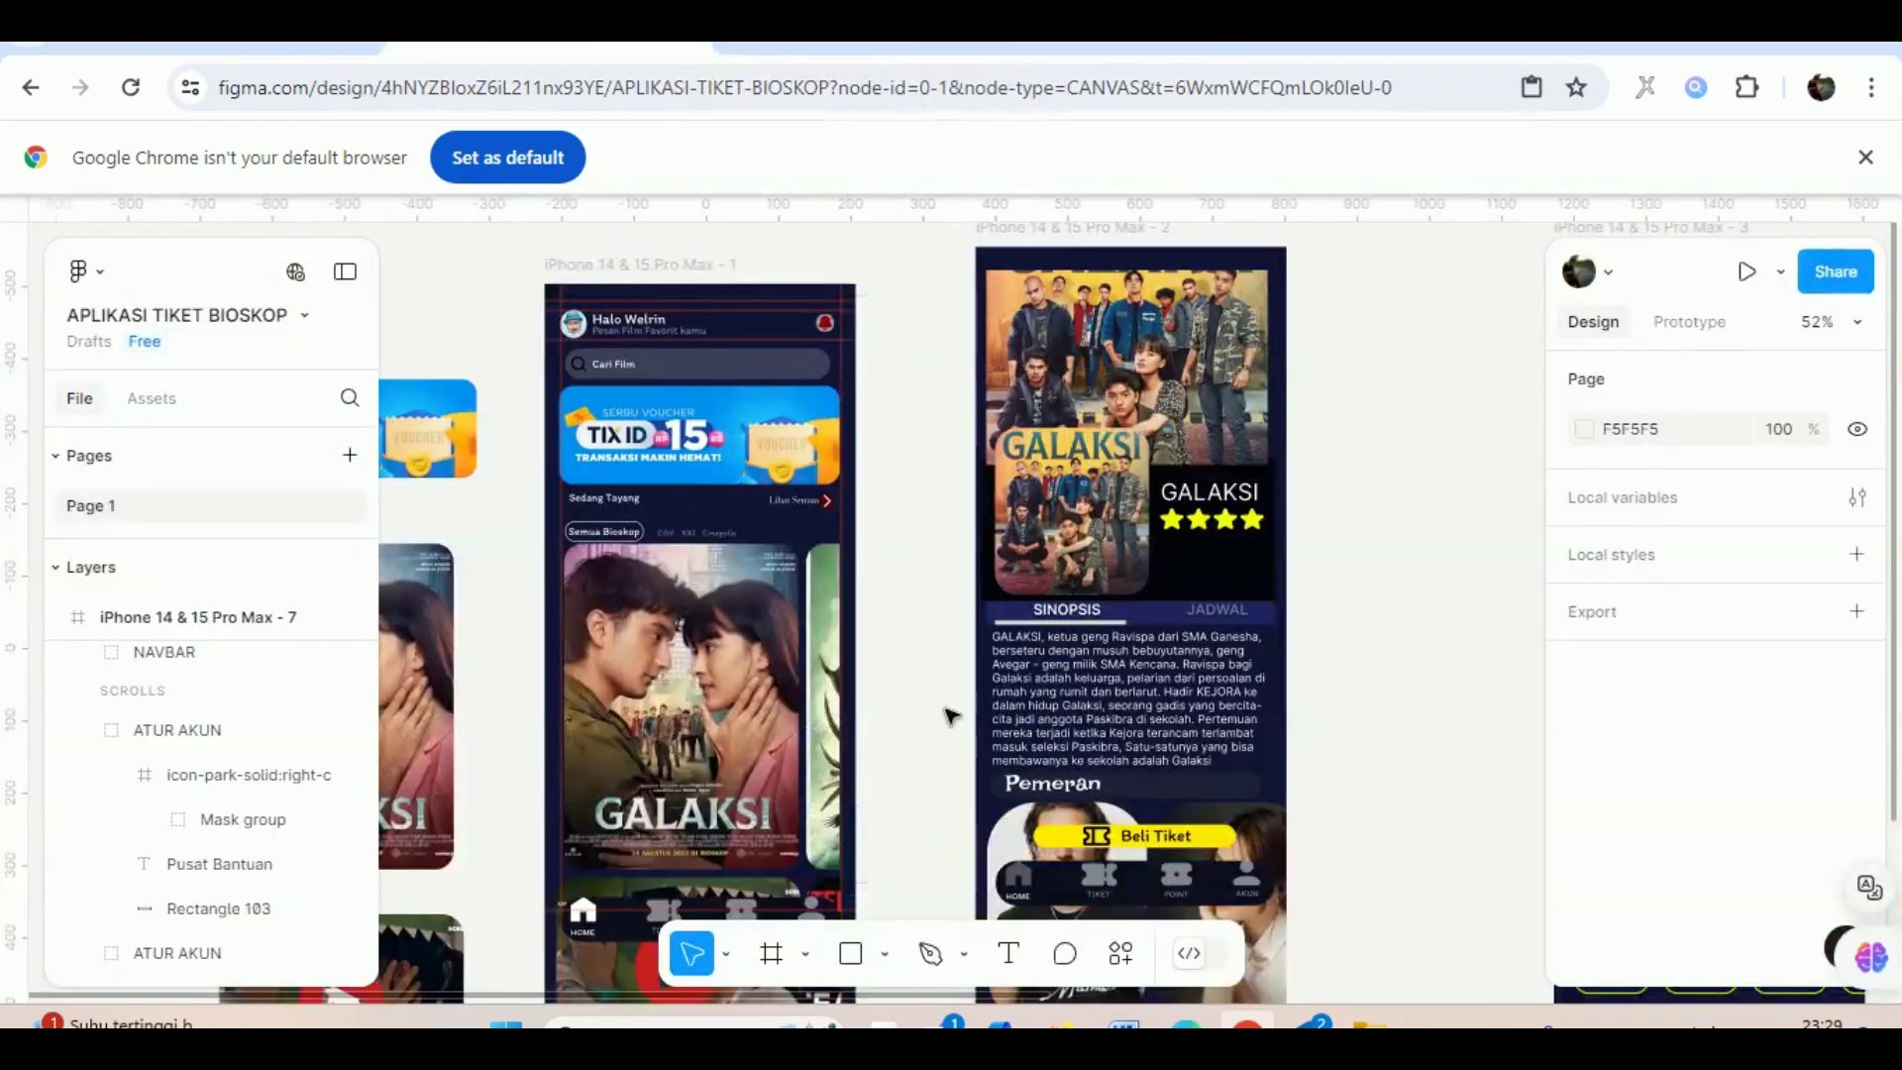
# Zoom out and show the prototype settings: iPhone 15 Pro Max with E36060 background.
pyautogui.keyDown('ctrl'); pyautogui.scroll(-2, 941, 703); pyautogui.keyUp('ctrl')
pyautogui.keyDown('ctrl'); pyautogui.scroll(-2, 936, 708); pyautogui.keyUp('ctrl')
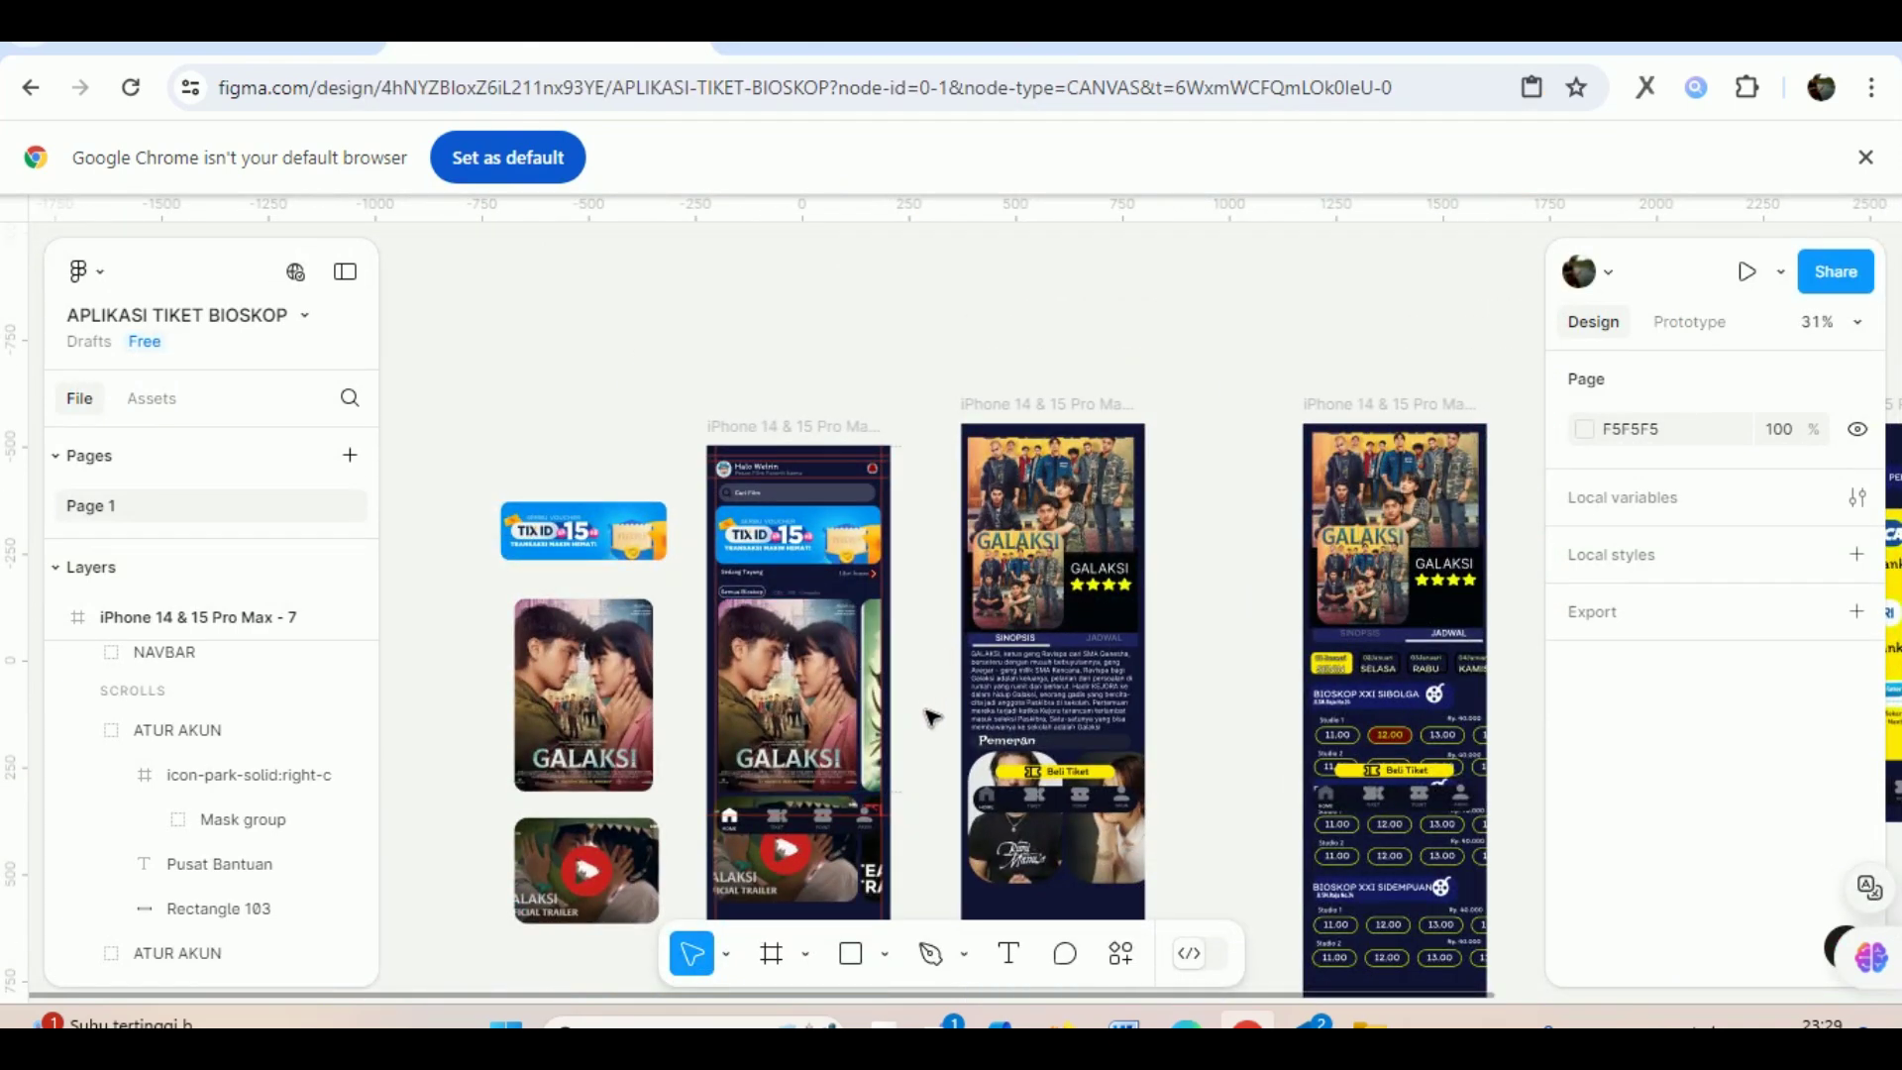
pyautogui.scroll(5, 925, 709)
pyautogui.scroll(-3, 925, 709)
pyautogui.scroll(-2, 929, 698)
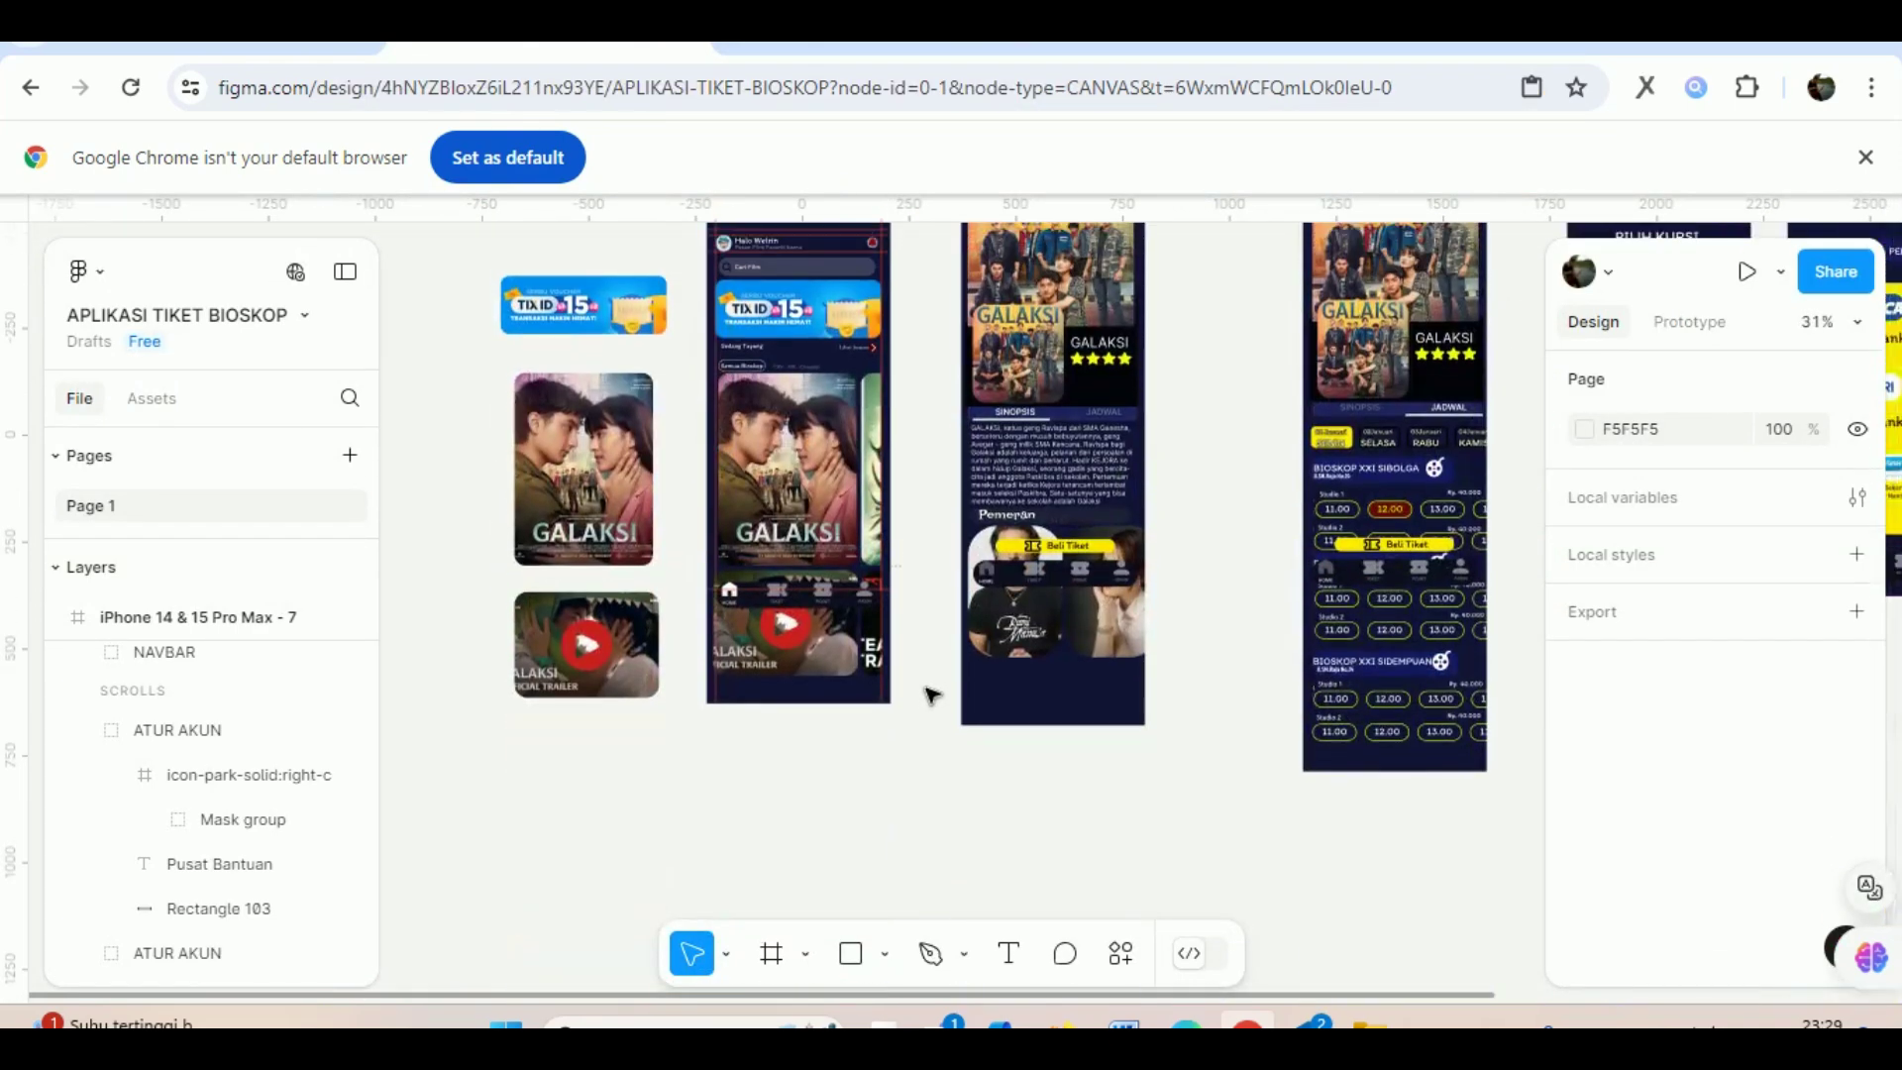
pyautogui.scroll(1, 879, 715)
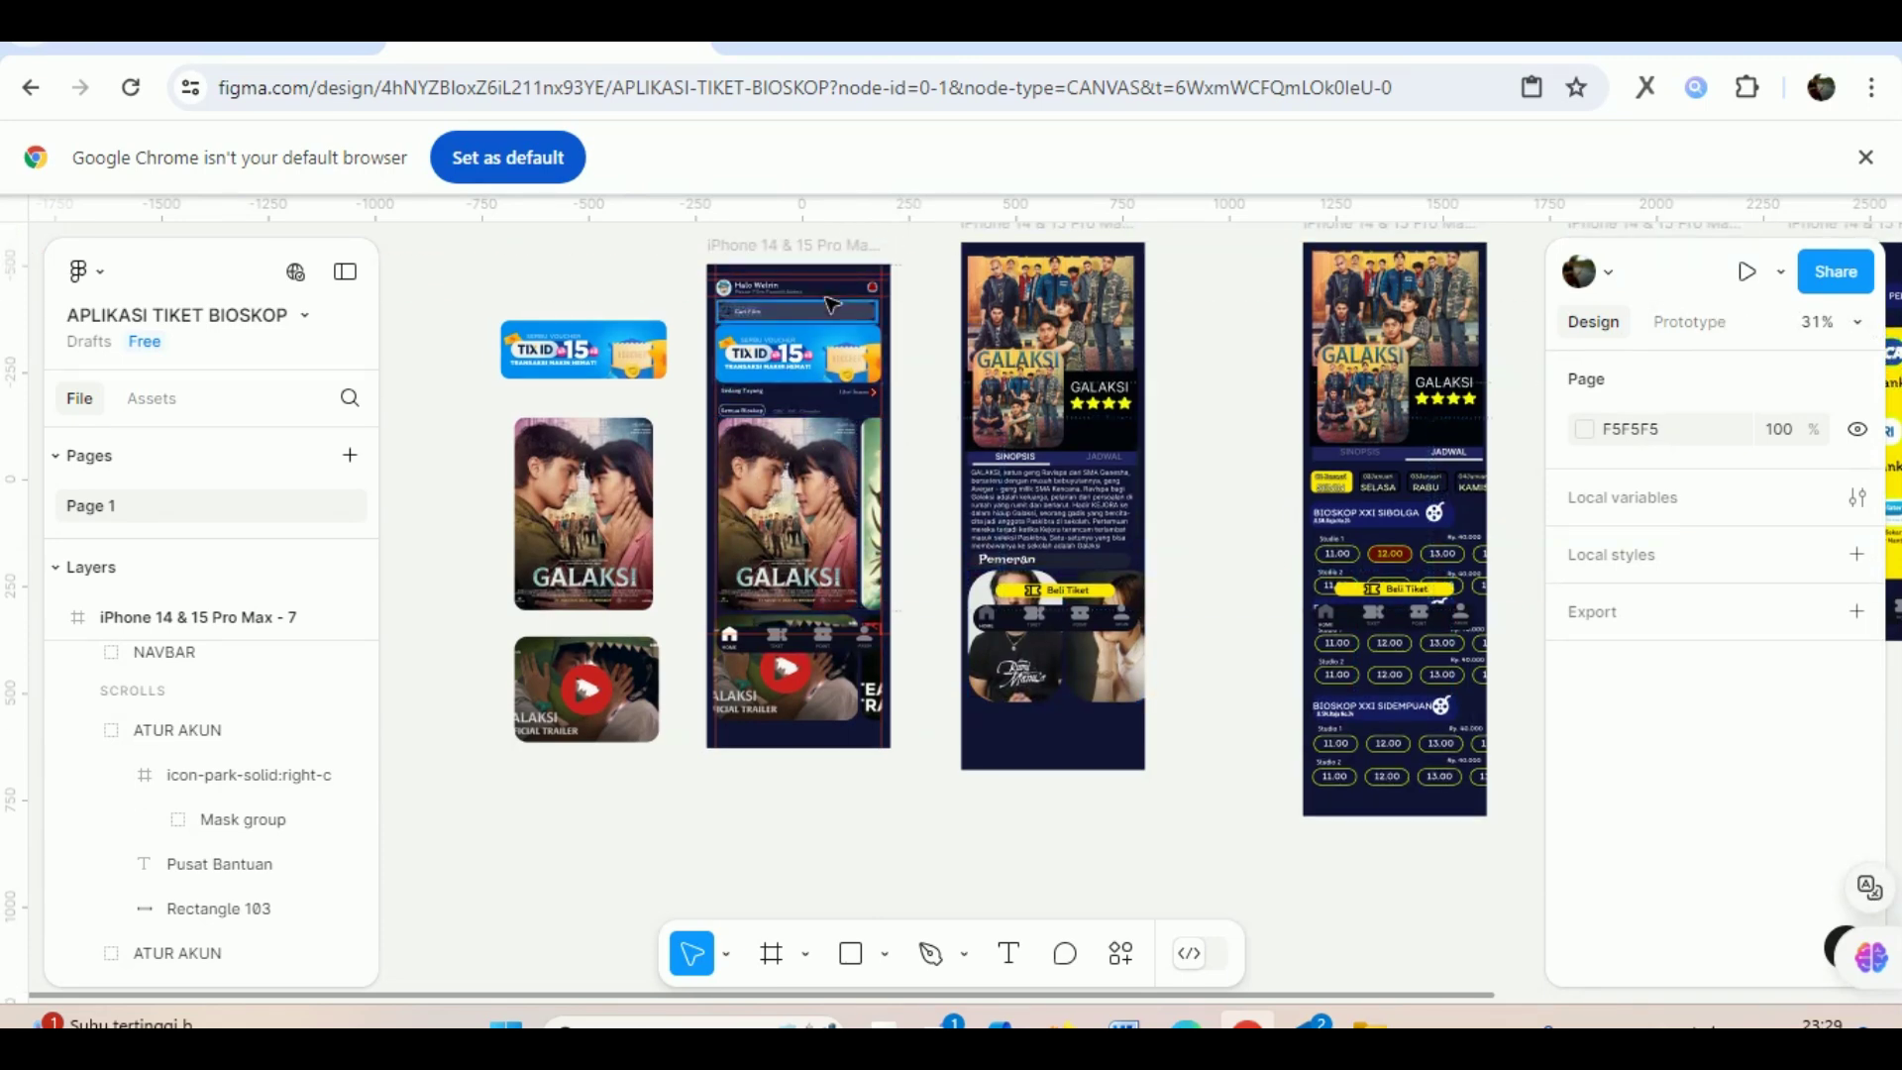
pyautogui.click(1699, 322)
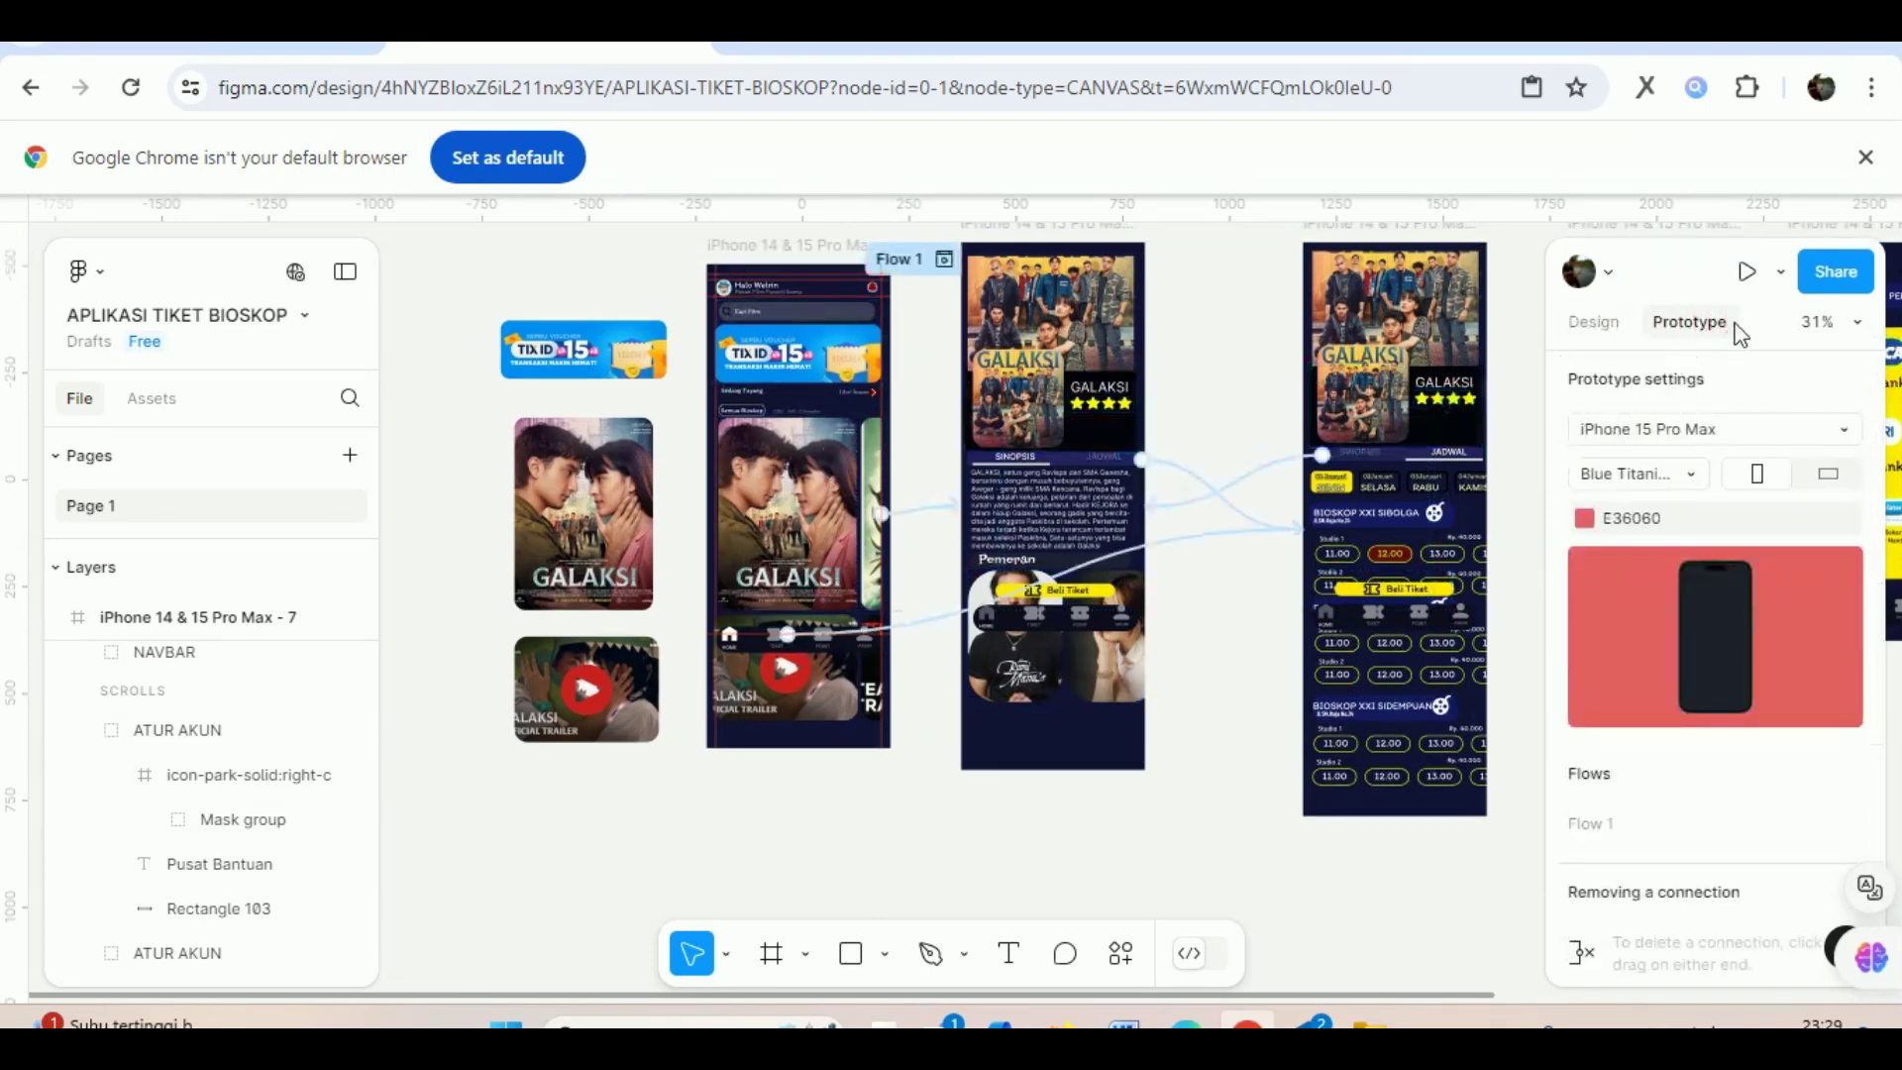
# Deselect and pan to the home, synopsis and schedule frames to view their connections.
pyautogui.scroll(1, 937, 847)
pyautogui.scroll(1, 937, 847)
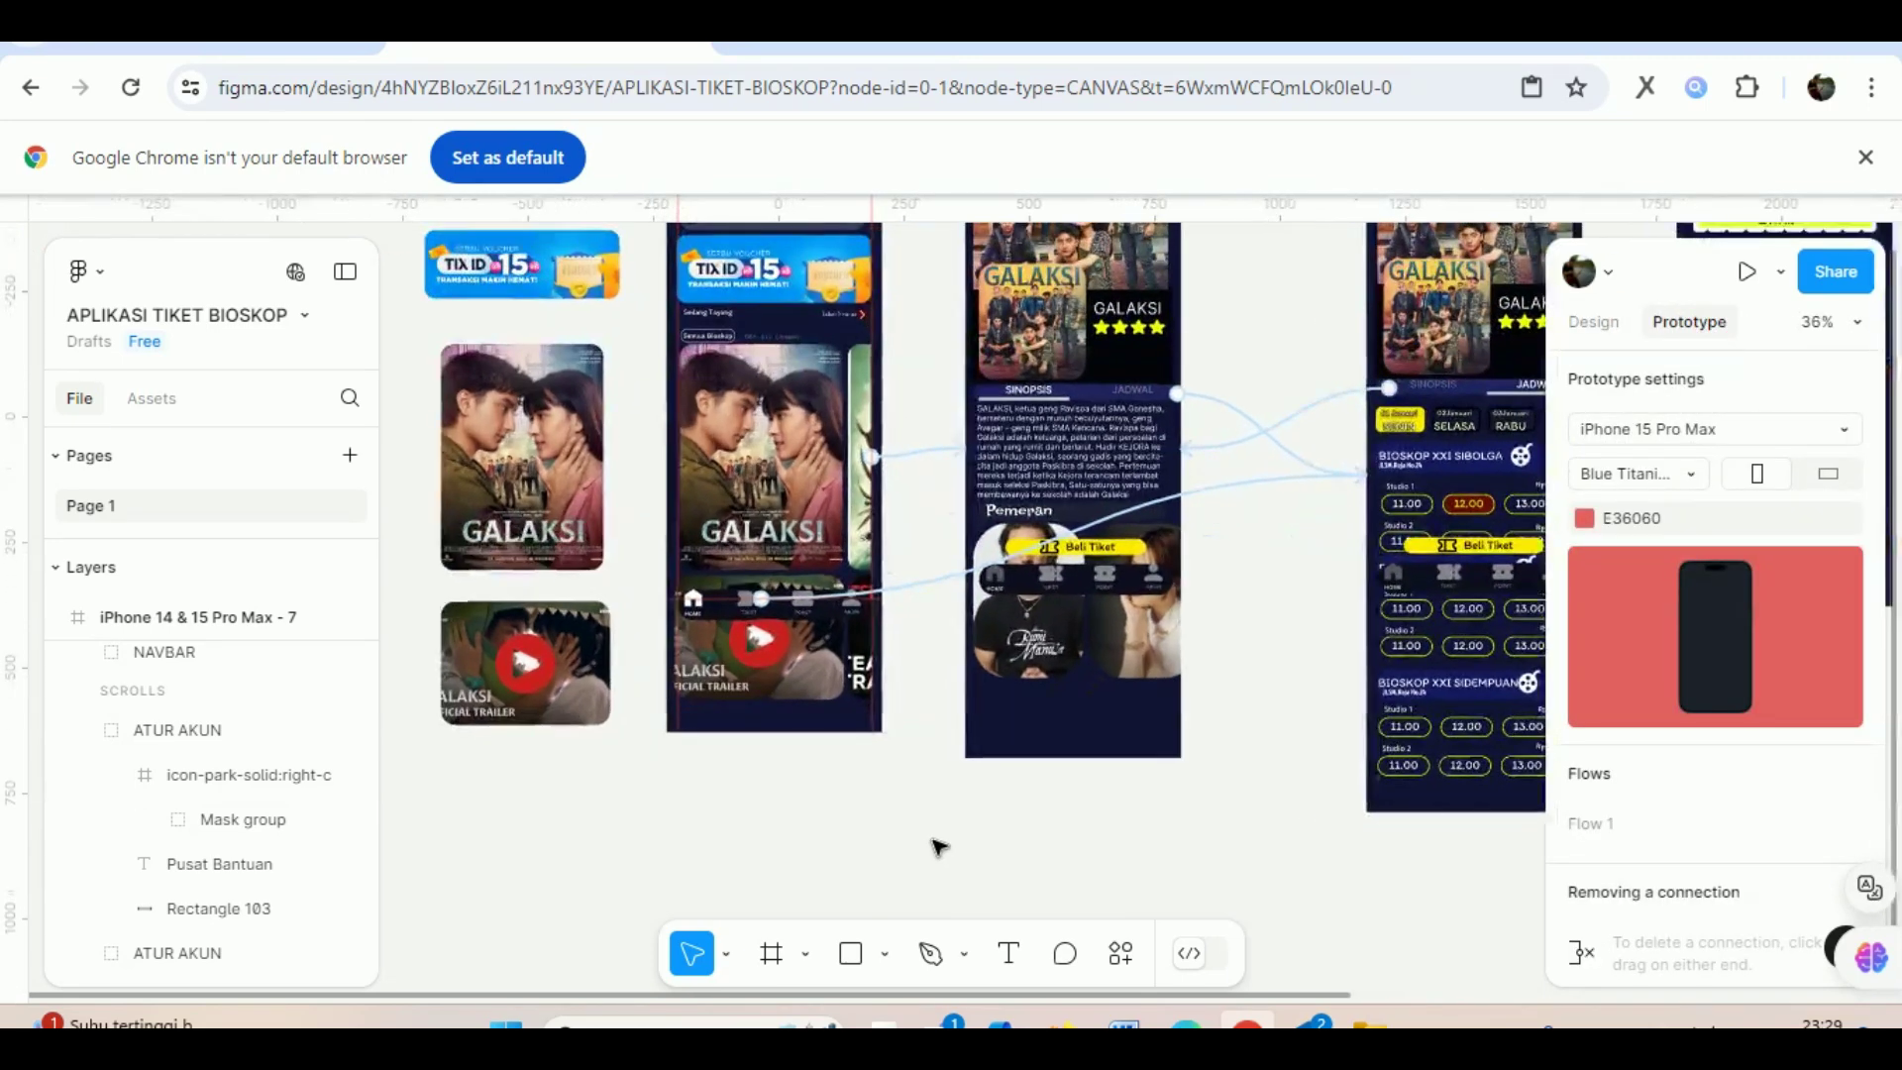
pyautogui.scroll(2, 991, 847)
pyautogui.click(1339, 777)
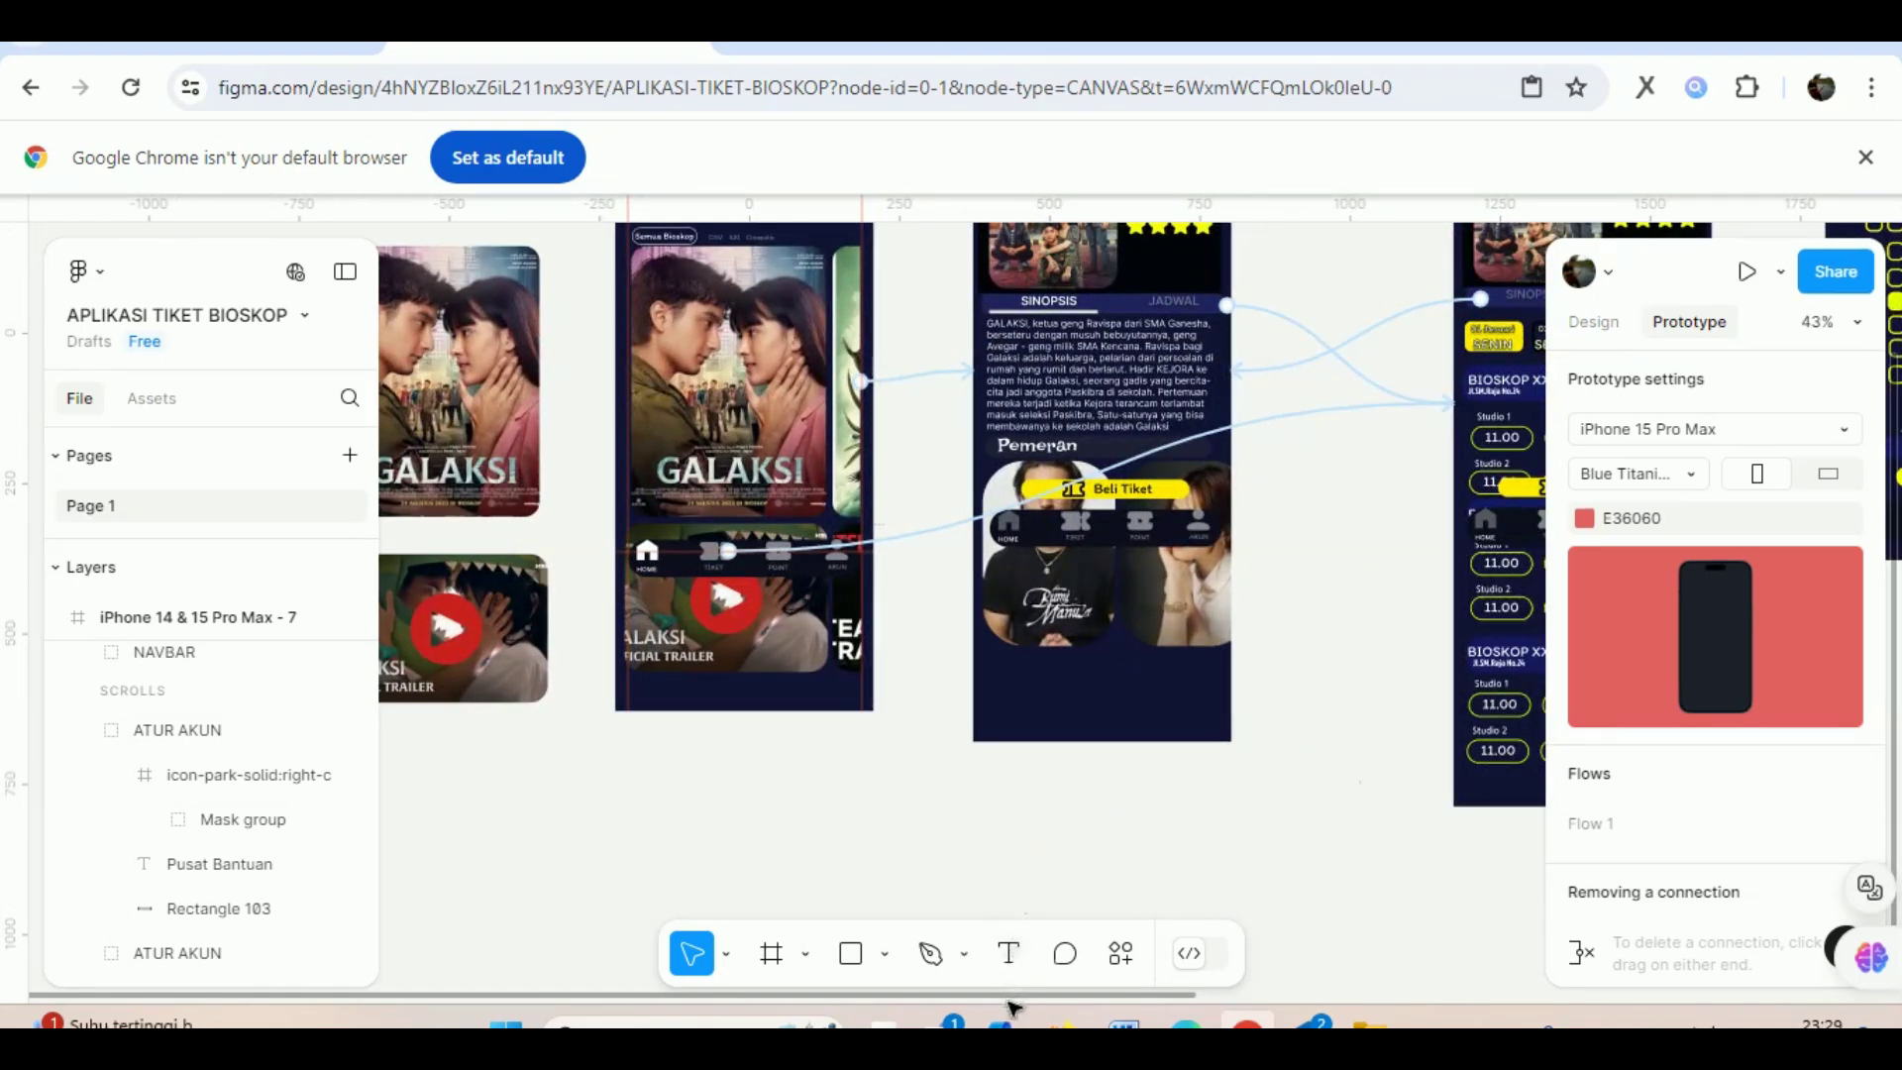
pyautogui.hscroll(3, 1030, 990)
pyautogui.hscroll(3, 1070, 990)
pyautogui.hscroll(-1, 1139, 991)
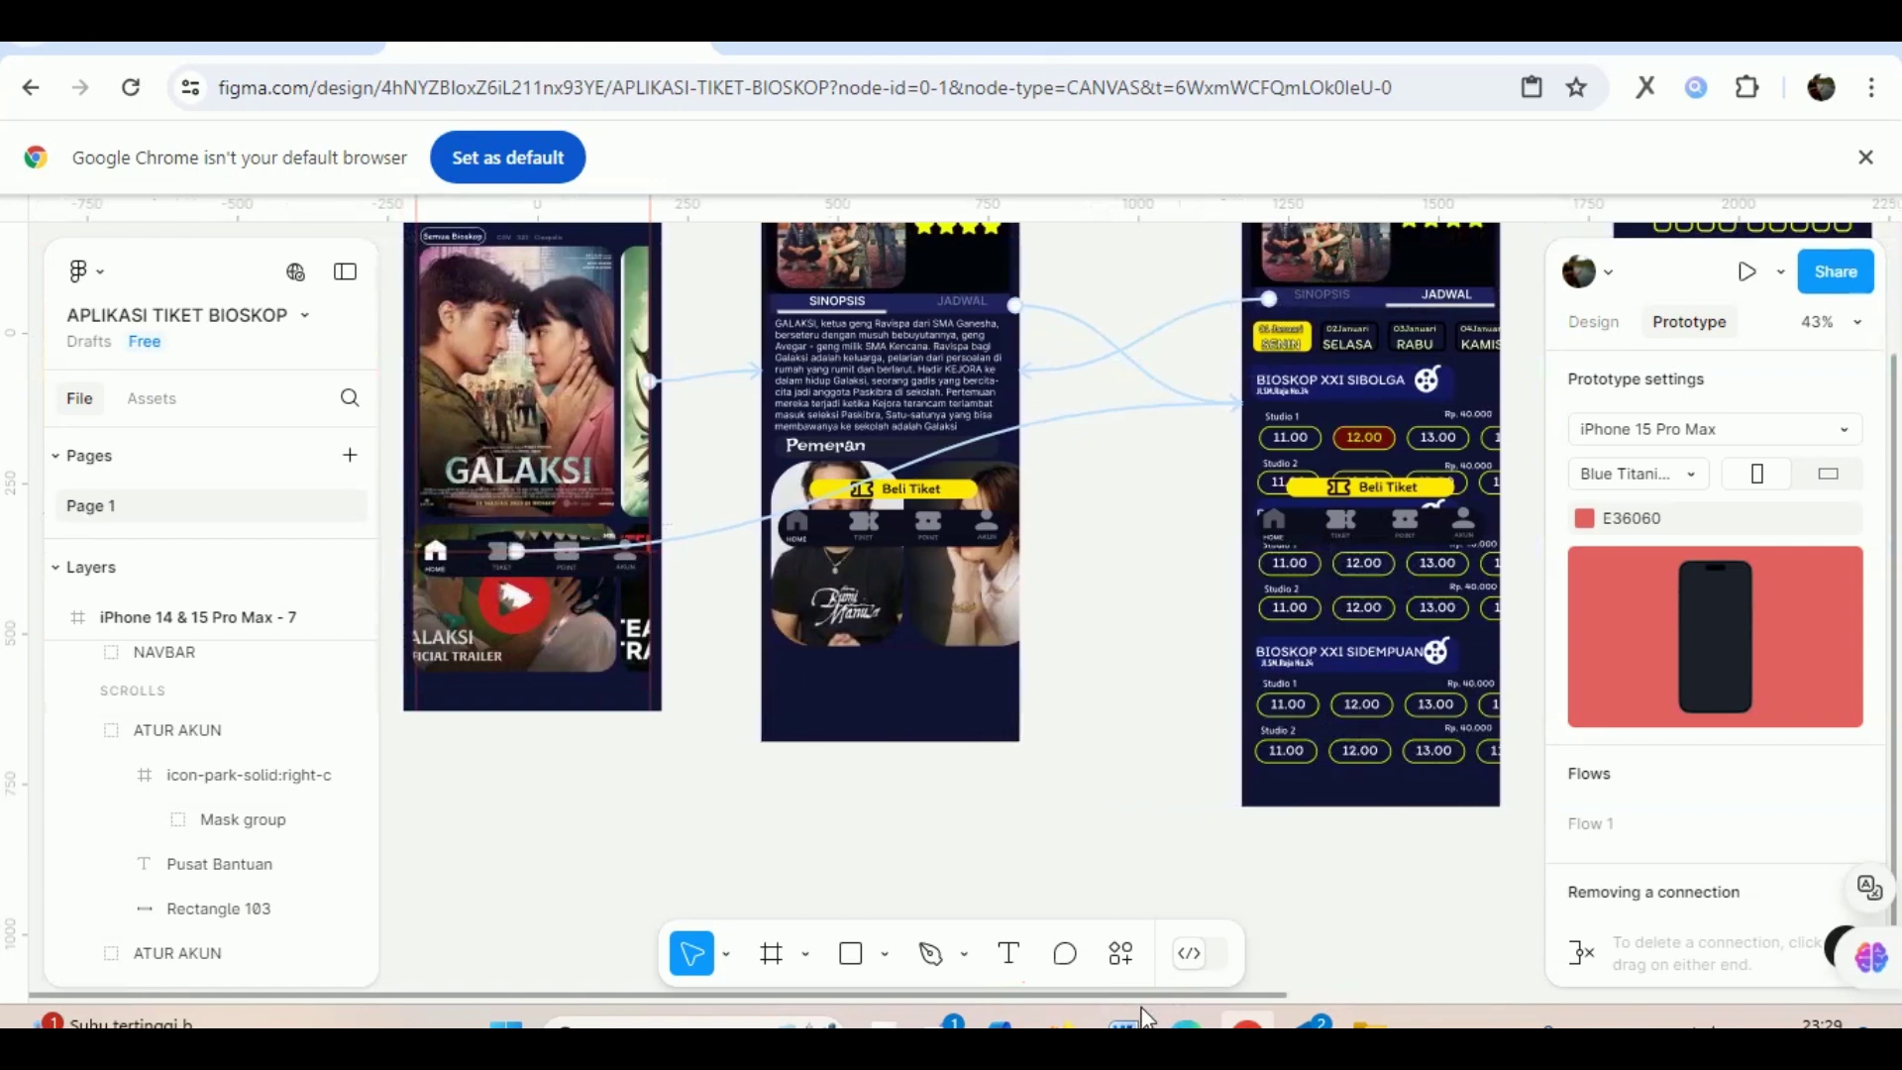
pyautogui.scroll(1, 901, 708)
pyautogui.scroll(1, 892, 723)
pyautogui.scroll(1, 887, 723)
pyautogui.scroll(1, 753, 594)
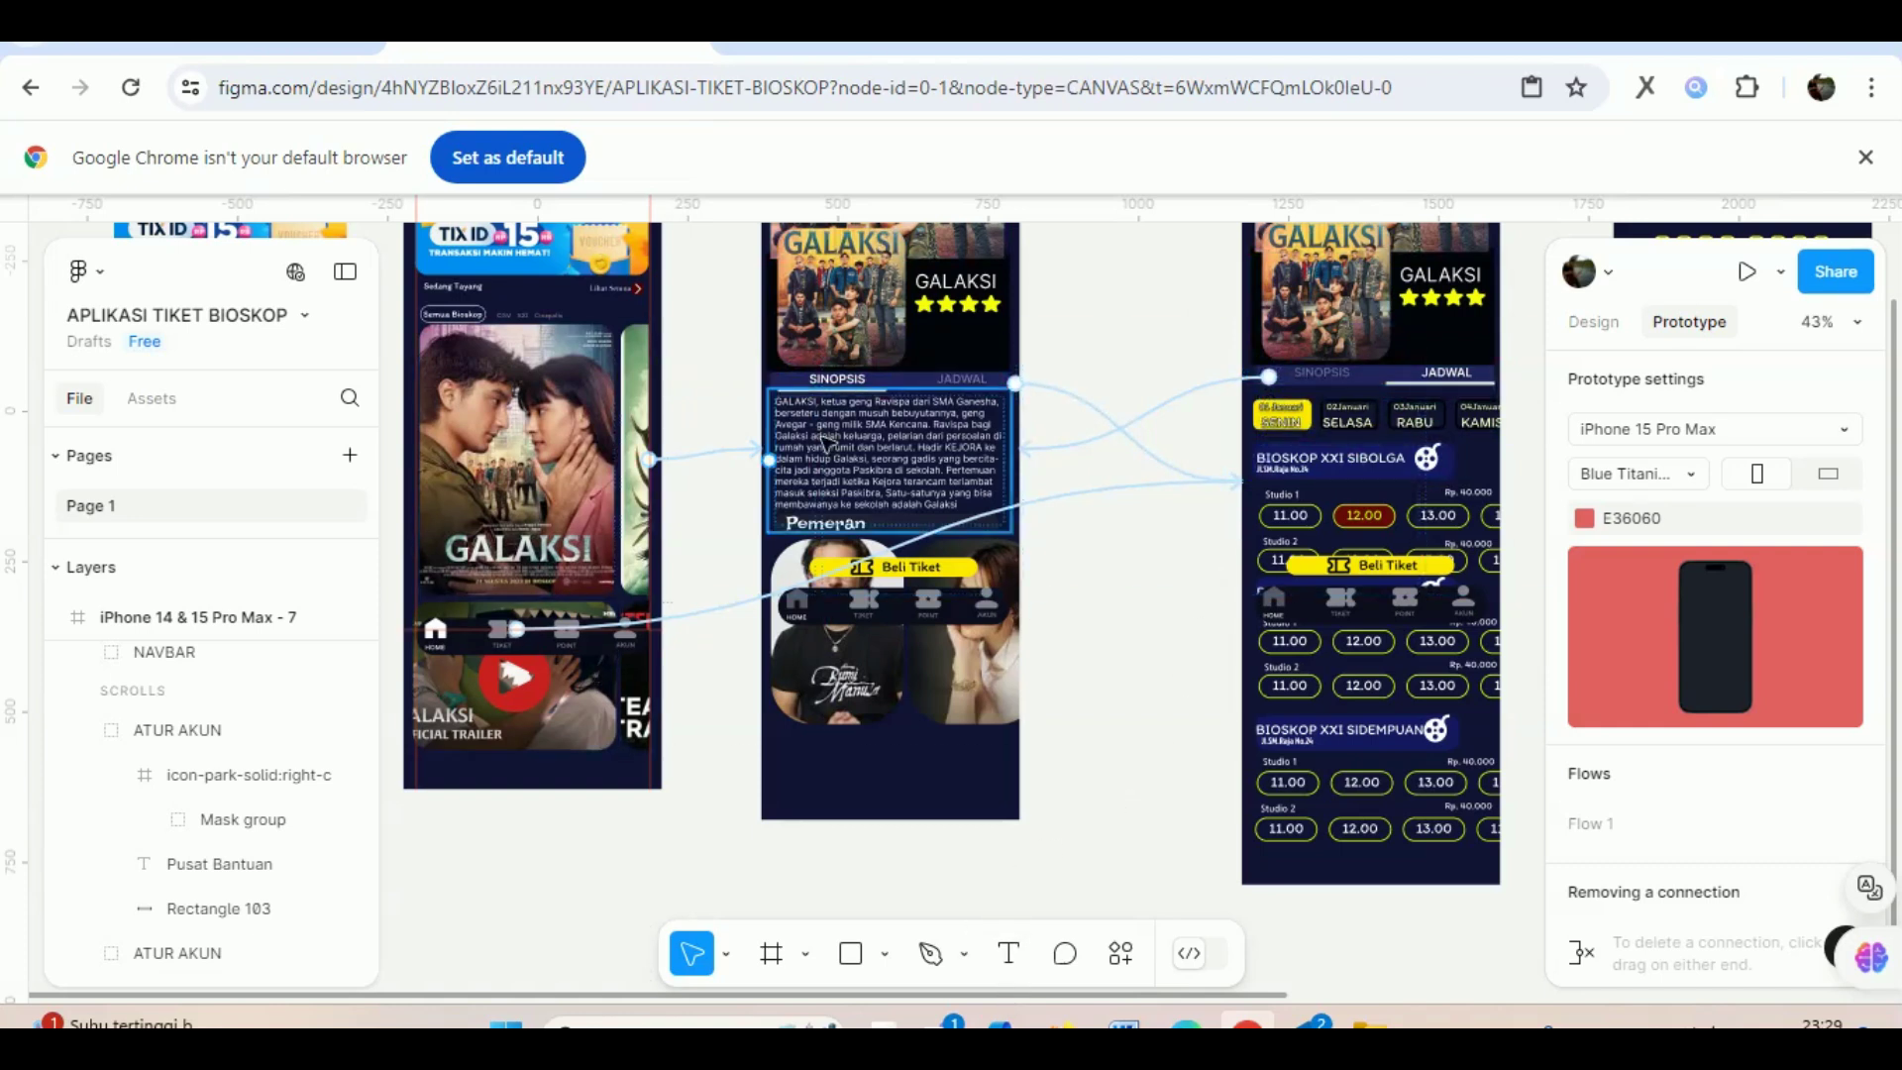
pyautogui.moveTo(1139, 995)
pyautogui.mouseDown()
pyautogui.moveTo(1203, 995)
pyautogui.moveTo(1088, 995)
pyautogui.mouseUp()
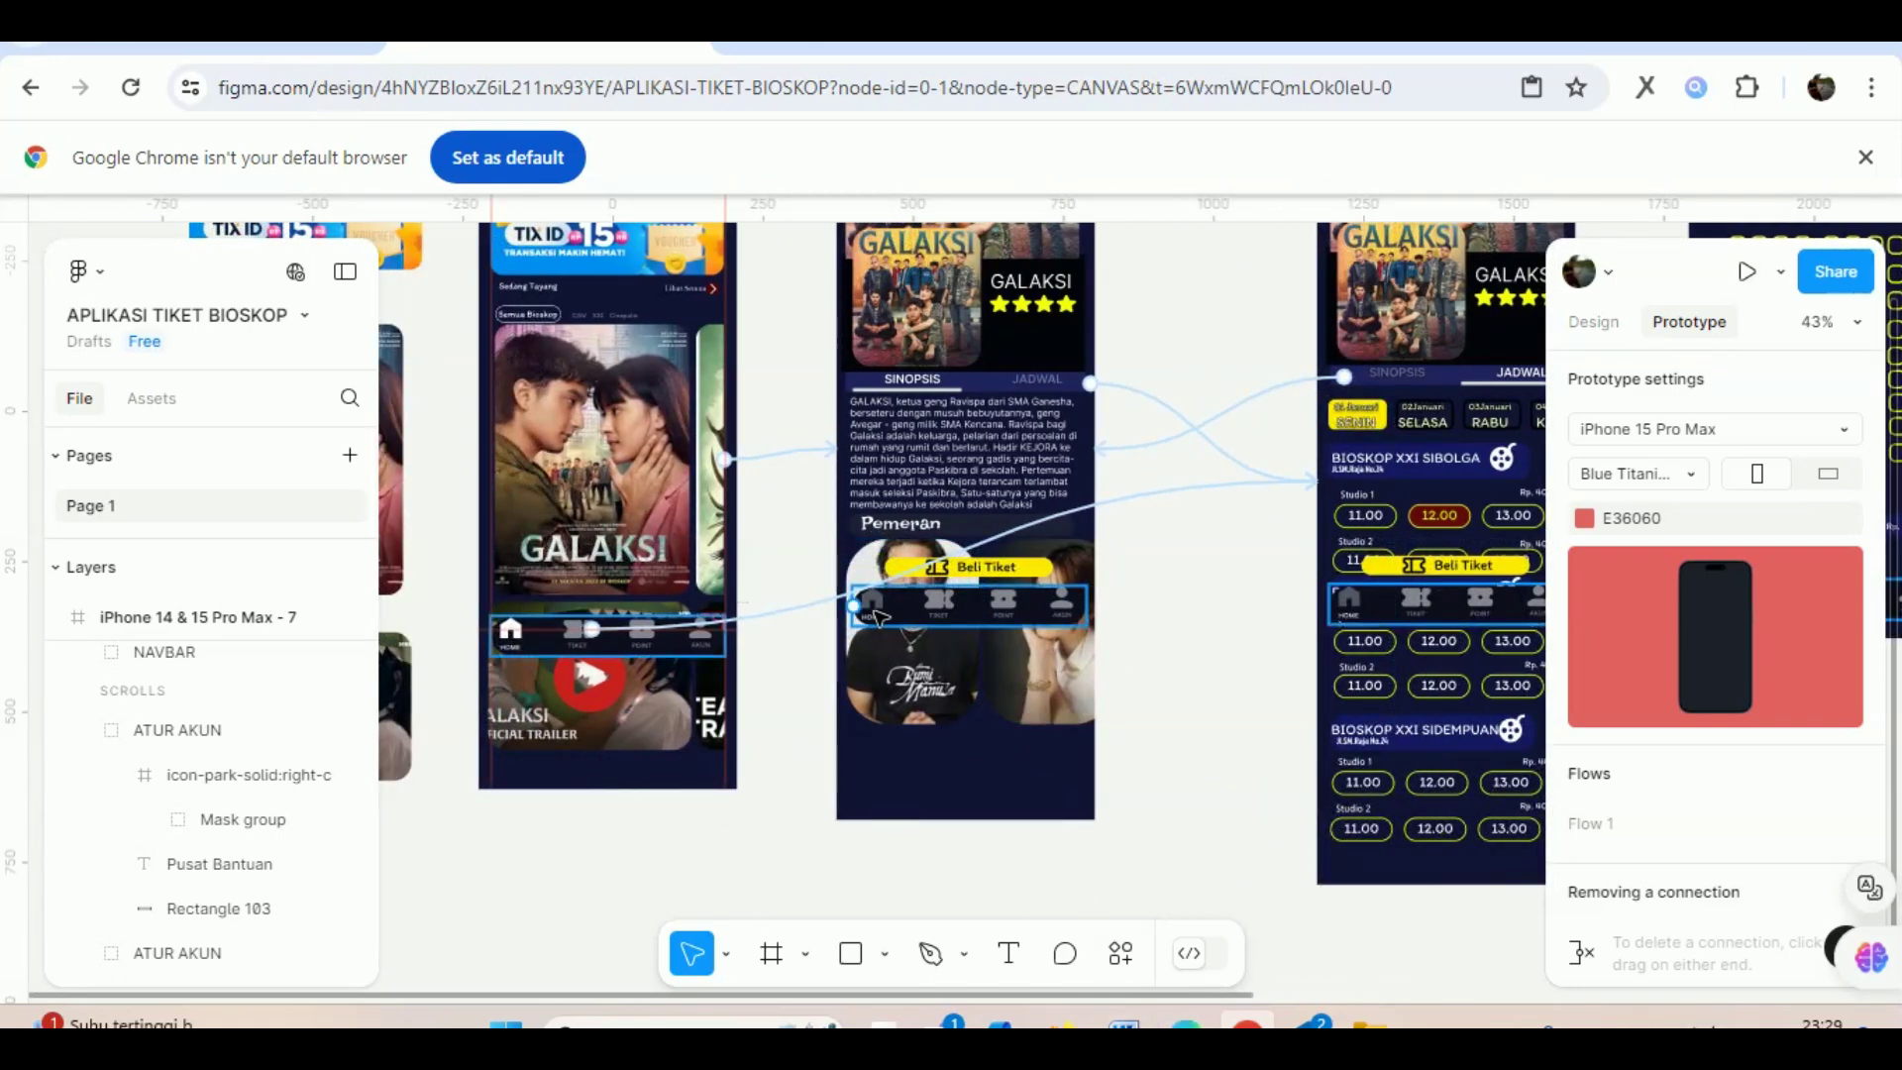
# Select the detail screen's navigation bar, zoom in, and pick its 35×34 HOME icon.
pyautogui.click(877, 614)
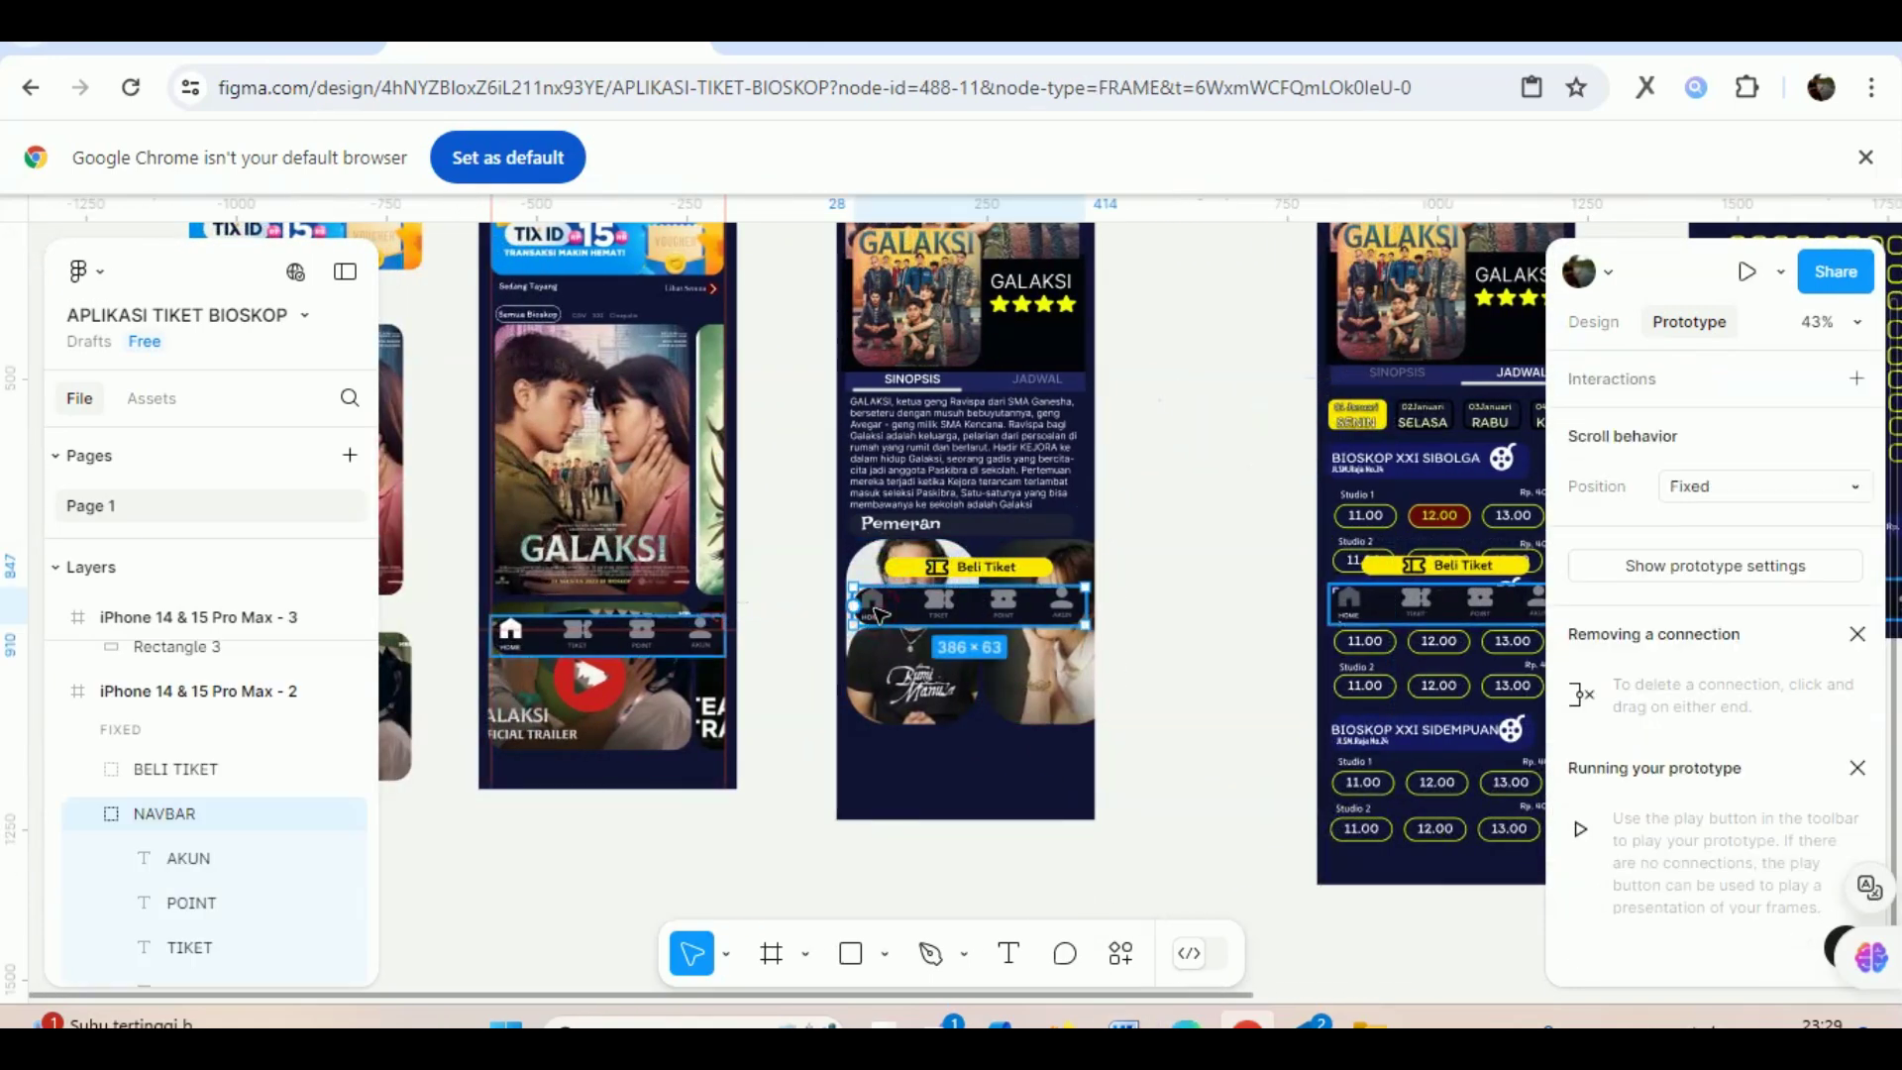
pyautogui.keyDown('ctrl'); pyautogui.scroll(2, 876, 614); pyautogui.keyUp('ctrl')
pyautogui.keyDown('ctrl'); pyautogui.scroll(3, 876, 614); pyautogui.keyUp('ctrl')
pyautogui.keyDown('ctrl'); pyautogui.scroll(2, 878, 619); pyautogui.keyUp('ctrl')
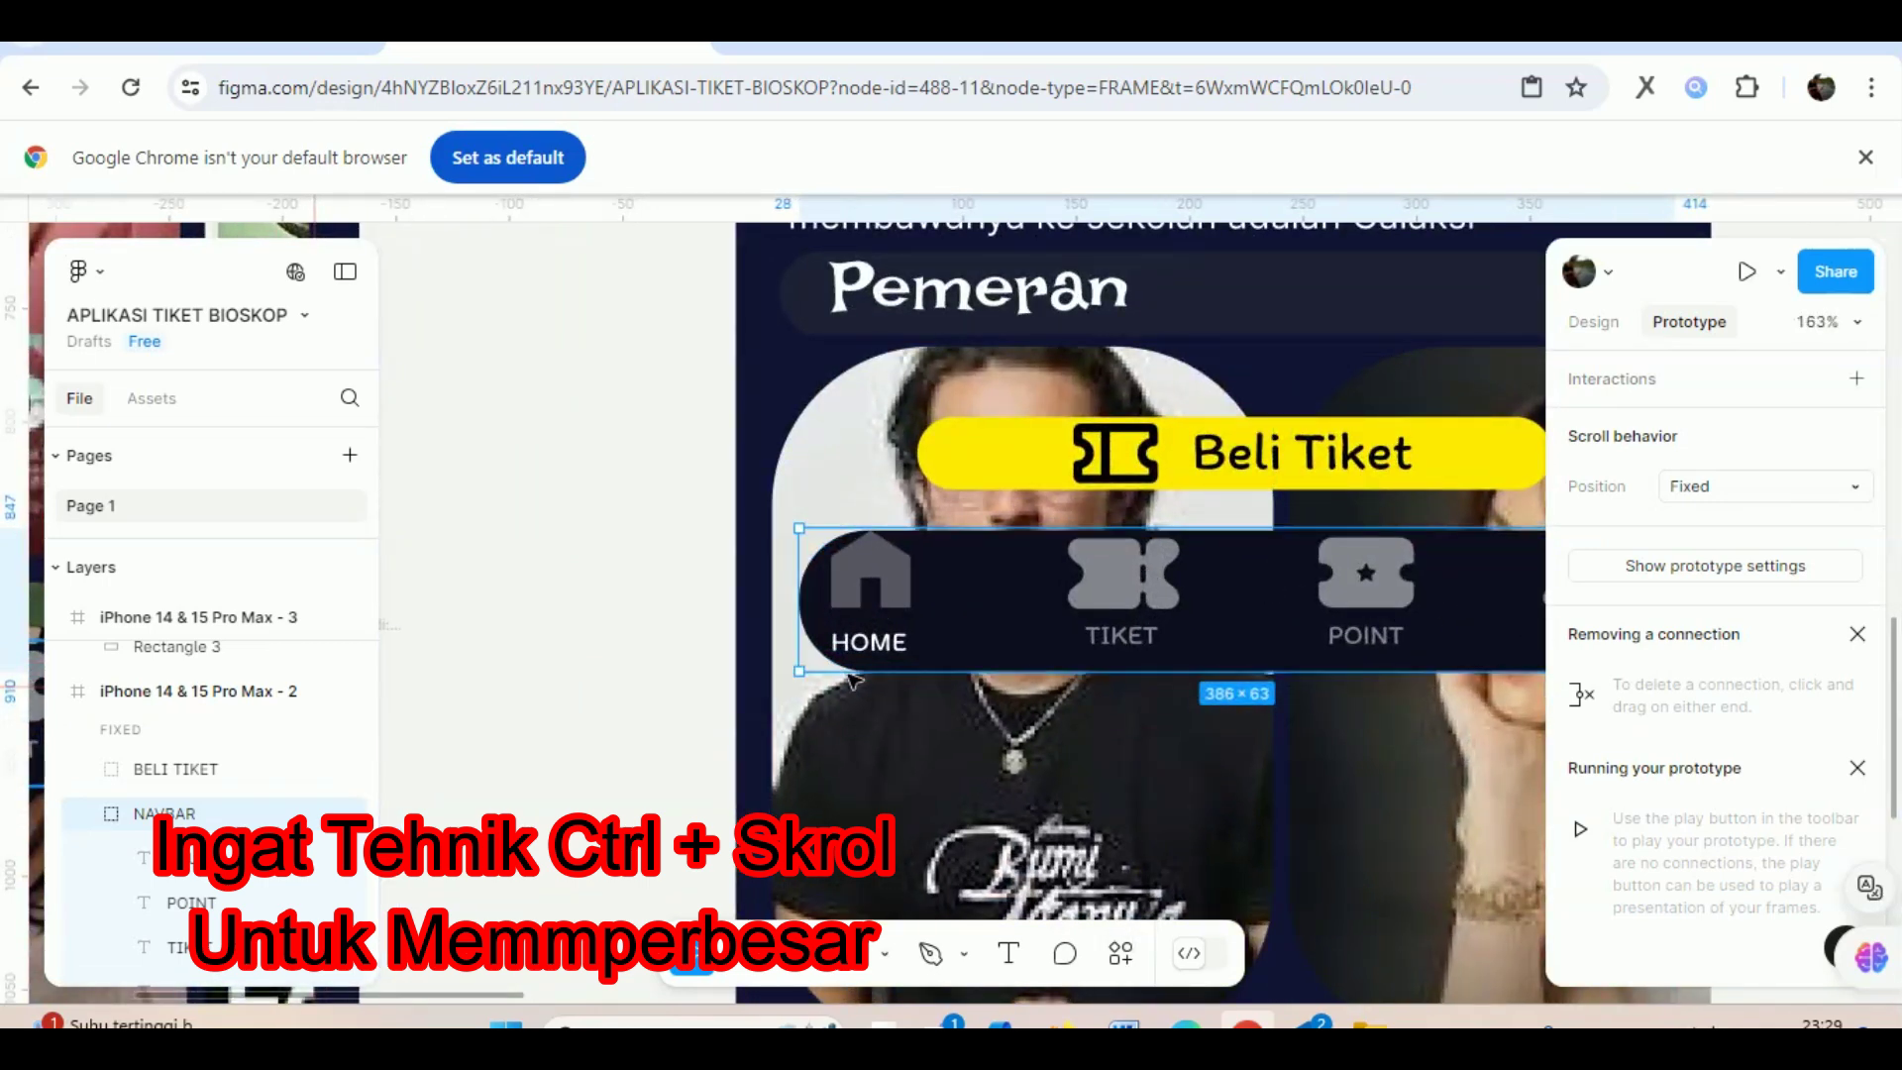
pyautogui.doubleClick(894, 596)
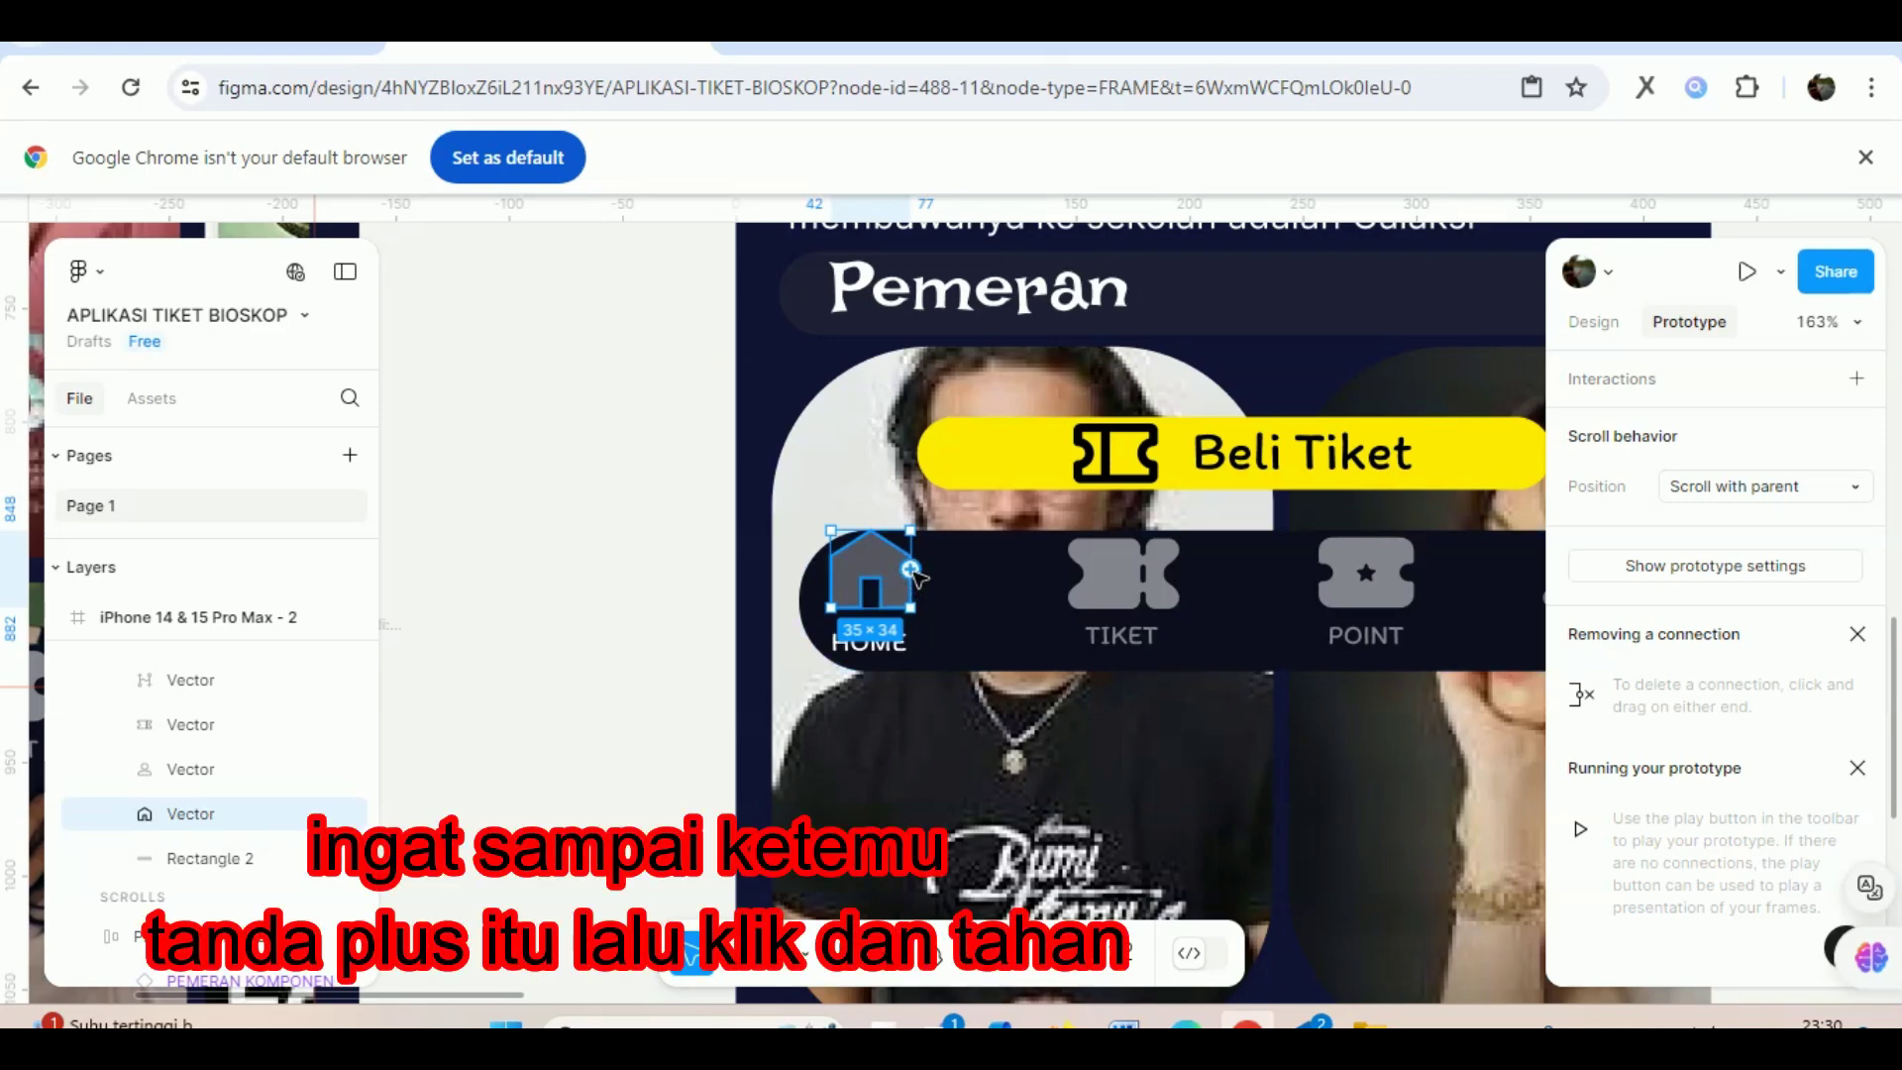
# Drag a new connection from the detail screen's HOME icon toward the home screen.
pyautogui.moveTo(911, 569); pyautogui.dragTo(669, 661)
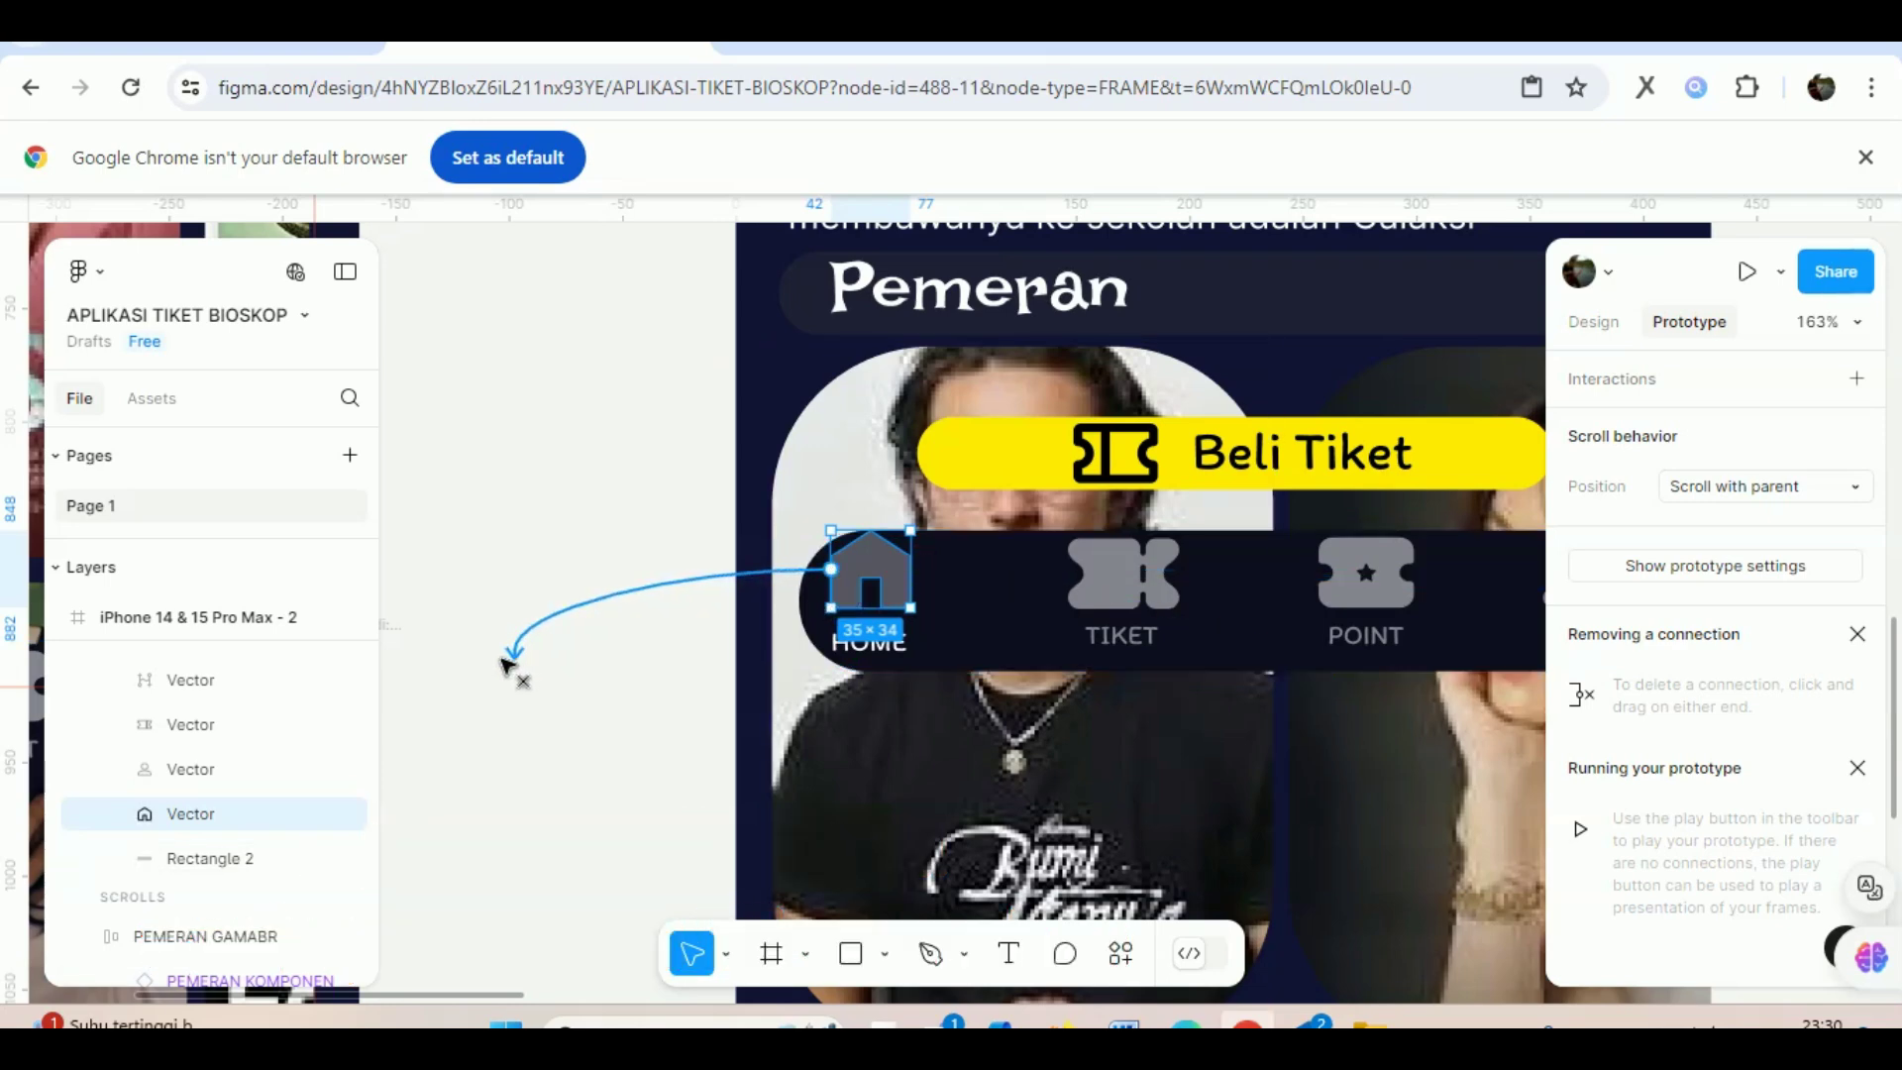
pyautogui.moveTo(669, 662)
pyautogui.mouseDown()
pyautogui.moveTo(323, 705)
pyautogui.moveTo(463, 648)
pyautogui.mouseUp()
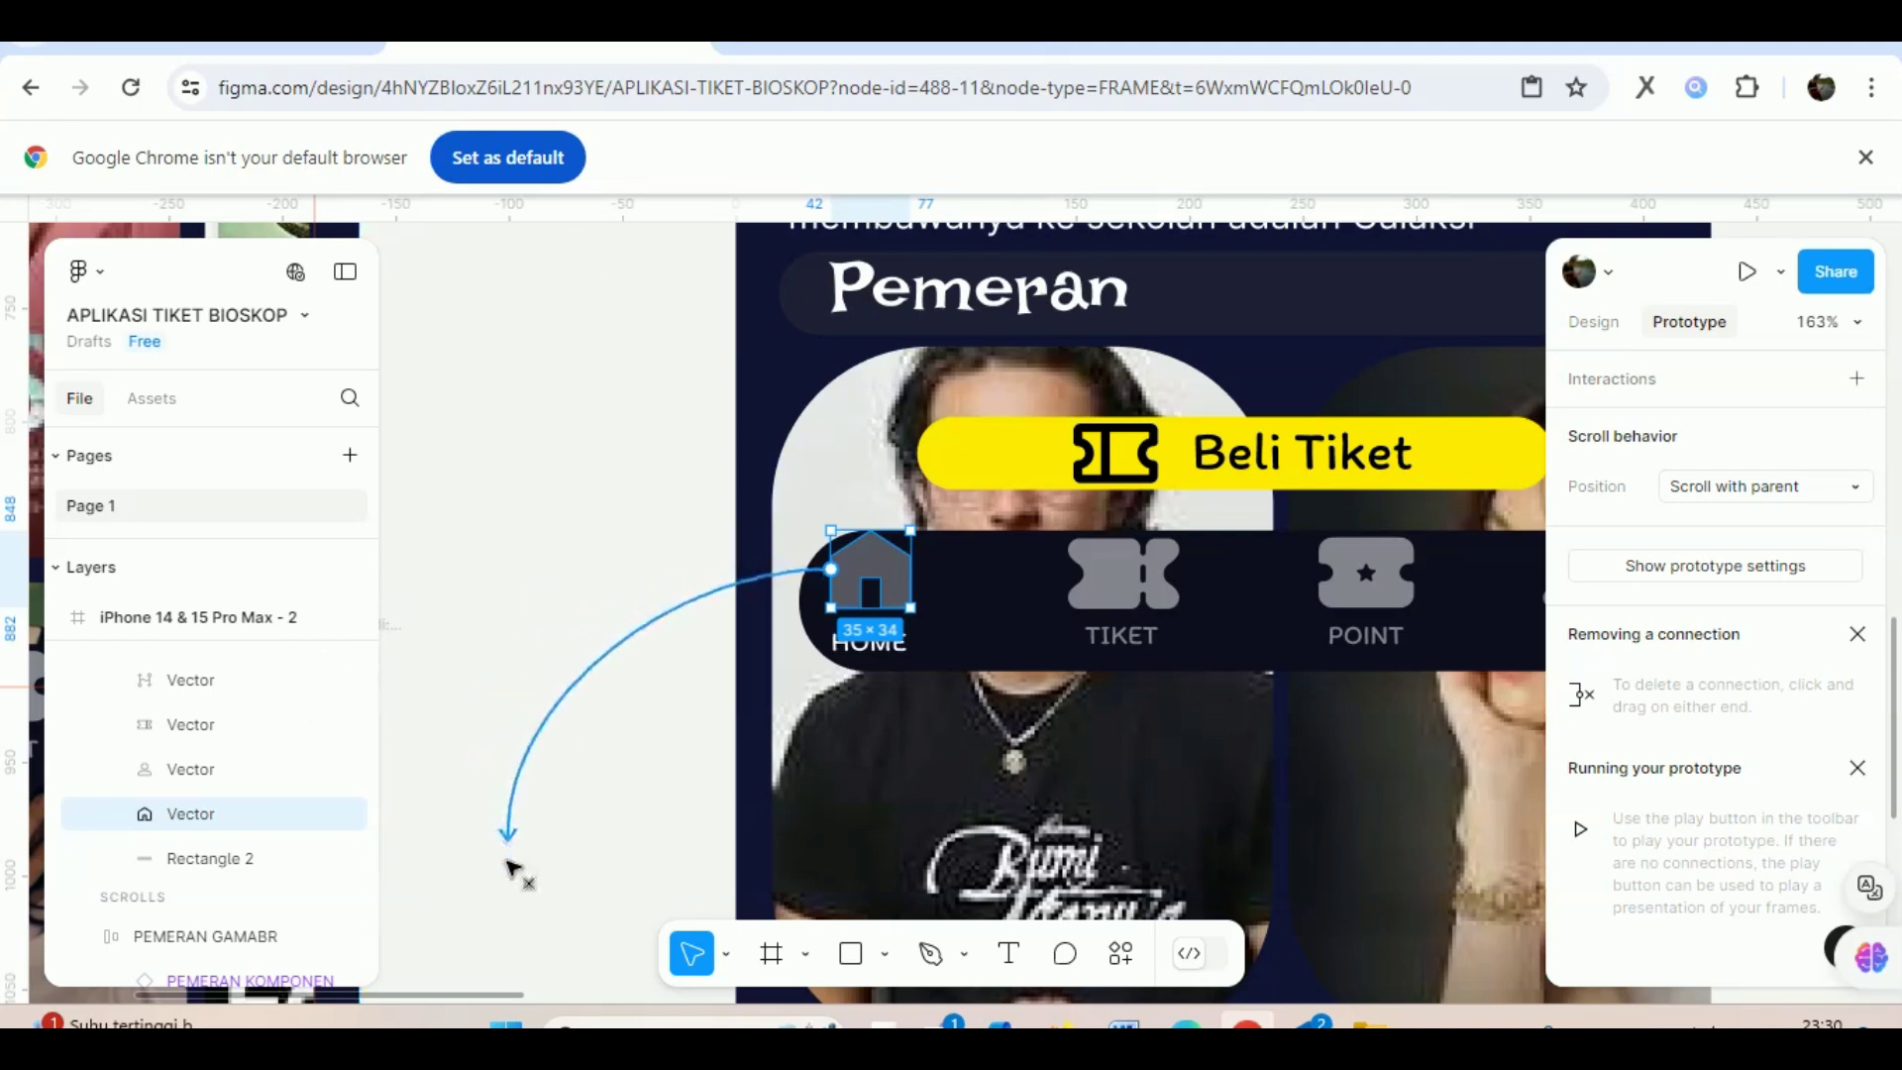
pyautogui.moveTo(463, 649)
pyautogui.mouseDown()
pyautogui.moveTo(365, 709)
pyautogui.moveTo(366, 743)
pyautogui.moveTo(459, 819)
pyautogui.moveTo(441, 784)
pyautogui.mouseUp()
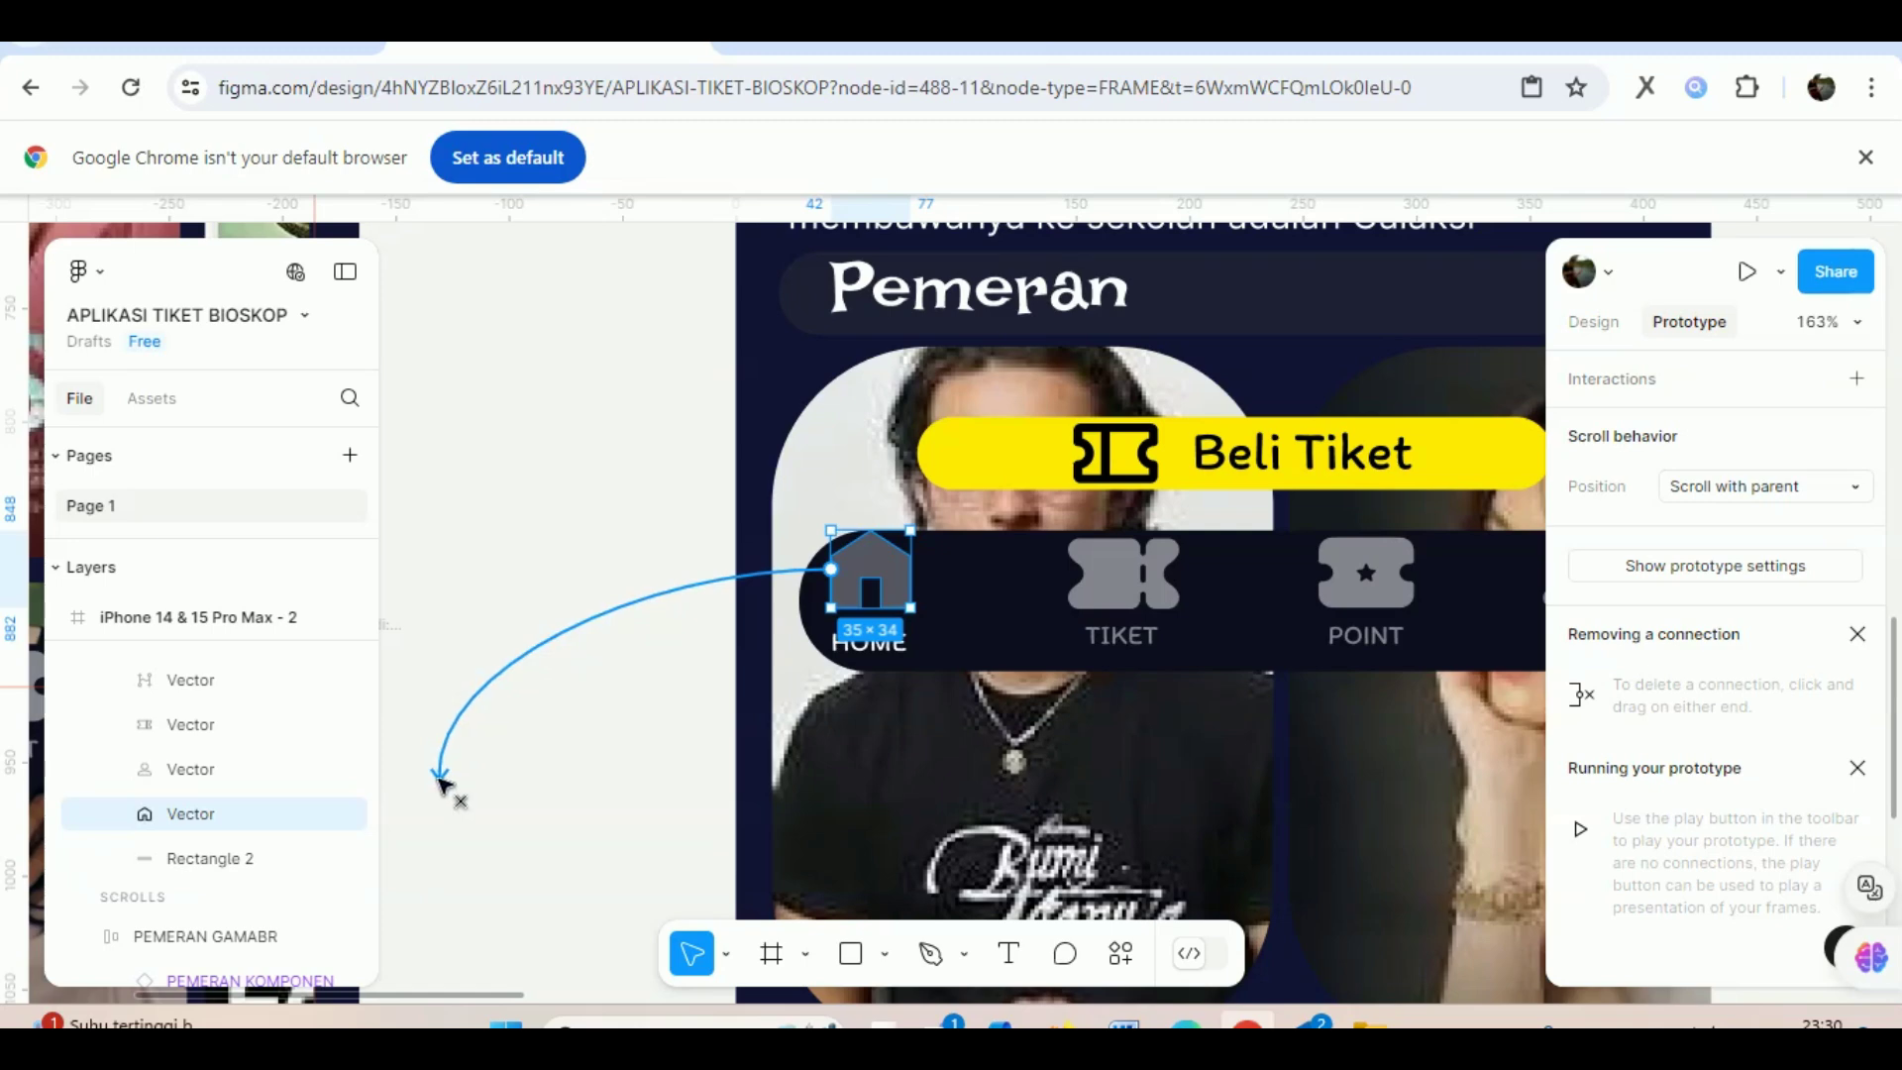
pyautogui.keyDown('ctrl'); pyautogui.scroll(-2, 439, 784); pyautogui.keyUp('ctrl')
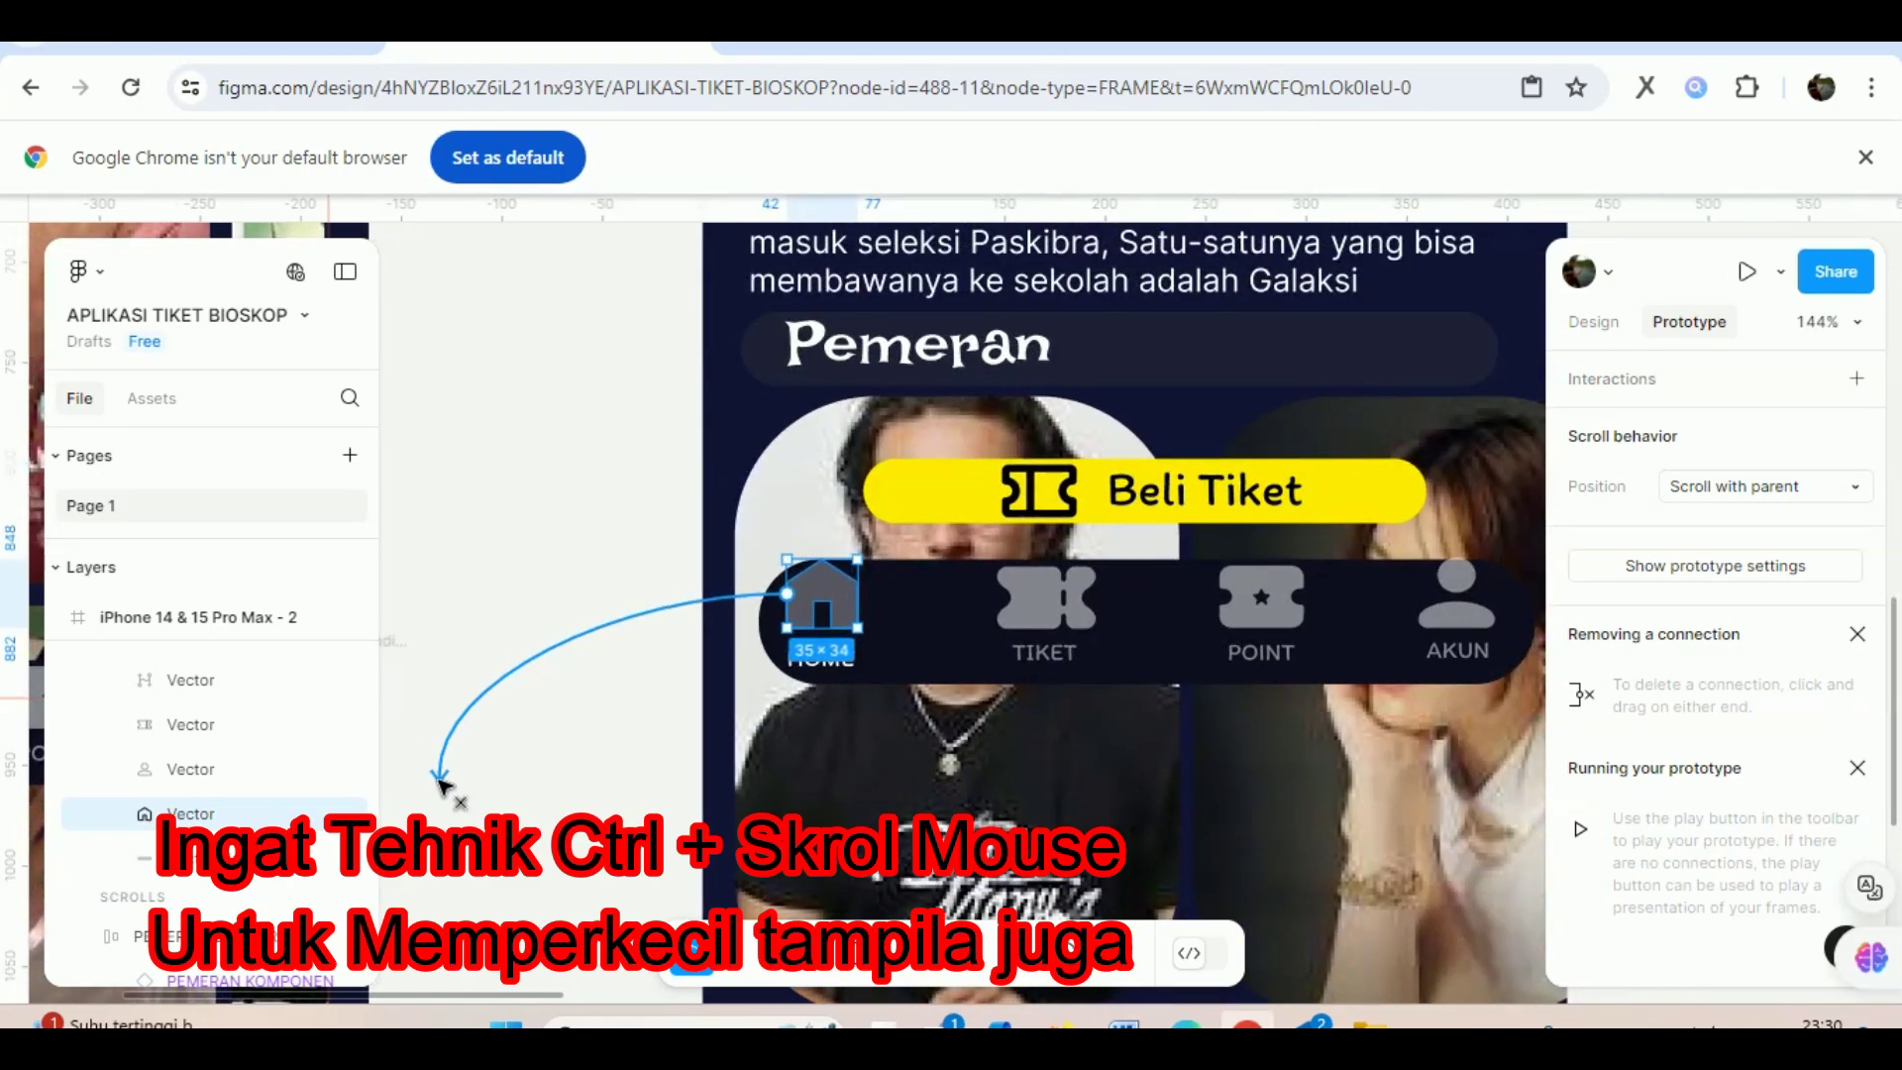
pyautogui.keyDown('ctrl'); pyautogui.scroll(-2, 438, 784); pyautogui.keyUp('ctrl')
pyautogui.keyDown('ctrl'); pyautogui.scroll(-2, 439, 784); pyautogui.keyUp('ctrl')
pyautogui.keyDown('ctrl'); pyautogui.scroll(-1, 439, 785); pyautogui.keyUp('ctrl')
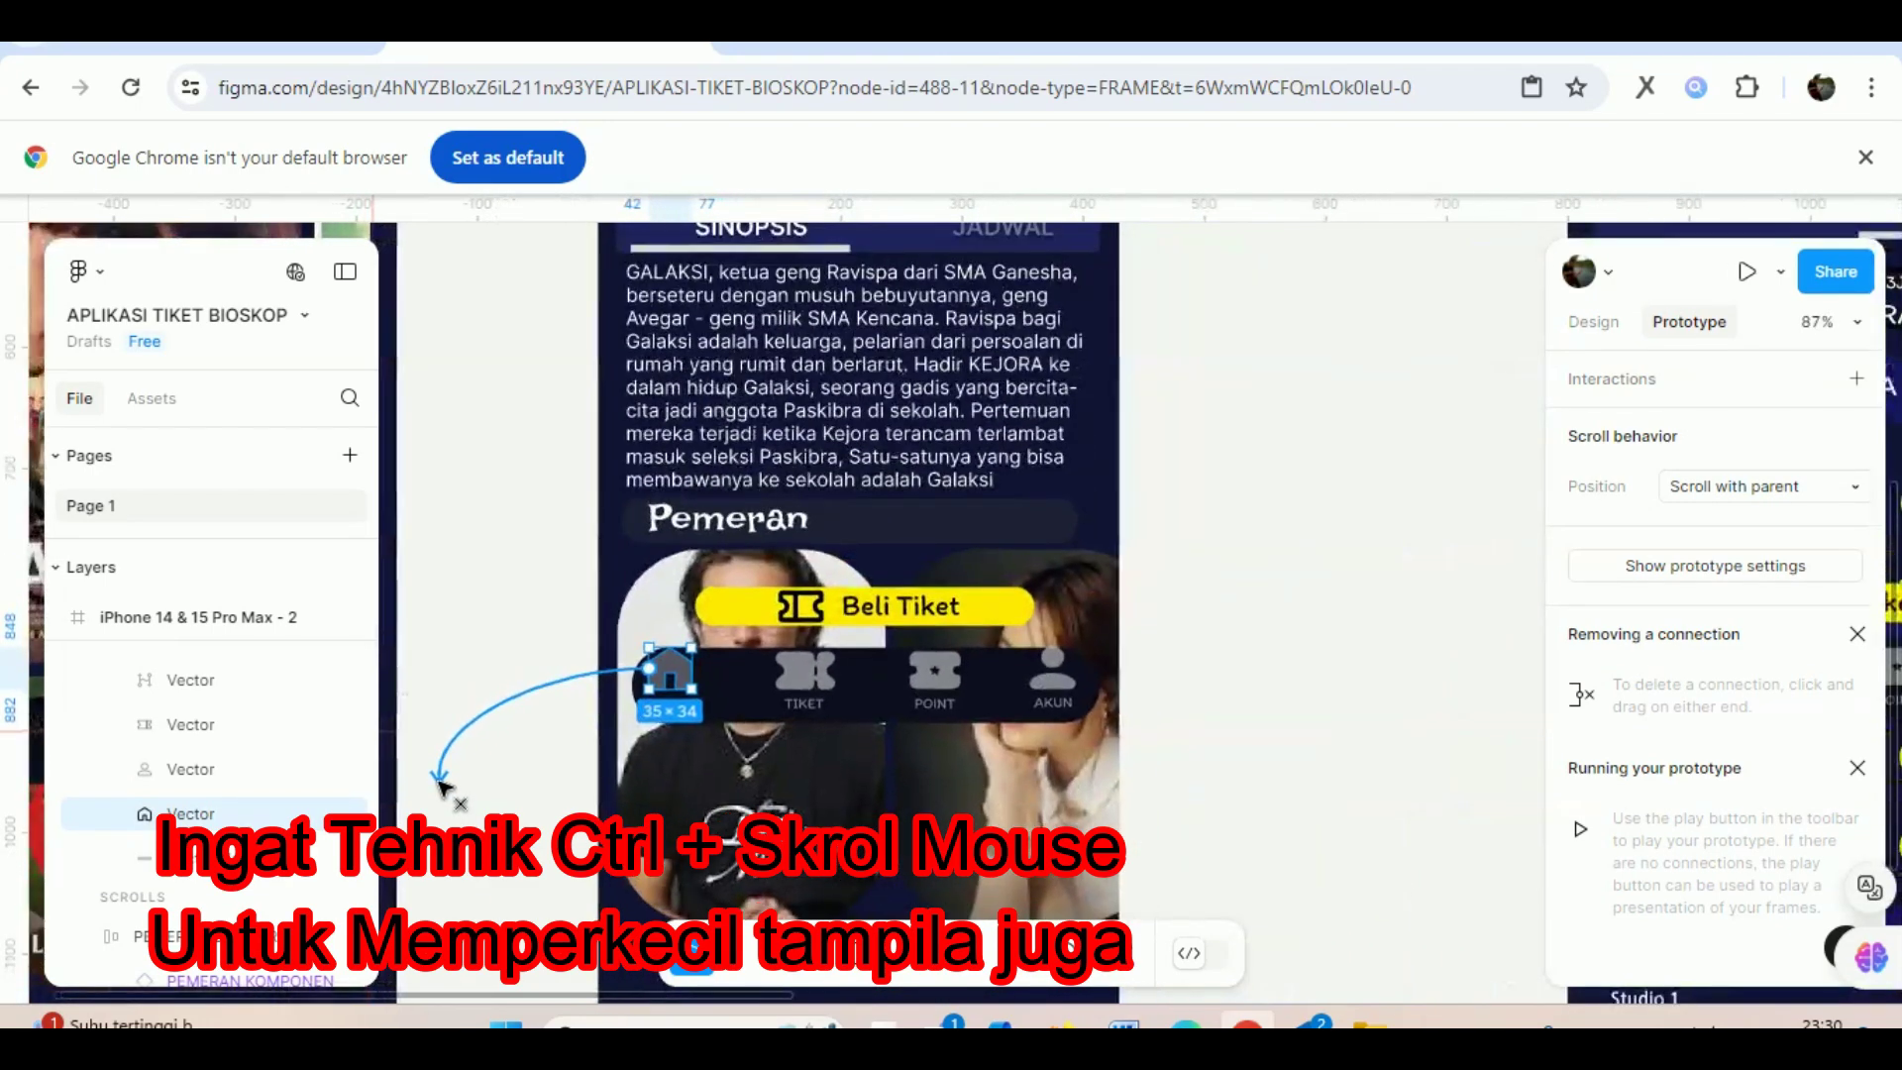
pyautogui.keyDown('ctrl'); pyautogui.scroll(-1, 439, 785); pyautogui.keyUp('ctrl')
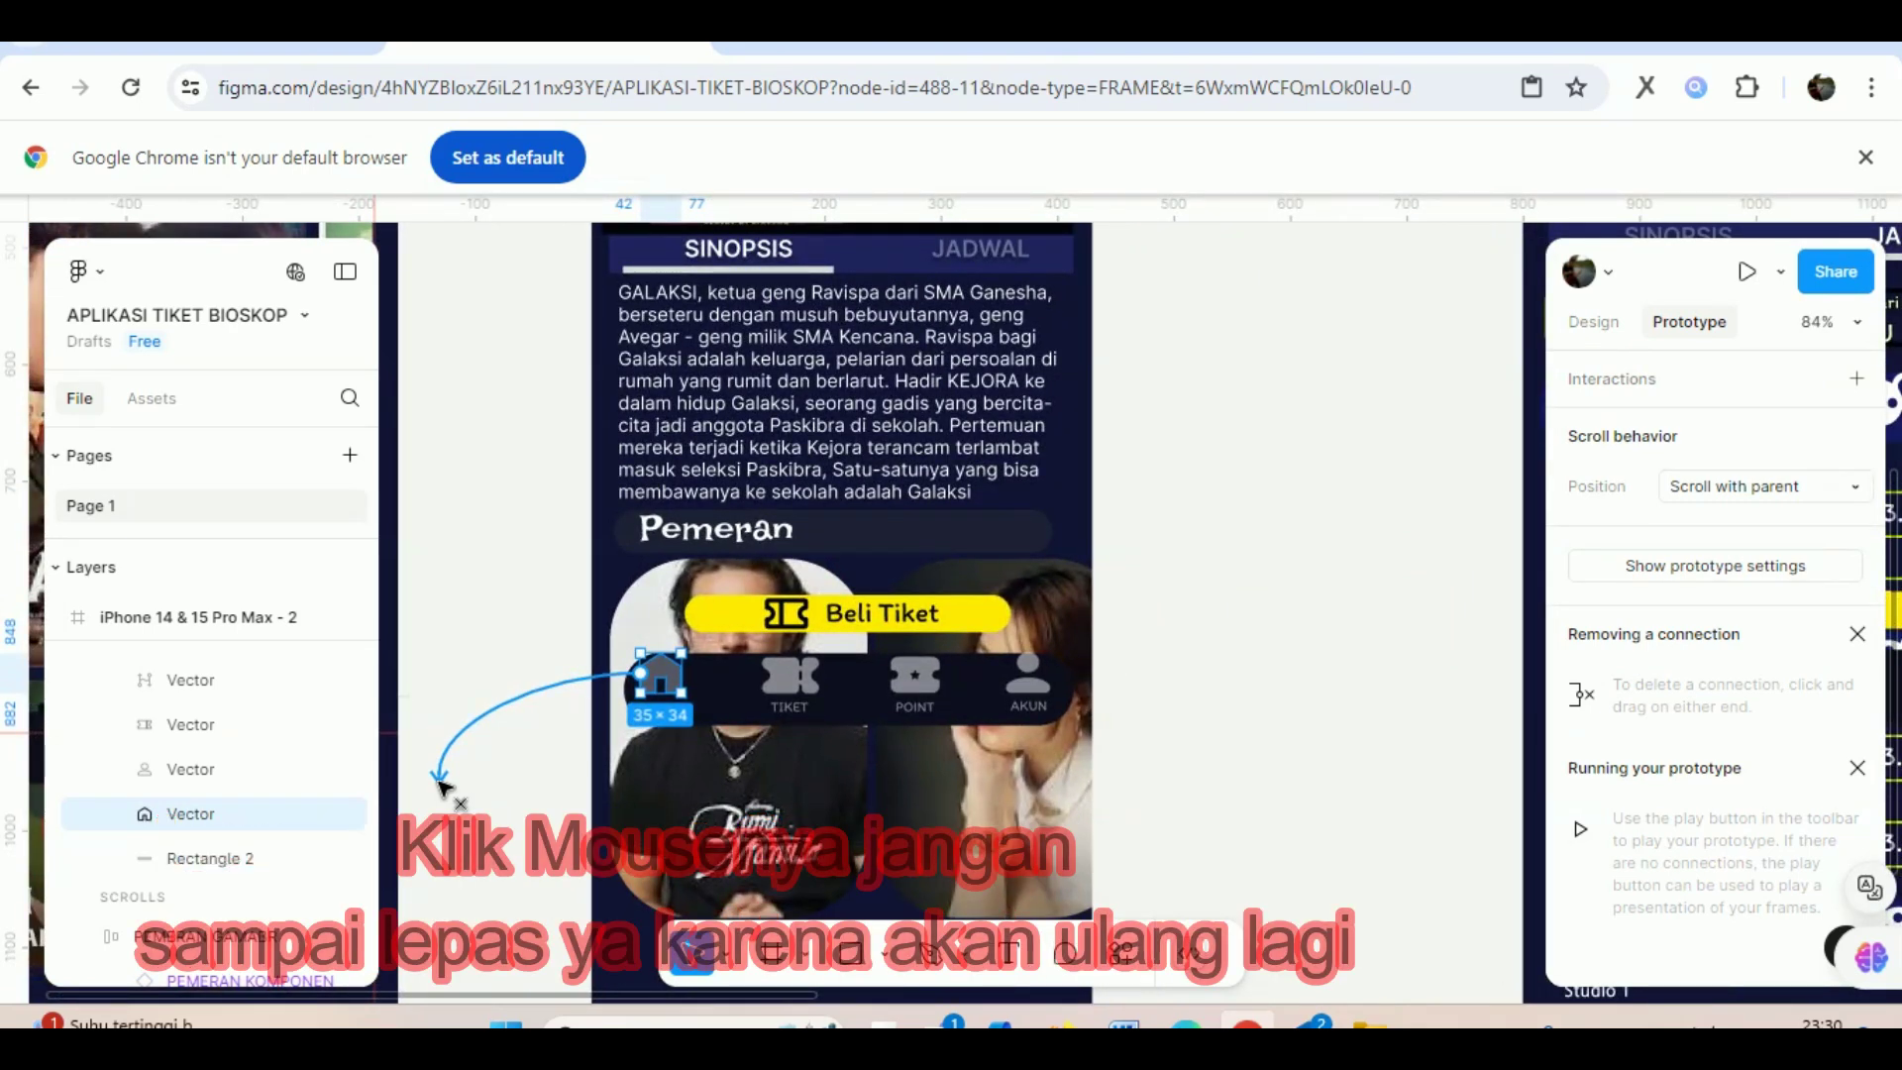
# Drop the connection on the home frame as On tap, Navigate to, Smart animate.
pyautogui.keyDown('ctrl'); pyautogui.scroll(-2, 439, 784); pyautogui.keyUp('ctrl')
pyautogui.keyDown('ctrl'); pyautogui.scroll(-1, 439, 785); pyautogui.keyUp('ctrl')
pyautogui.keyDown('ctrl'); pyautogui.scroll(-1, 438, 785); pyautogui.keyUp('ctrl')
pyautogui.keyDown('ctrl'); pyautogui.scroll(-1, 439, 784); pyautogui.keyUp('ctrl')
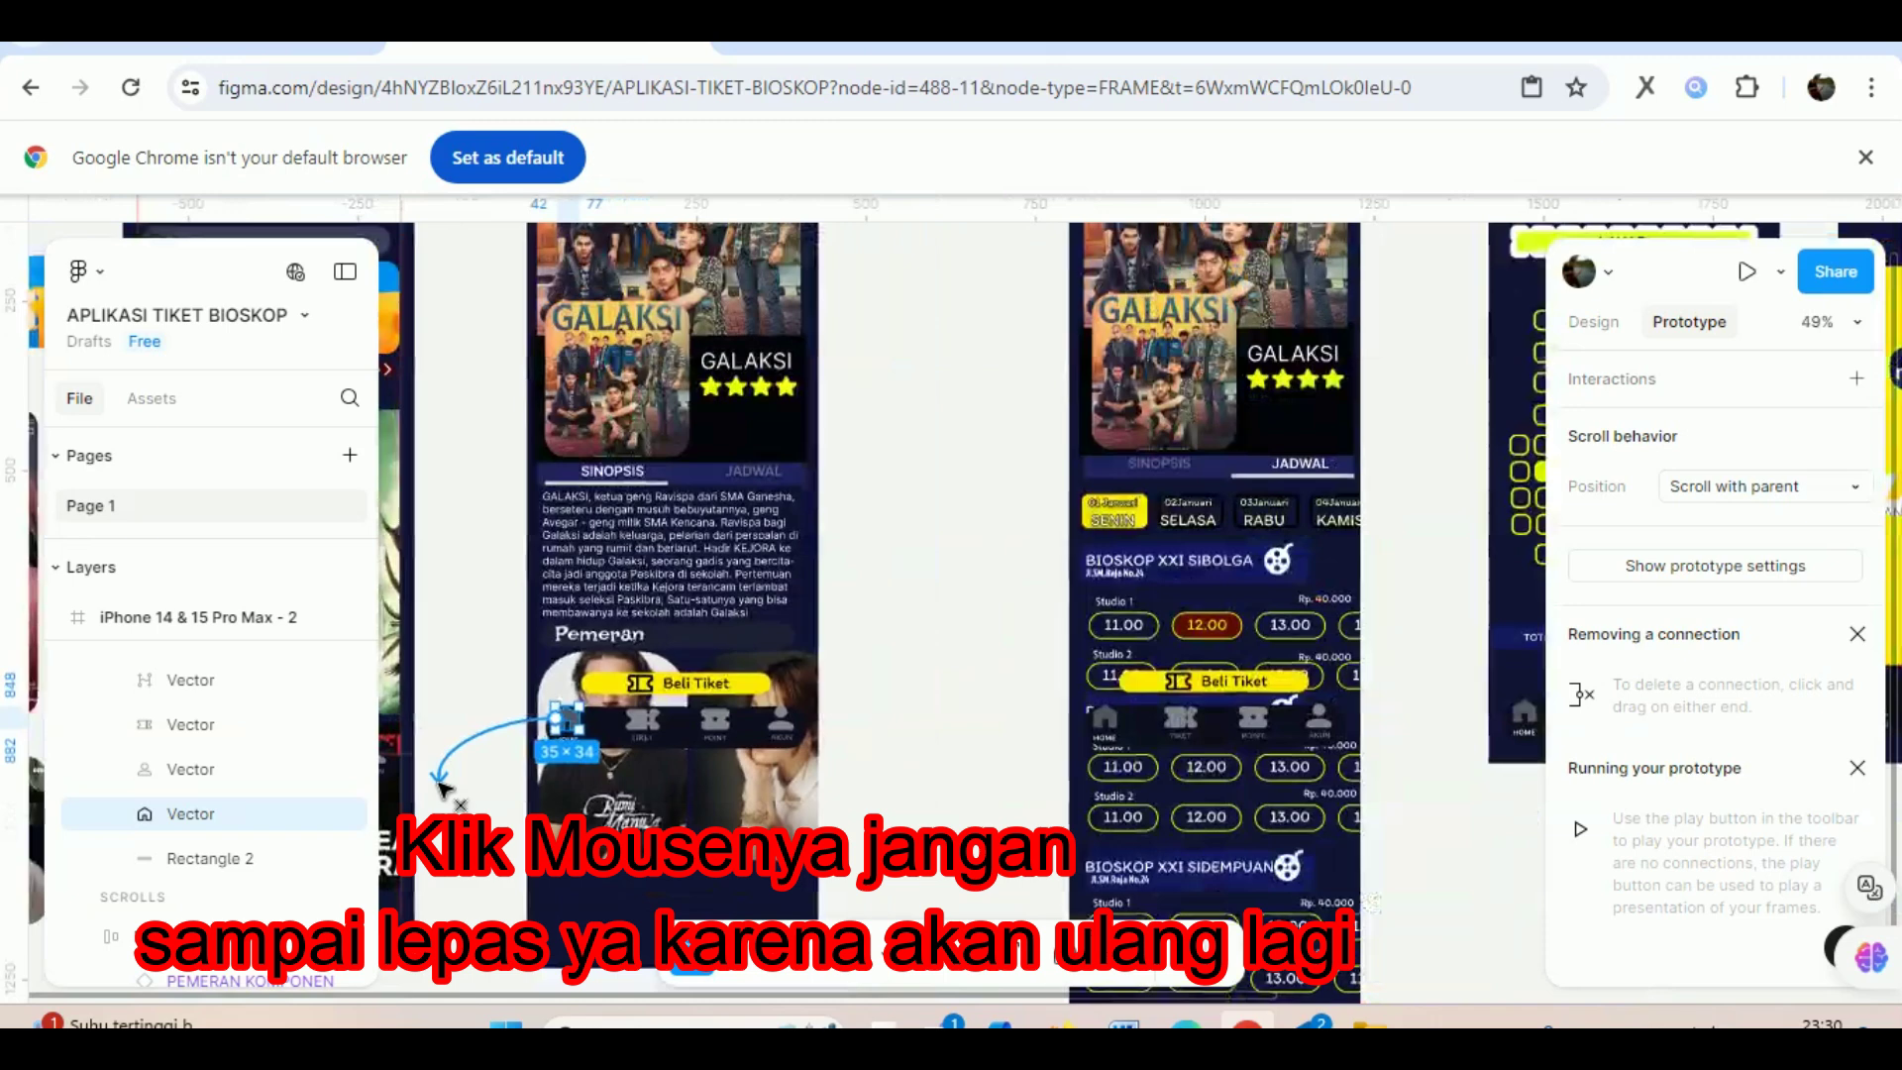
pyautogui.keyDown('ctrl'); pyautogui.scroll(-1, 439, 784); pyautogui.keyUp('ctrl')
pyautogui.keyDown('ctrl'); pyautogui.scroll(-2, 438, 784); pyautogui.keyUp('ctrl')
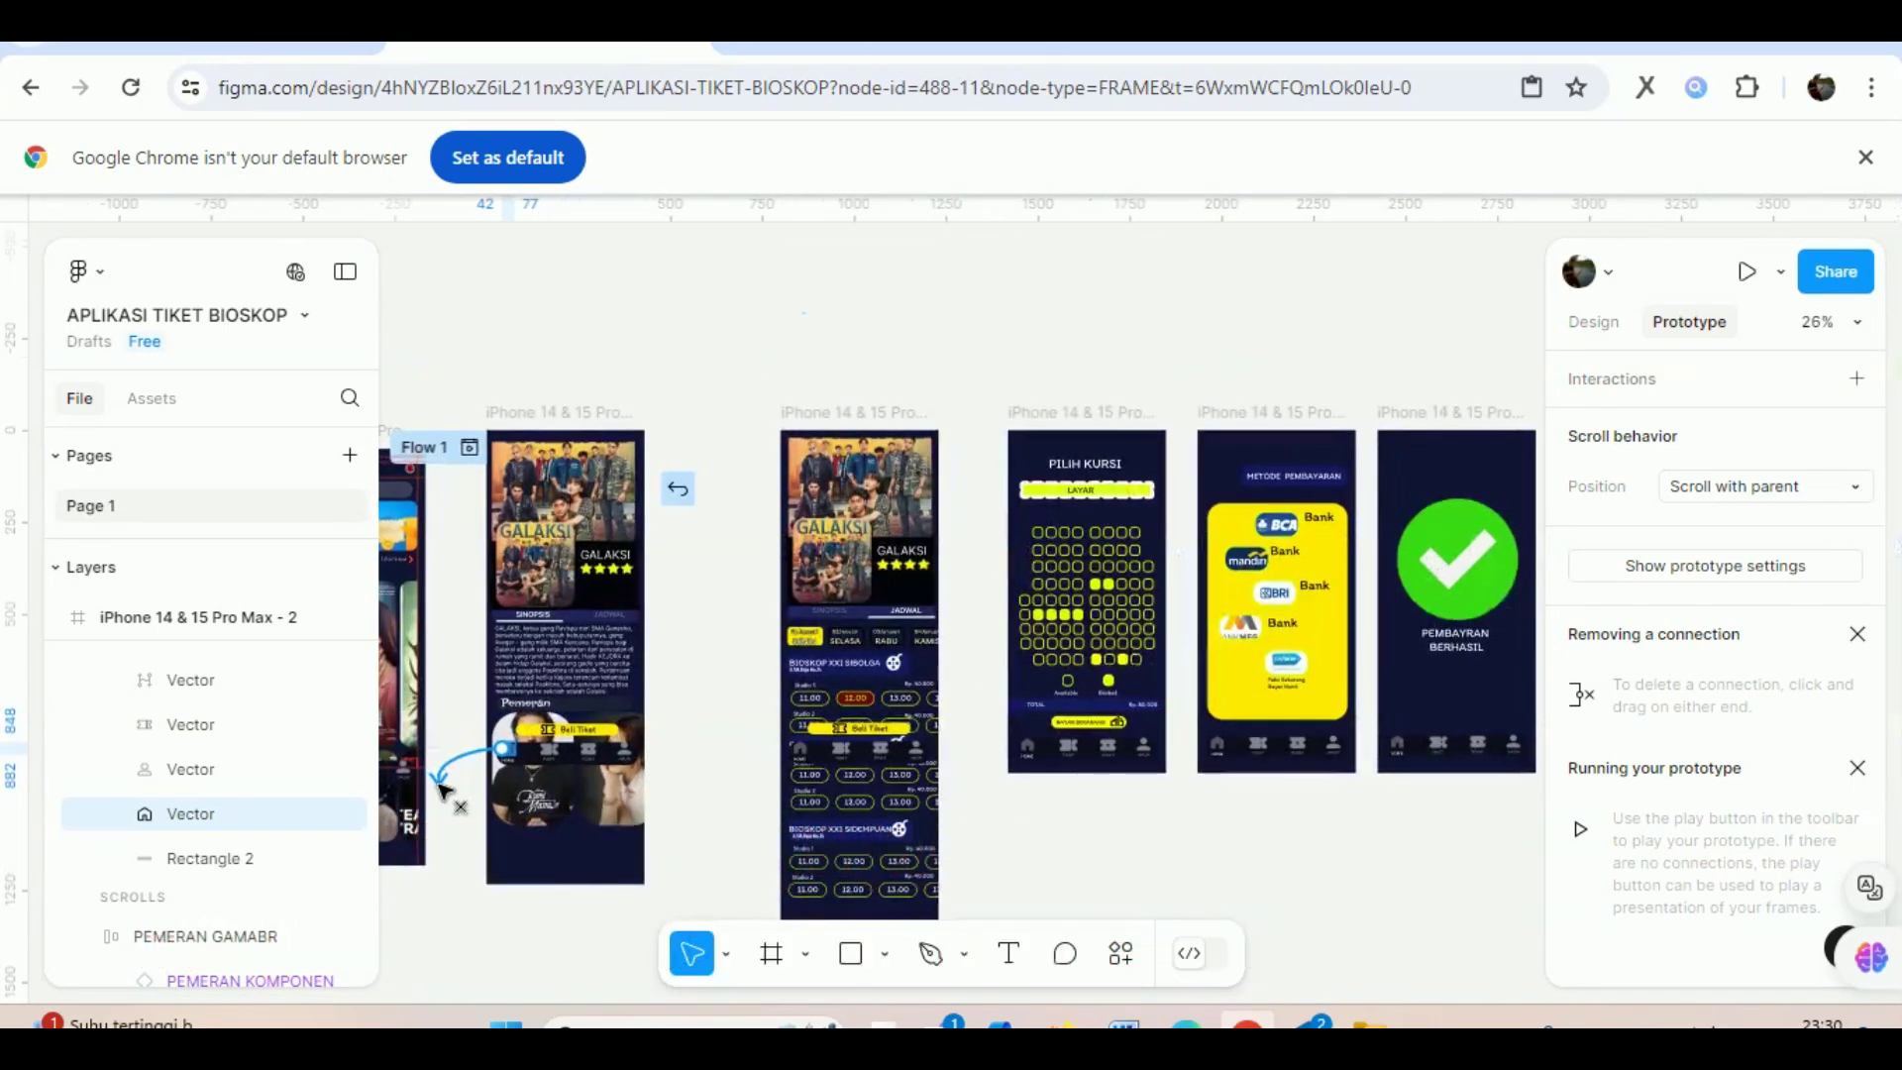
pyautogui.moveTo(439, 784); pyautogui.dragTo(428, 632)
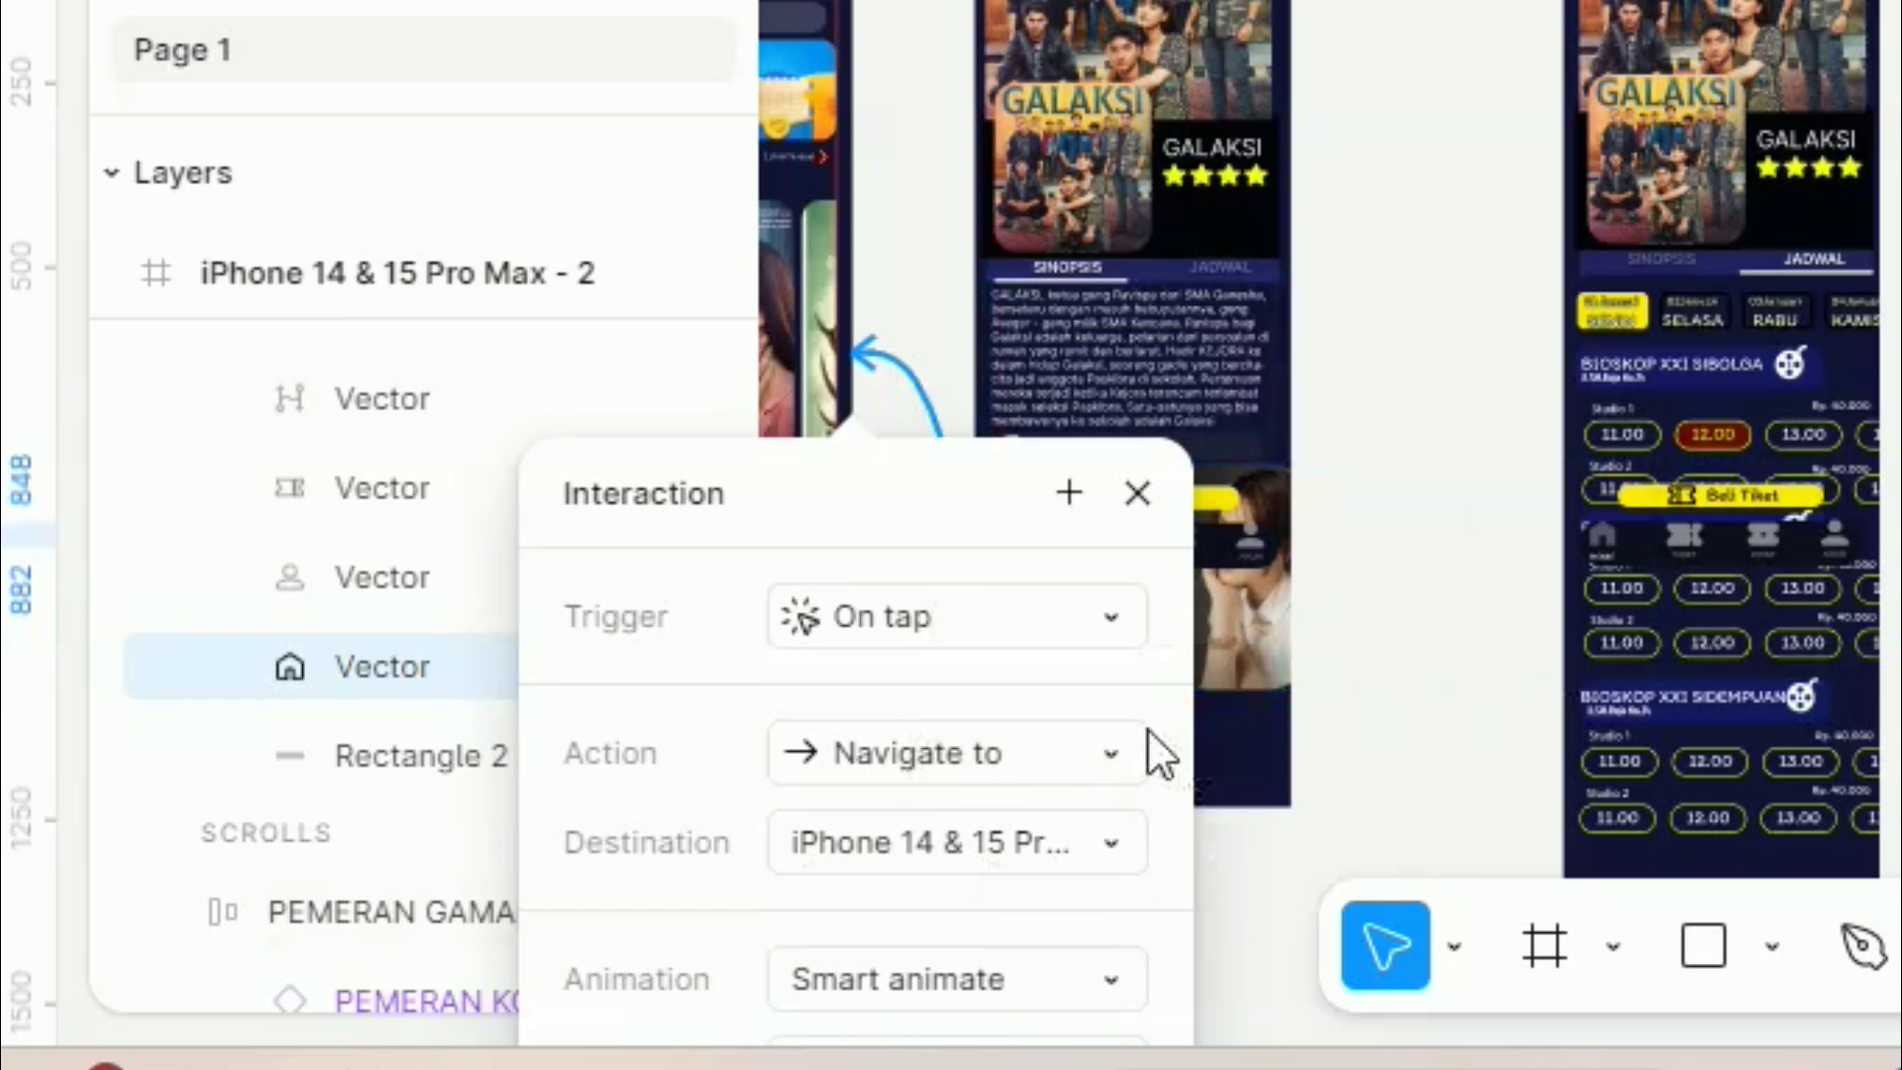
# Keep the On tap trigger and Smart animate (Ease out, 300ms), then close the interaction popup.
pyautogui.scroll(-5, 1073, 753)
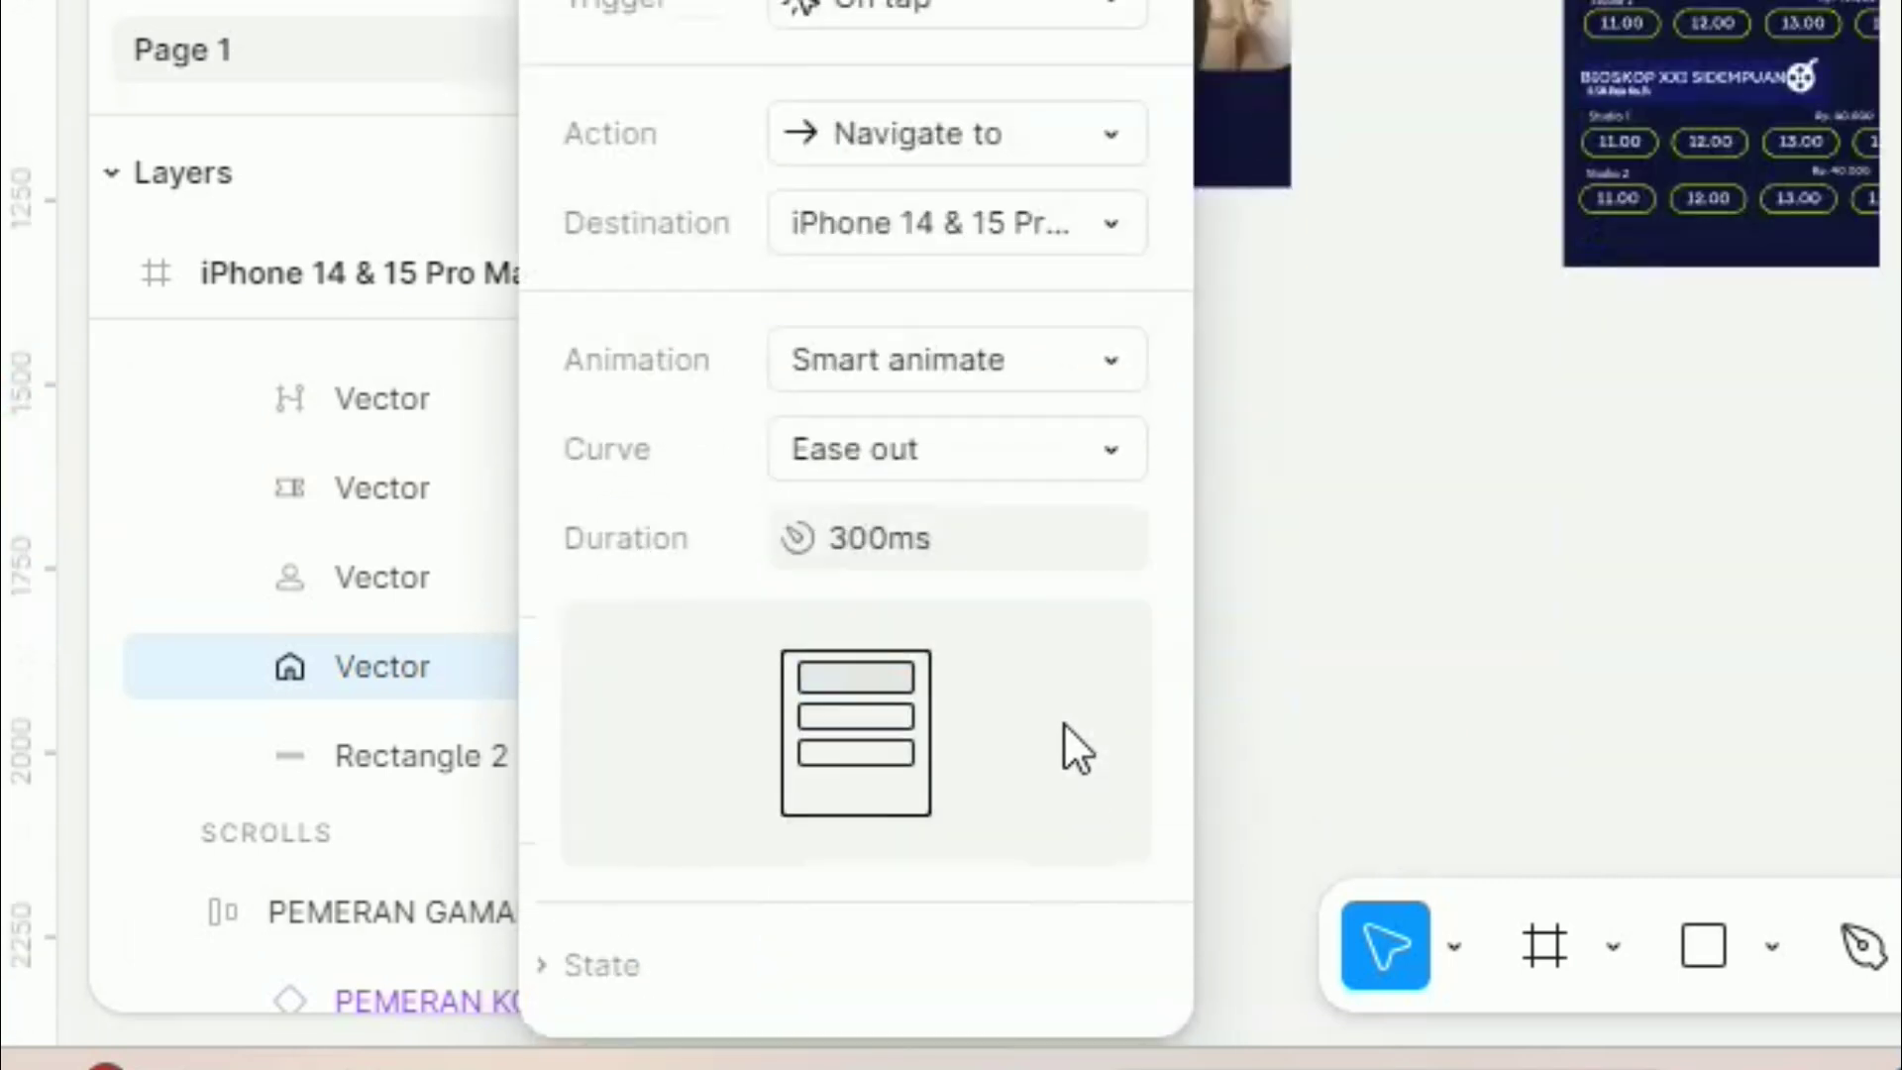
pyautogui.click(929, 8)
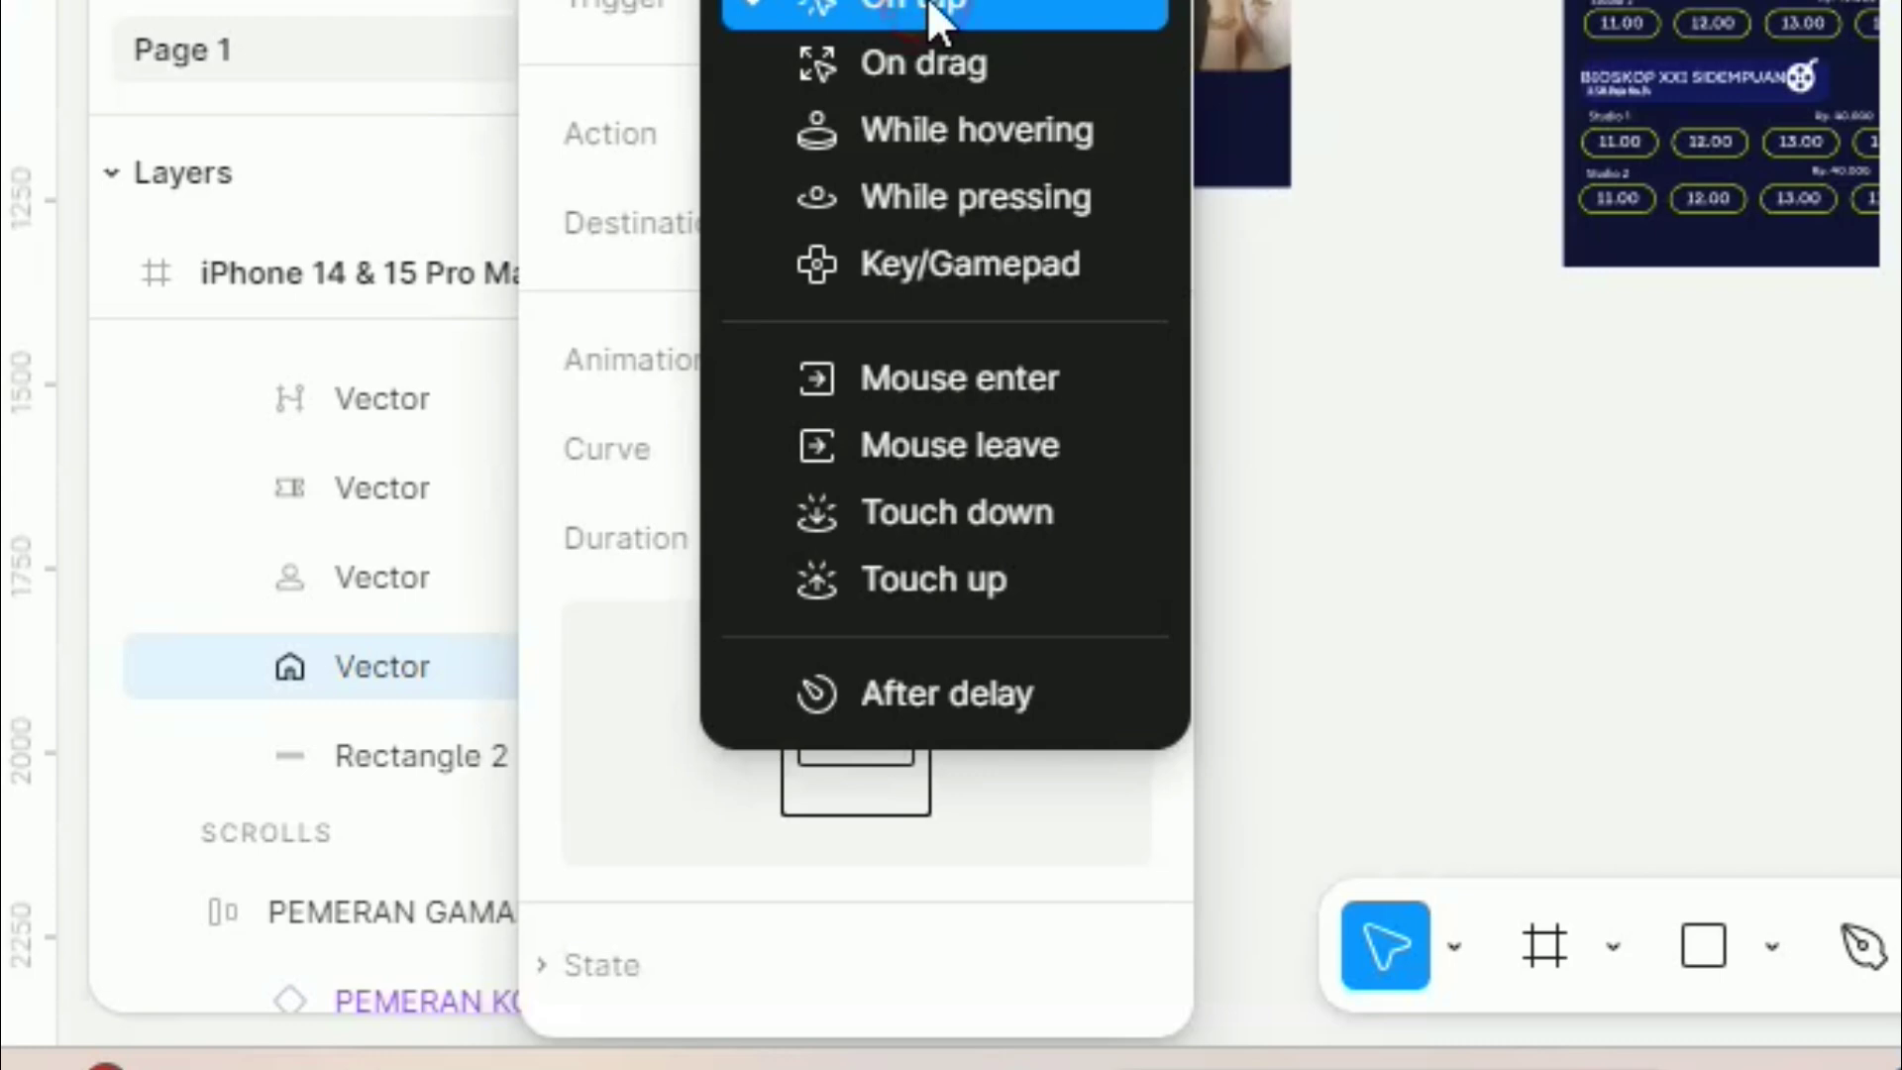
pyautogui.click(936, 12)
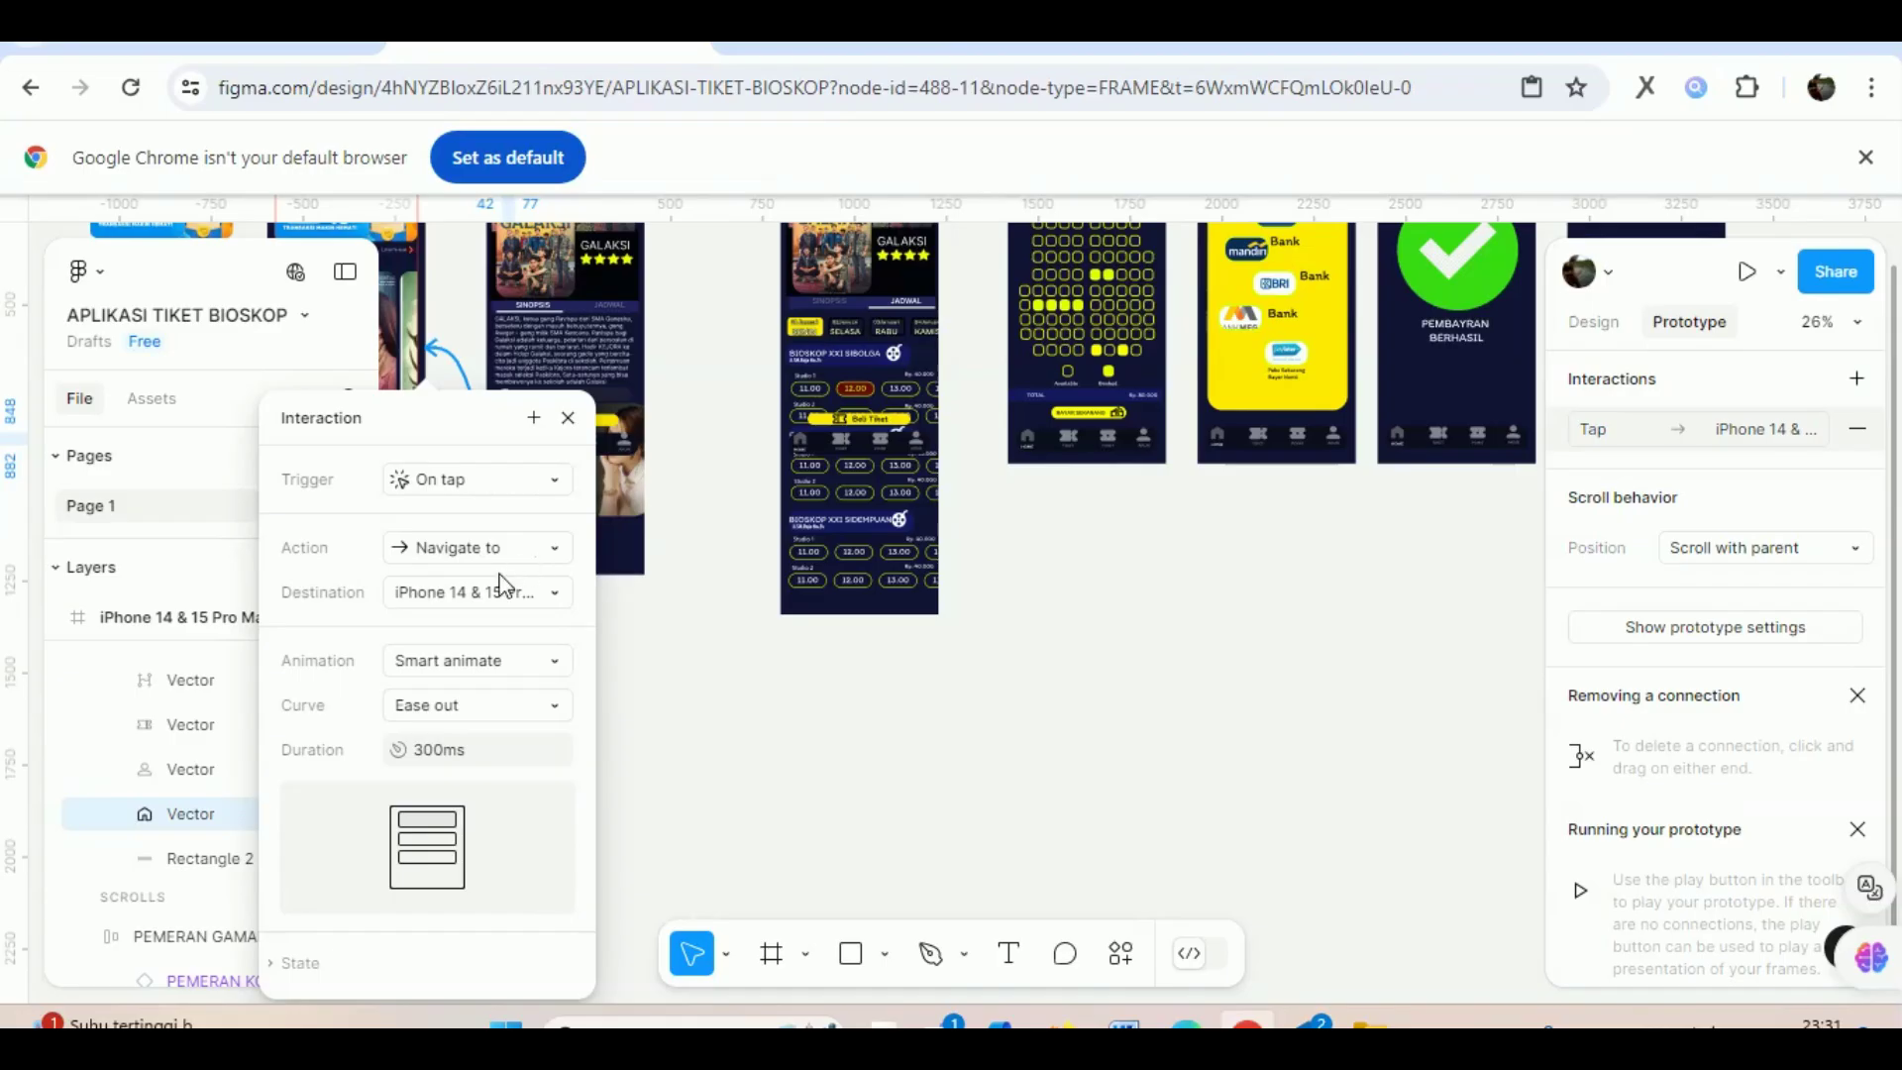
pyautogui.click(436, 681)
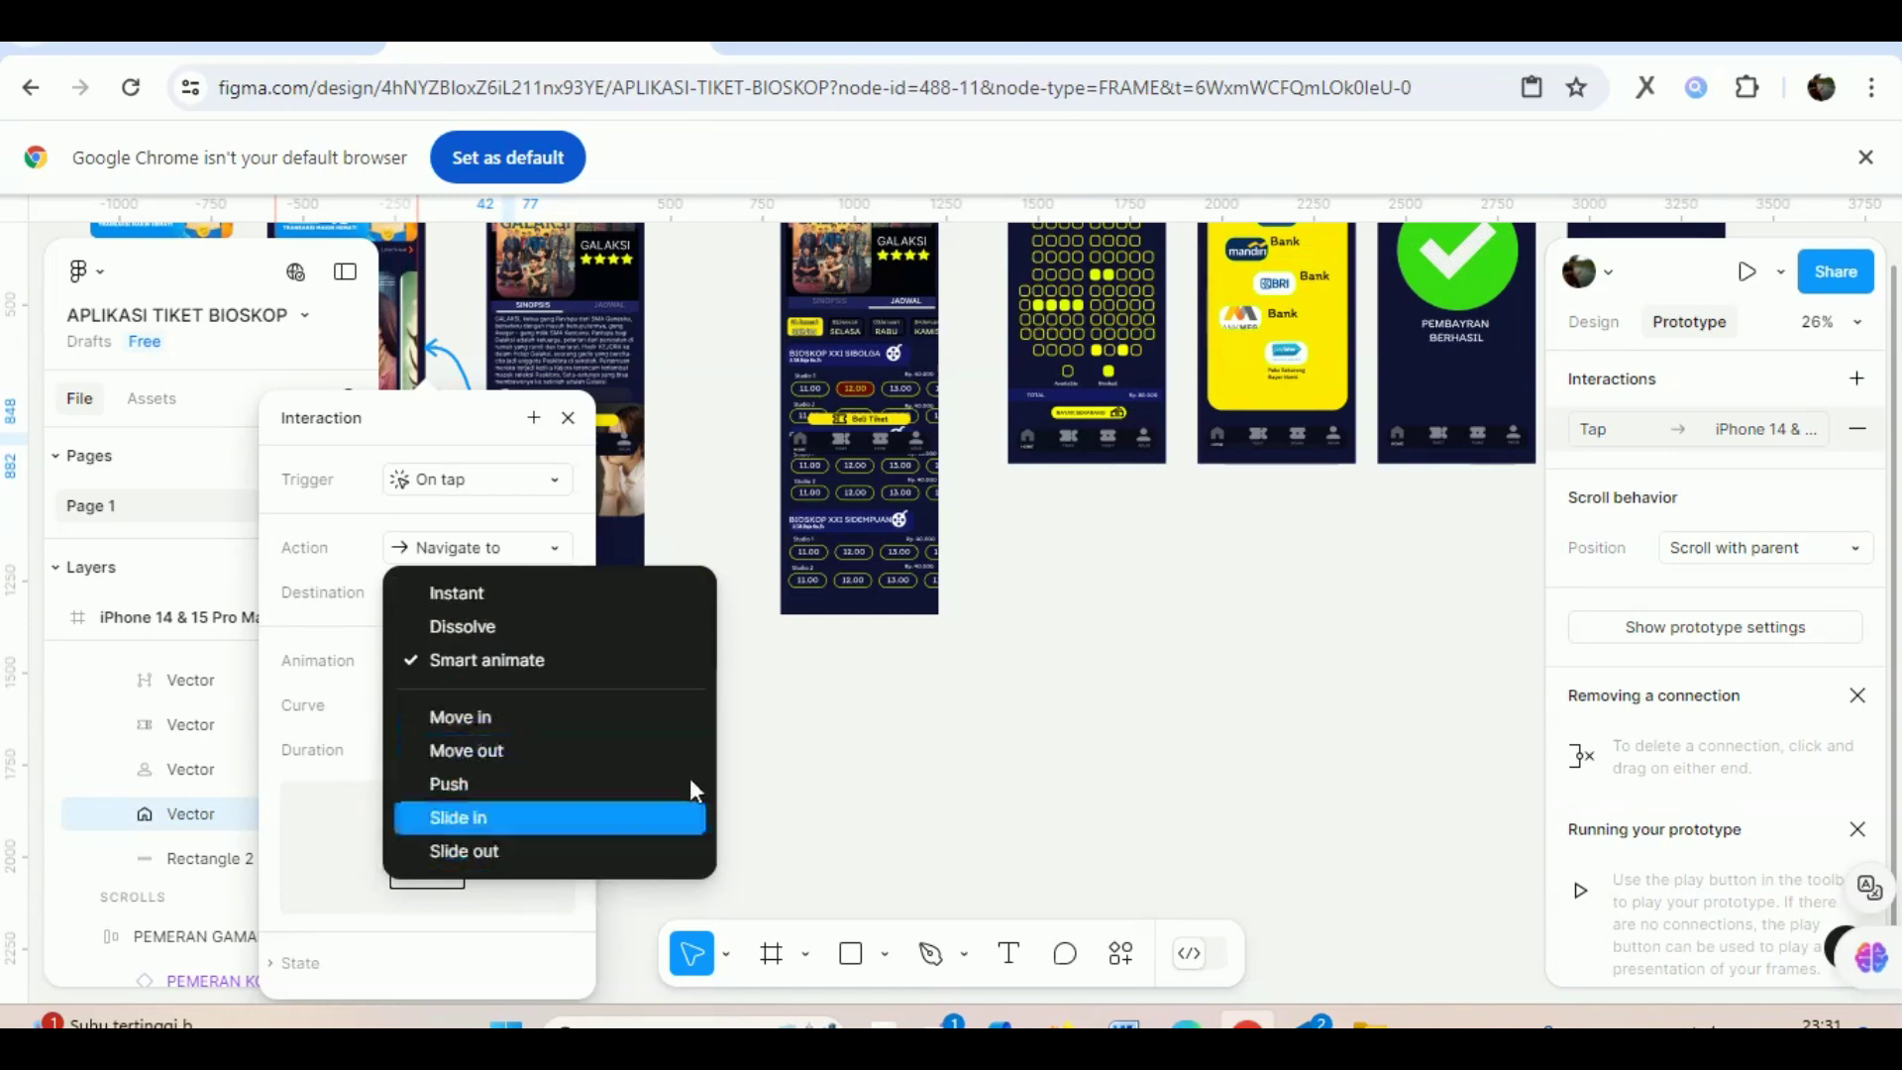
pyautogui.click(527, 660)
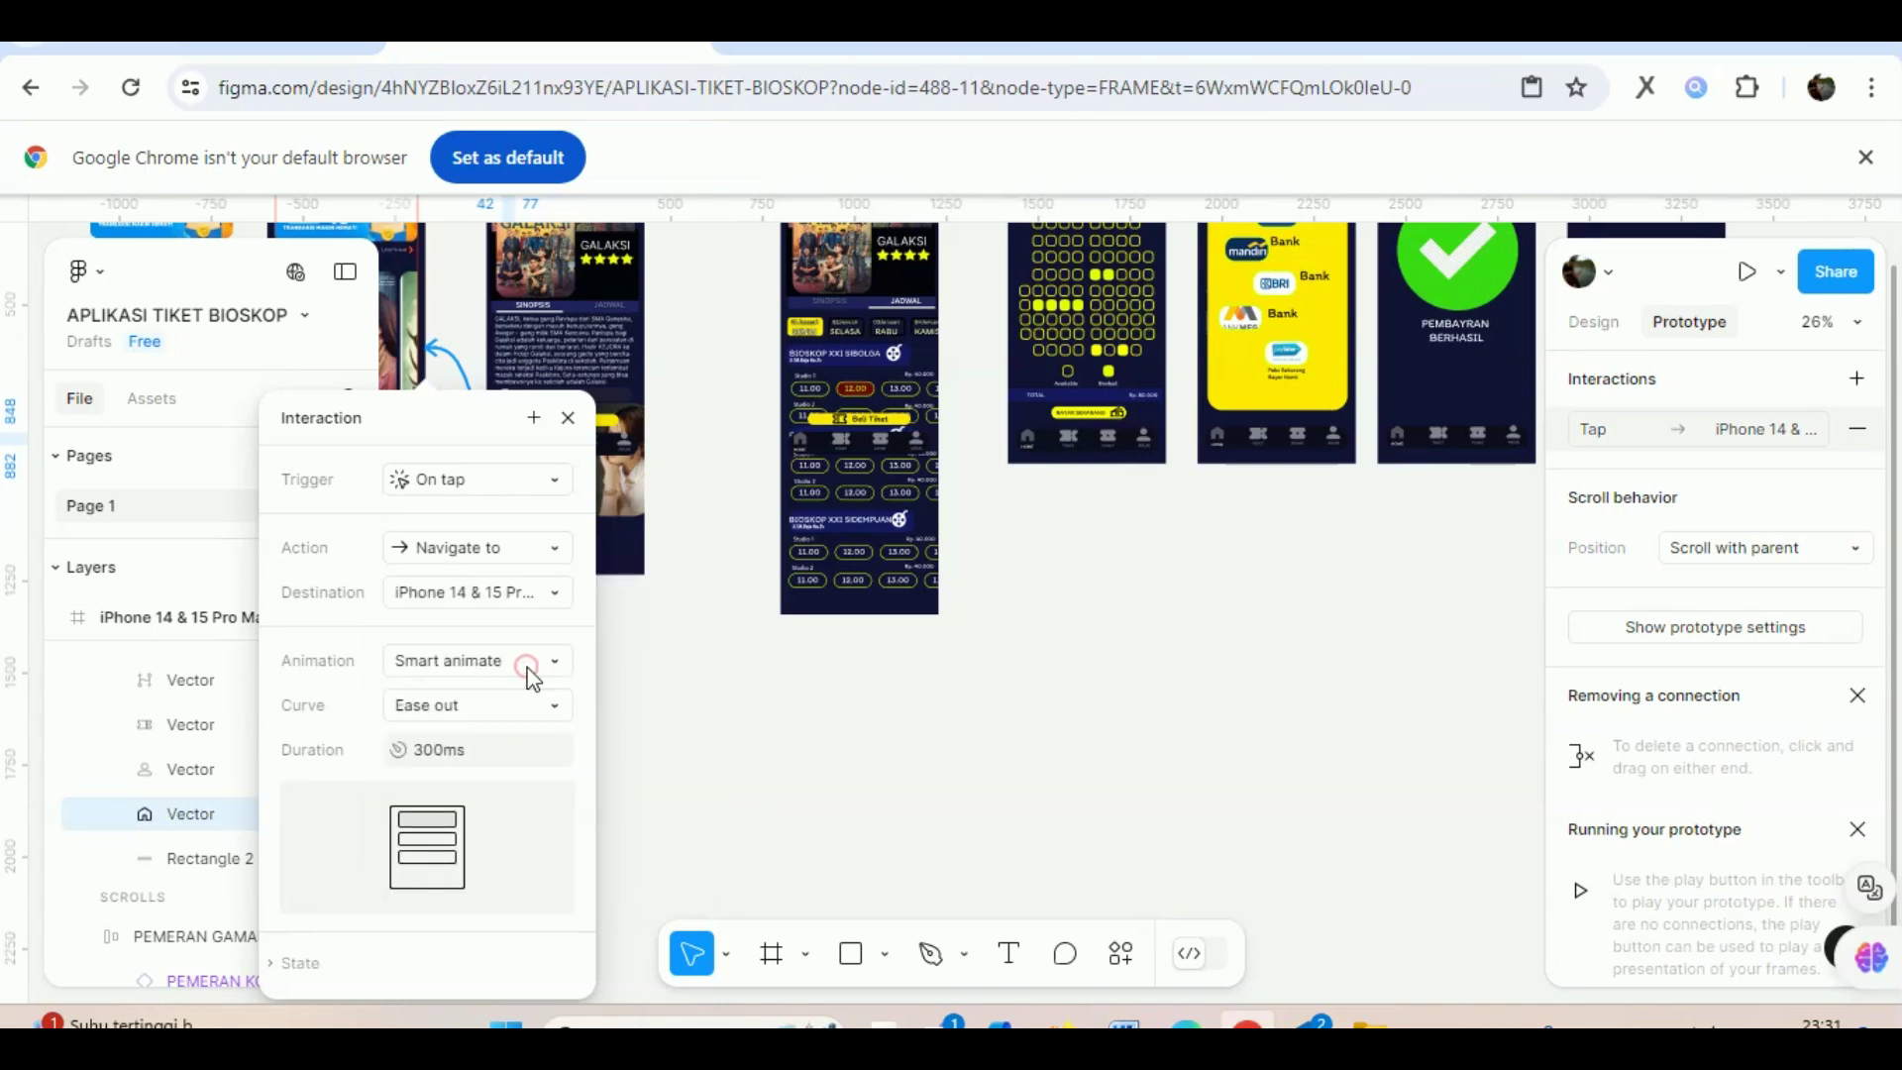
pyautogui.click(688, 696)
pyautogui.scroll(2, 688, 696)
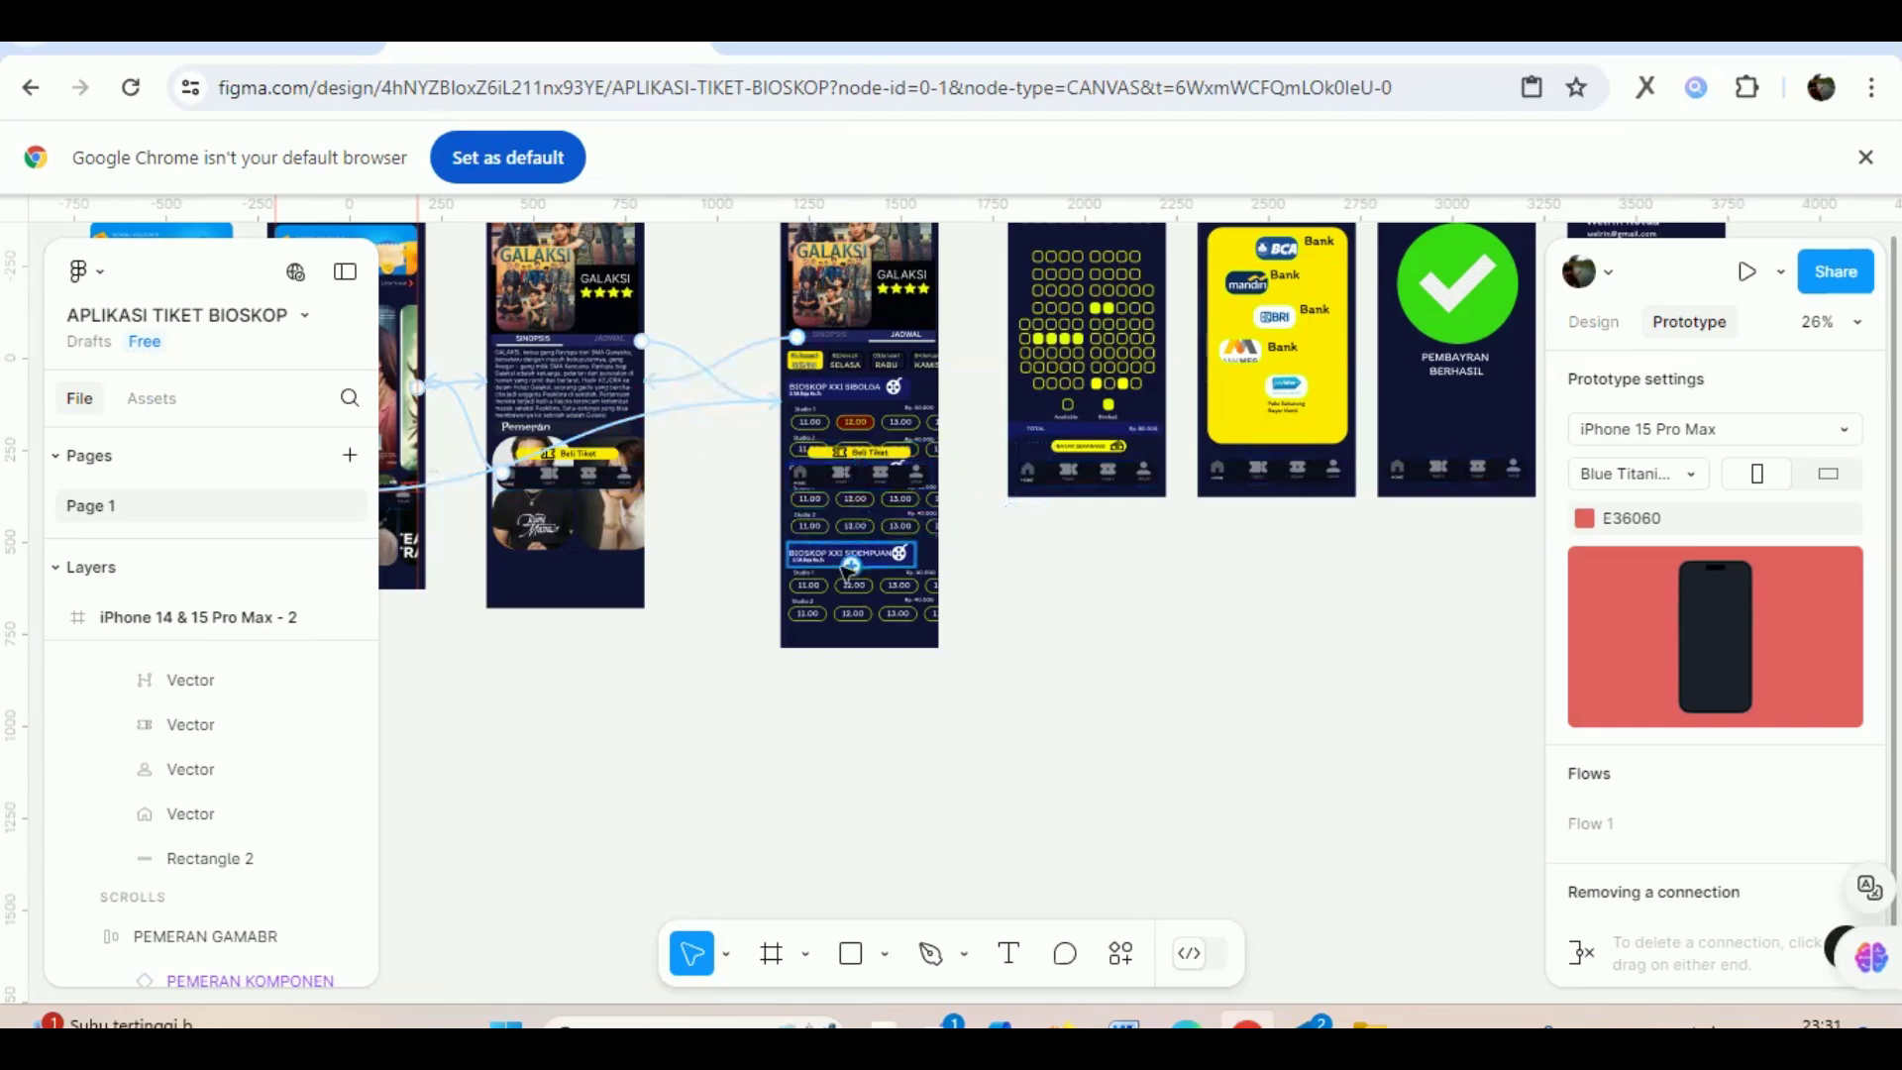
pyautogui.scroll(3, 700, 557)
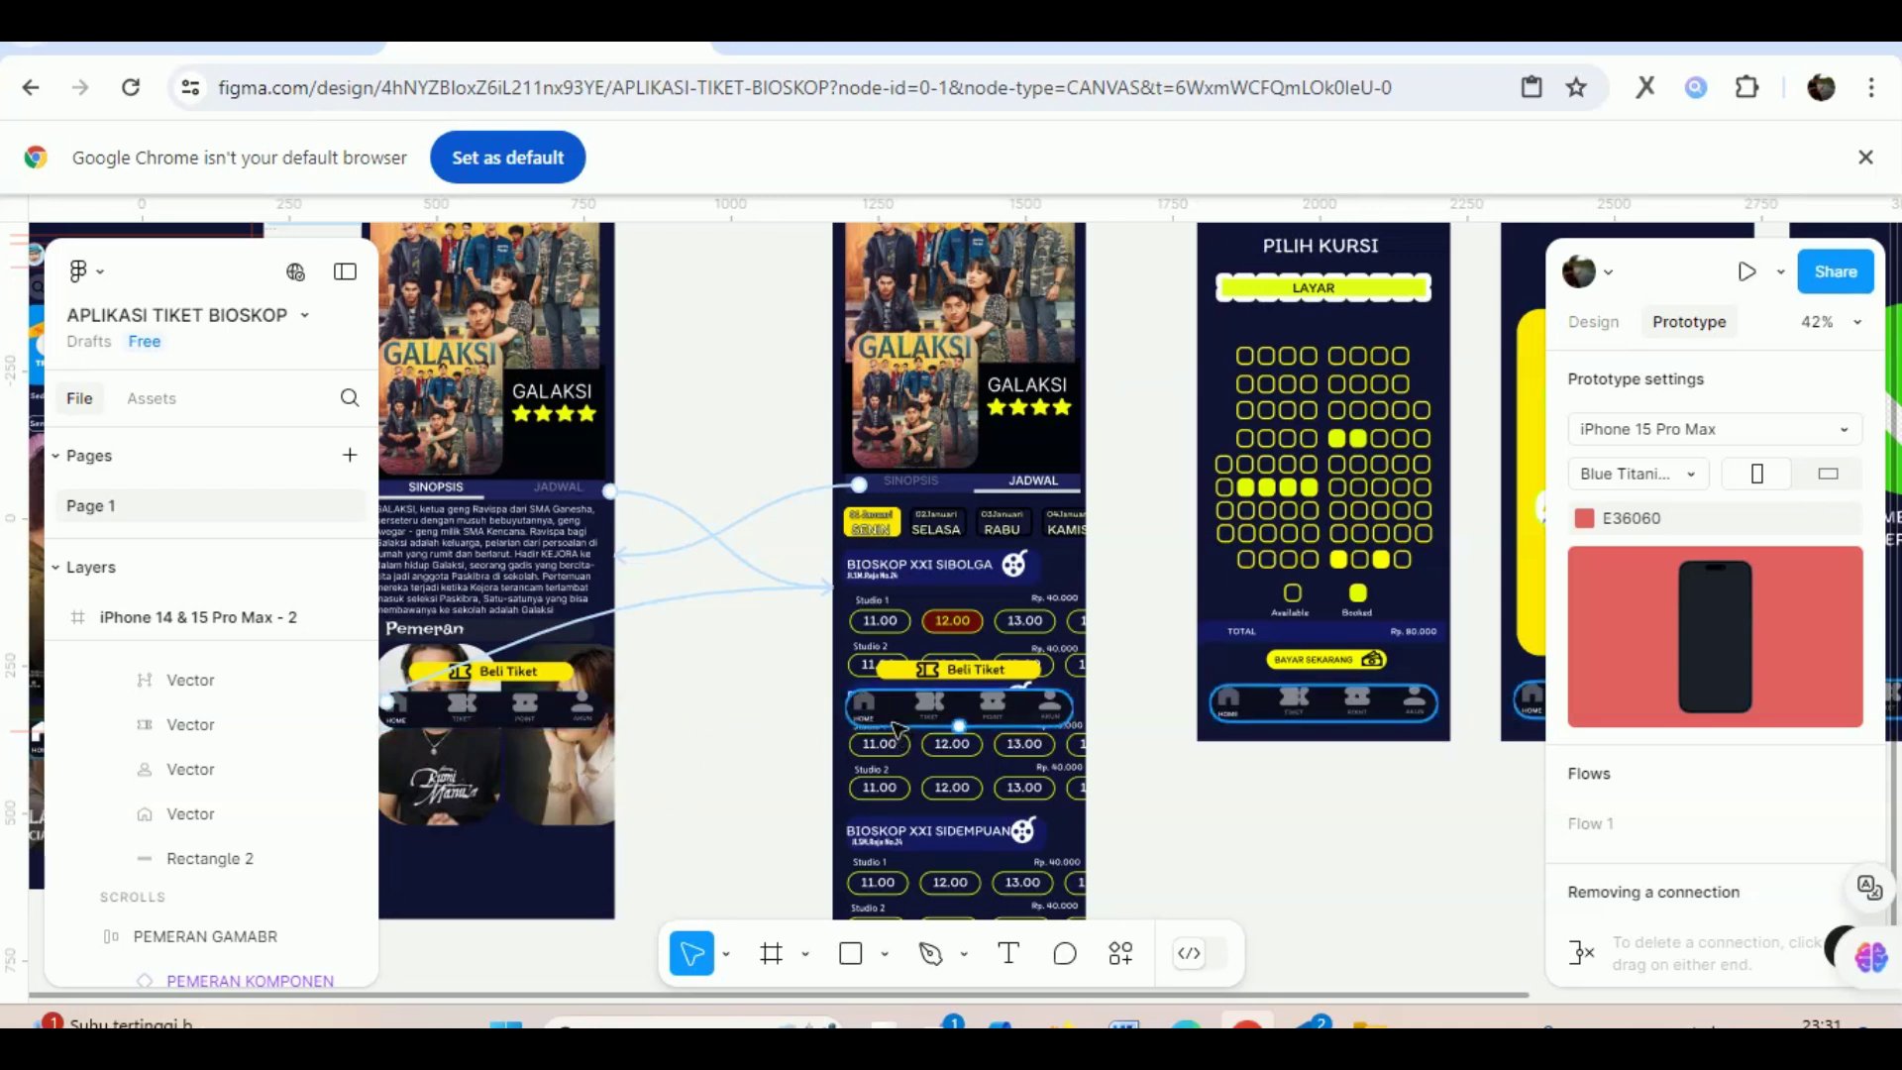
pyautogui.moveTo(1365, 993)
pyautogui.mouseDown()
pyautogui.moveTo(679, 995)
pyautogui.moveTo(849, 996)
pyautogui.moveTo(896, 817)
pyautogui.mouseUp()
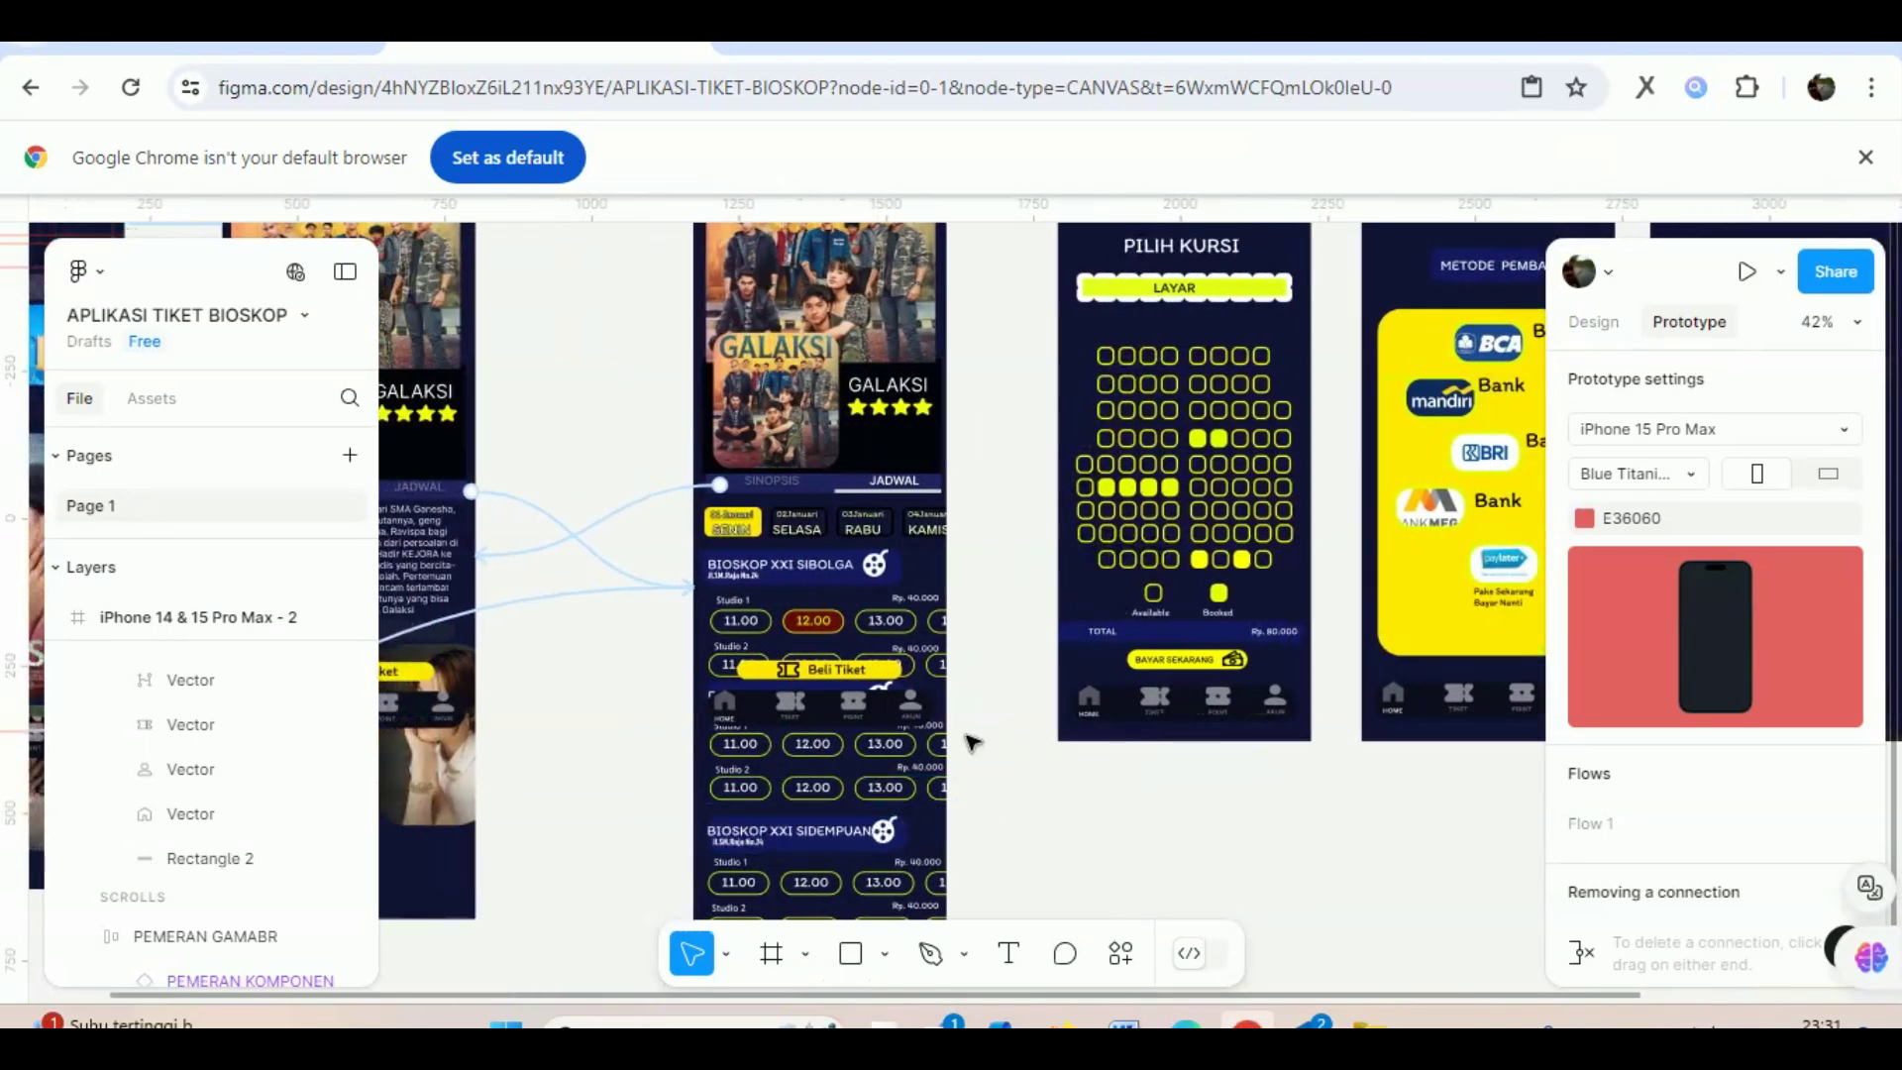
pyautogui.scroll(3, 737, 766)
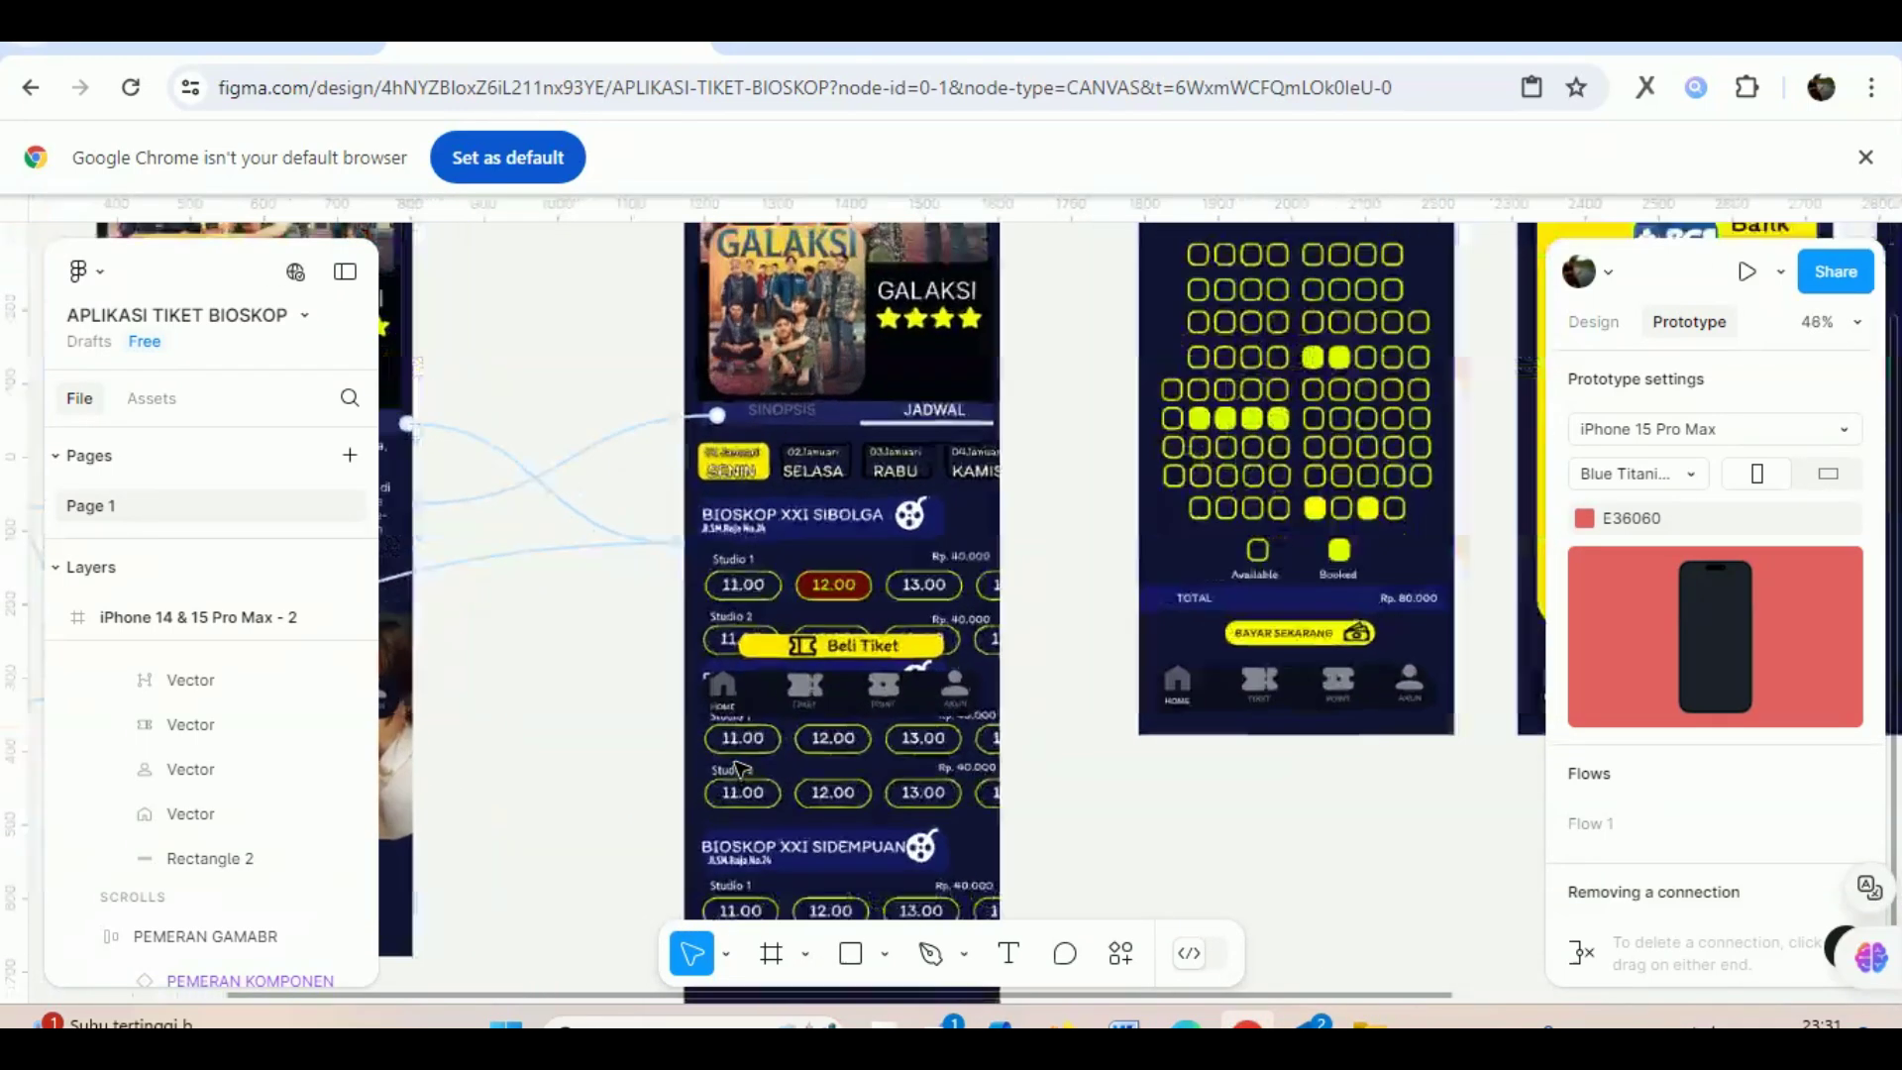
pyautogui.scroll(3, 737, 766)
pyautogui.scroll(3, 739, 765)
pyautogui.moveTo(841, 687)
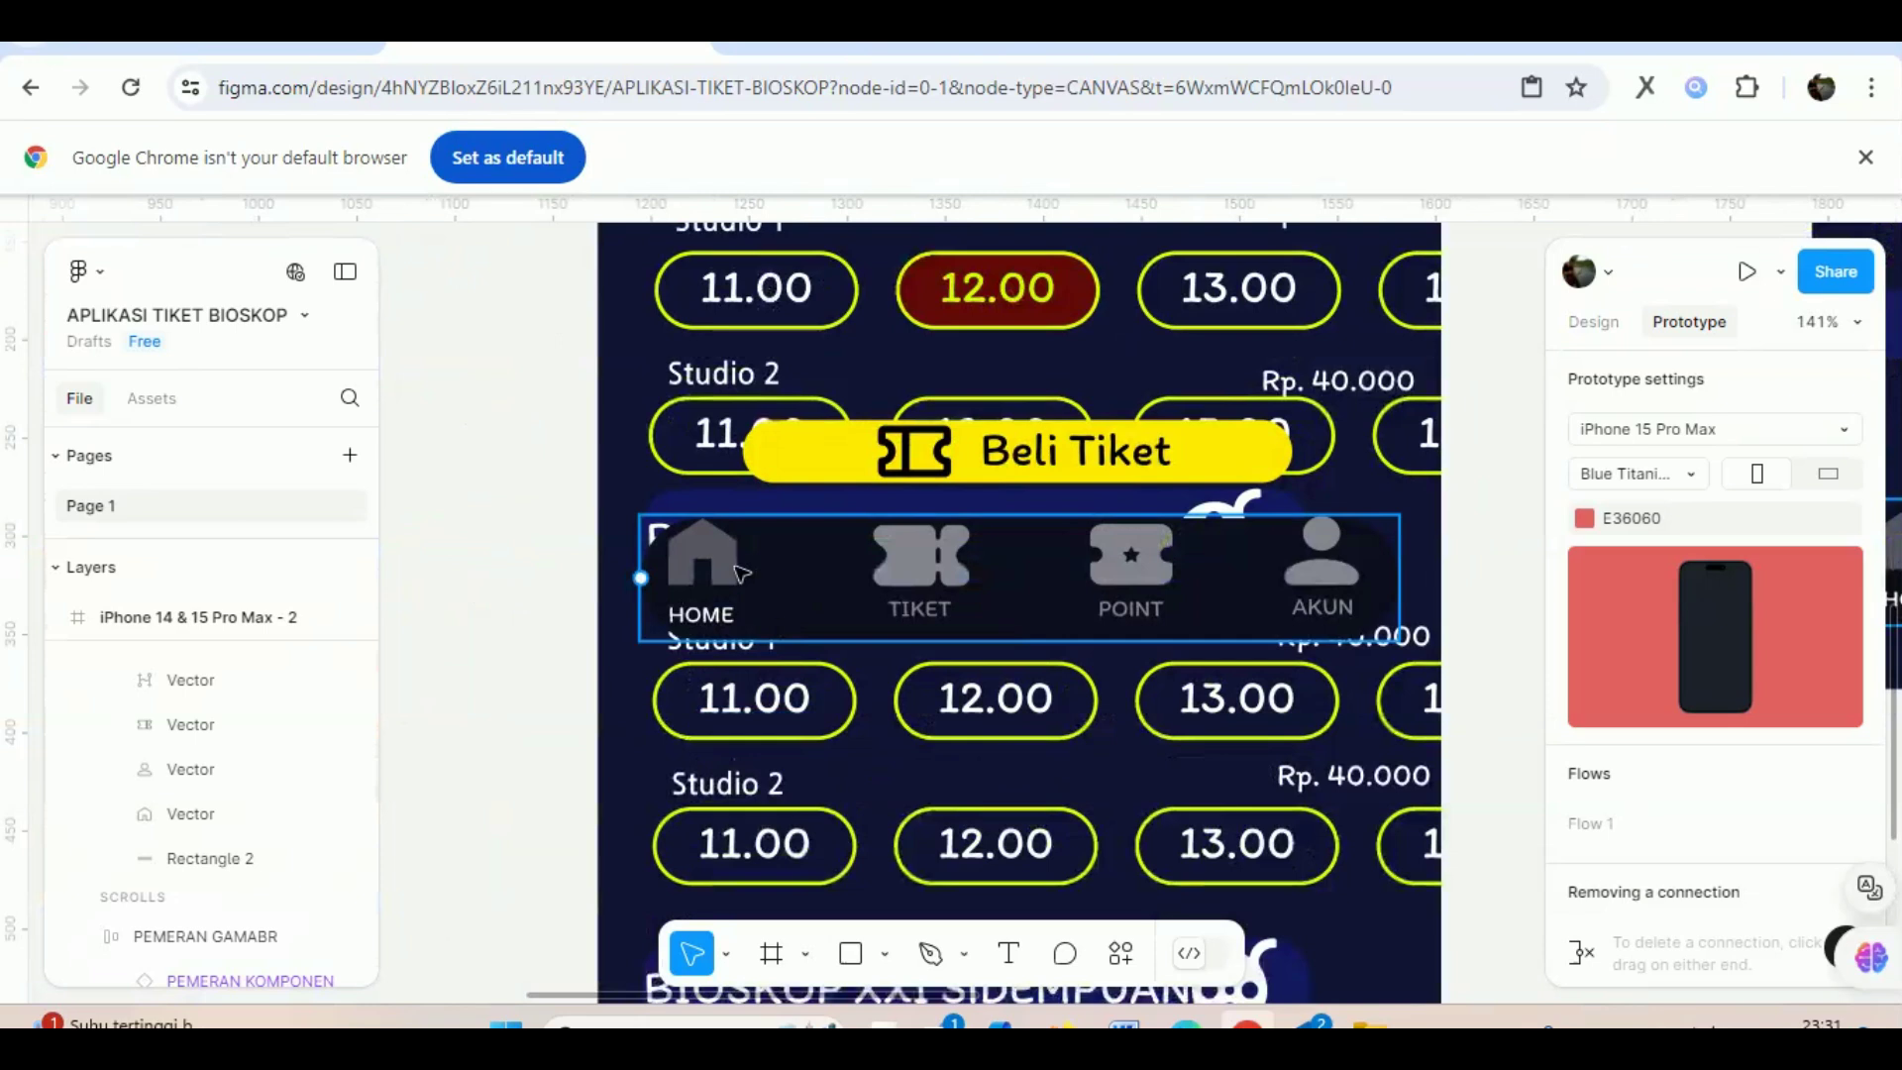
# Select the HOME icon inside the schedule screen's navigation bar and view its prototype properties.
pyautogui.click(730, 570)
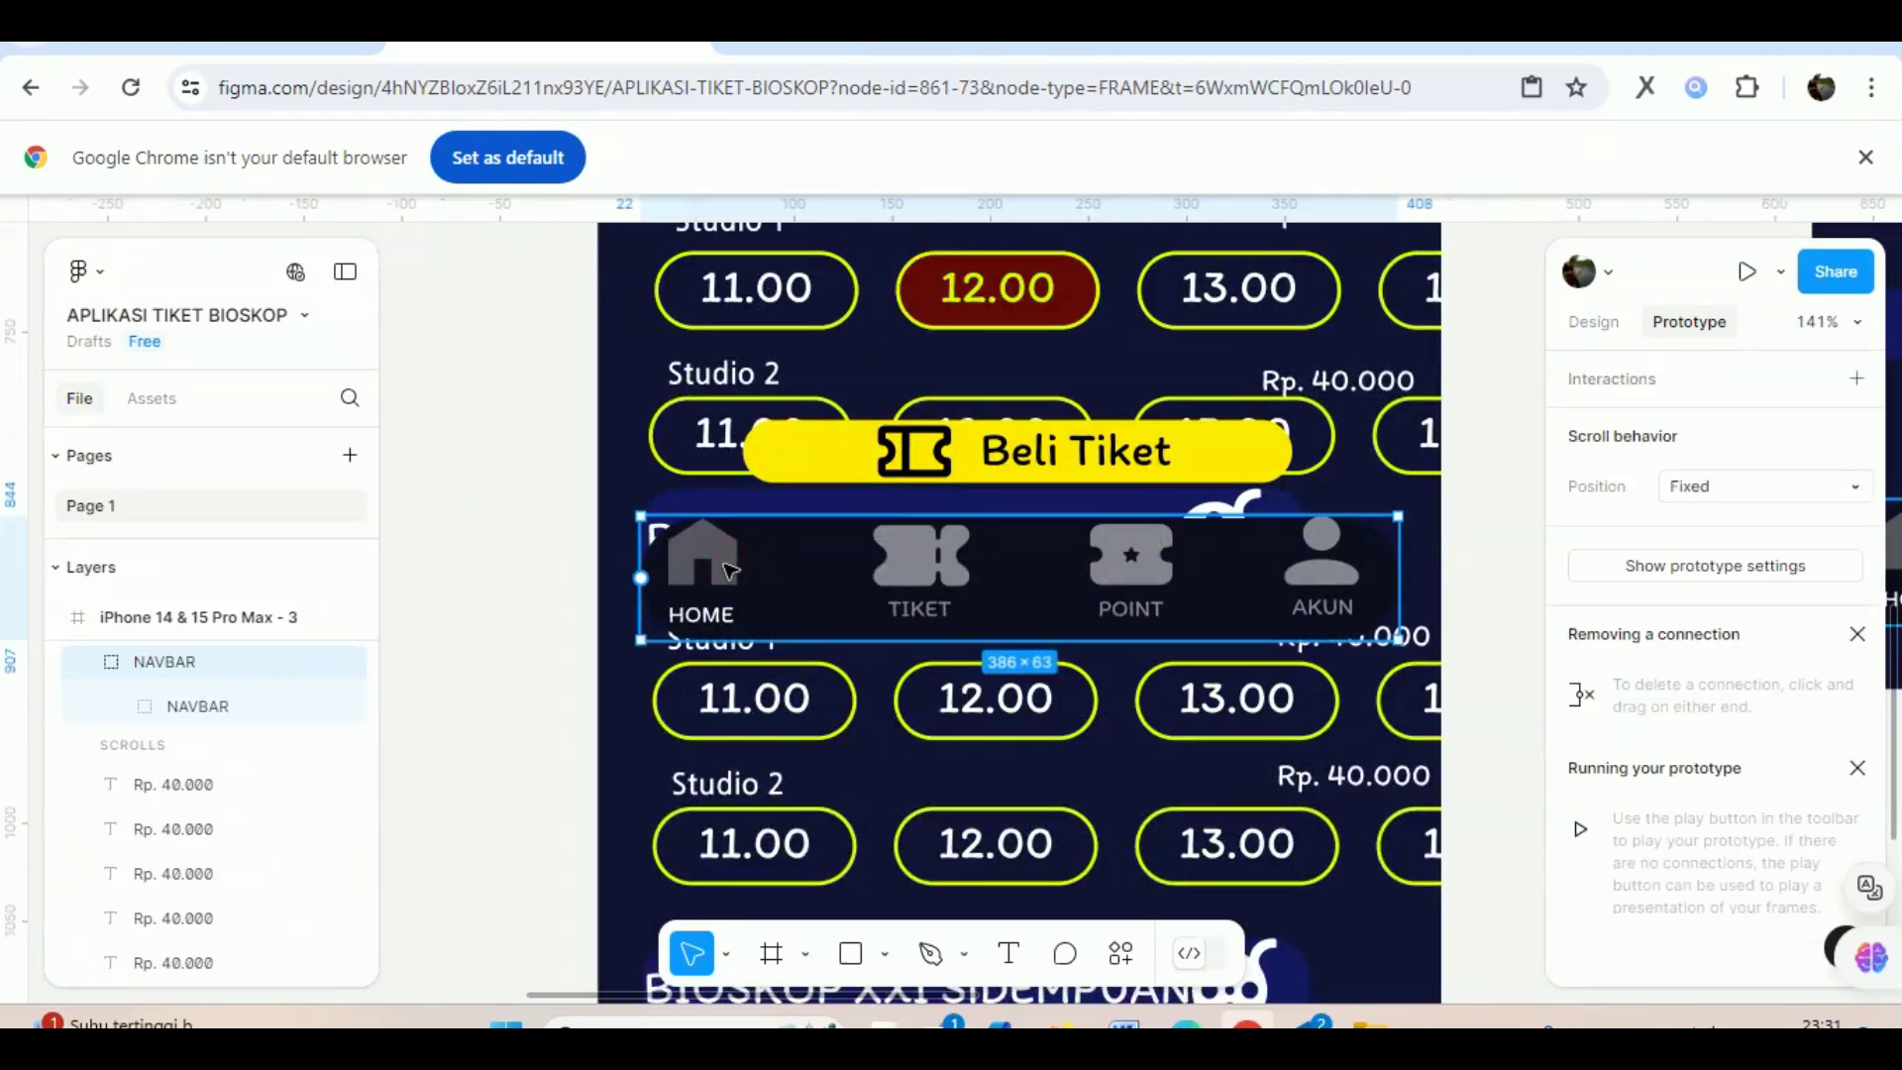
pyautogui.doubleClick(730, 570)
pyautogui.doubleClick(726, 559)
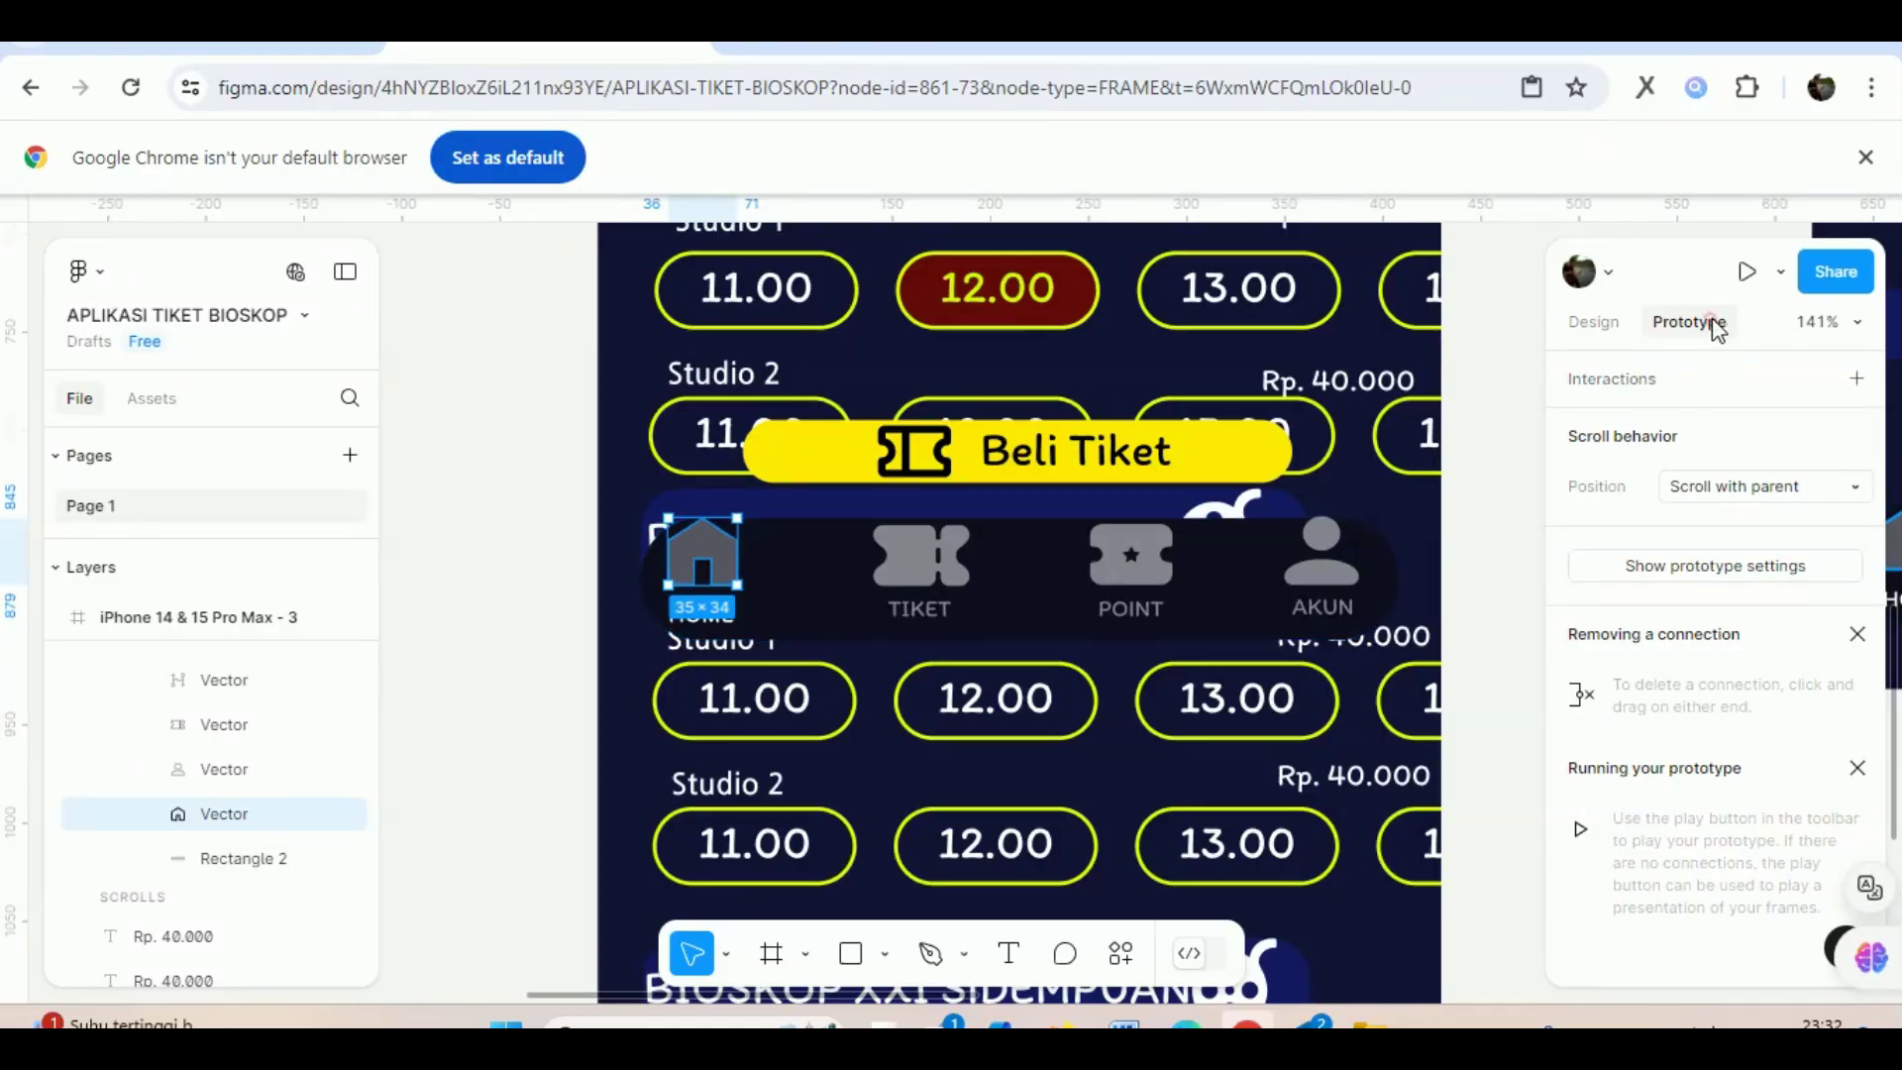
pyautogui.click(1610, 324)
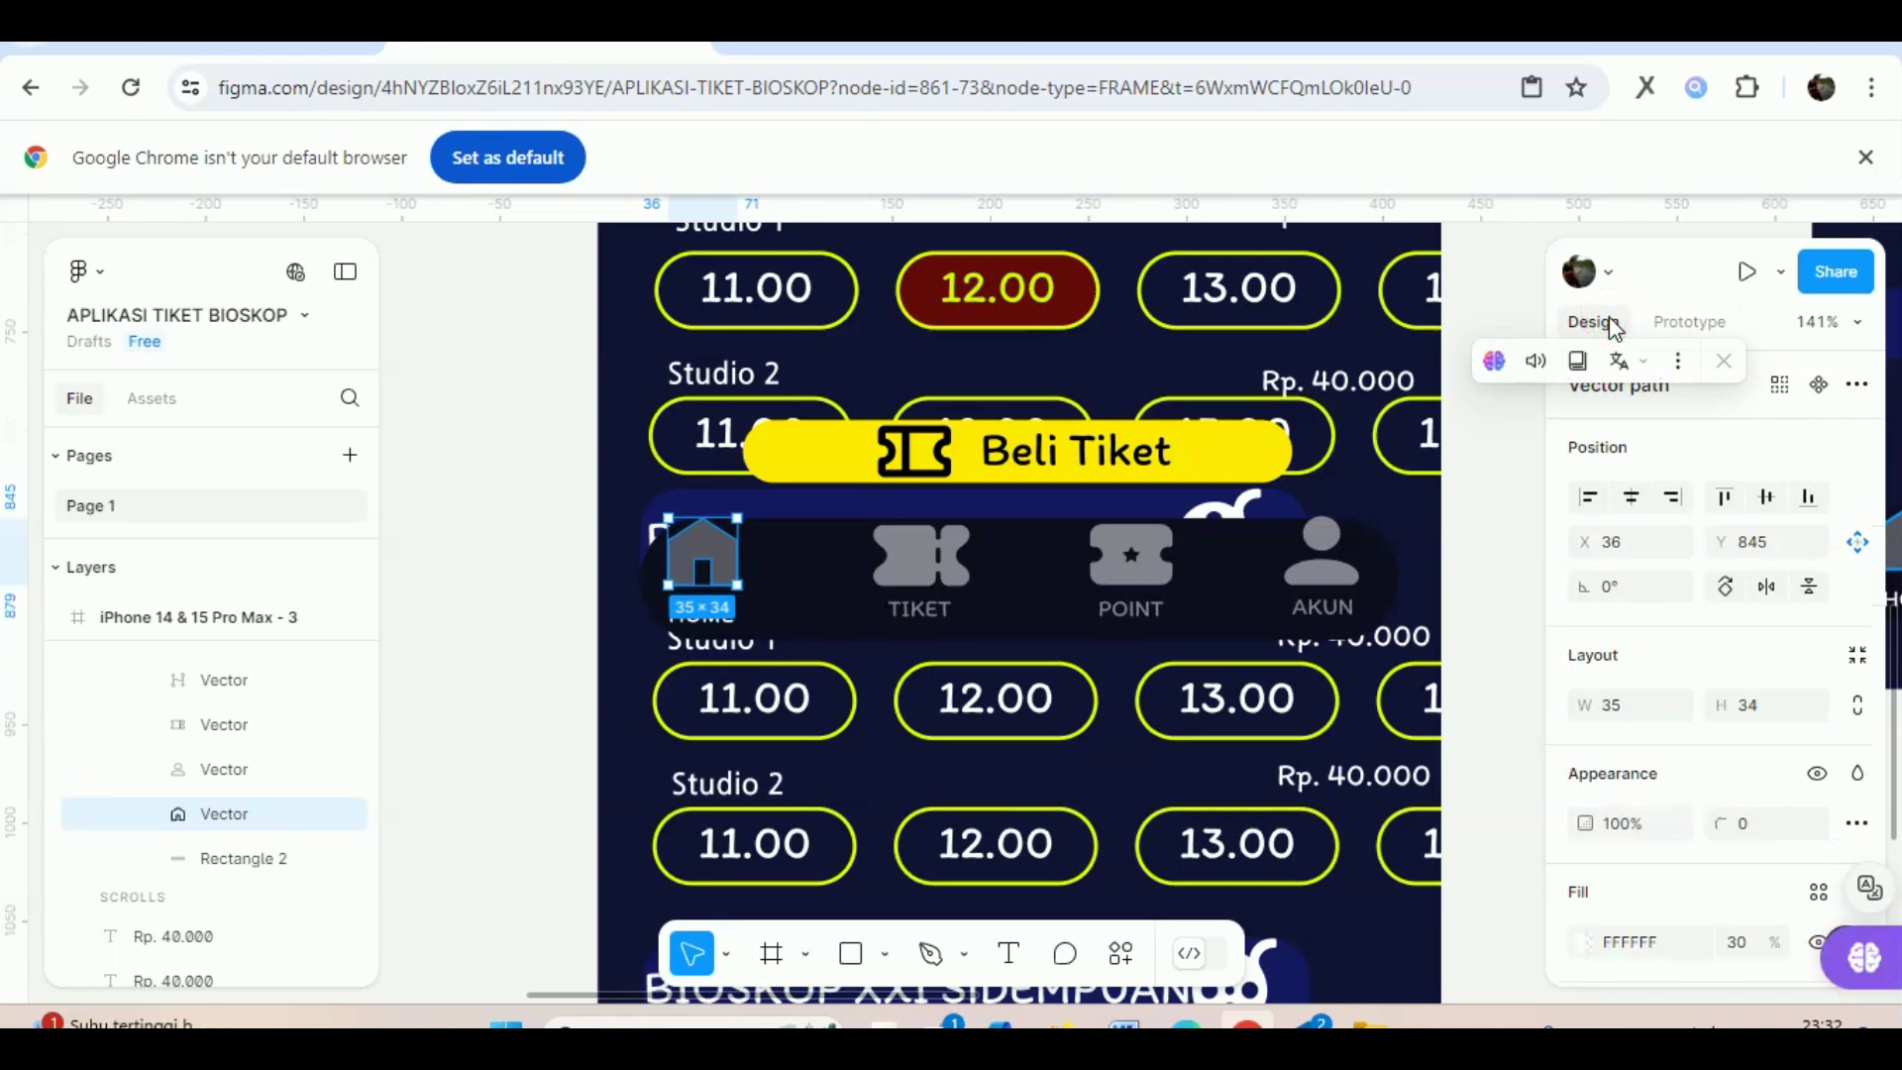
pyautogui.click(1690, 327)
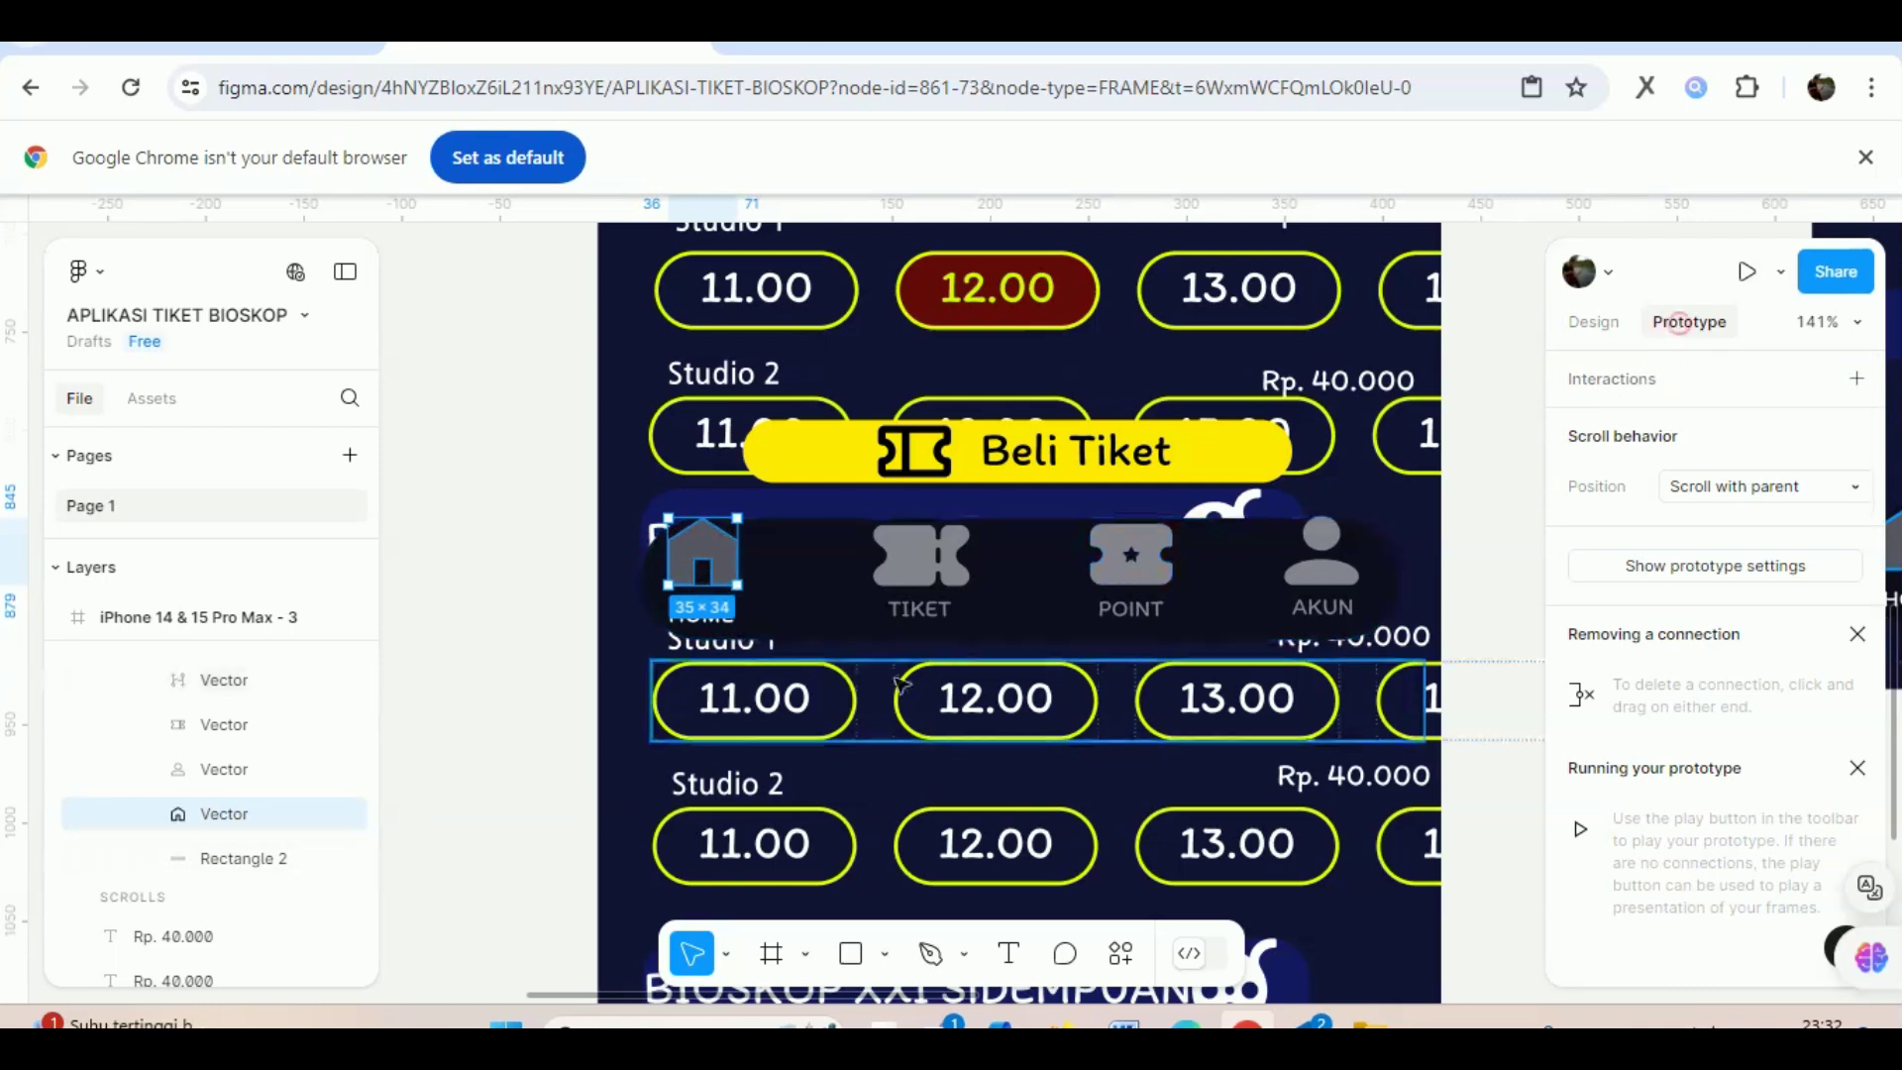
pyautogui.click(1680, 324)
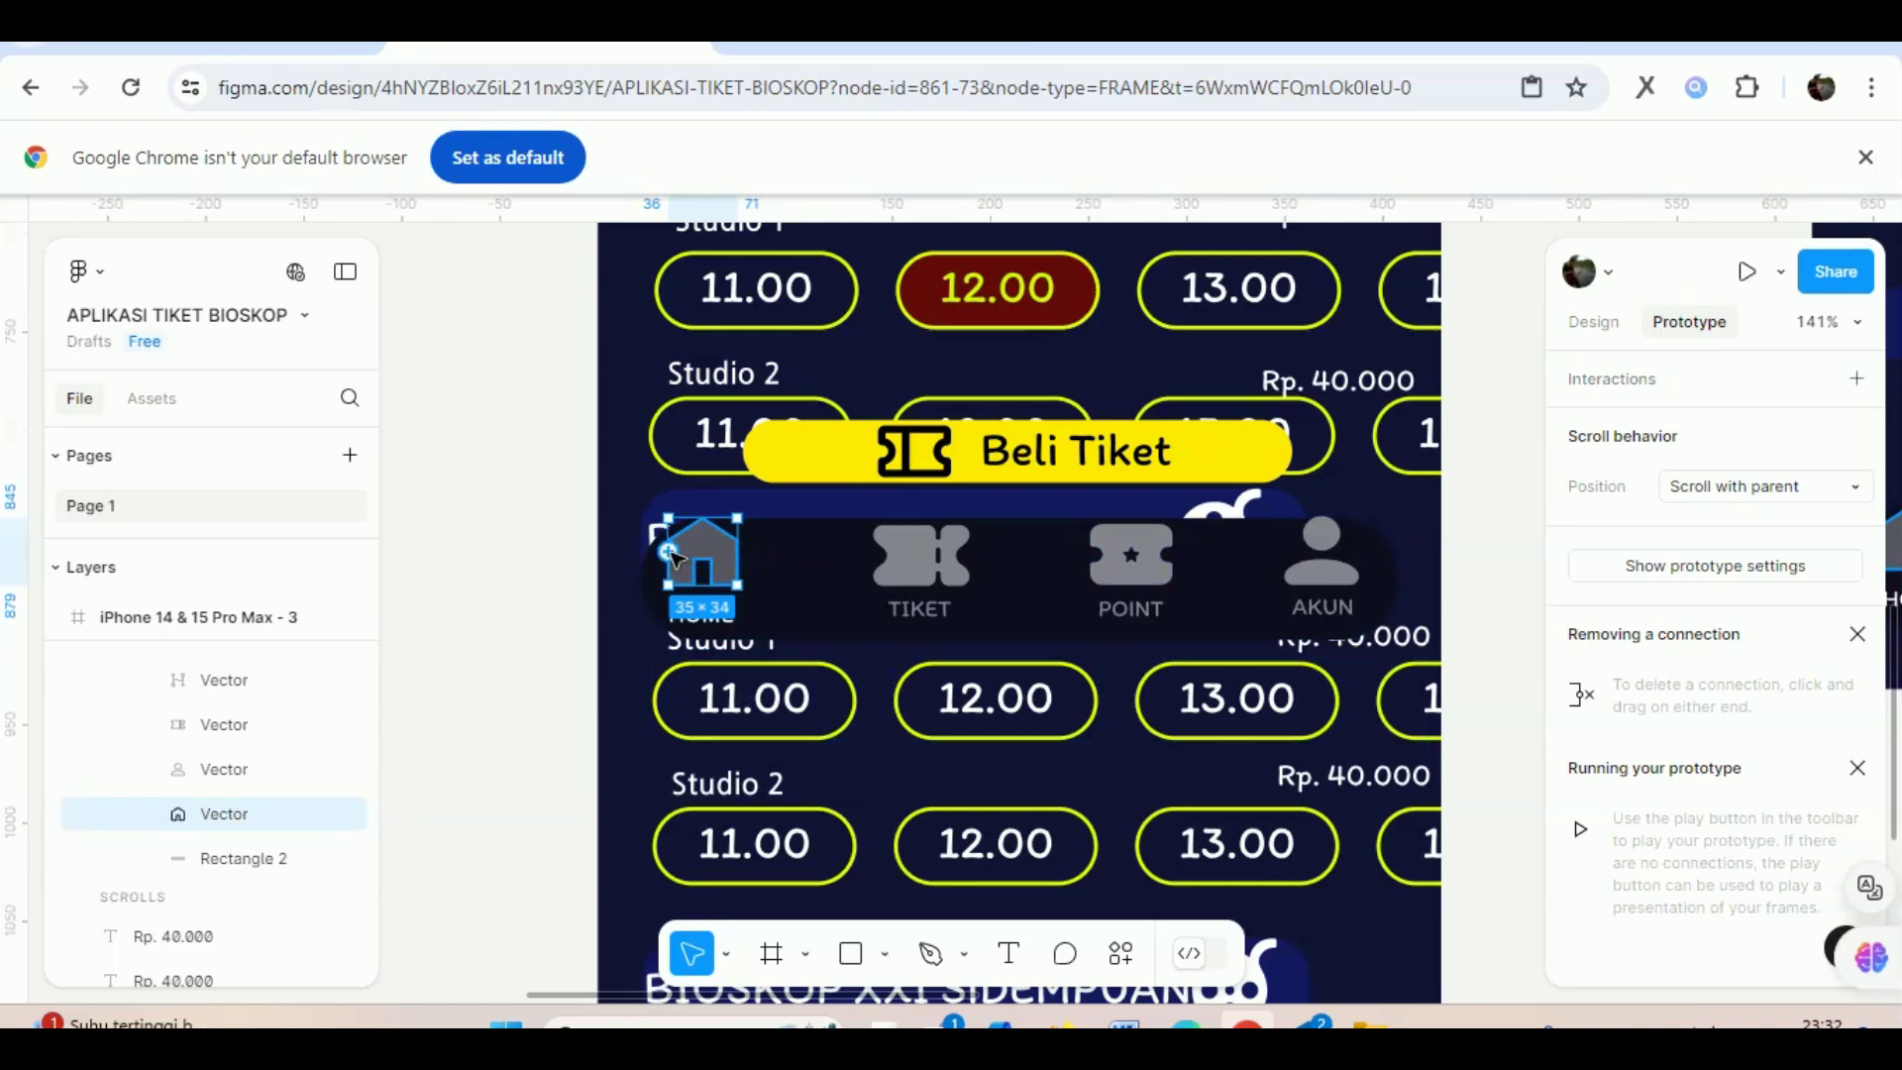
# Link the HOME icon to the home frame with Smart animate, Ease out, 300ms.
pyautogui.moveTo(669, 552); pyautogui.dragTo(397, 639)
pyautogui.scroll(-3, 377, 627)
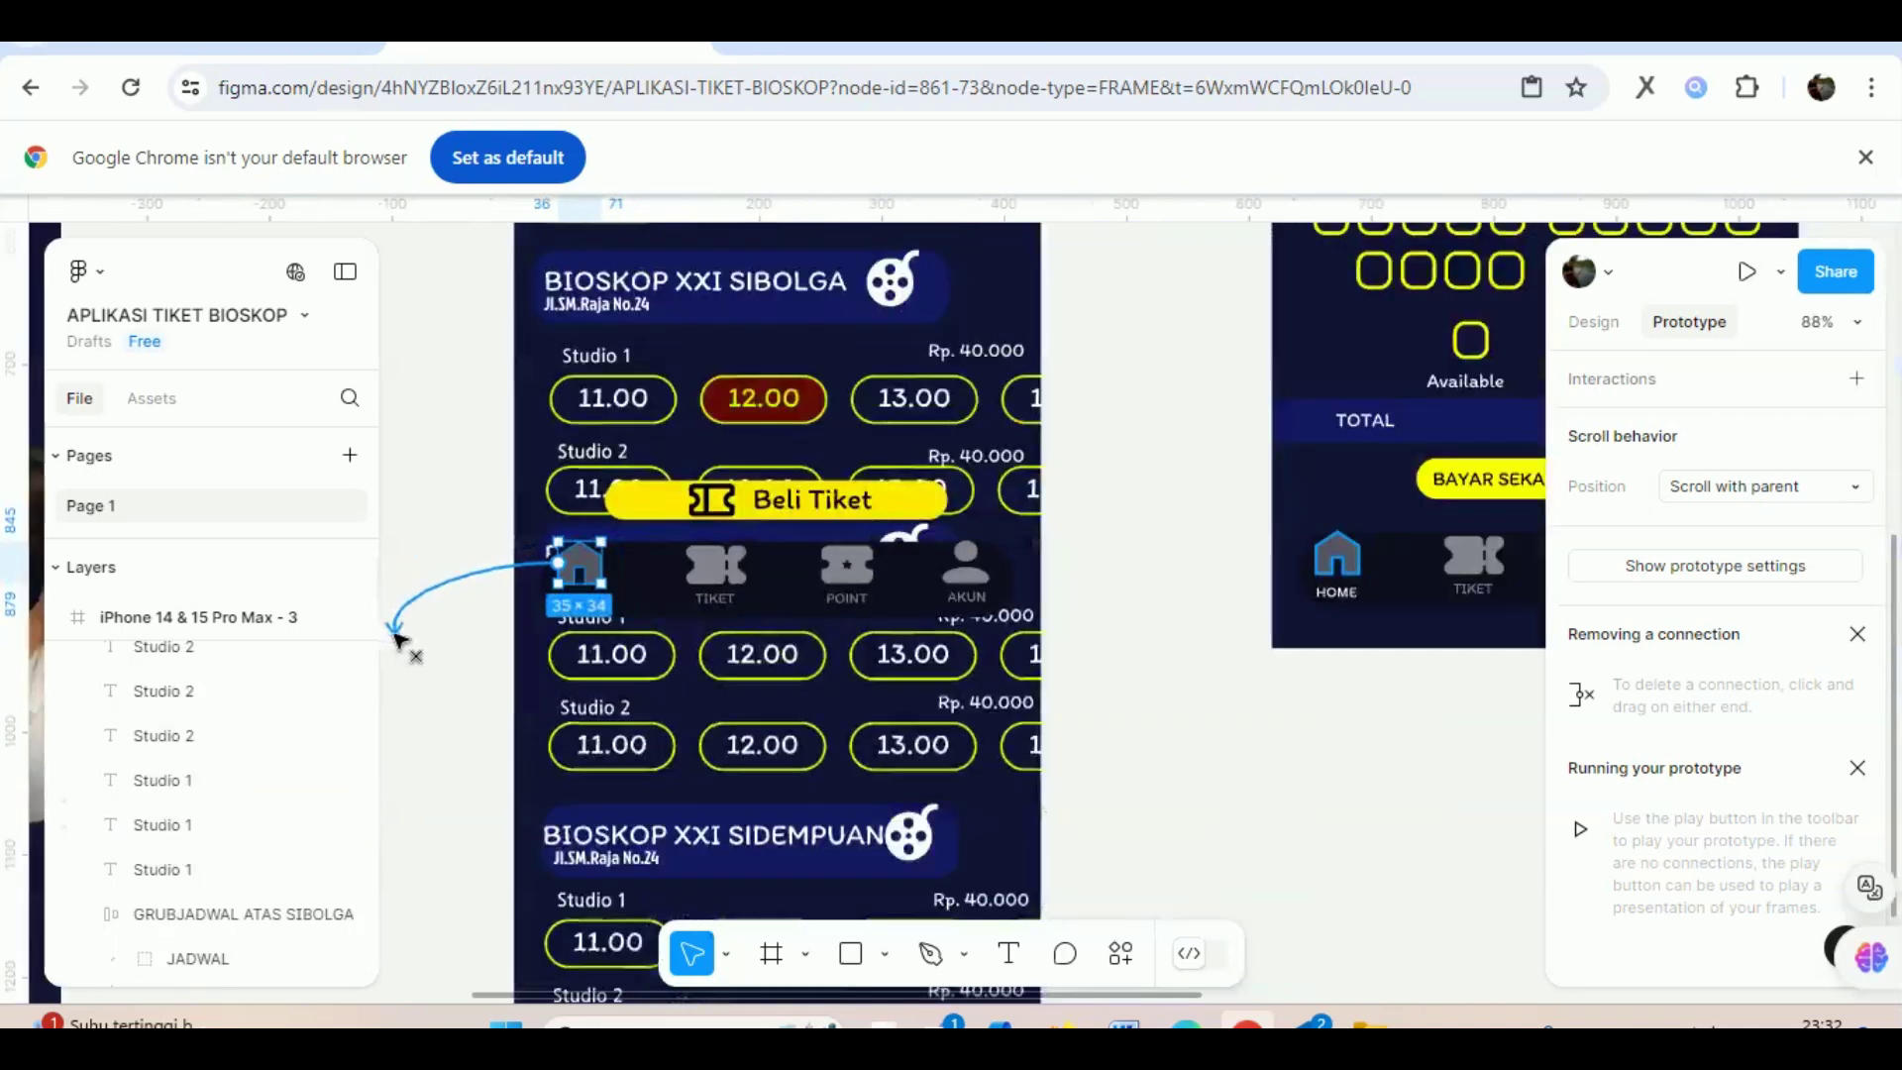
pyautogui.scroll(-2, 397, 639)
pyautogui.moveTo(396, 639)
pyautogui.mouseDown()
pyautogui.moveTo(337, 688)
pyautogui.moveTo(9, 525)
pyautogui.moveTo(1225, 630)
pyautogui.moveTo(822, 594)
pyautogui.mouseUp()
pyautogui.scroll(-4, 337, 688)
pyautogui.moveTo(993, 592)
pyautogui.mouseDown()
pyautogui.moveTo(1034, 597)
pyautogui.moveTo(994, 575)
pyautogui.mouseUp()
pyautogui.scroll(-1, 1023, 832)
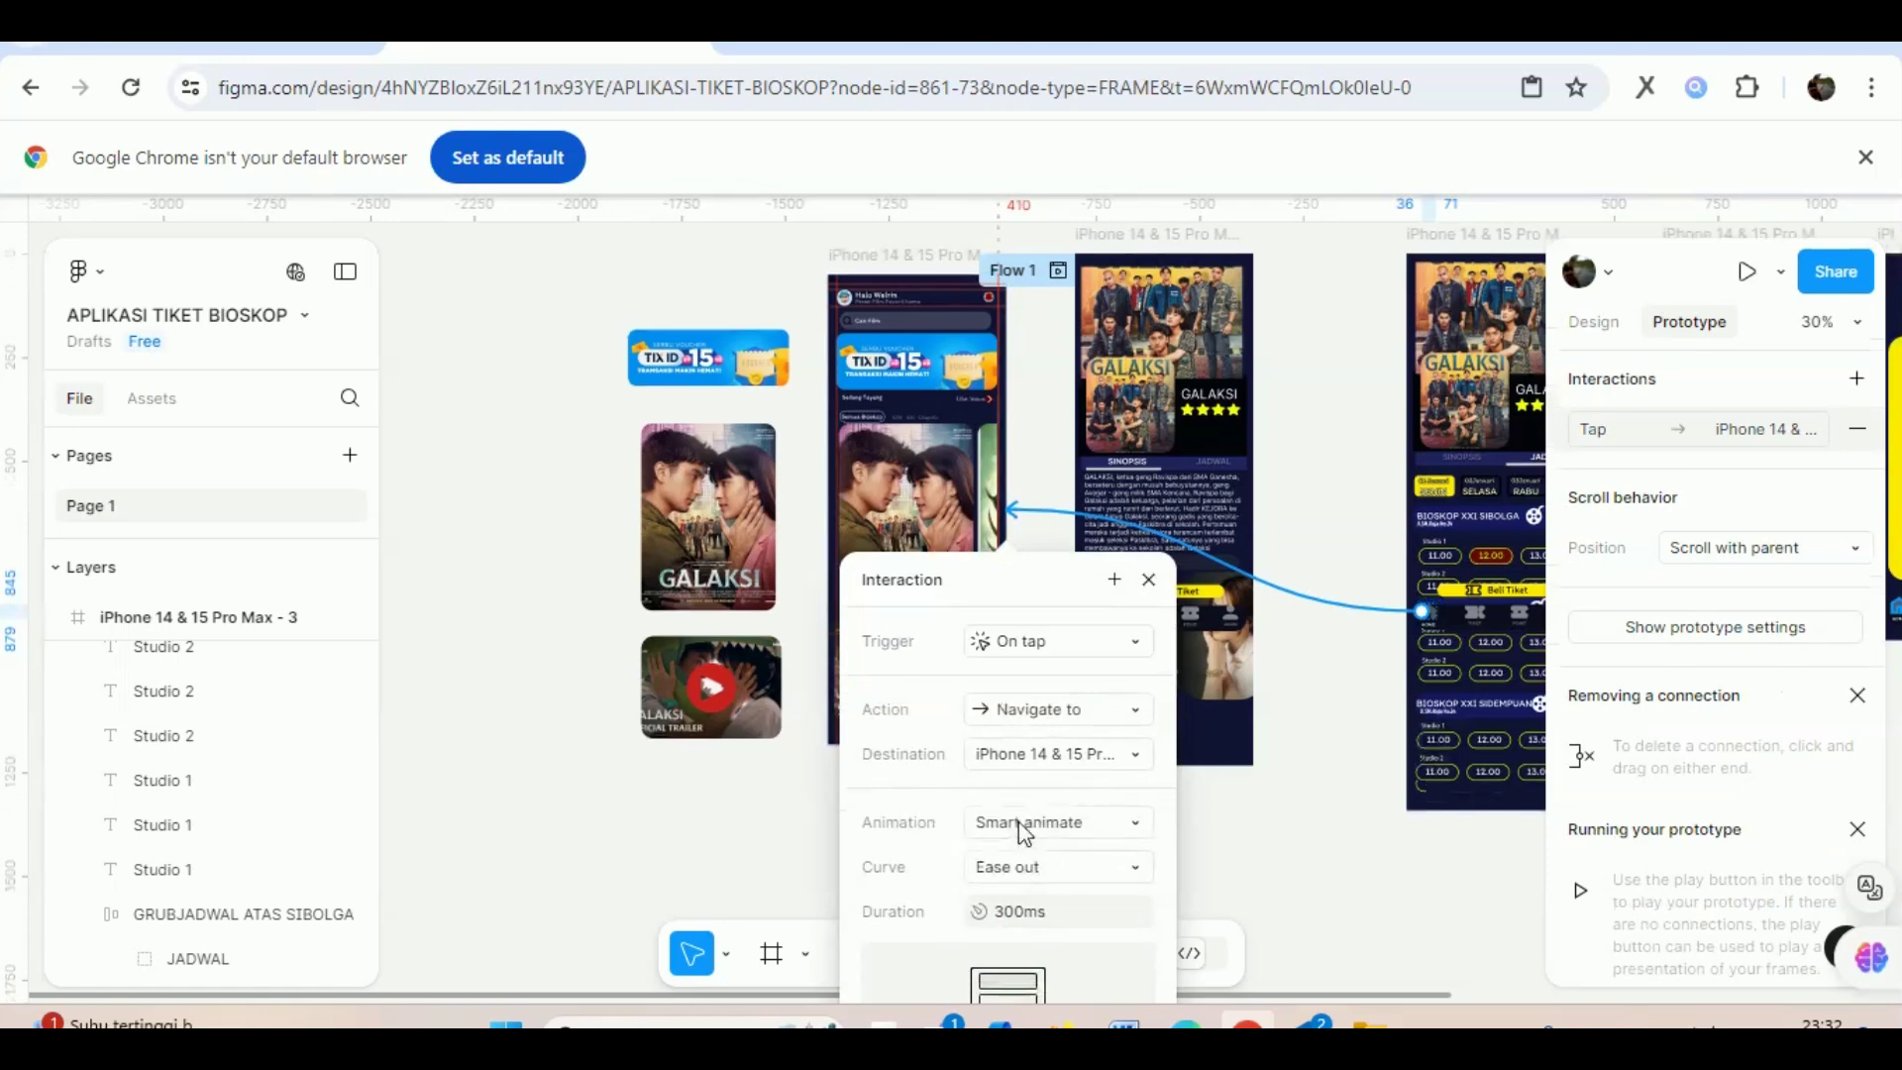
pyautogui.click(1344, 892)
pyautogui.moveTo(1288, 995); pyautogui.dragTo(1793, 996)
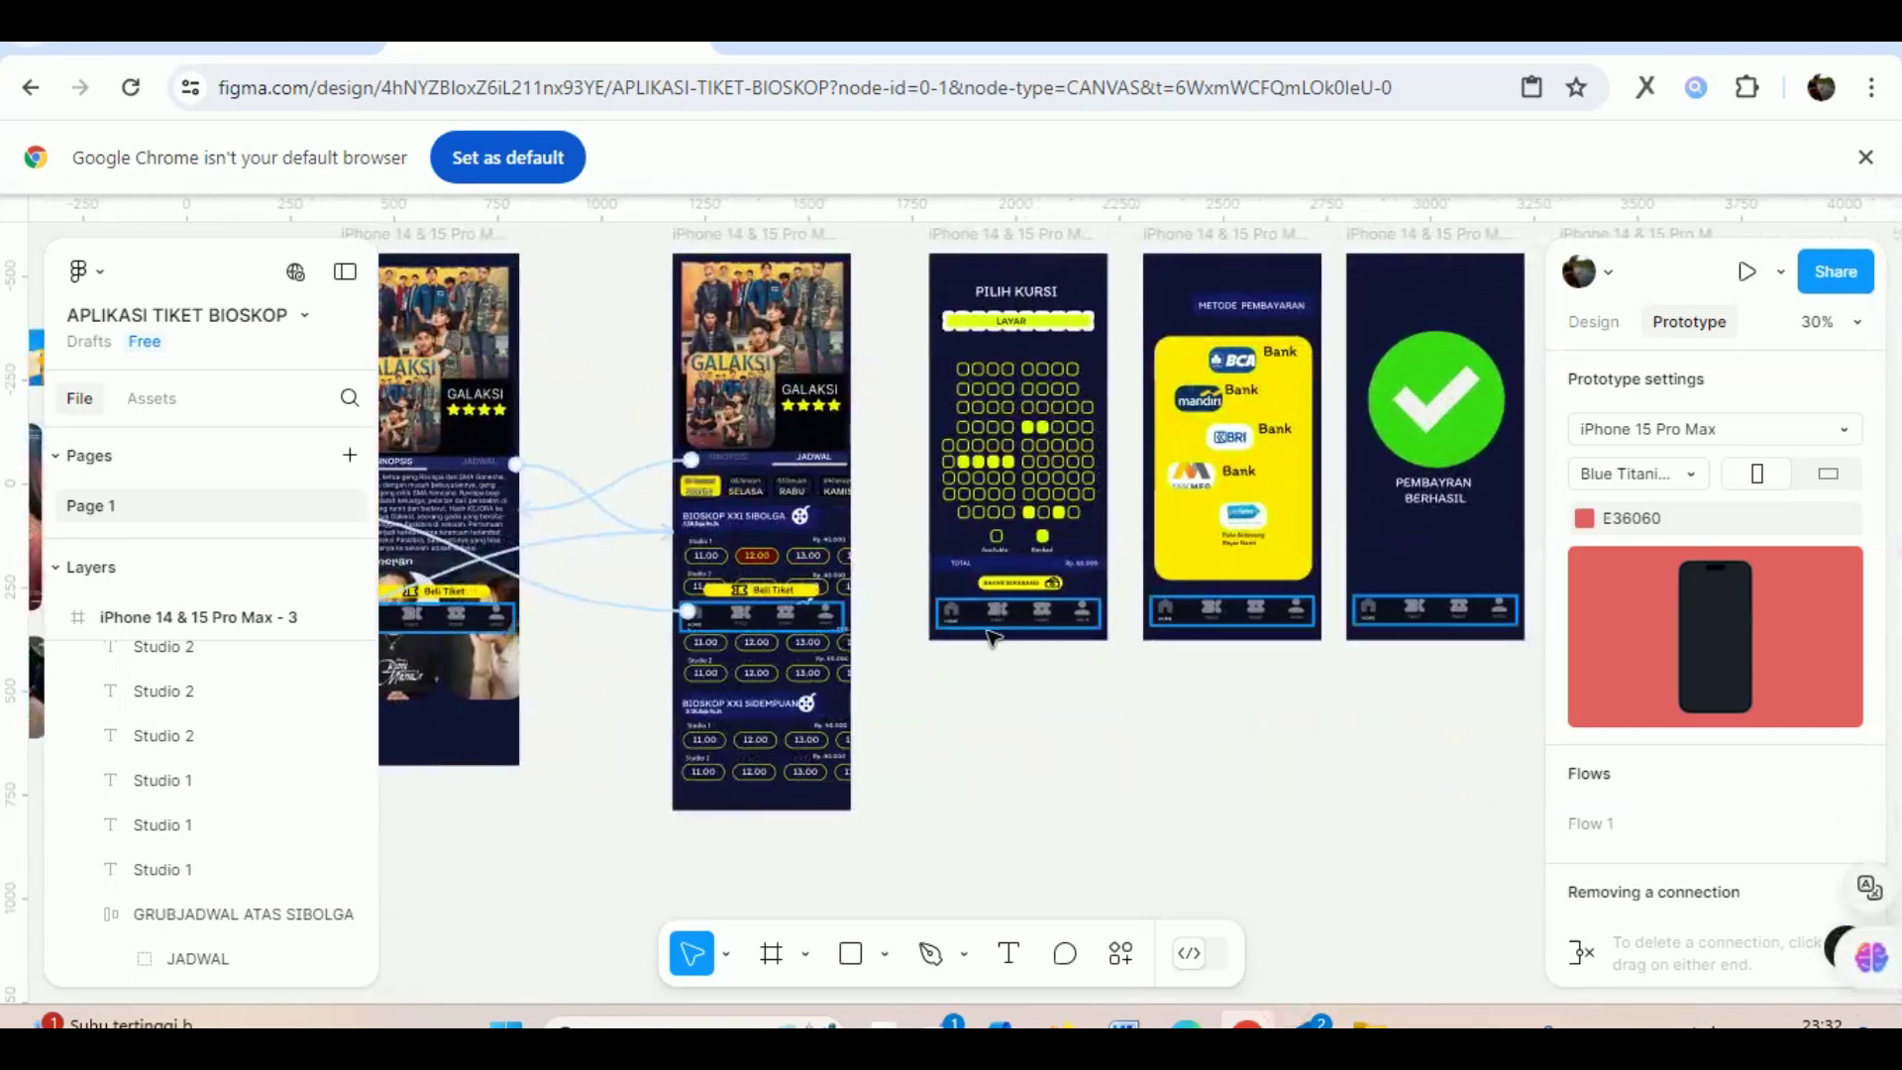
# Select the HOME icon inside the PILIH KURSI seat screen's navigation bar.
pyautogui.click(959, 621)
pyautogui.keyDown('ctrl'); pyautogui.scroll(5, 966, 667); pyautogui.keyUp('ctrl')
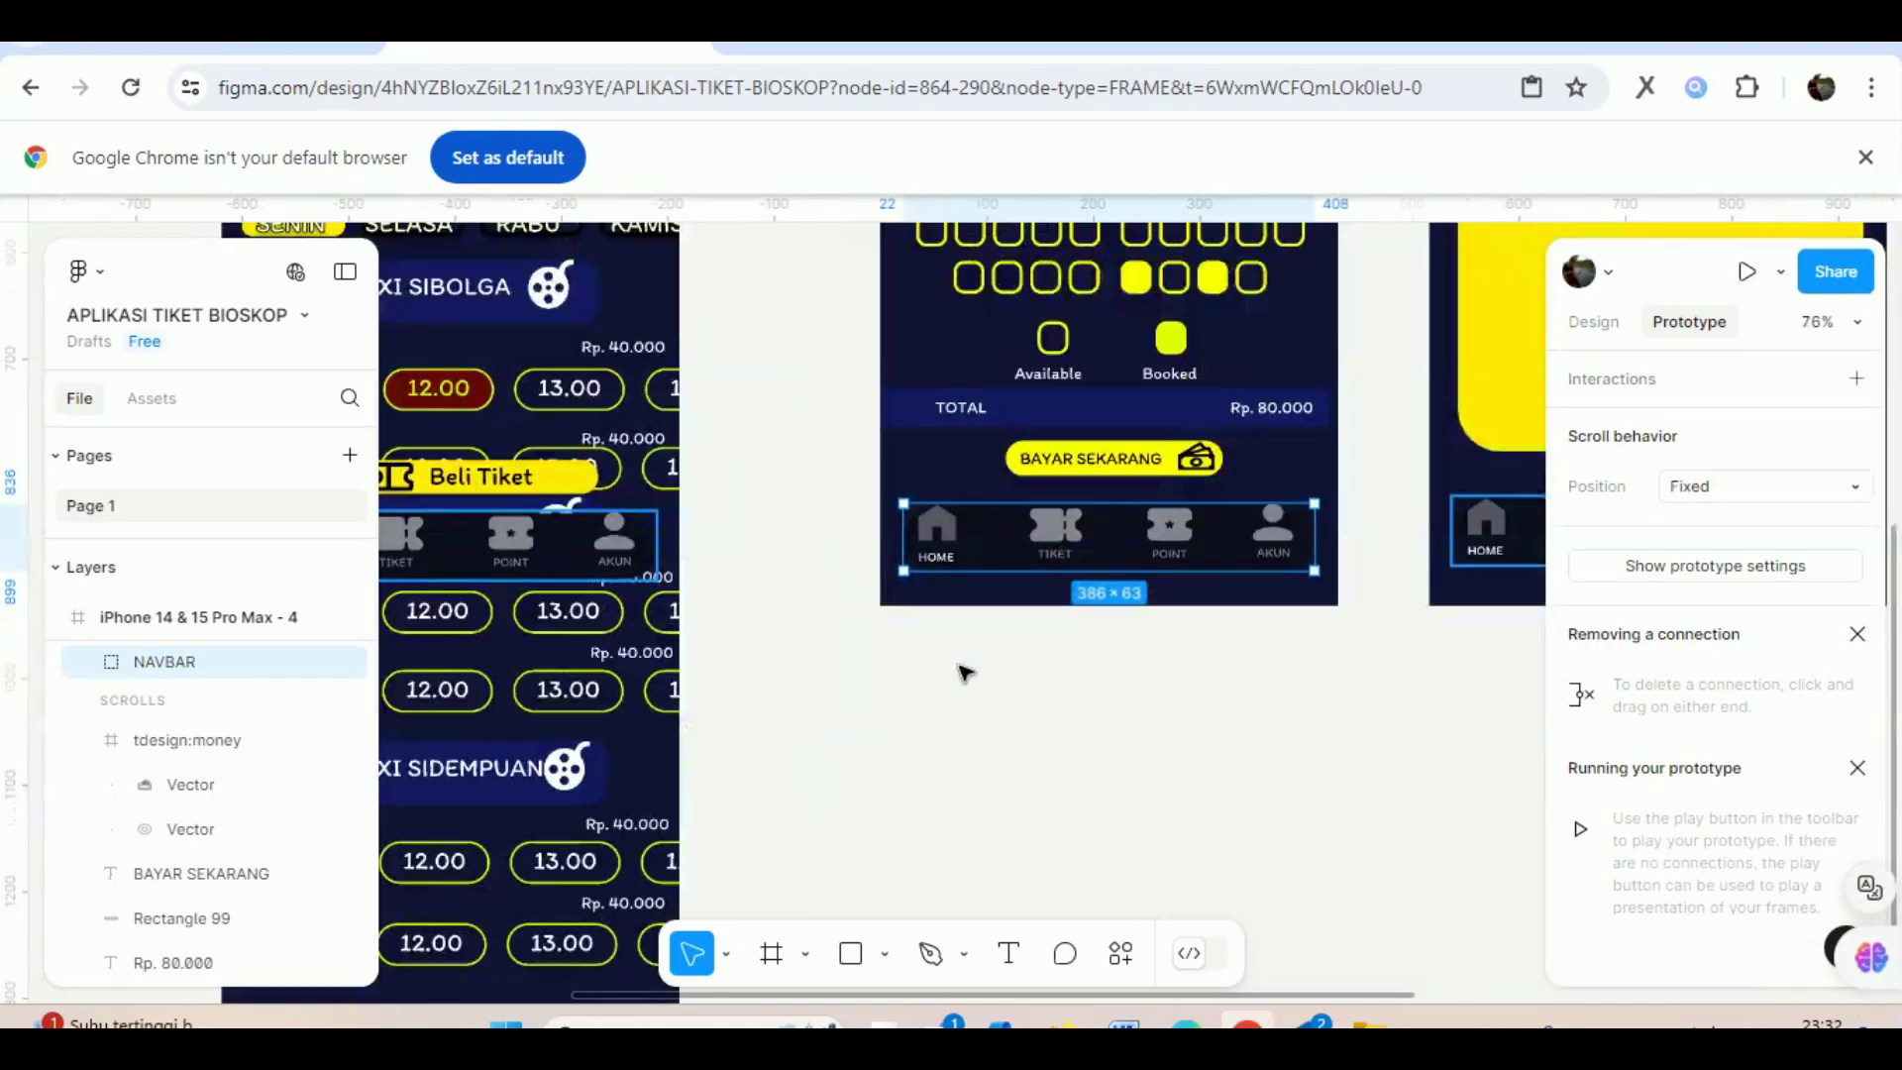
pyautogui.keyDown('ctrl'); pyautogui.scroll(5, 958, 665); pyautogui.keyUp('ctrl')
pyautogui.scroll(3, 958, 693)
pyautogui.scroll(-1, 956, 793)
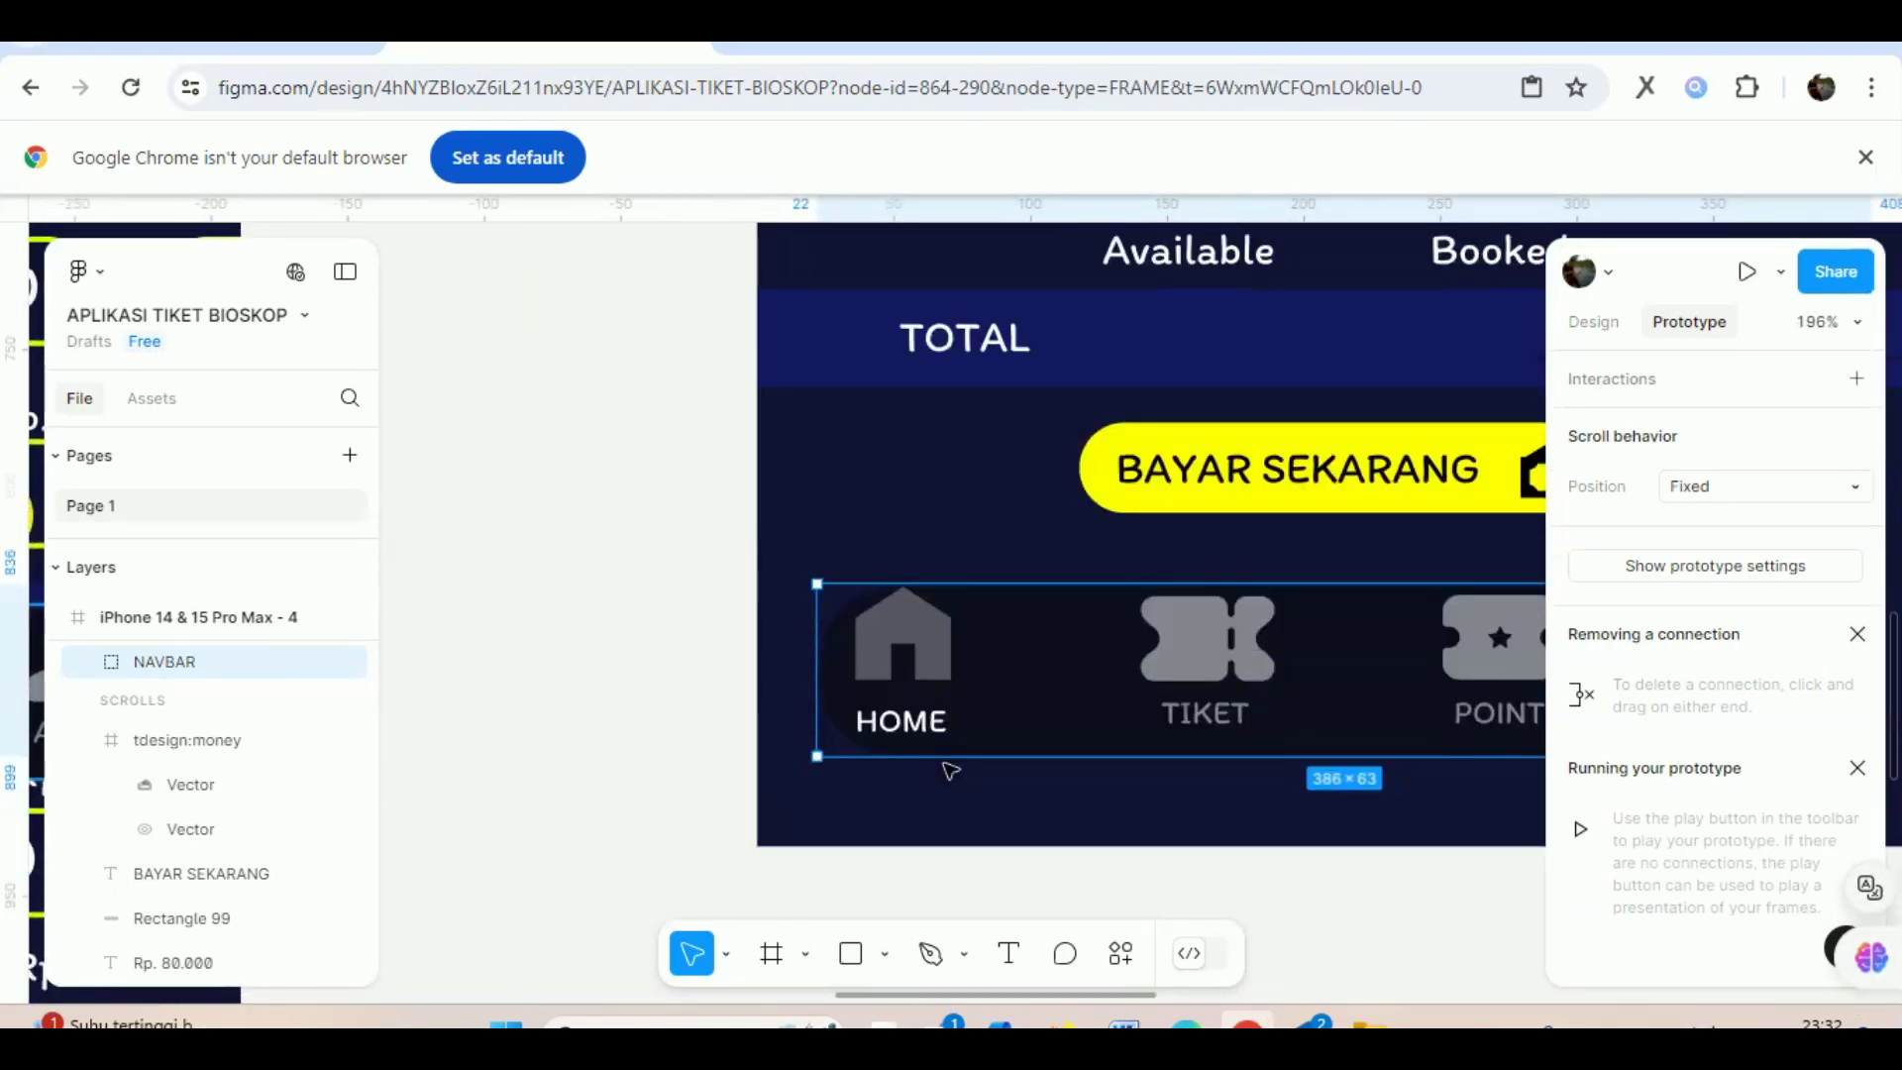
pyautogui.doubleClick(931, 644)
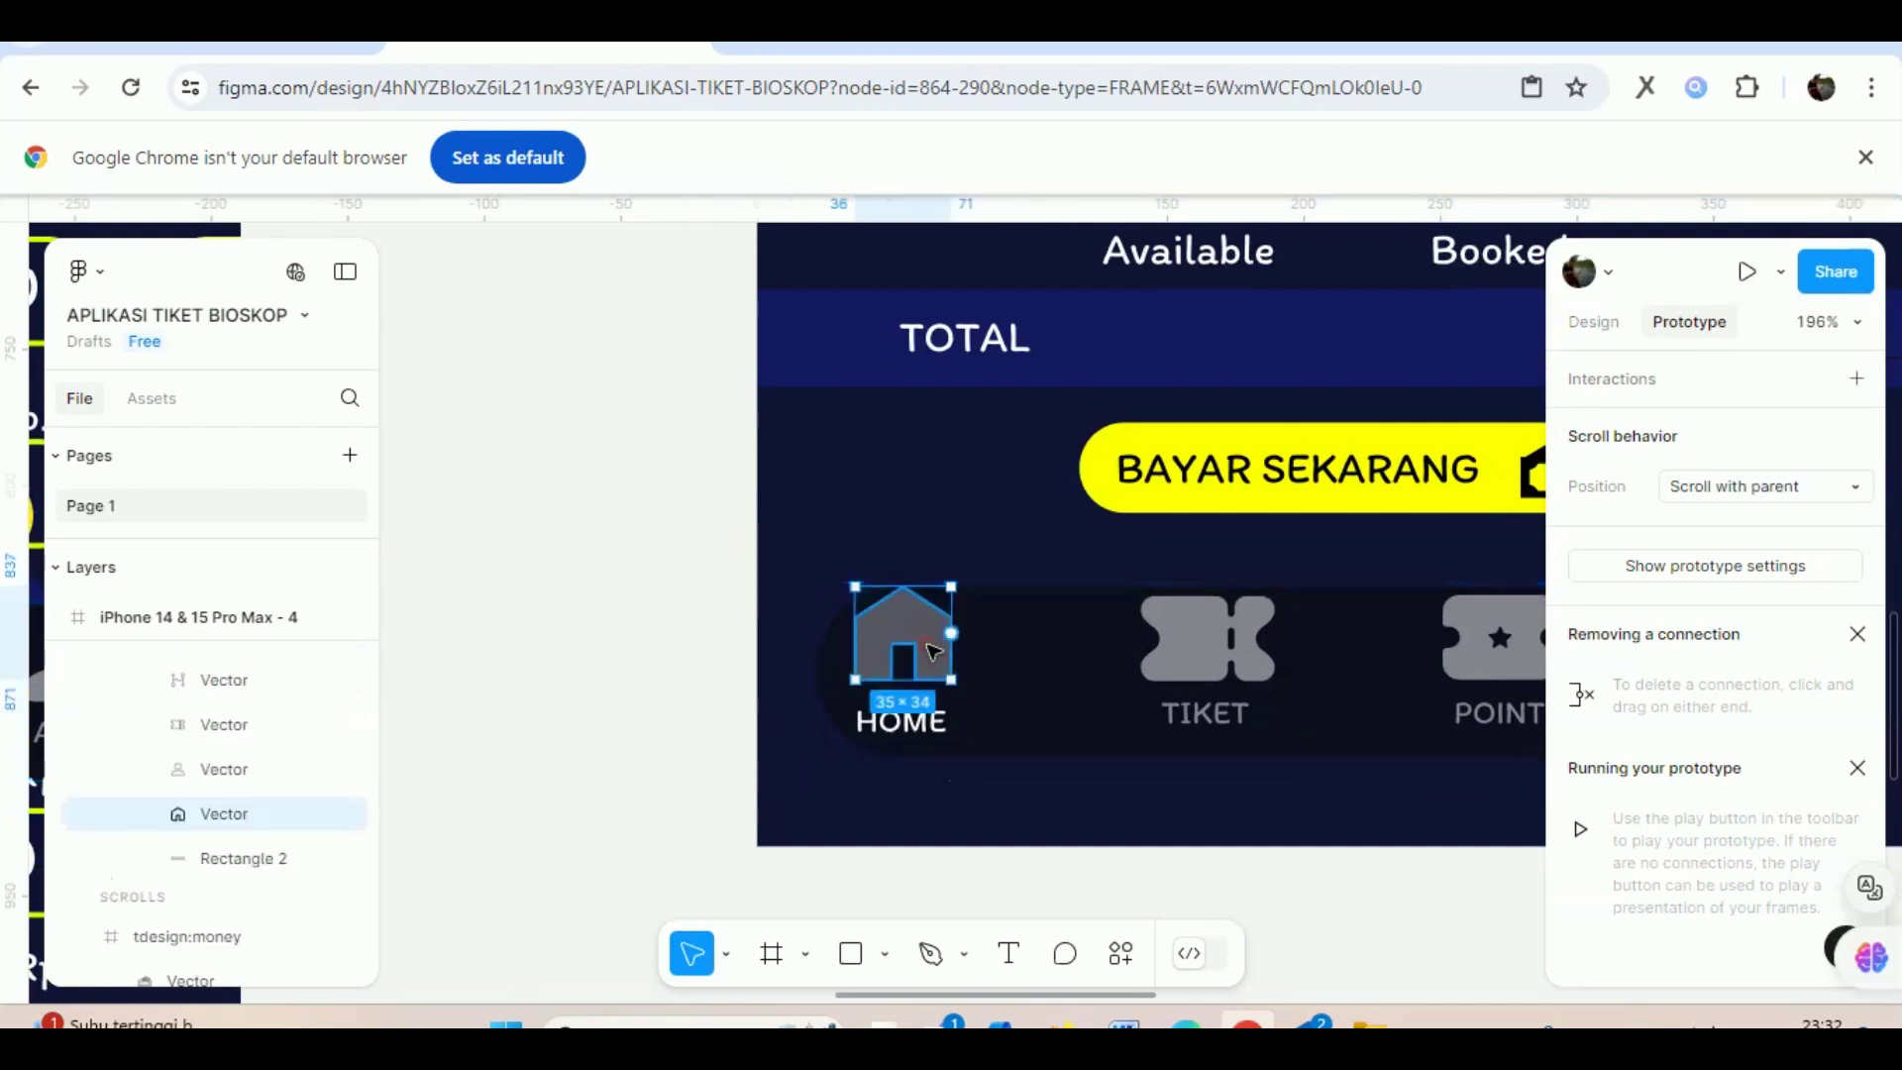
pyautogui.click(1695, 319)
# Connect the HOME icon to the home frame with Smart animate, Ease out, 300ms.
pyautogui.moveTo(856, 635); pyautogui.dragTo(756, 676)
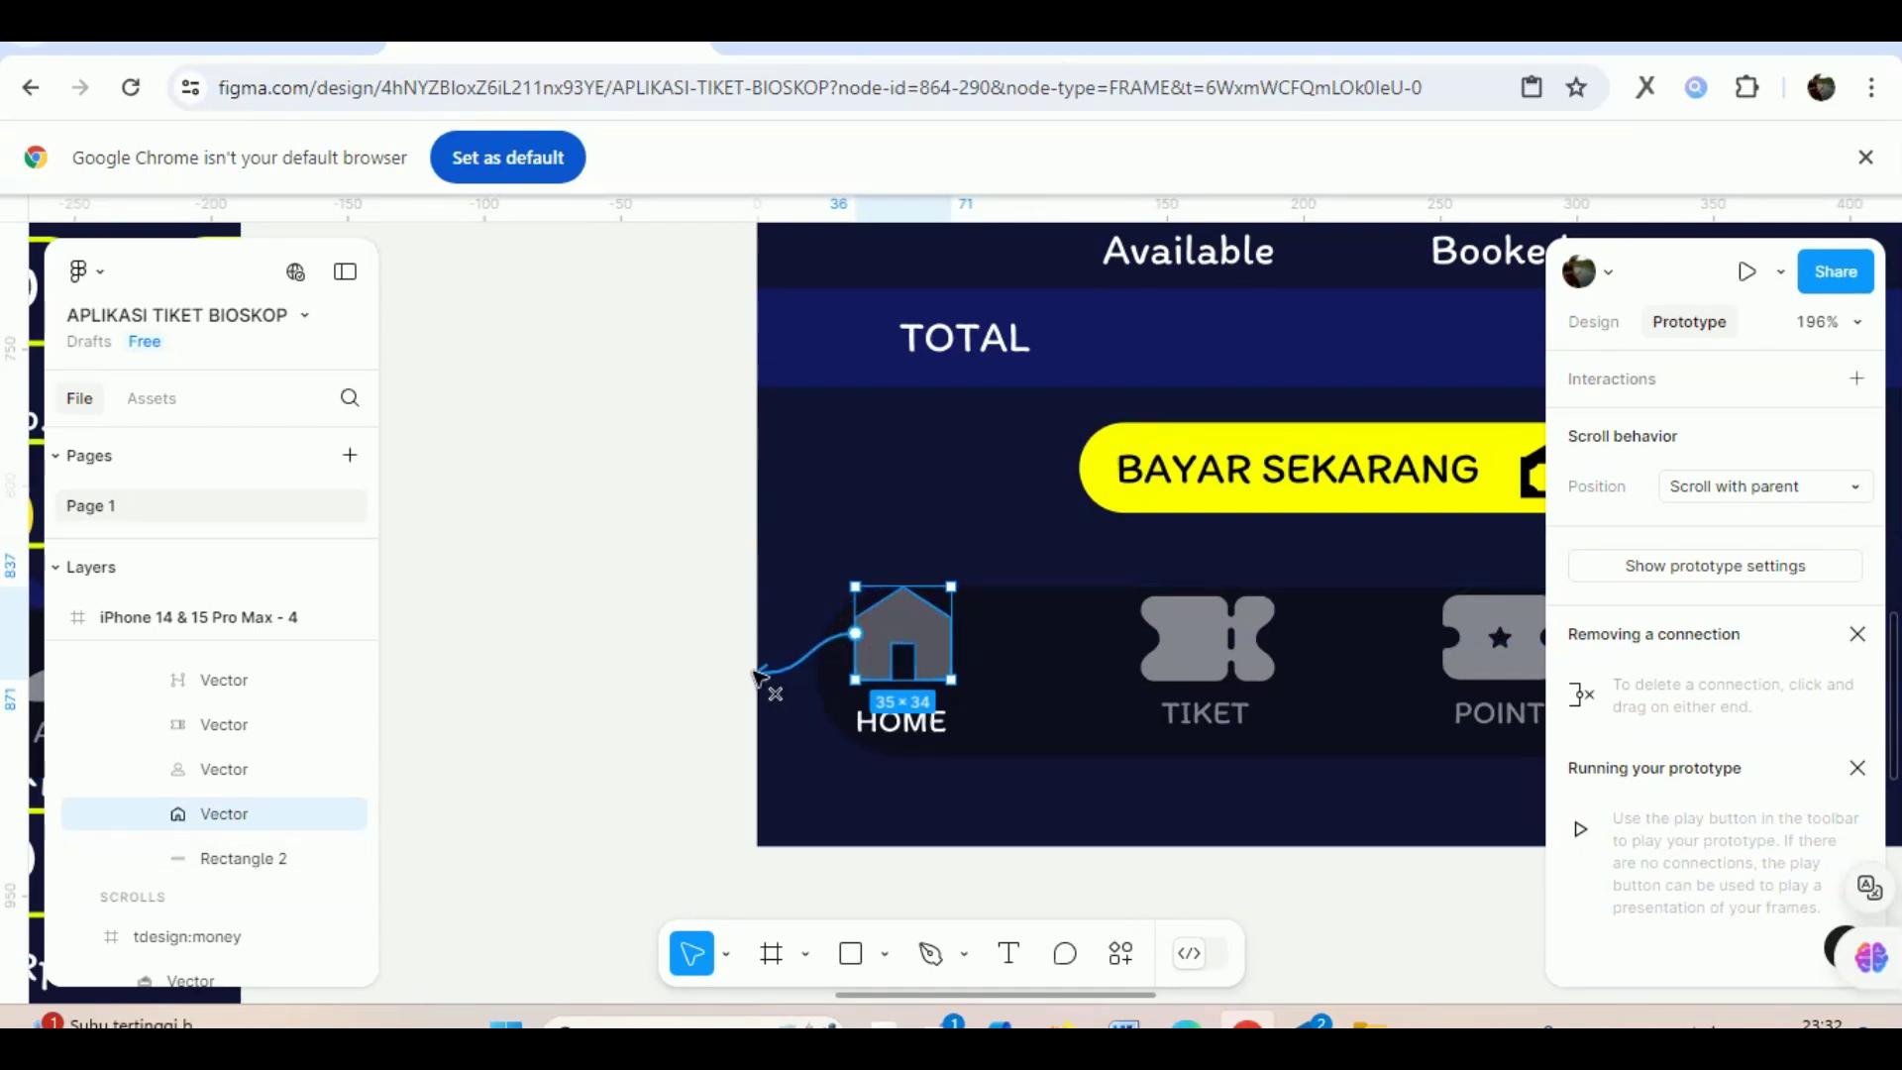
pyautogui.scroll(-5, 633, 644)
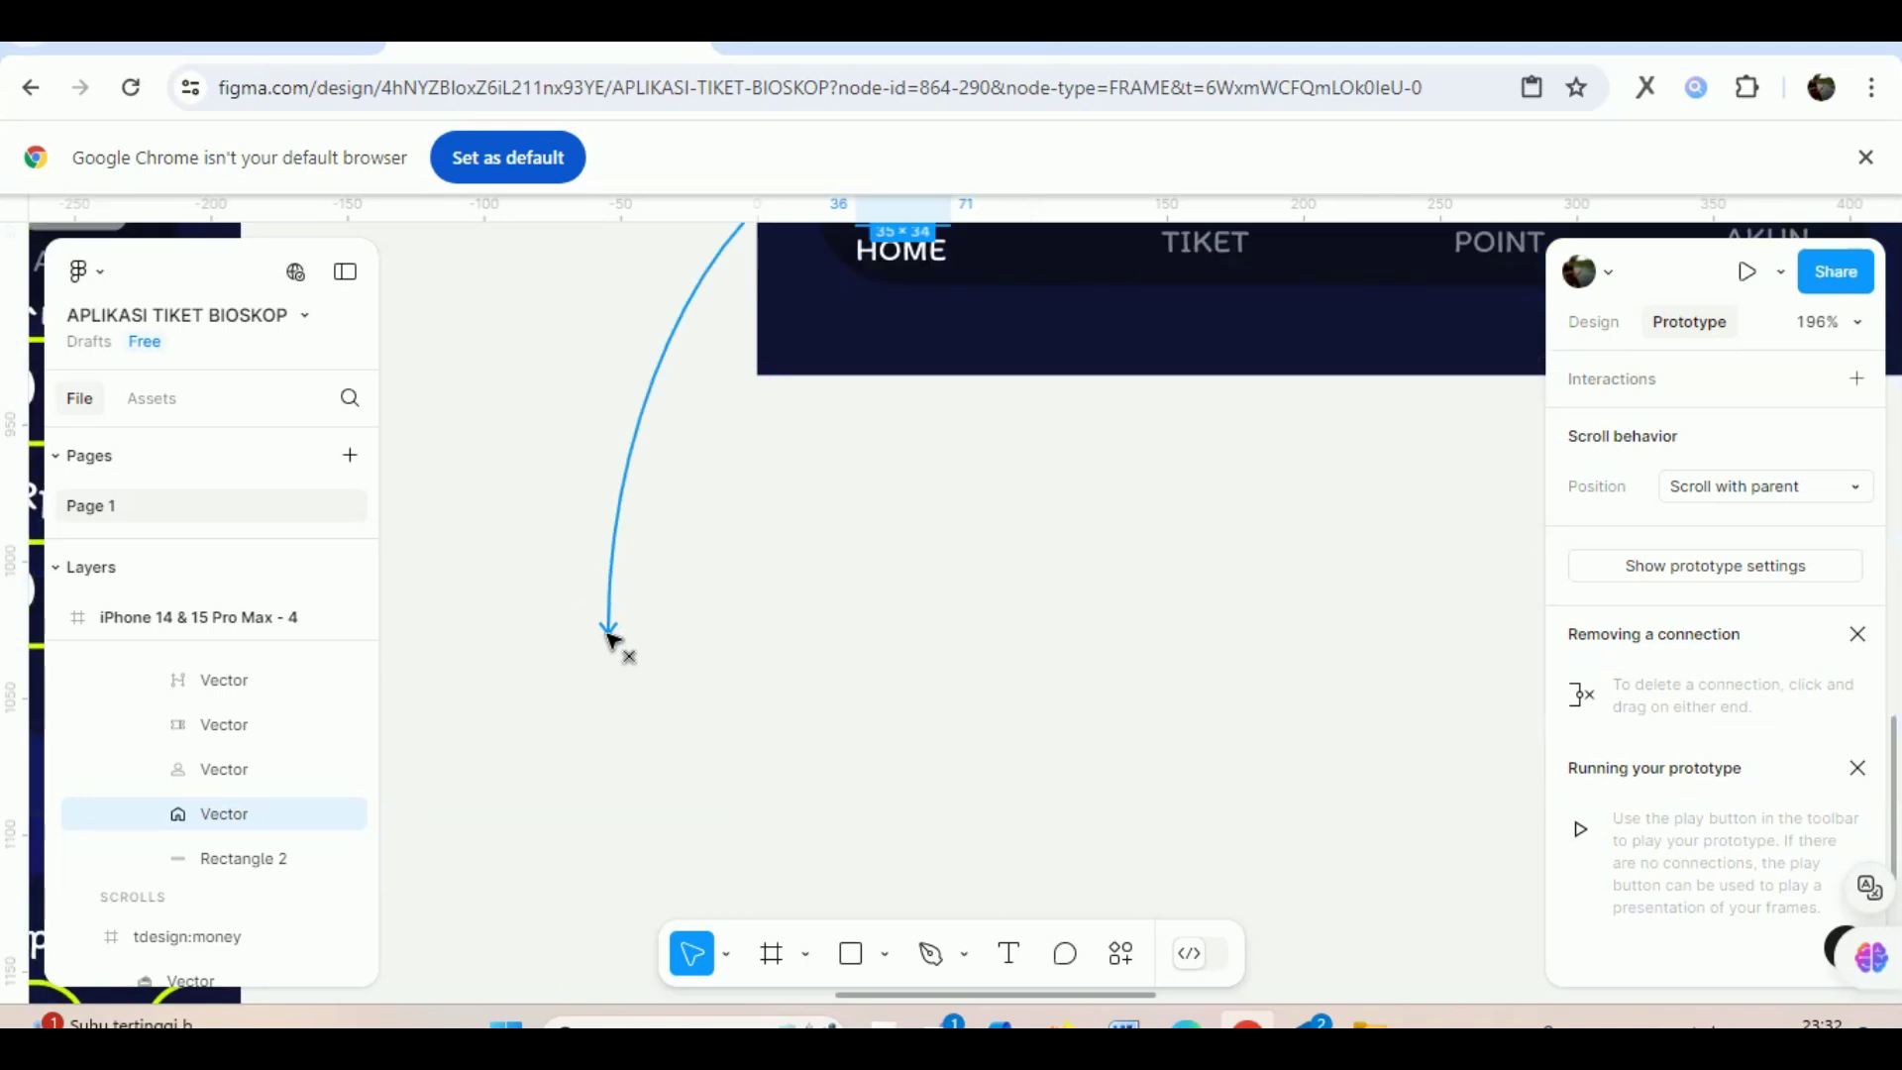
pyautogui.moveTo(720, 672)
pyautogui.mouseDown()
pyautogui.moveTo(601, 570)
pyautogui.moveTo(570, 467)
pyautogui.moveTo(691, 356)
pyautogui.moveTo(896, 386)
pyautogui.moveTo(857, 366)
pyautogui.mouseUp()
pyautogui.scroll(-5, 584, 446)
pyautogui.scroll(-5, 584, 446)
pyautogui.scroll(-4, 585, 456)
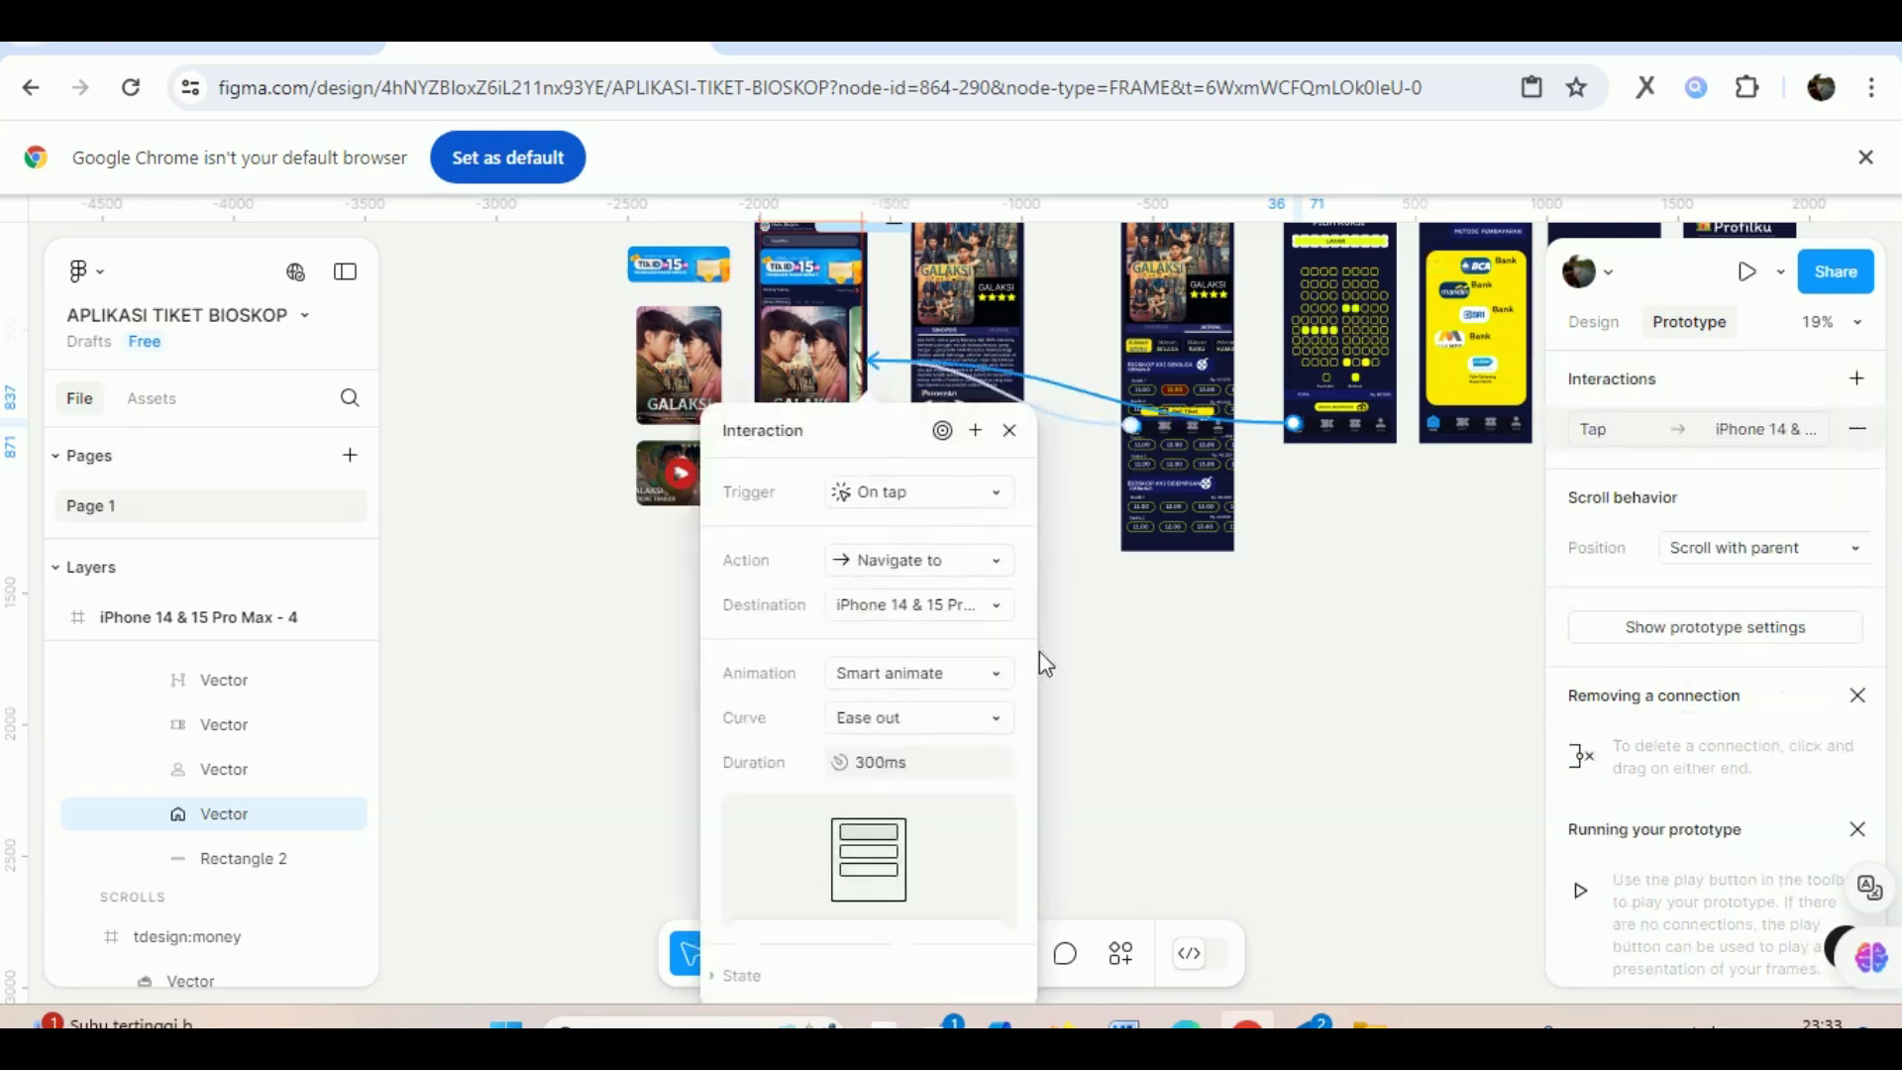
pyautogui.click(1296, 807)
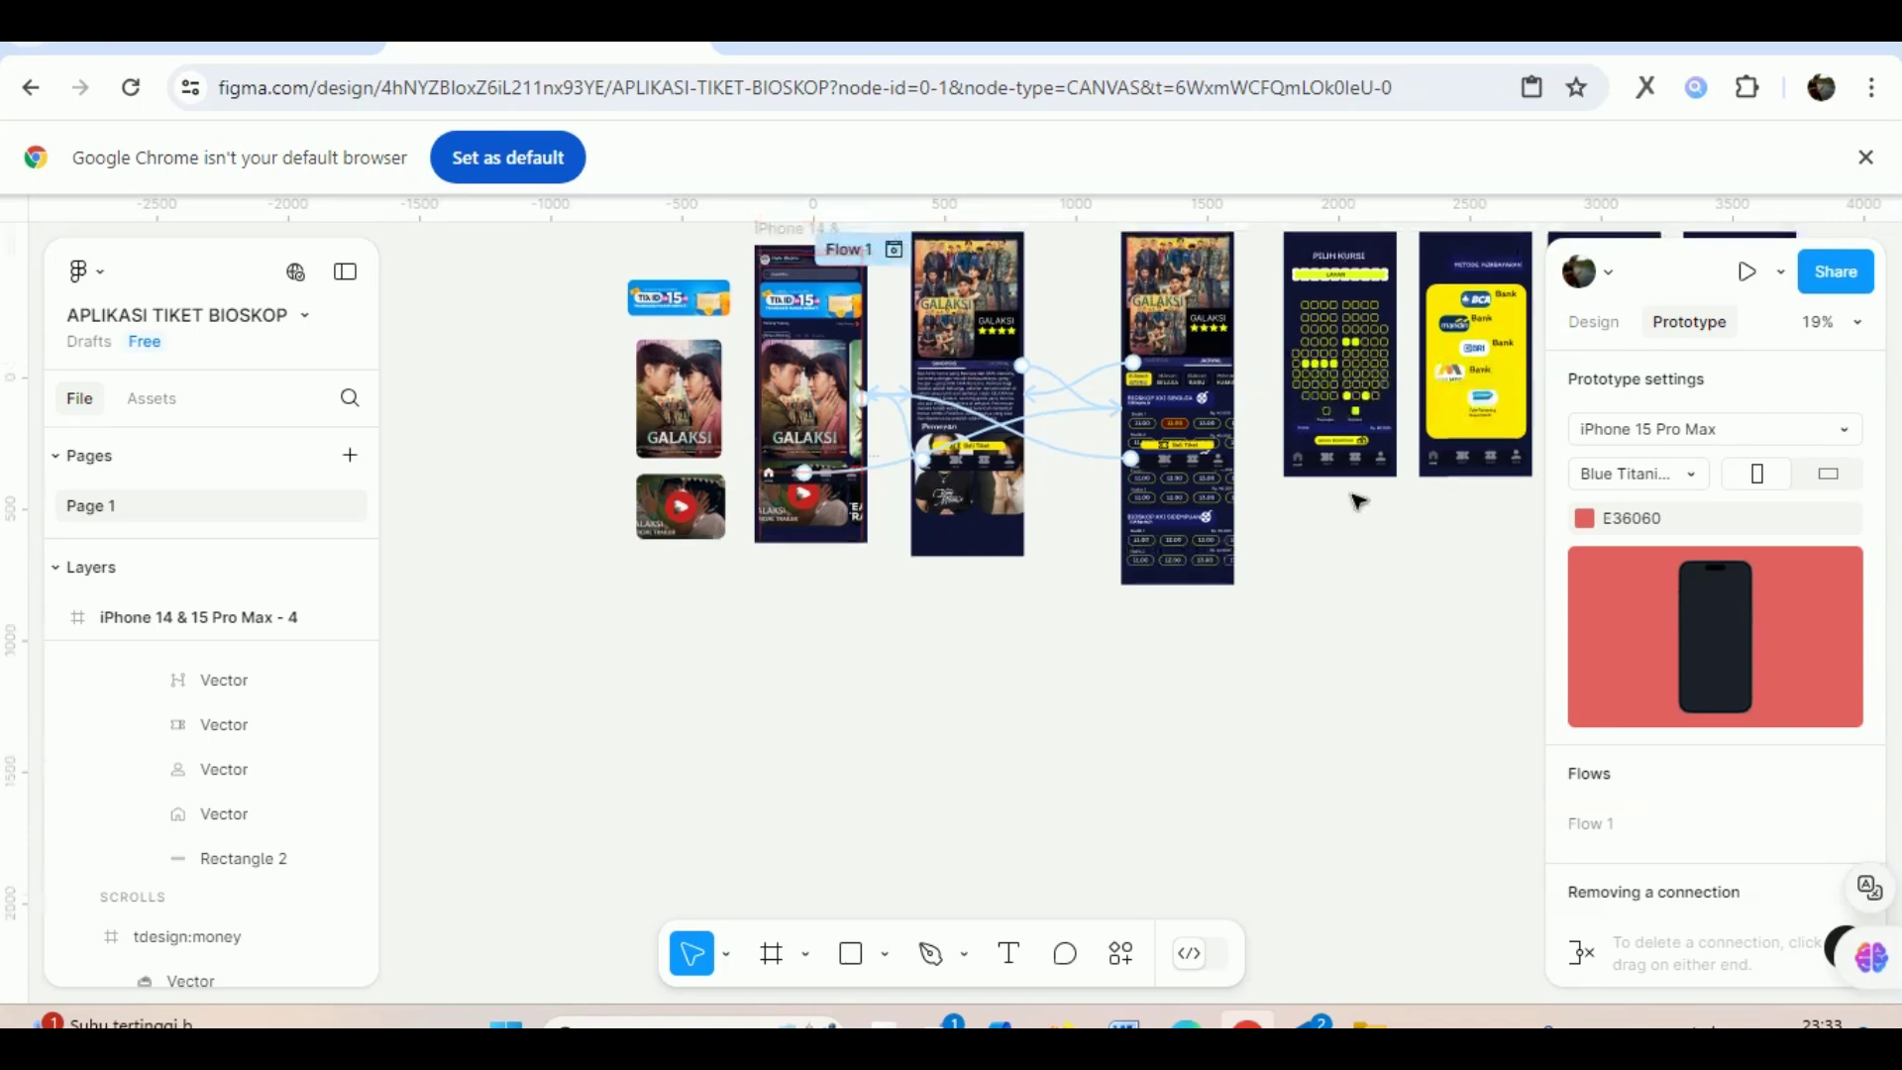
# Pan across all the linked frames, then present the prototype, starting on the GALAKSI detail screen.
pyautogui.scroll(2, 1291, 612)
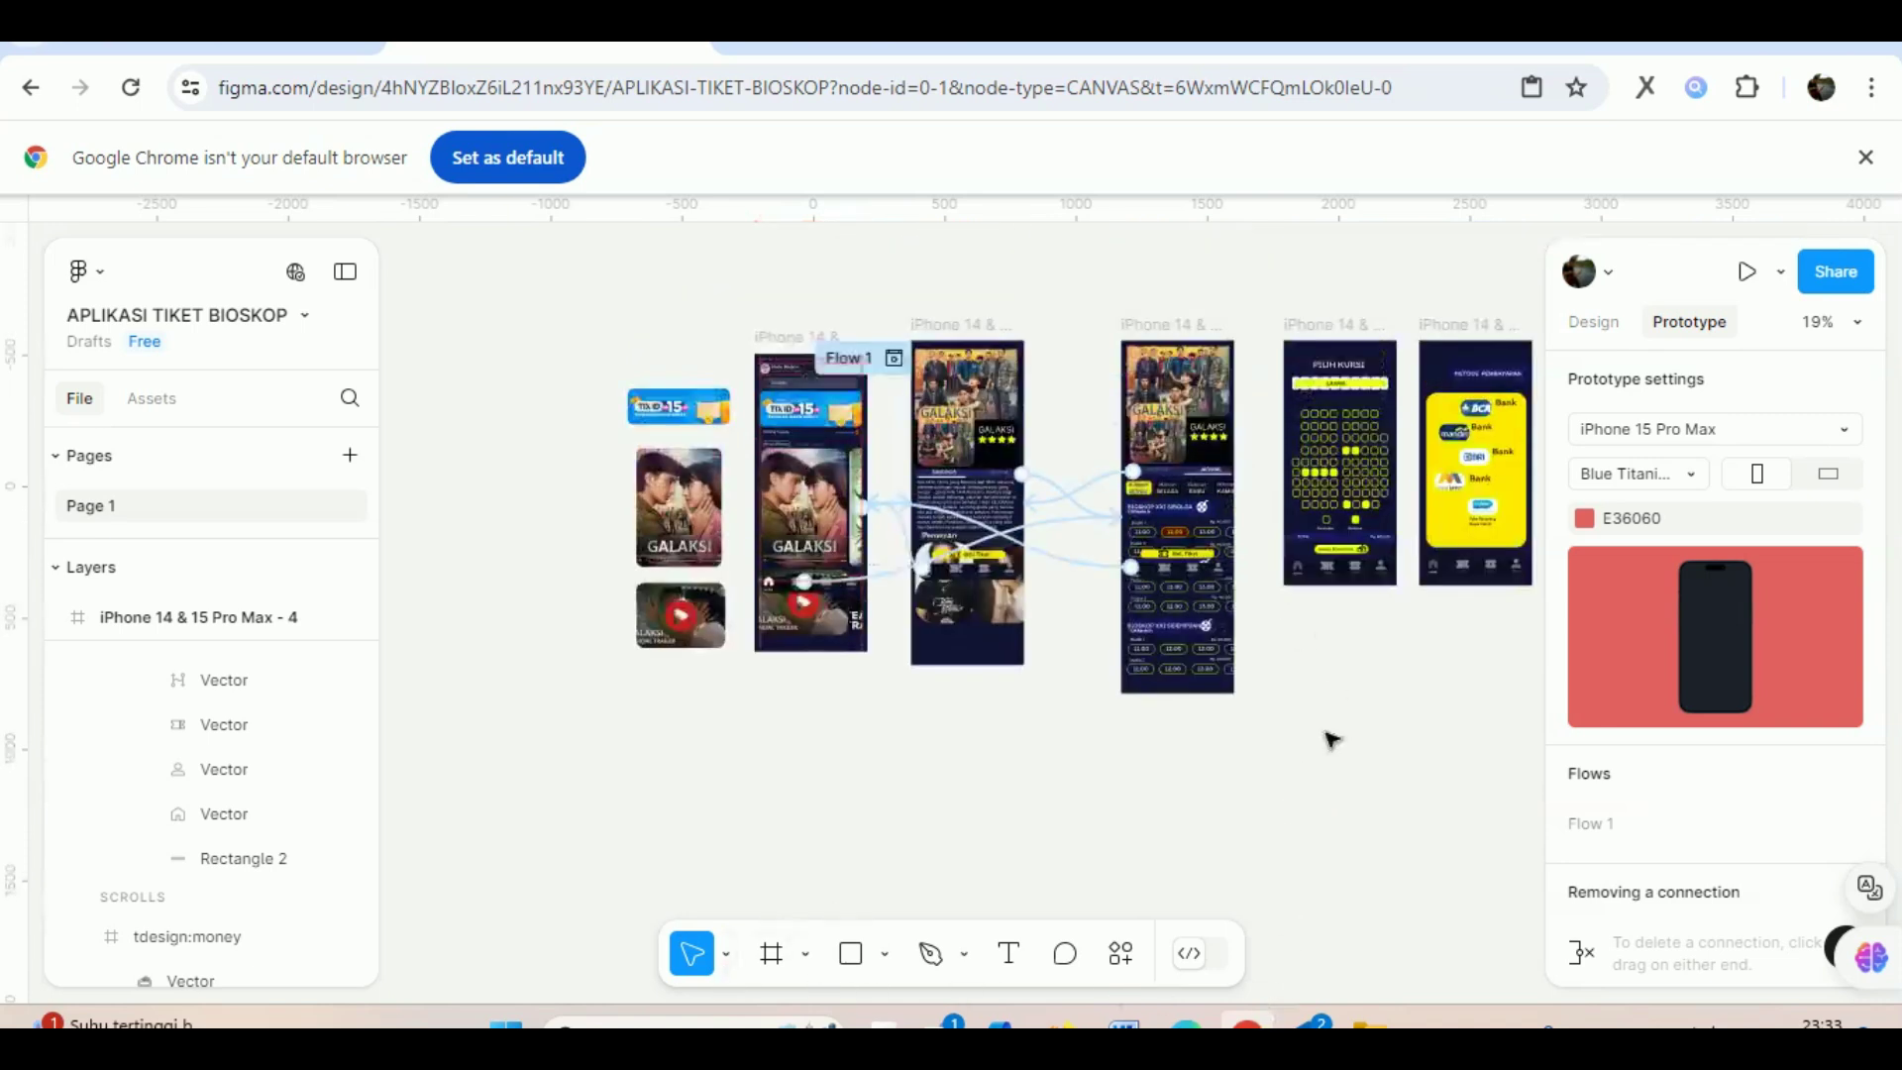
pyautogui.moveTo(1416, 744)
pyautogui.mouseDown()
pyautogui.moveTo(1023, 734)
pyautogui.moveTo(1140, 704)
pyautogui.moveTo(1135, 748)
pyautogui.mouseUp()
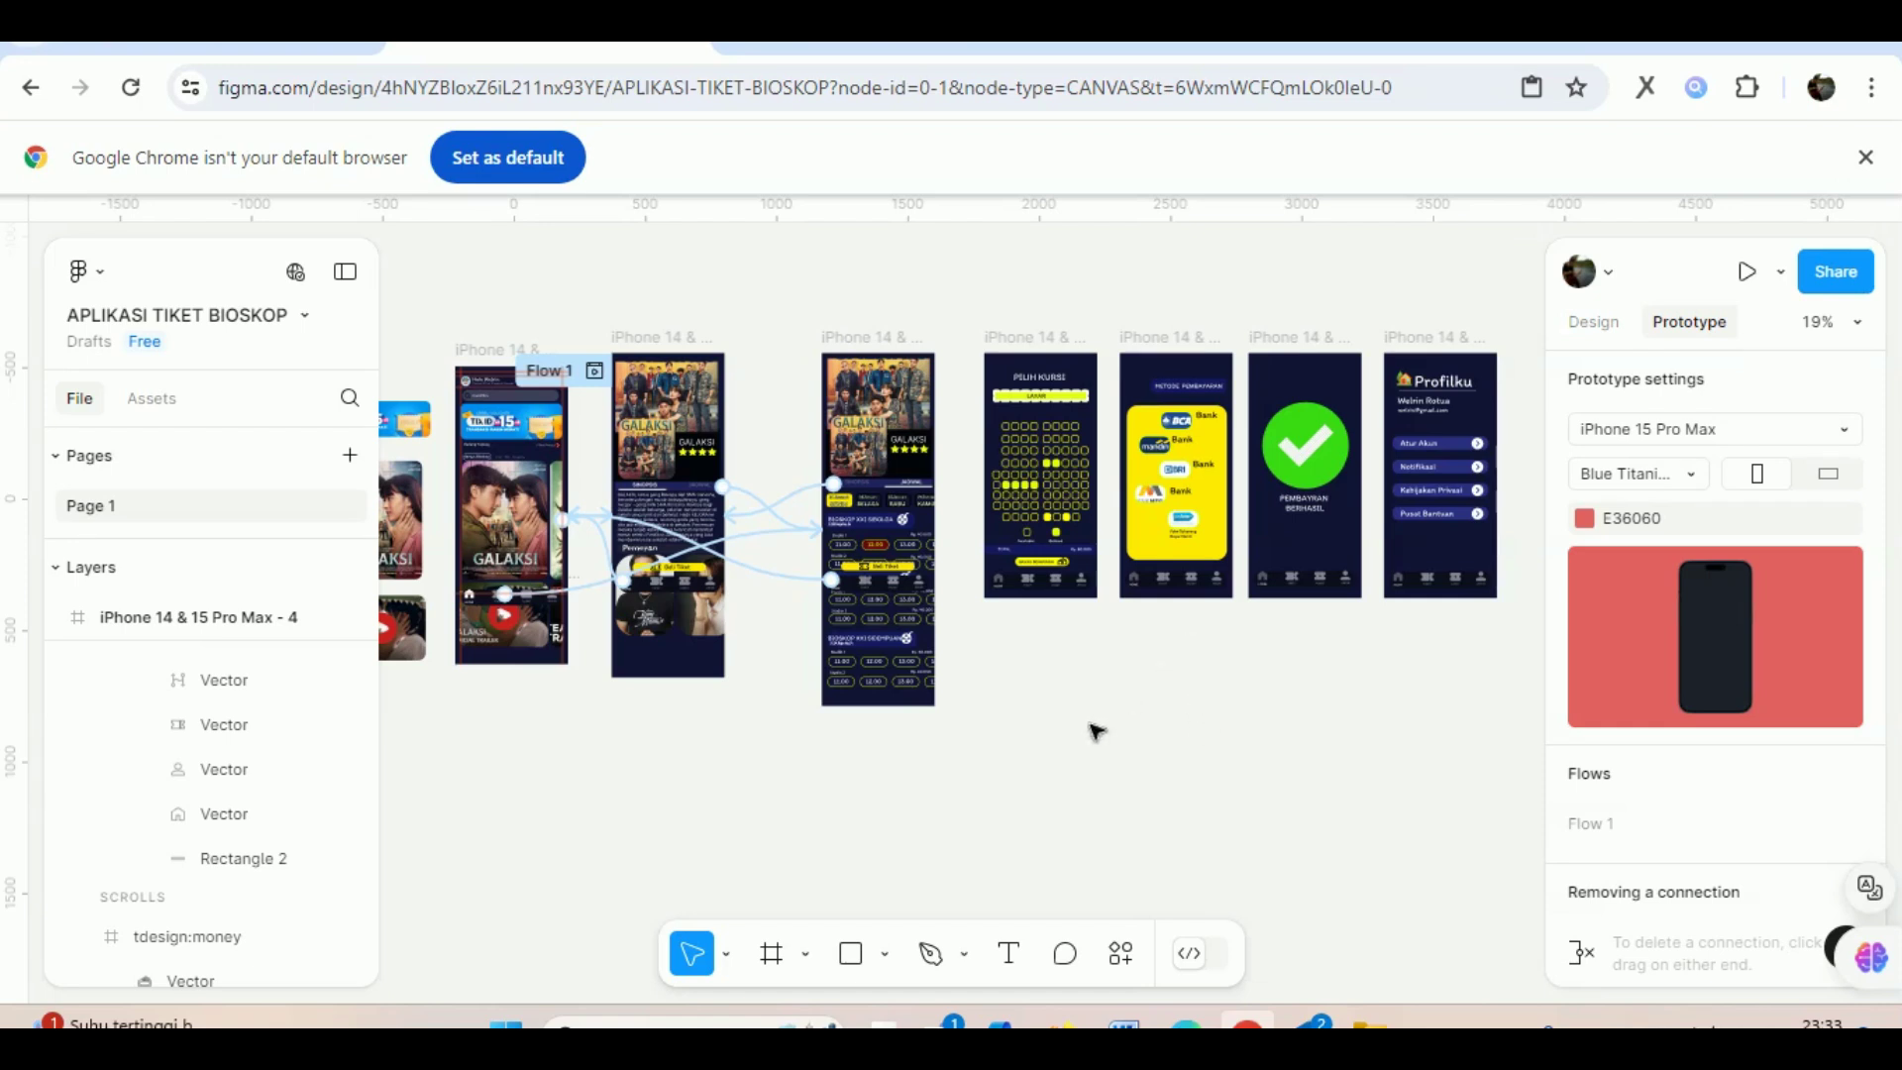
pyautogui.moveTo(638, 808); pyautogui.dragTo(933, 797)
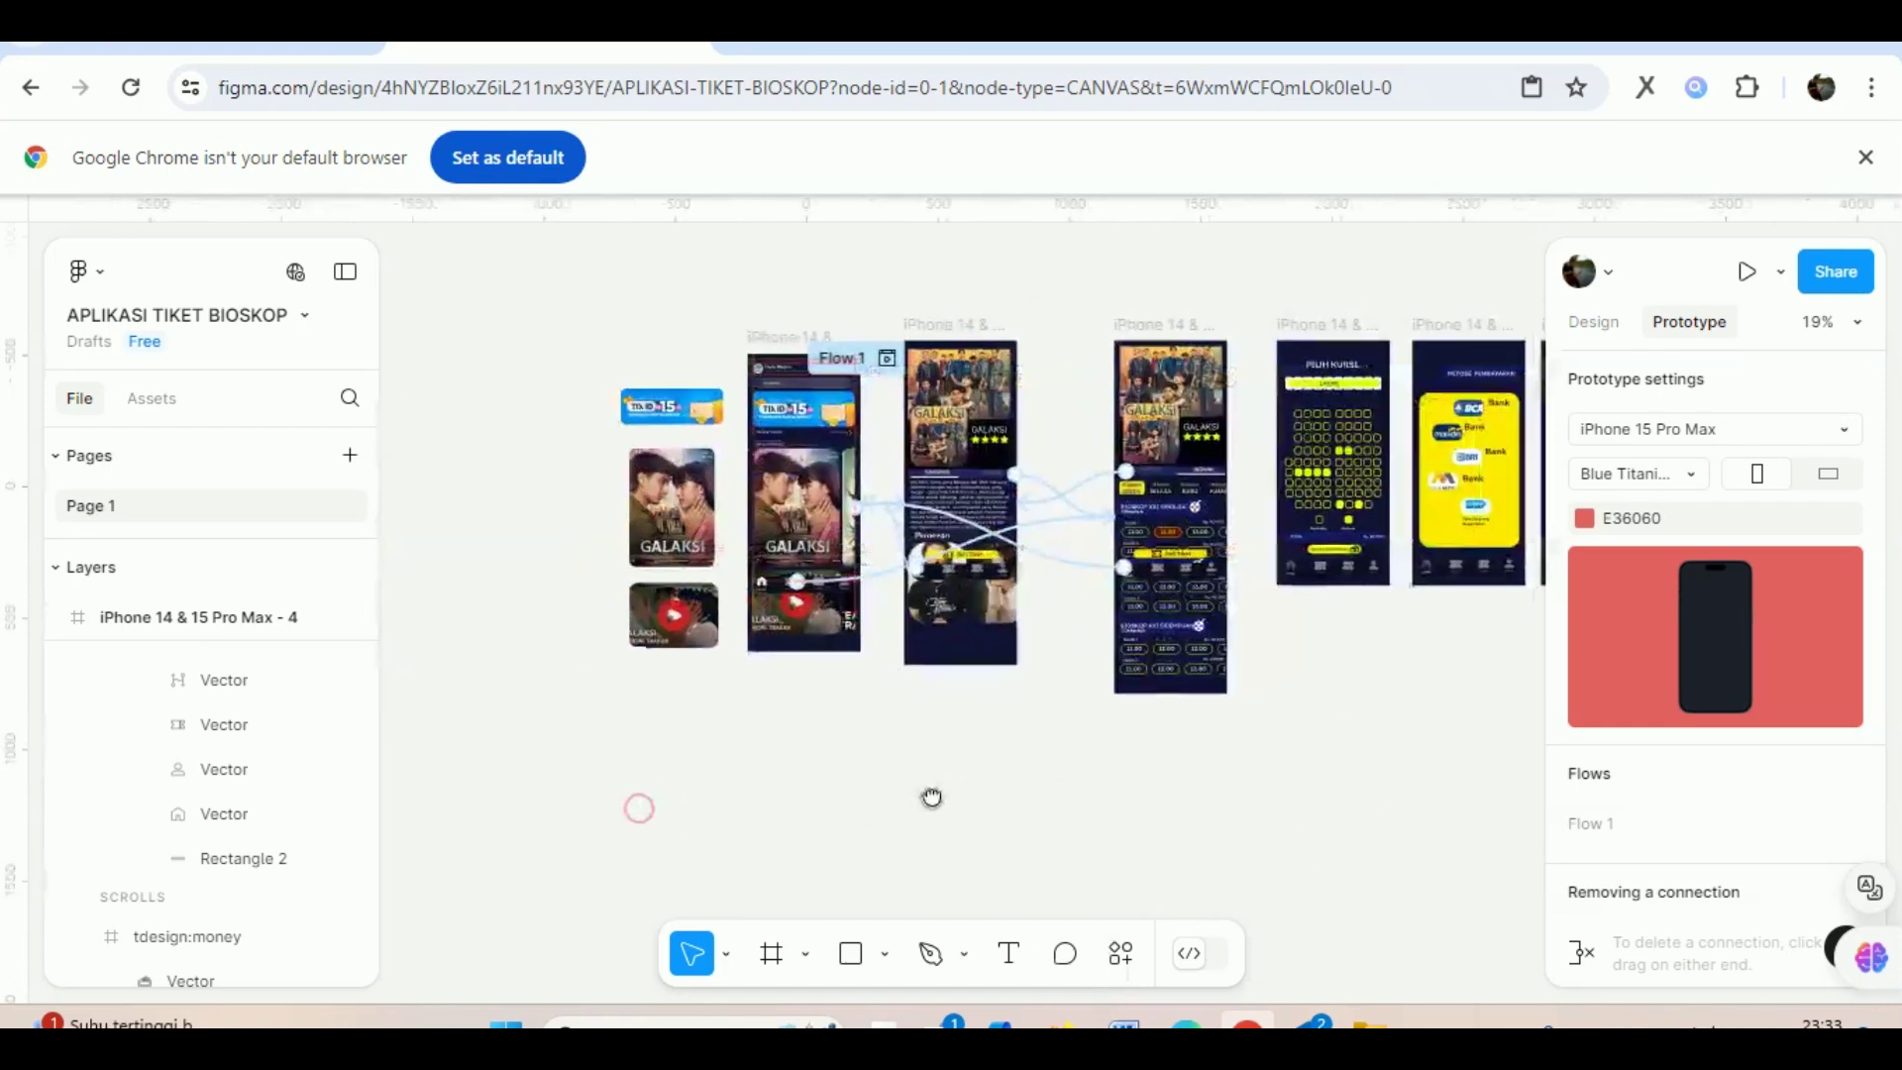
pyautogui.click(1743, 274)
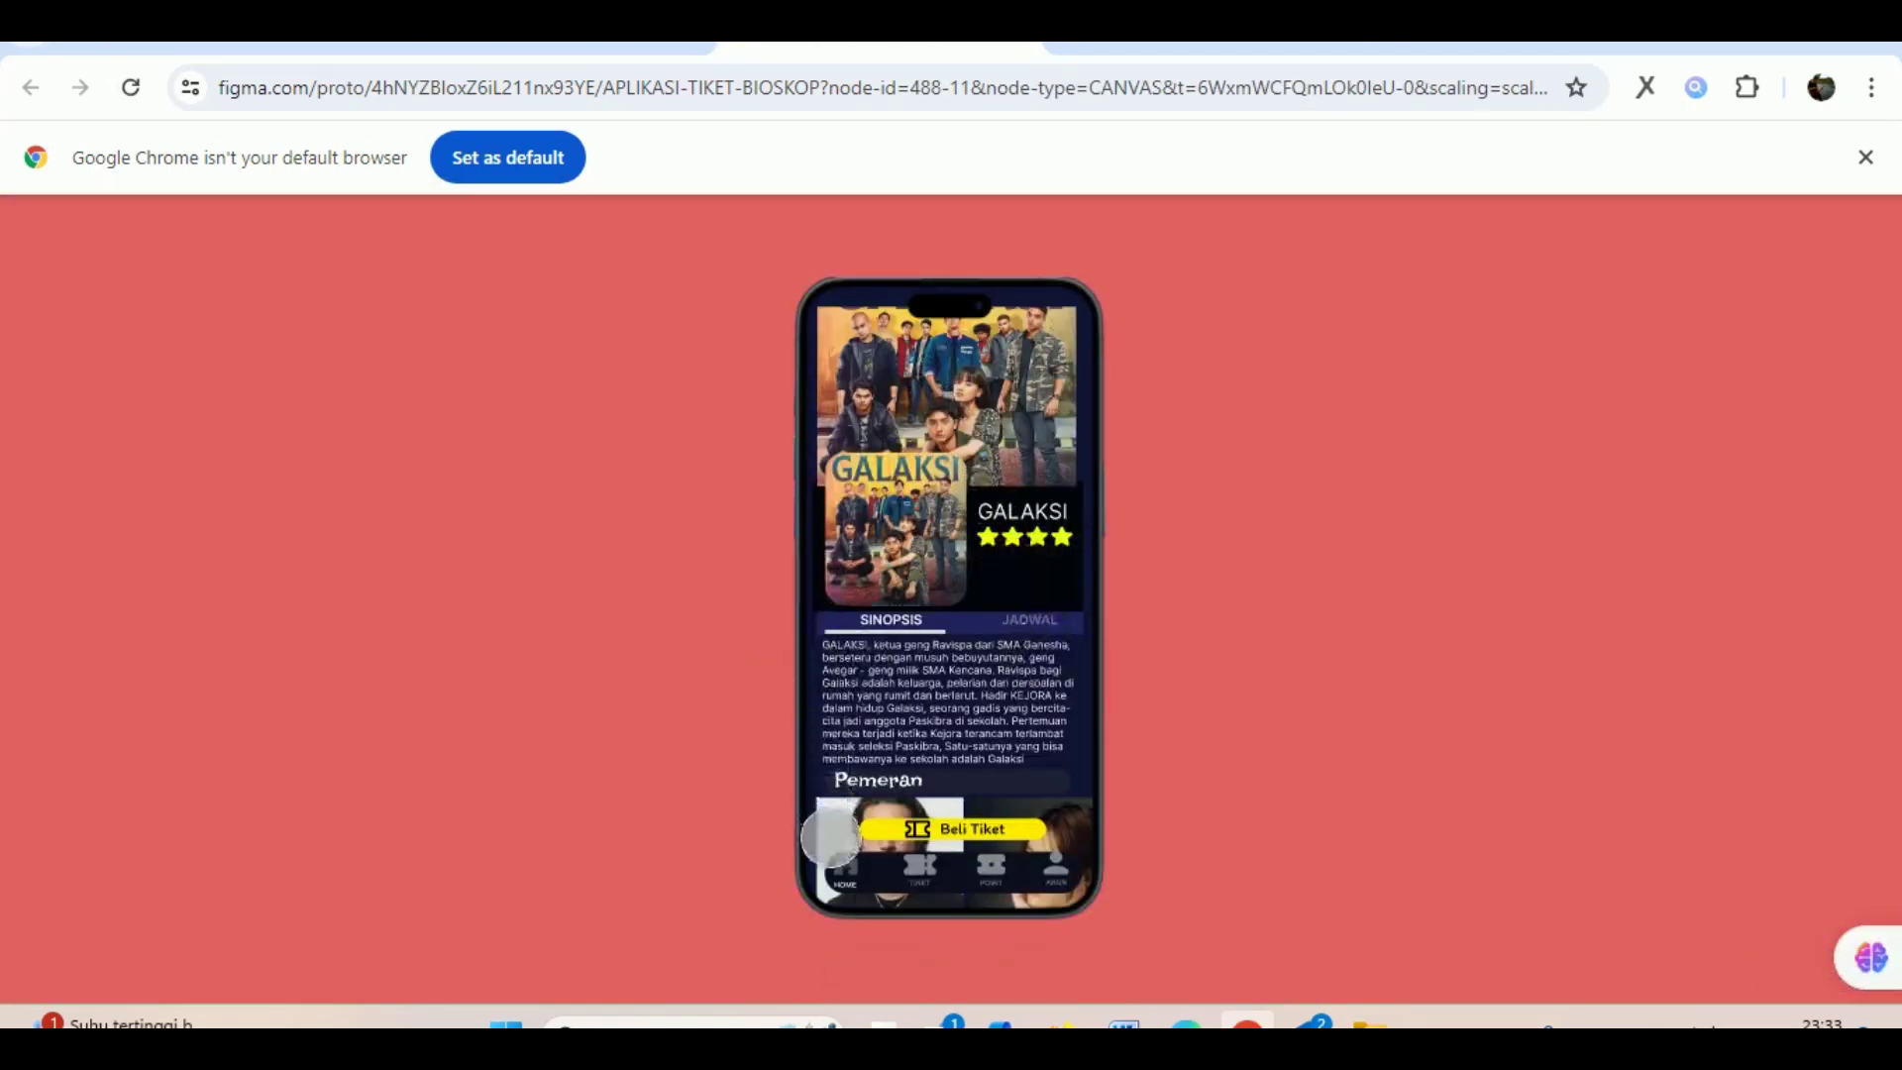
# Go back to the home screen in the preview and open the GALAKSI detail screen.
pyautogui.scroll(-2, 851, 872)
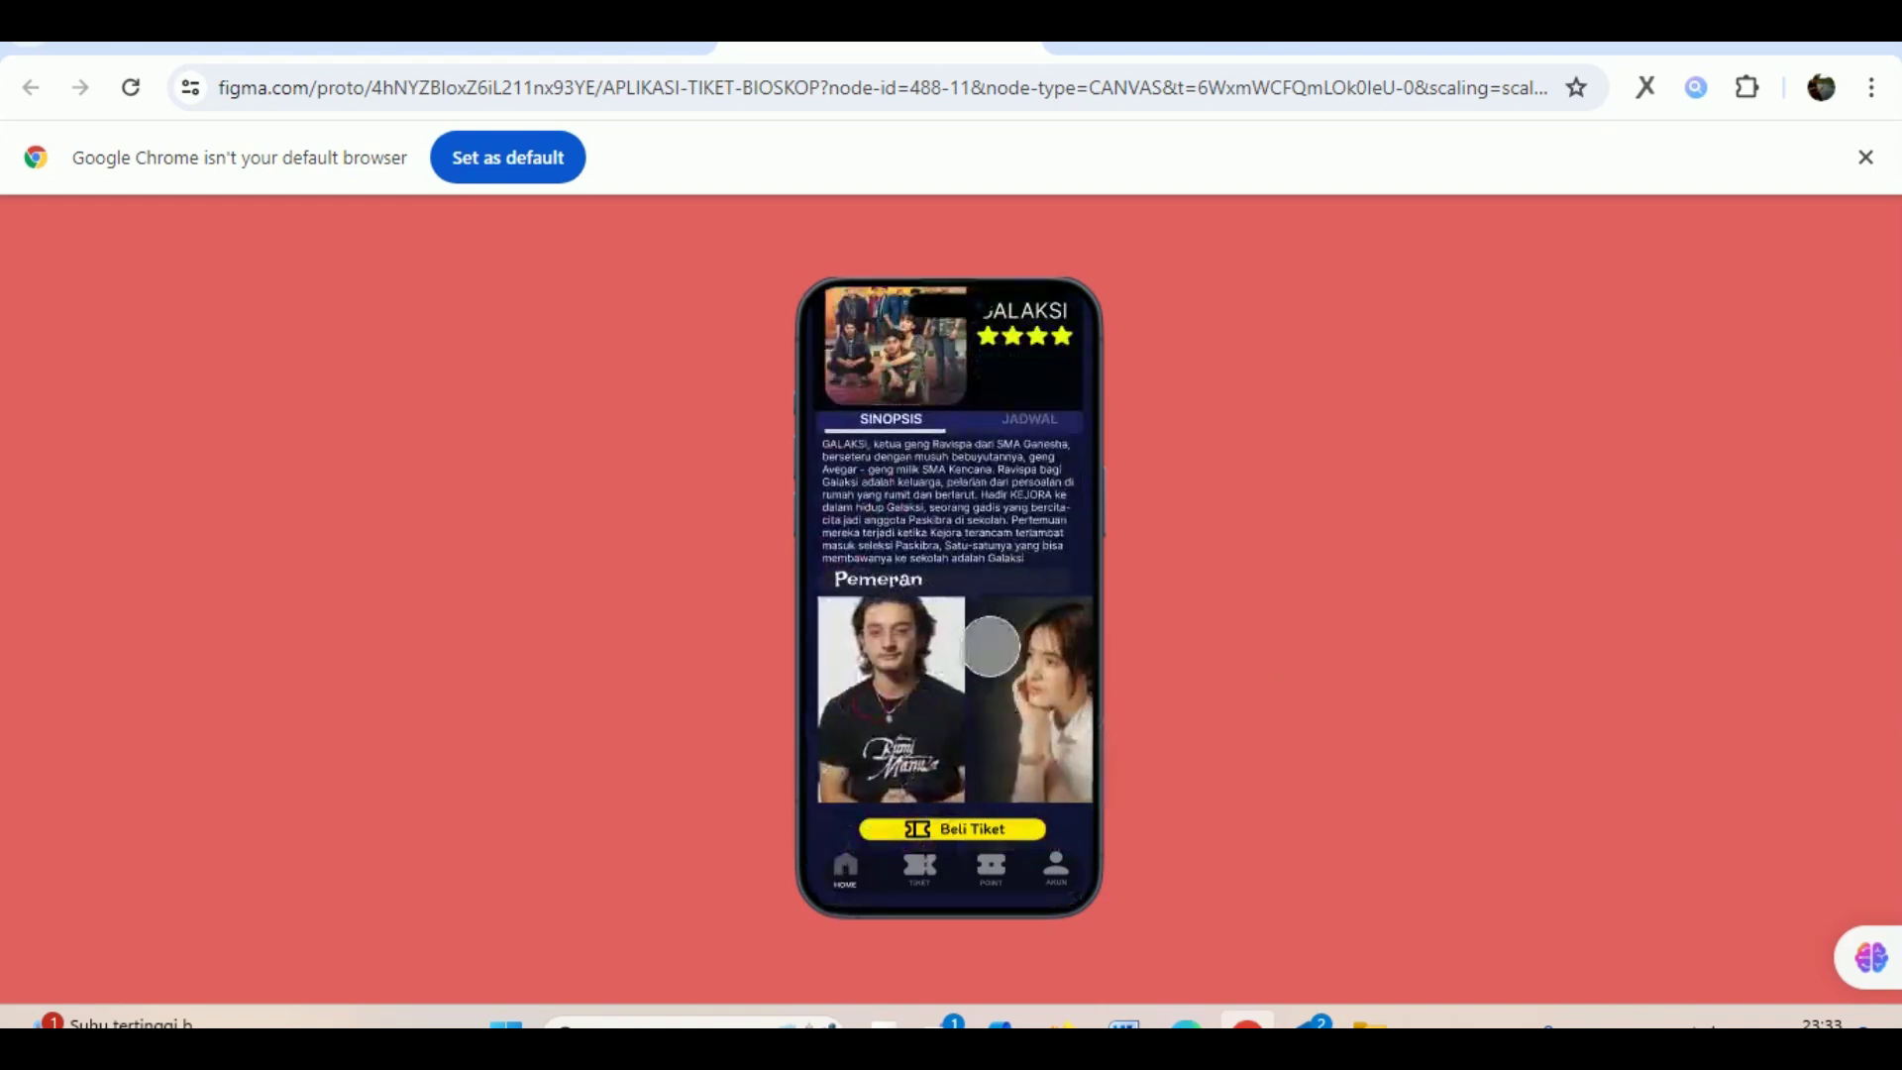
pyautogui.scroll(1, 991, 595)
pyautogui.scroll(2, 990, 594)
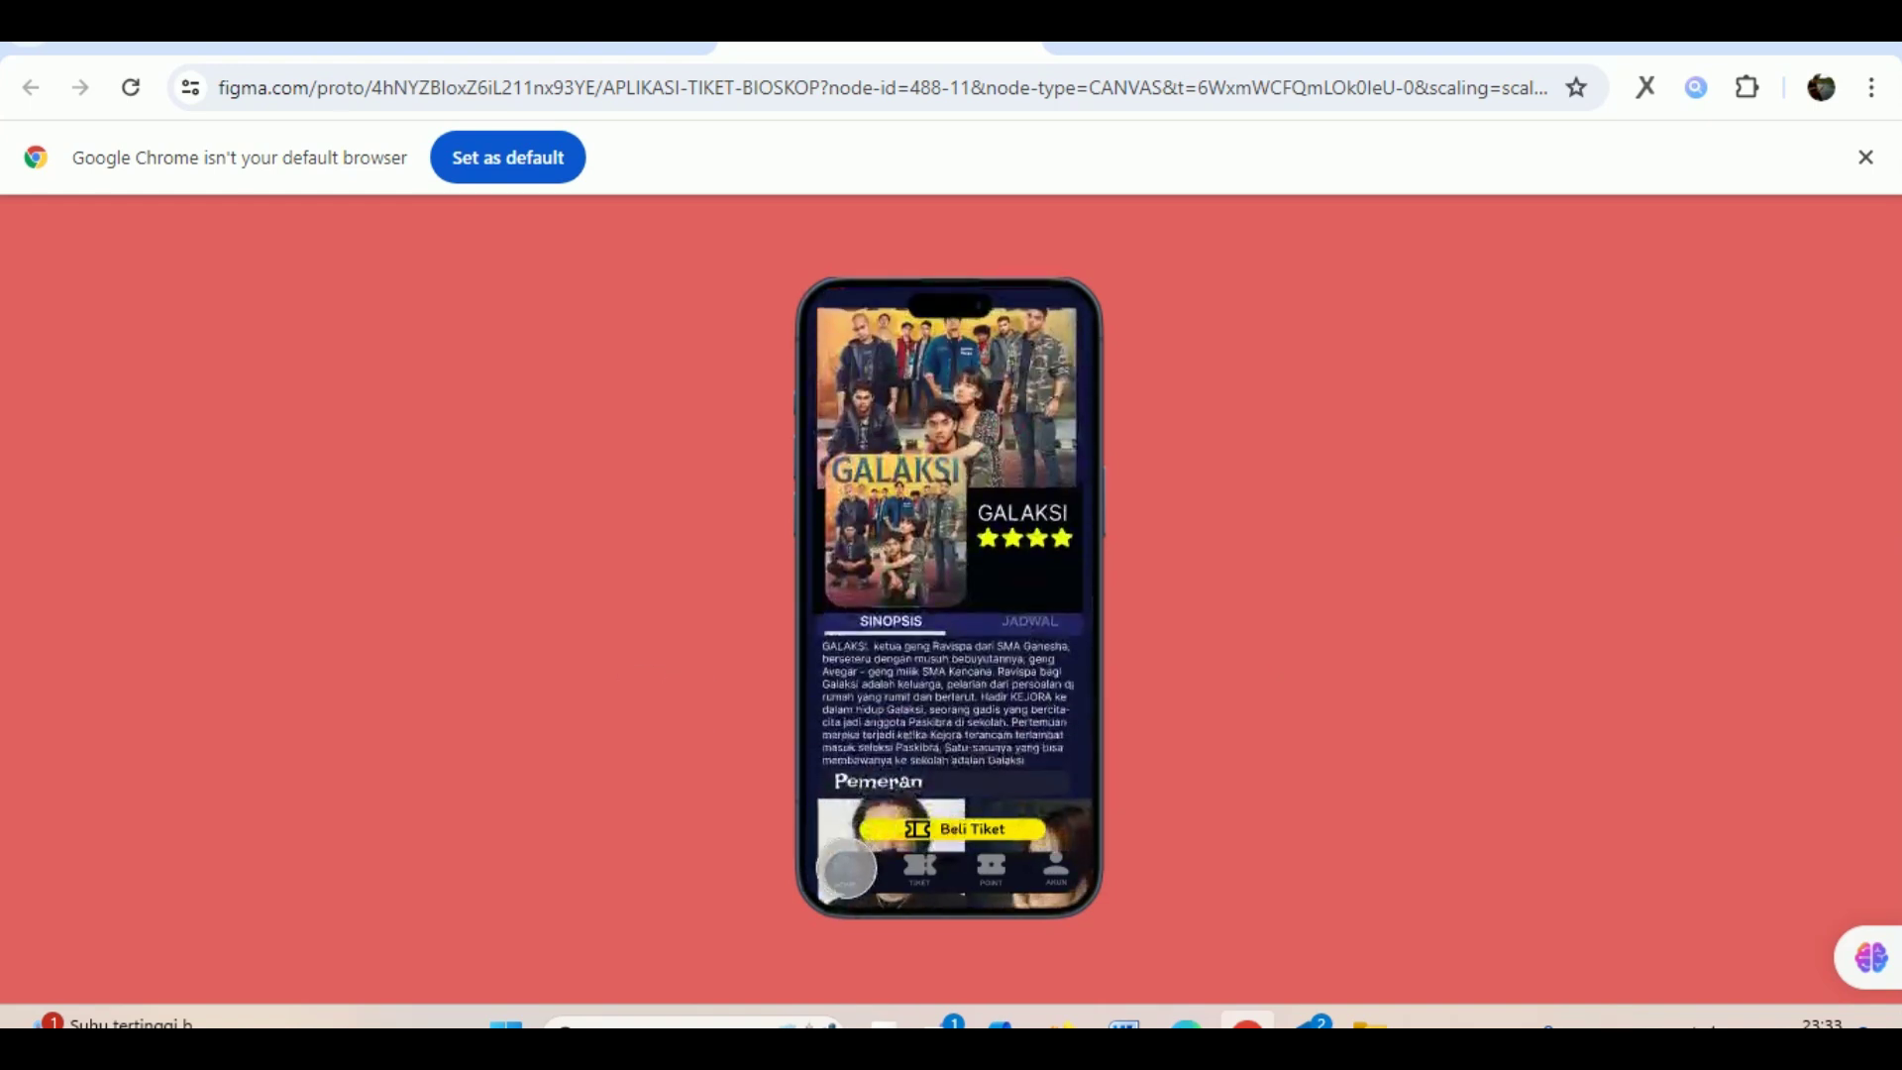
pyautogui.click(847, 870)
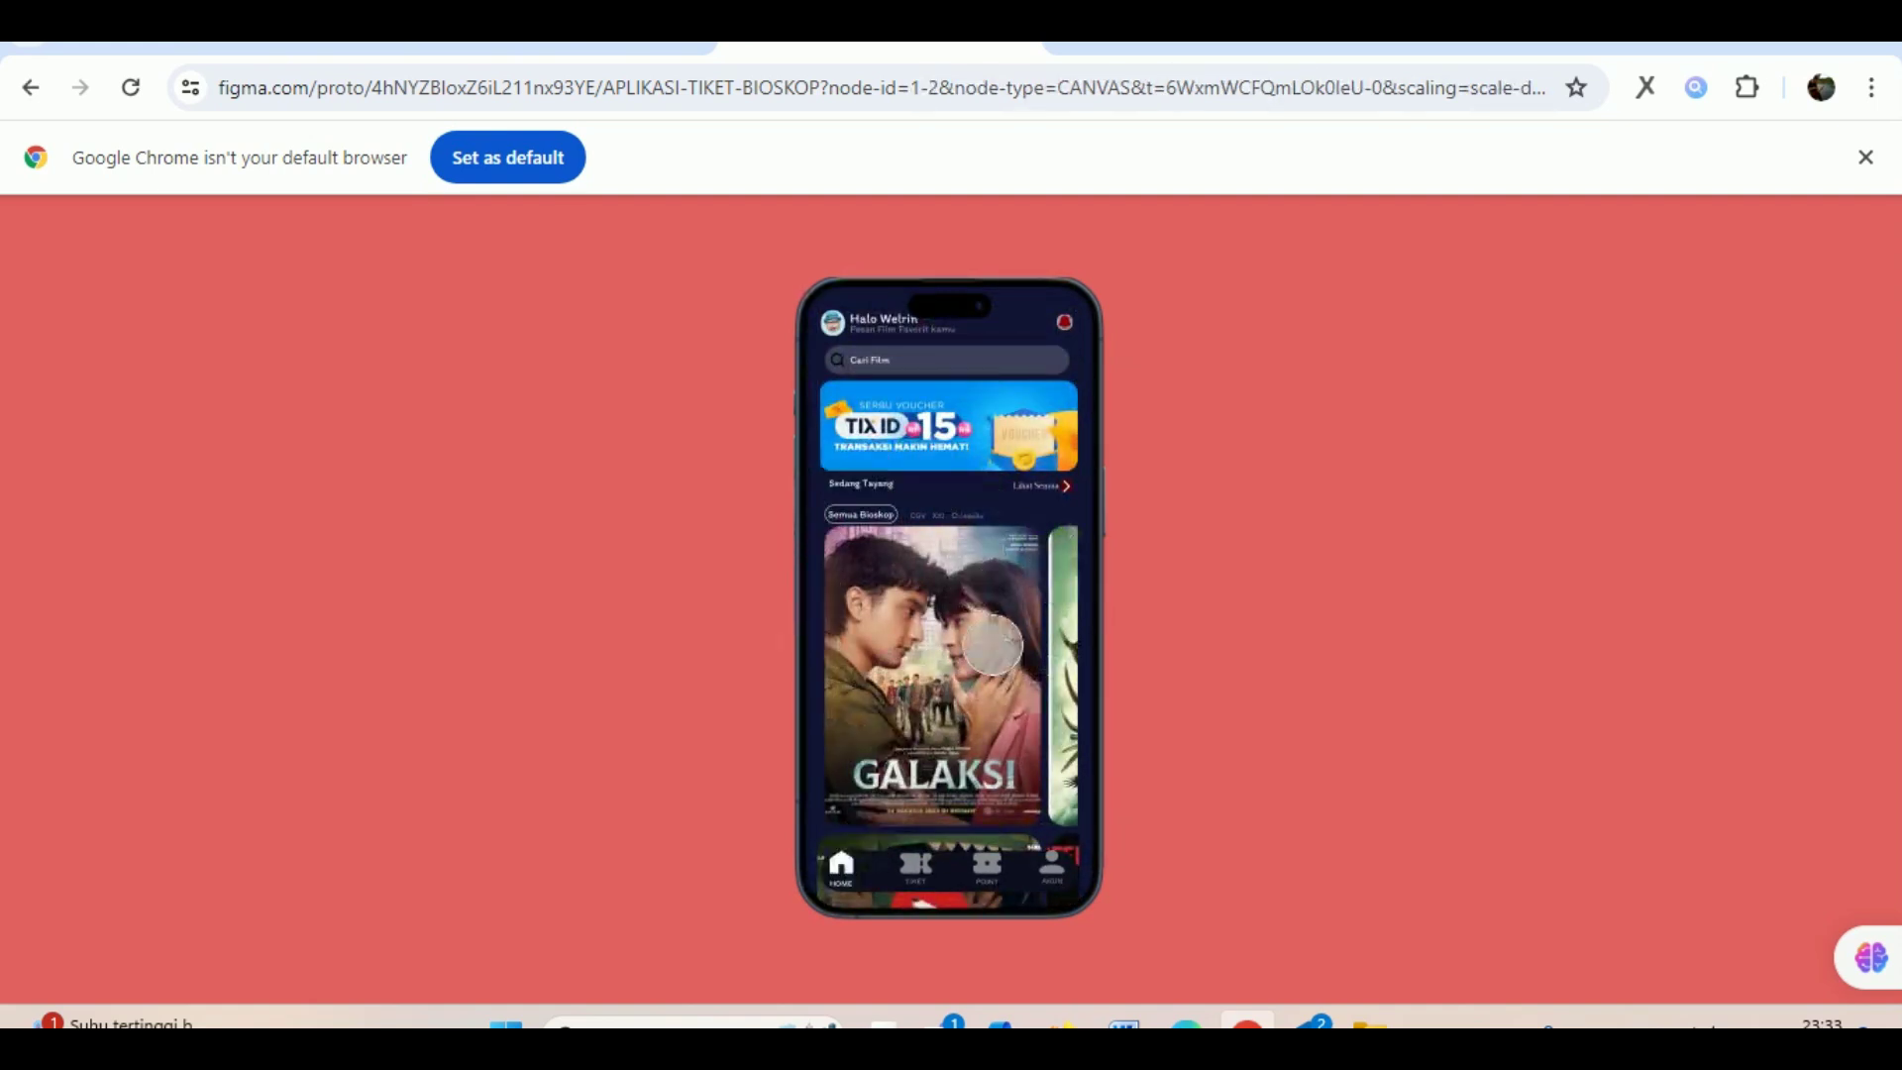
pyautogui.scroll(-3, 918, 662)
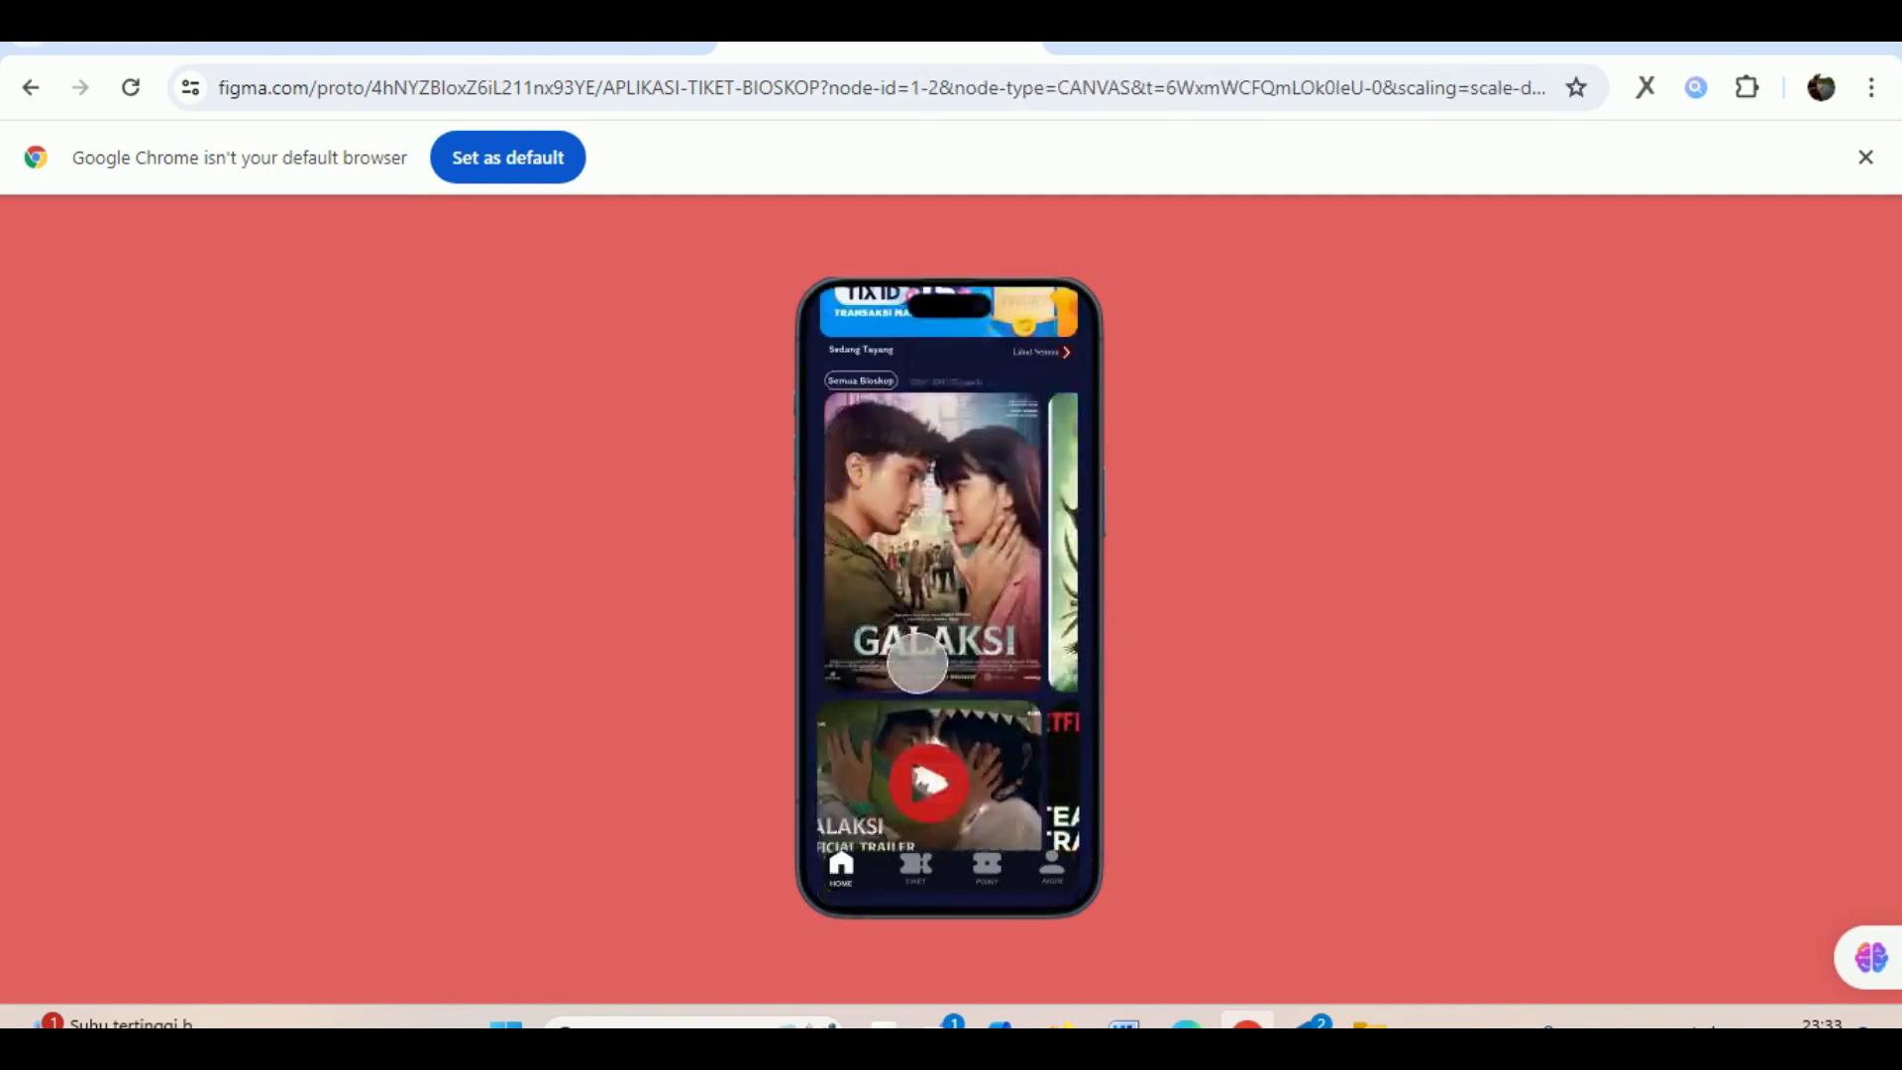
pyautogui.scroll(3, 917, 663)
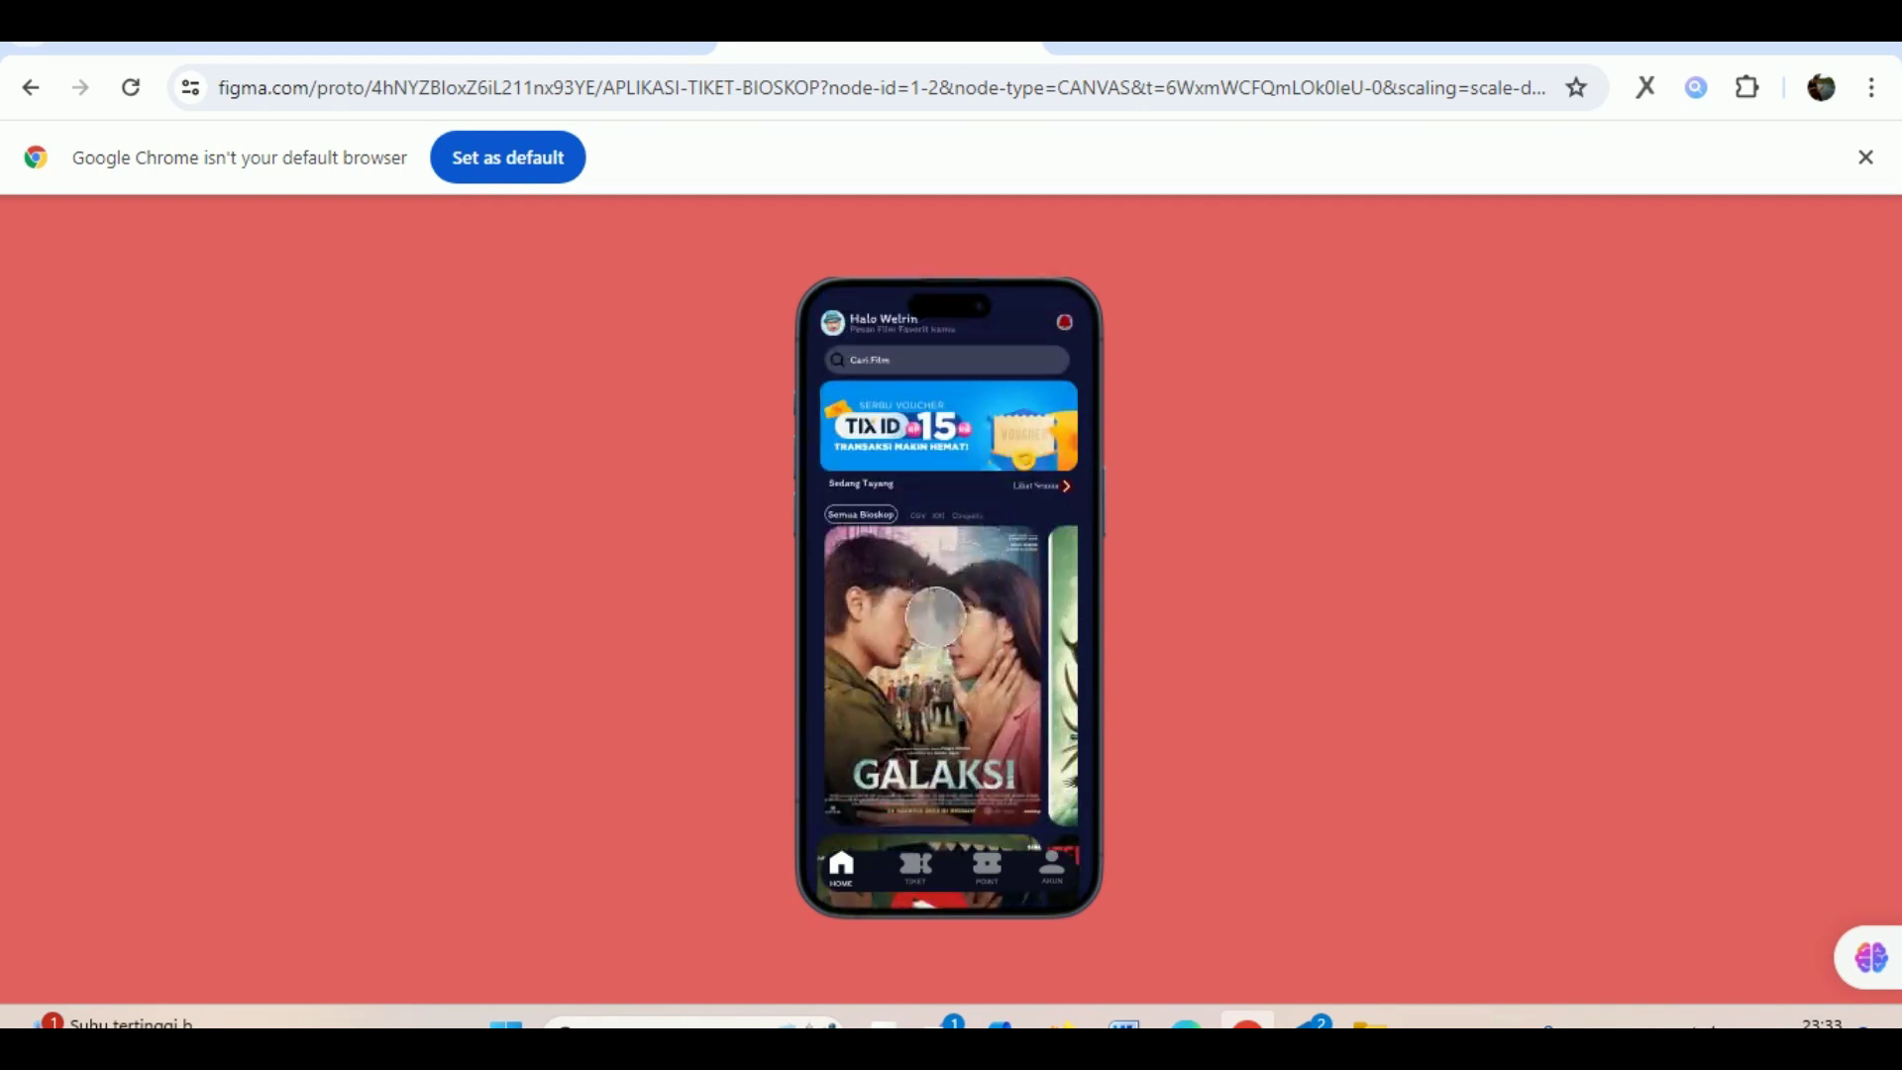
pyautogui.click(956, 676)
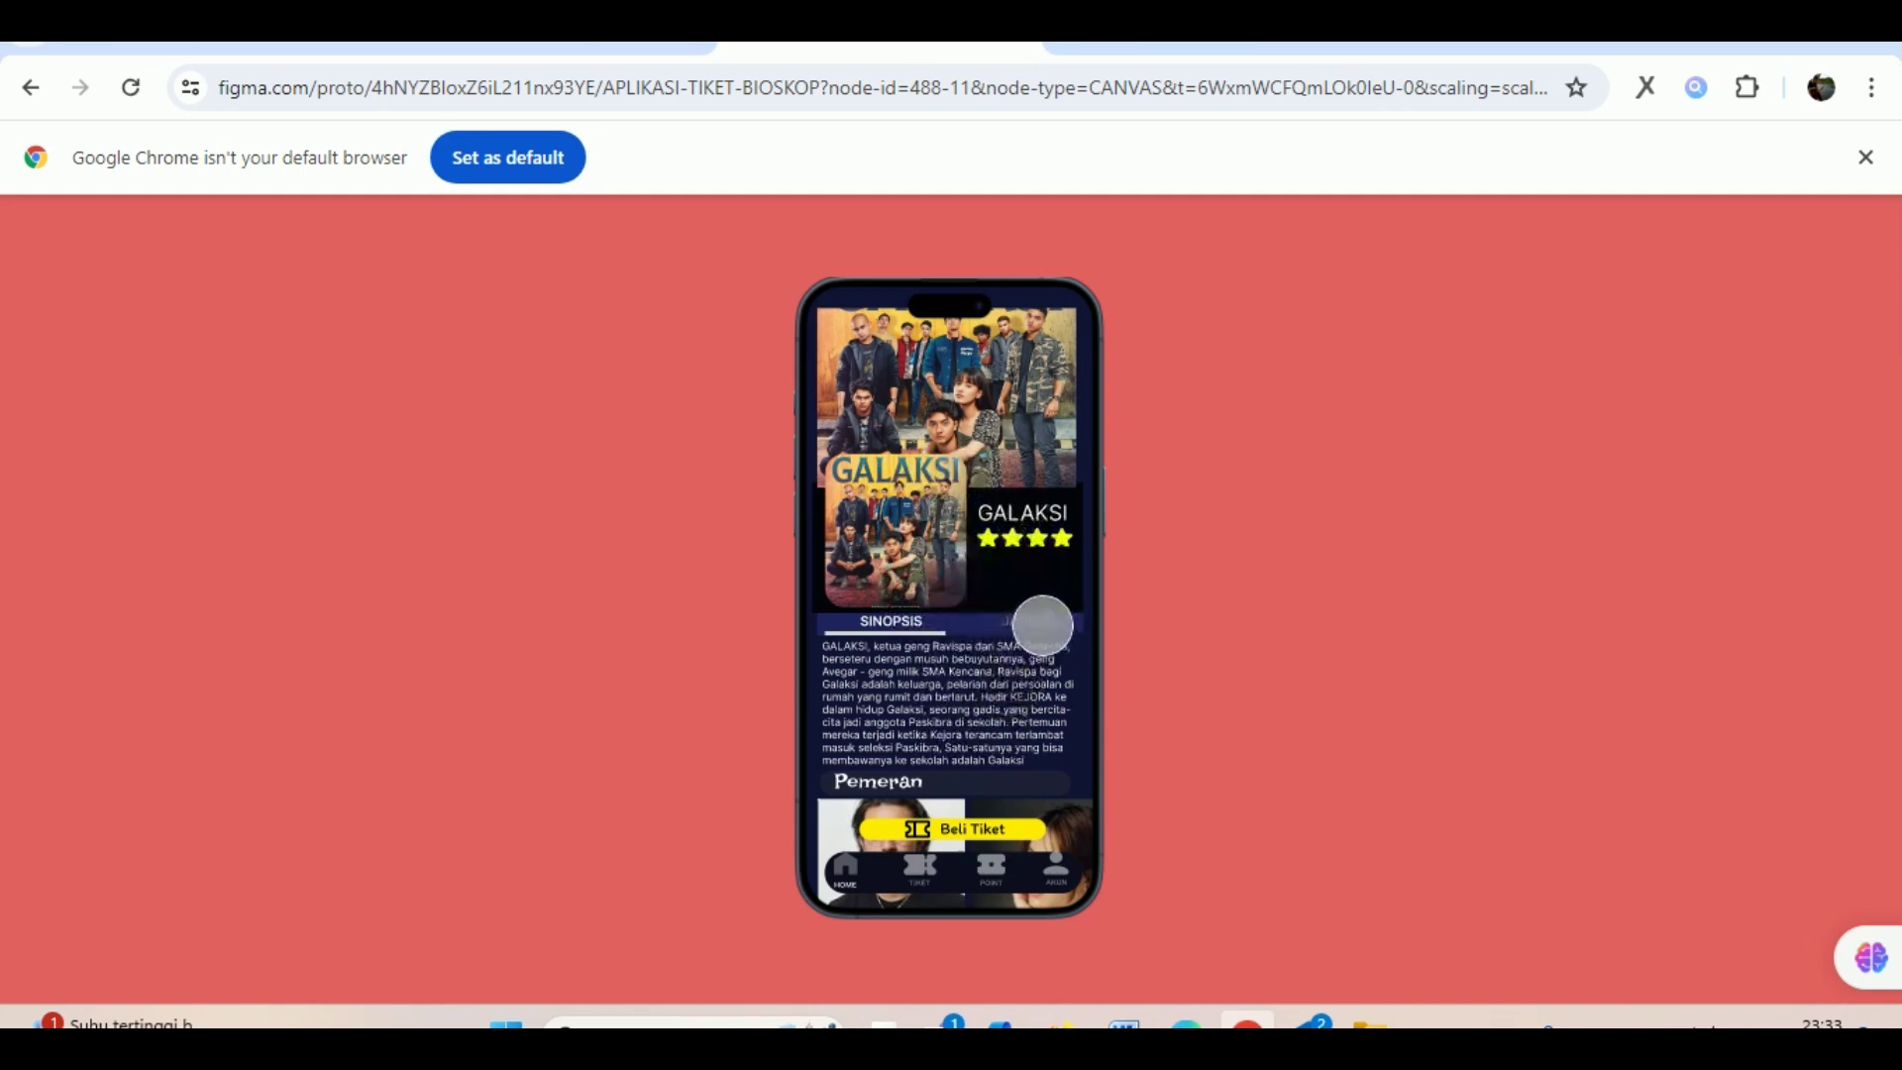
# Open the JADWAL tab, scroll through the schedule, then return to SINOPSIS.
pyautogui.click(1042, 624)
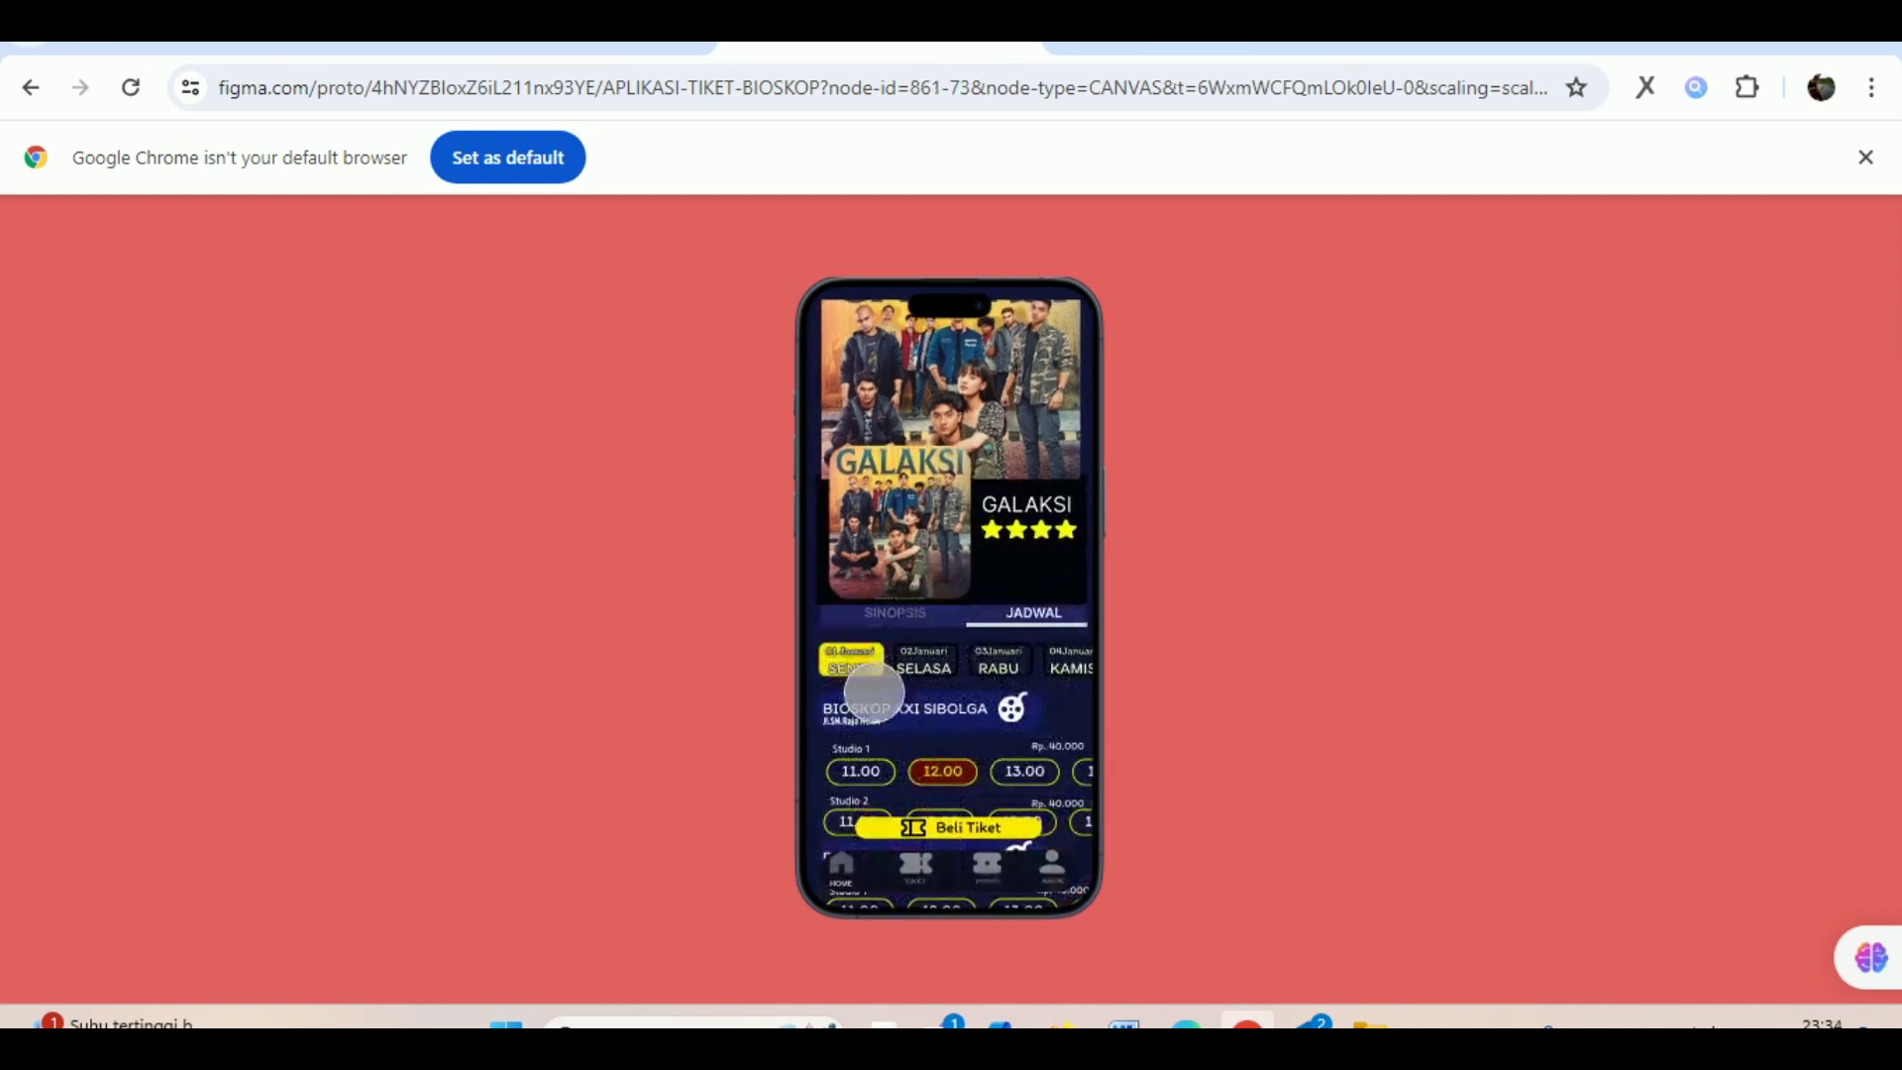
pyautogui.scroll(-5, 955, 733)
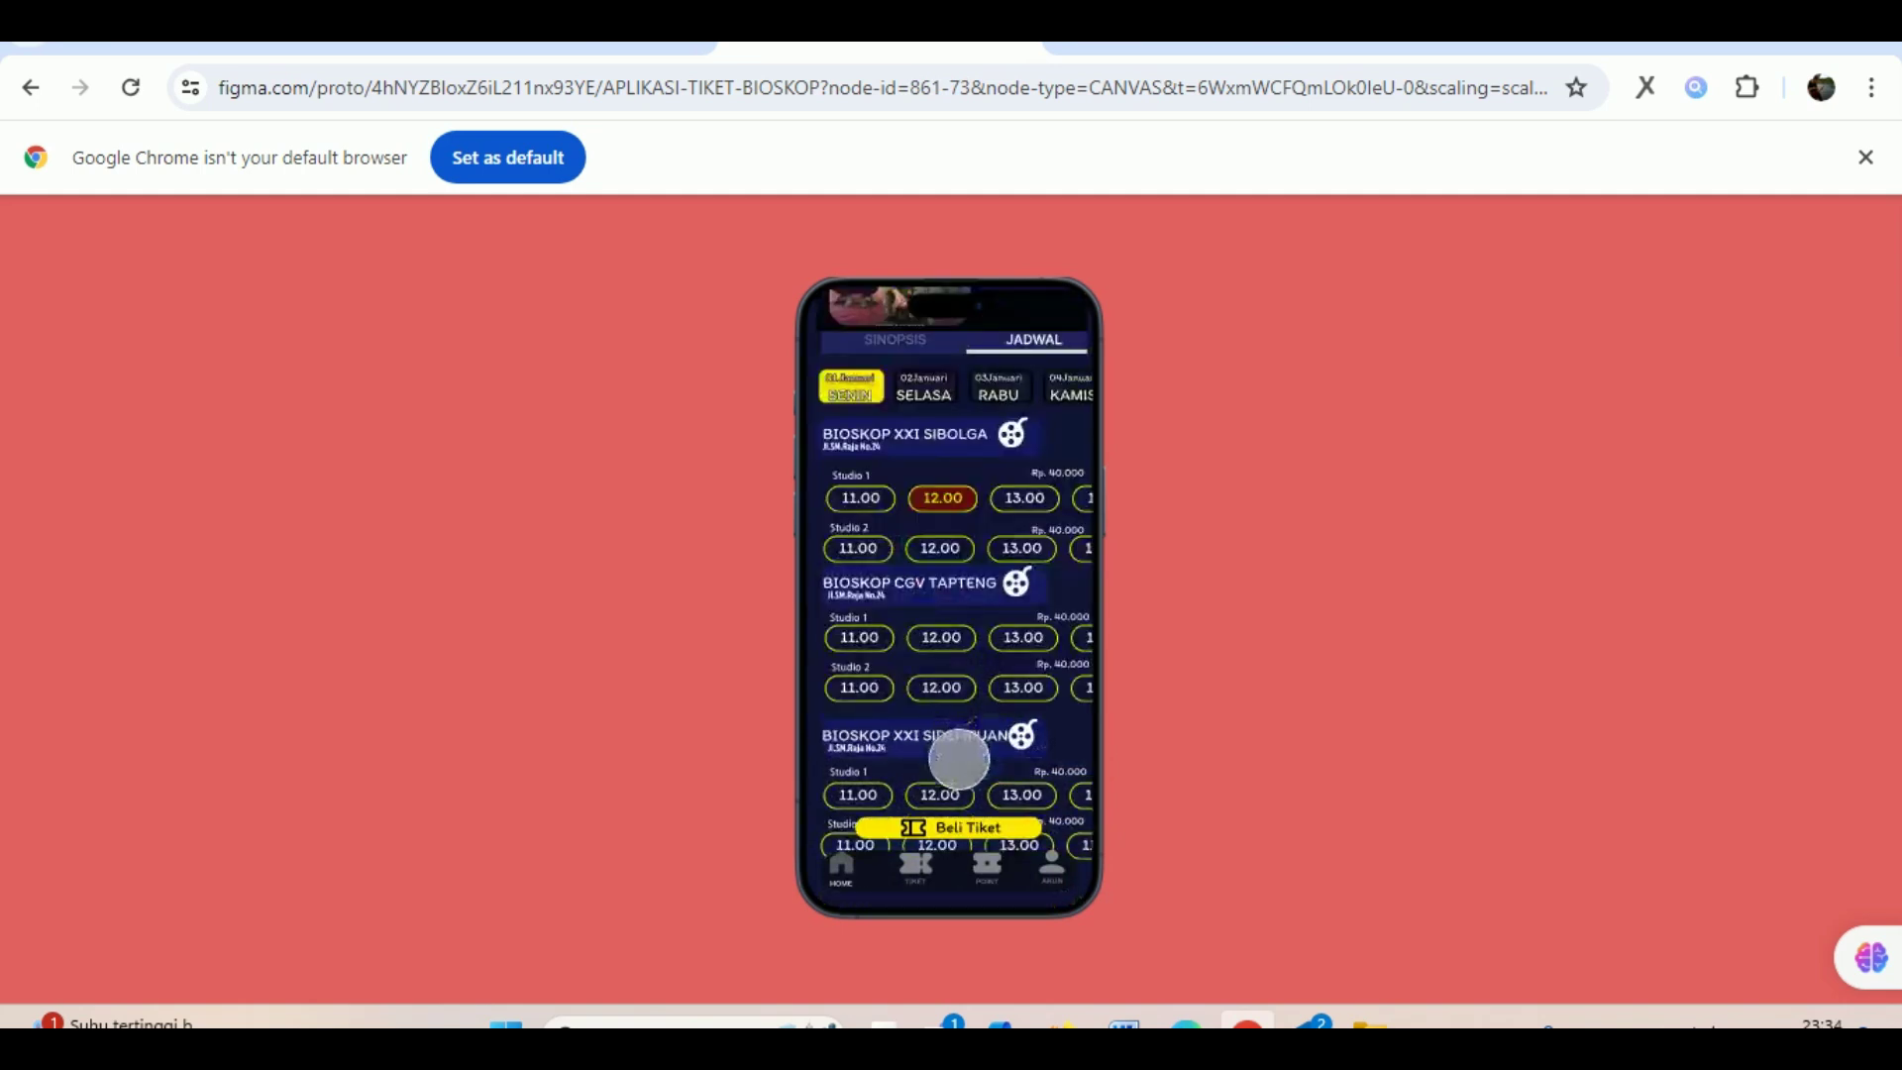
pyautogui.scroll(5, 991, 742)
pyautogui.hscroll(1, 1042, 761)
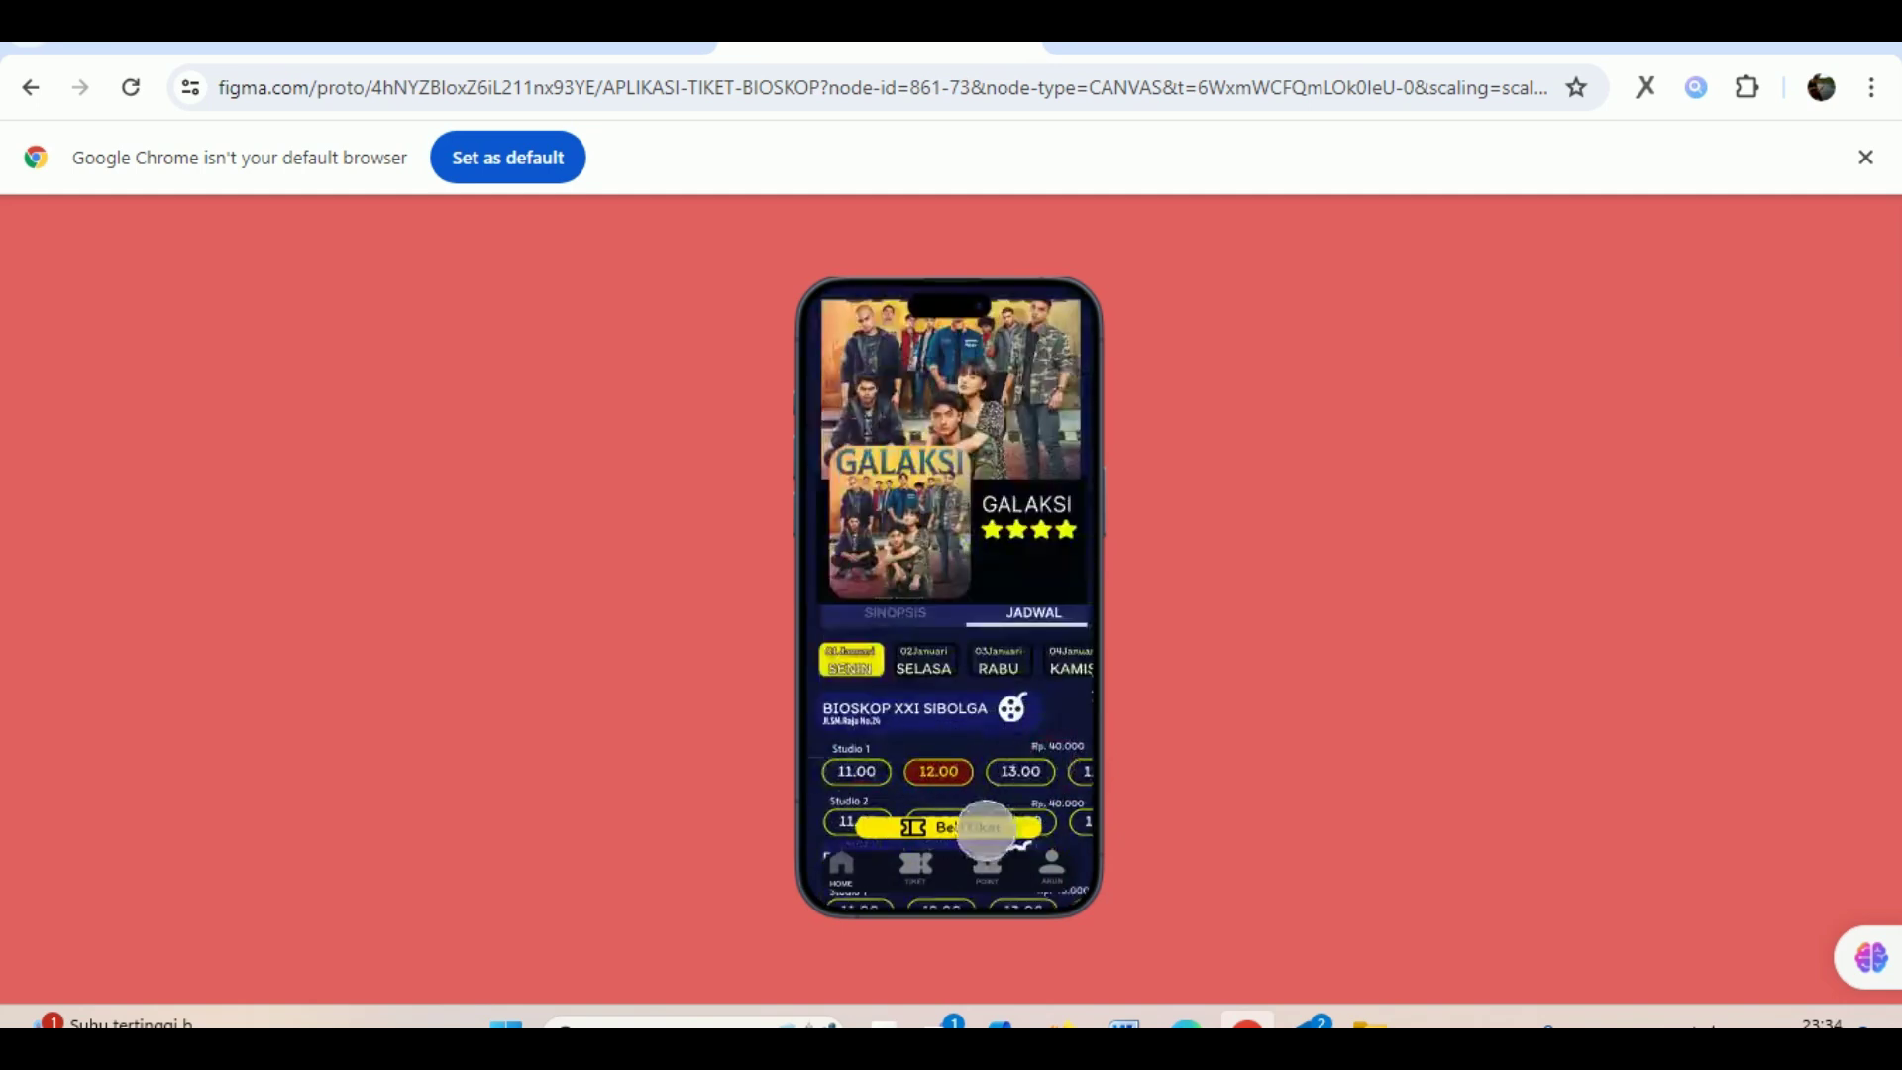
pyautogui.scroll(-3, 984, 836)
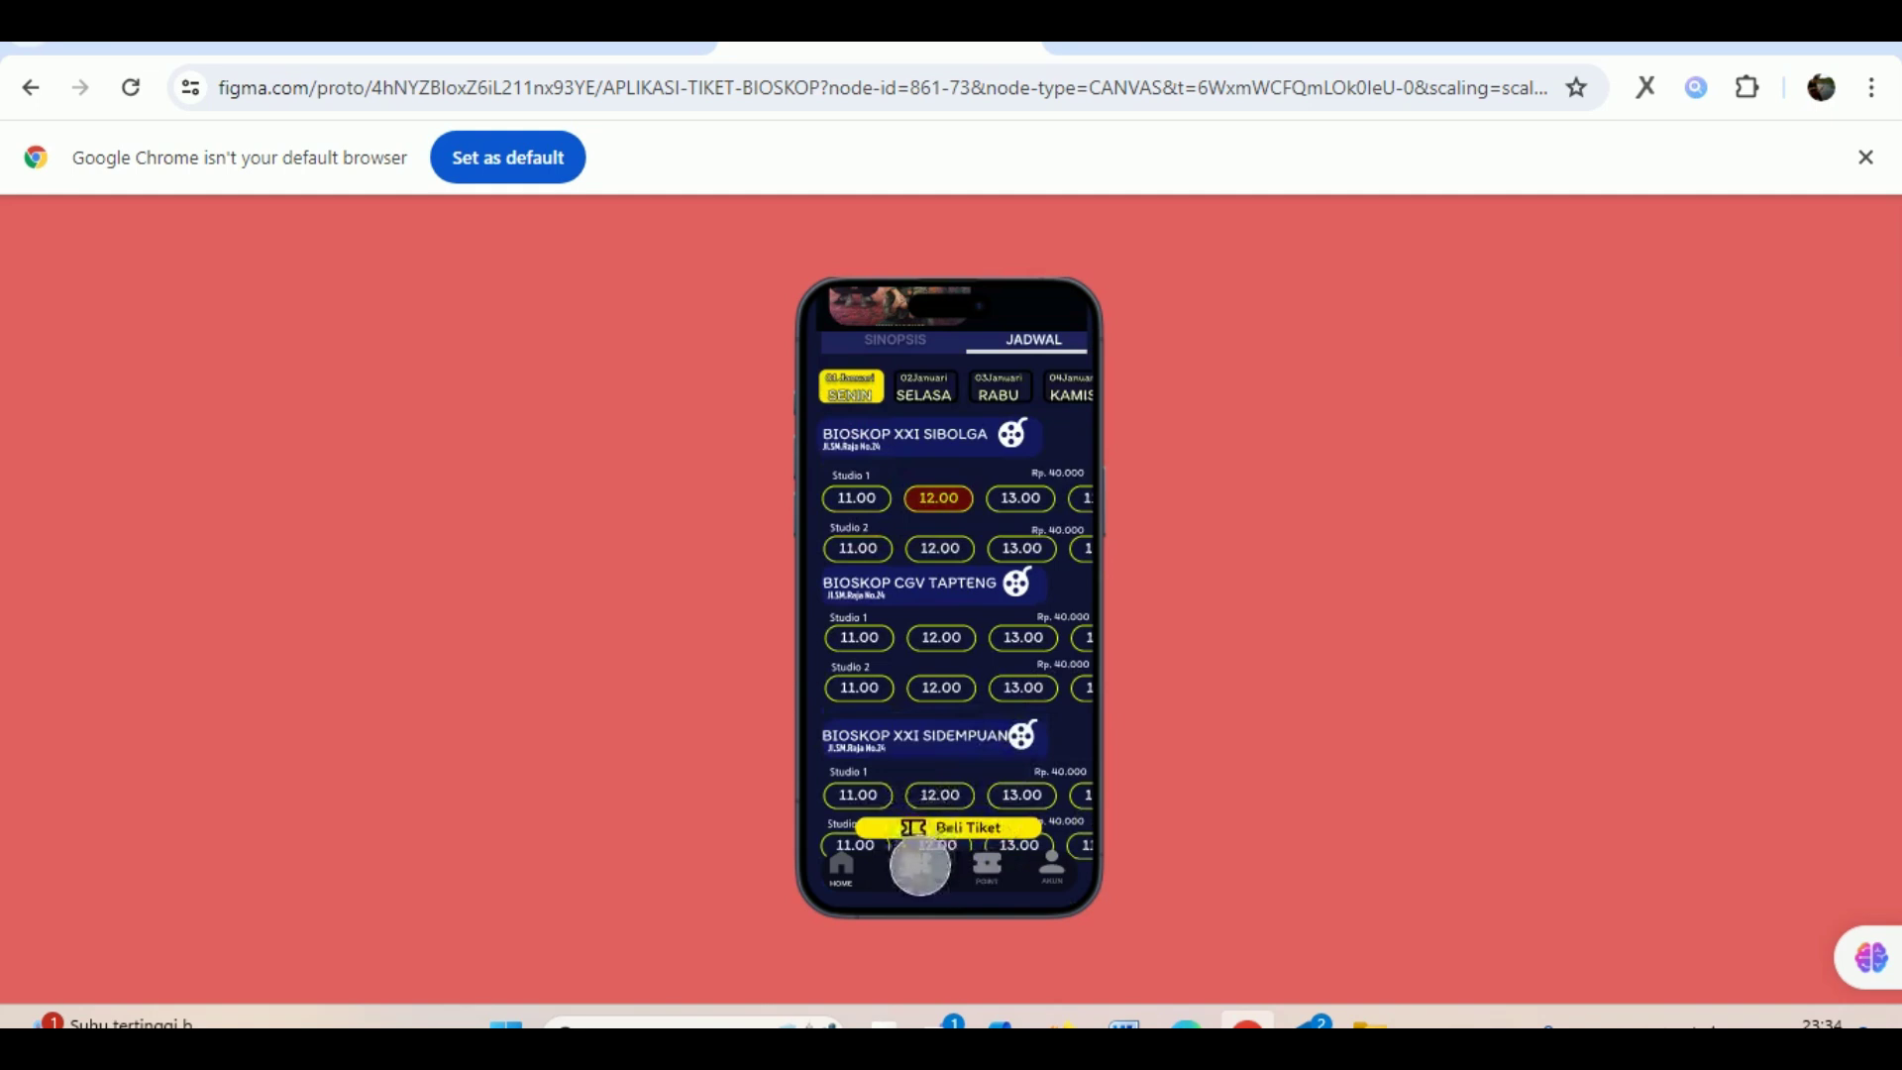
pyautogui.scroll(3, 946, 729)
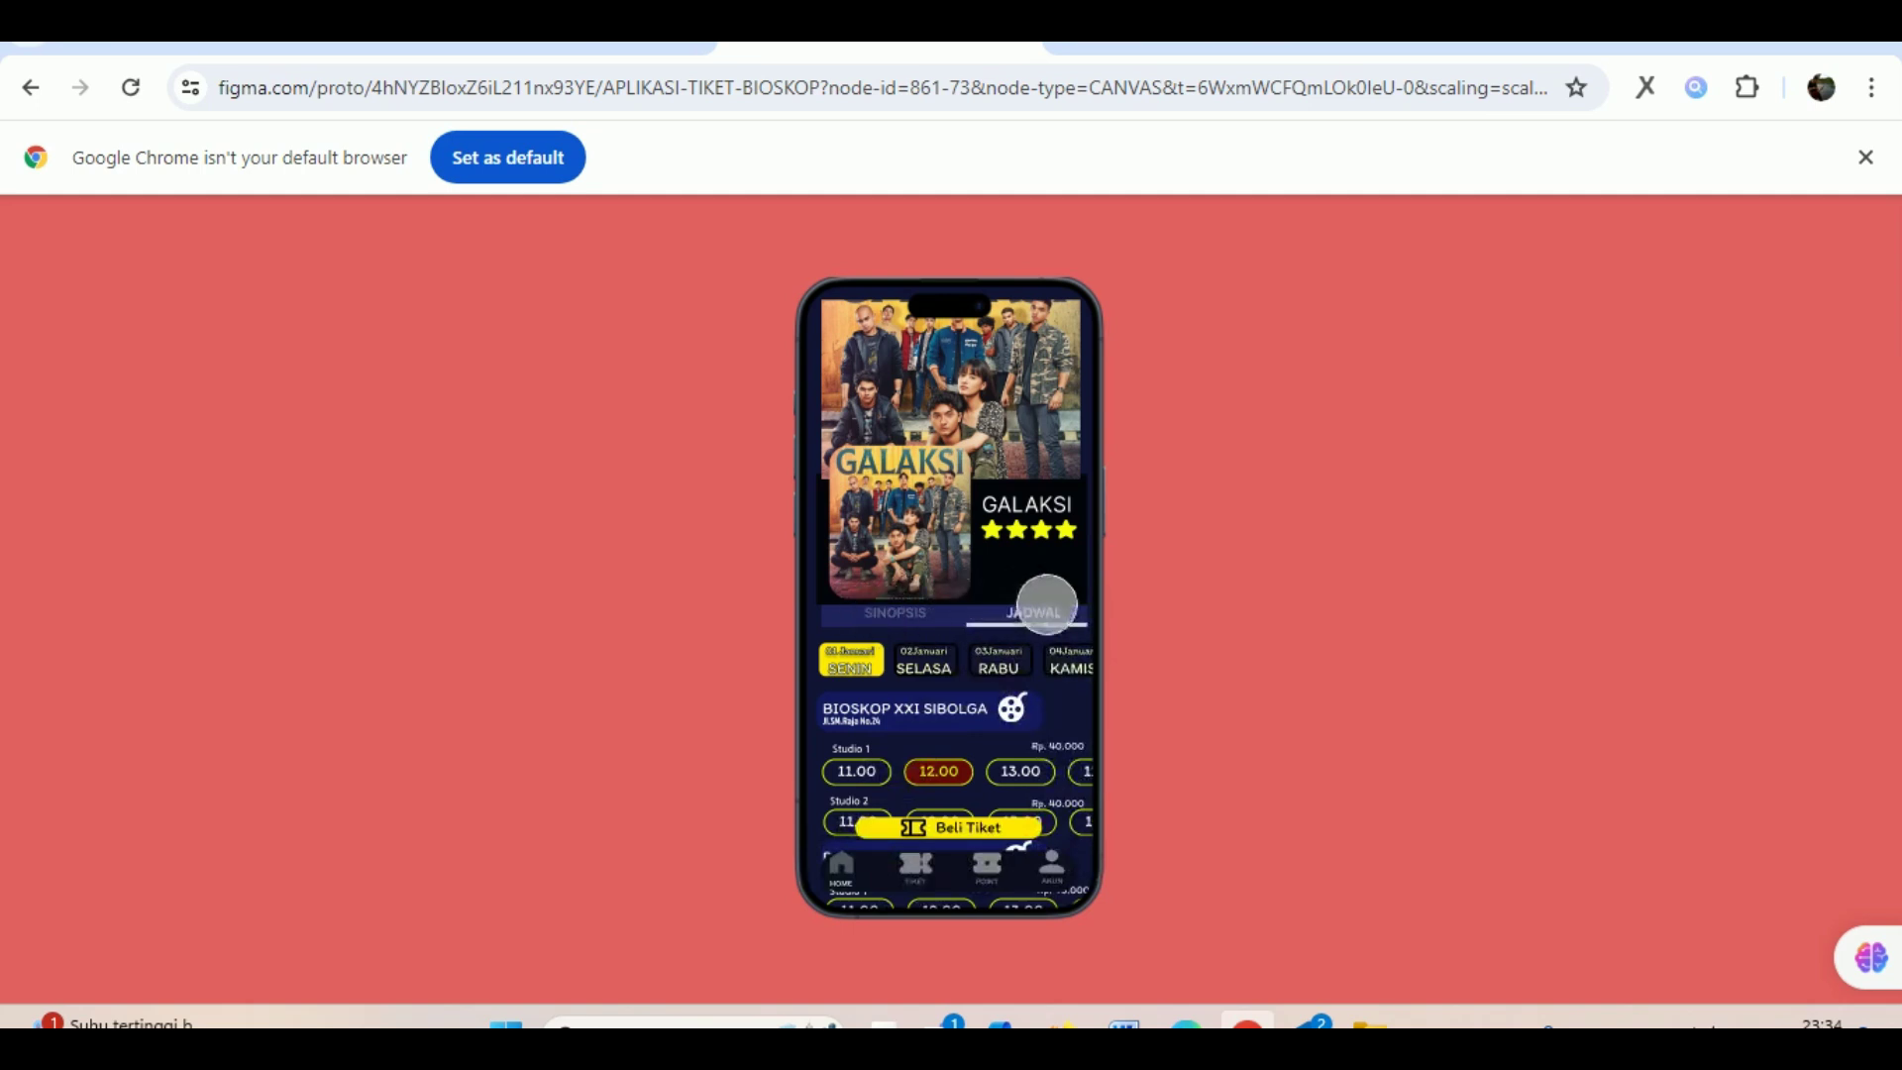
pyautogui.click(896, 617)
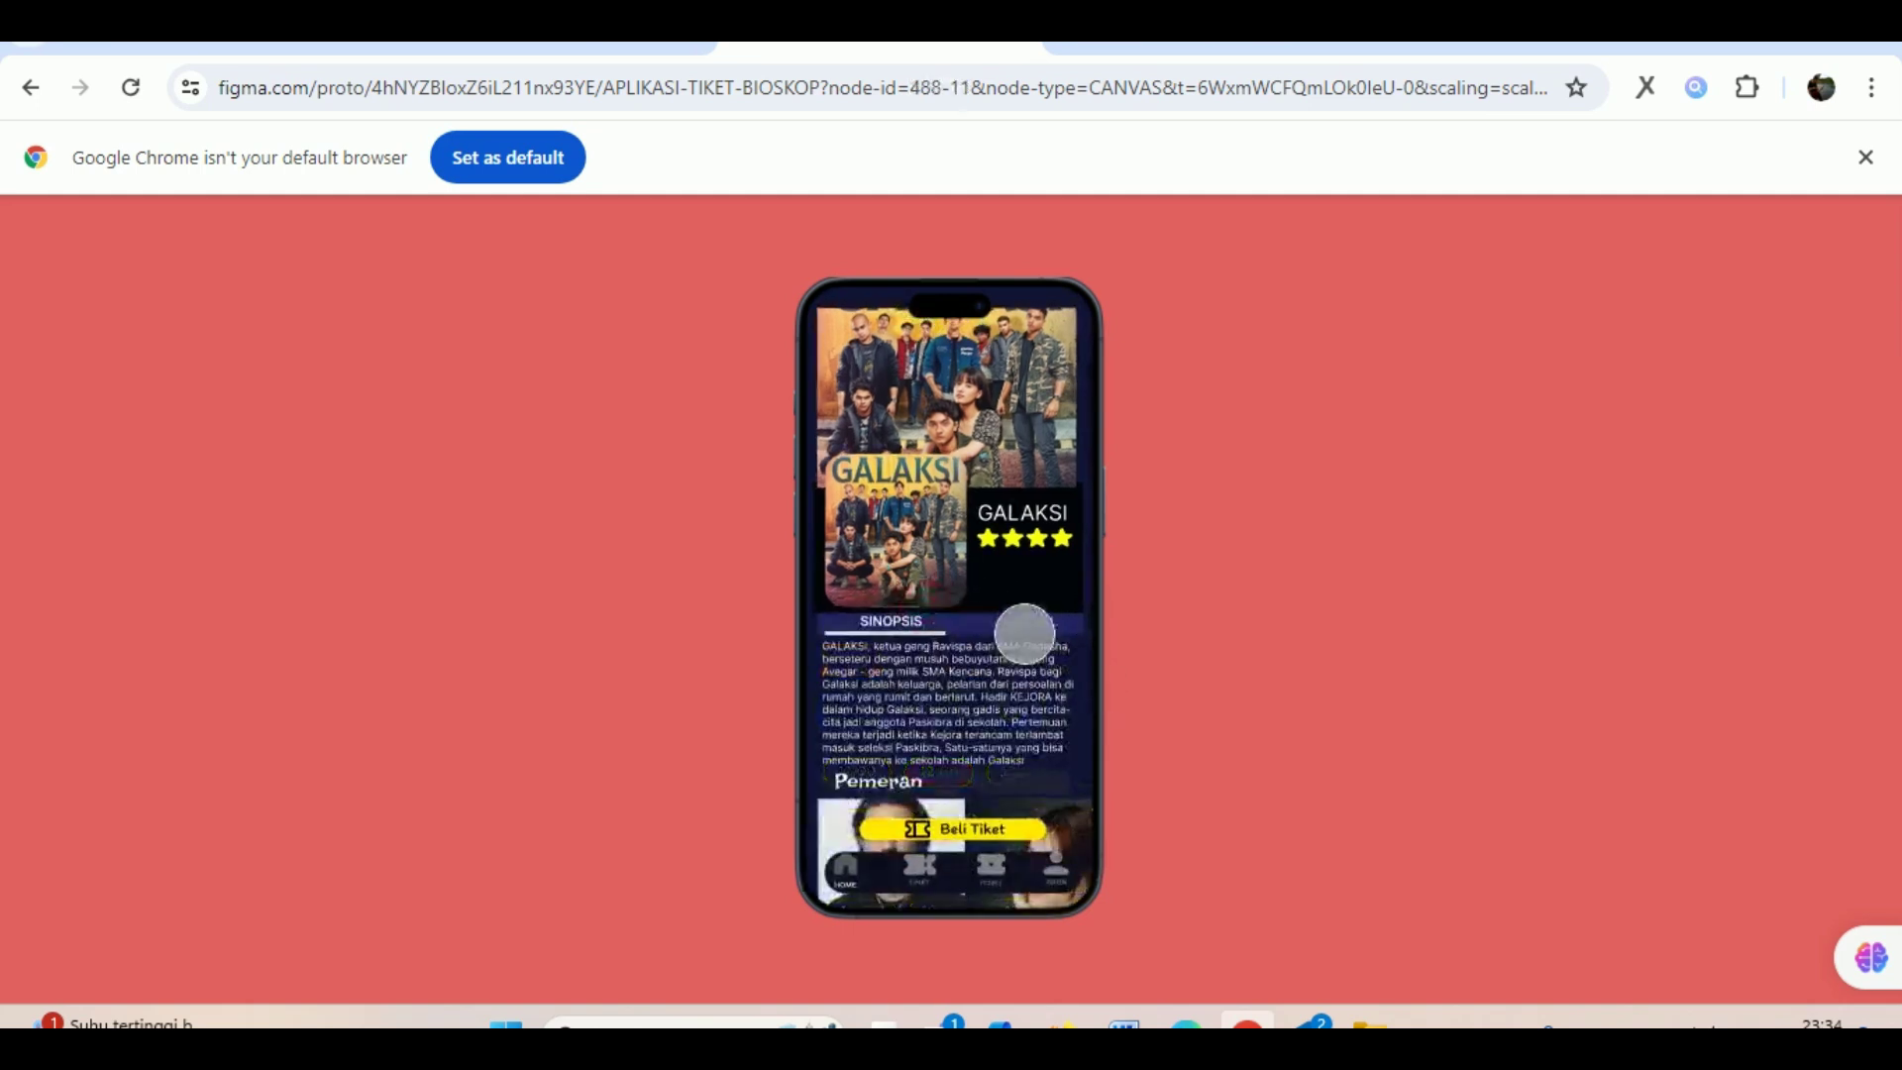
# Toggle repeatedly between SINOPSIS and JADWAL to test the tab links.
pyautogui.click(1028, 624)
pyautogui.click(908, 616)
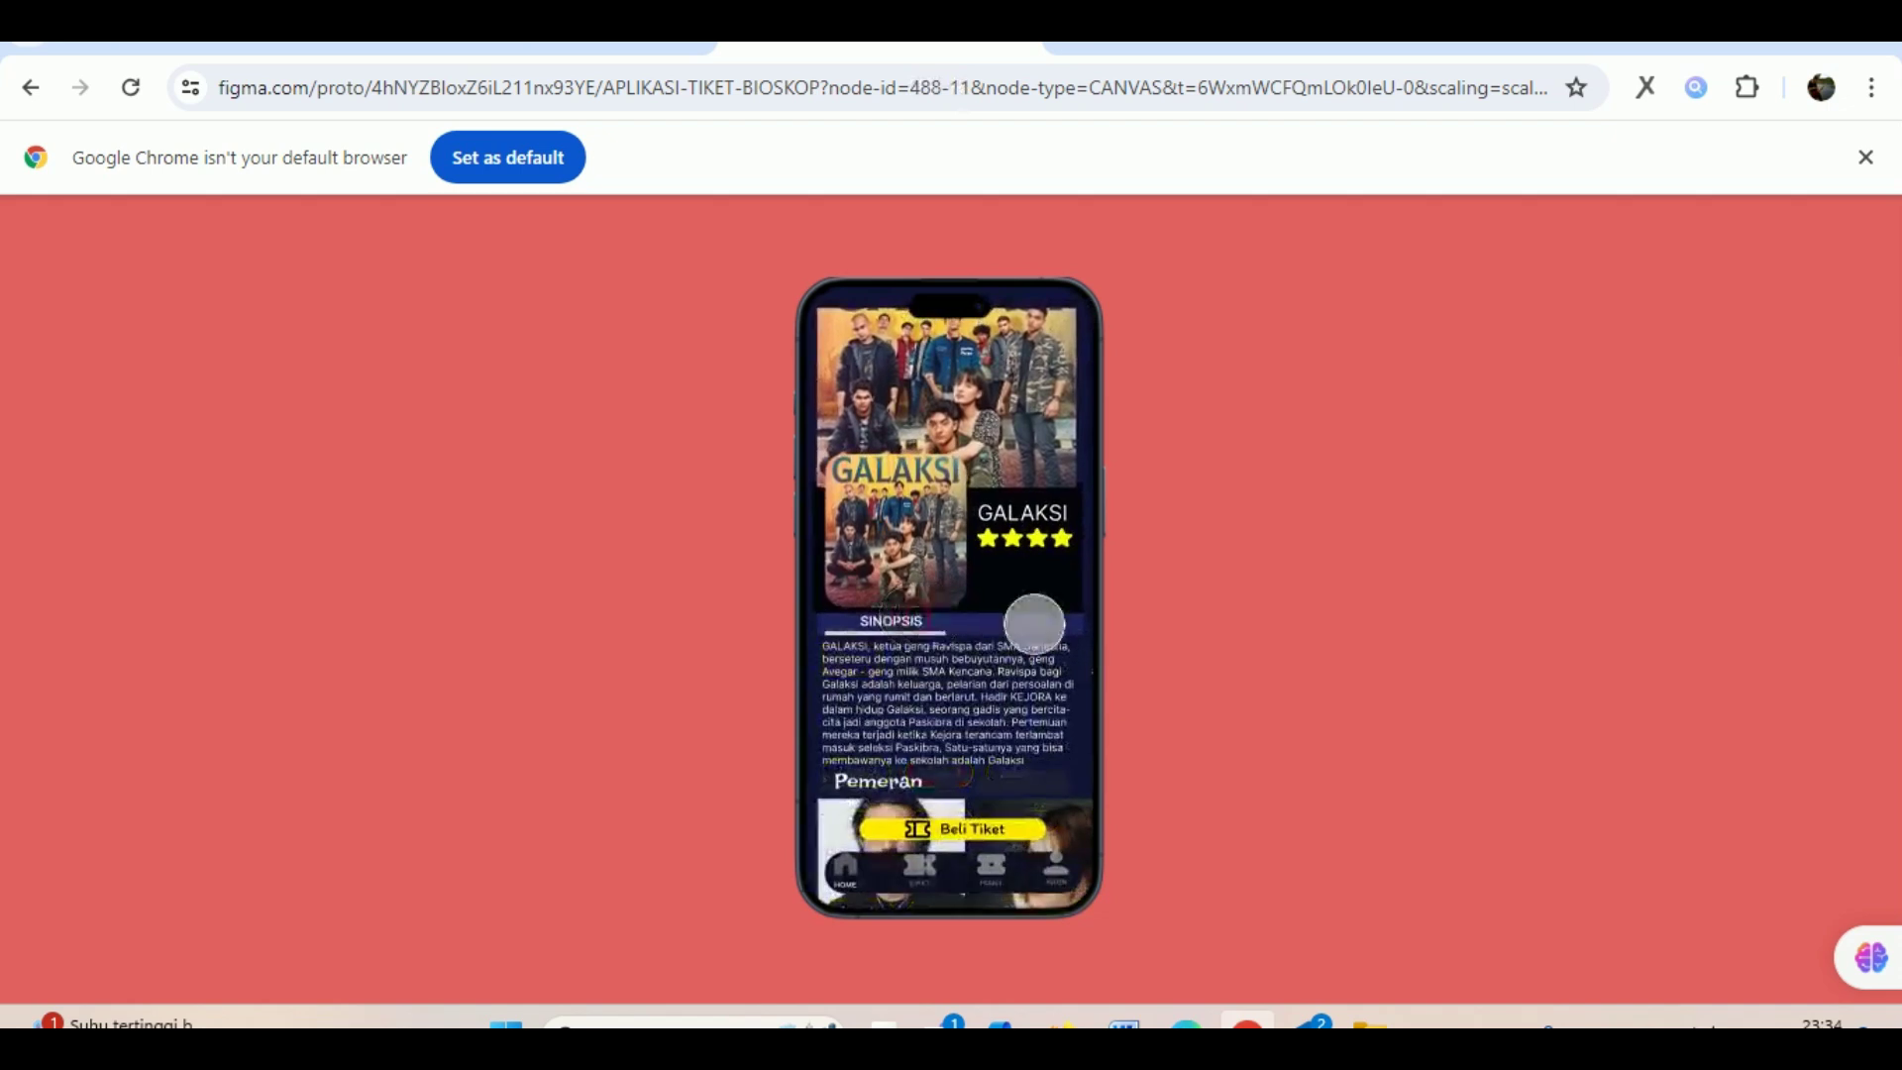
pyautogui.click(1033, 624)
pyautogui.click(896, 616)
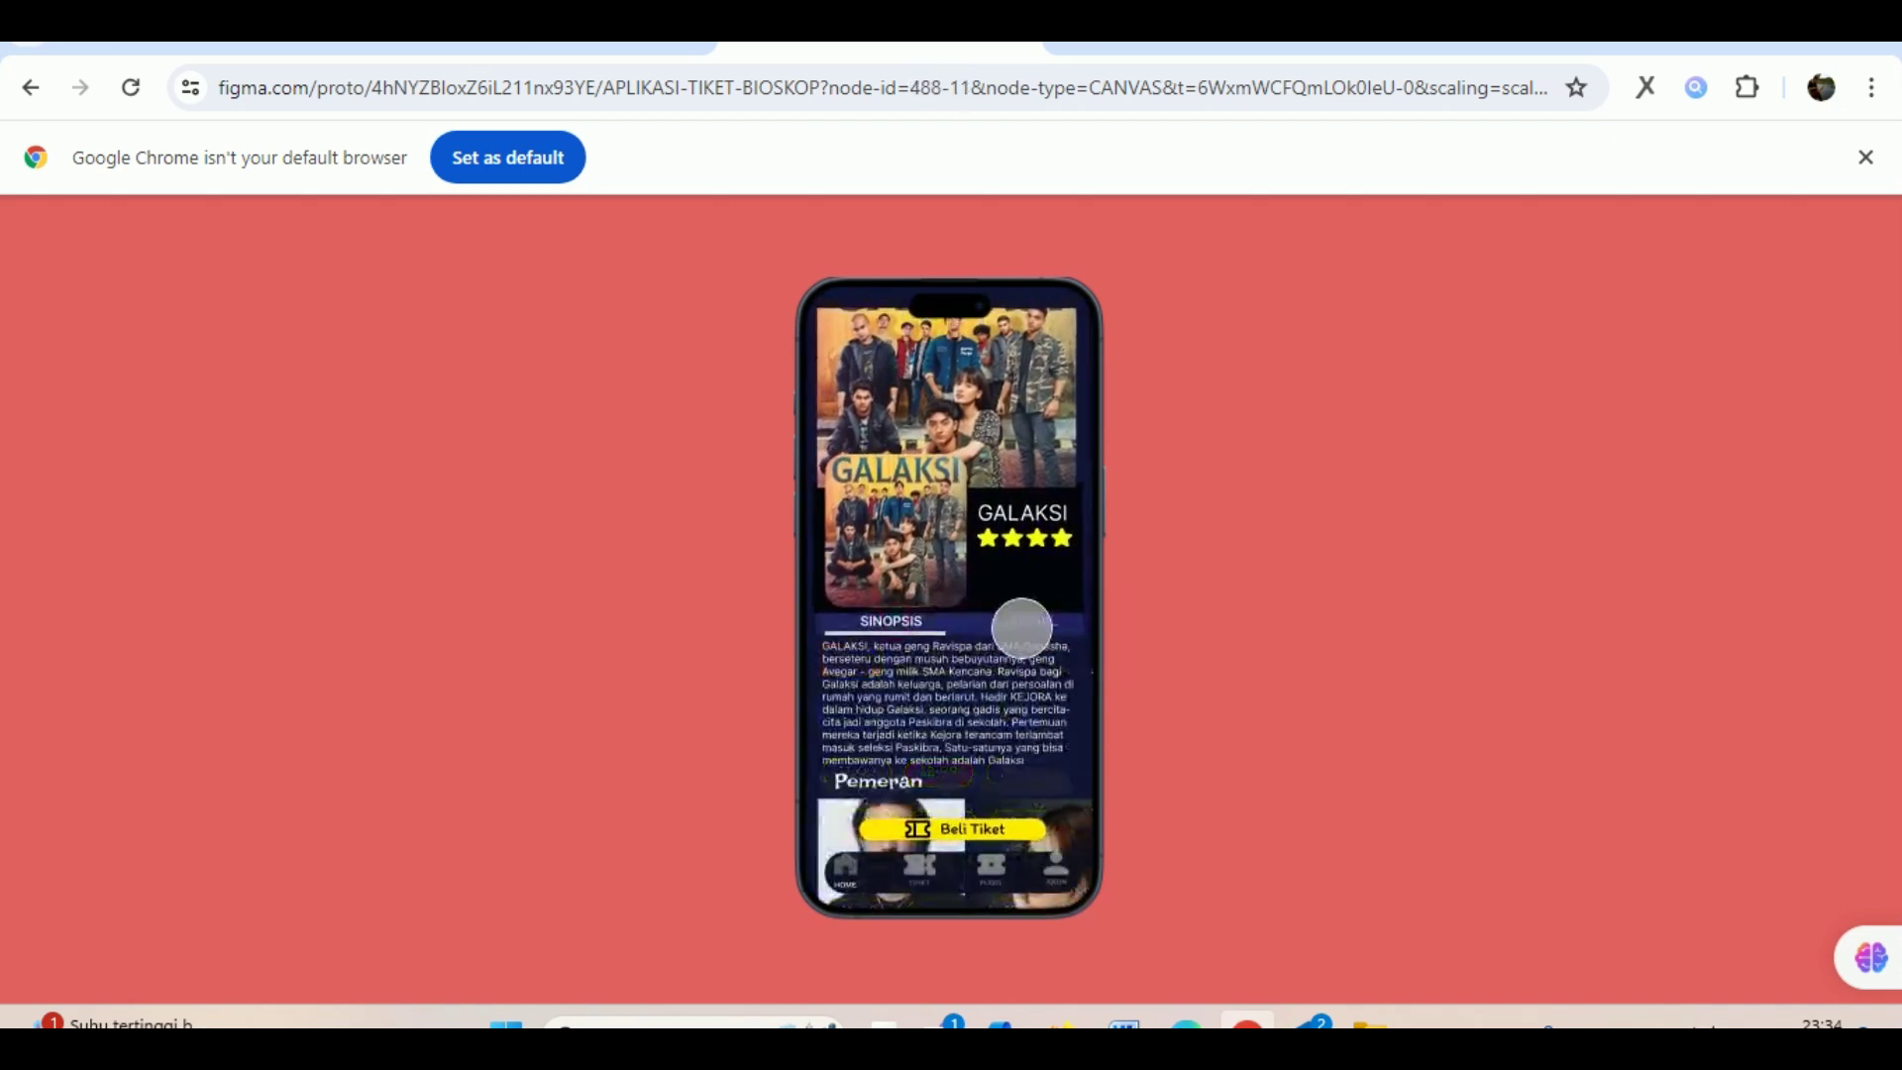
pyautogui.click(1020, 626)
pyautogui.click(875, 620)
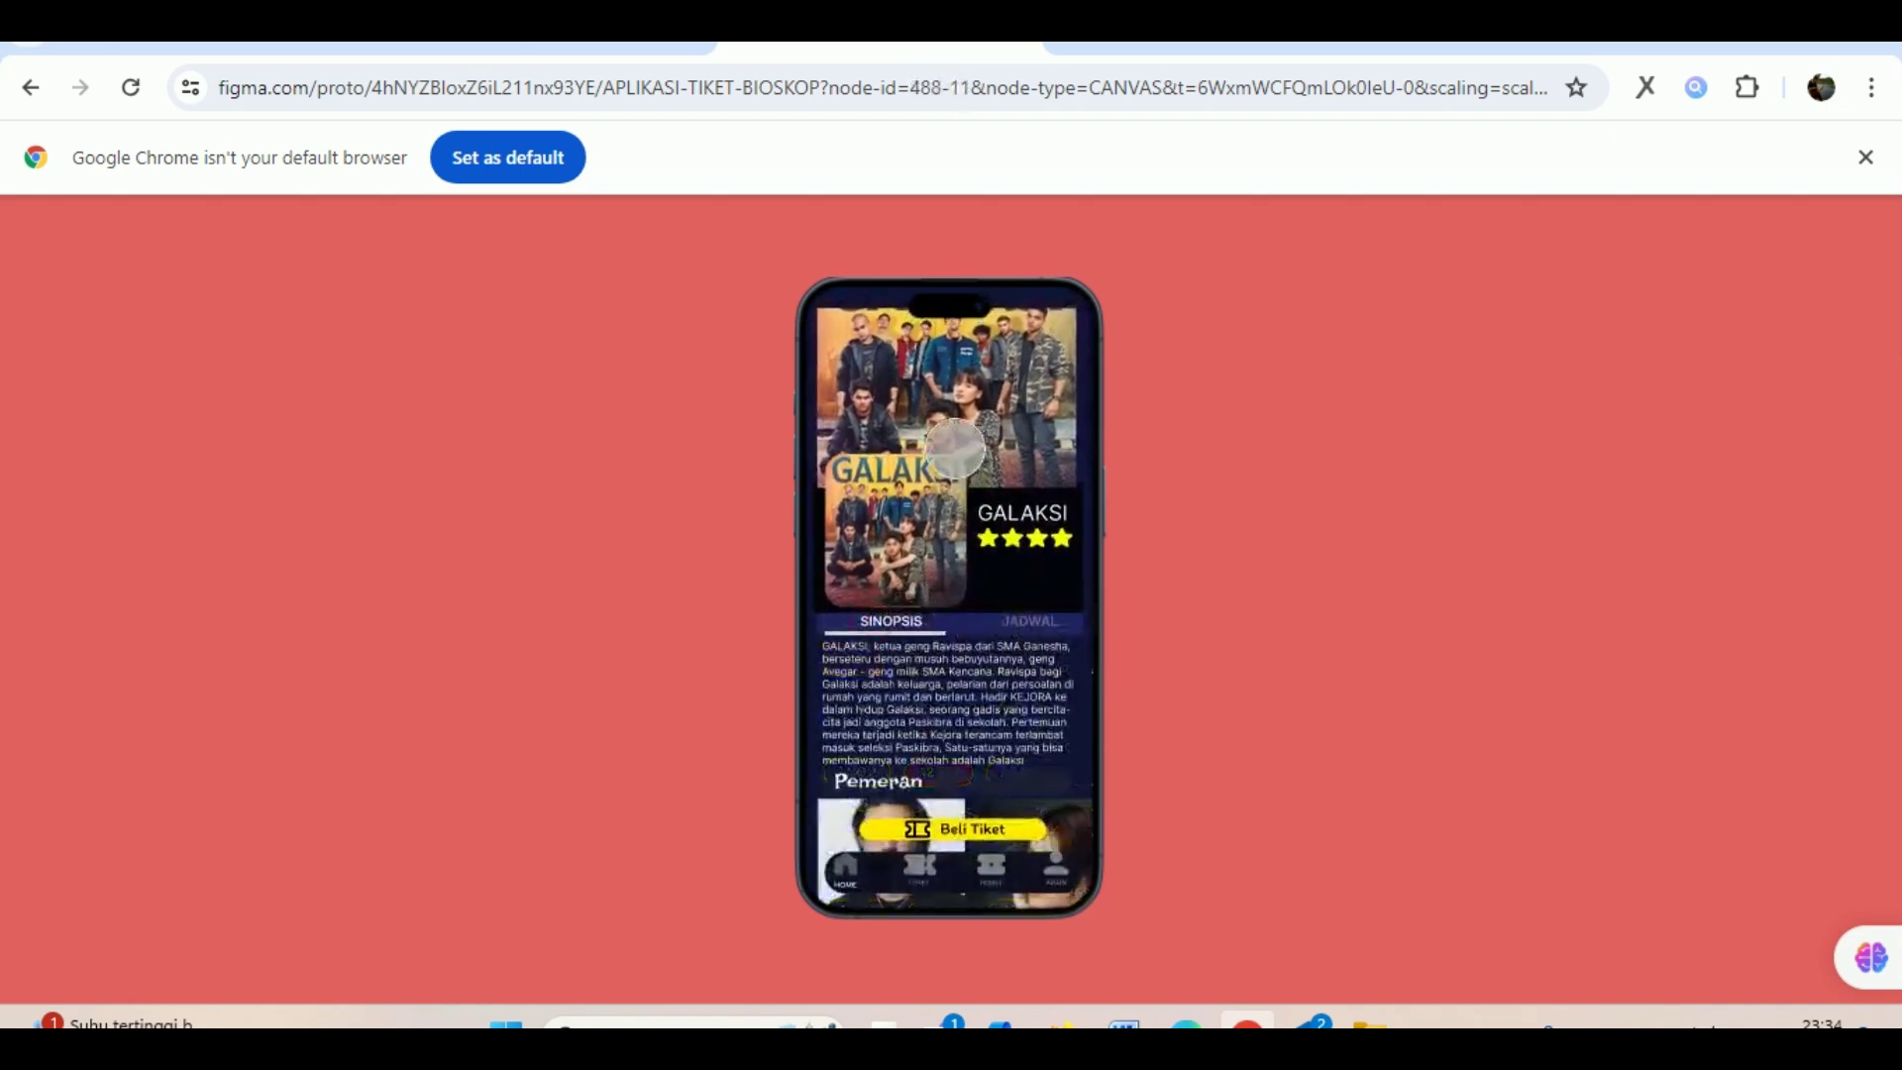
pyautogui.click(1037, 599)
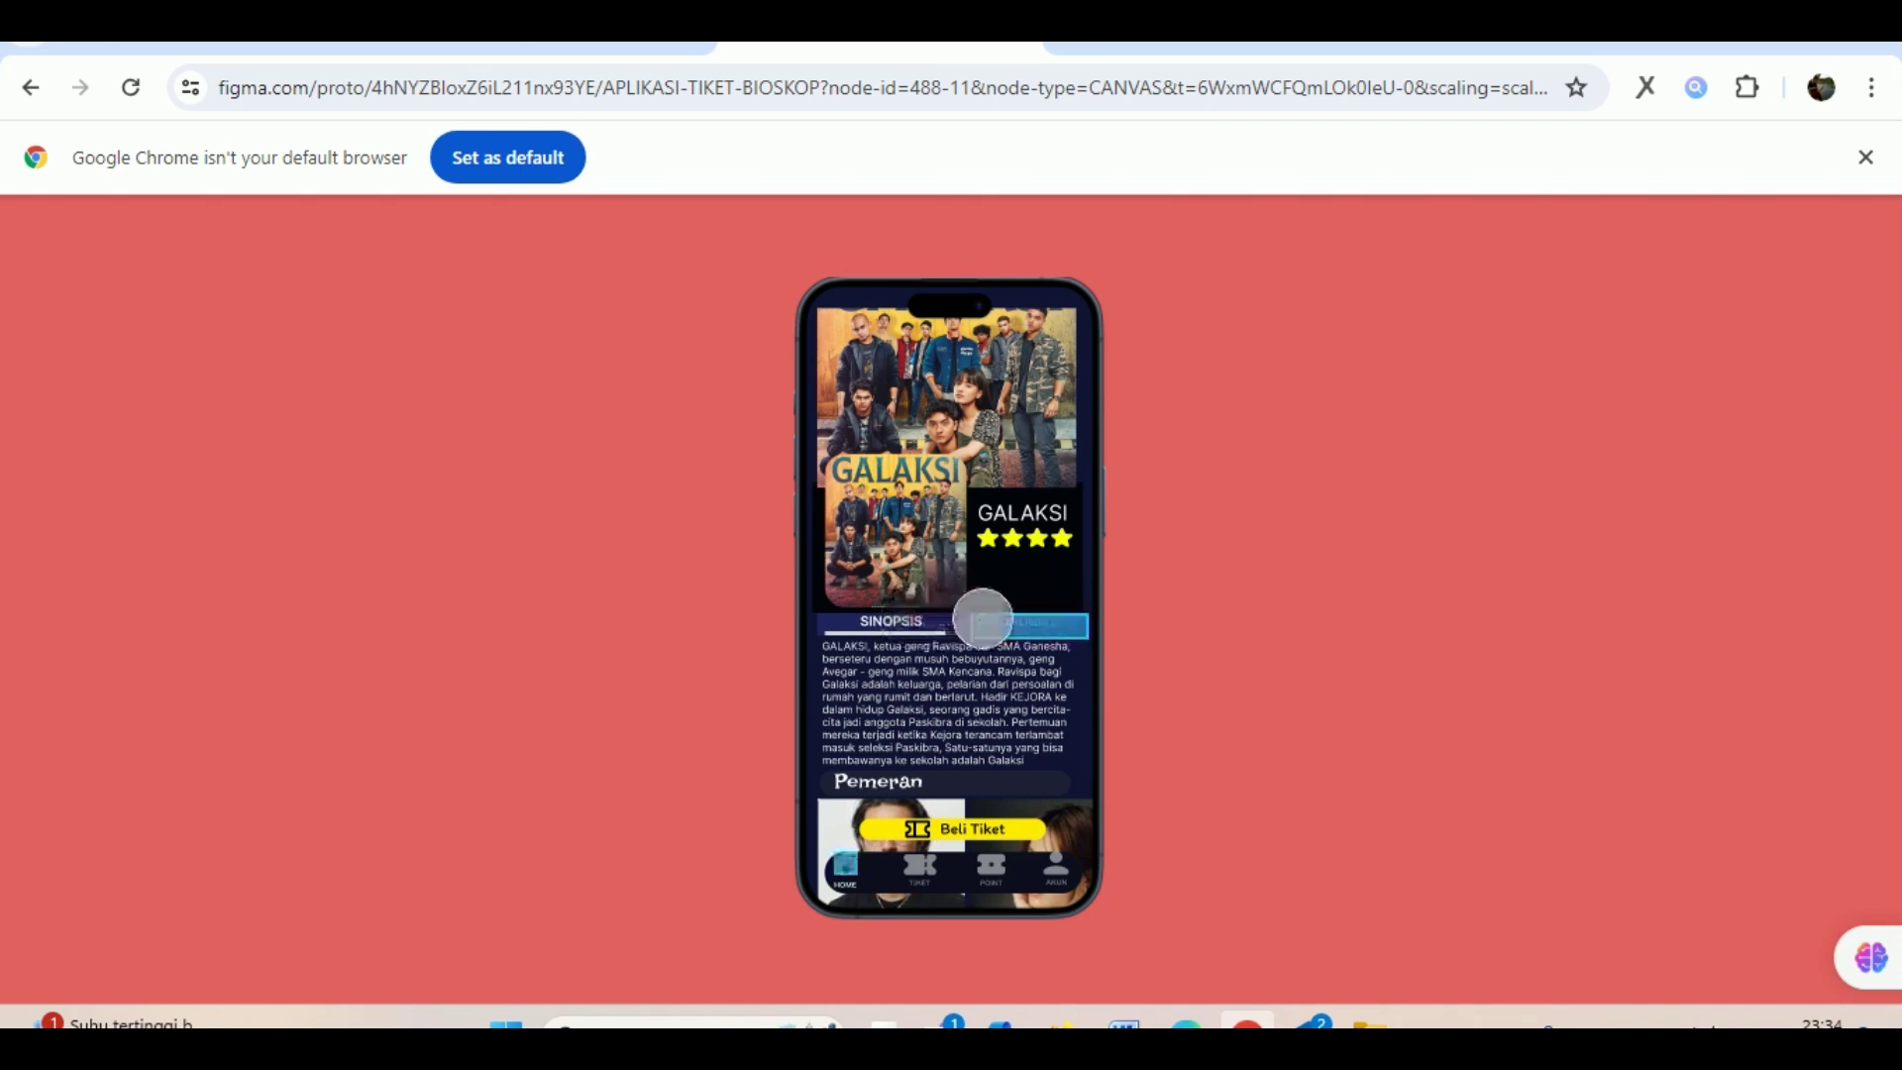
pyautogui.click(1010, 624)
# Finish on JADWAL, return to the home screen, and close the preview.
pyautogui.click(901, 619)
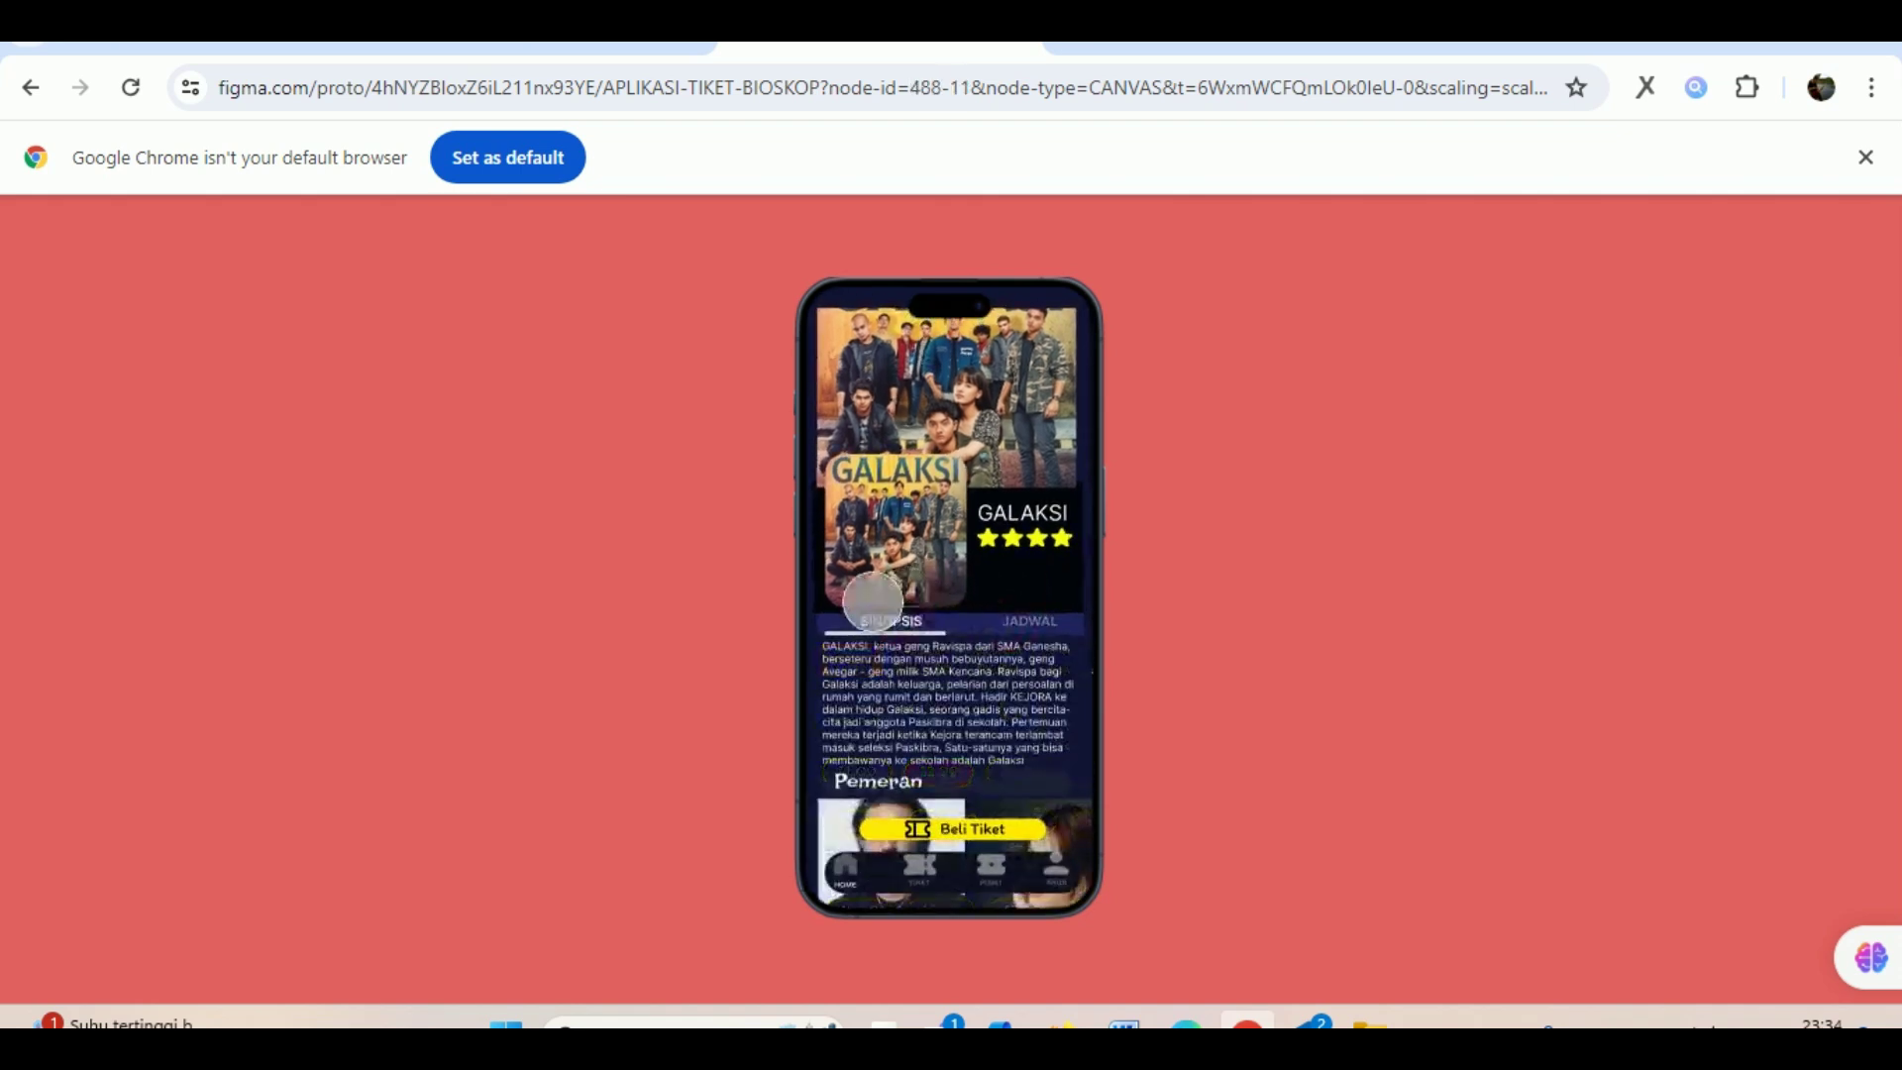
pyautogui.click(1031, 624)
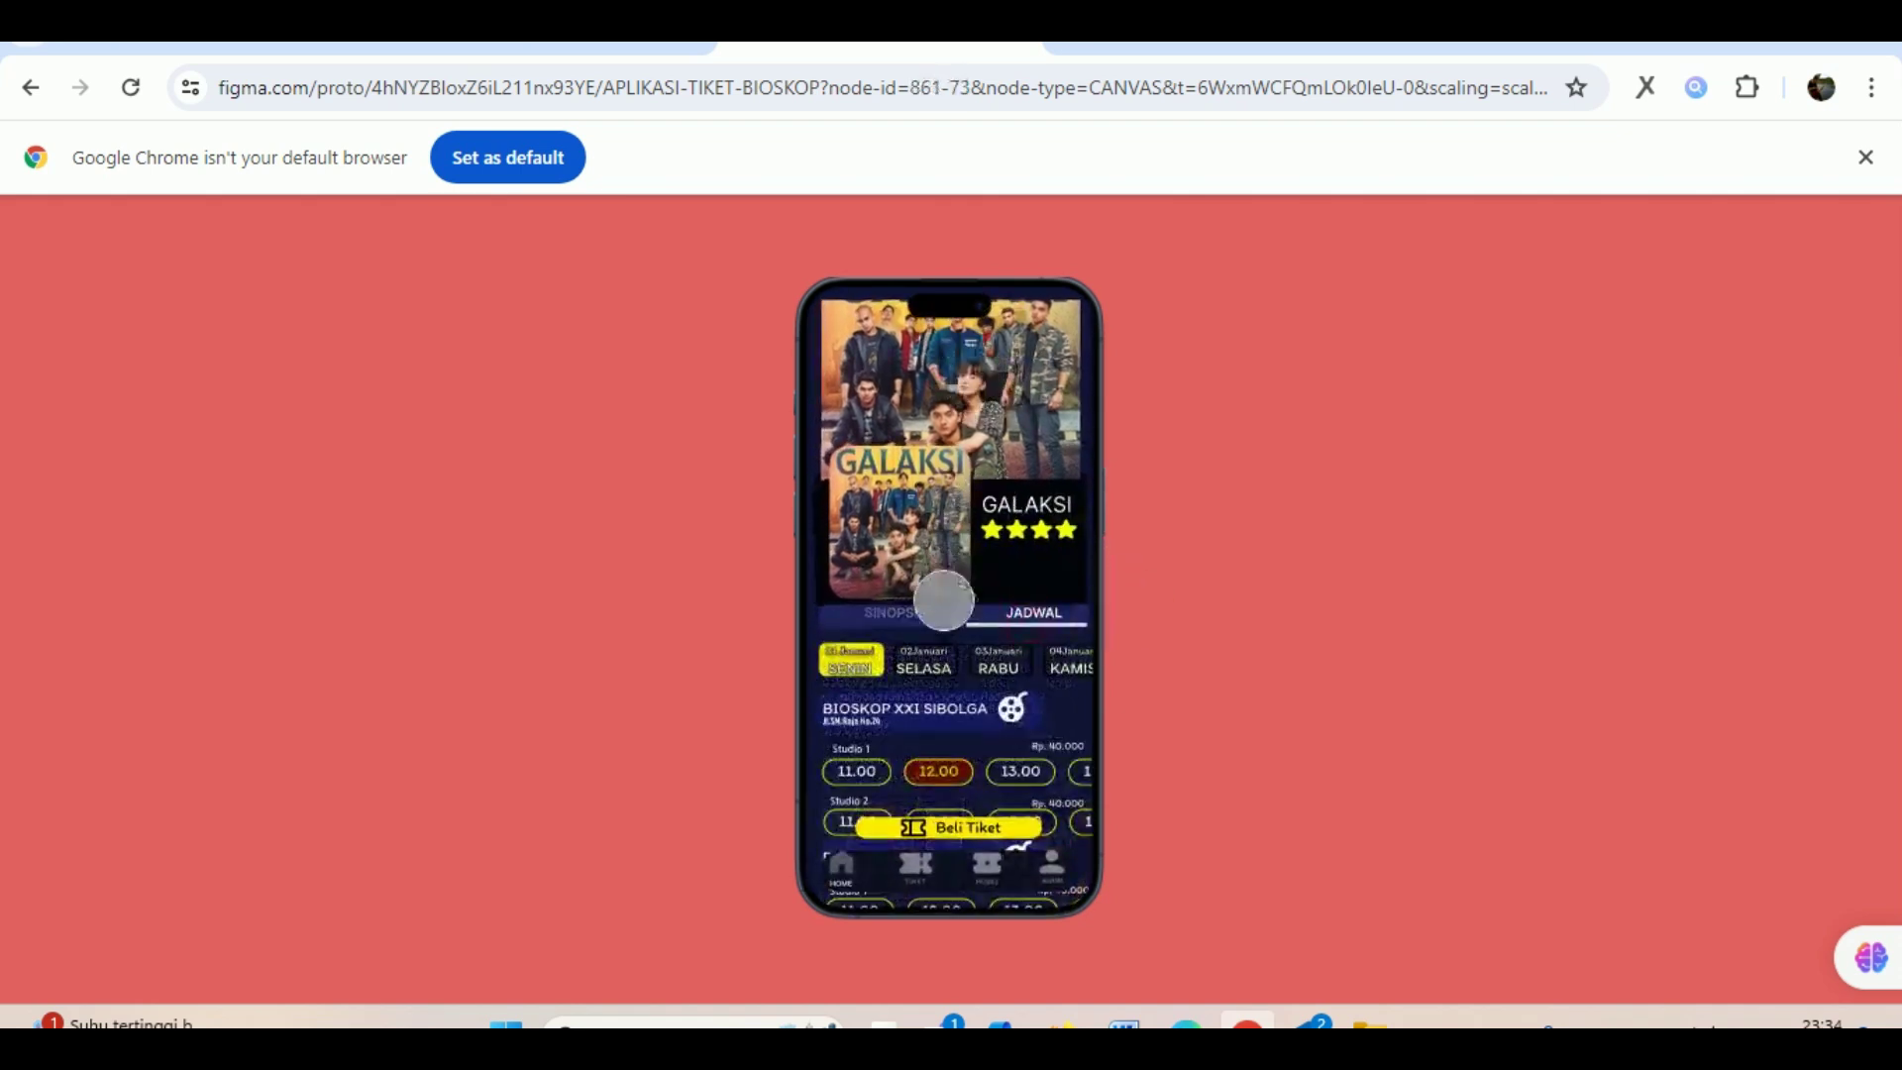
pyautogui.click(897, 608)
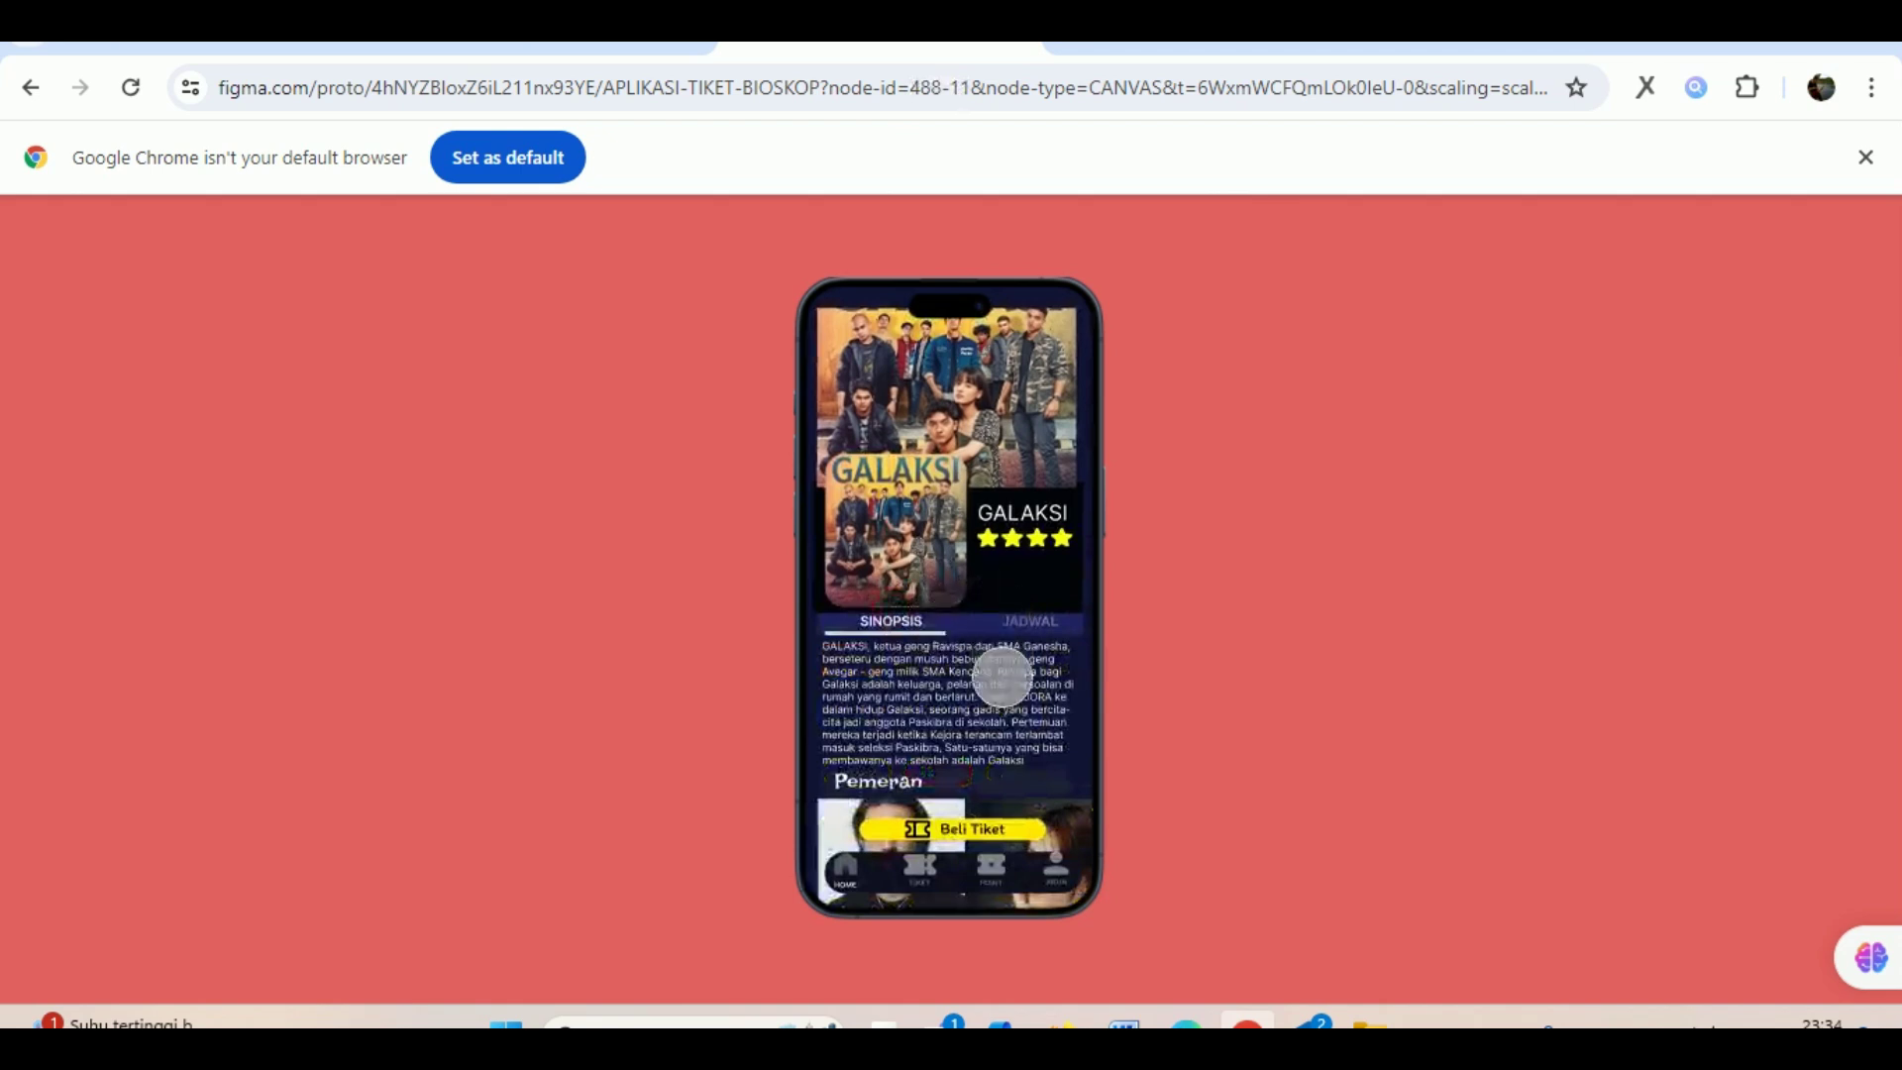
pyautogui.click(1025, 624)
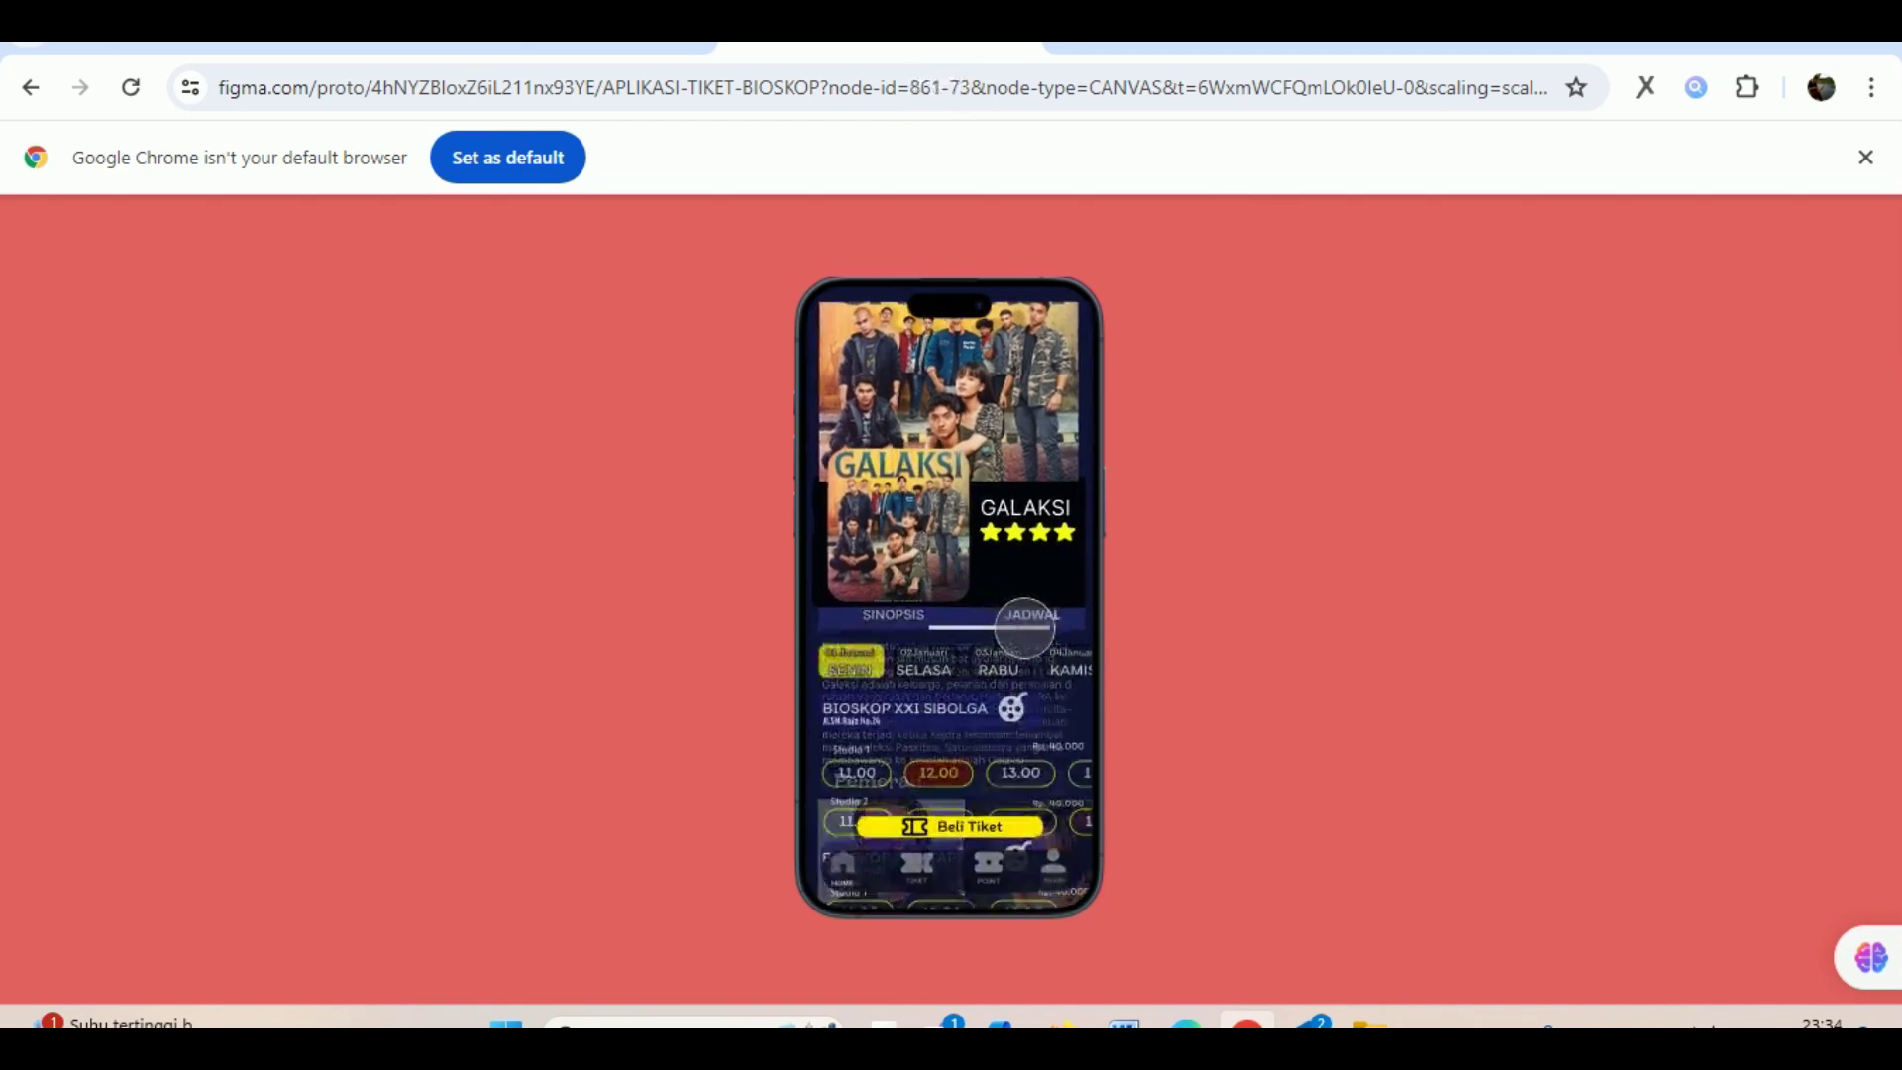
pyautogui.click(842, 872)
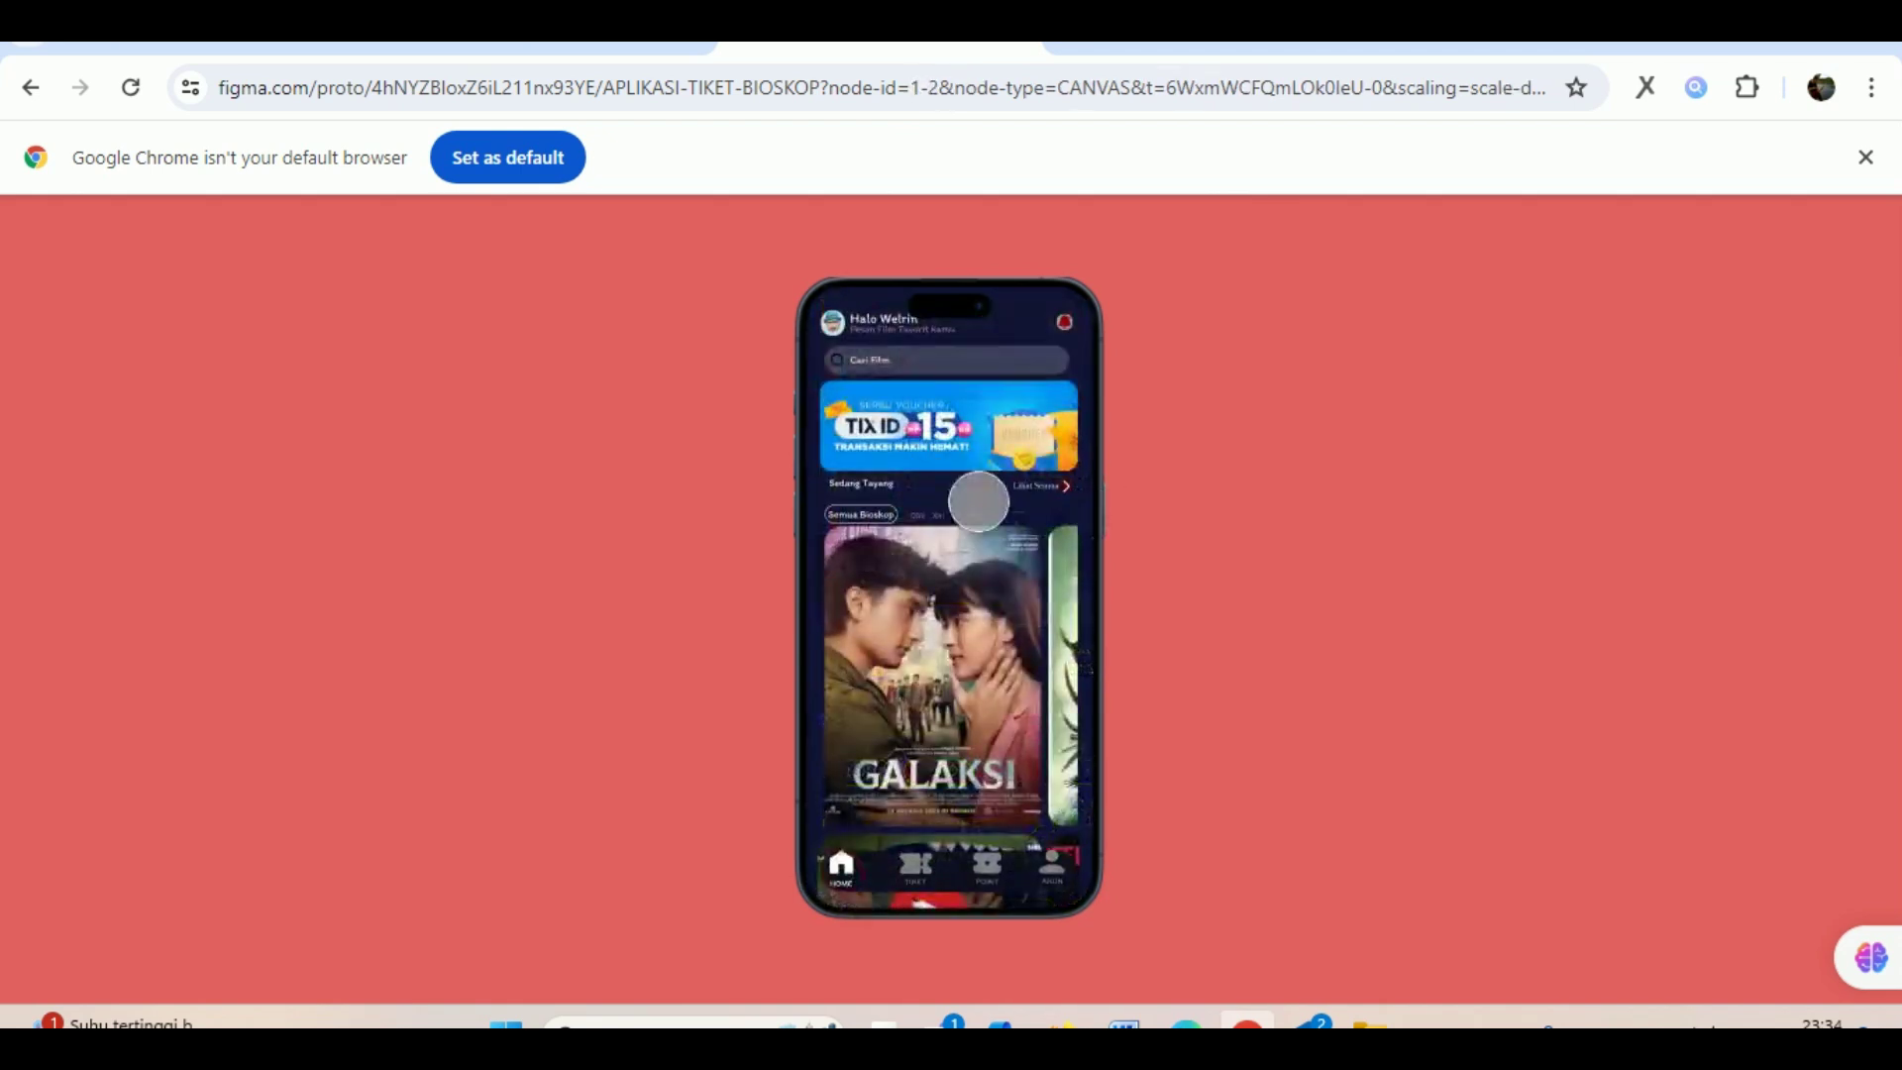
pyautogui.click(1023, 44)
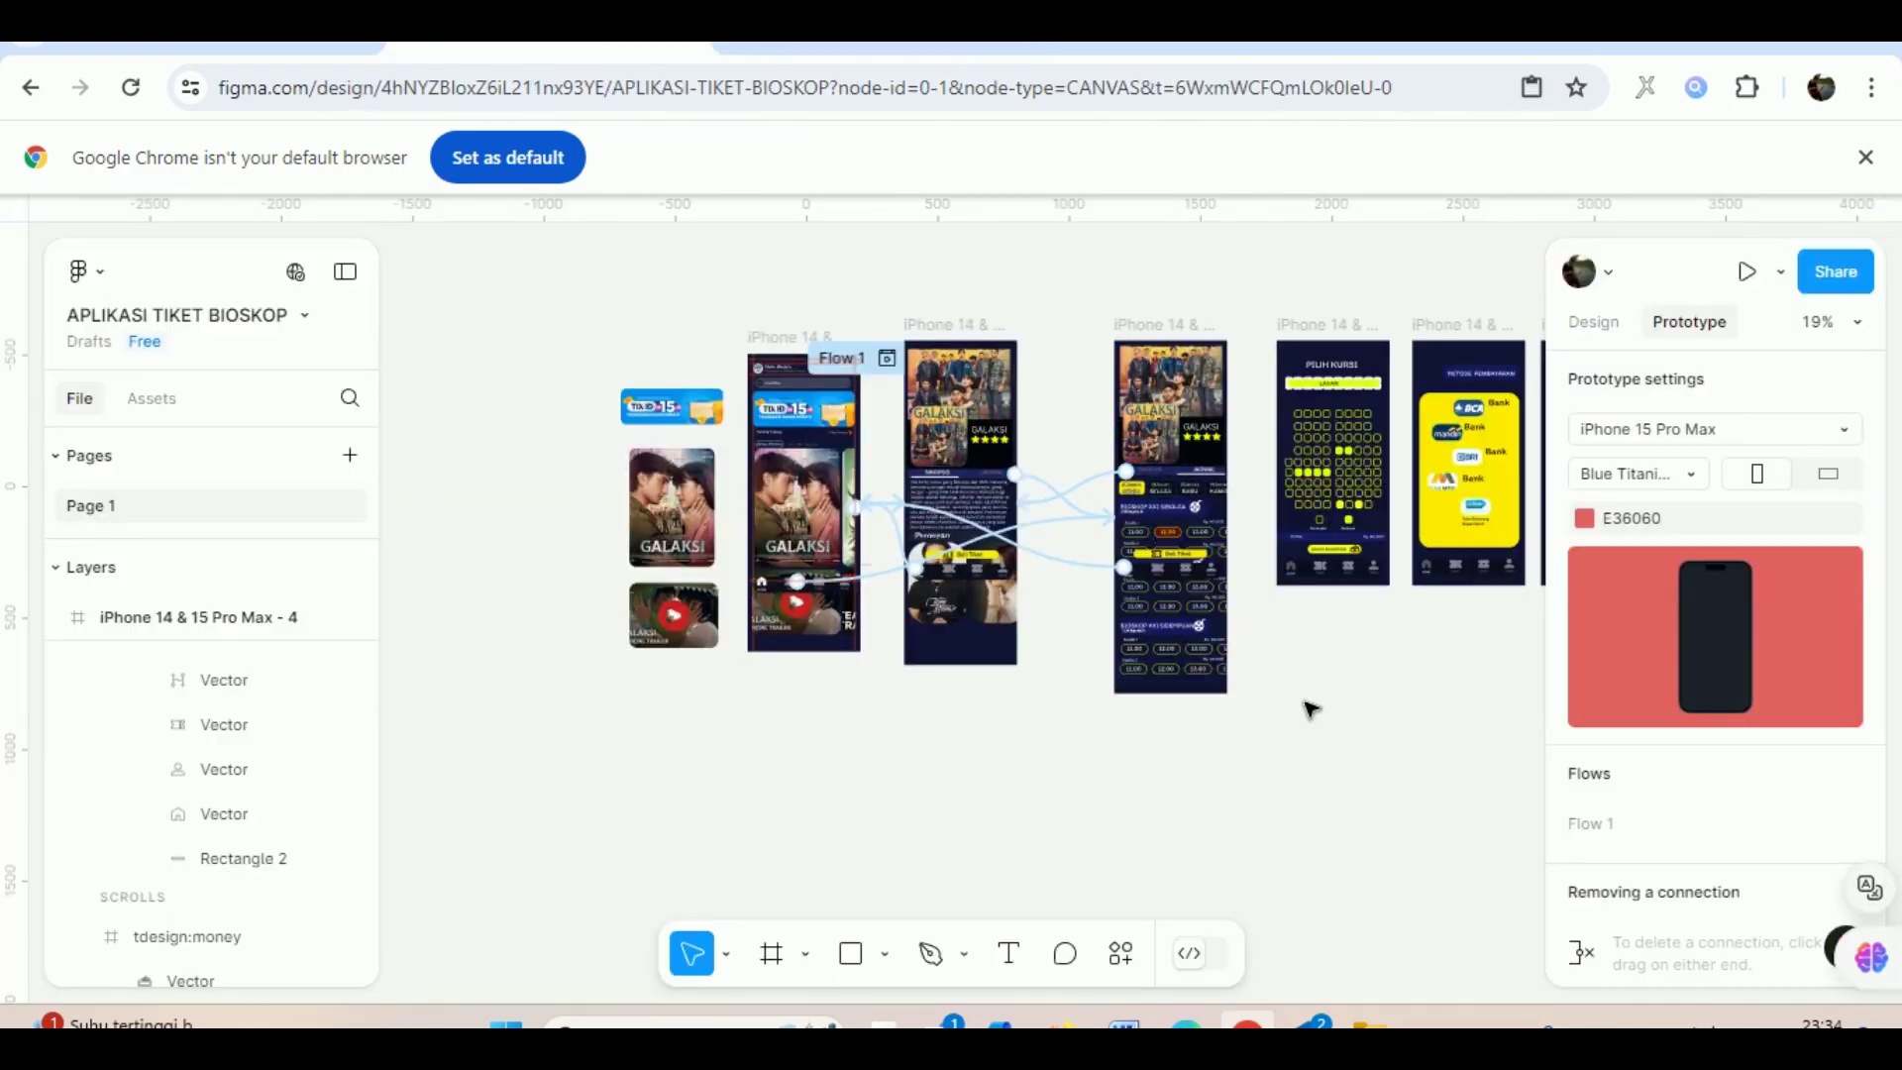
# Navigate to the GALAKSI synopsis frame and select its 280×50 BELI TIKET button.
pyautogui.scroll(2, 1309, 707)
pyautogui.scroll(2, 1310, 708)
pyautogui.scroll(2, 1310, 707)
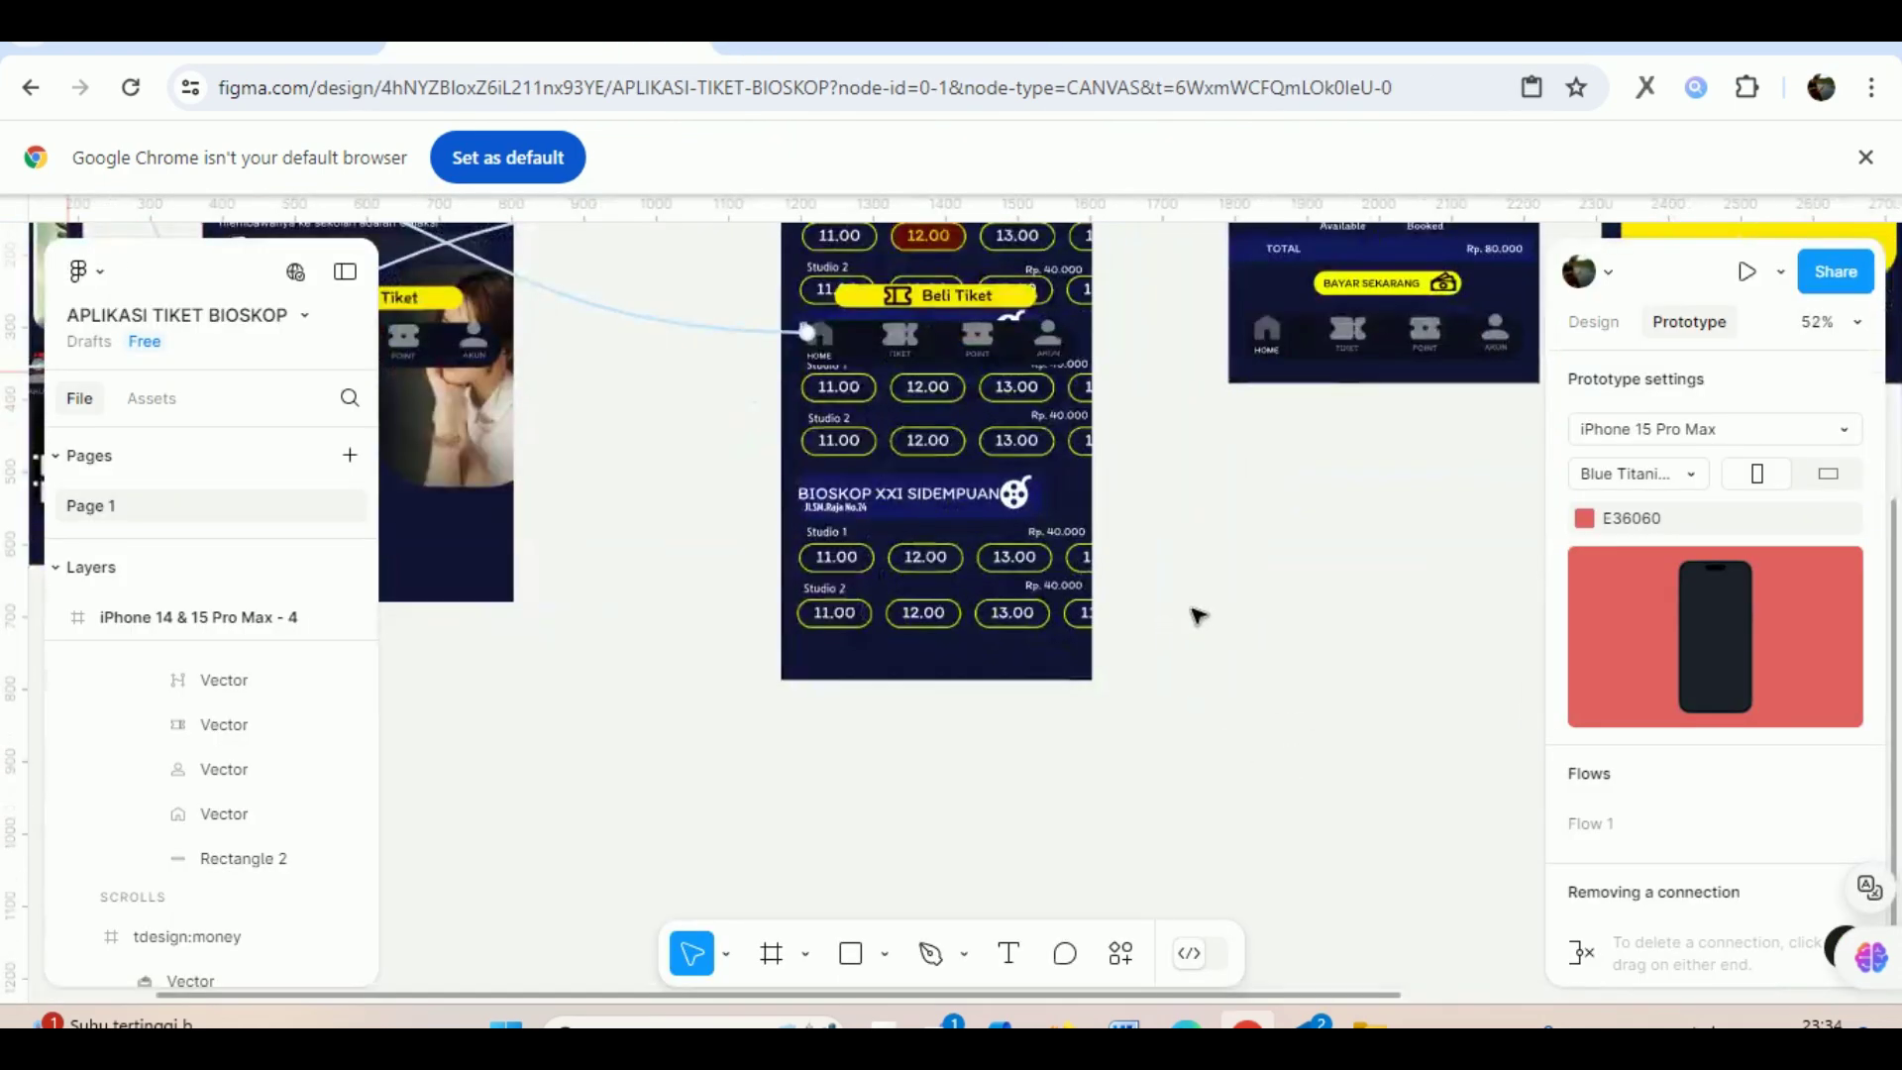
pyautogui.scroll(3, 1198, 616)
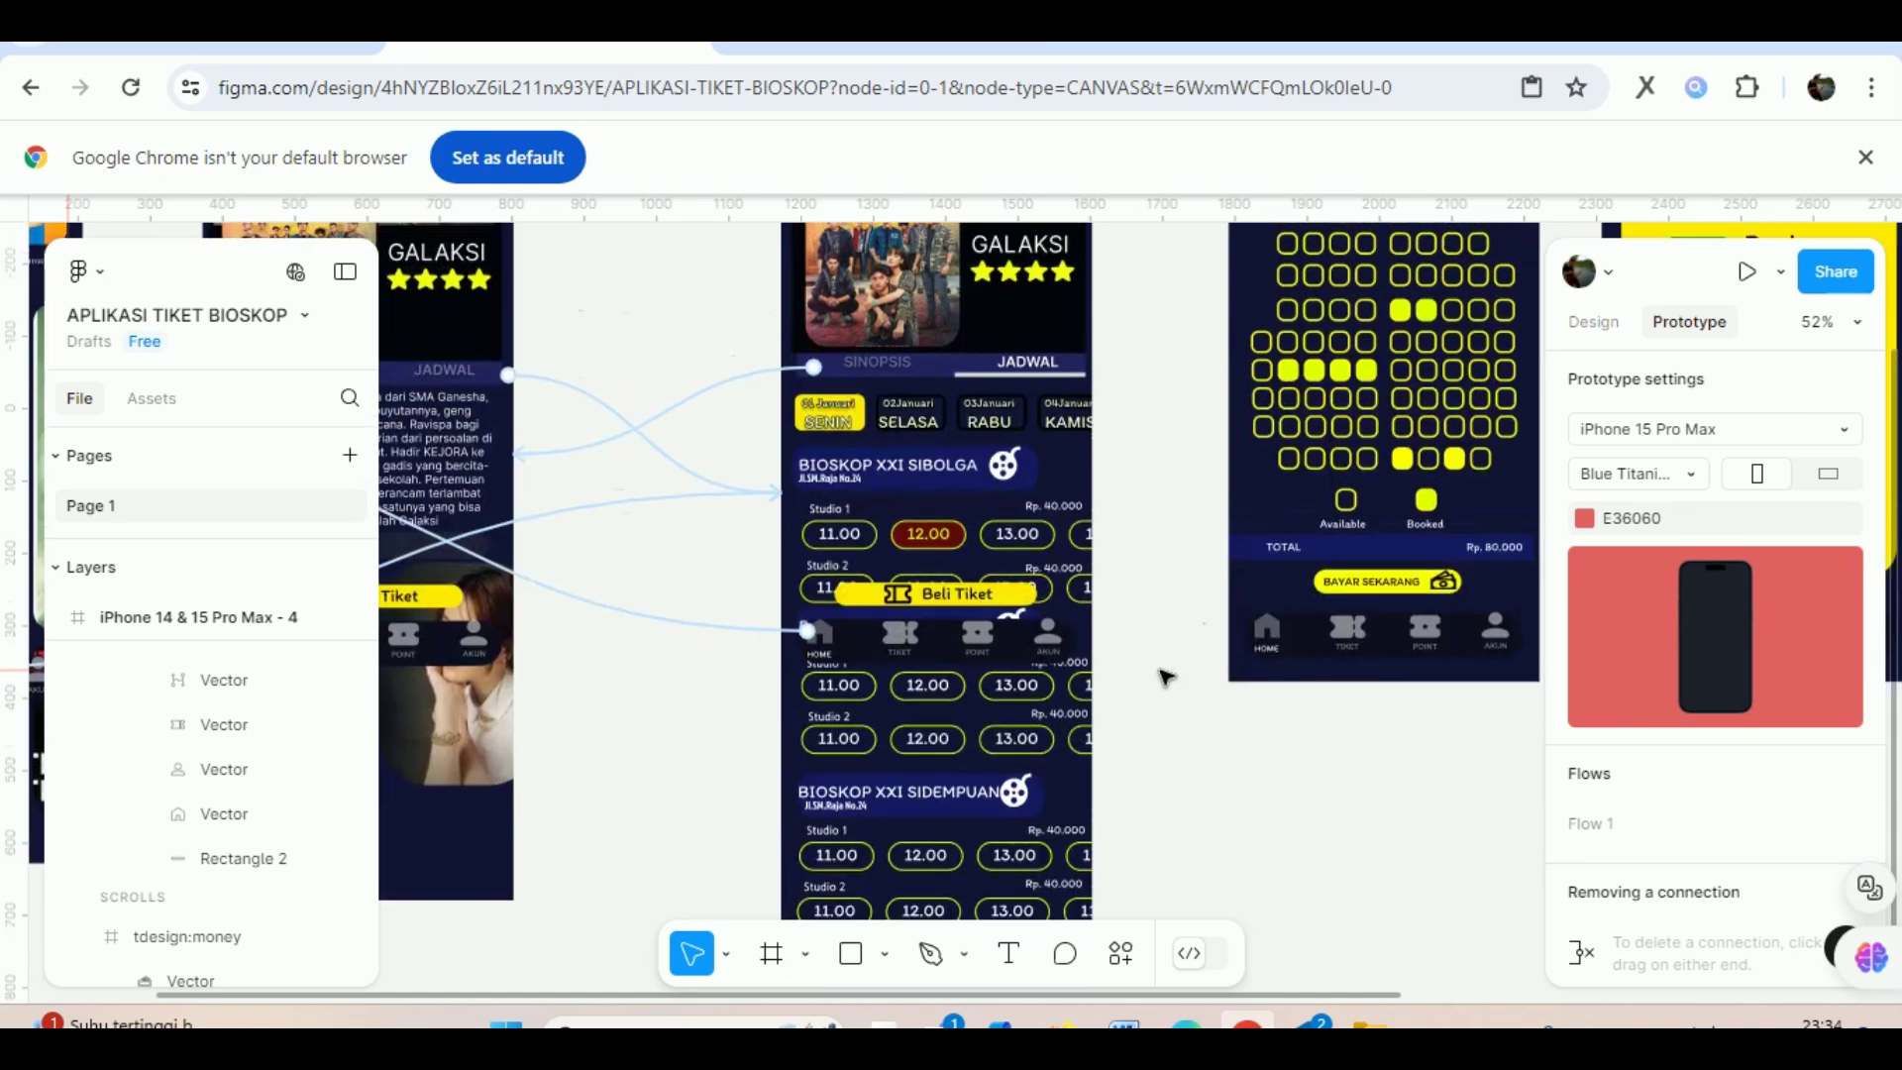
pyautogui.moveTo(1174, 1001)
pyautogui.mouseDown()
pyautogui.moveTo(431, 989)
pyautogui.moveTo(686, 984)
pyautogui.mouseUp()
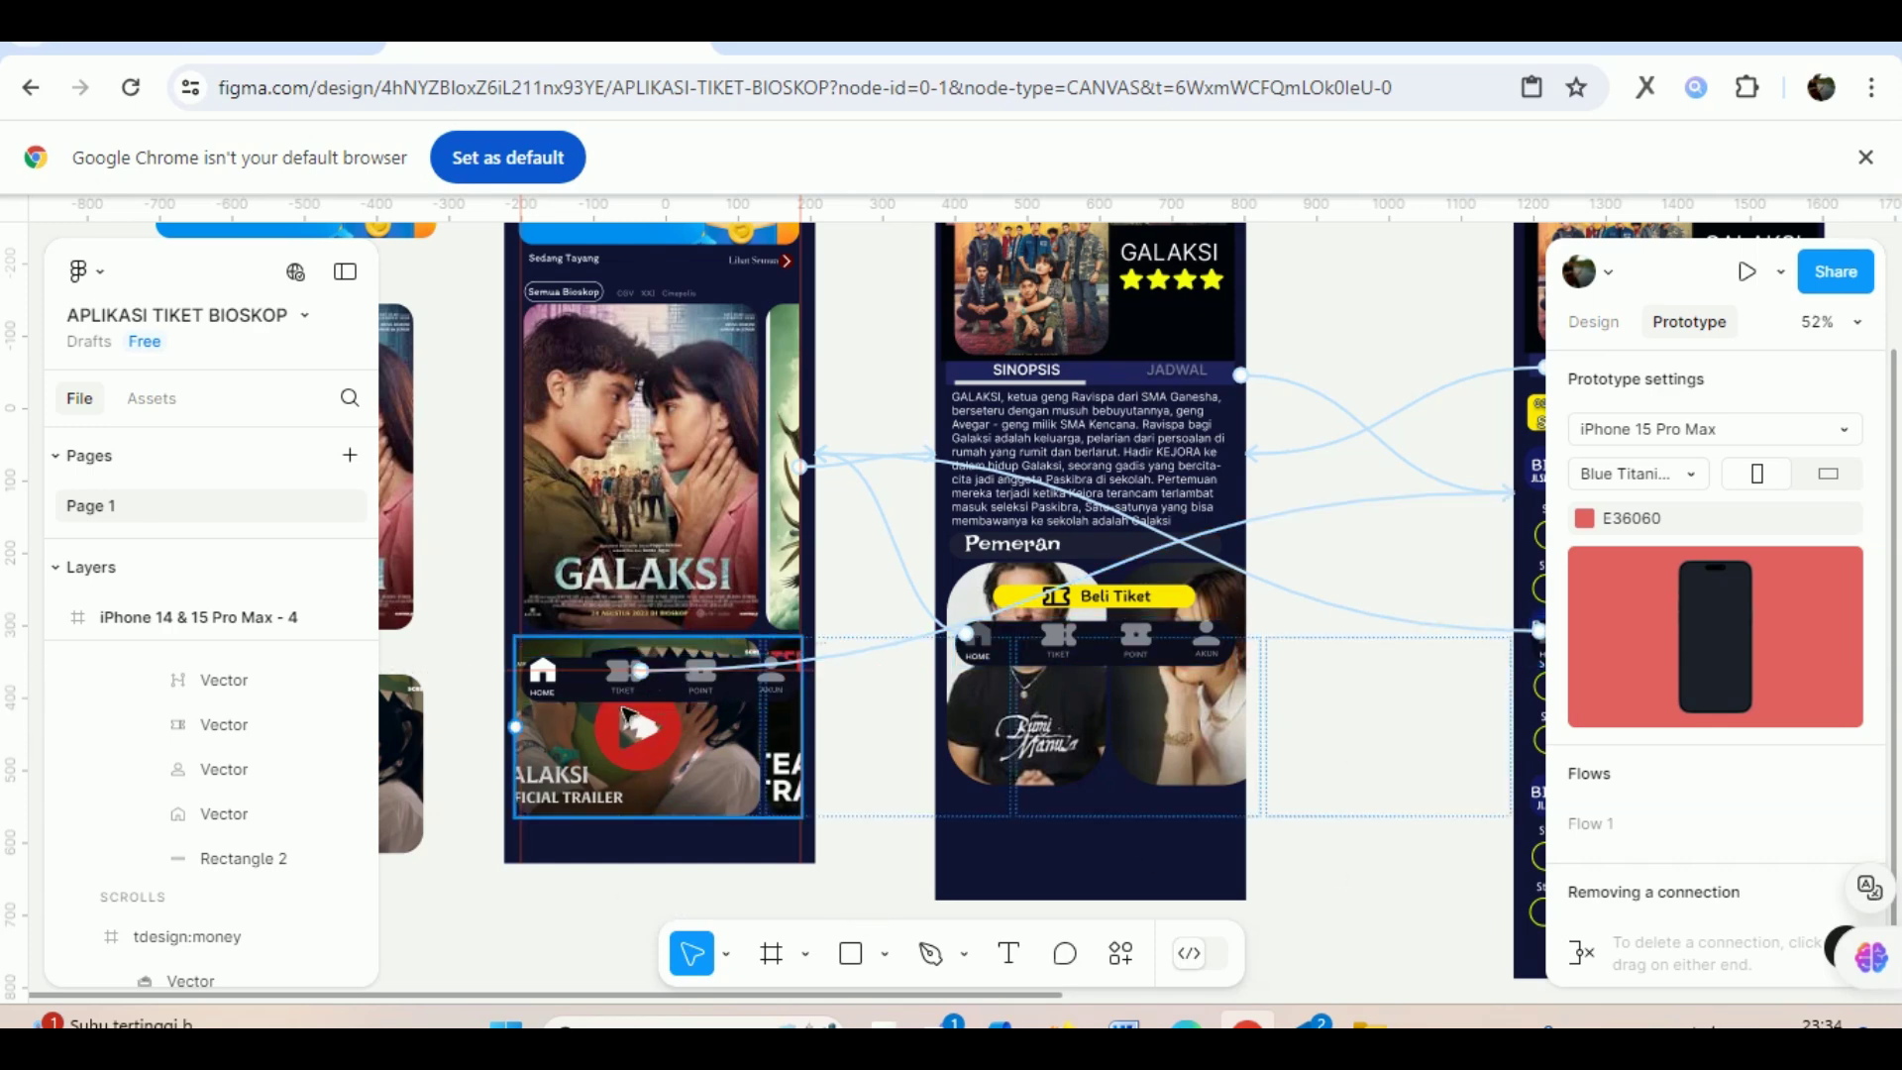
pyautogui.scroll(3, 626, 715)
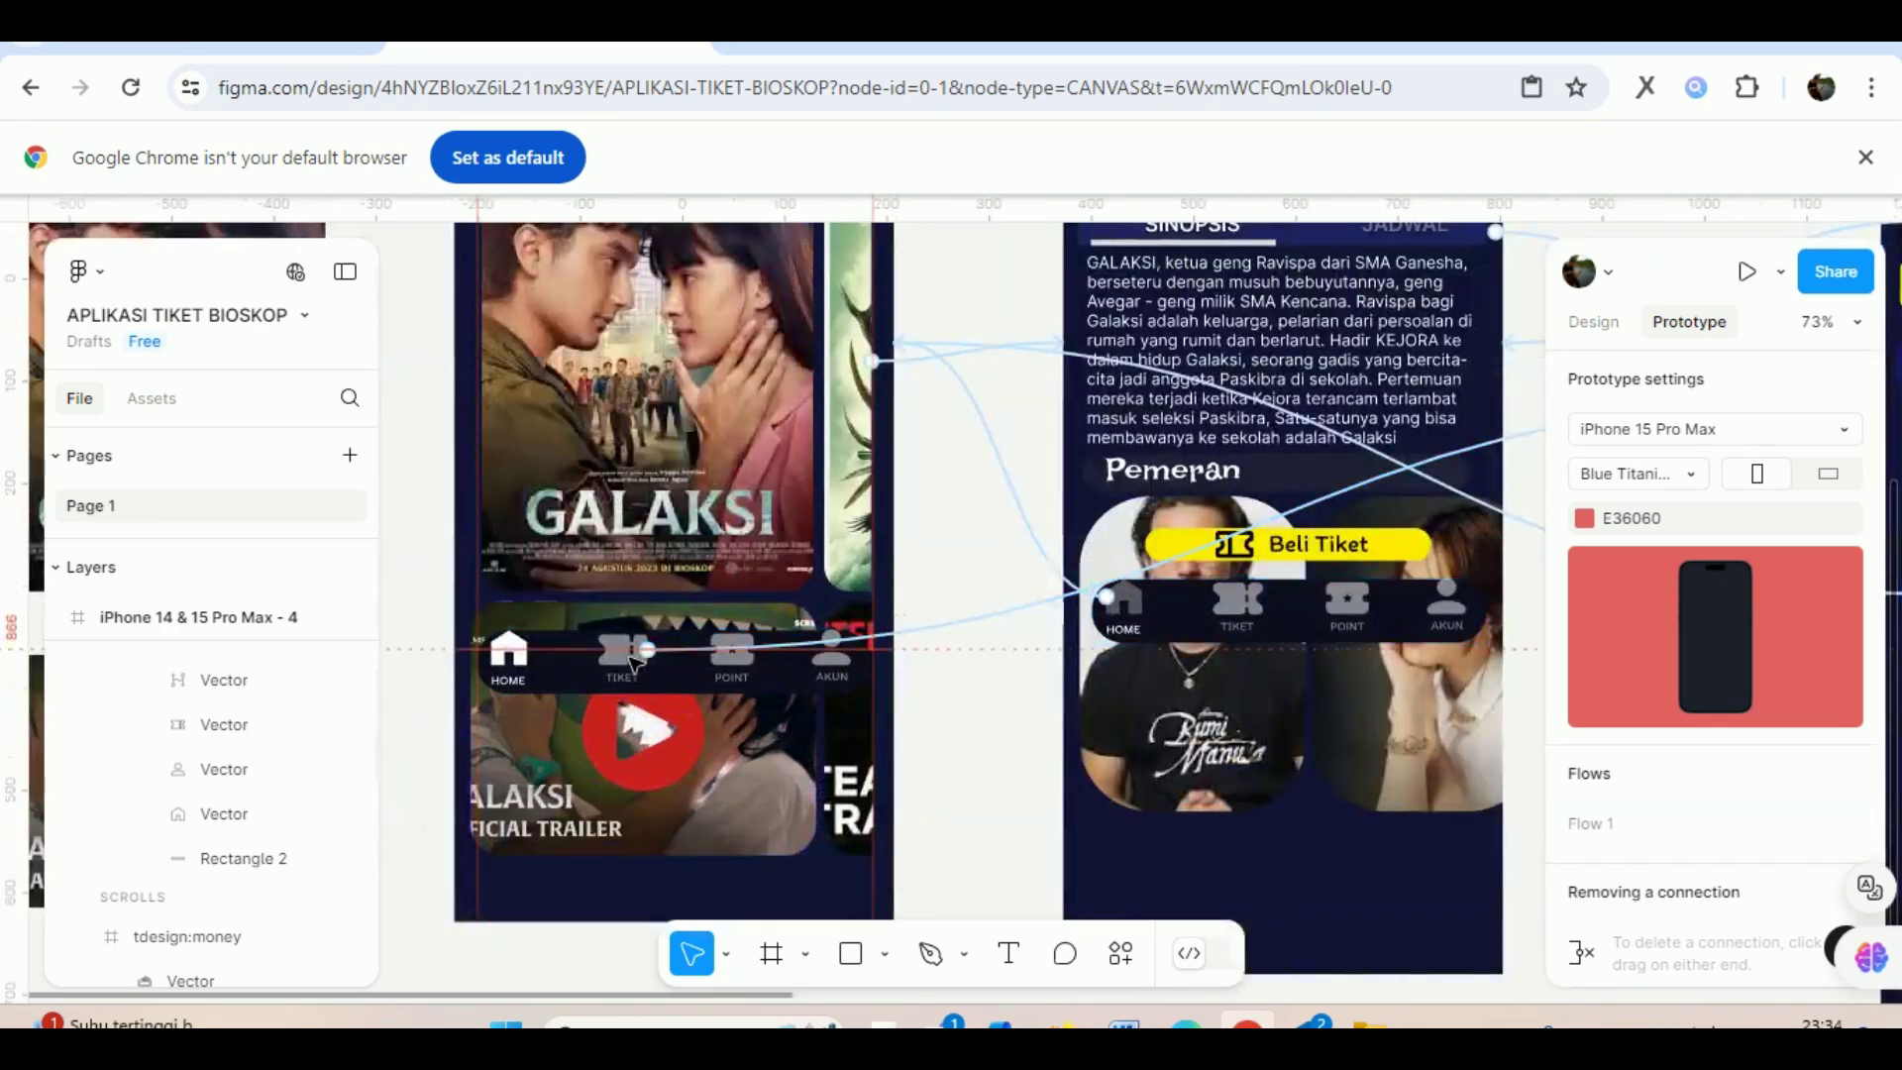
pyautogui.moveTo(679, 995); pyautogui.dragTo(1169, 993)
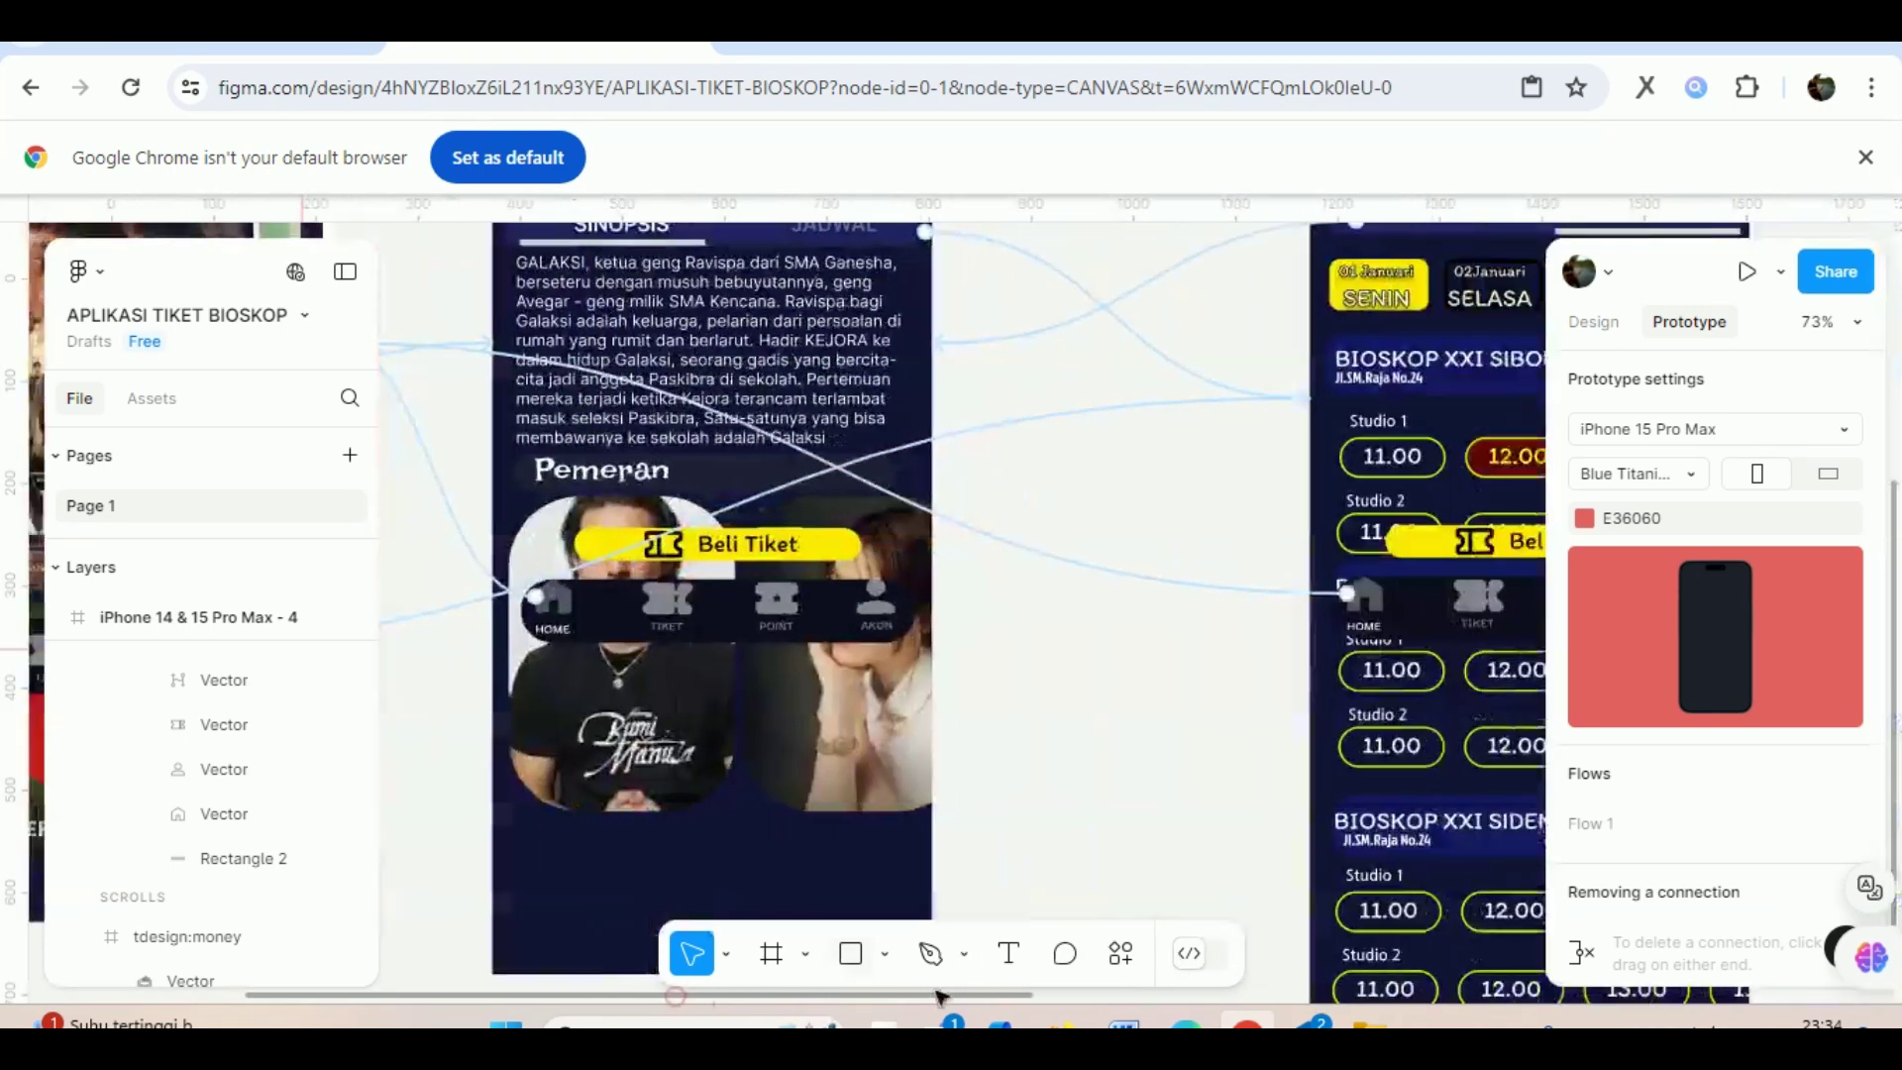
pyautogui.hscroll(-3, 1030, 613)
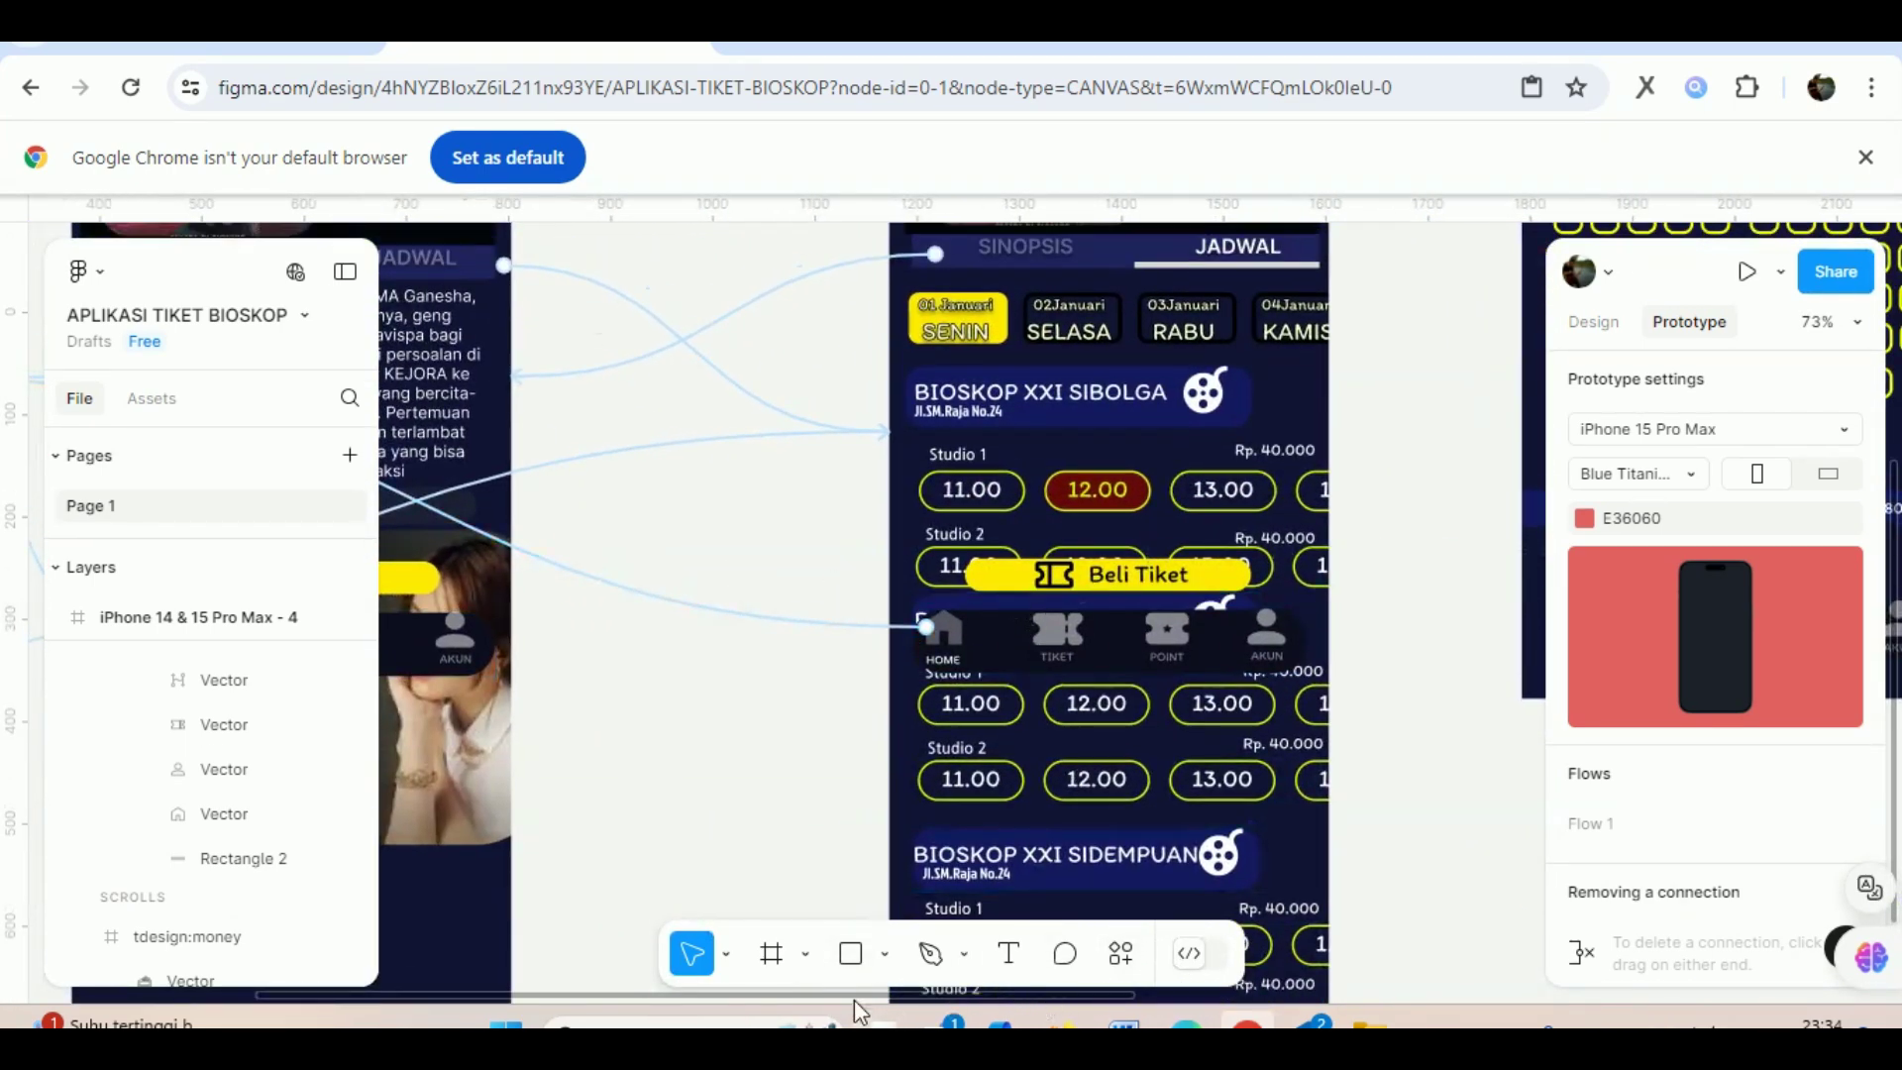
pyautogui.hscroll(-5, 773, 793)
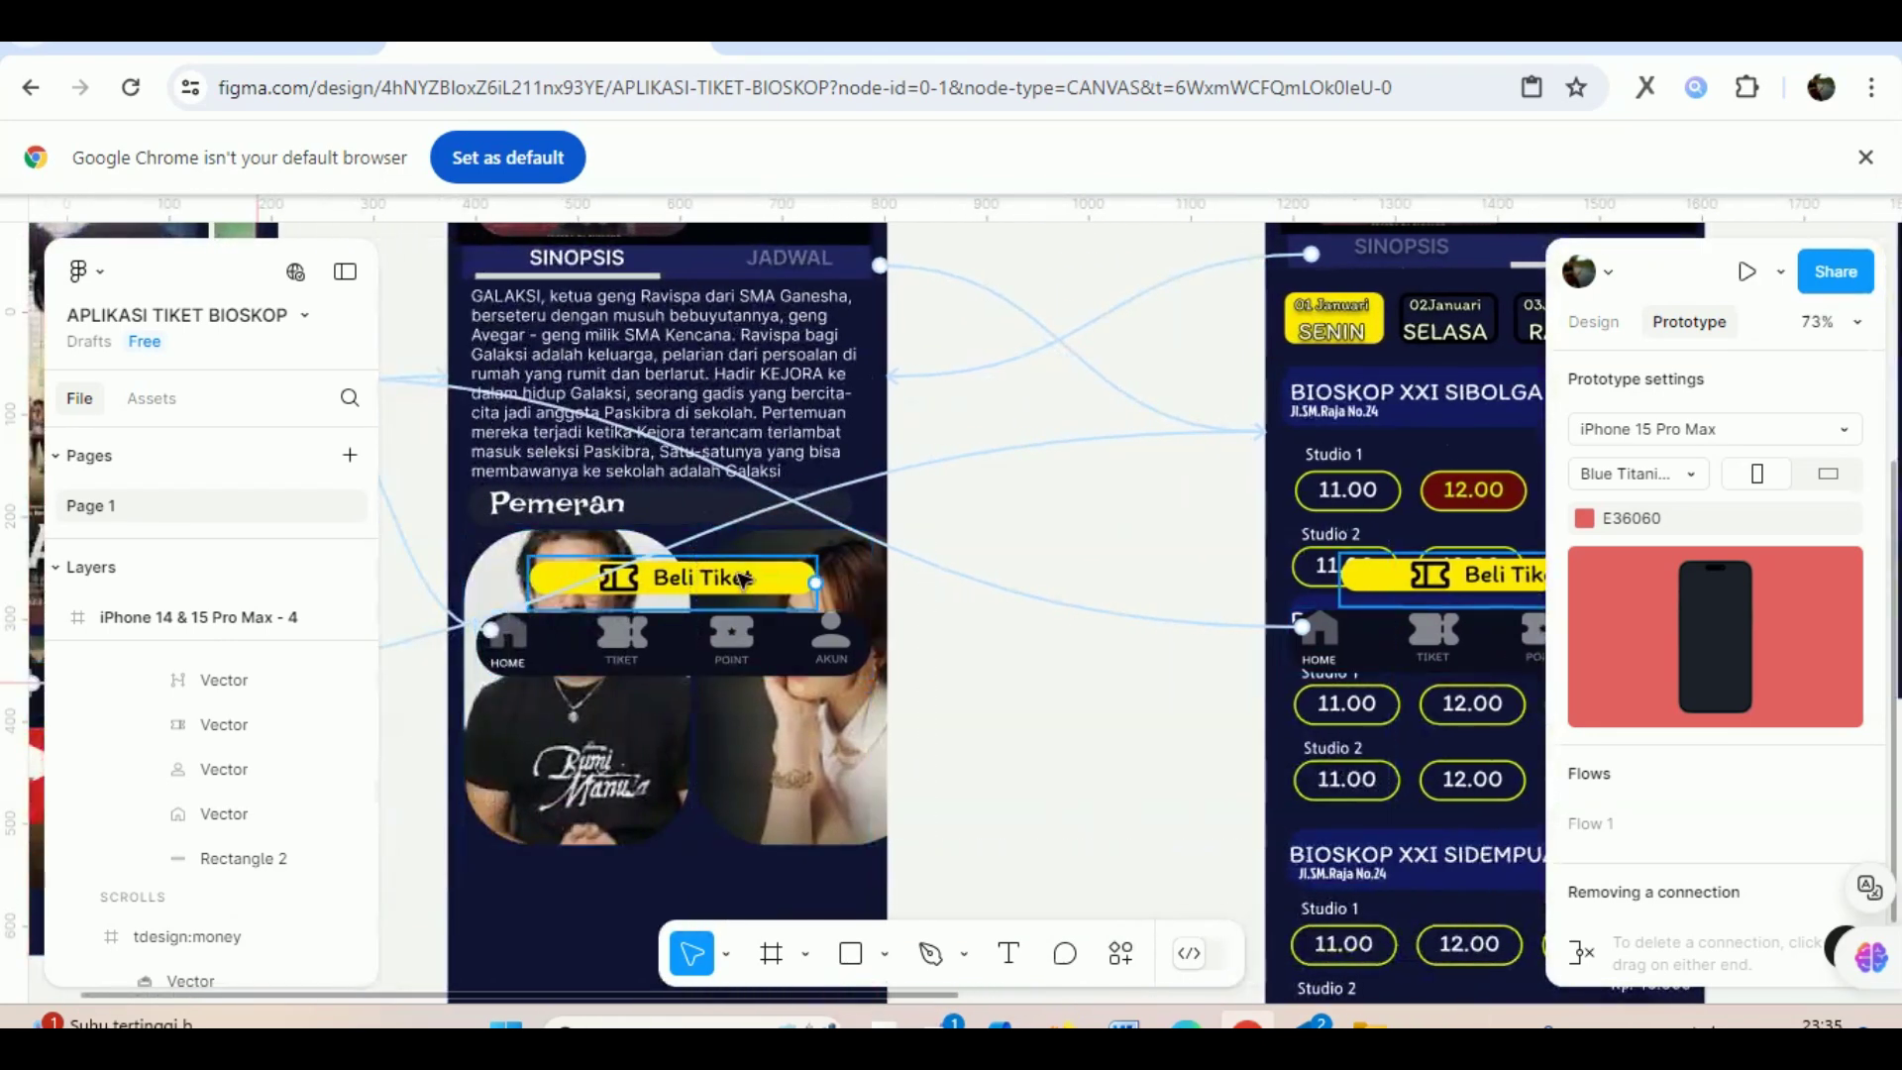
pyautogui.click(743, 578)
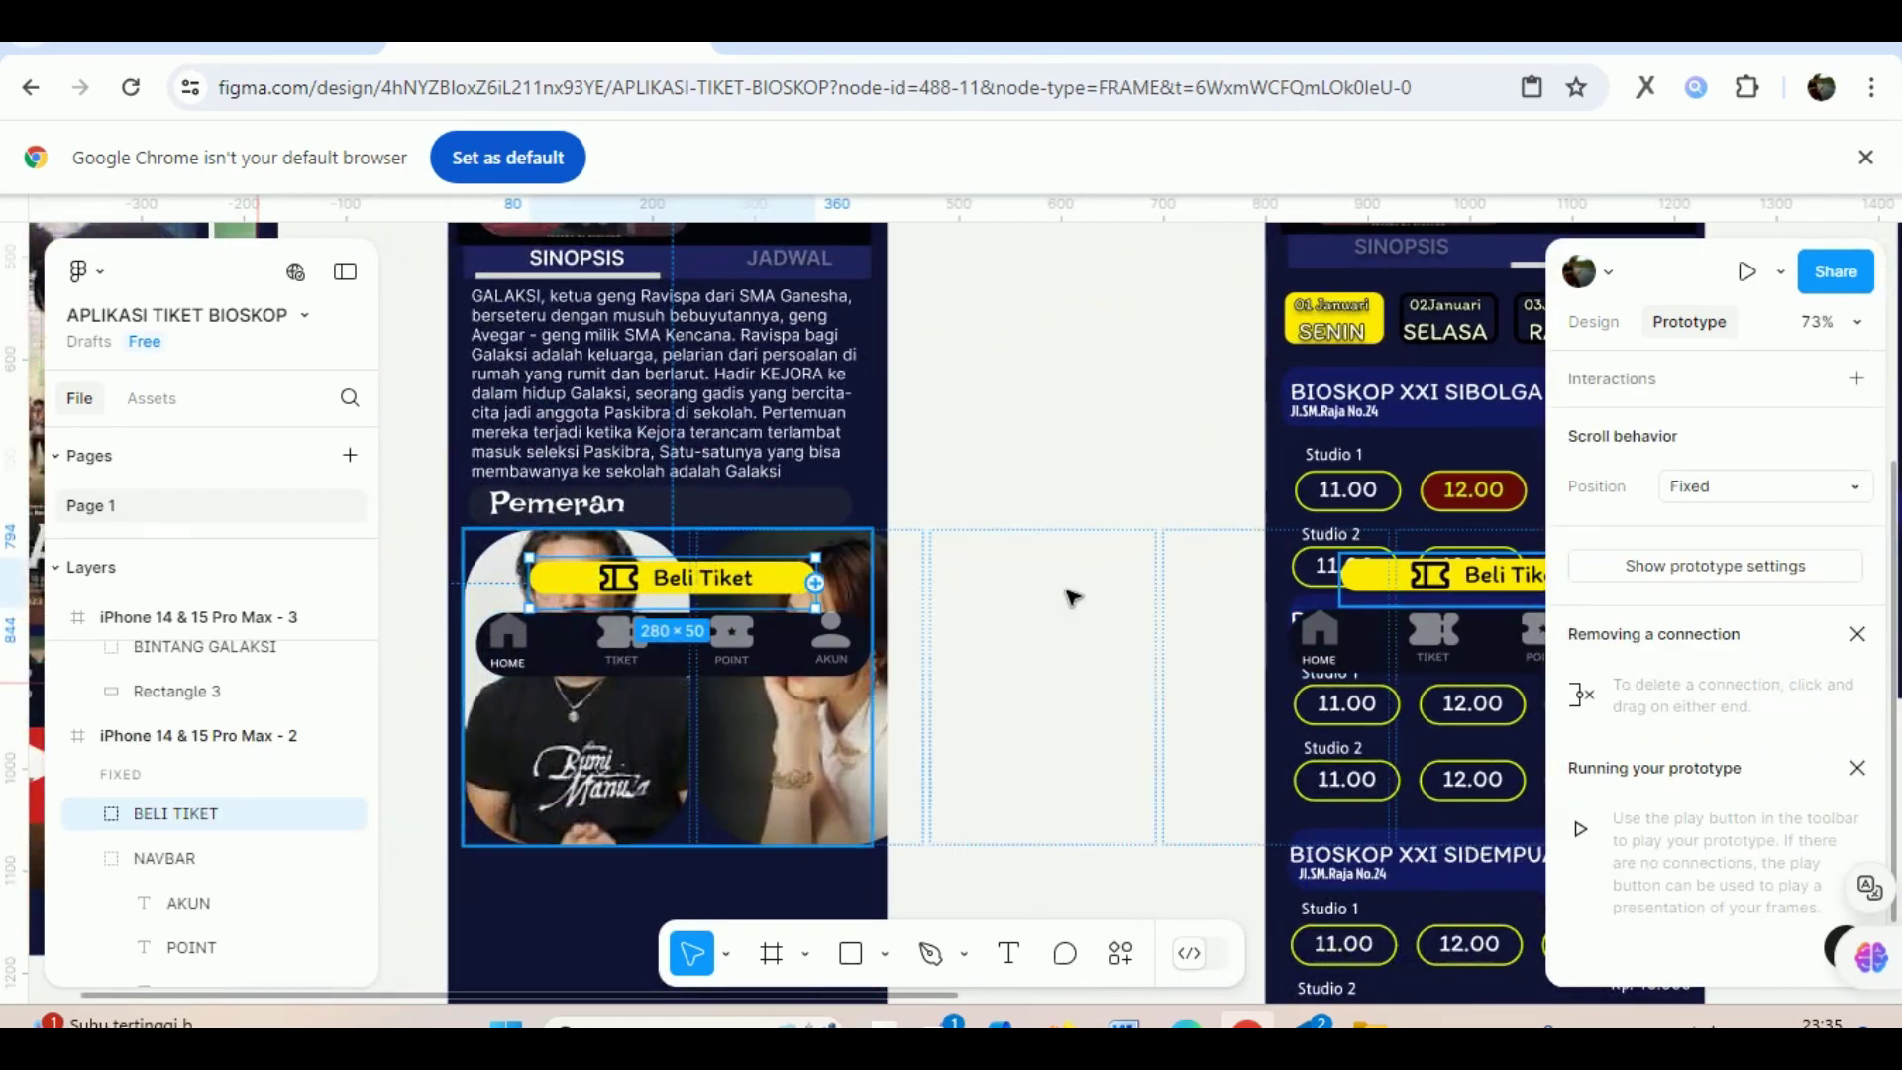
# Link the synopsis screen's Beli Tiket button to the schedule screen.
pyautogui.click(1691, 333)
pyautogui.moveTo(816, 584)
pyautogui.mouseDown()
pyautogui.moveTo(1254, 414)
pyautogui.moveTo(1287, 441)
pyautogui.mouseUp()
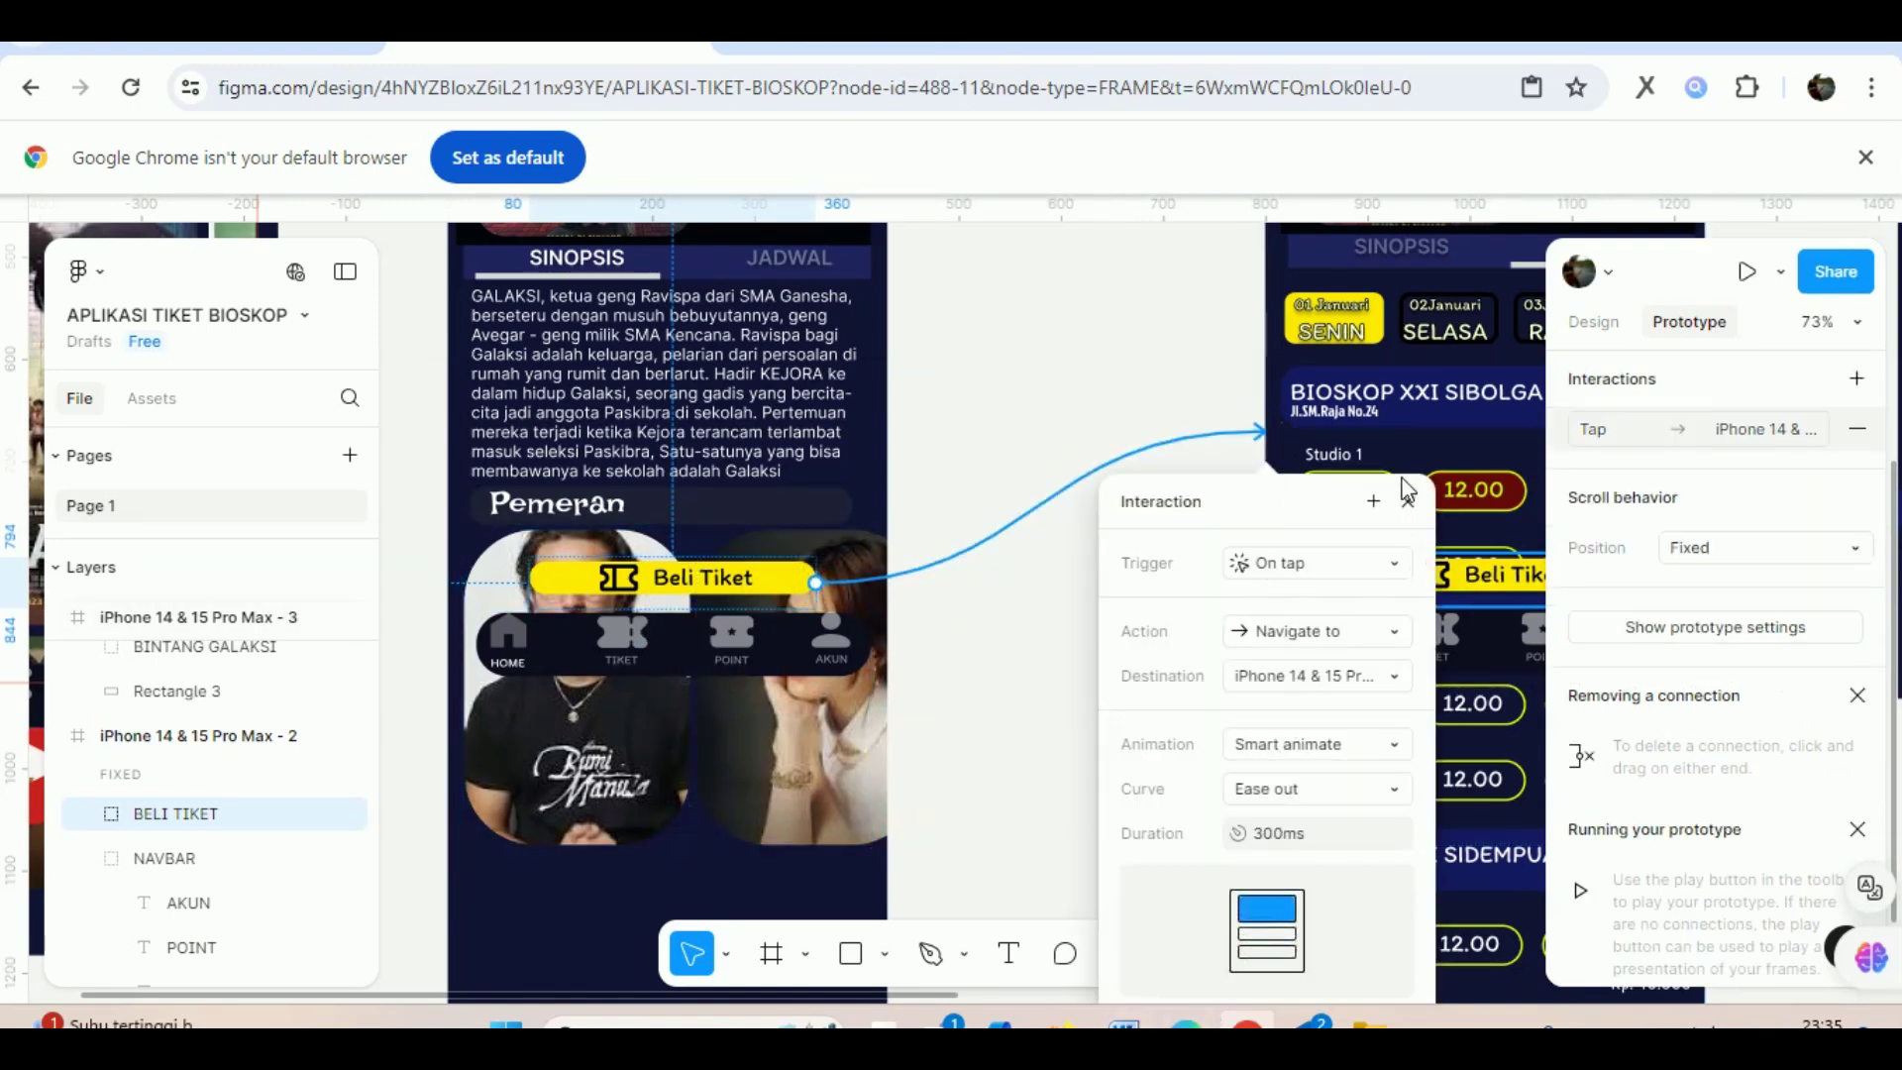
pyautogui.scroll(-2, 1222, 744)
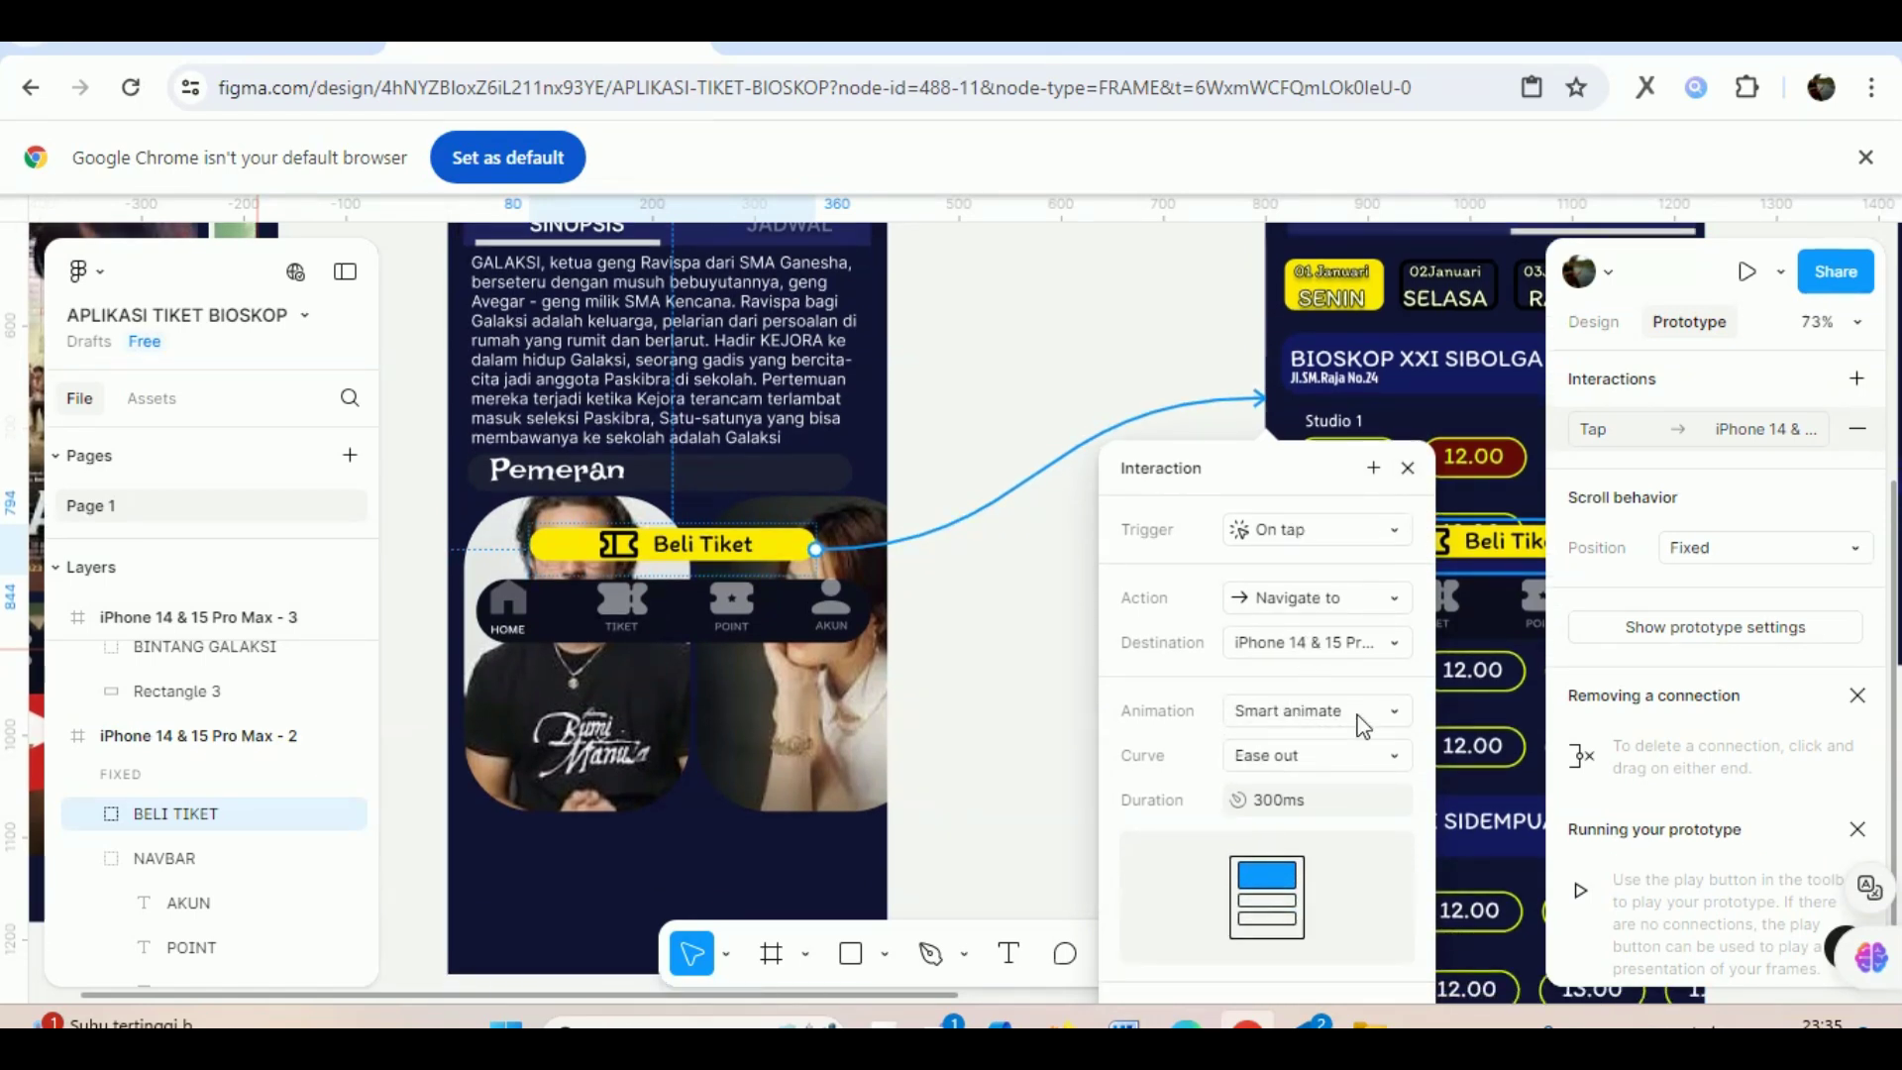
pyautogui.click(1408, 468)
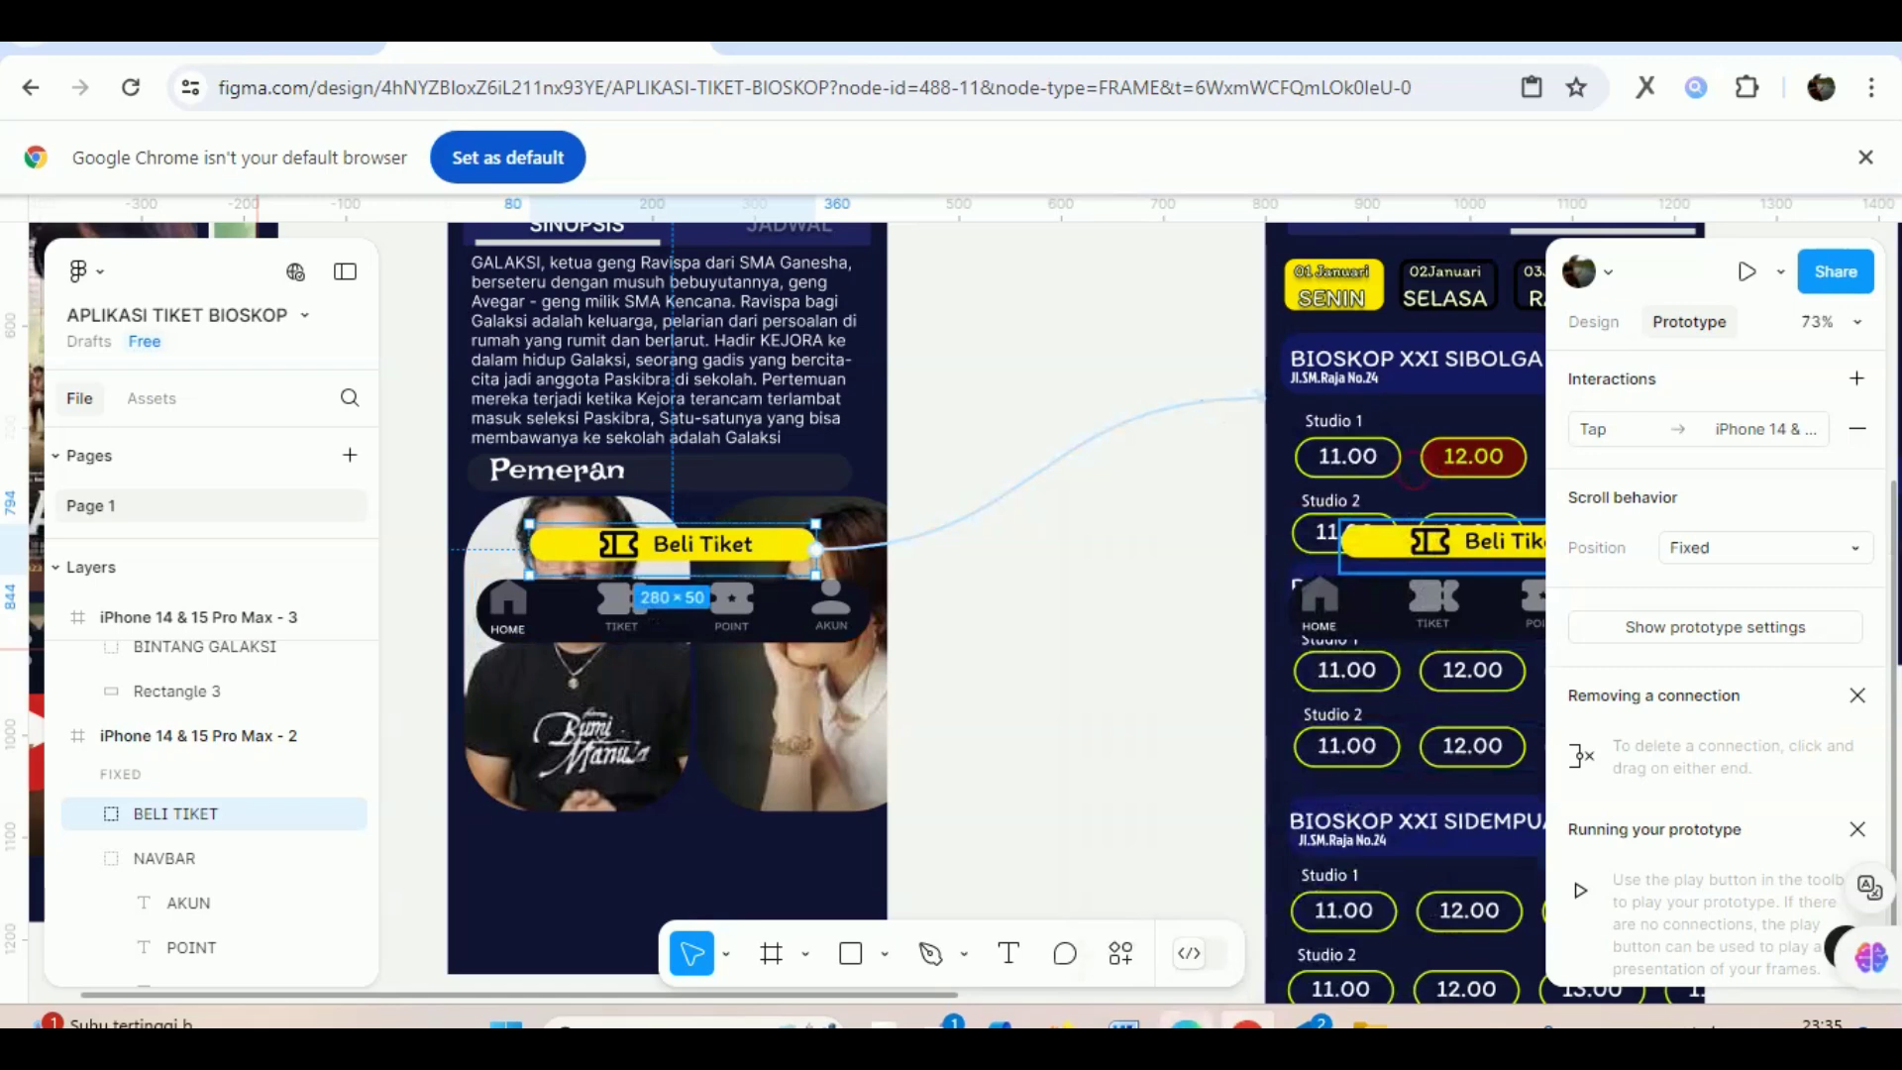
# Pan and scroll the canvas to the JADWAL frame's showtime rows.
pyautogui.moveTo(888, 994); pyautogui.dragTo(1225, 971)
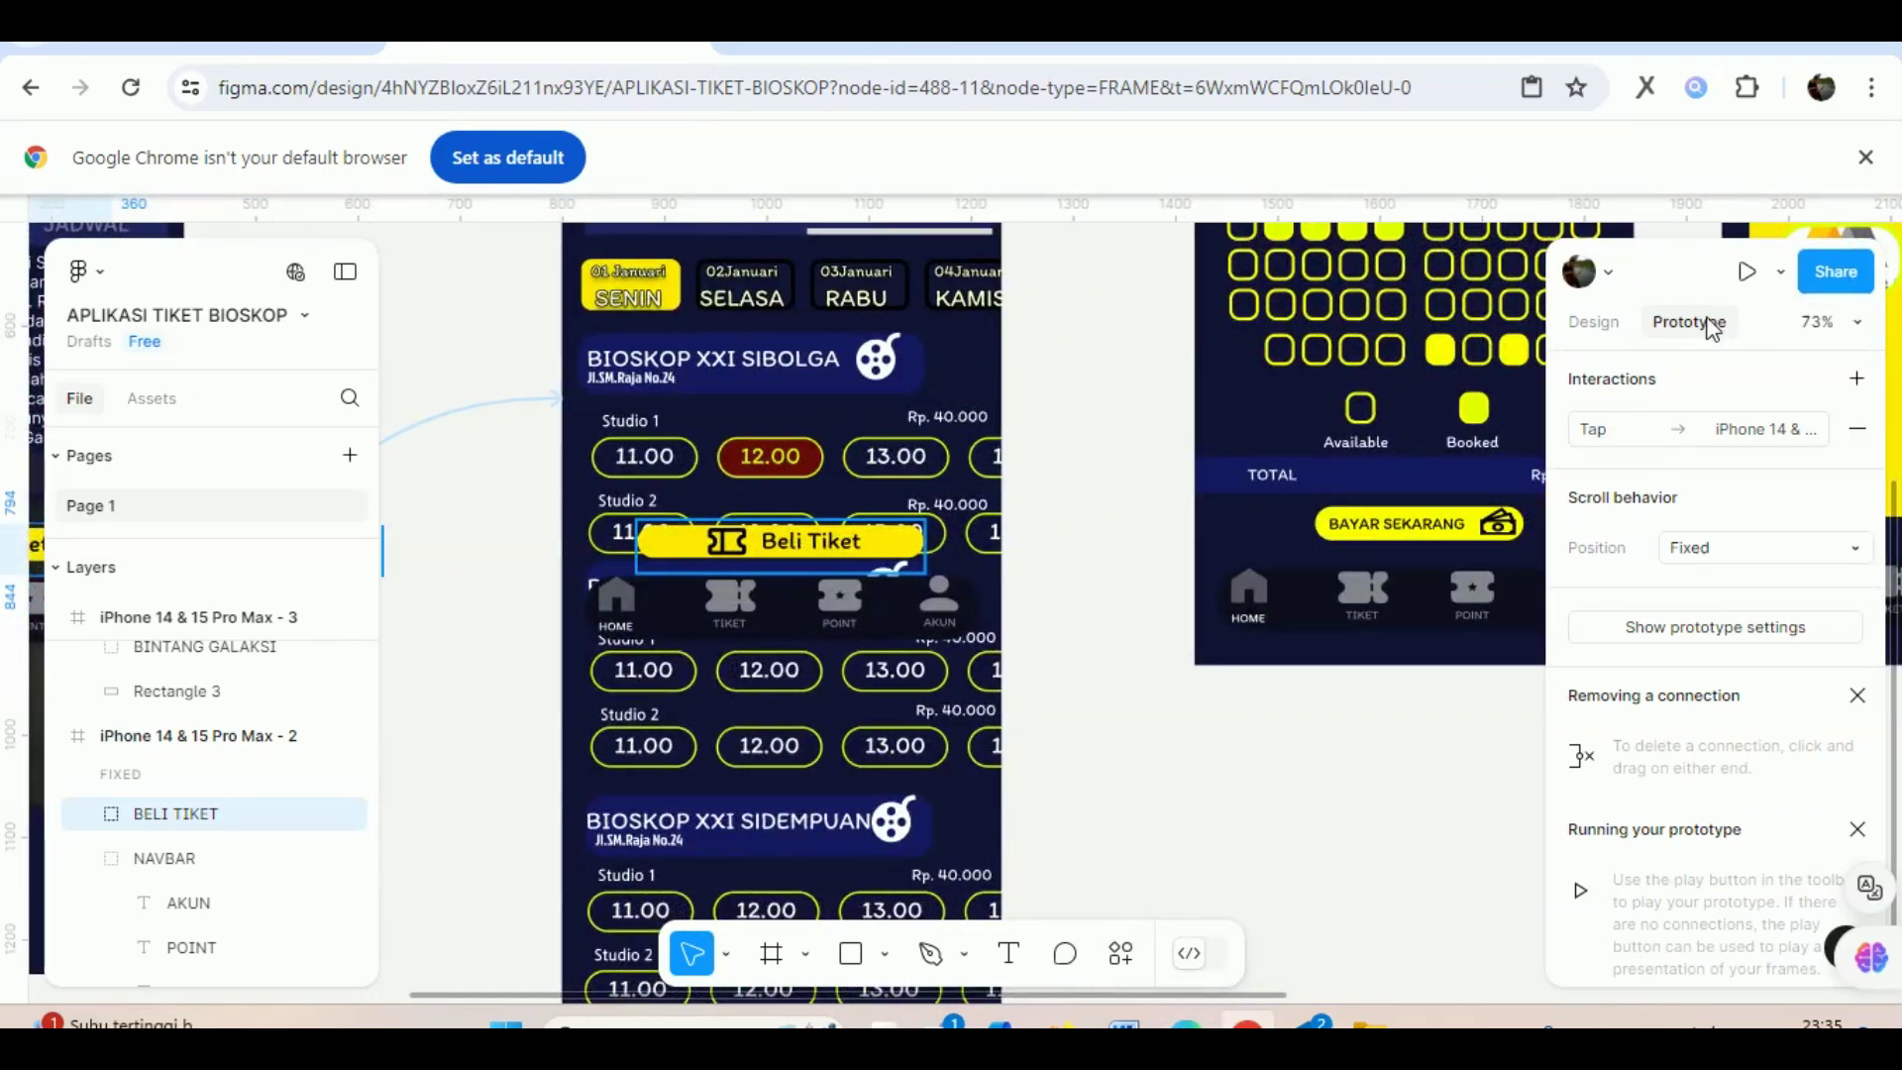
pyautogui.scroll(1, 1089, 765)
pyautogui.scroll(1, 1089, 764)
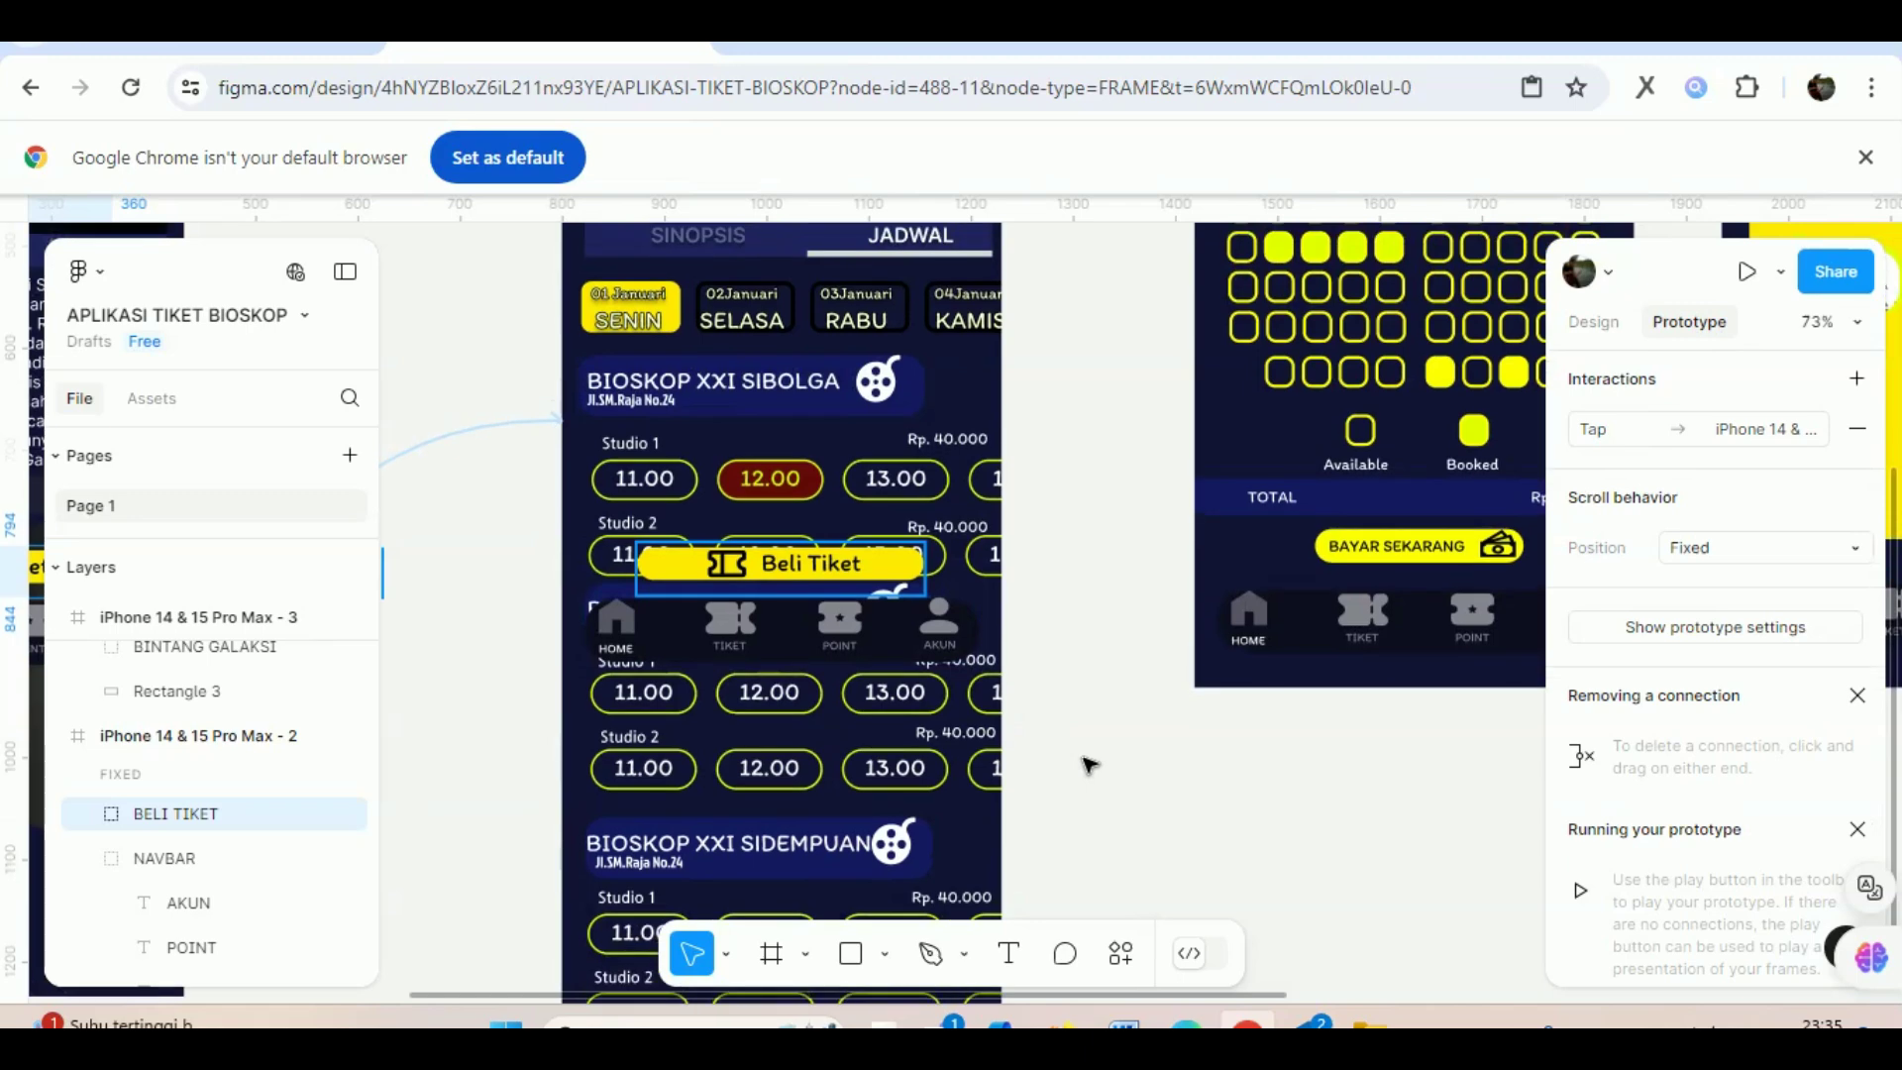
pyautogui.scroll(2, 1090, 765)
pyautogui.scroll(2, 1090, 764)
pyautogui.scroll(3, 1090, 765)
pyautogui.scroll(2, 1090, 768)
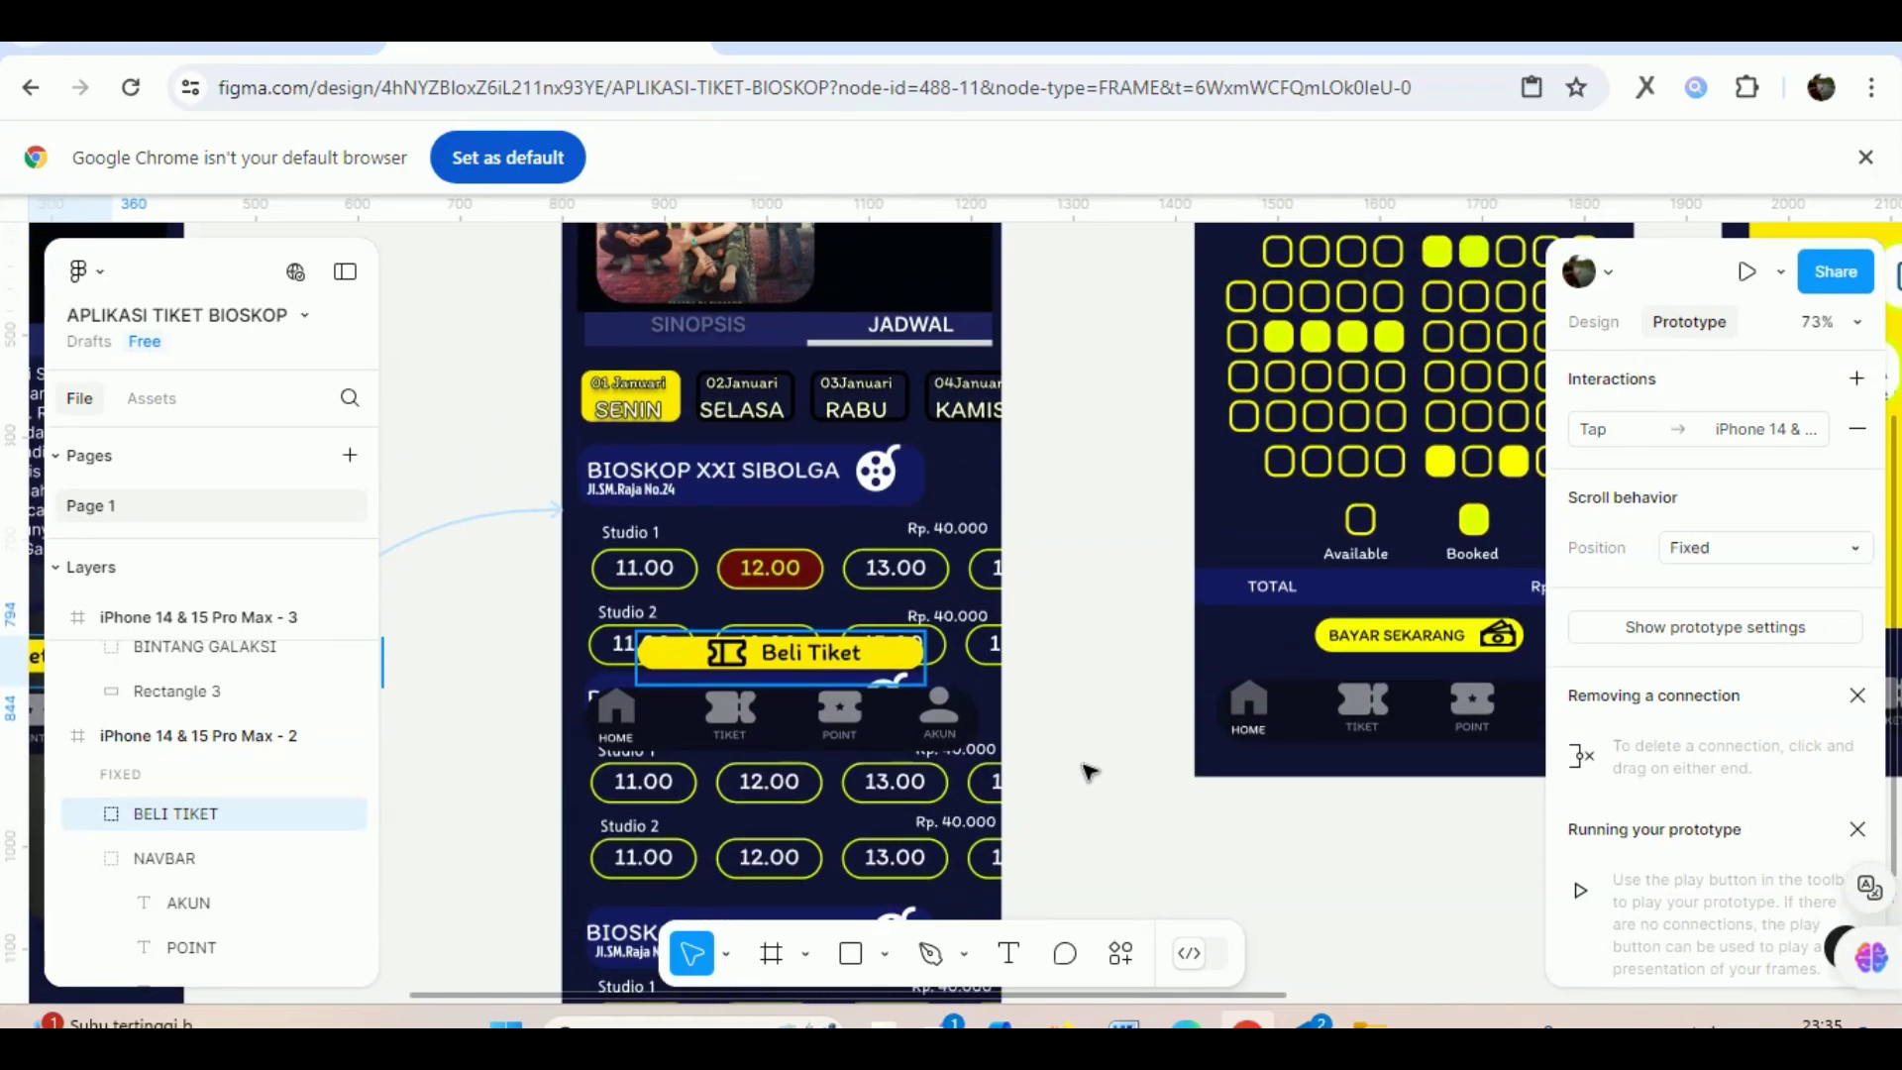
pyautogui.scroll(1, 1089, 769)
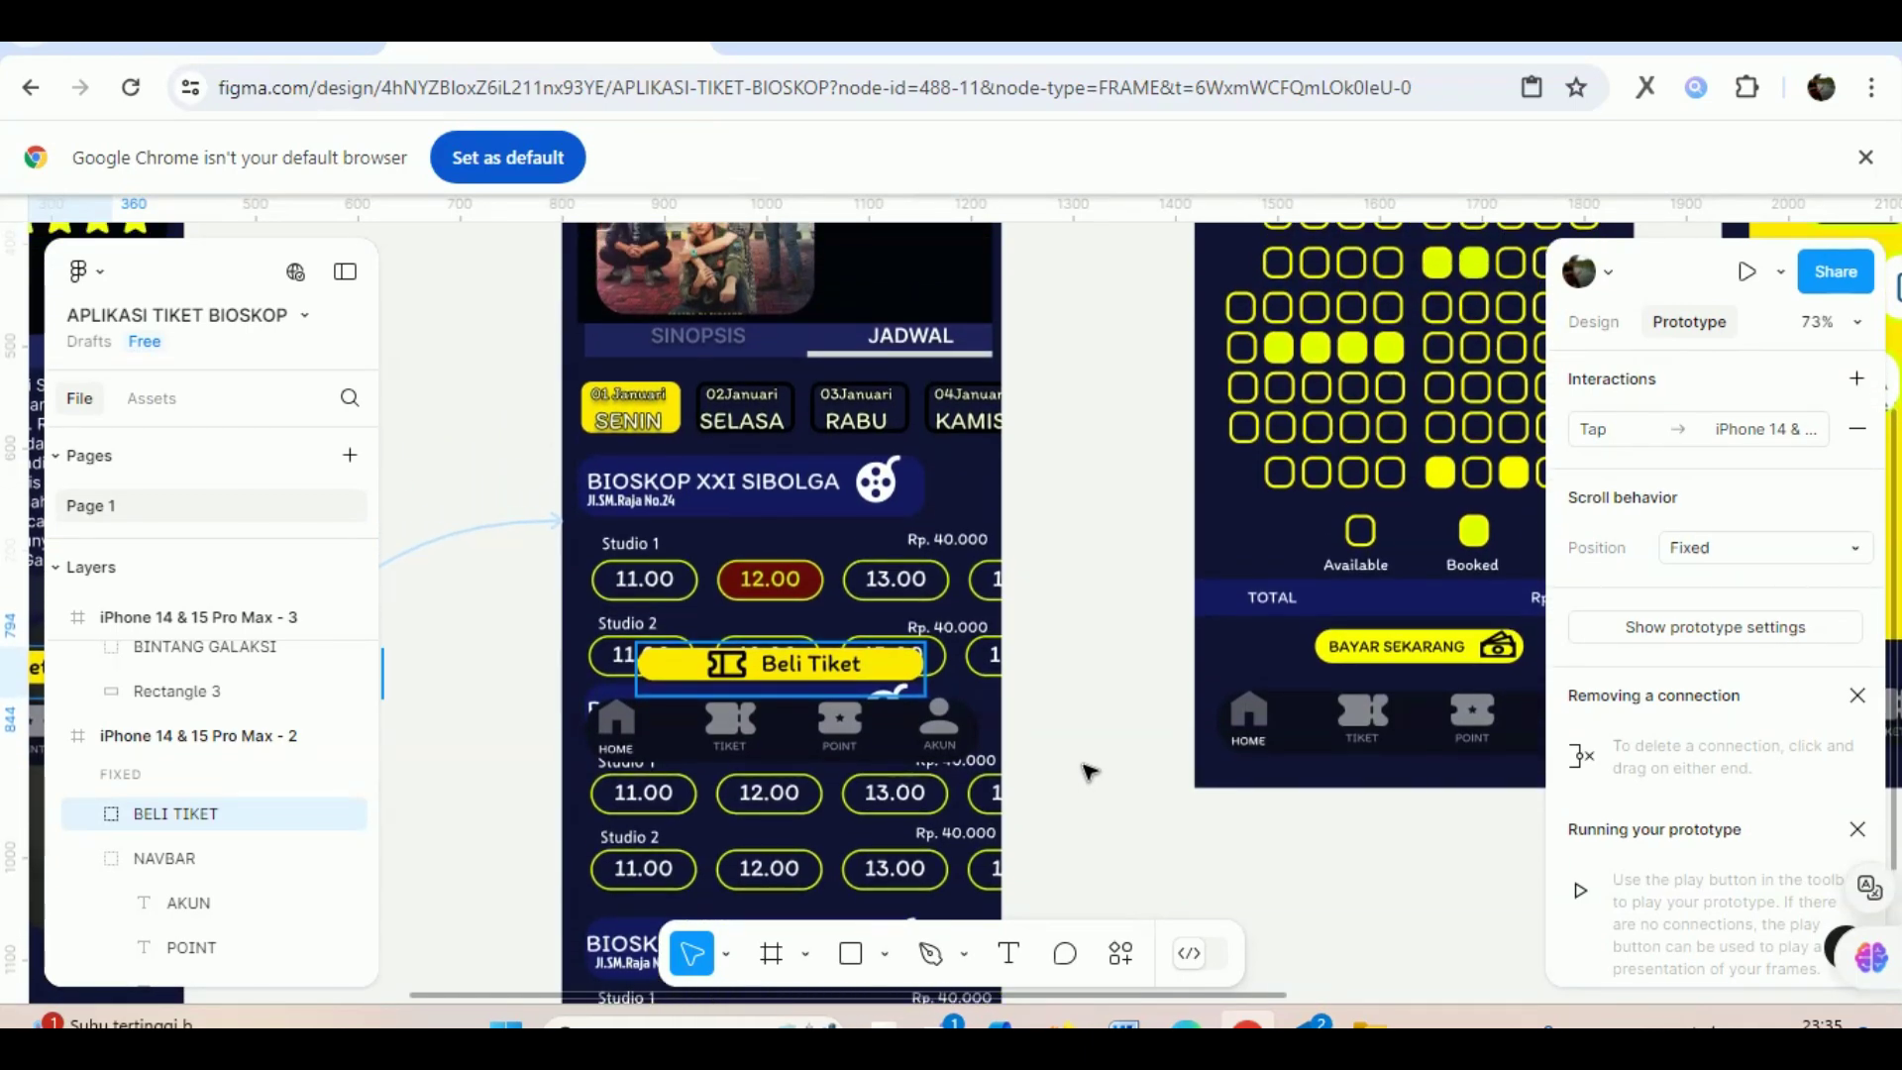
pyautogui.scroll(-5, 1089, 771)
pyautogui.scroll(1, 1089, 770)
pyautogui.scroll(1, 1089, 771)
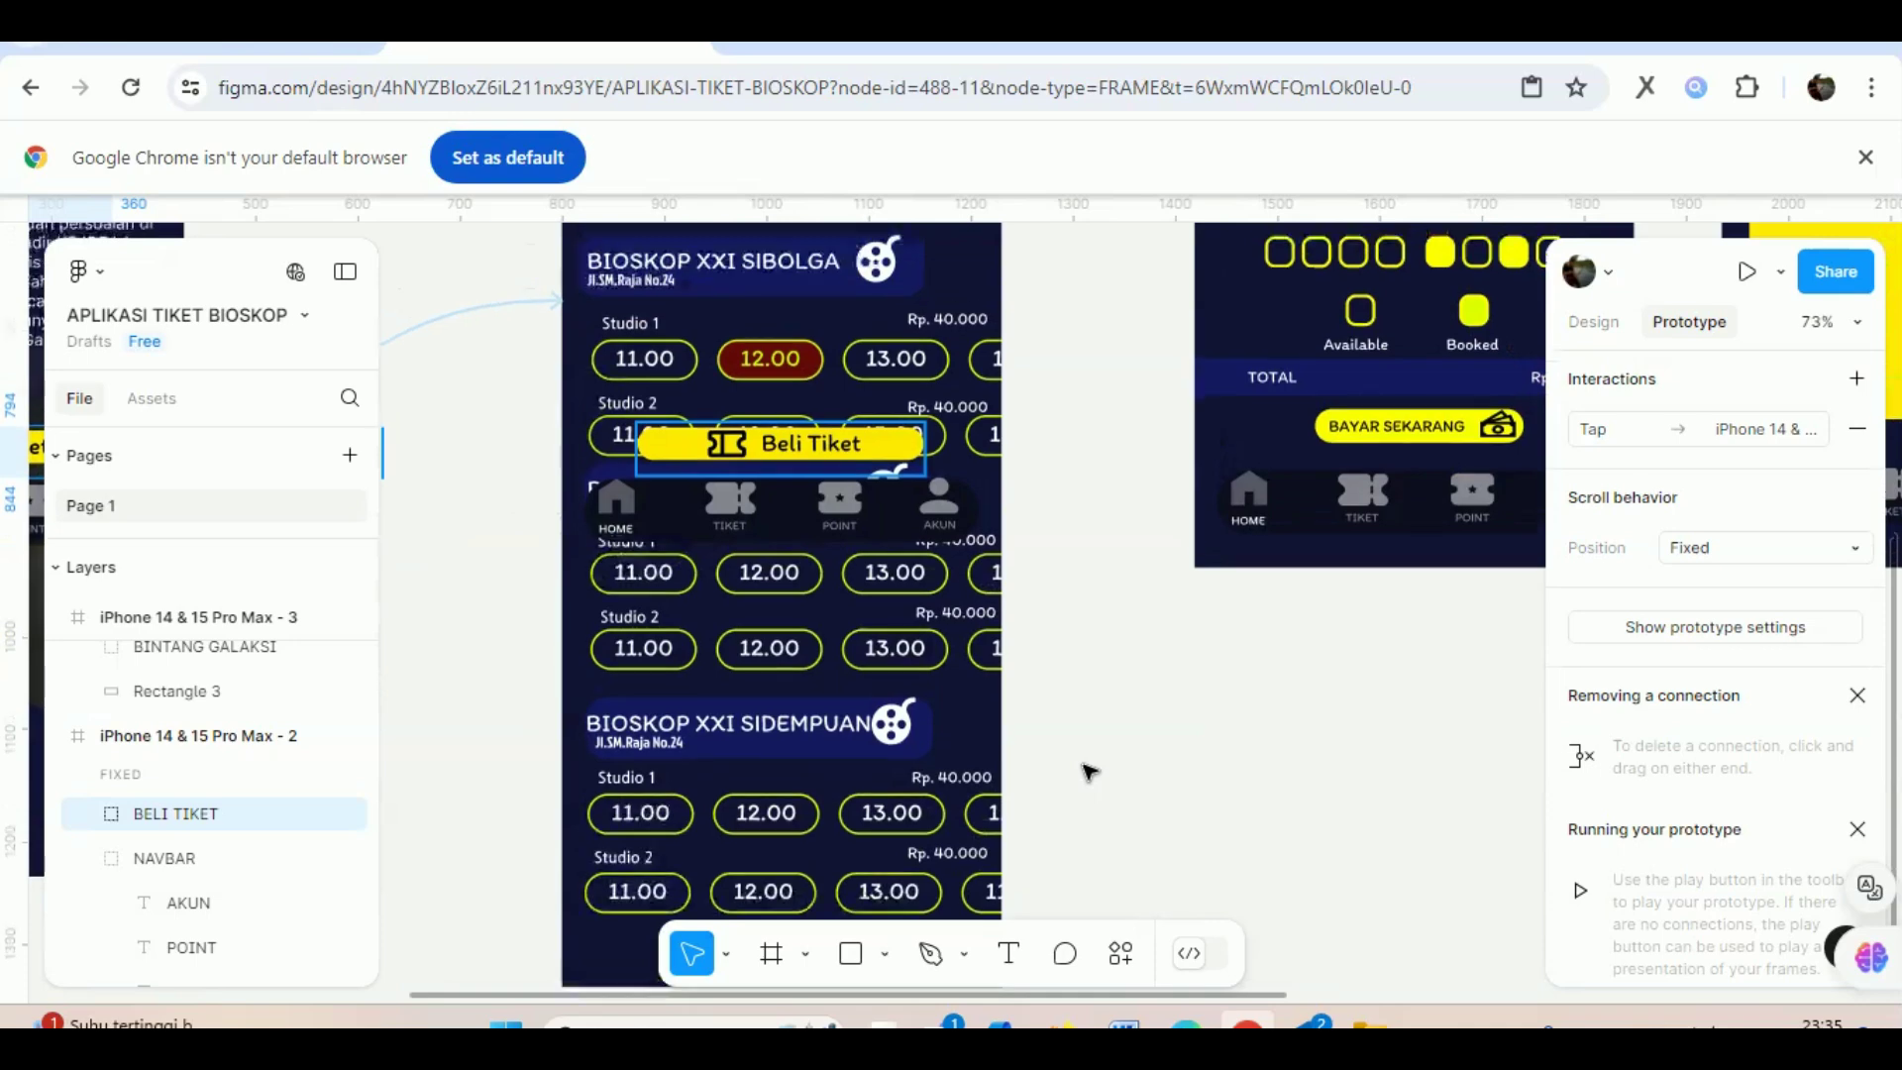
pyautogui.scroll(3, 1090, 771)
pyautogui.scroll(1, 1172, 733)
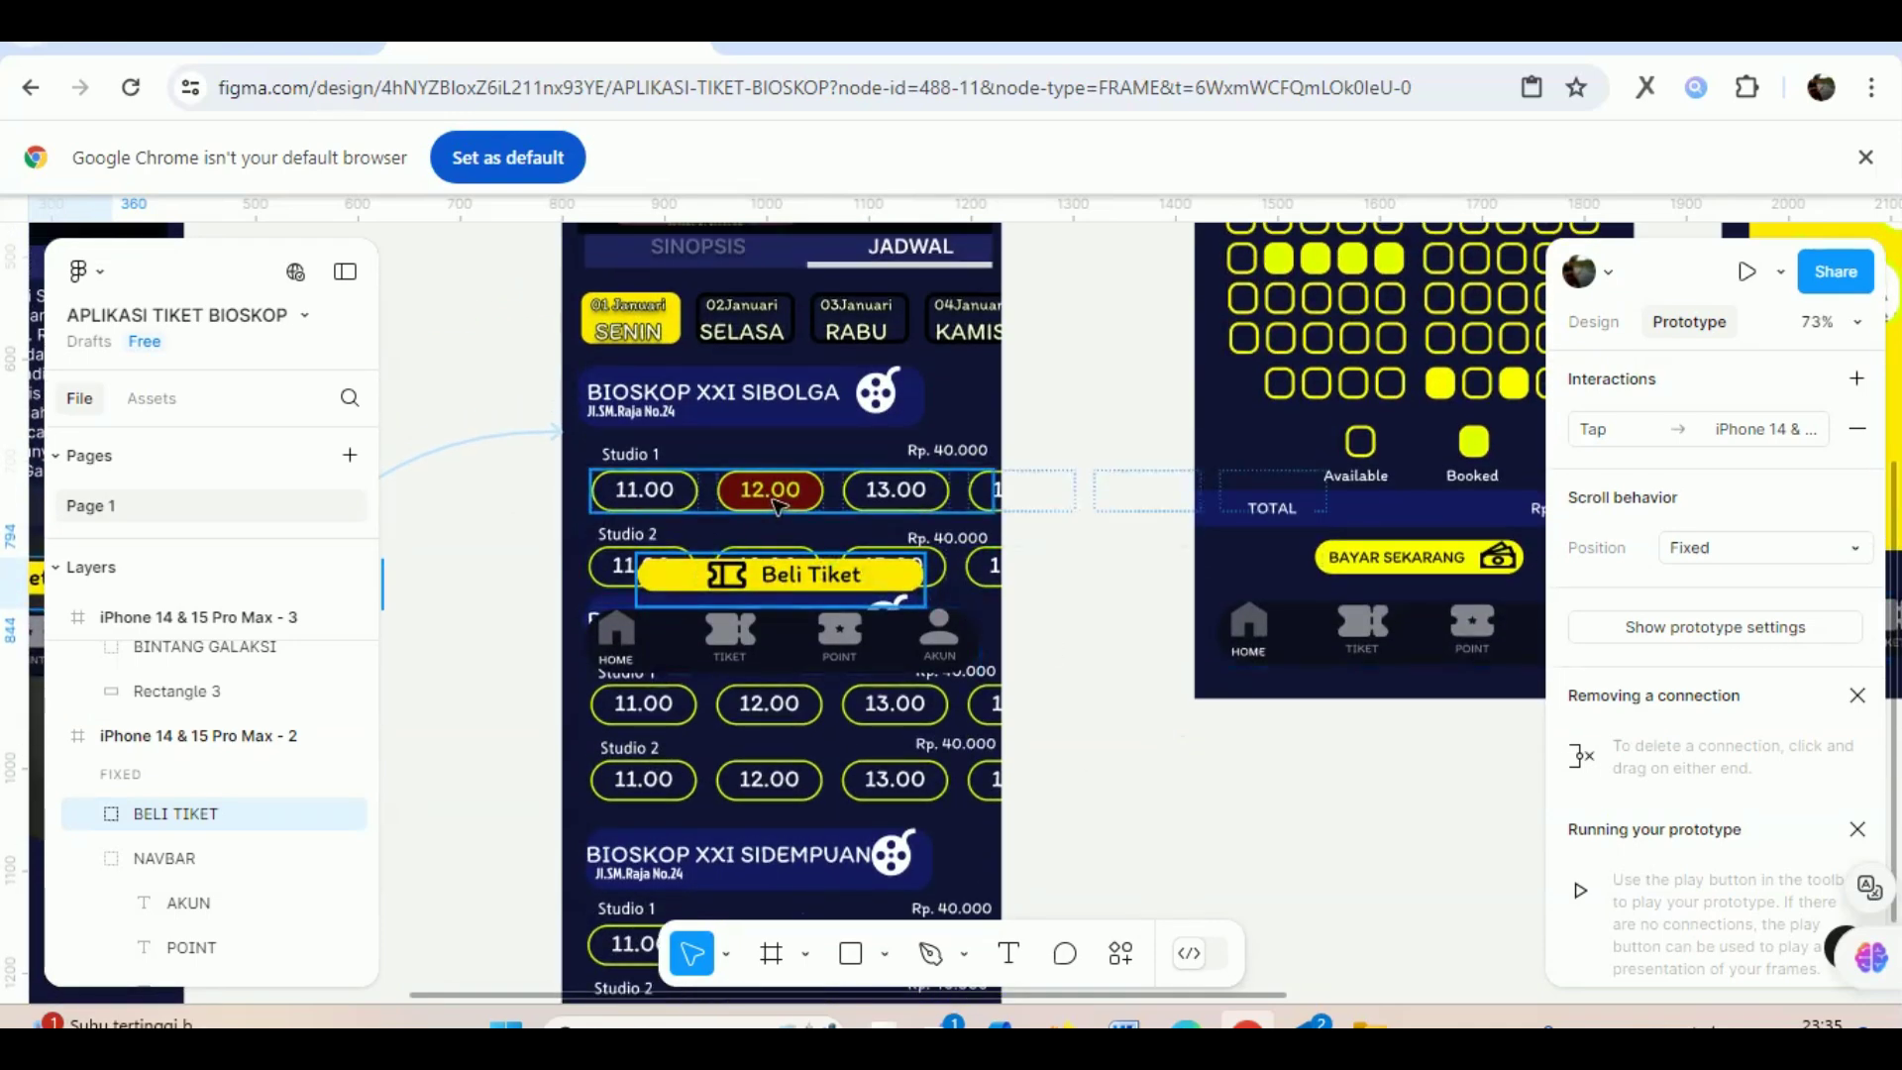
# Link the Studio 1 12.00 showtime to the seat-selection screen with Smart animate.
pyautogui.click(779, 499)
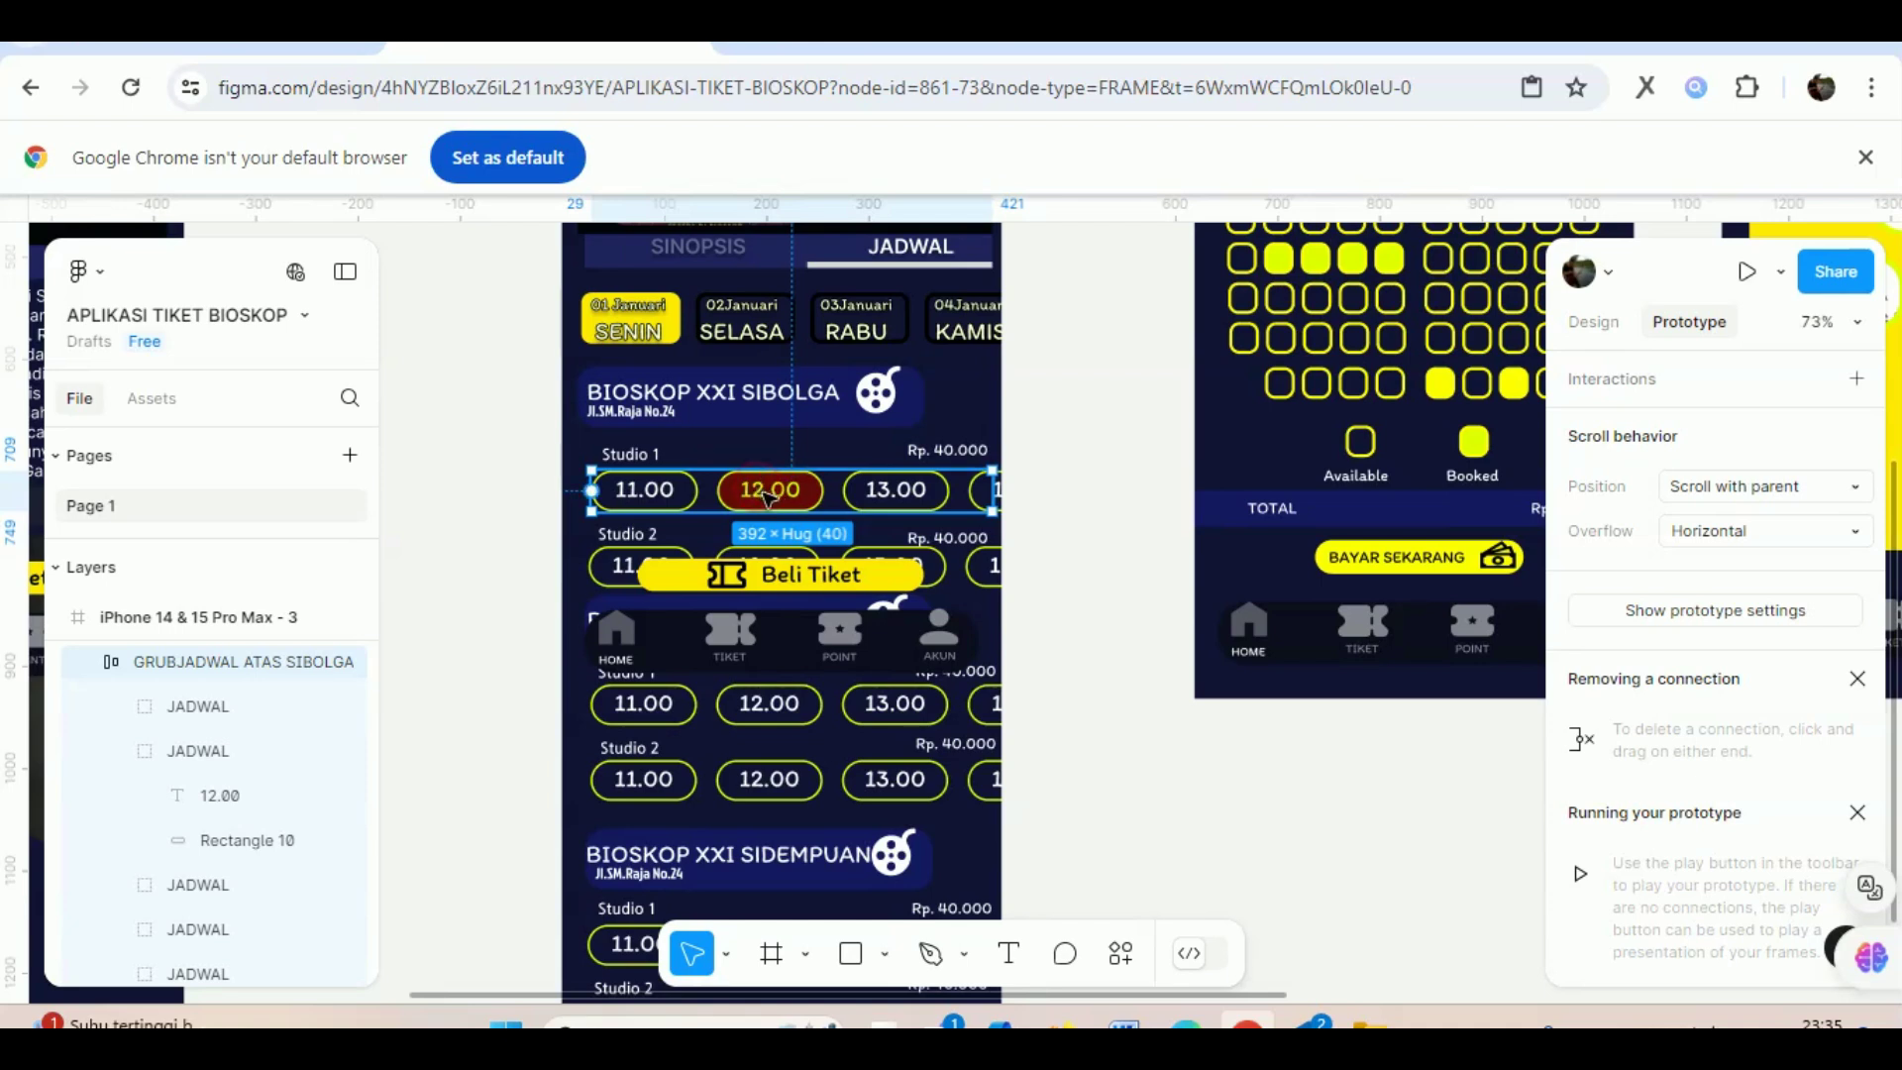
pyautogui.doubleClick(770, 495)
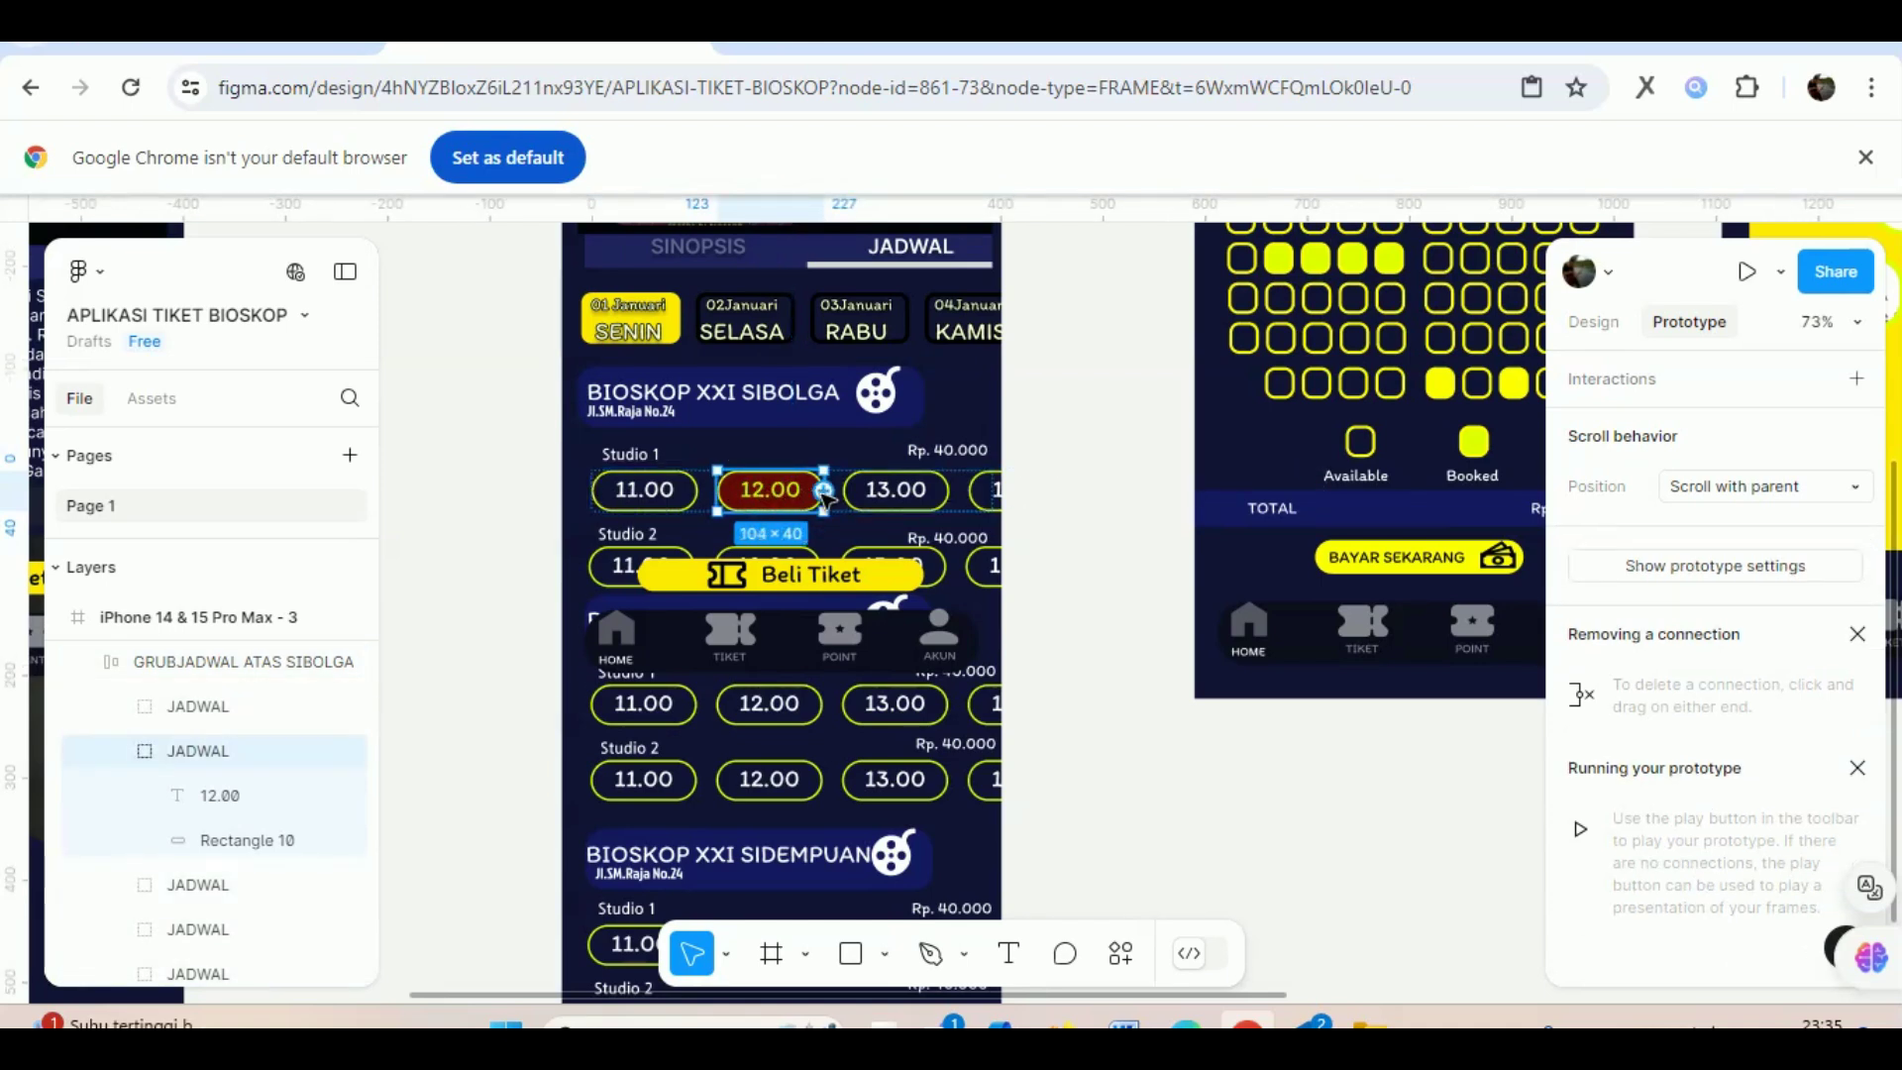
pyautogui.click(1100, 599)
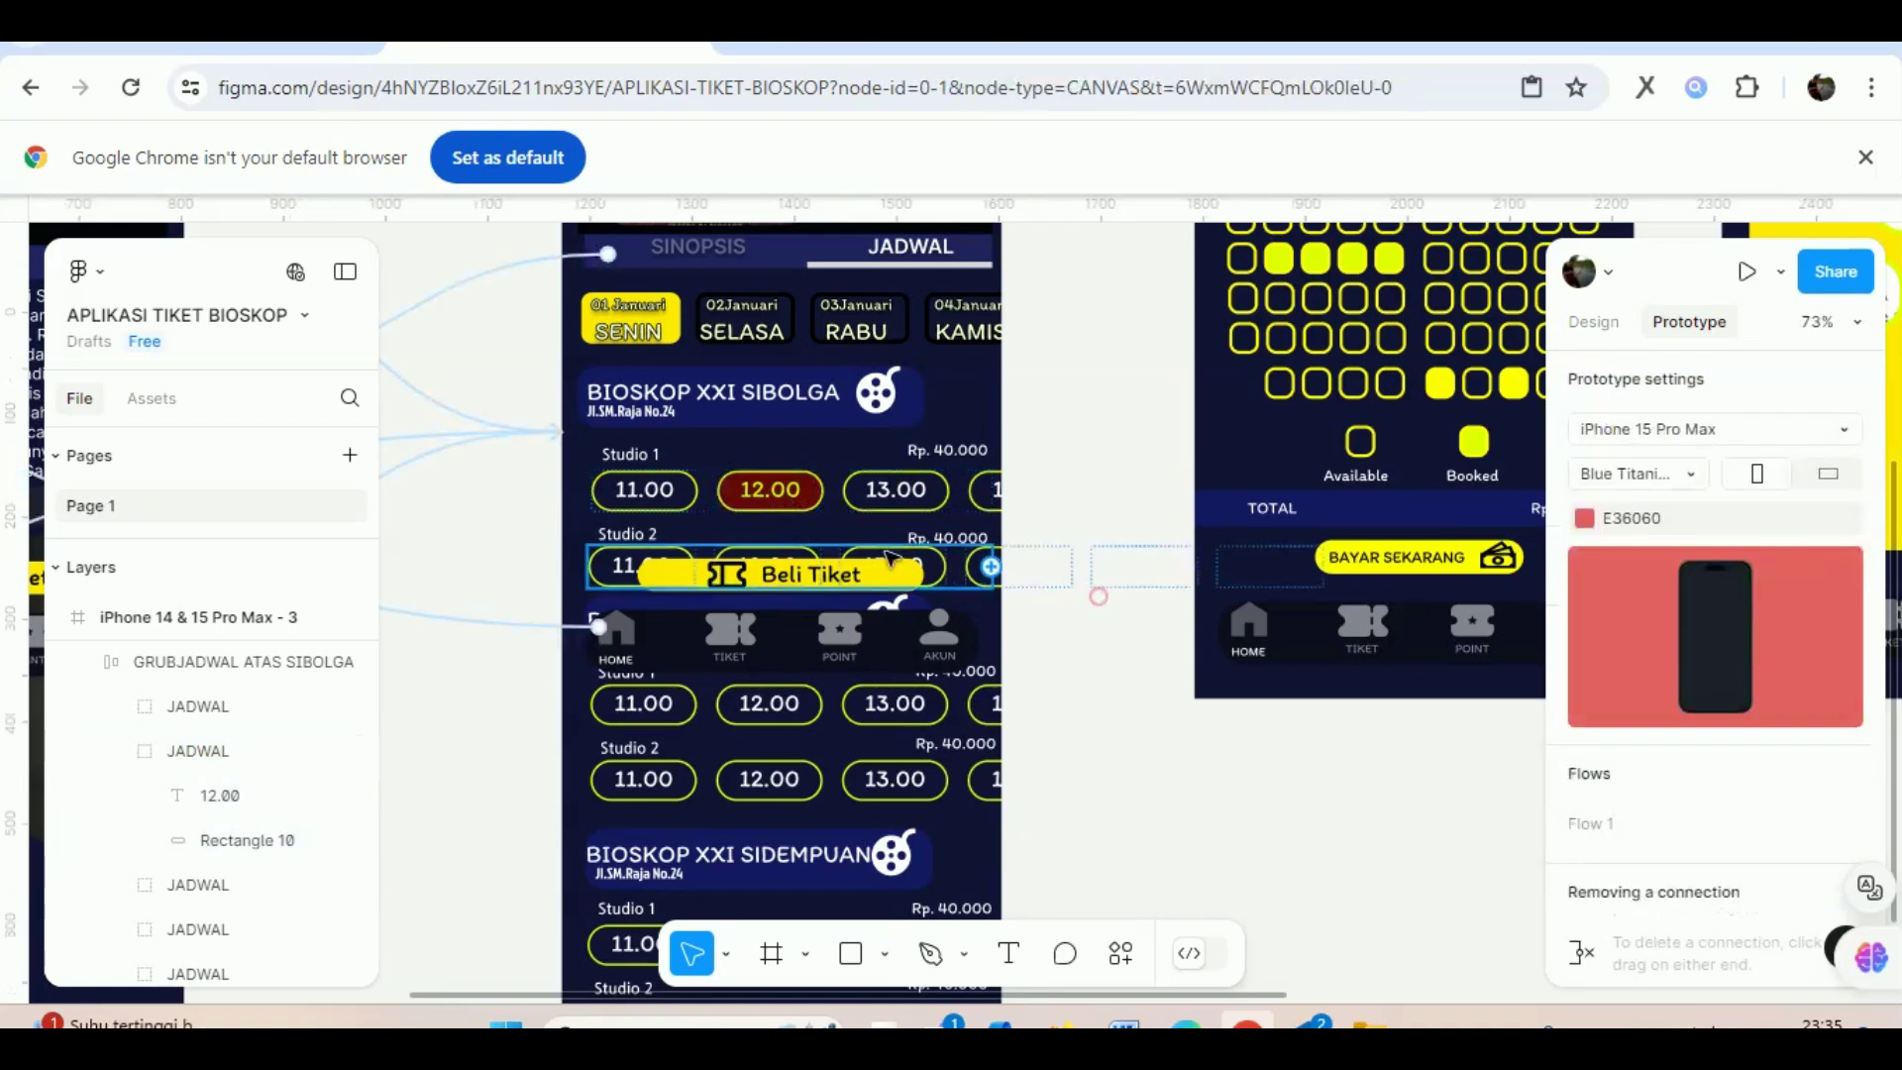
pyautogui.click(656, 496)
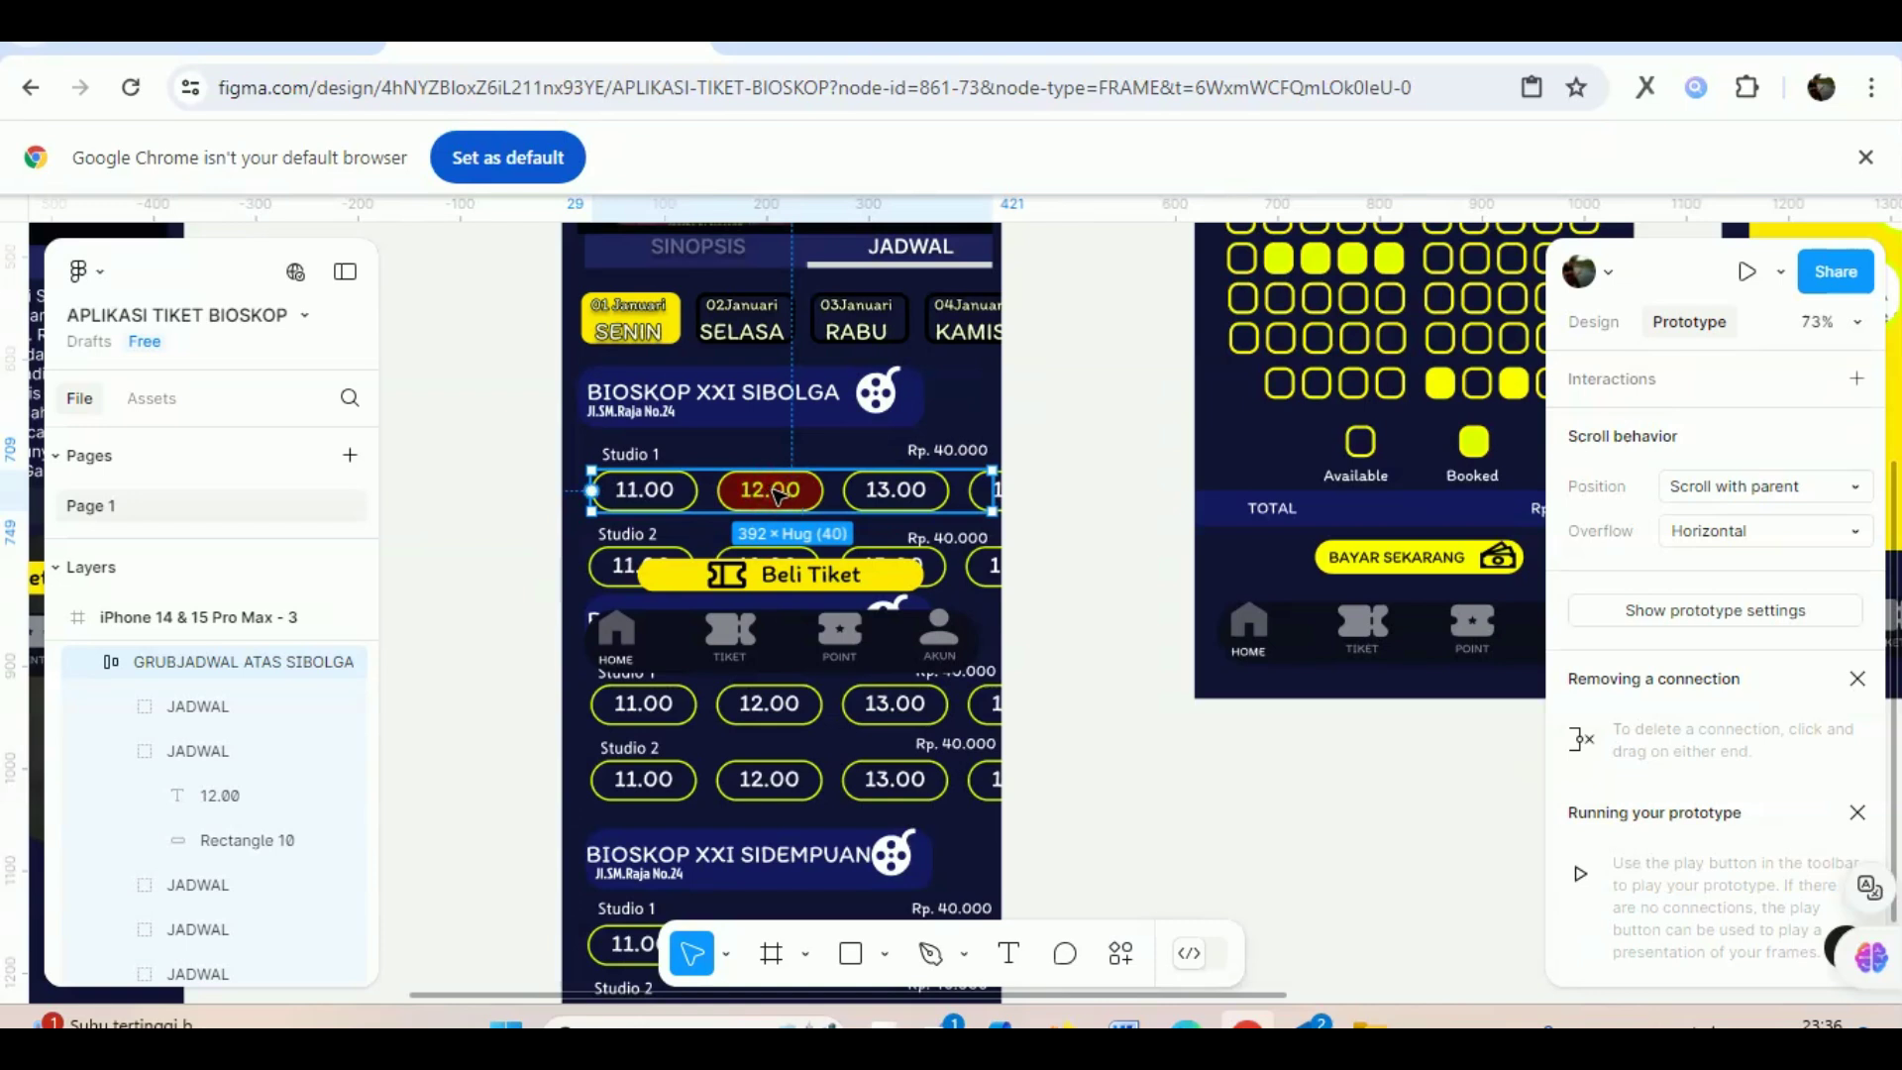
pyautogui.doubleClick(778, 492)
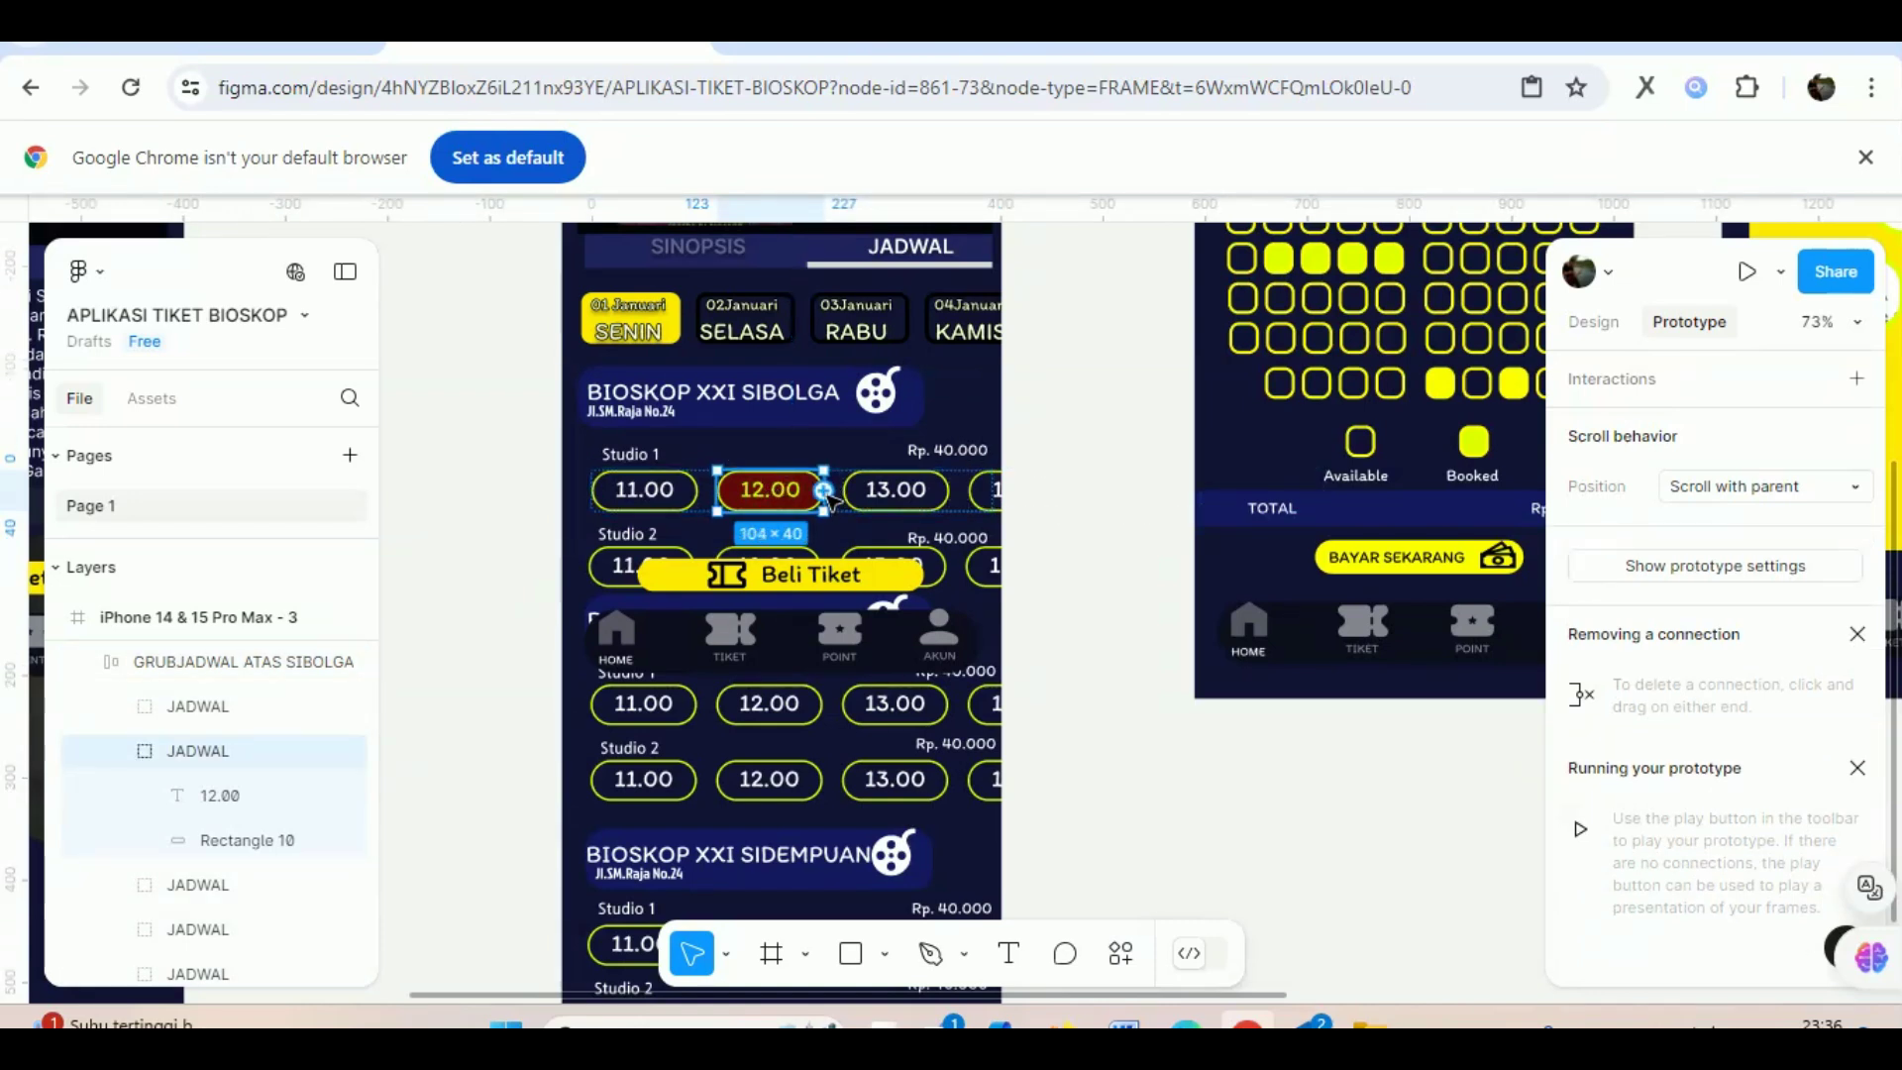
pyautogui.moveTo(824, 491)
pyautogui.mouseDown()
pyautogui.moveTo(1149, 478)
pyautogui.moveTo(1216, 434)
pyautogui.mouseUp()
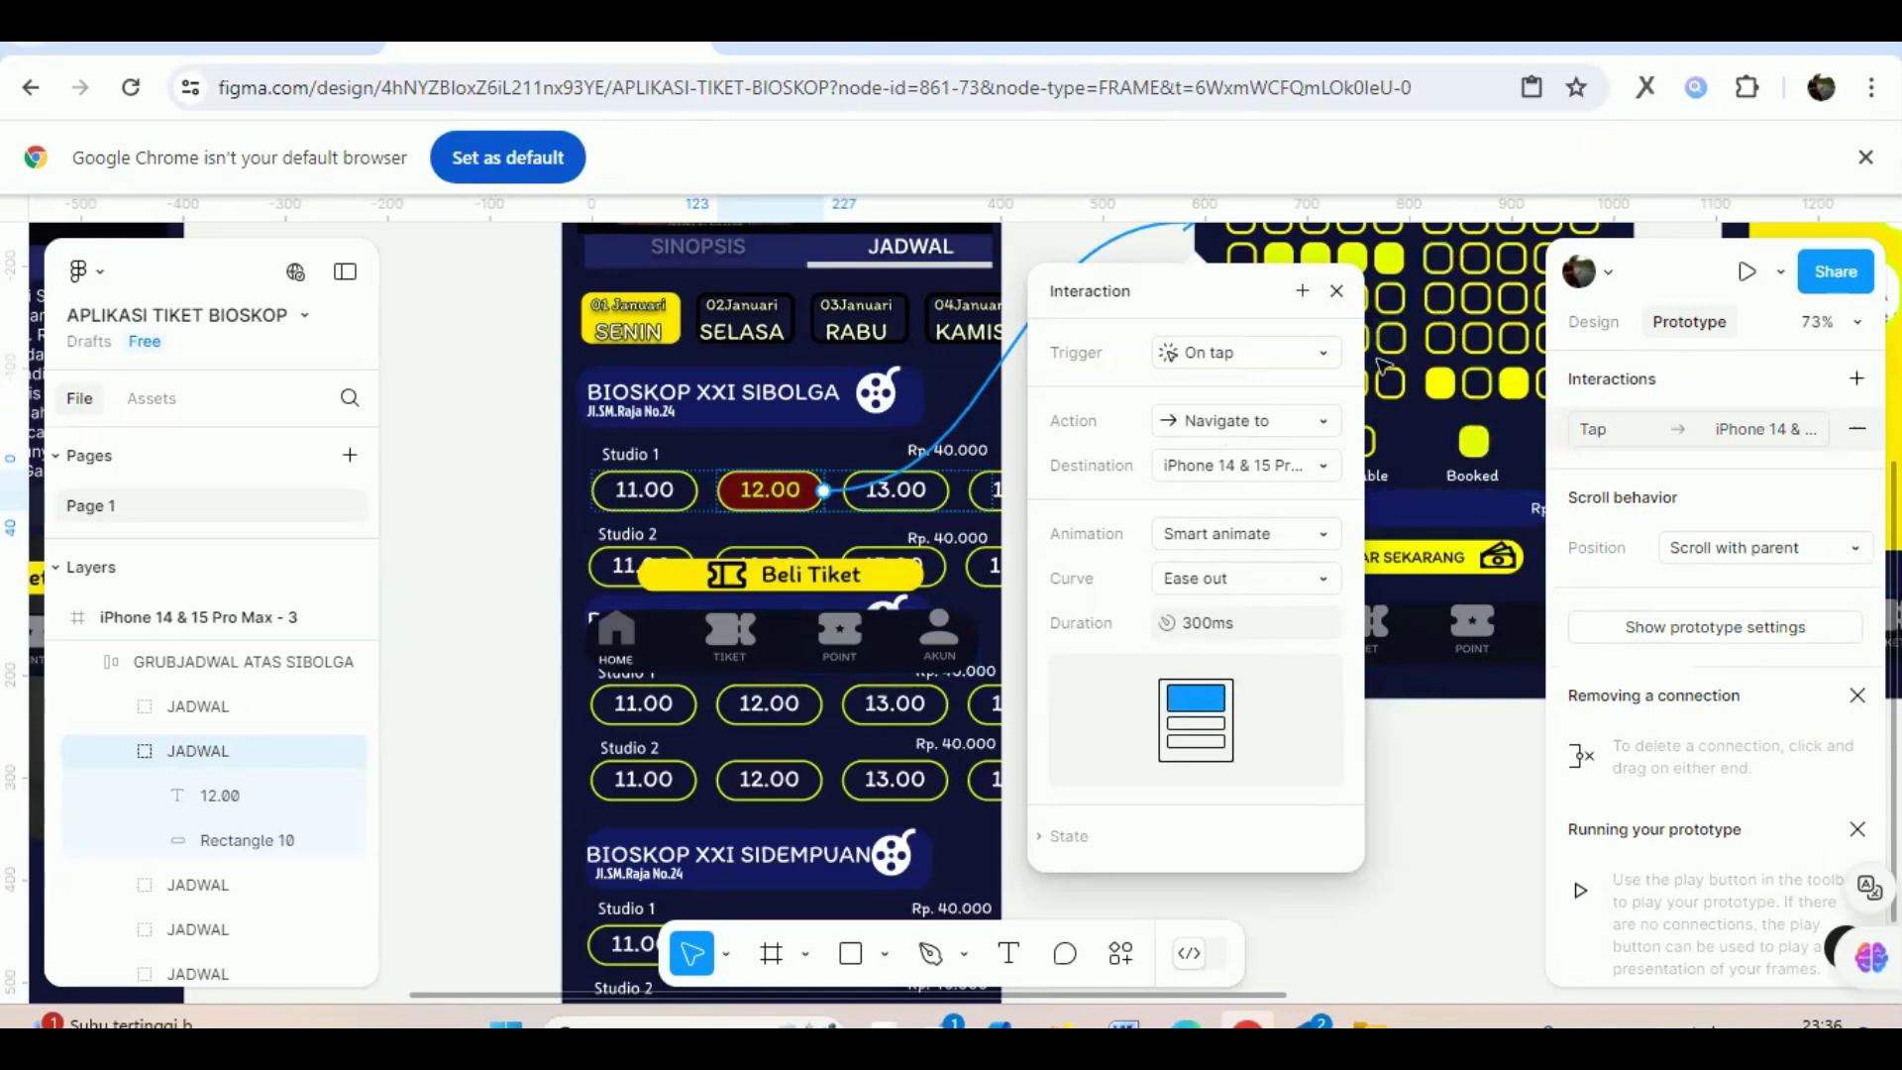
pyautogui.click(1336, 291)
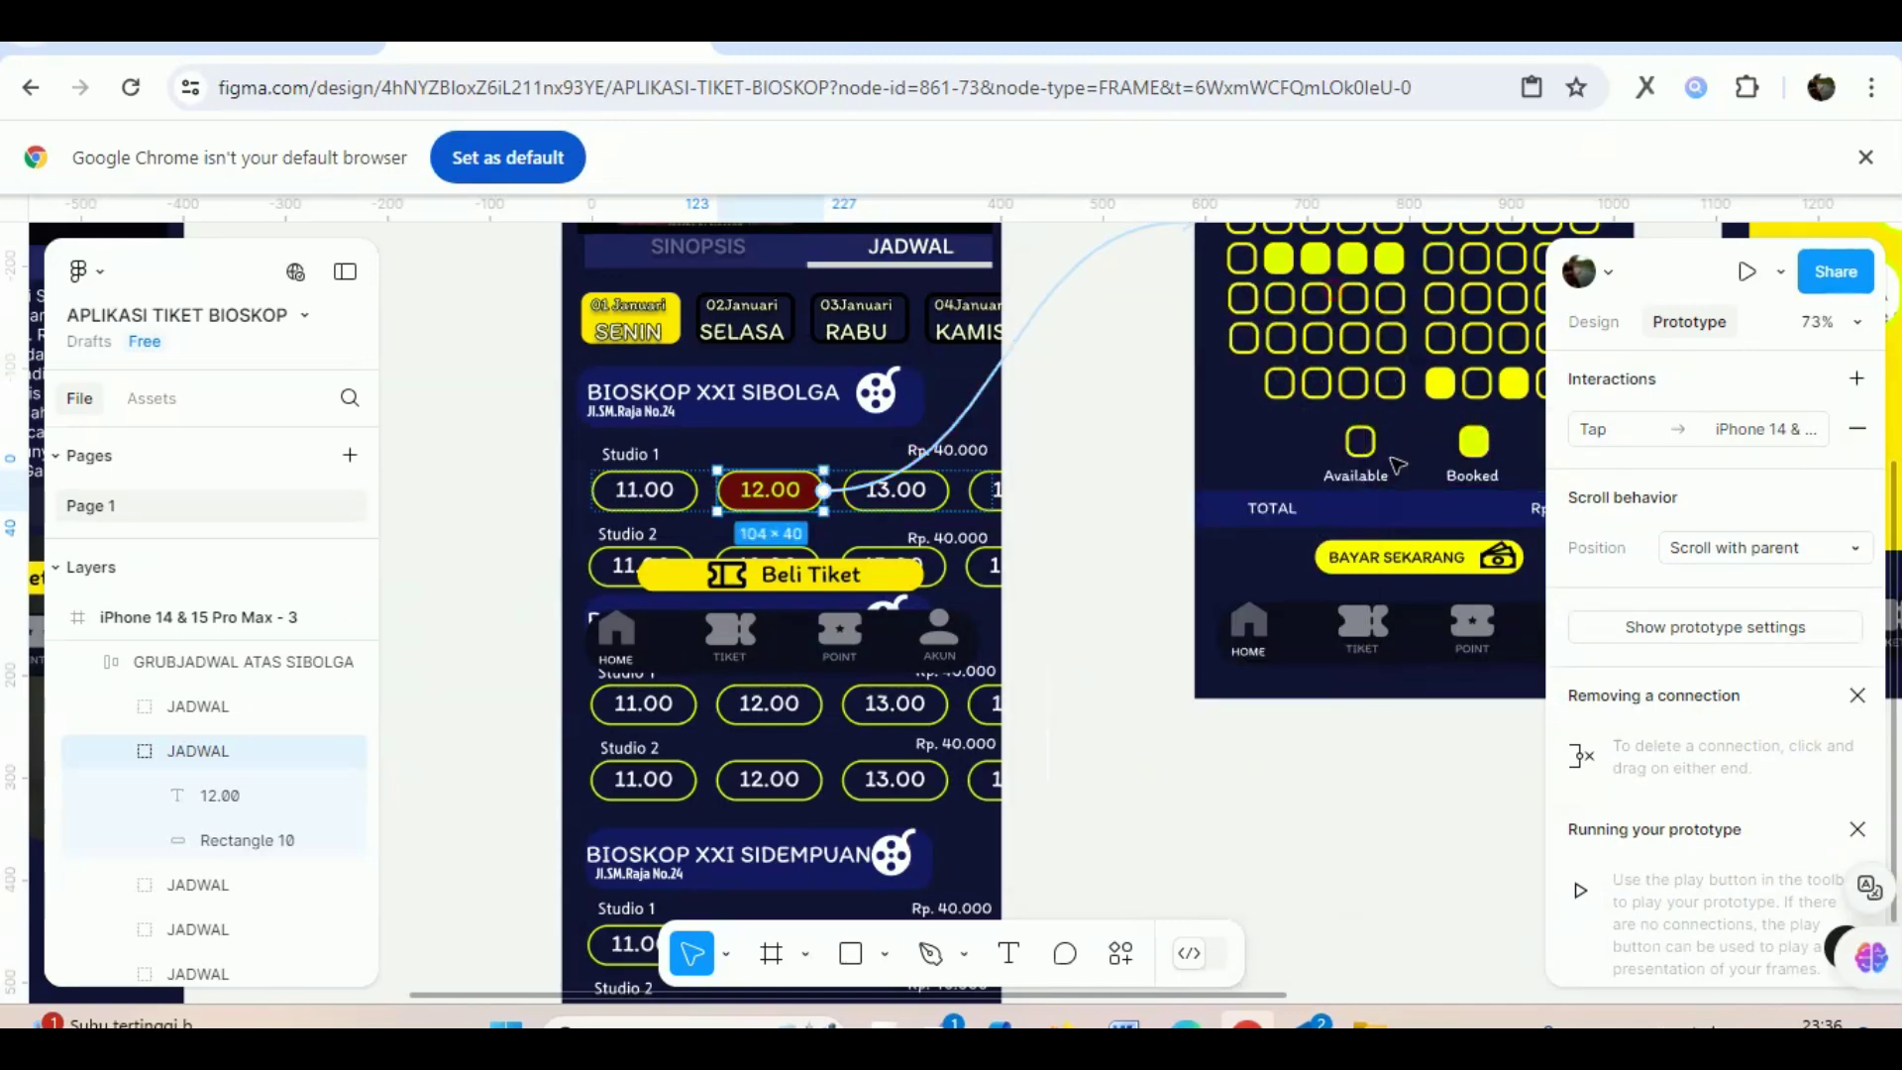
# Scroll the canvas and select the schedule screen's Beli Tiket button.
pyautogui.scroll(3, 1397, 472)
pyautogui.scroll(-1, 1397, 472)
pyautogui.scroll(2, 1392, 473)
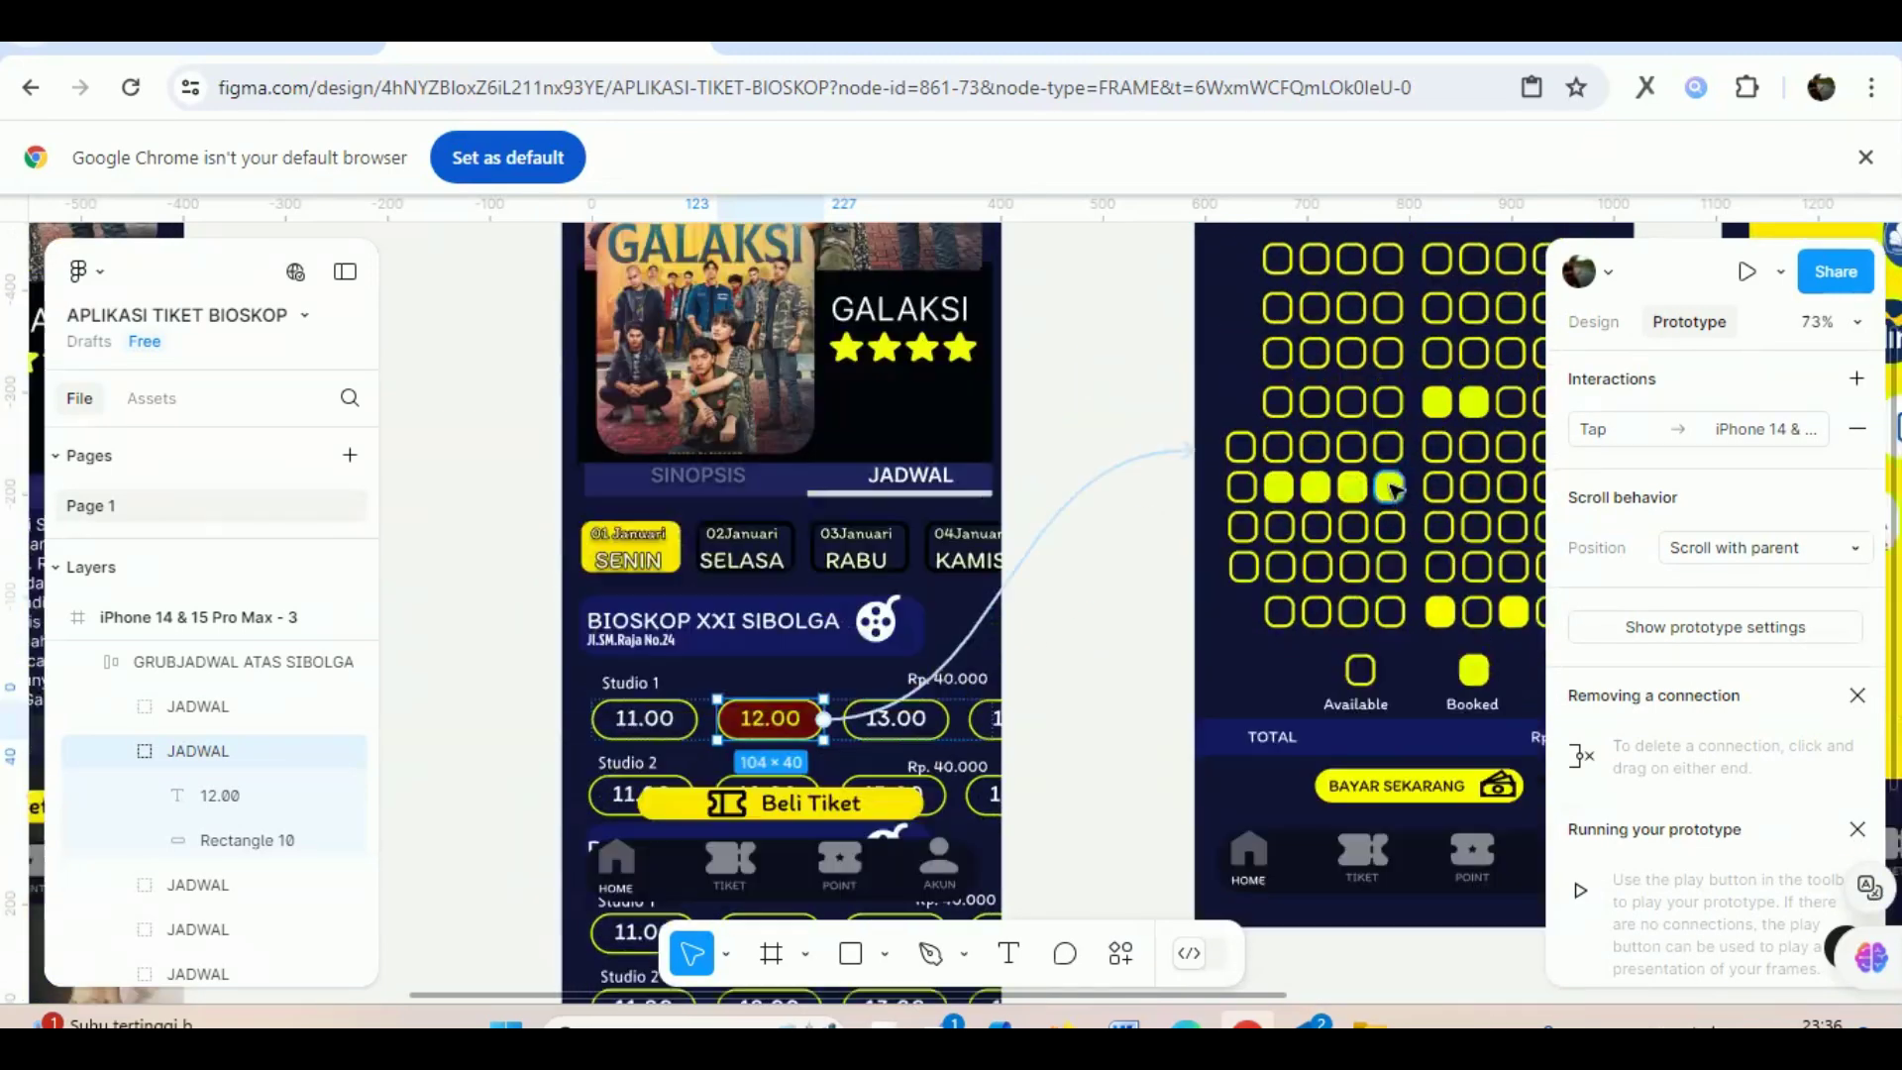
pyautogui.scroll(2, 1392, 474)
pyautogui.scroll(2, 1392, 474)
pyautogui.scroll(-10, 1246, 510)
pyautogui.scroll(-1, 1083, 565)
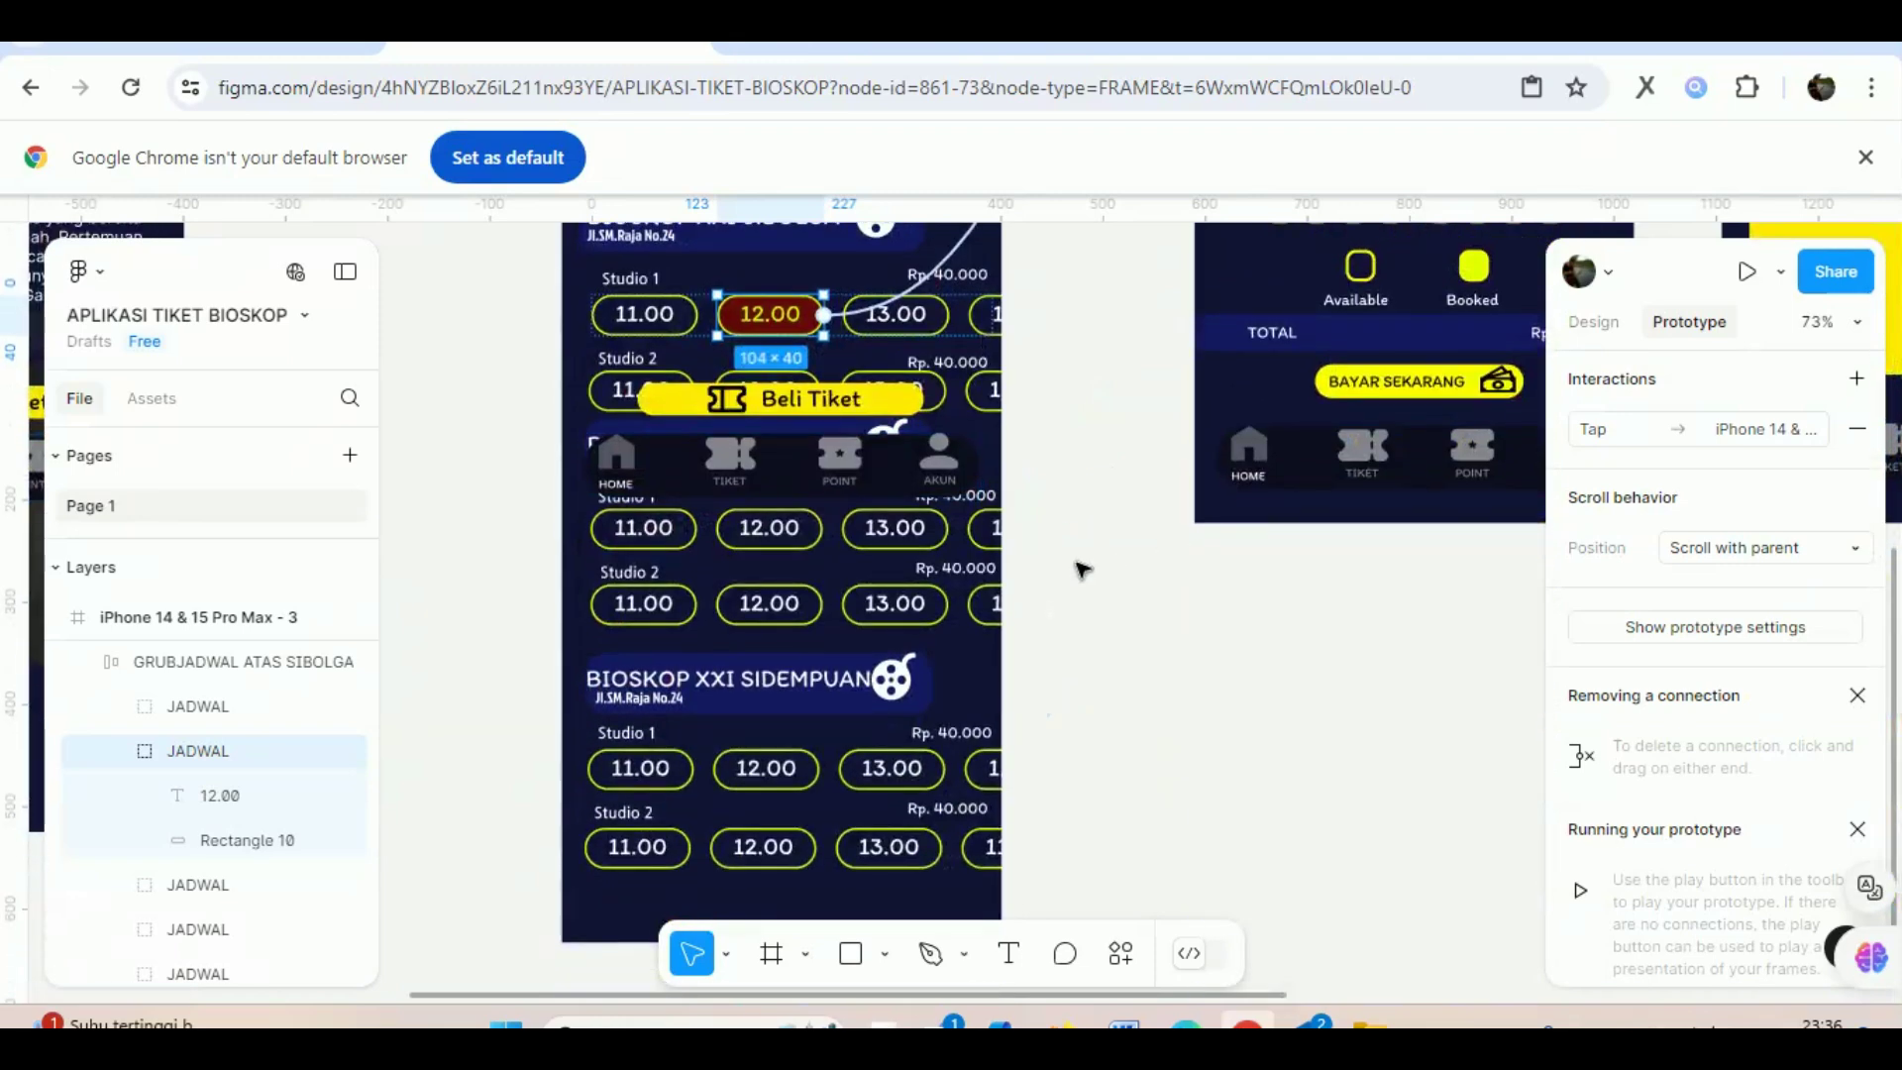
pyautogui.scroll(1, 1066, 574)
pyautogui.scroll(2, 1061, 573)
pyautogui.scroll(1, 1008, 577)
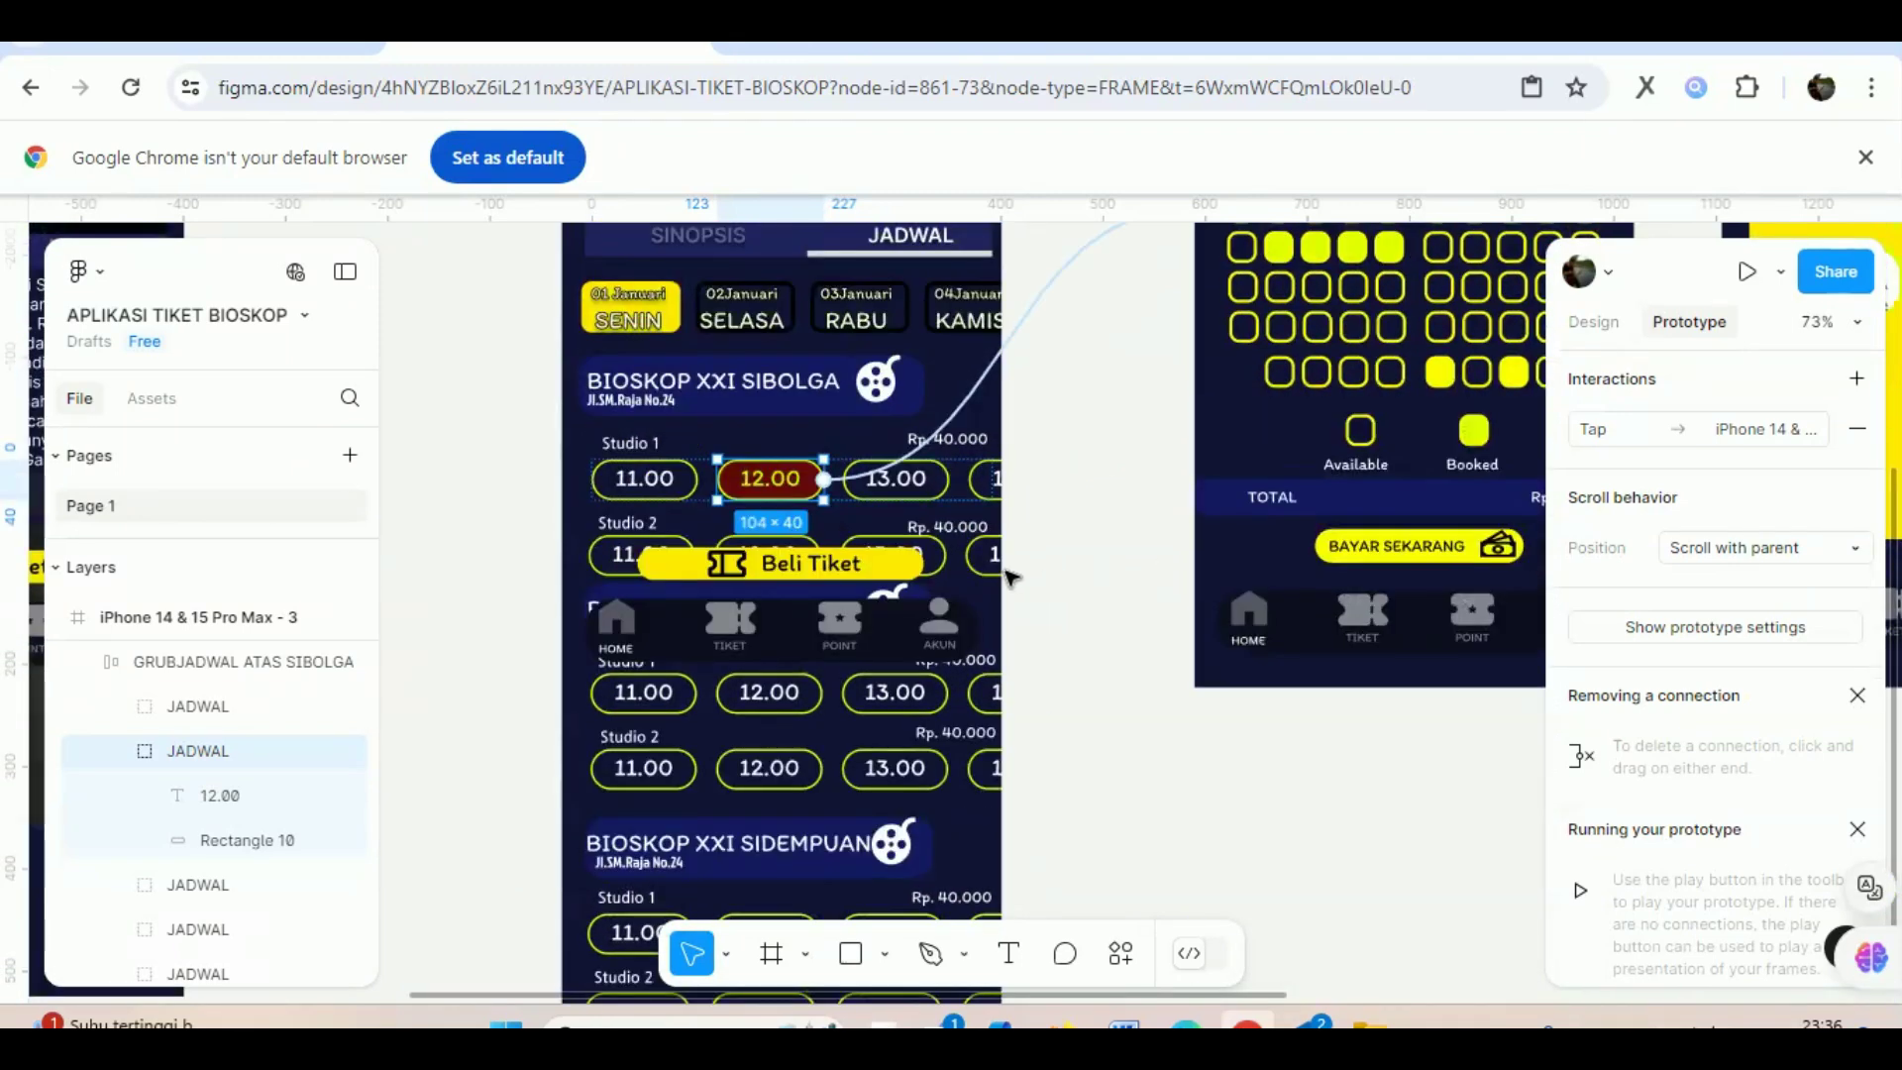
pyautogui.click(854, 578)
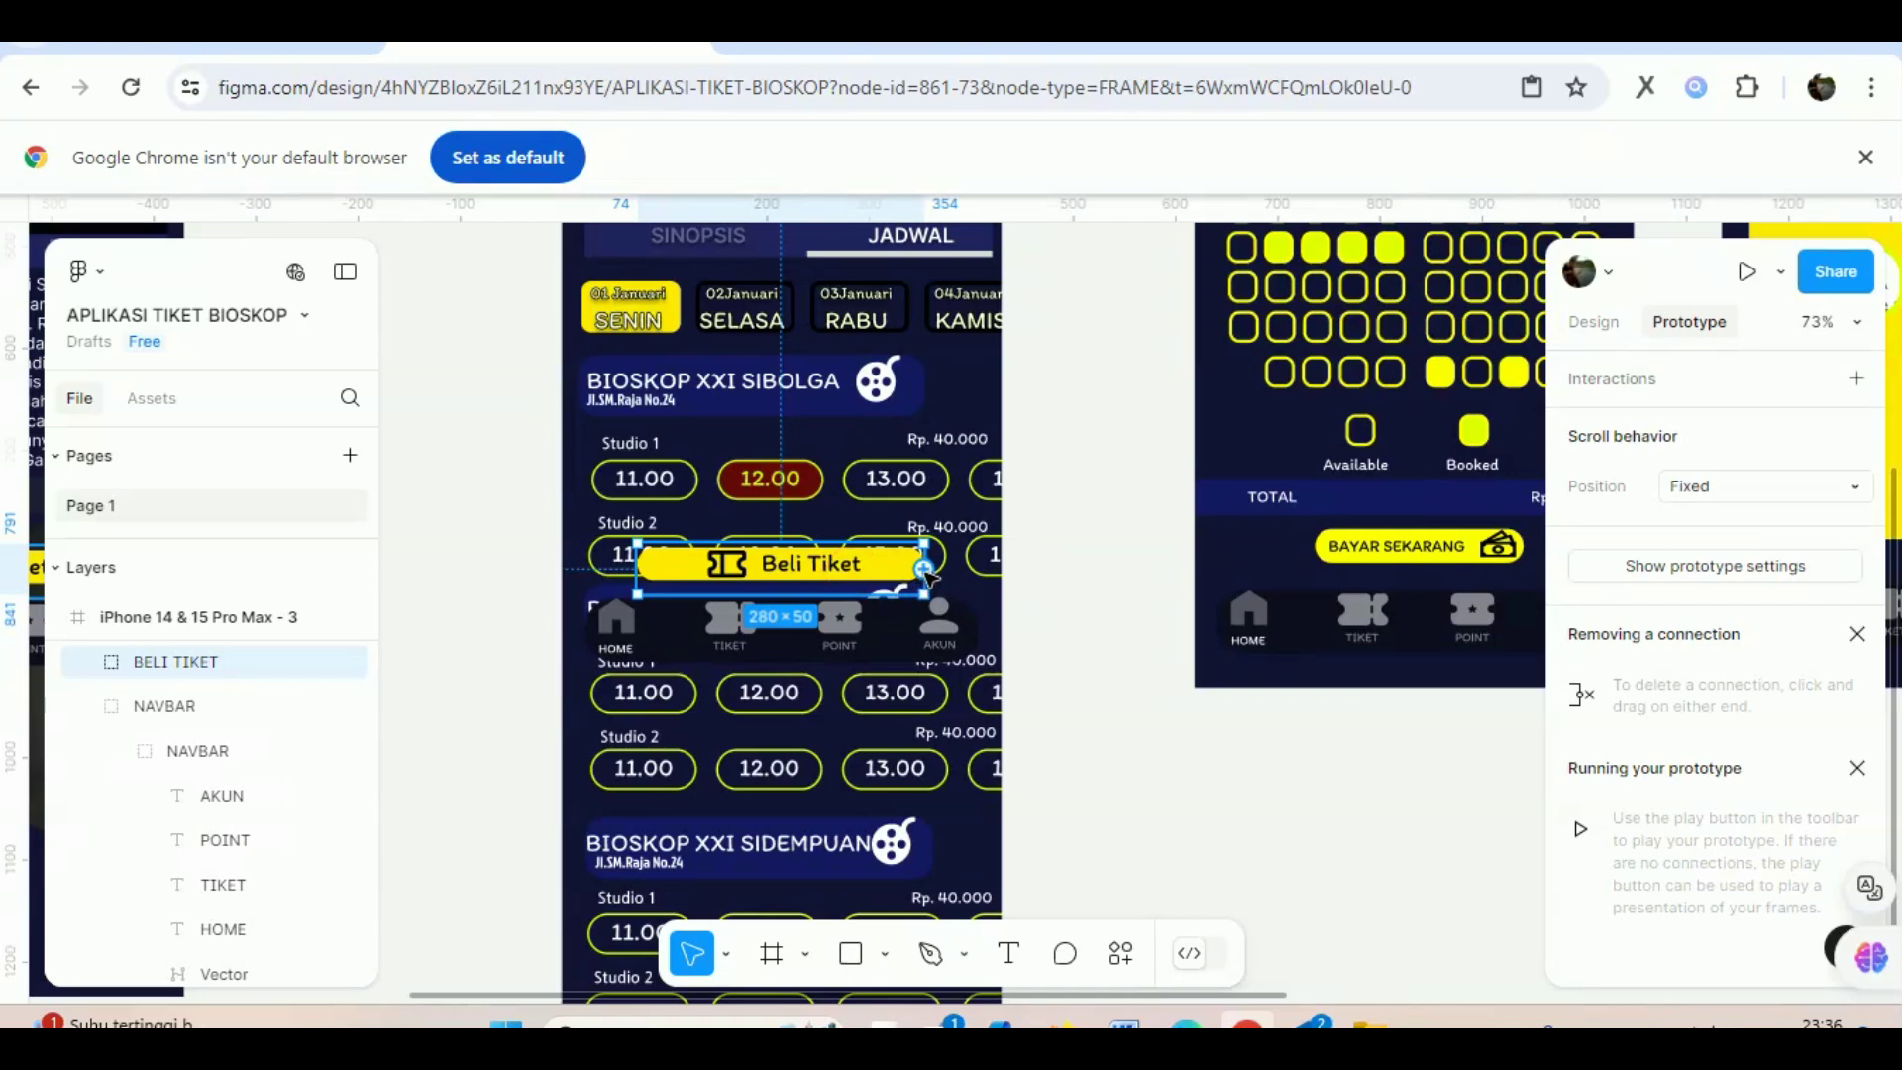
# Link the schedule screen's Beli Tiket button to the seat-selection screen.
pyautogui.moveTo(926, 571); pyautogui.dragTo(1193, 420)
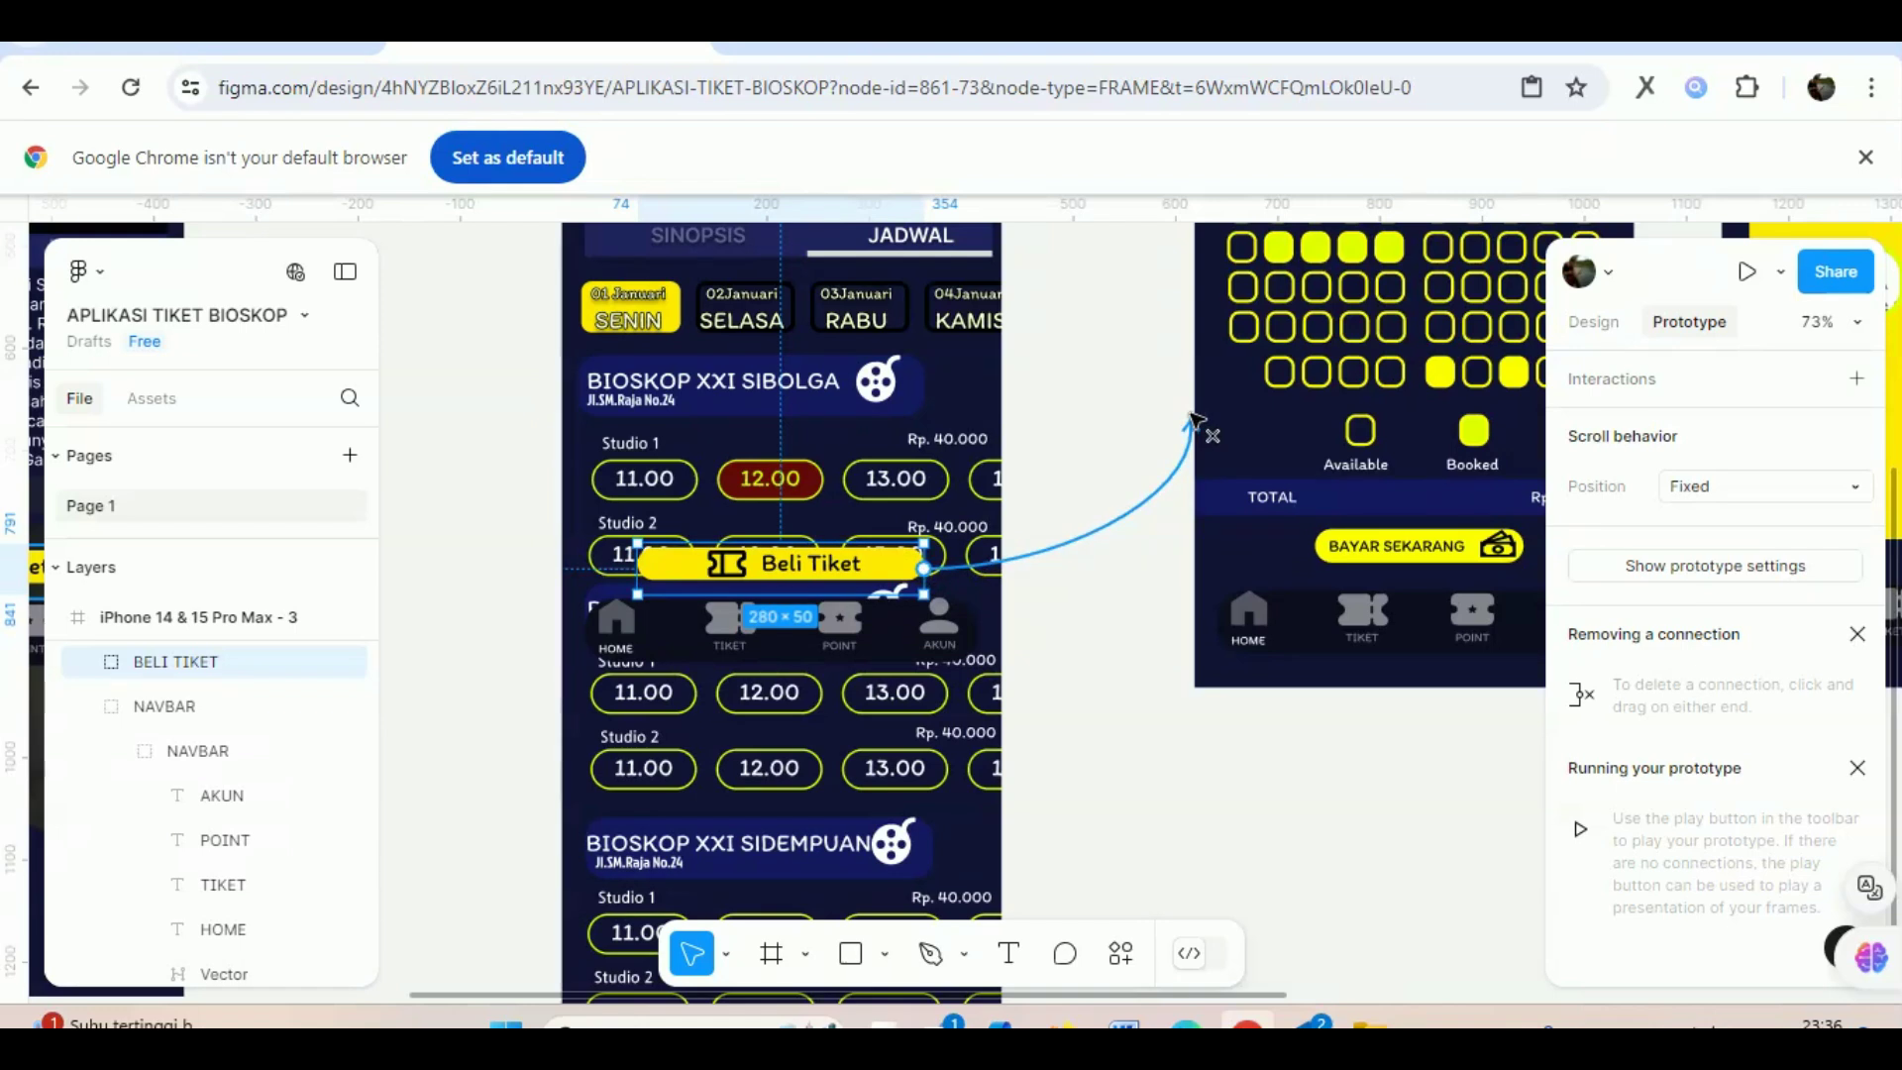
pyautogui.moveTo(1193, 419); pyautogui.dragTo(1204, 302)
pyautogui.click(1462, 855)
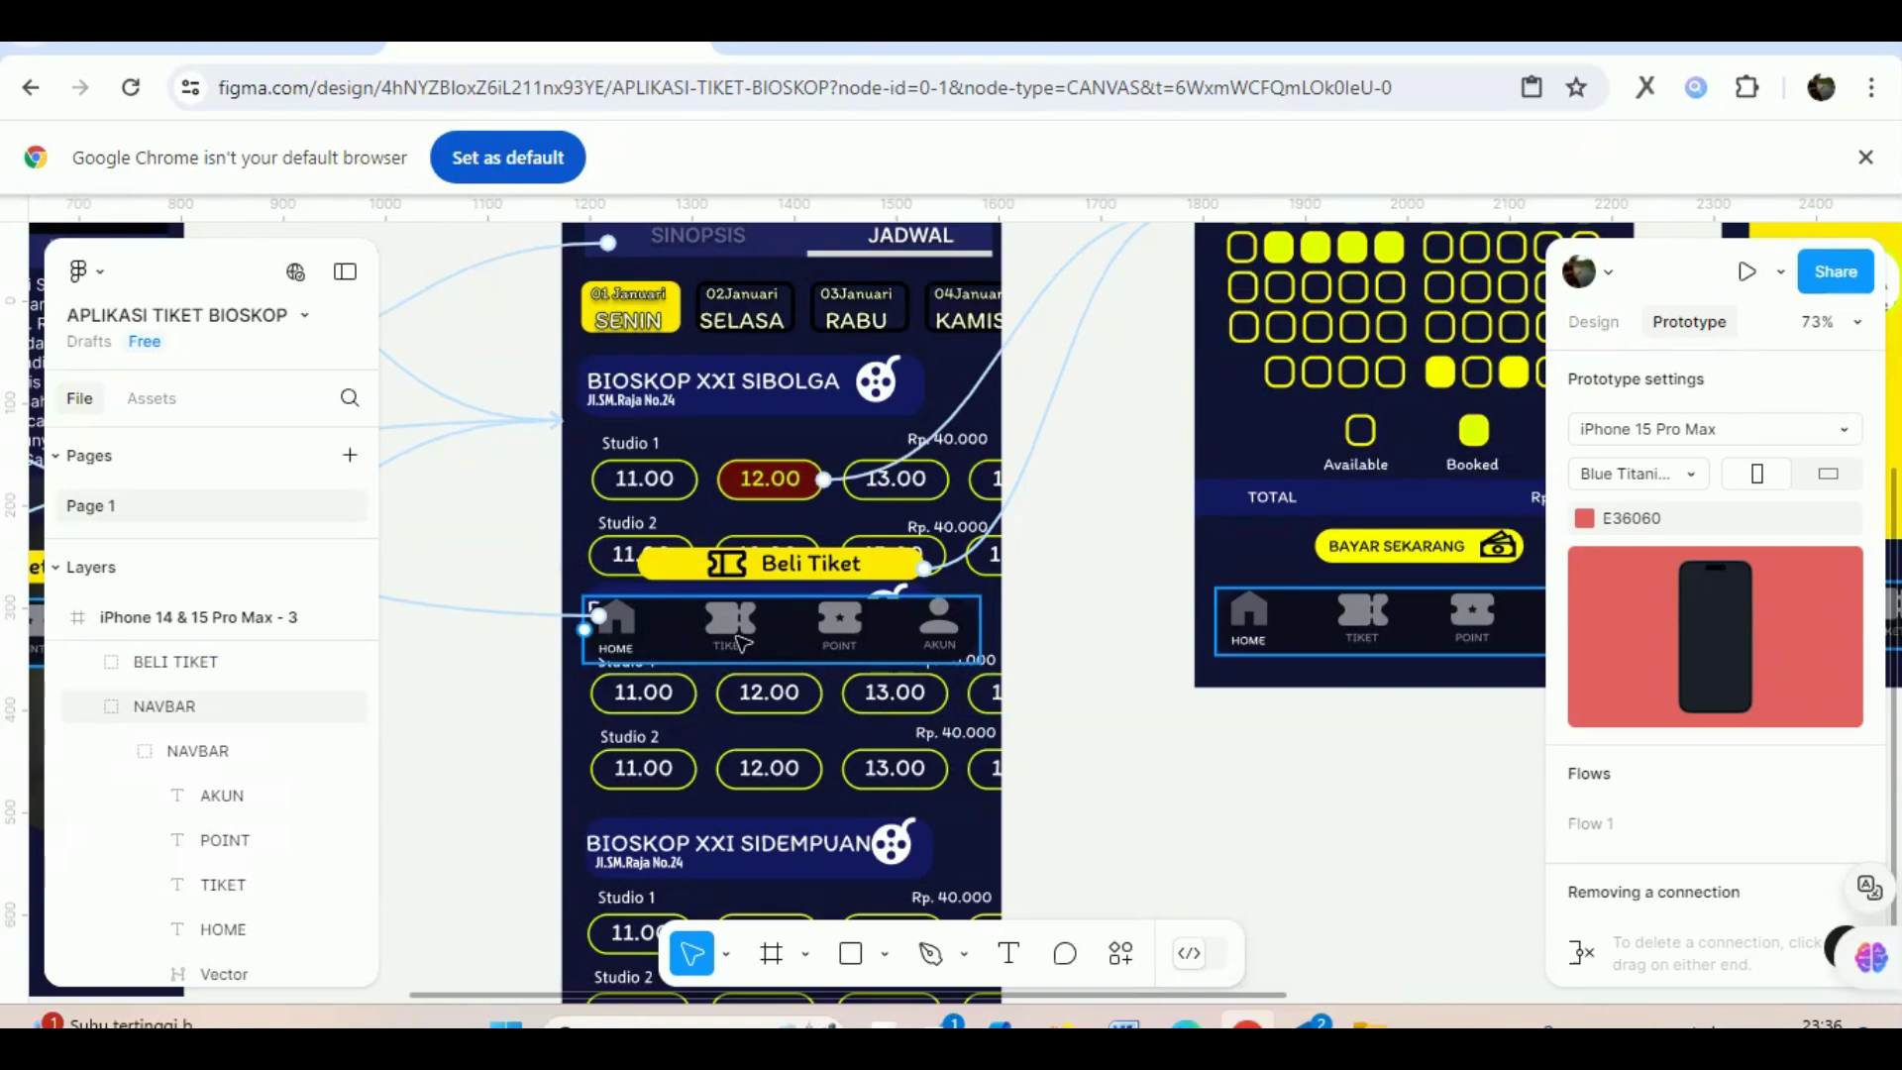
# Inspect the schedule screen's 386×63 navigation bar and its Fixed scroll position.
pyautogui.click(741, 642)
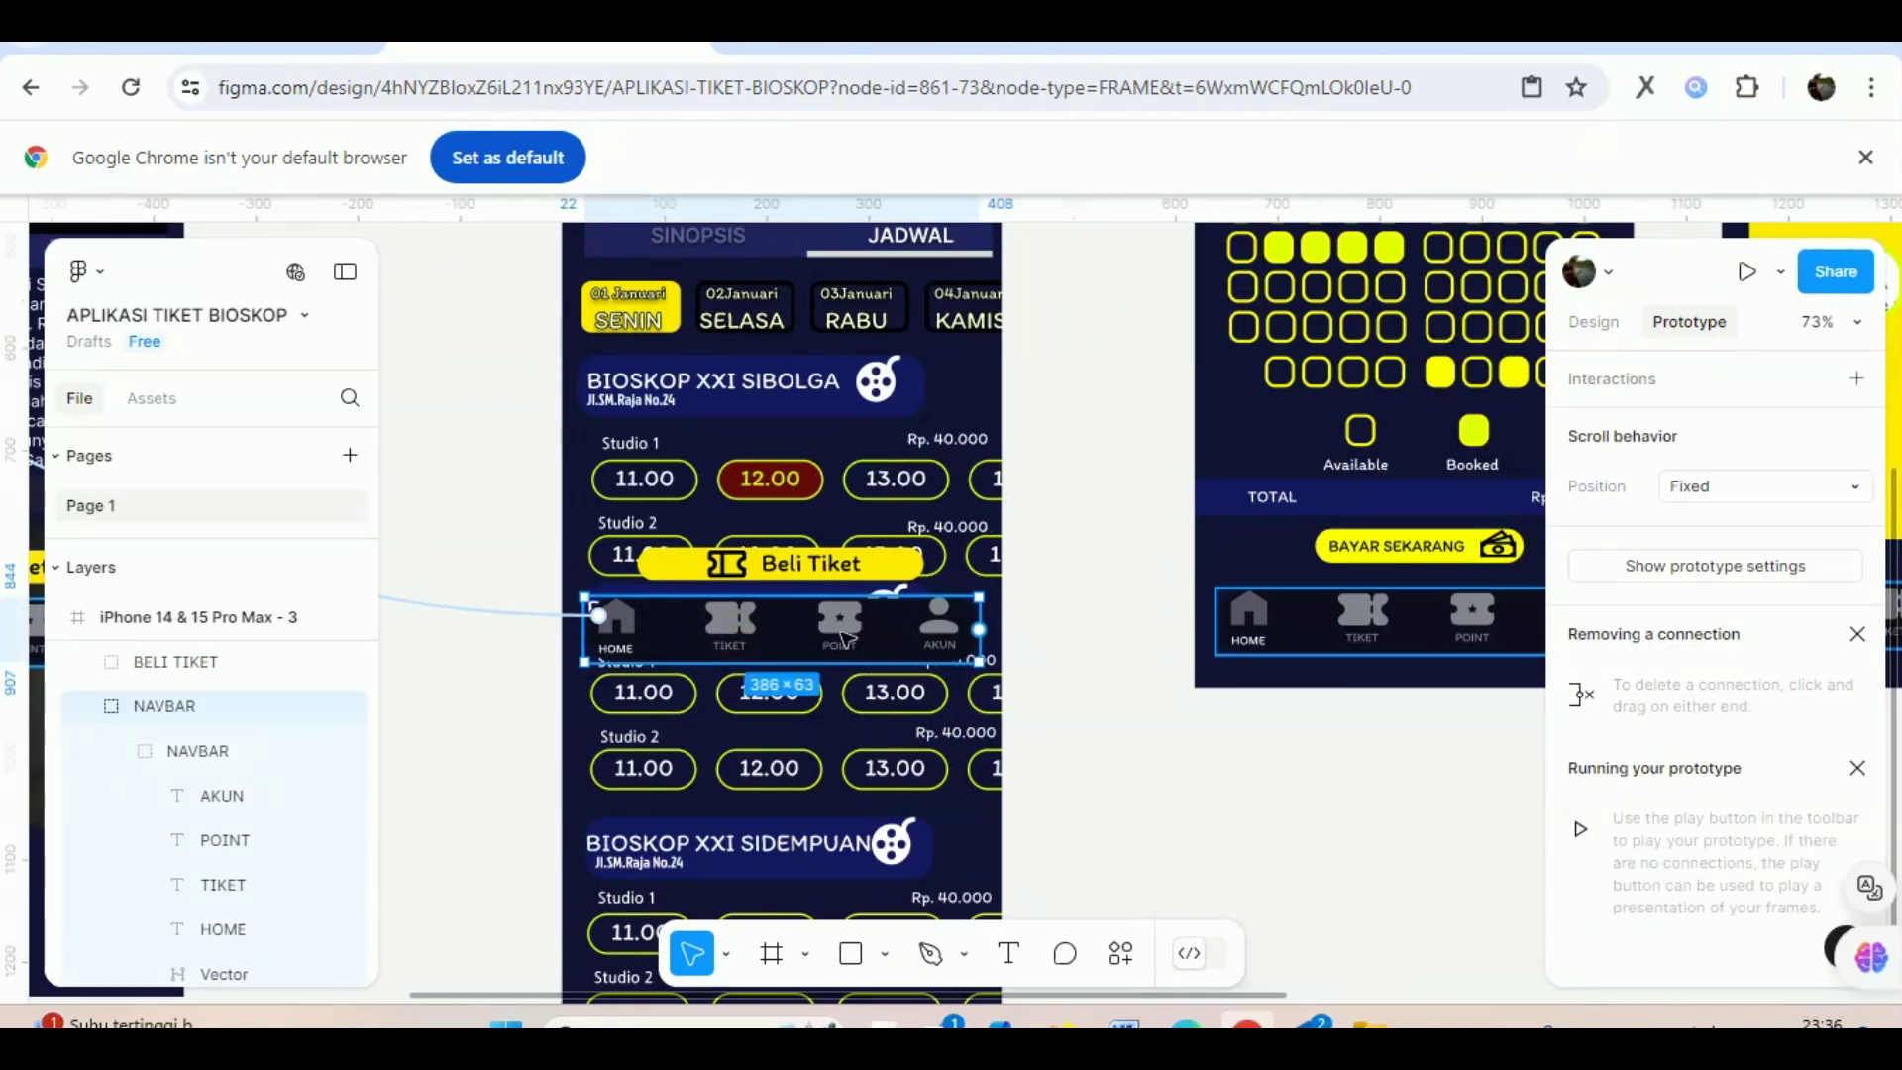
pyautogui.scroll(-1, 1139, 735)
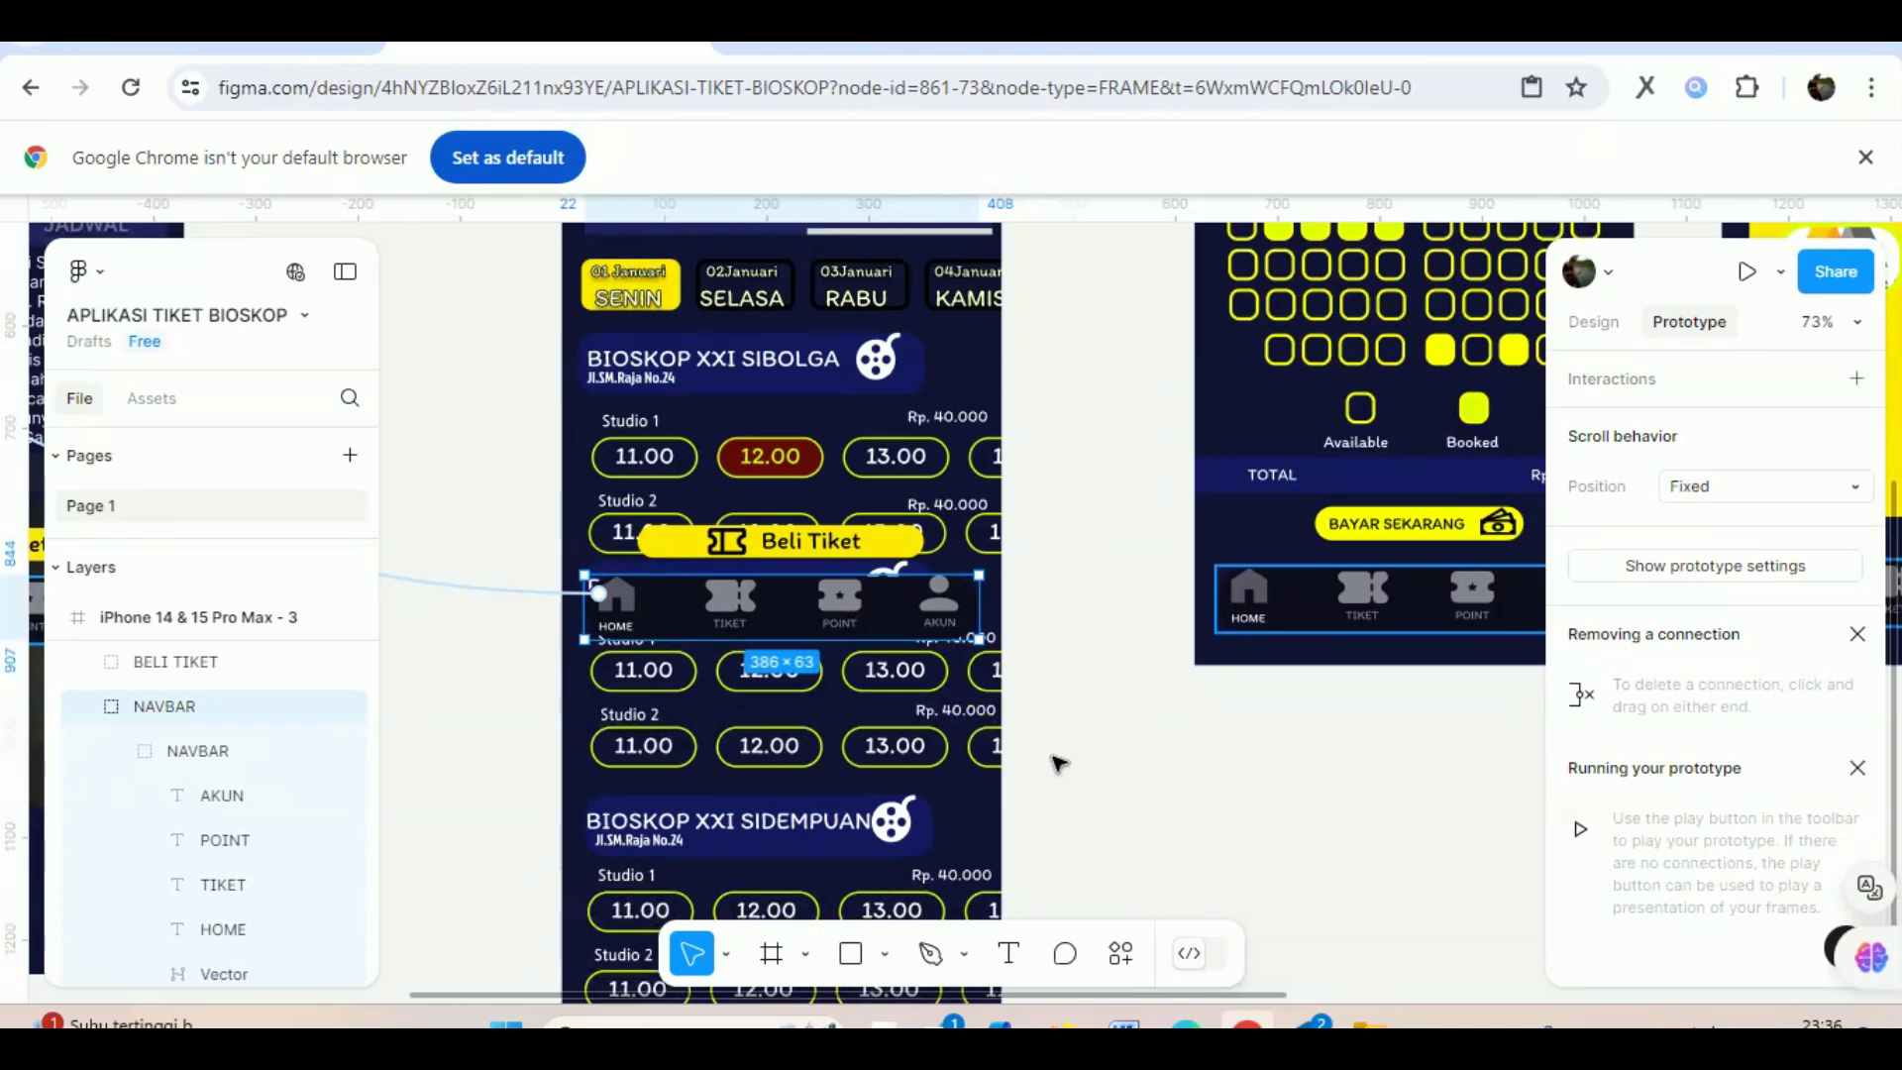
pyautogui.doubleClick(941, 606)
pyautogui.click(1080, 700)
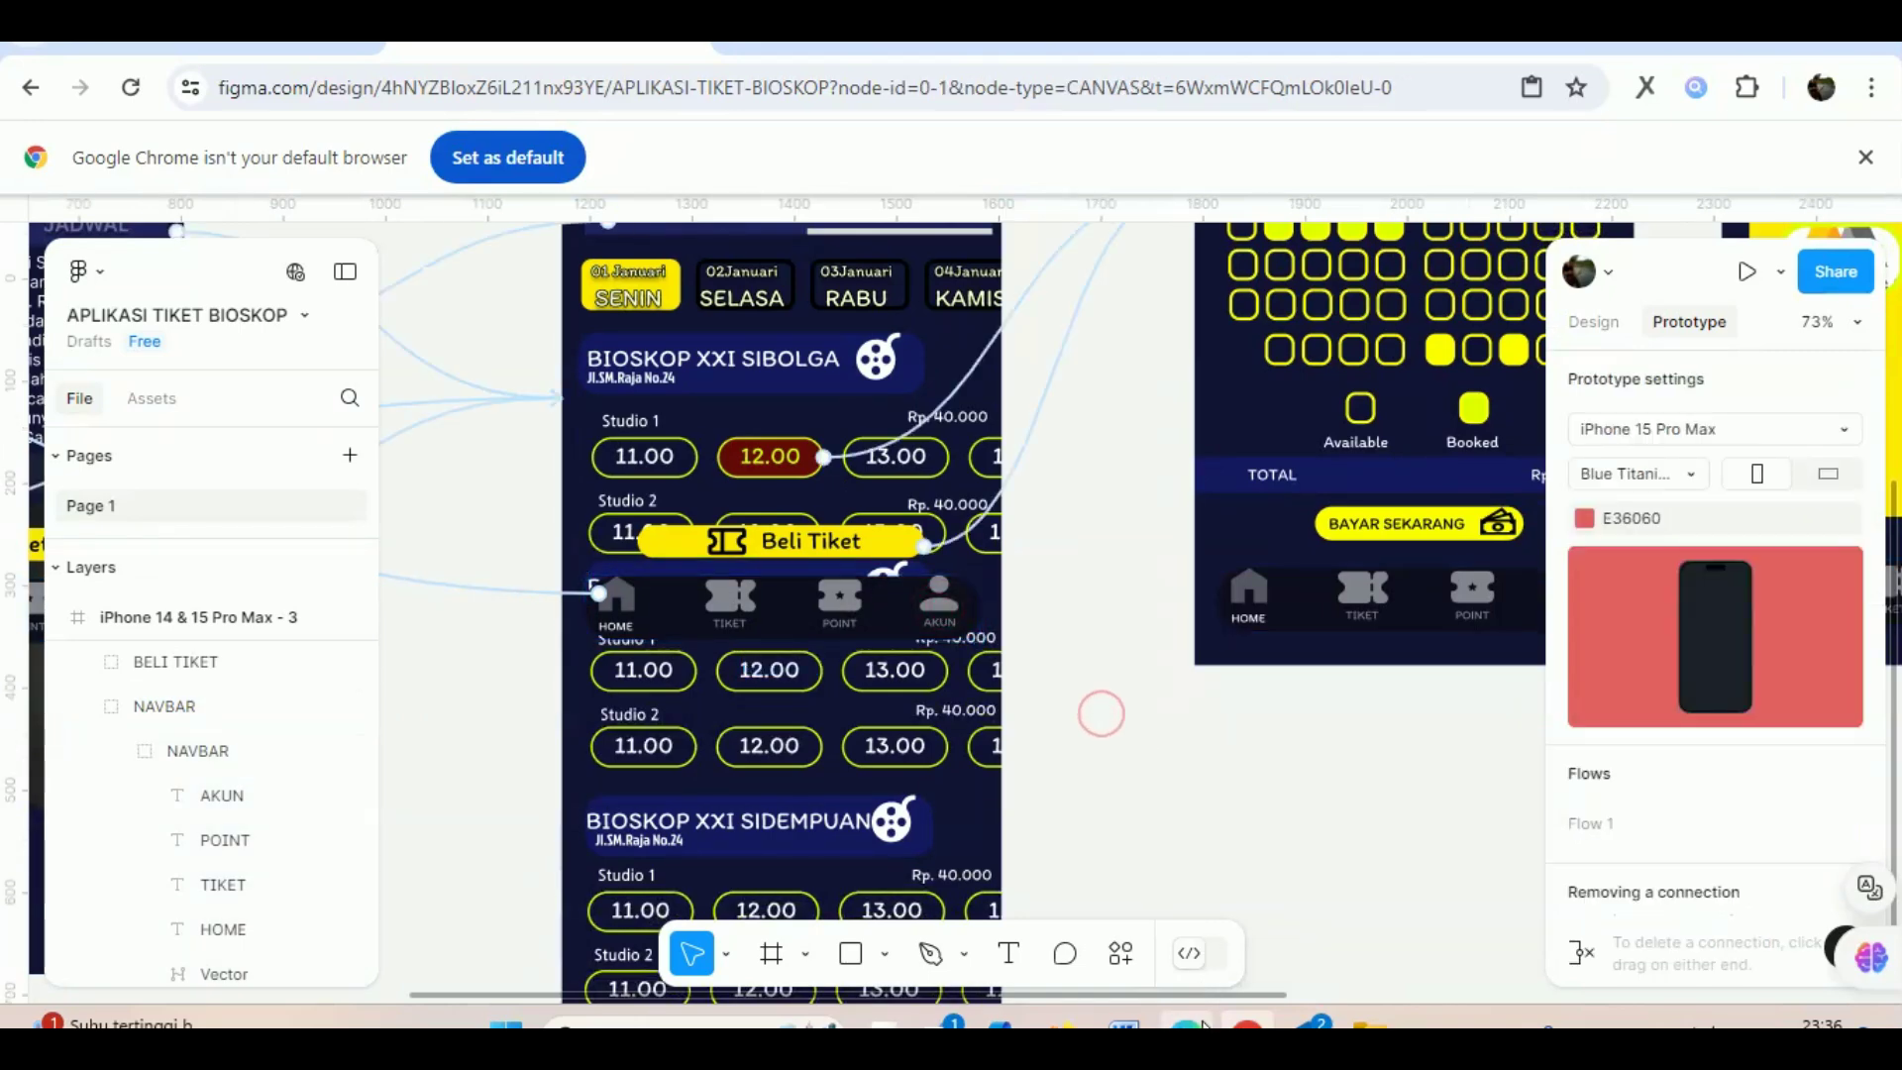
# Pan right and zoom out to 45% to show the remaining screens' navigation bars.
pyautogui.moveTo(1218, 996); pyautogui.dragTo(1866, 986)
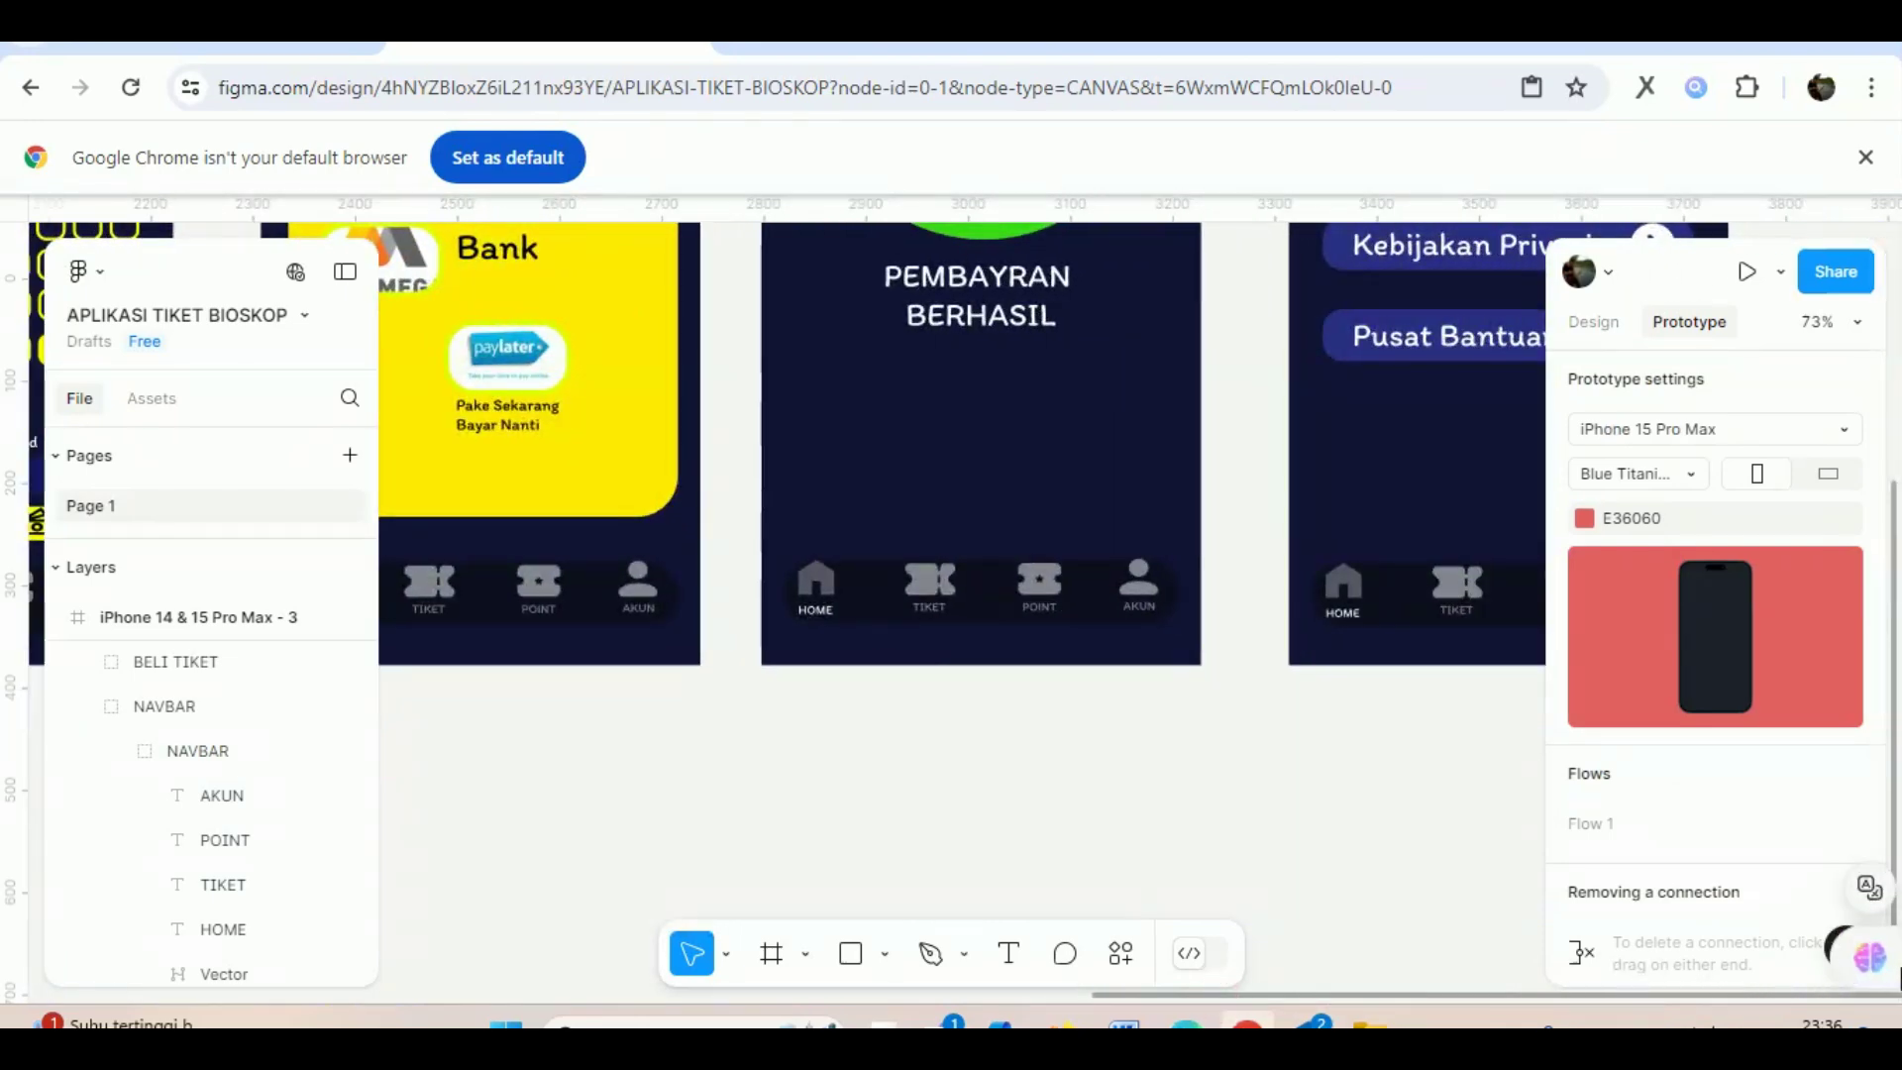
pyautogui.scroll(3, 1339, 738)
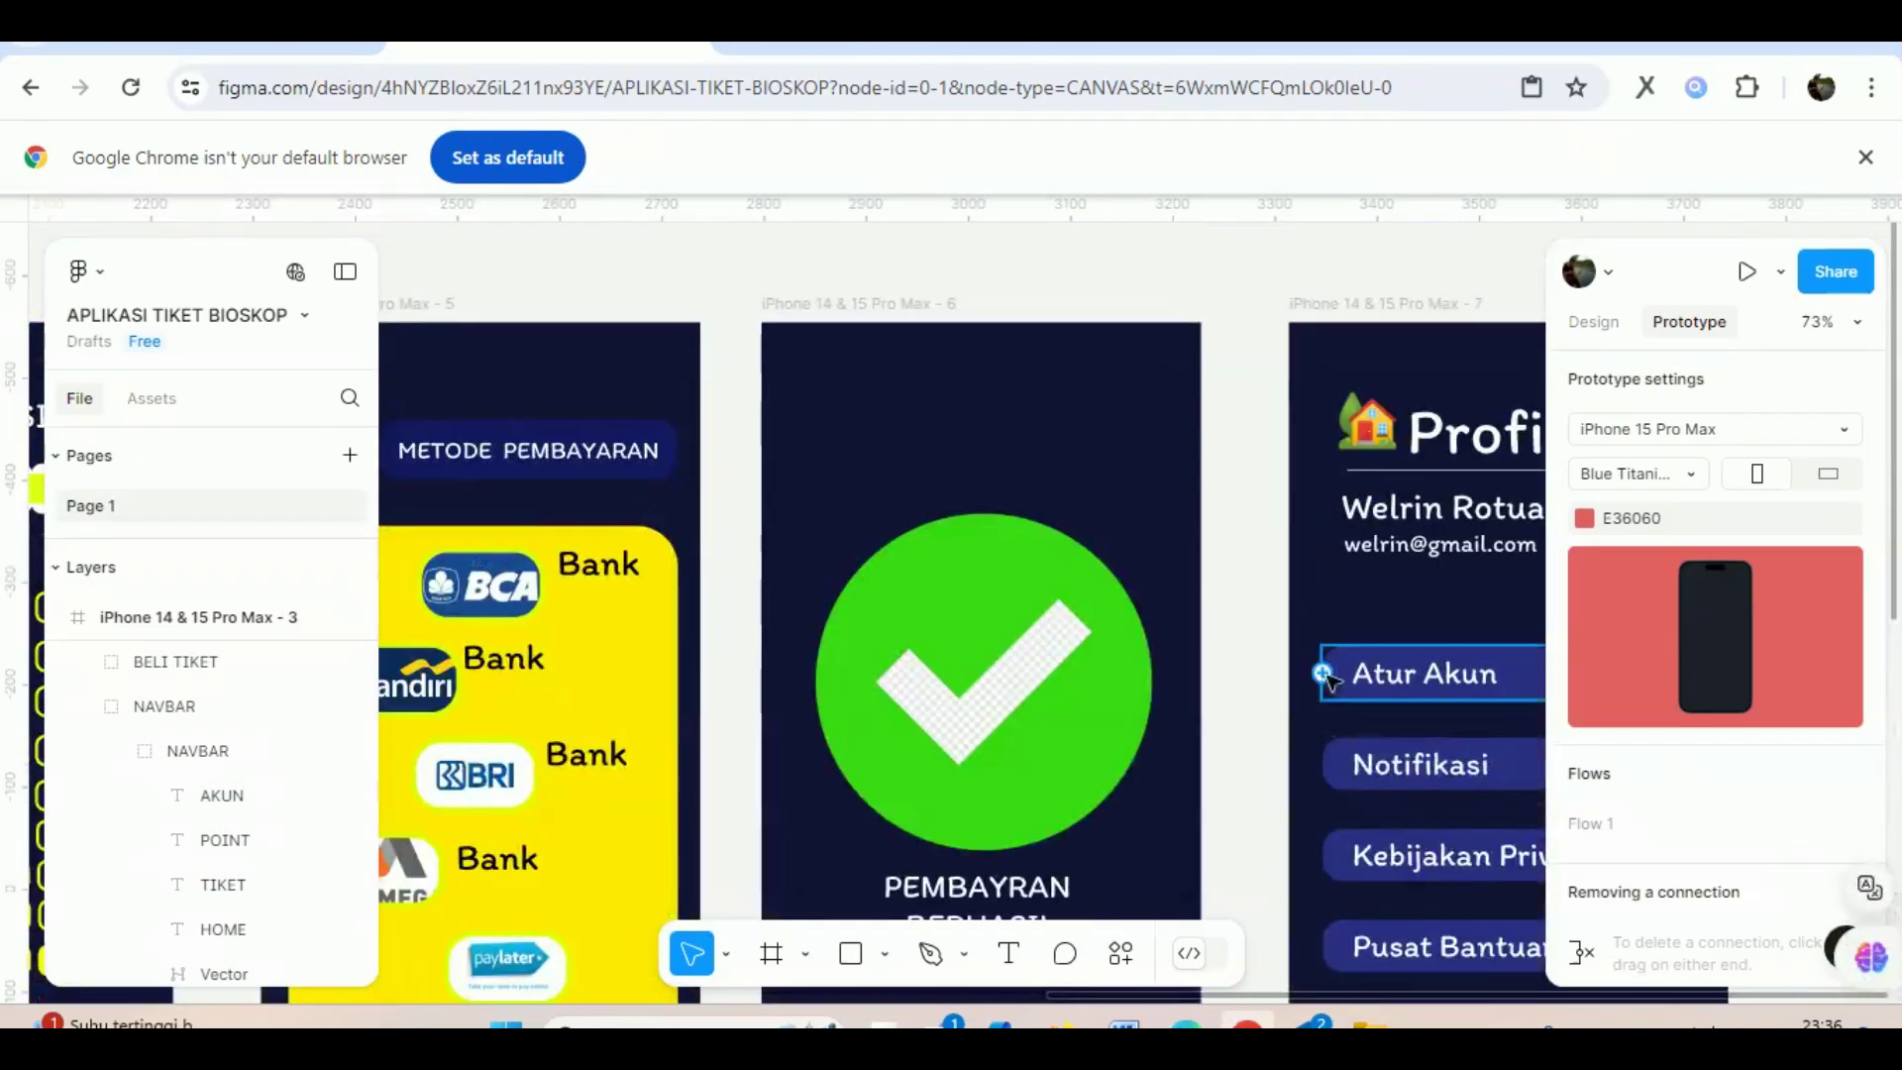
pyautogui.scroll(-2, 1332, 728)
pyautogui.scroll(-1, 1387, 418)
pyautogui.hscroll(5, 1288, 347)
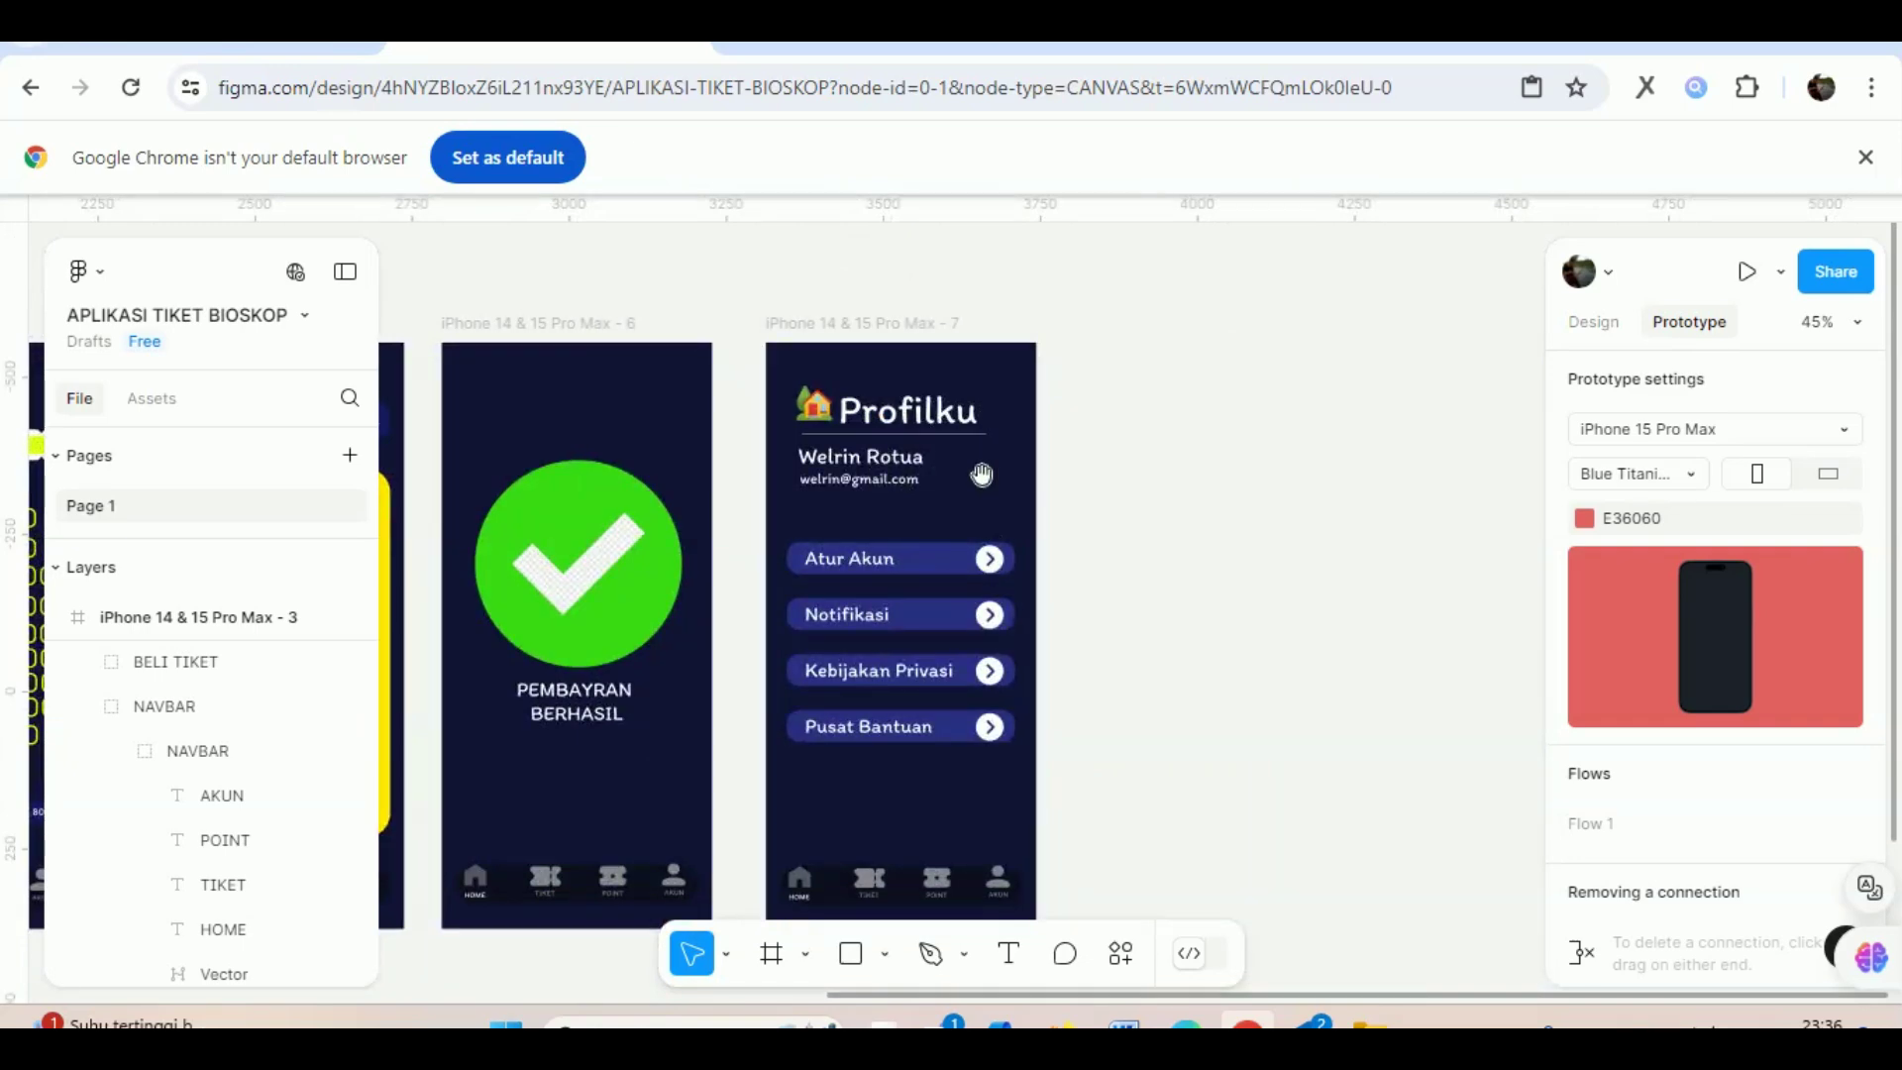
pyautogui.moveTo(1164, 765); pyautogui.dragTo(1434, 597)
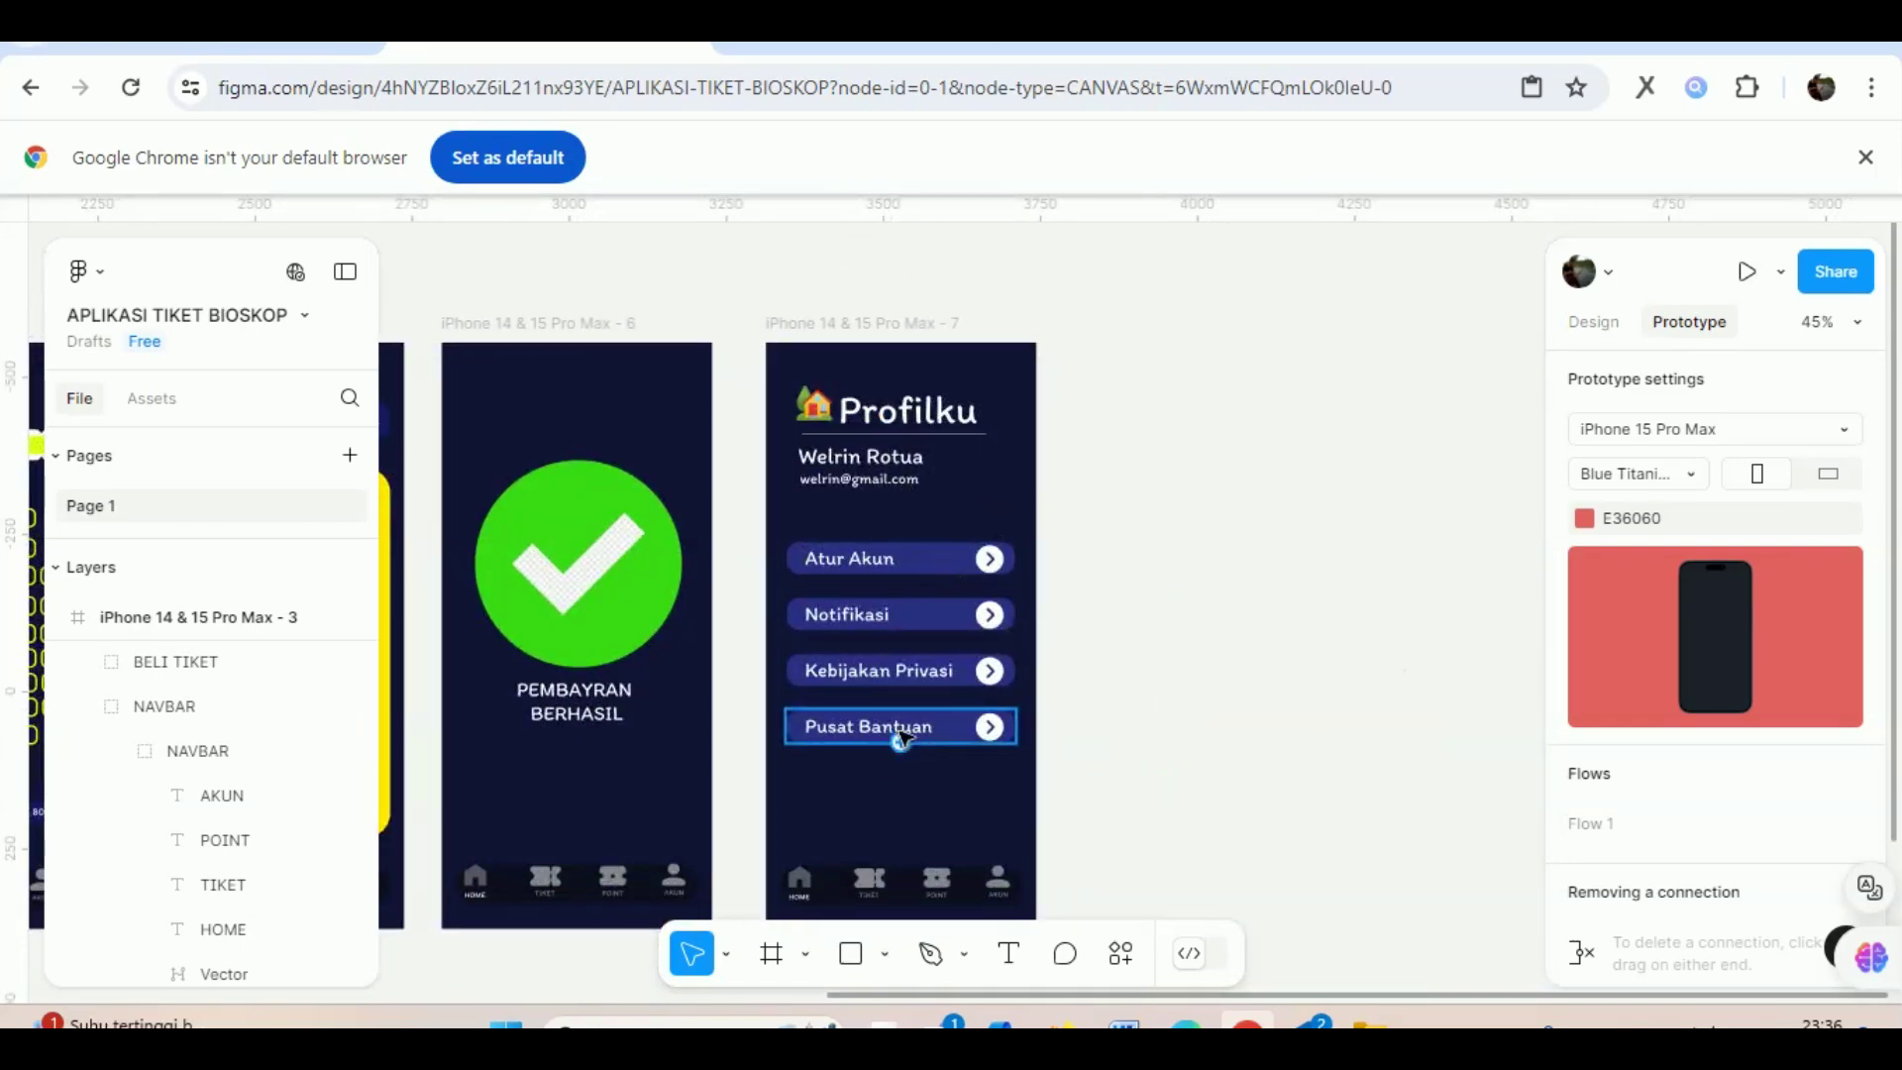
pyautogui.hscroll(-5, 896, 730)
pyautogui.scroll(-4, 997, 531)
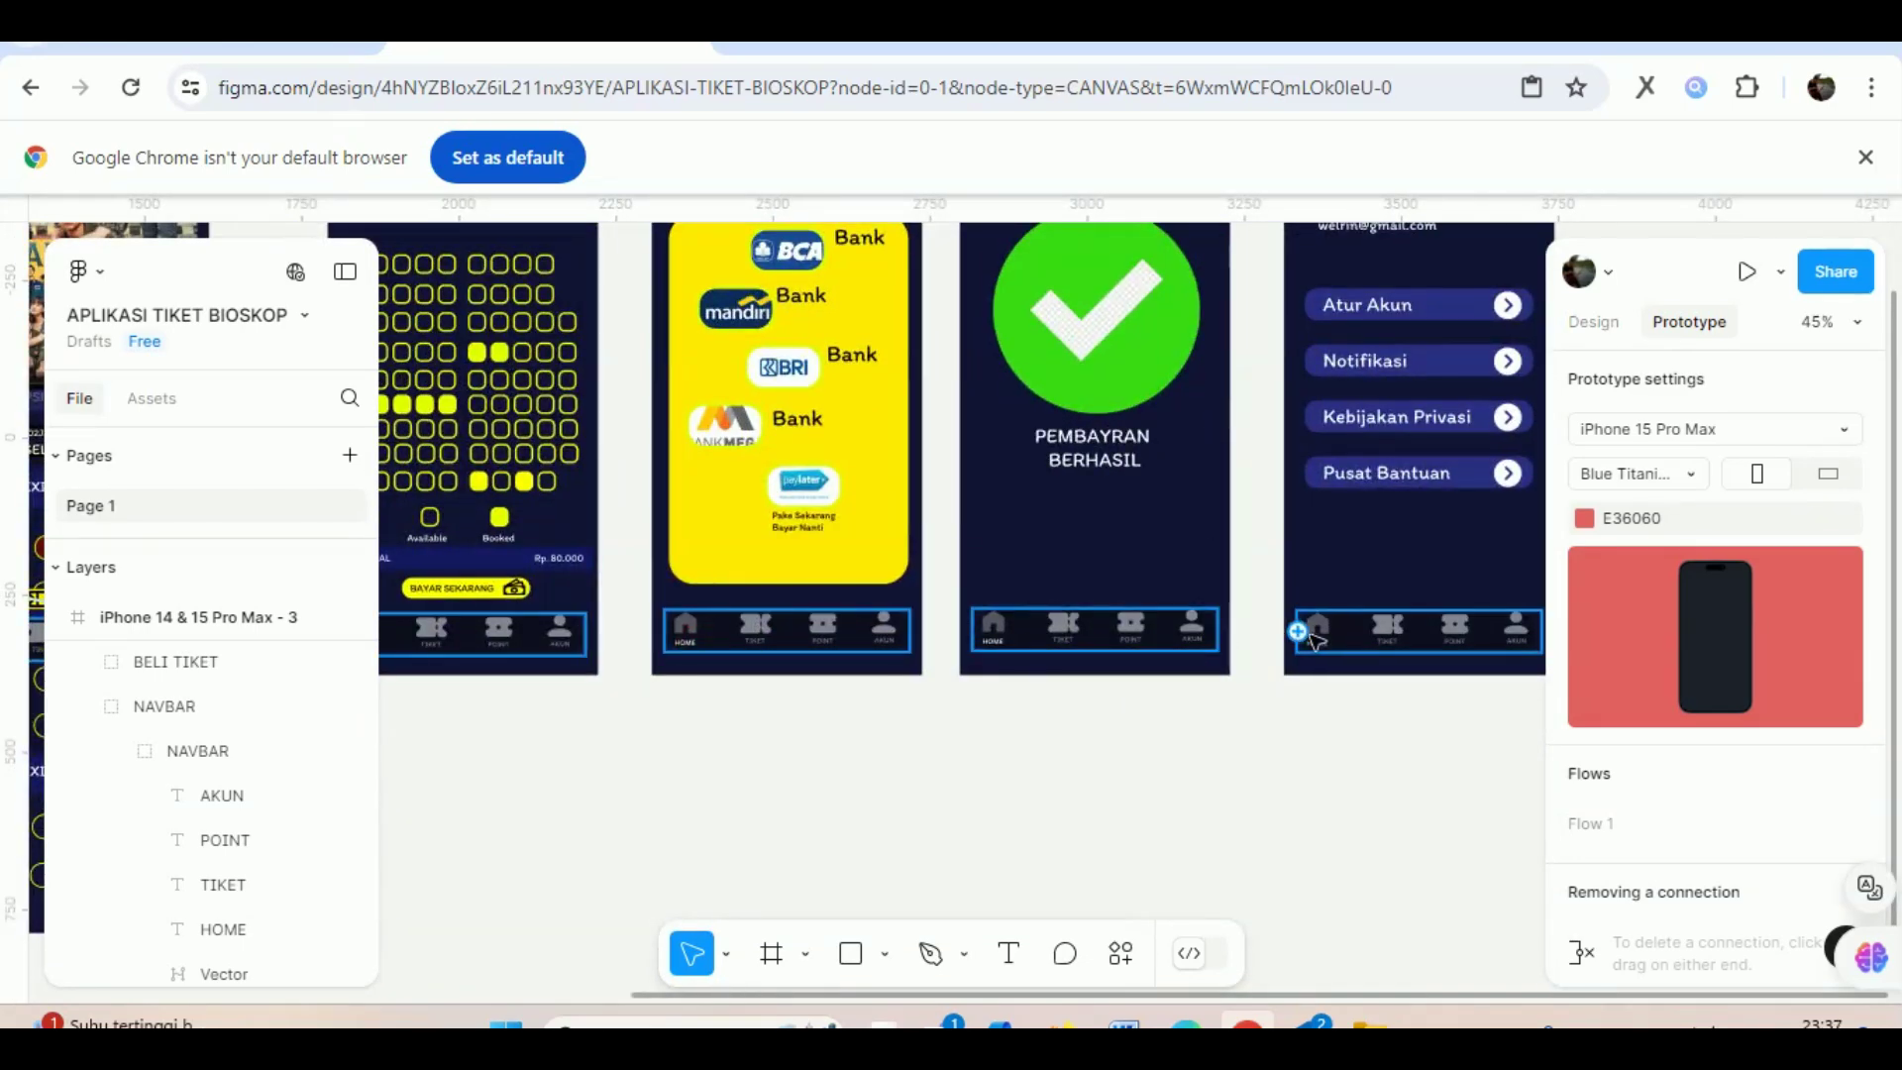
pyautogui.click(1339, 579)
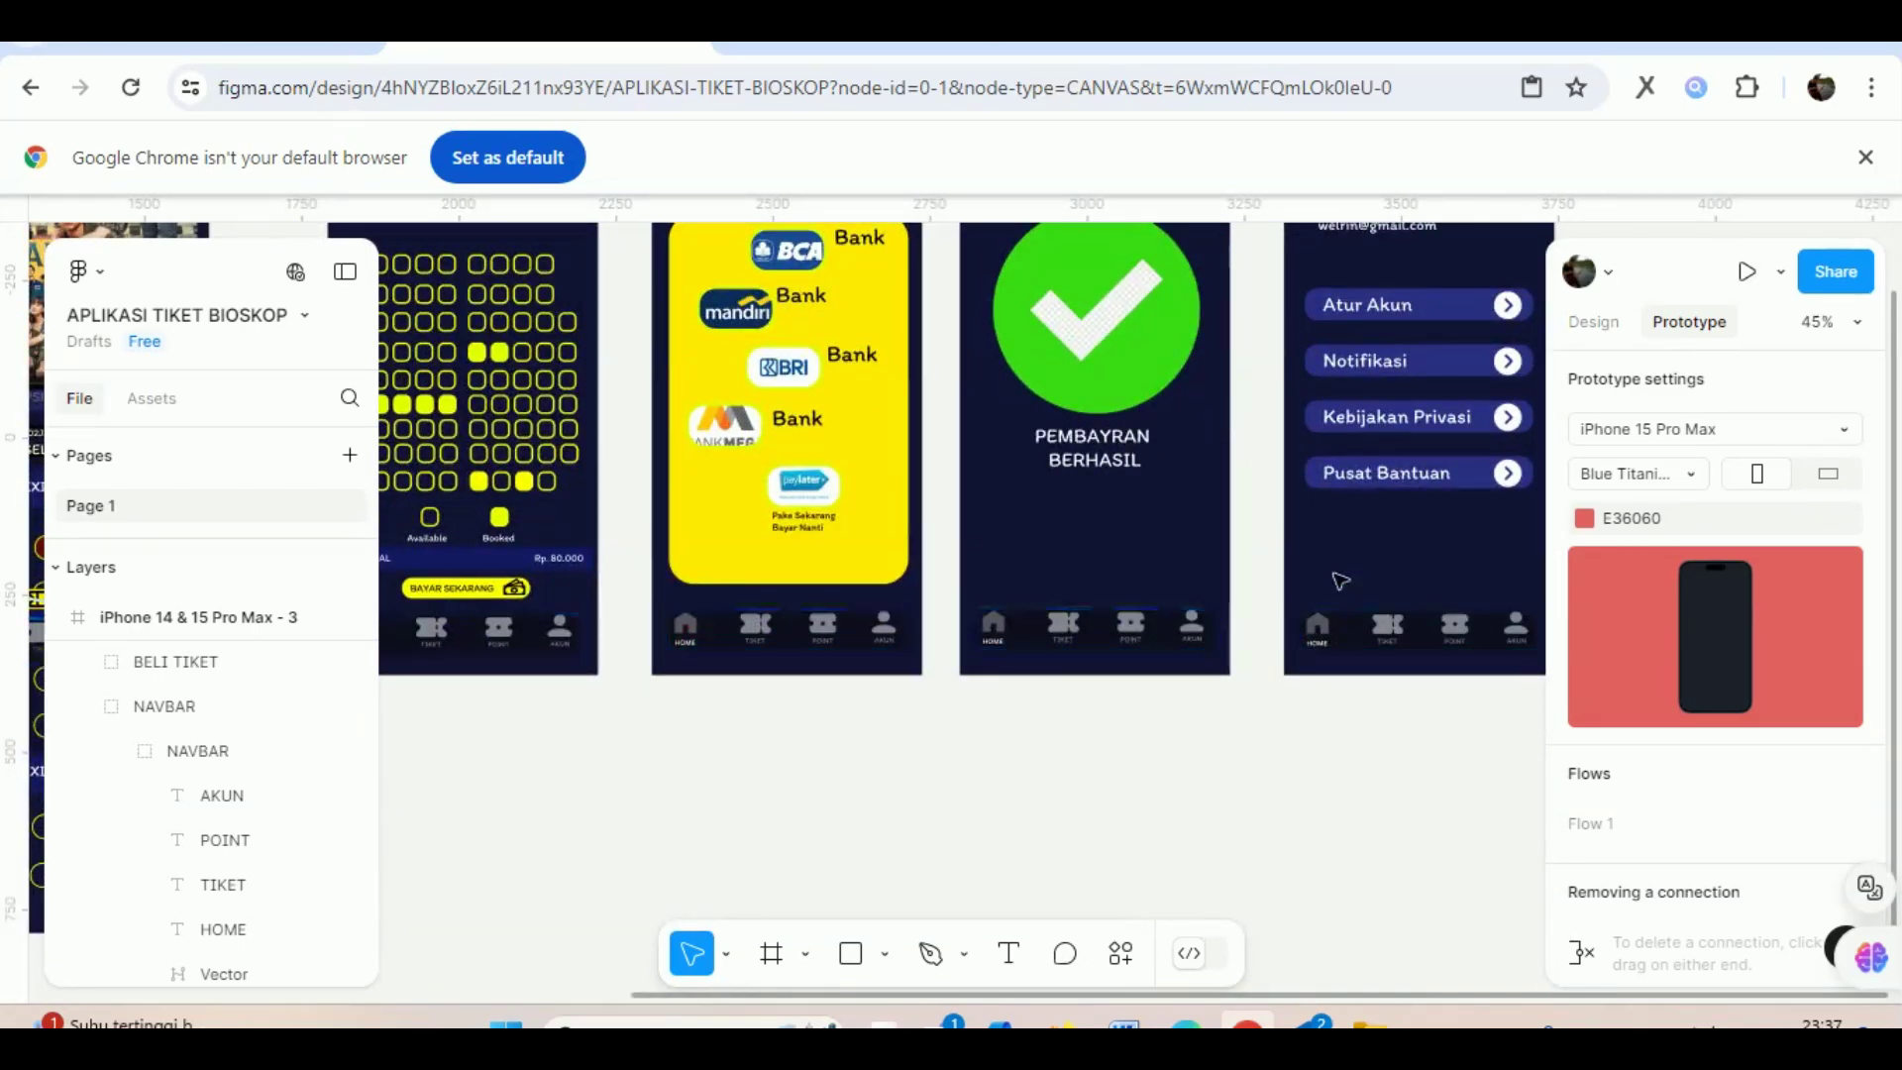
# Select the HOME icon in the payment screen's navigation bar.
pyautogui.click(1005, 634)
pyautogui.scroll(5, 1005, 636)
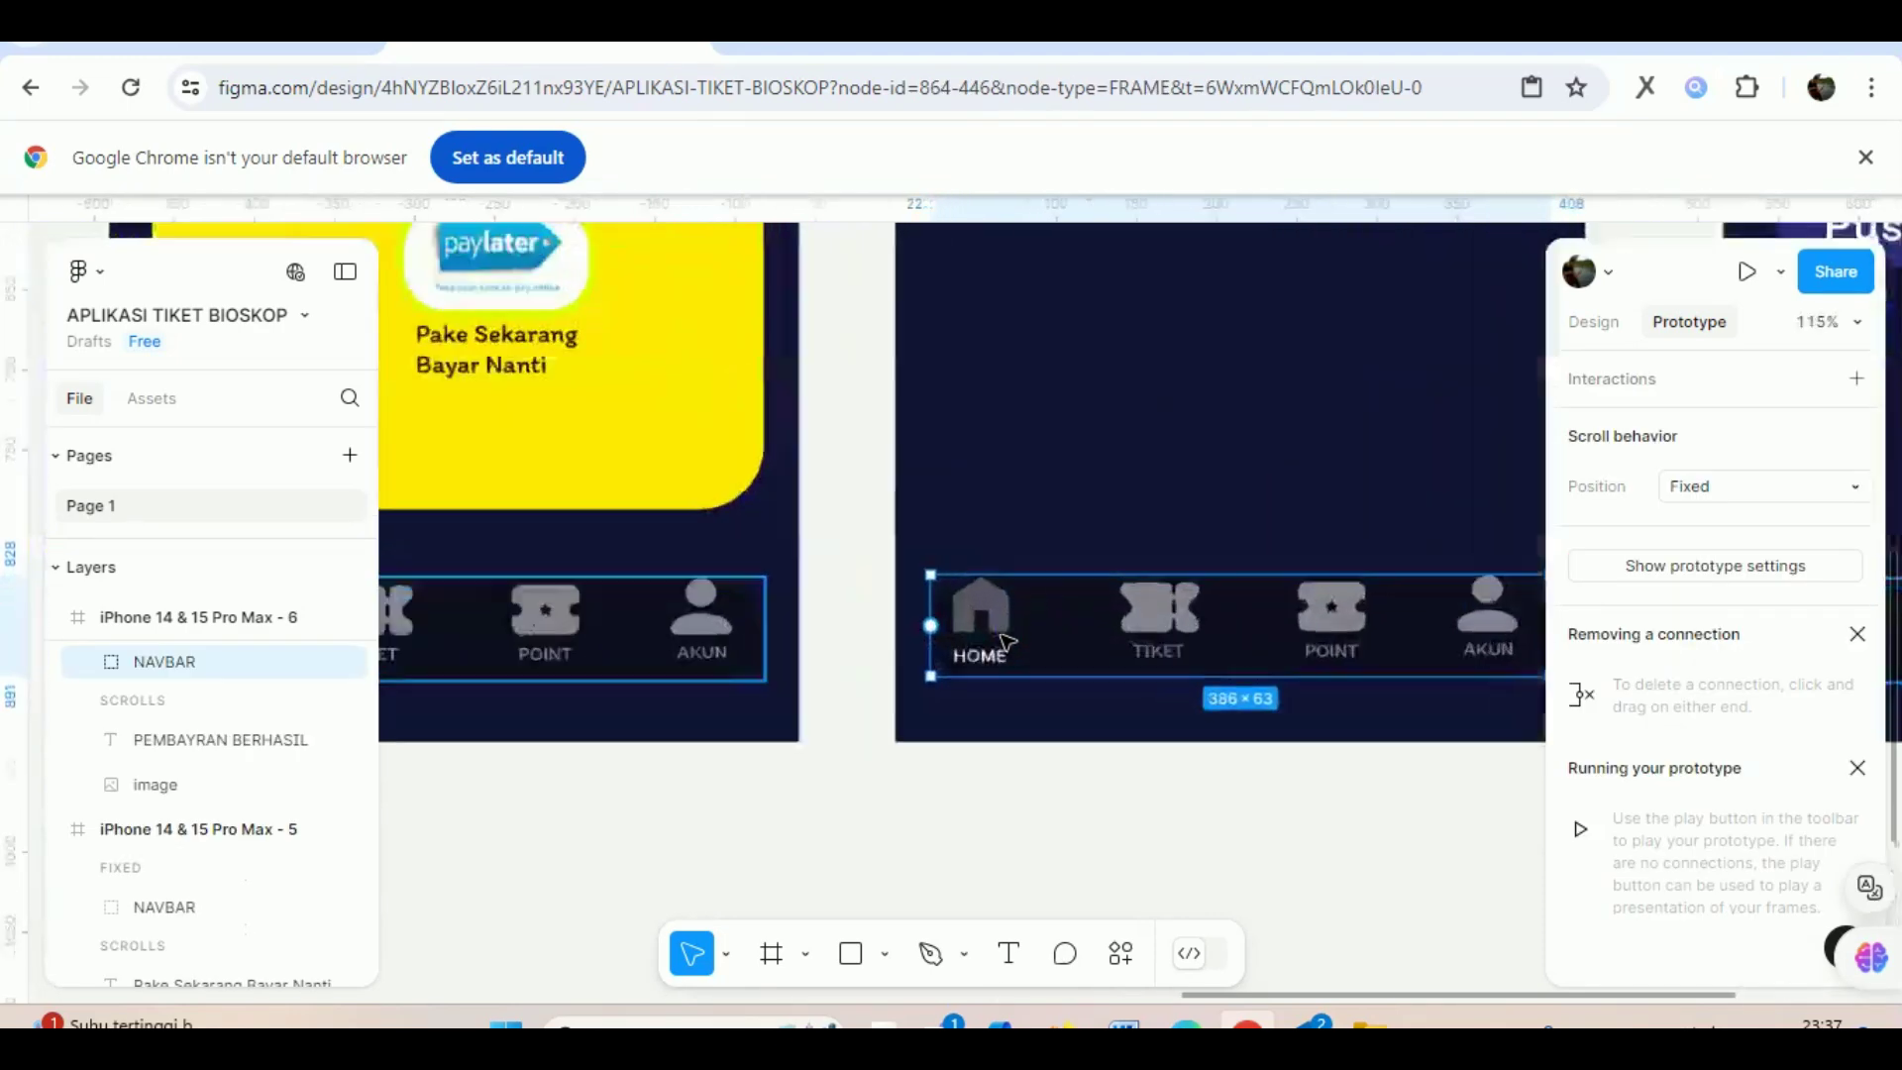
pyautogui.scroll(3, 1005, 642)
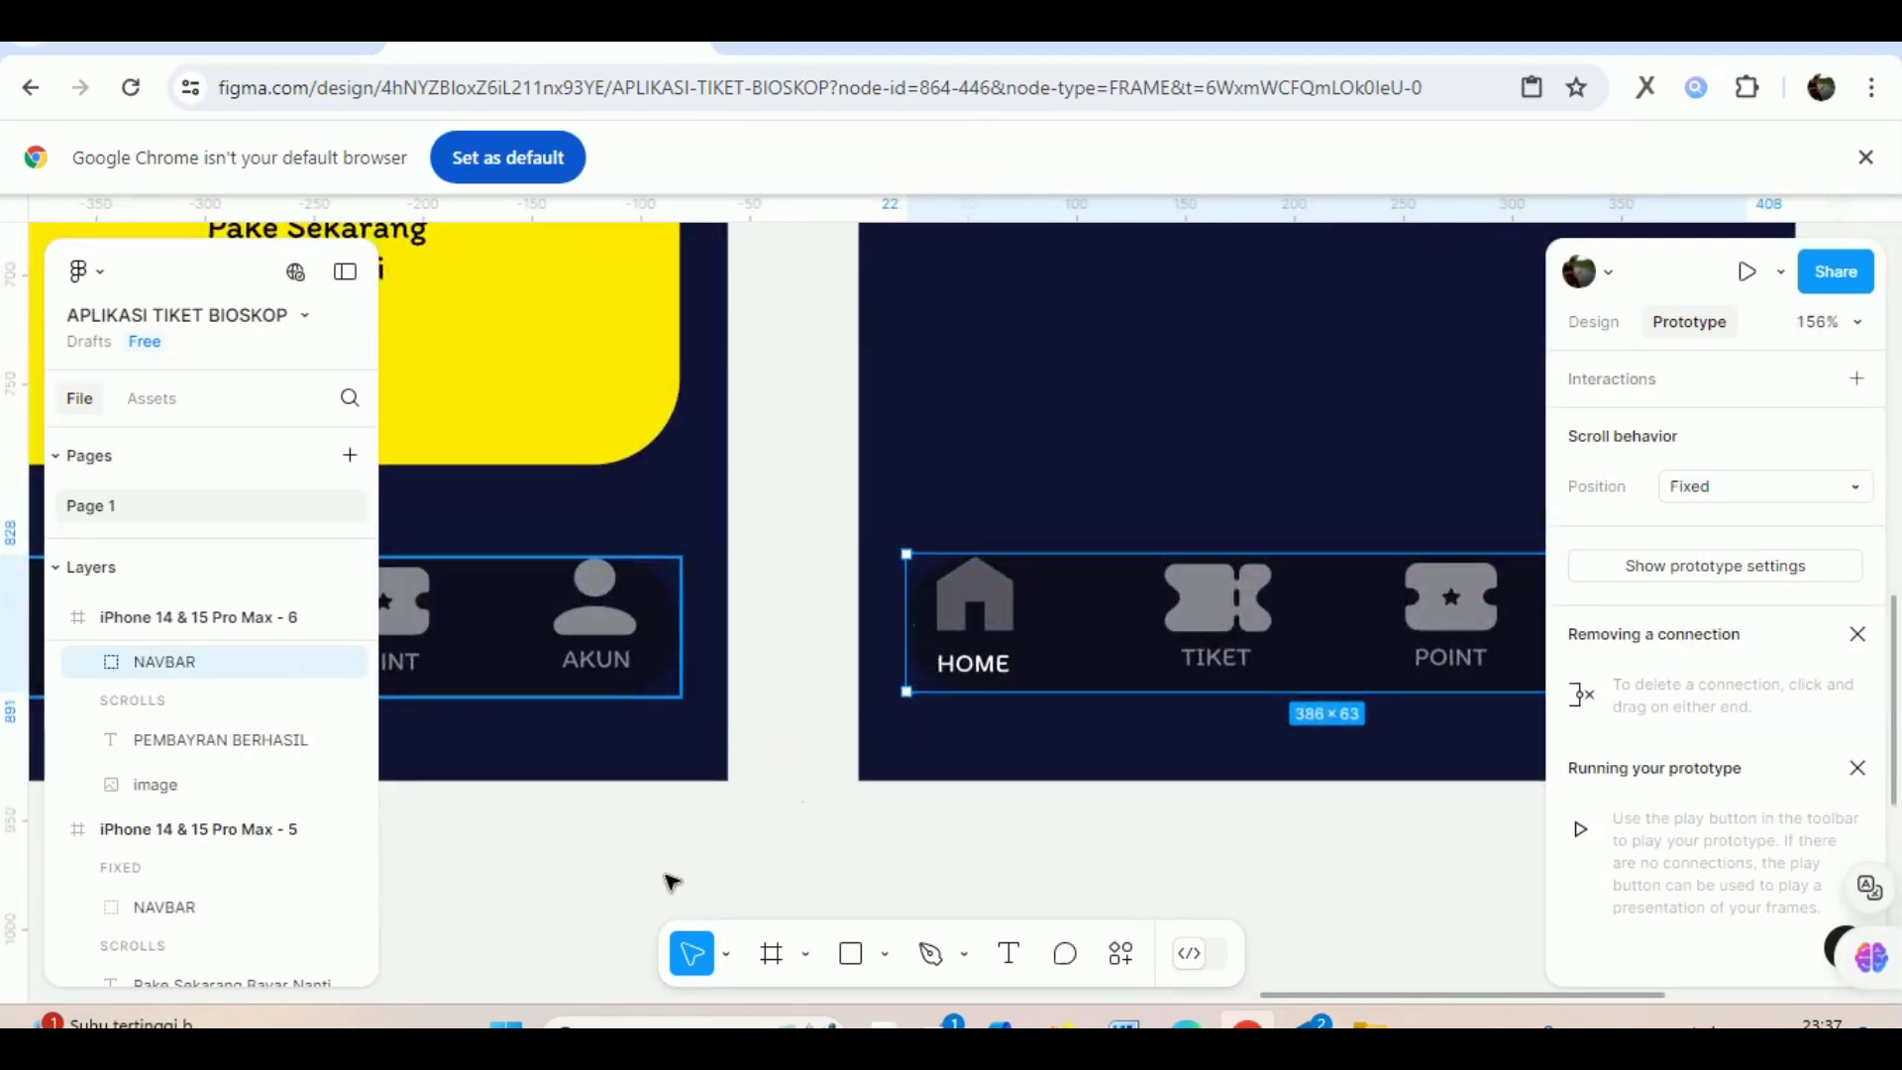
pyautogui.hscroll(-5, 1266, 770)
pyautogui.hscroll(-3, 1266, 693)
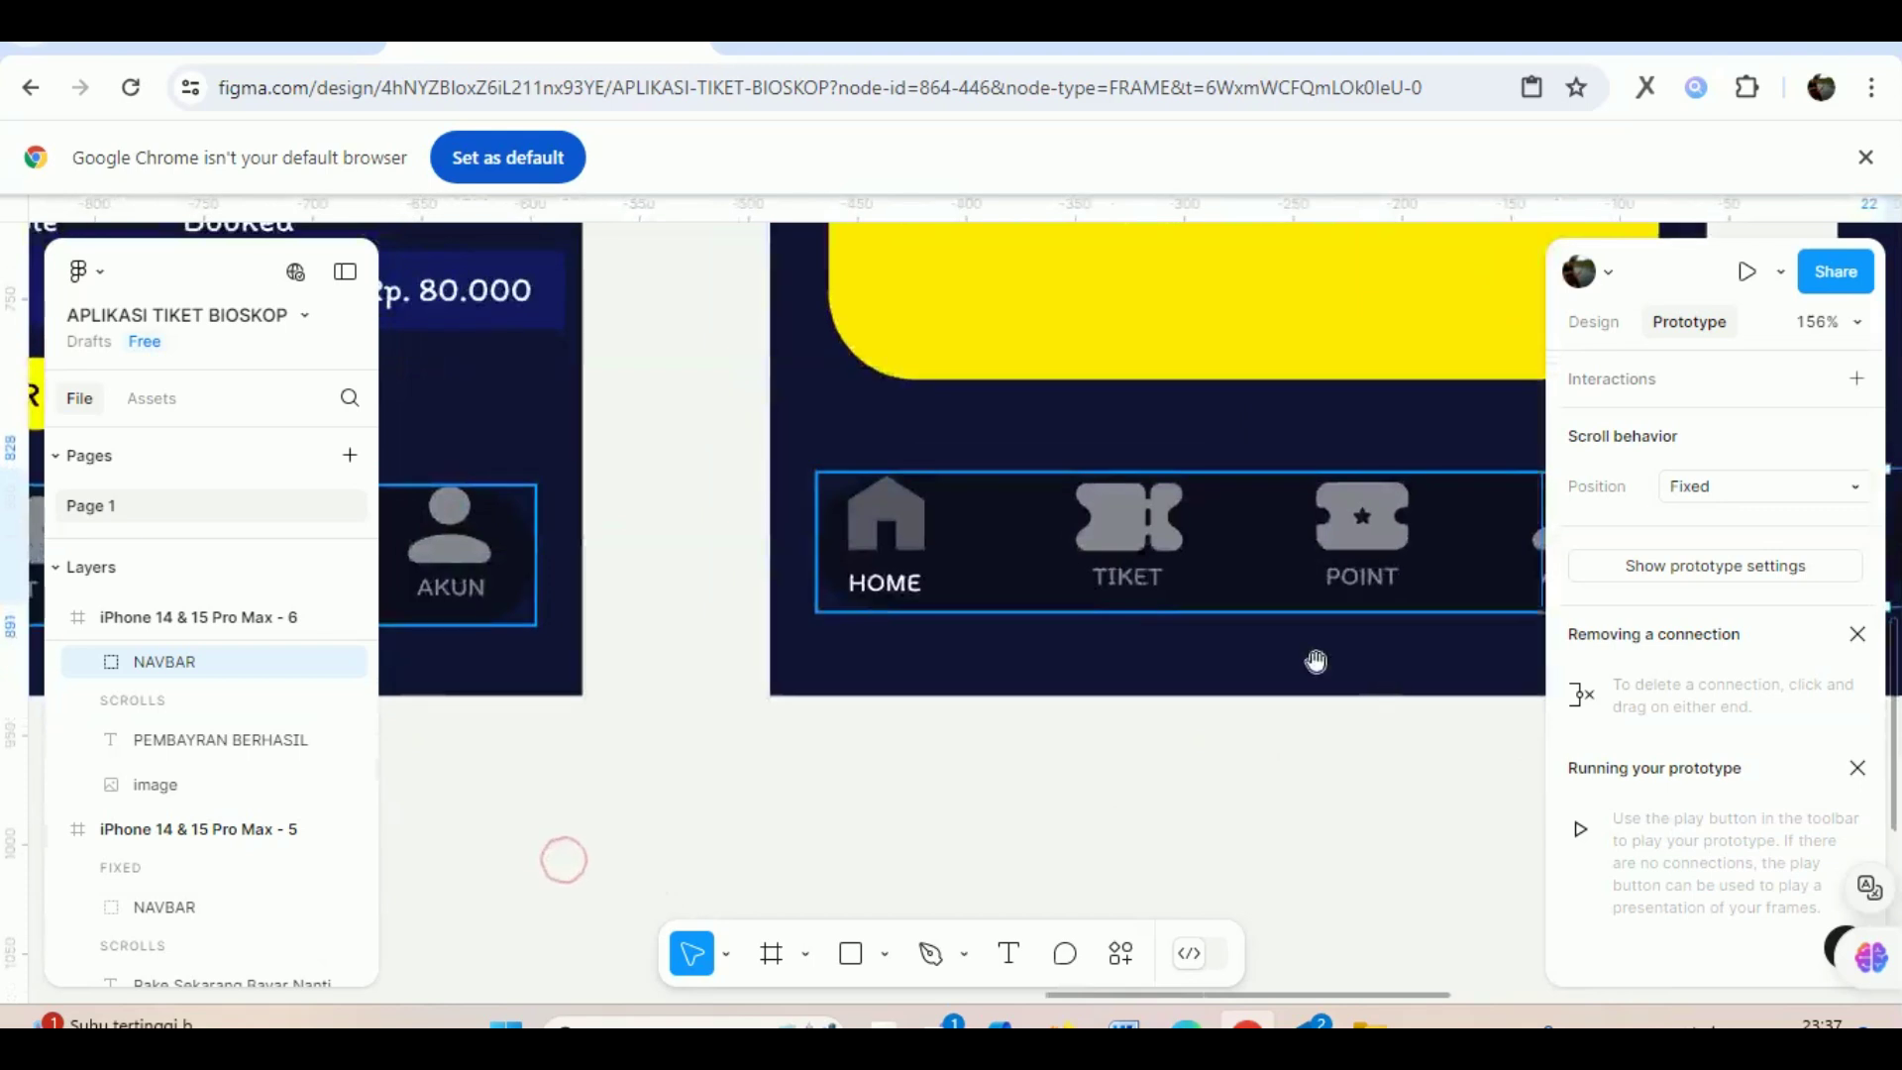
pyautogui.click(904, 530)
pyautogui.doubleClick(916, 532)
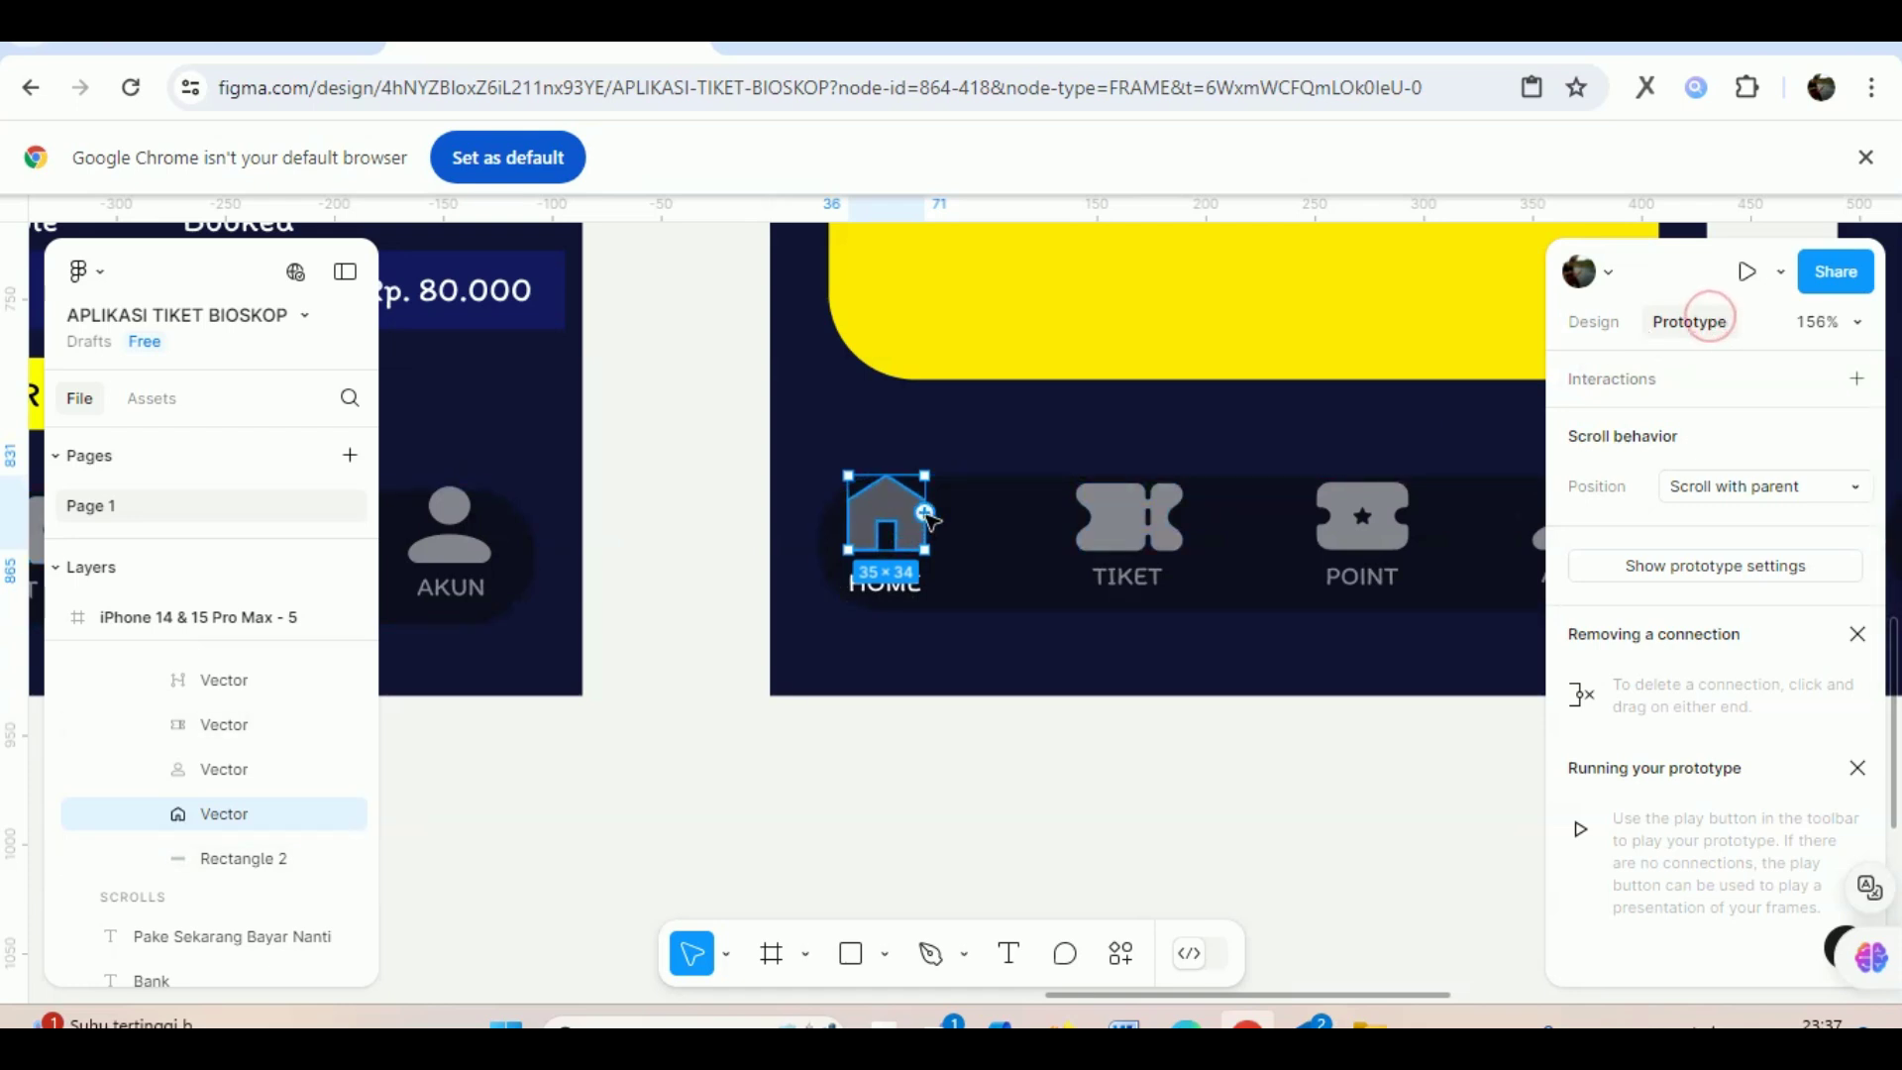
# Link the HOME icon to the home screen with On tap, Navigate to, Smart animate.
pyautogui.moveTo(924, 512); pyautogui.dragTo(620, 765)
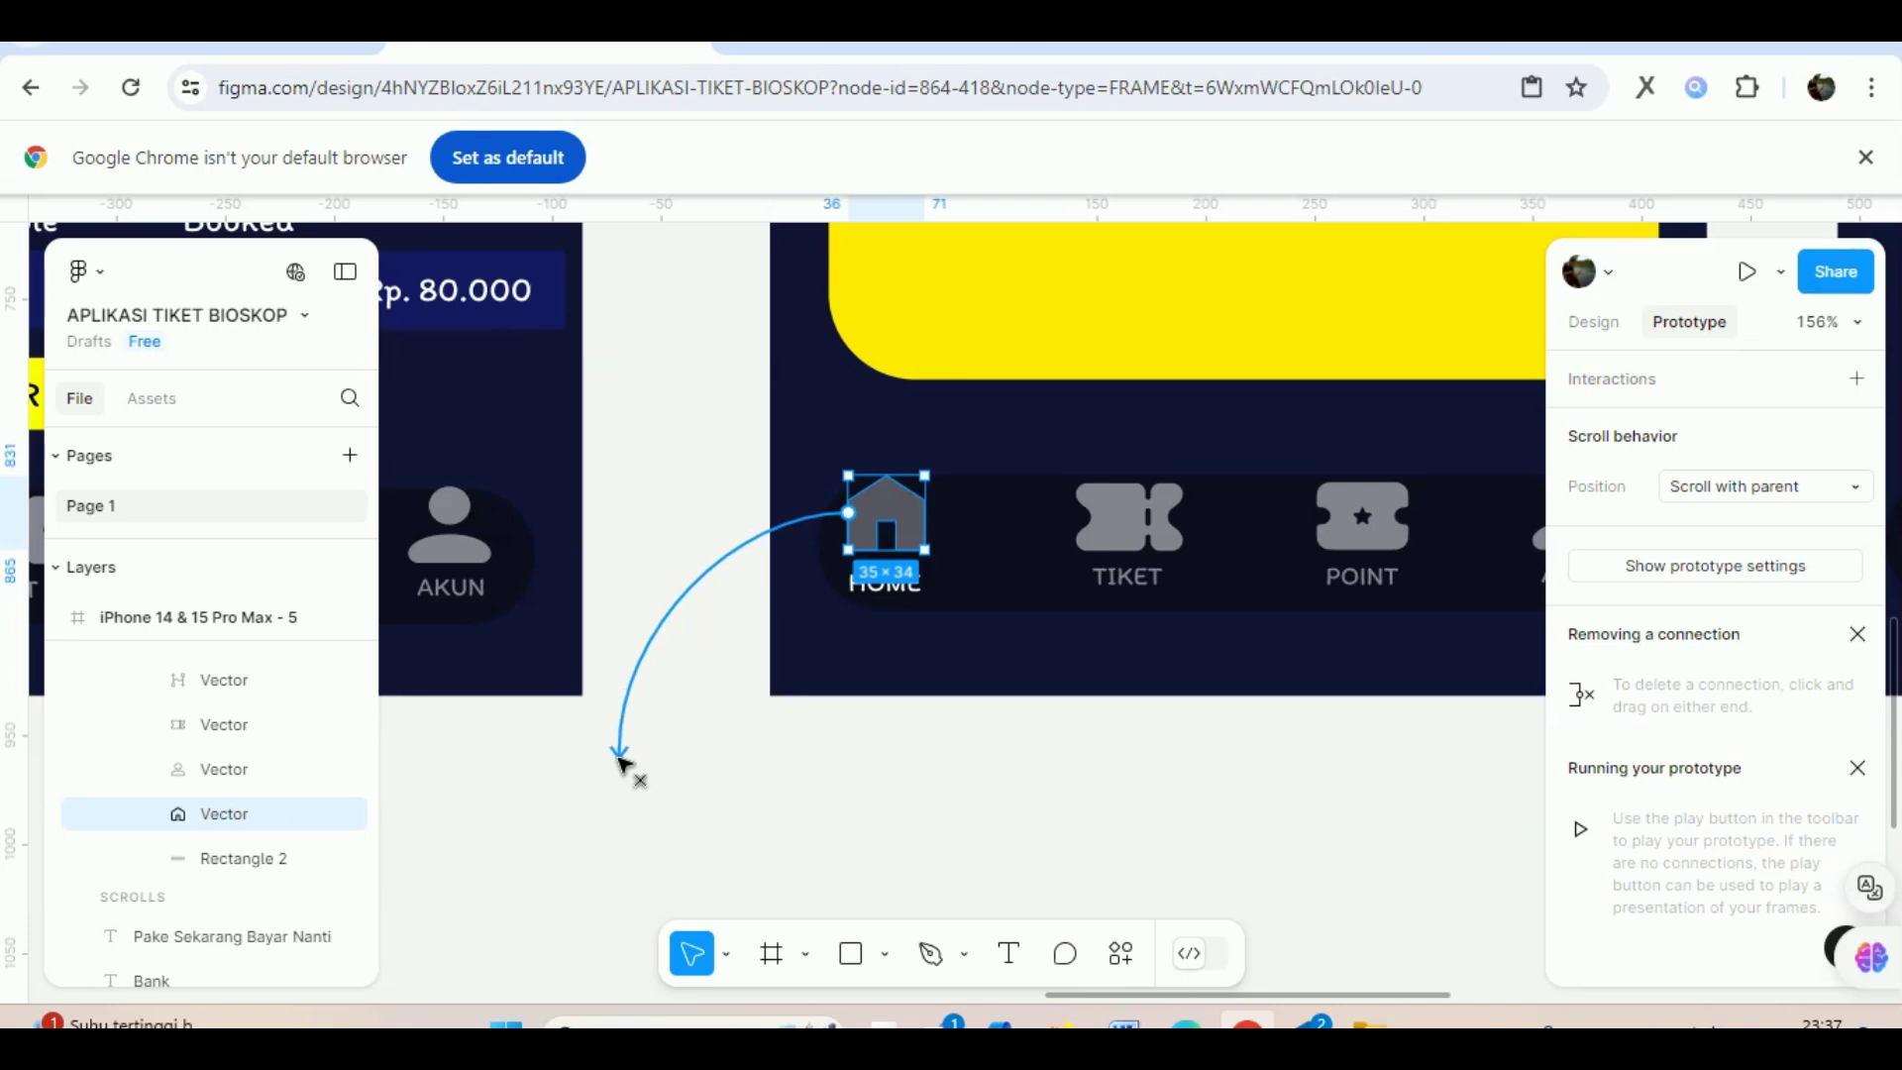
pyautogui.moveTo(618, 761); pyautogui.dragTo(622, 763)
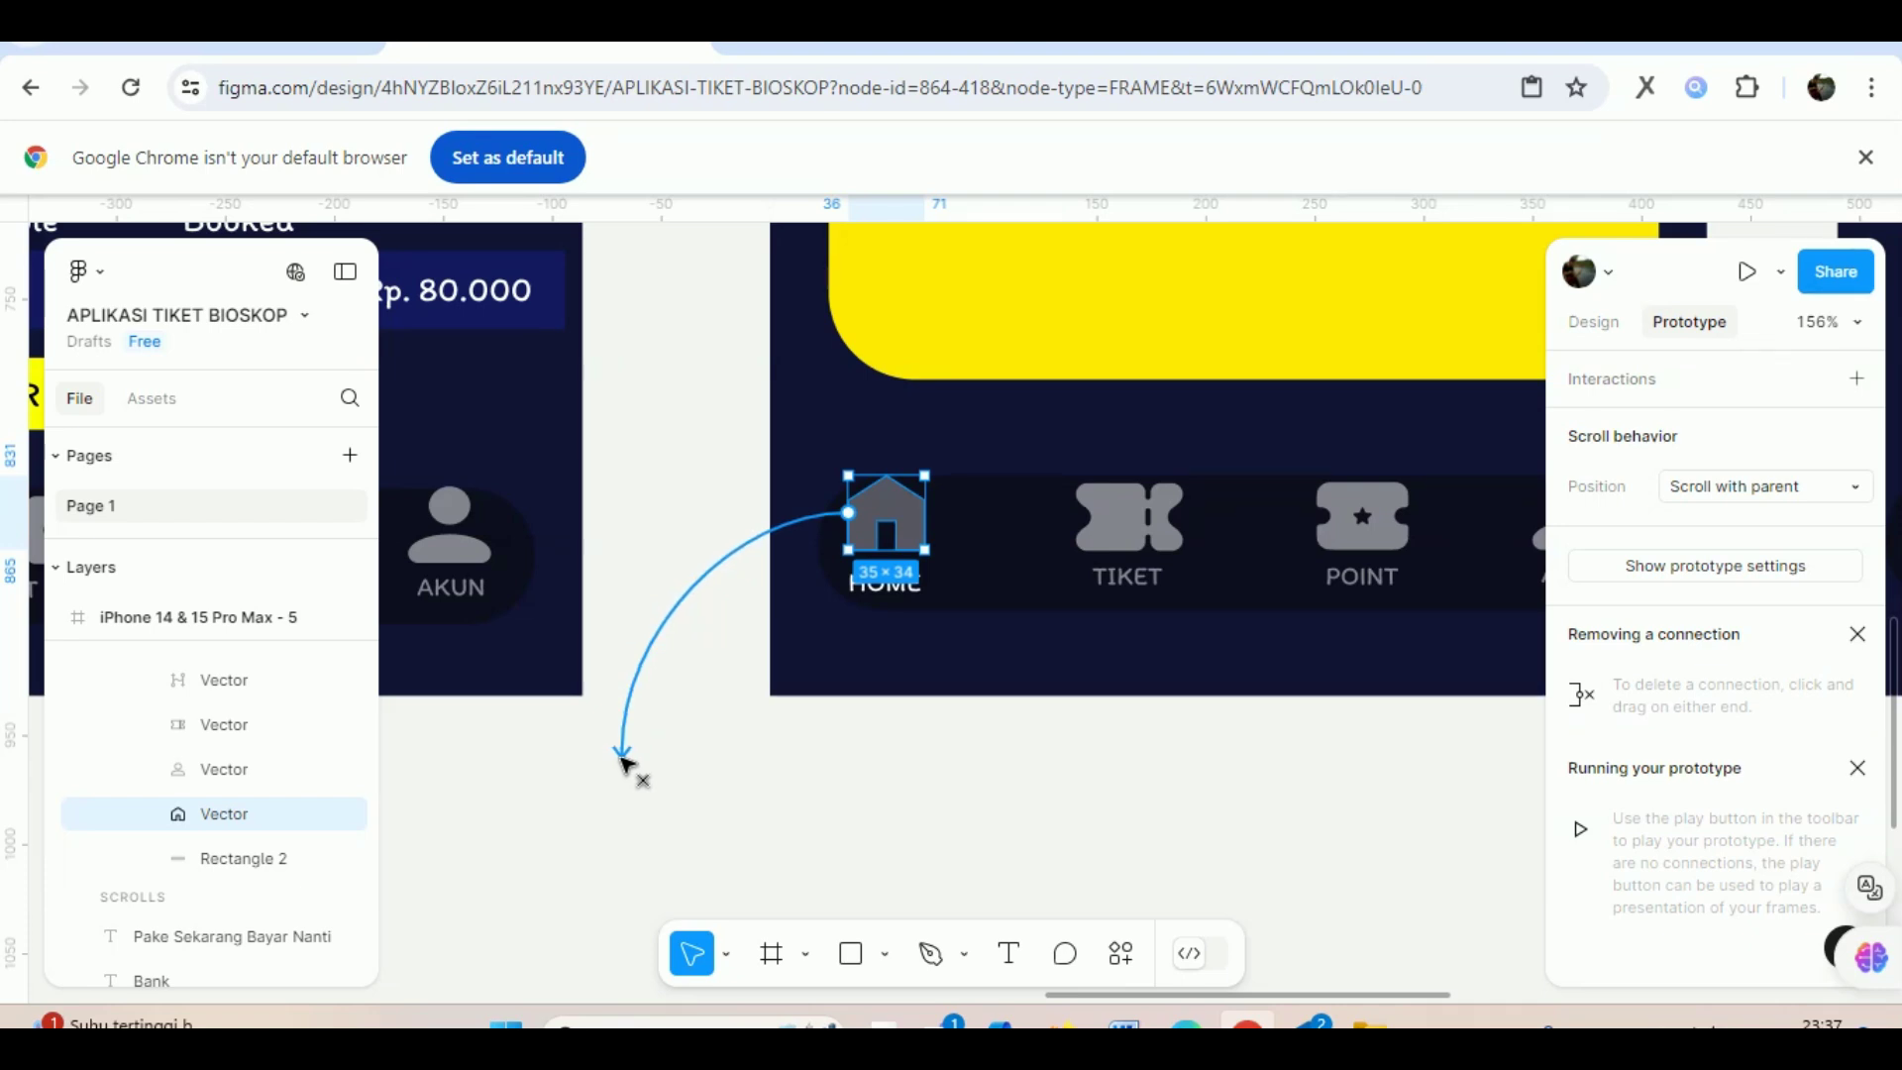
pyautogui.scroll(-3, 622, 765)
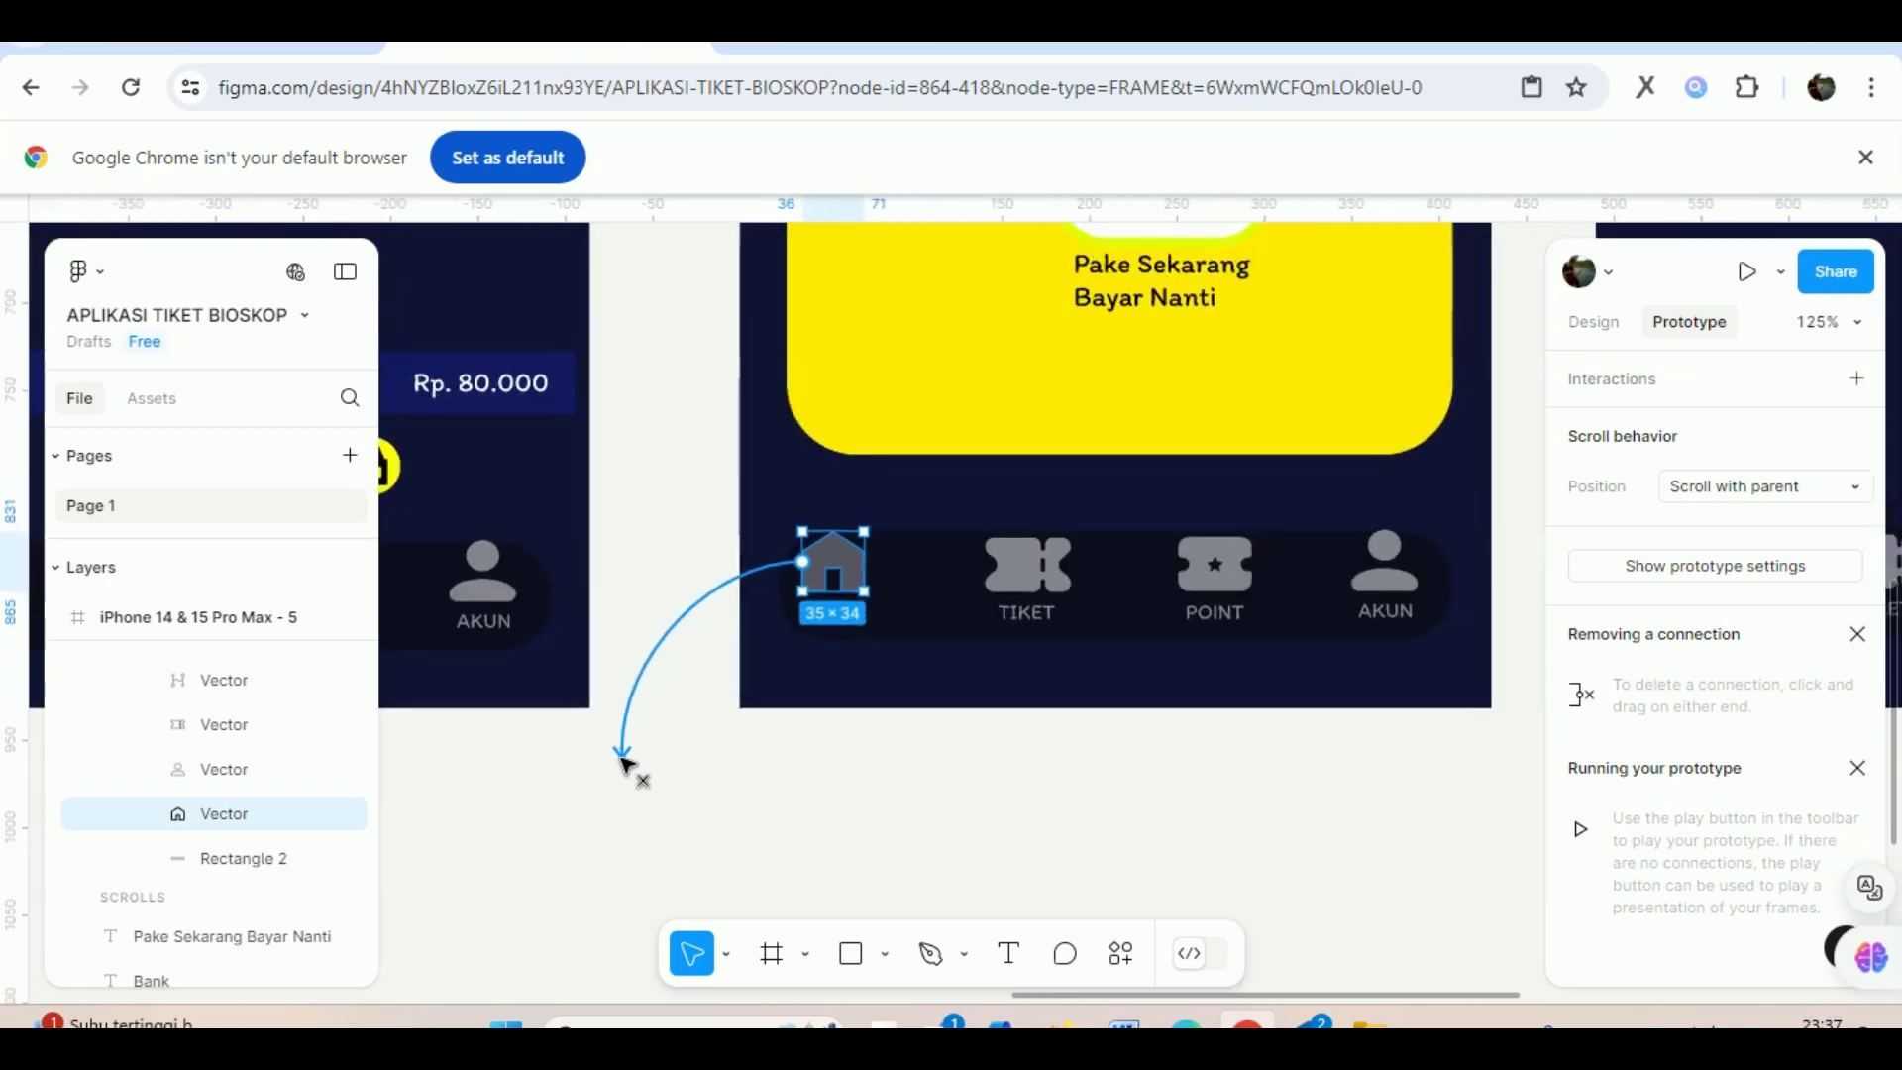
pyautogui.scroll(-3, 622, 764)
pyautogui.scroll(-3, 622, 764)
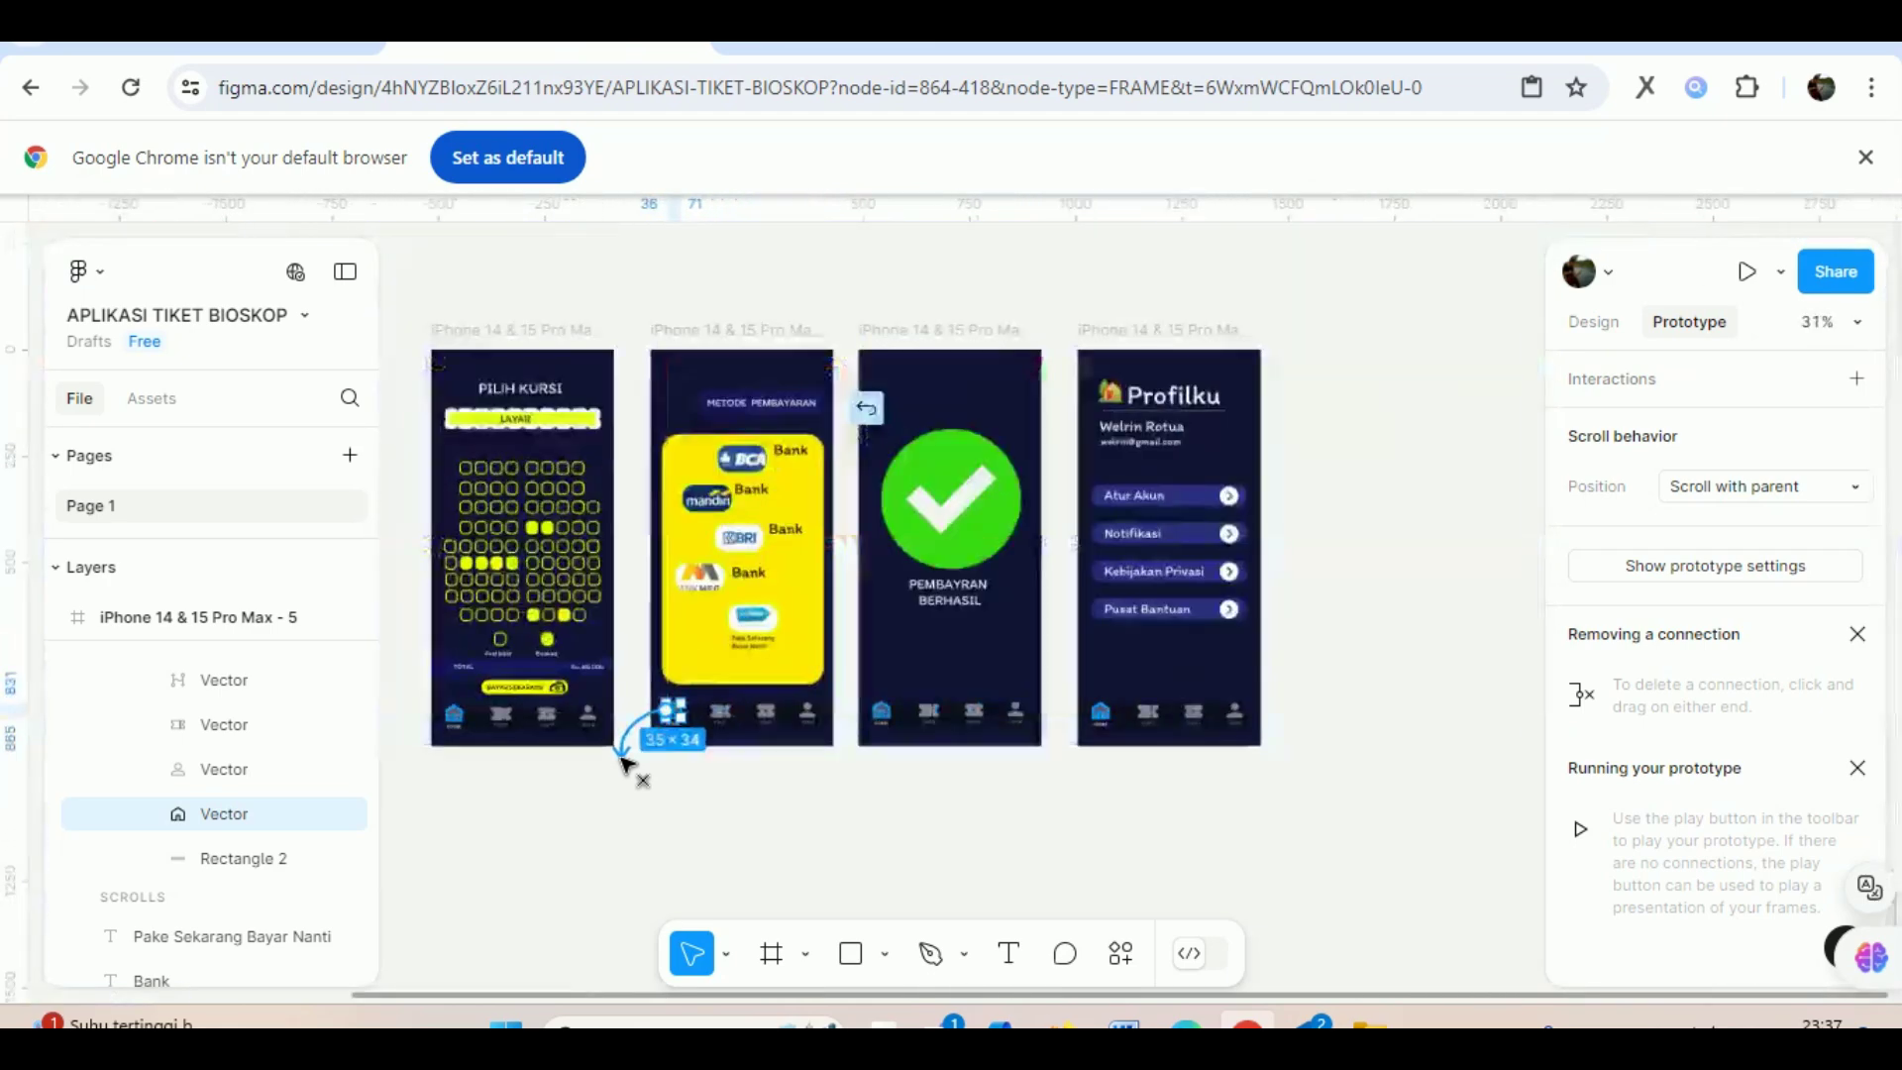
pyautogui.scroll(-2, 622, 765)
pyautogui.scroll(-1, 622, 764)
pyautogui.scroll(-2, 622, 765)
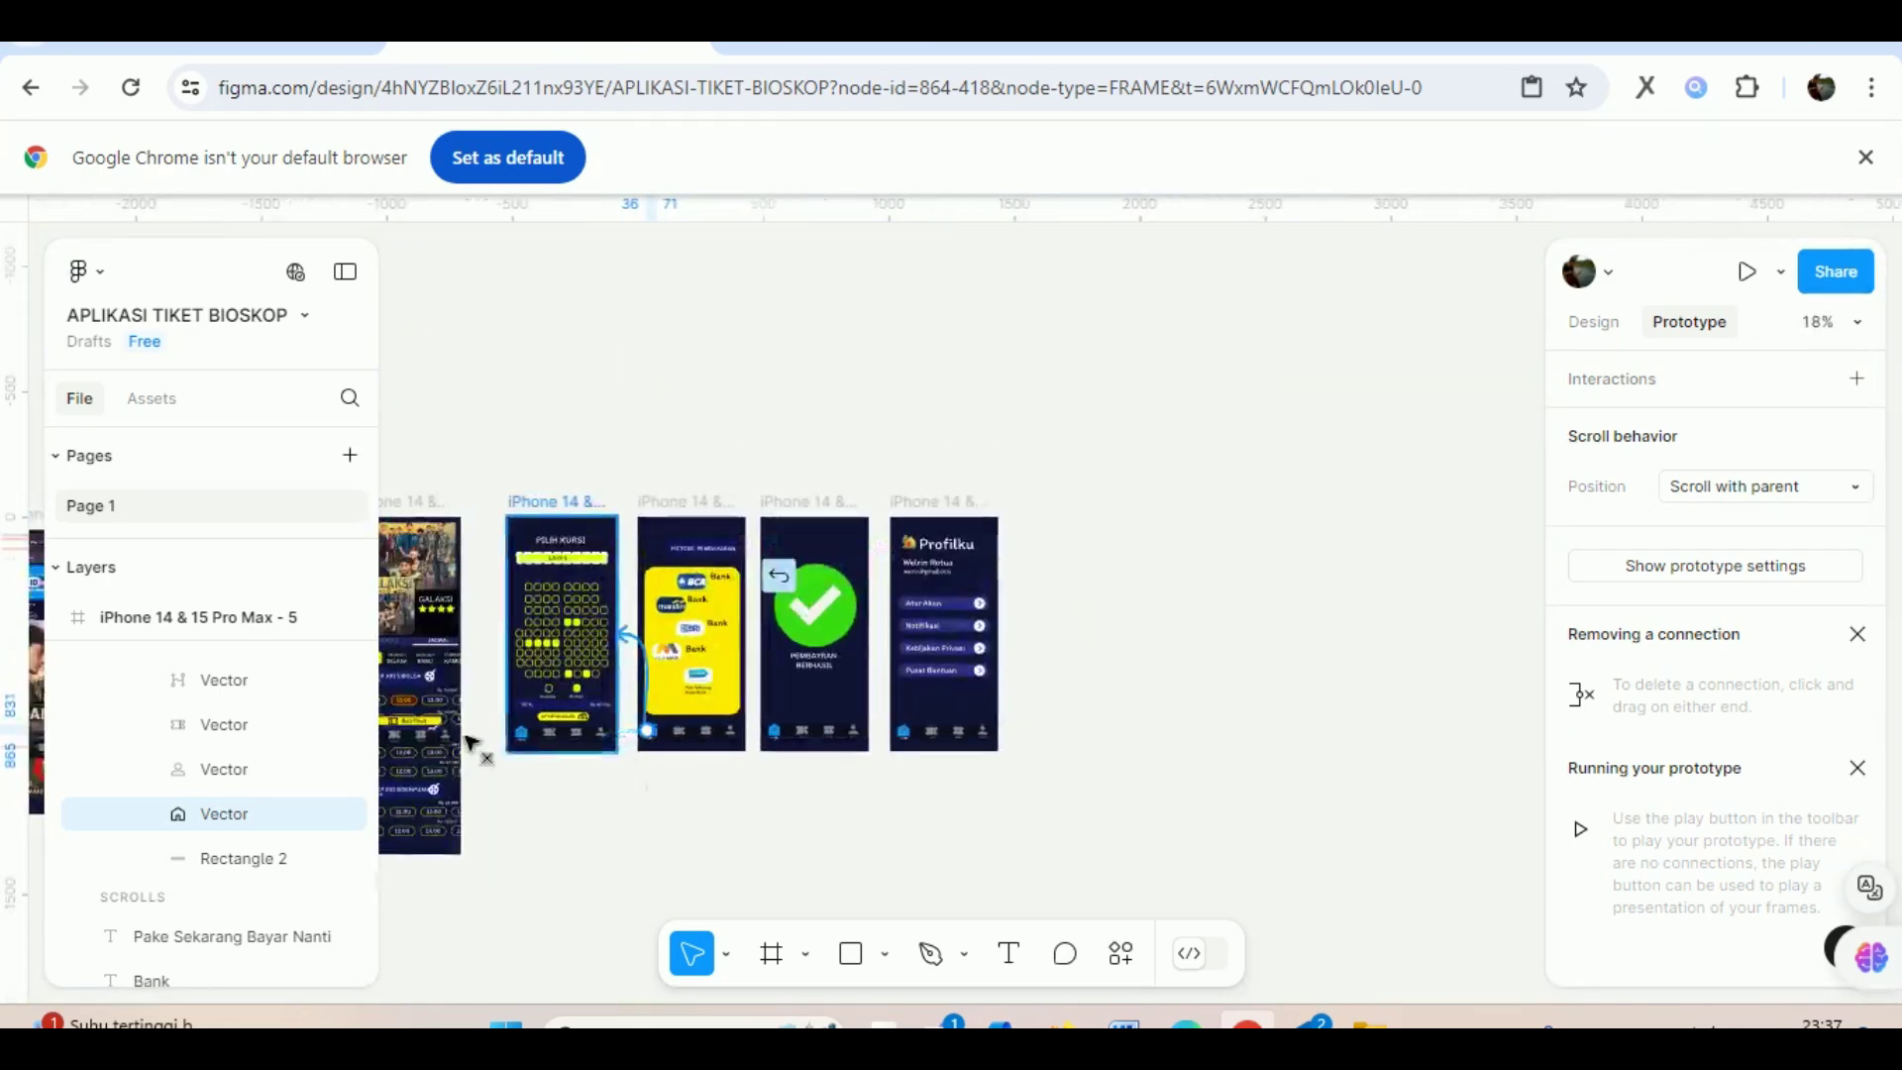
pyautogui.moveTo(622, 765)
pyautogui.mouseDown()
pyautogui.moveTo(332, 708)
pyautogui.moveTo(5, 684)
pyautogui.moveTo(753, 737)
pyautogui.moveTo(745, 718)
pyautogui.mouseUp()
pyautogui.scroll(-1, 1385, 837)
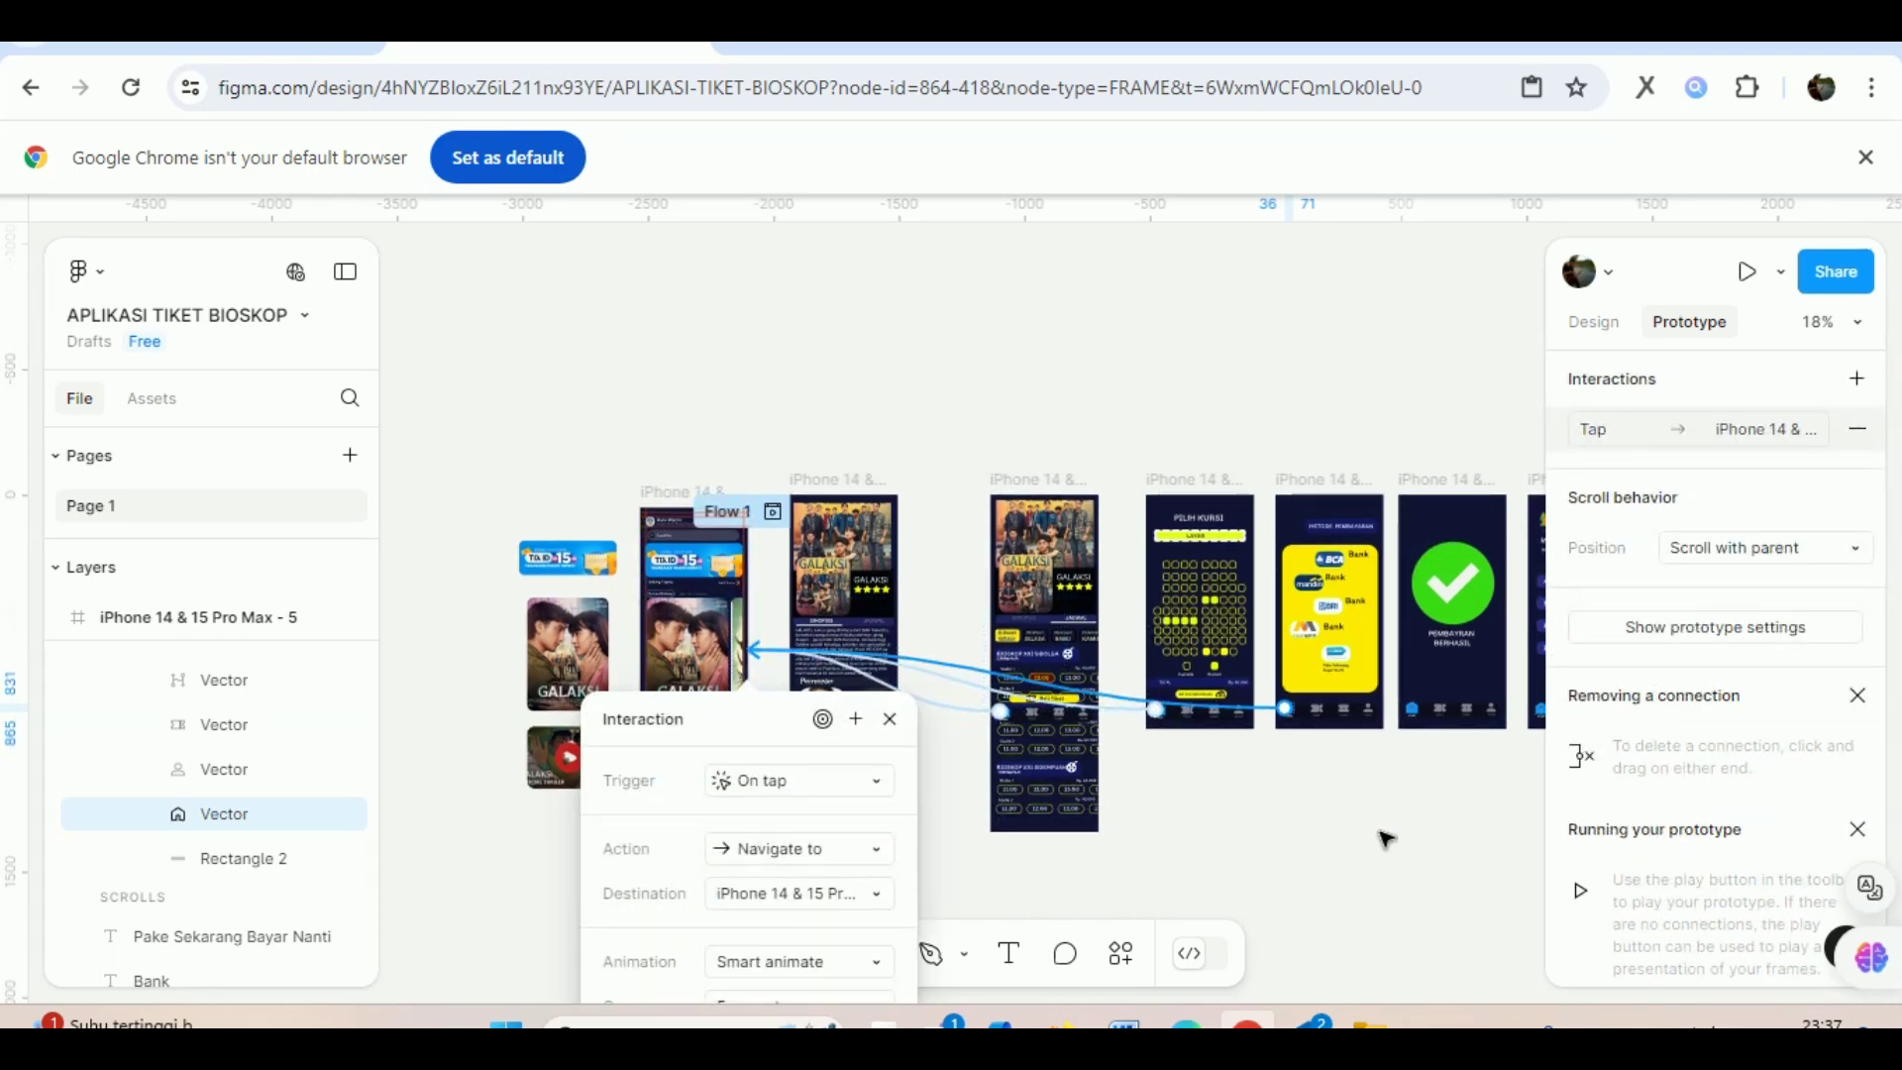
pyautogui.click(1385, 837)
pyautogui.moveTo(1407, 851); pyautogui.dragTo(891, 851)
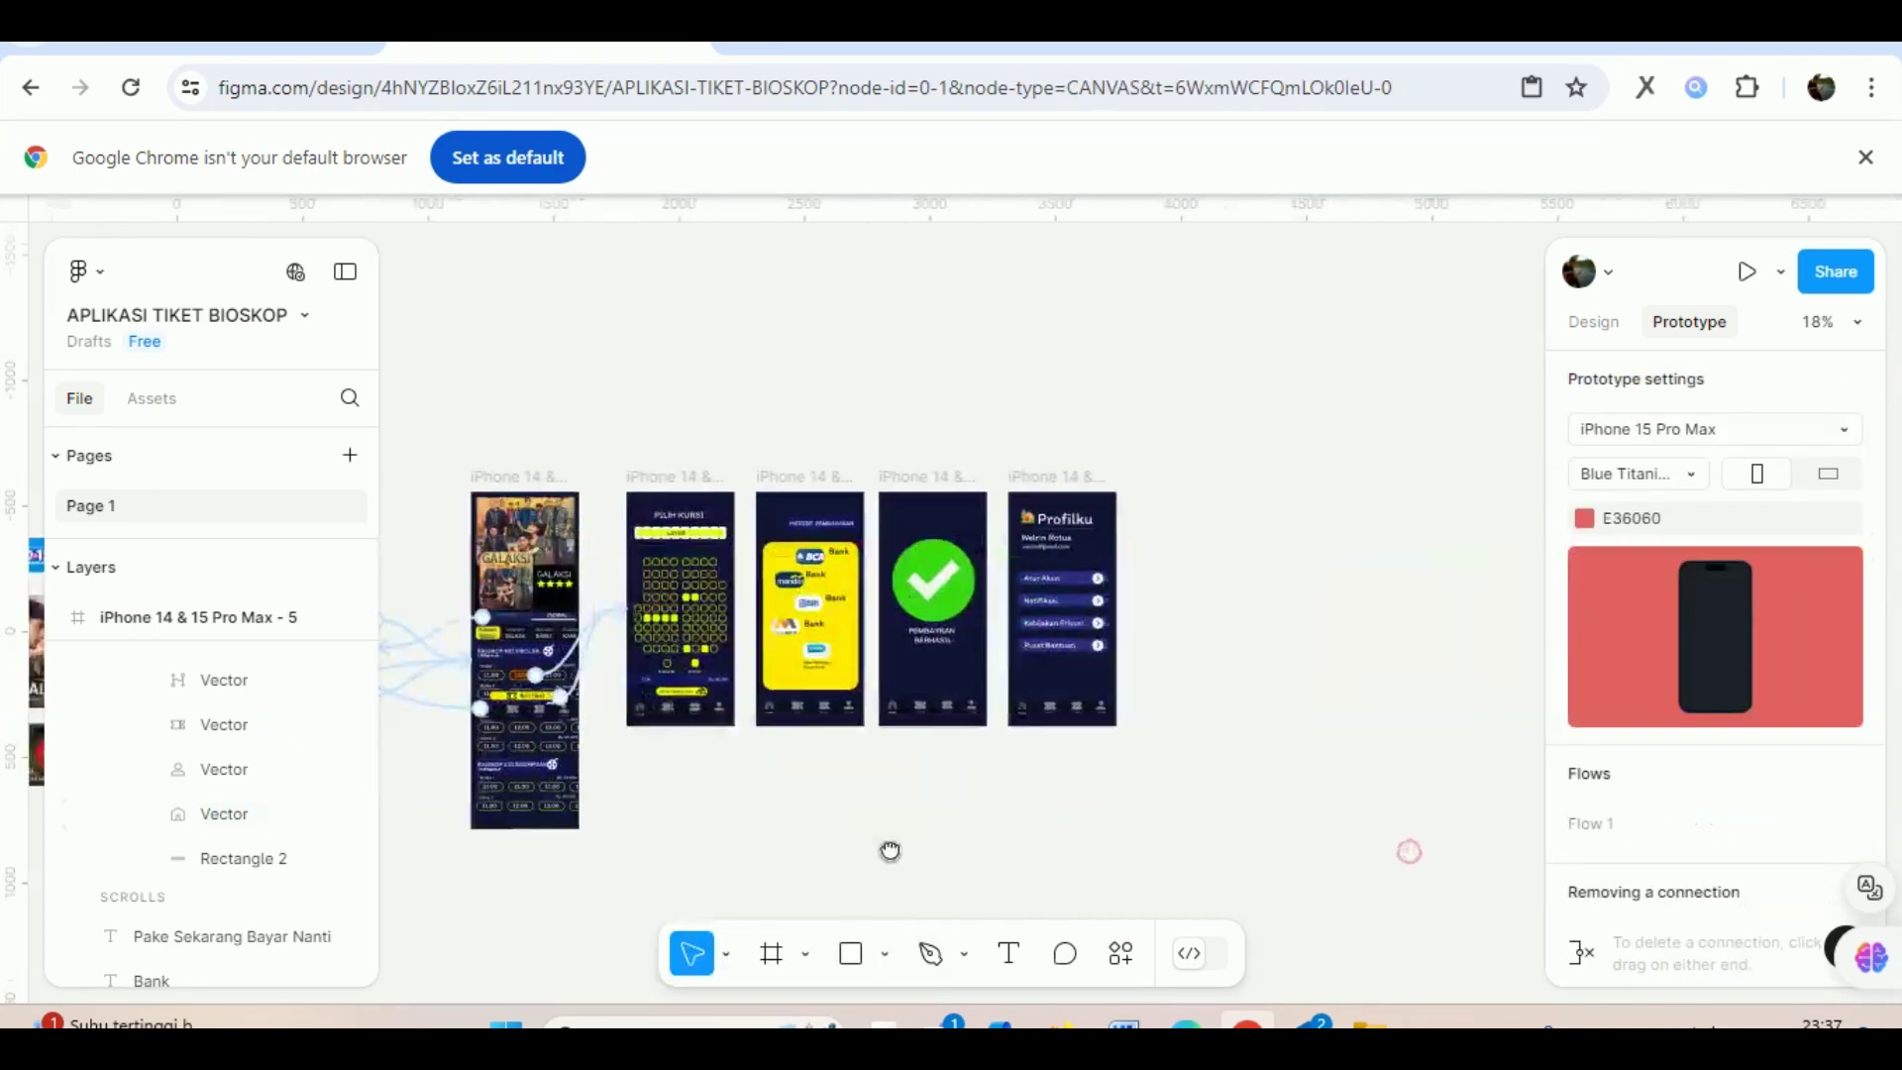
pyautogui.keyDown('ctrl'); pyautogui.scroll(10, 807, 779); pyautogui.keyUp('ctrl')
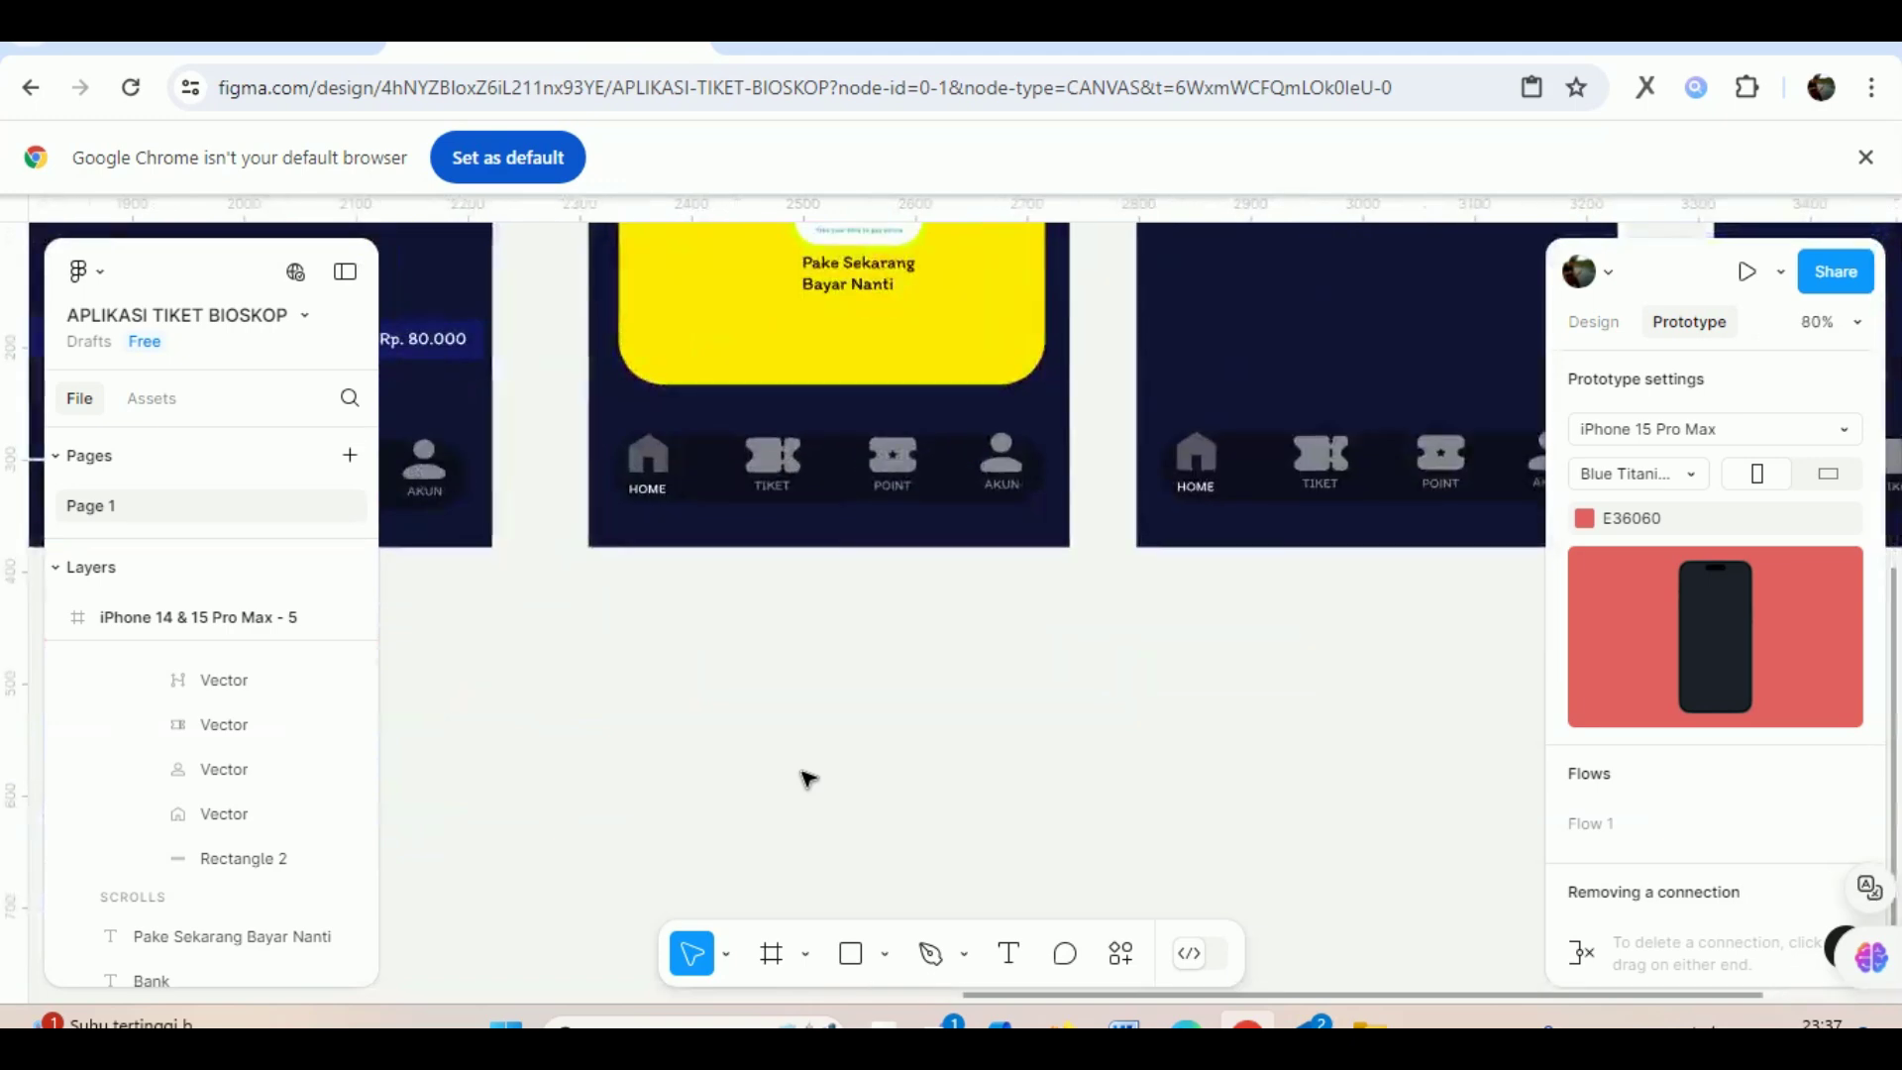
pyautogui.moveTo(659, 688); pyautogui.dragTo(806, 989)
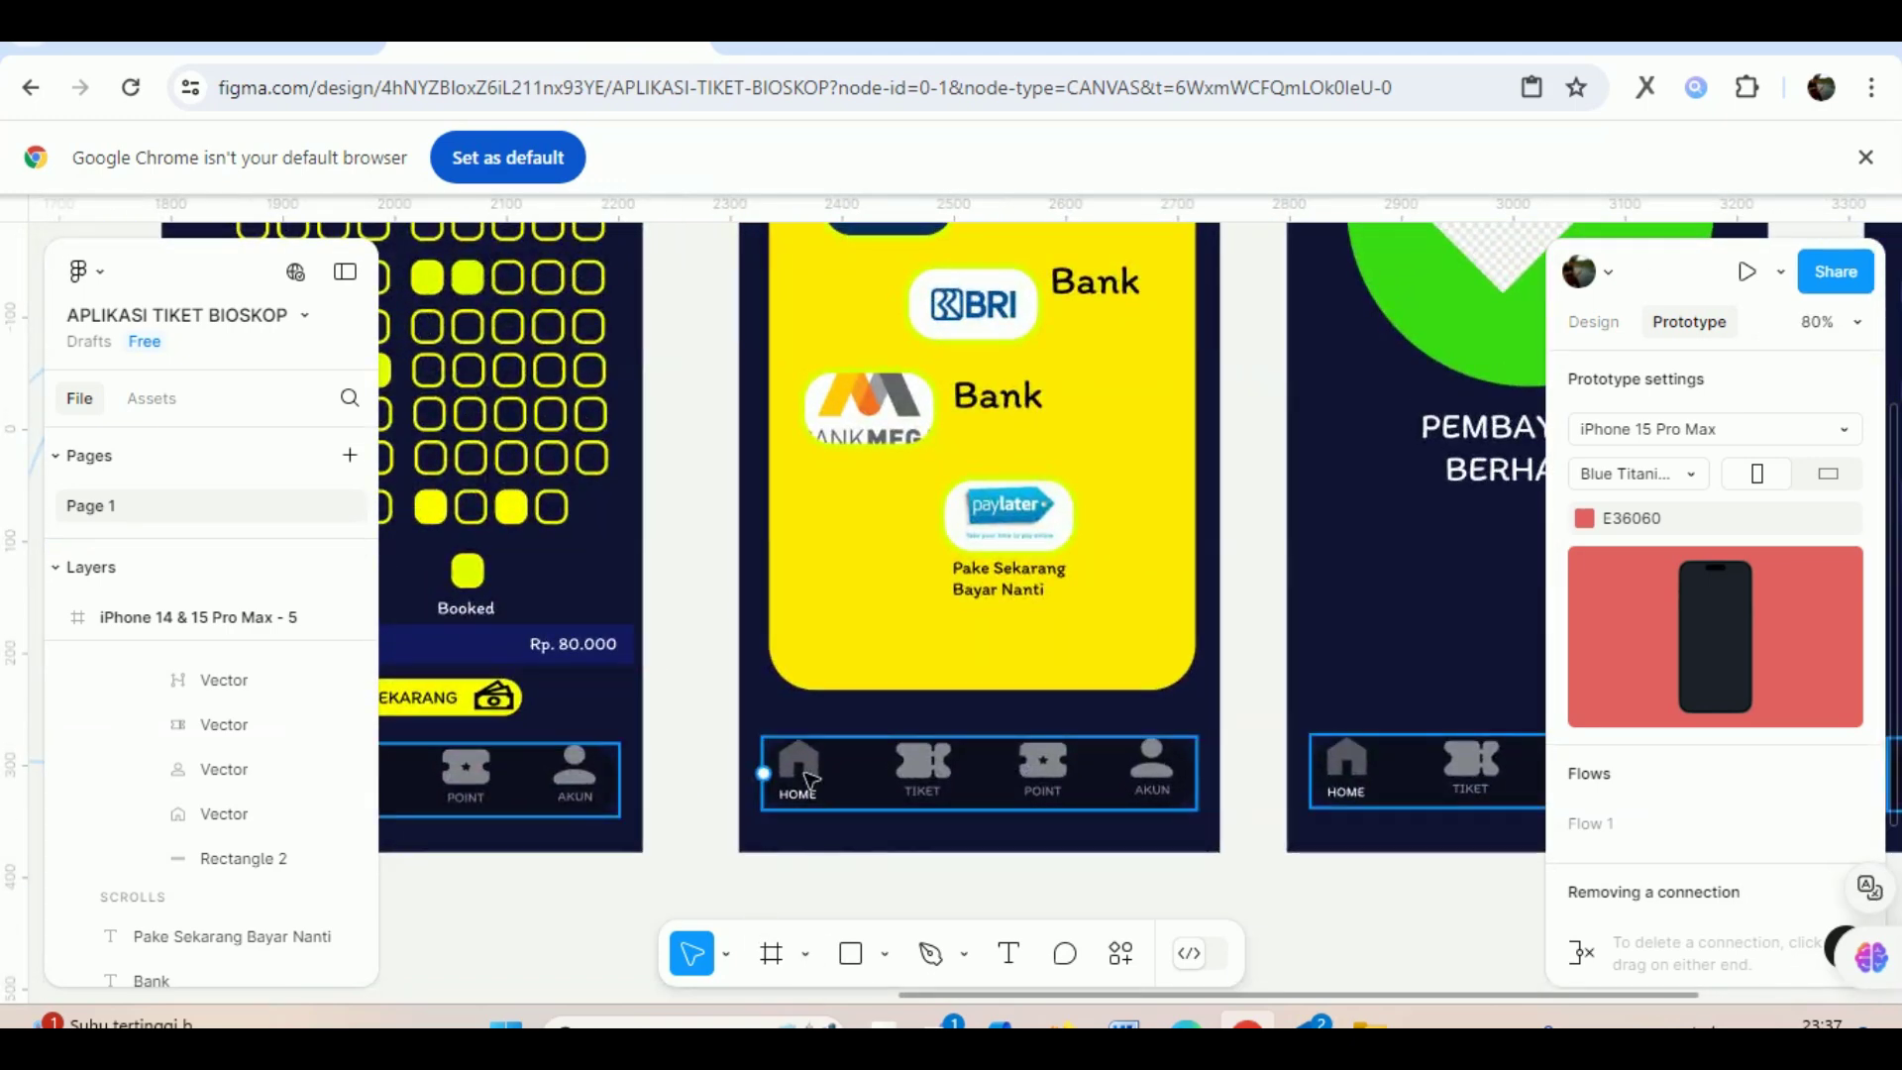
pyautogui.click(809, 780)
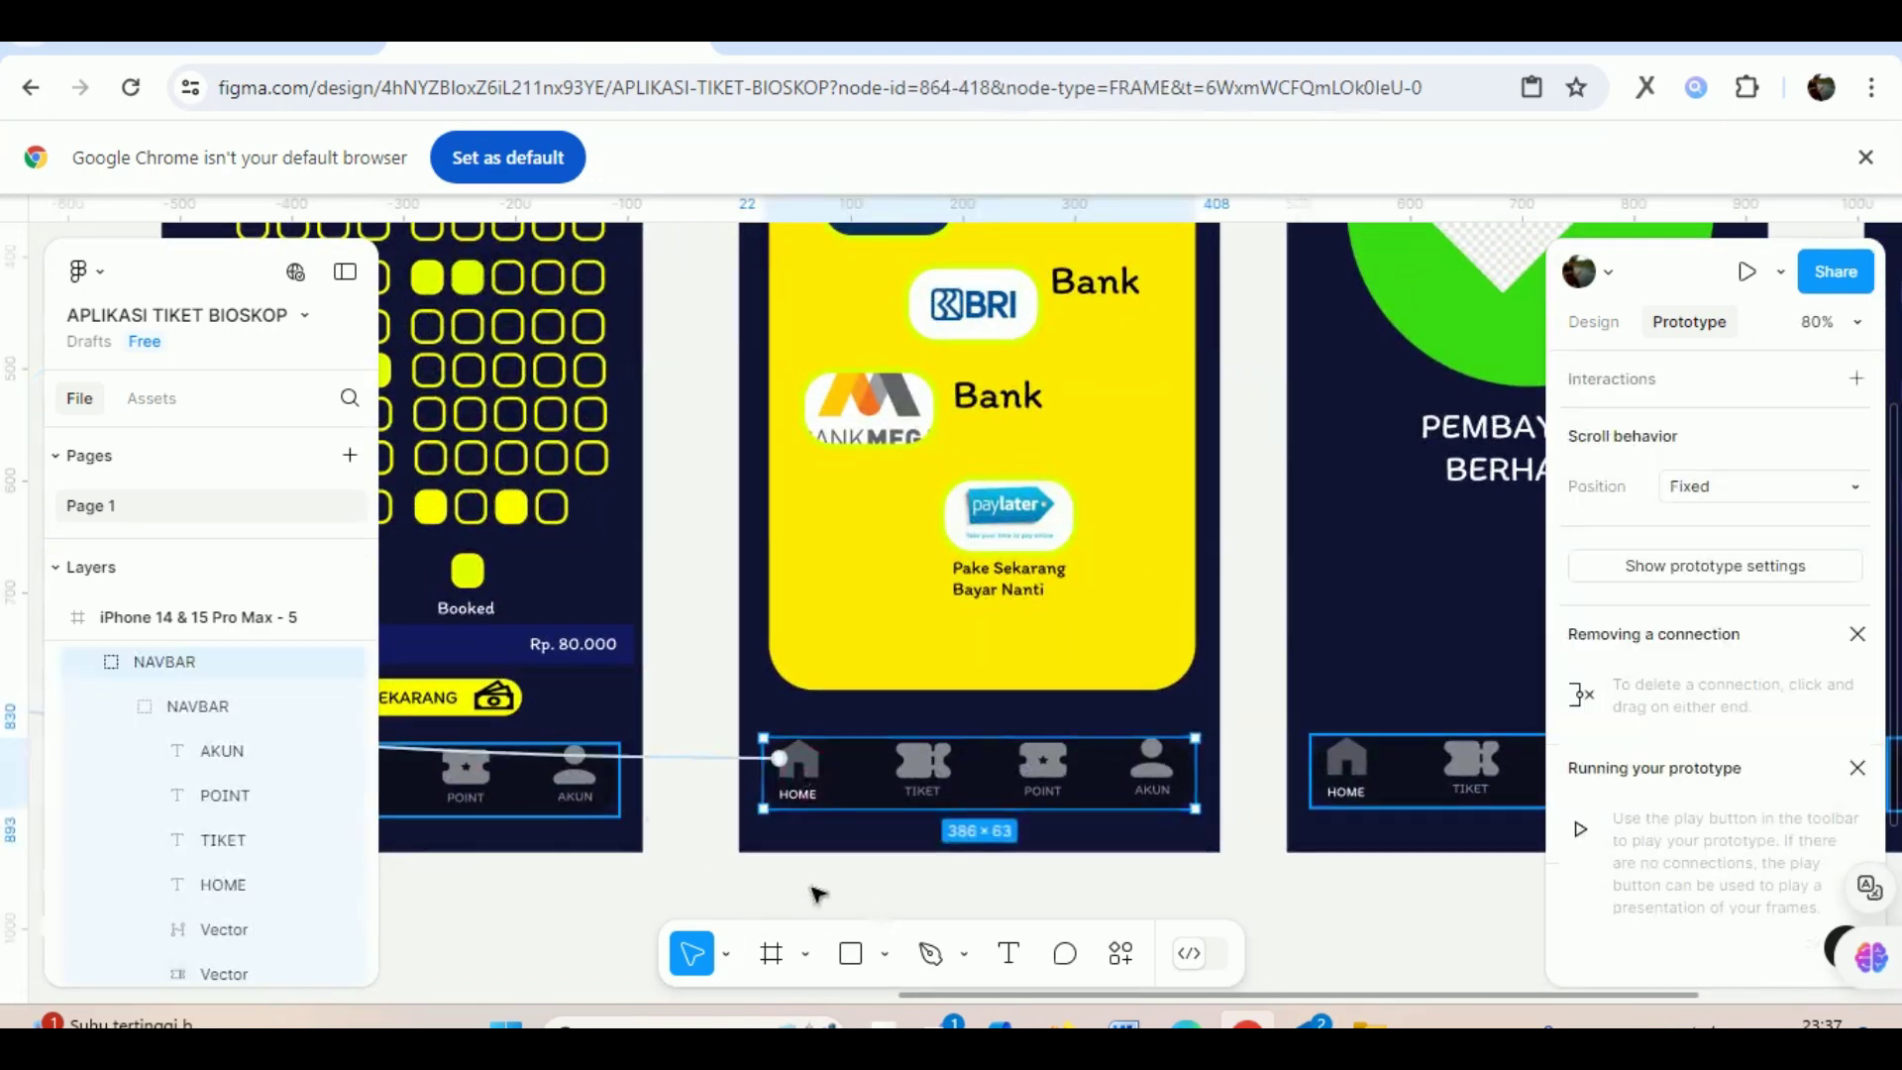
pyautogui.hscroll(-5, 812, 895)
pyautogui.hscroll(-4, 837, 934)
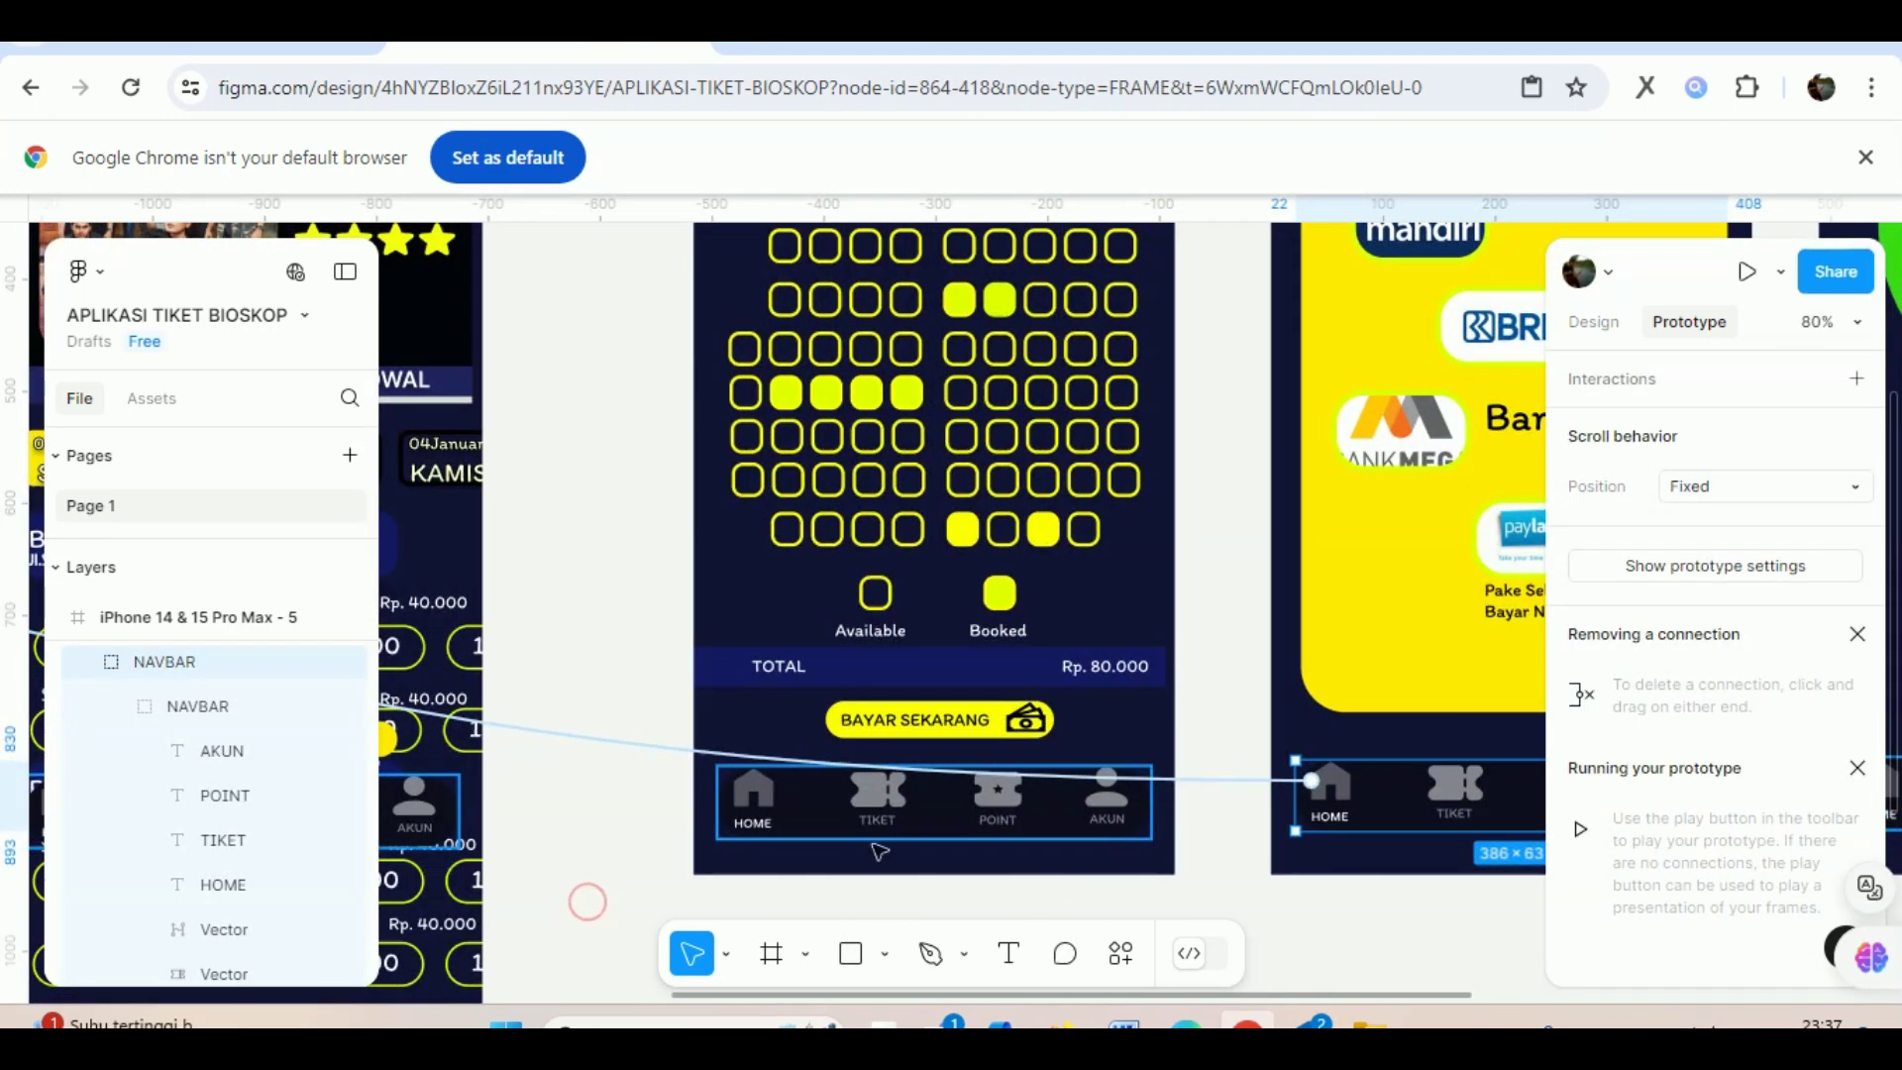
pyautogui.click(597, 804)
pyautogui.click(755, 810)
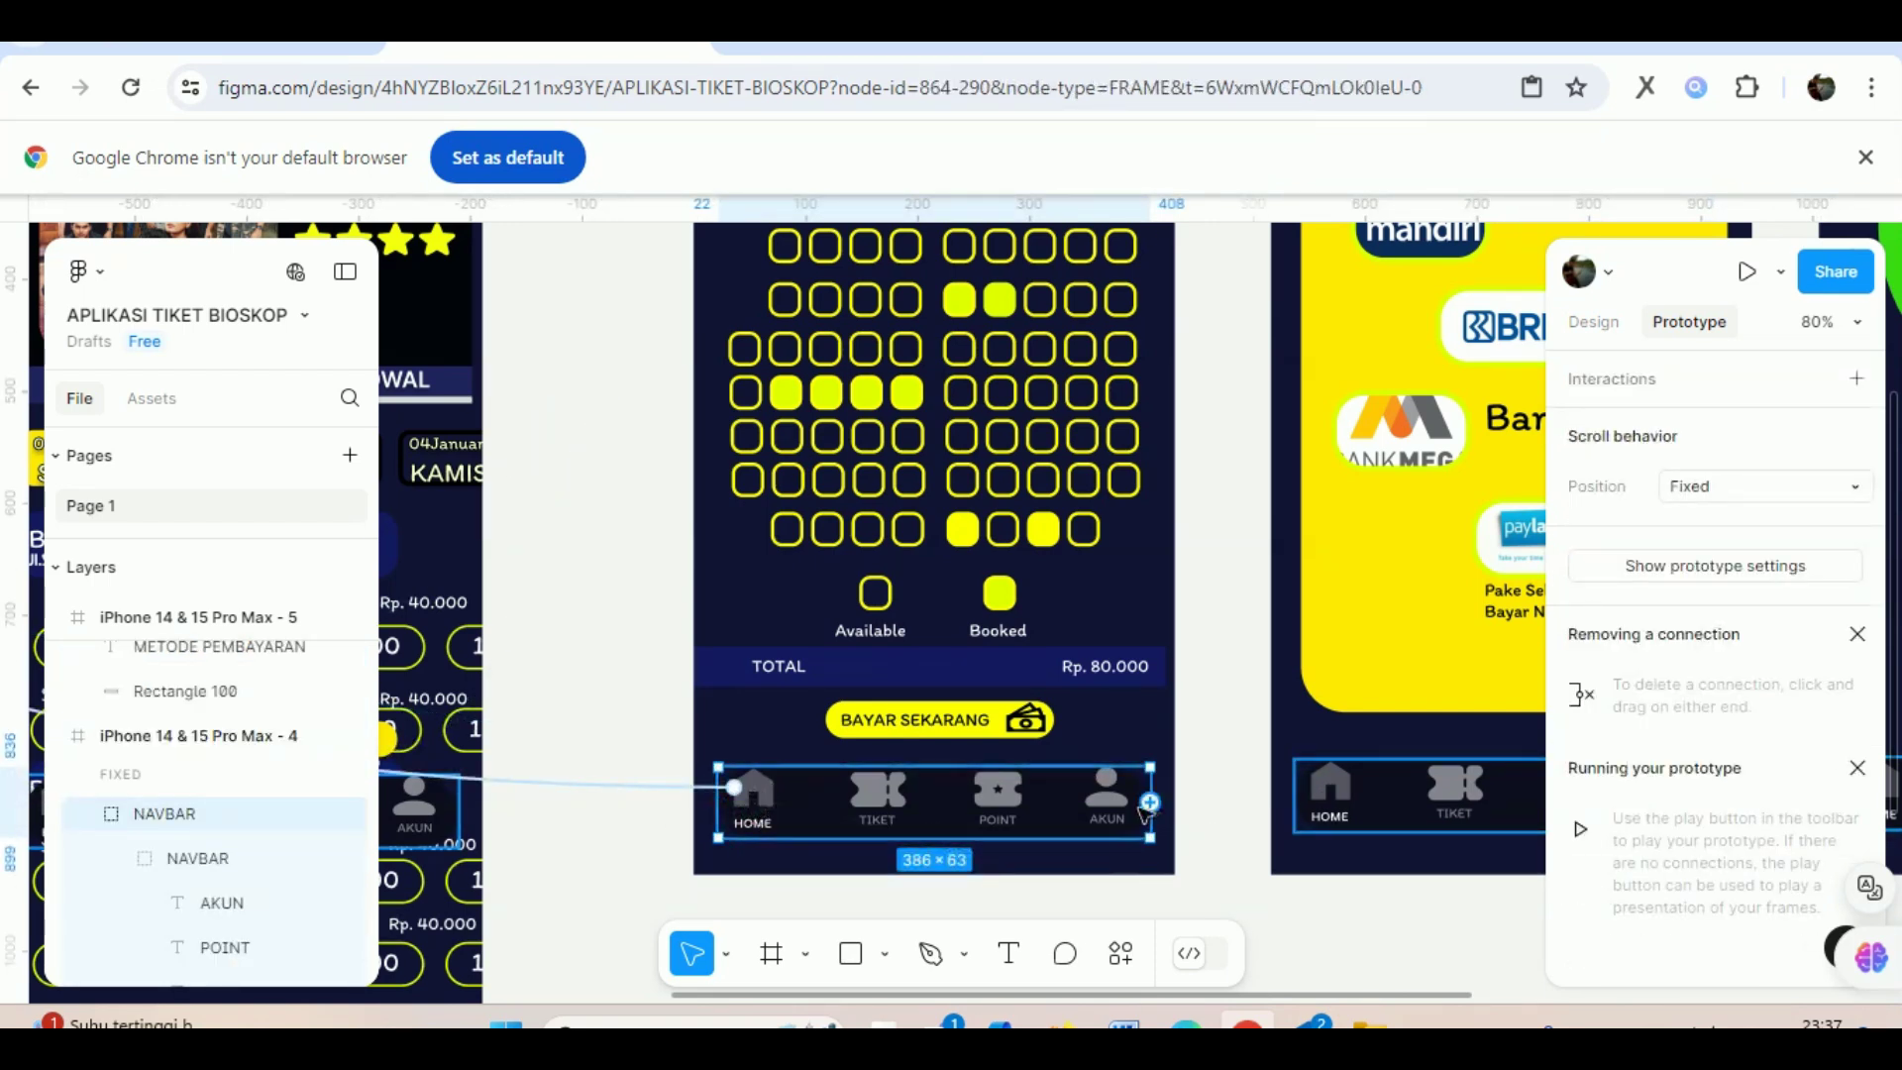
pyautogui.scroll(1, 1138, 807)
pyautogui.scroll(-1, 1109, 668)
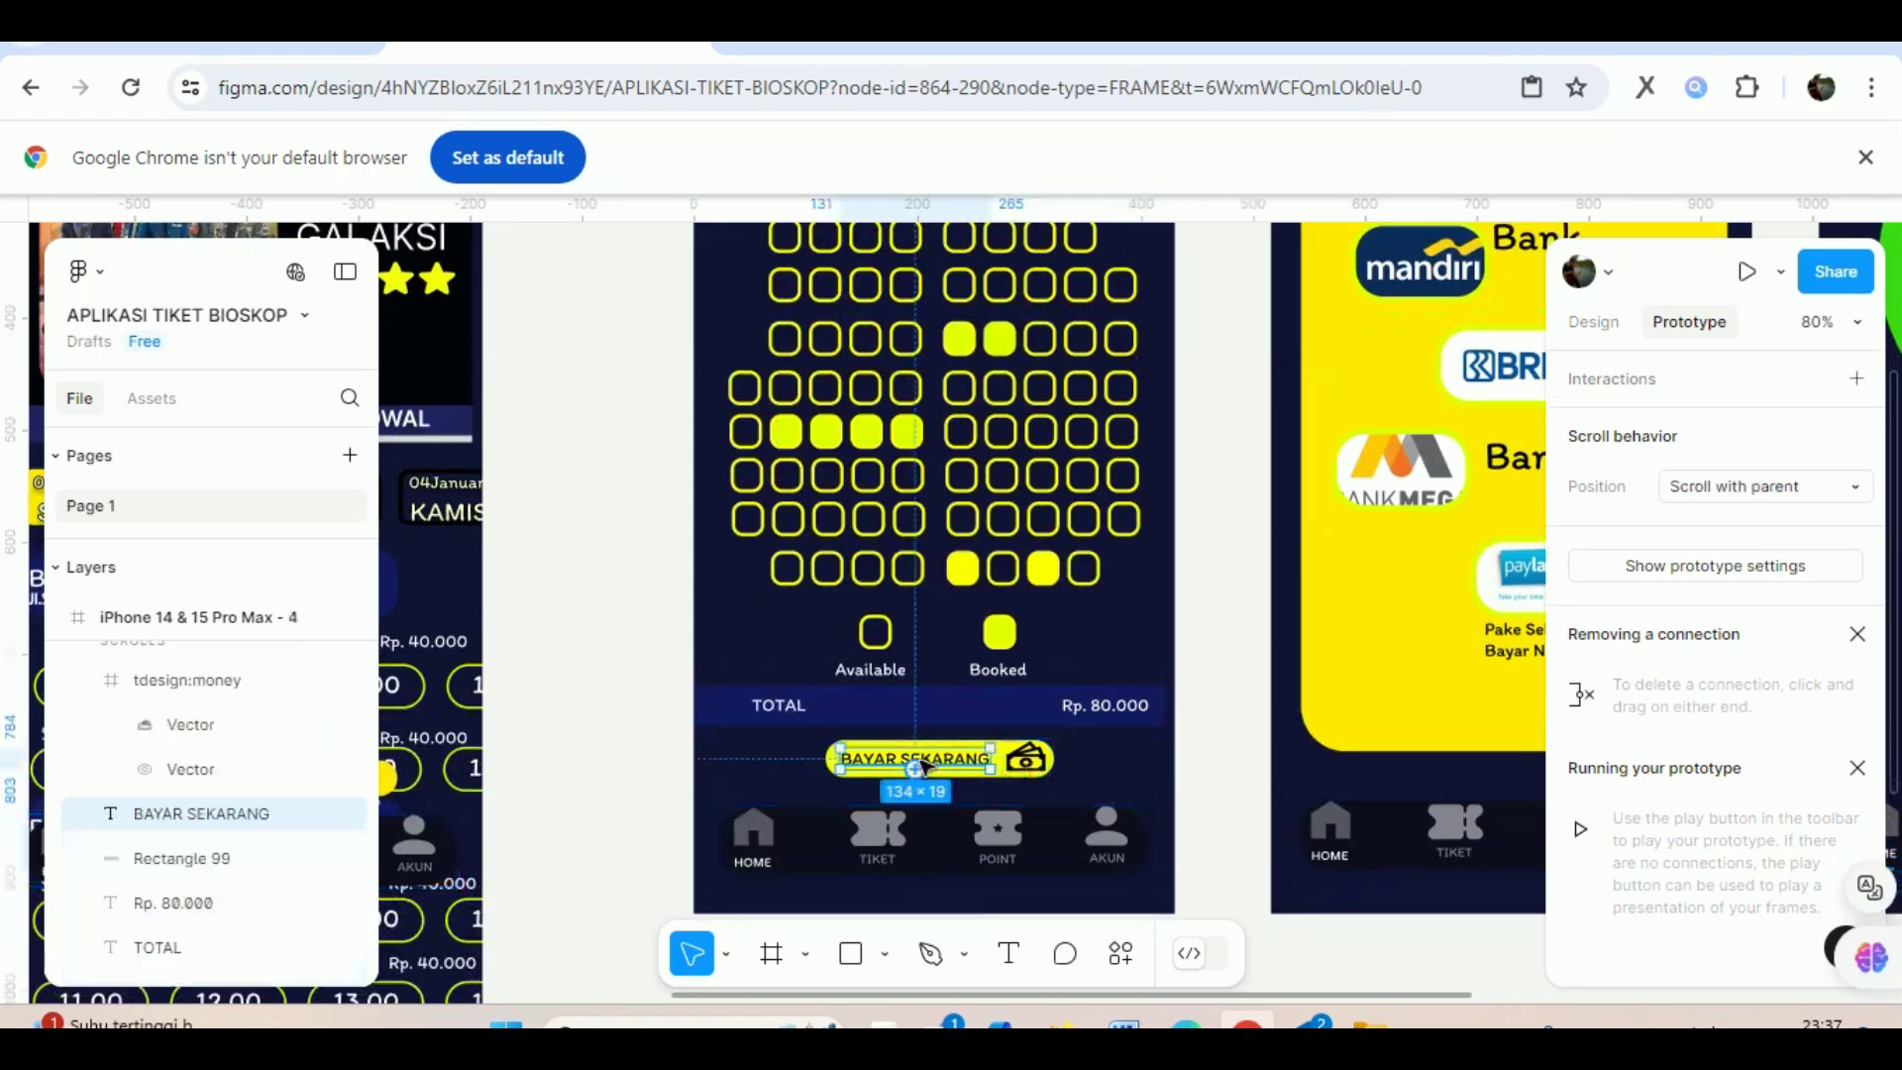
# Group the pay button's label, background rectangle and money icon into one layer.
pyautogui.click(934, 770)
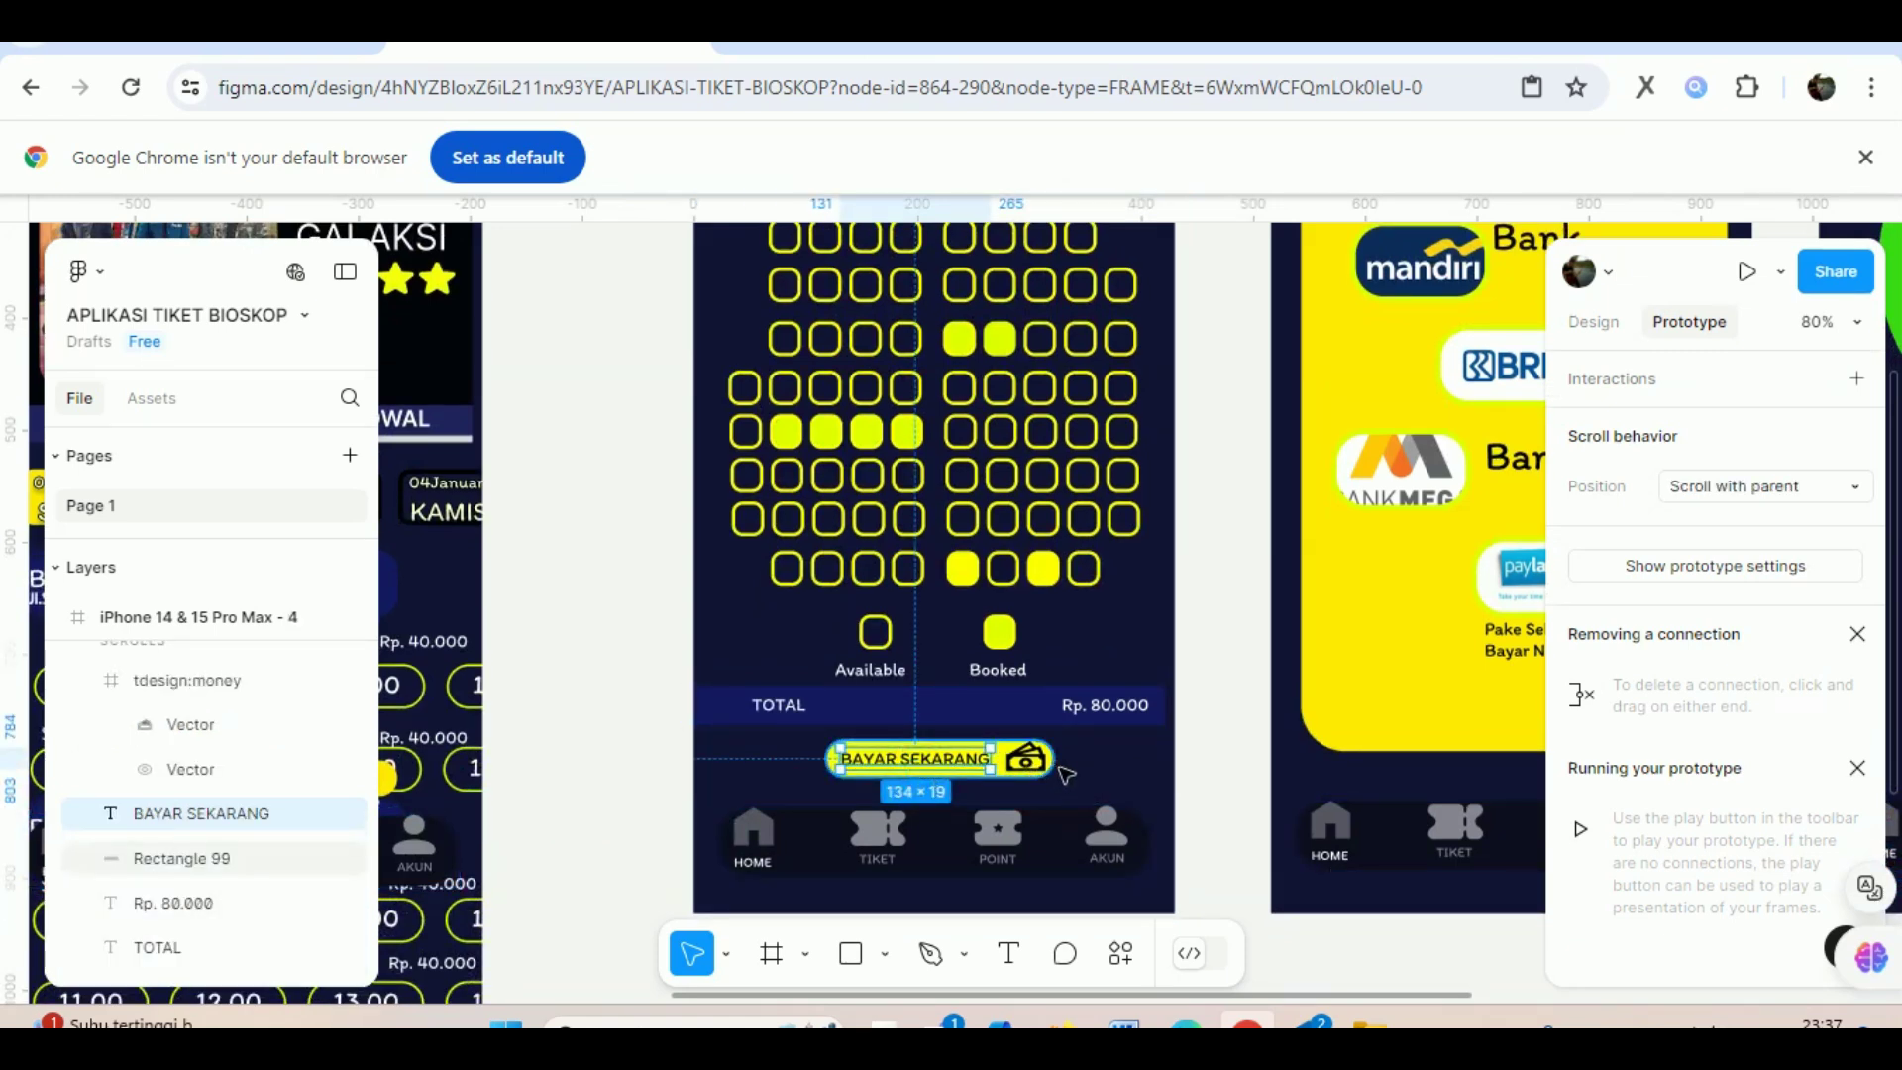
pyautogui.click(1094, 779)
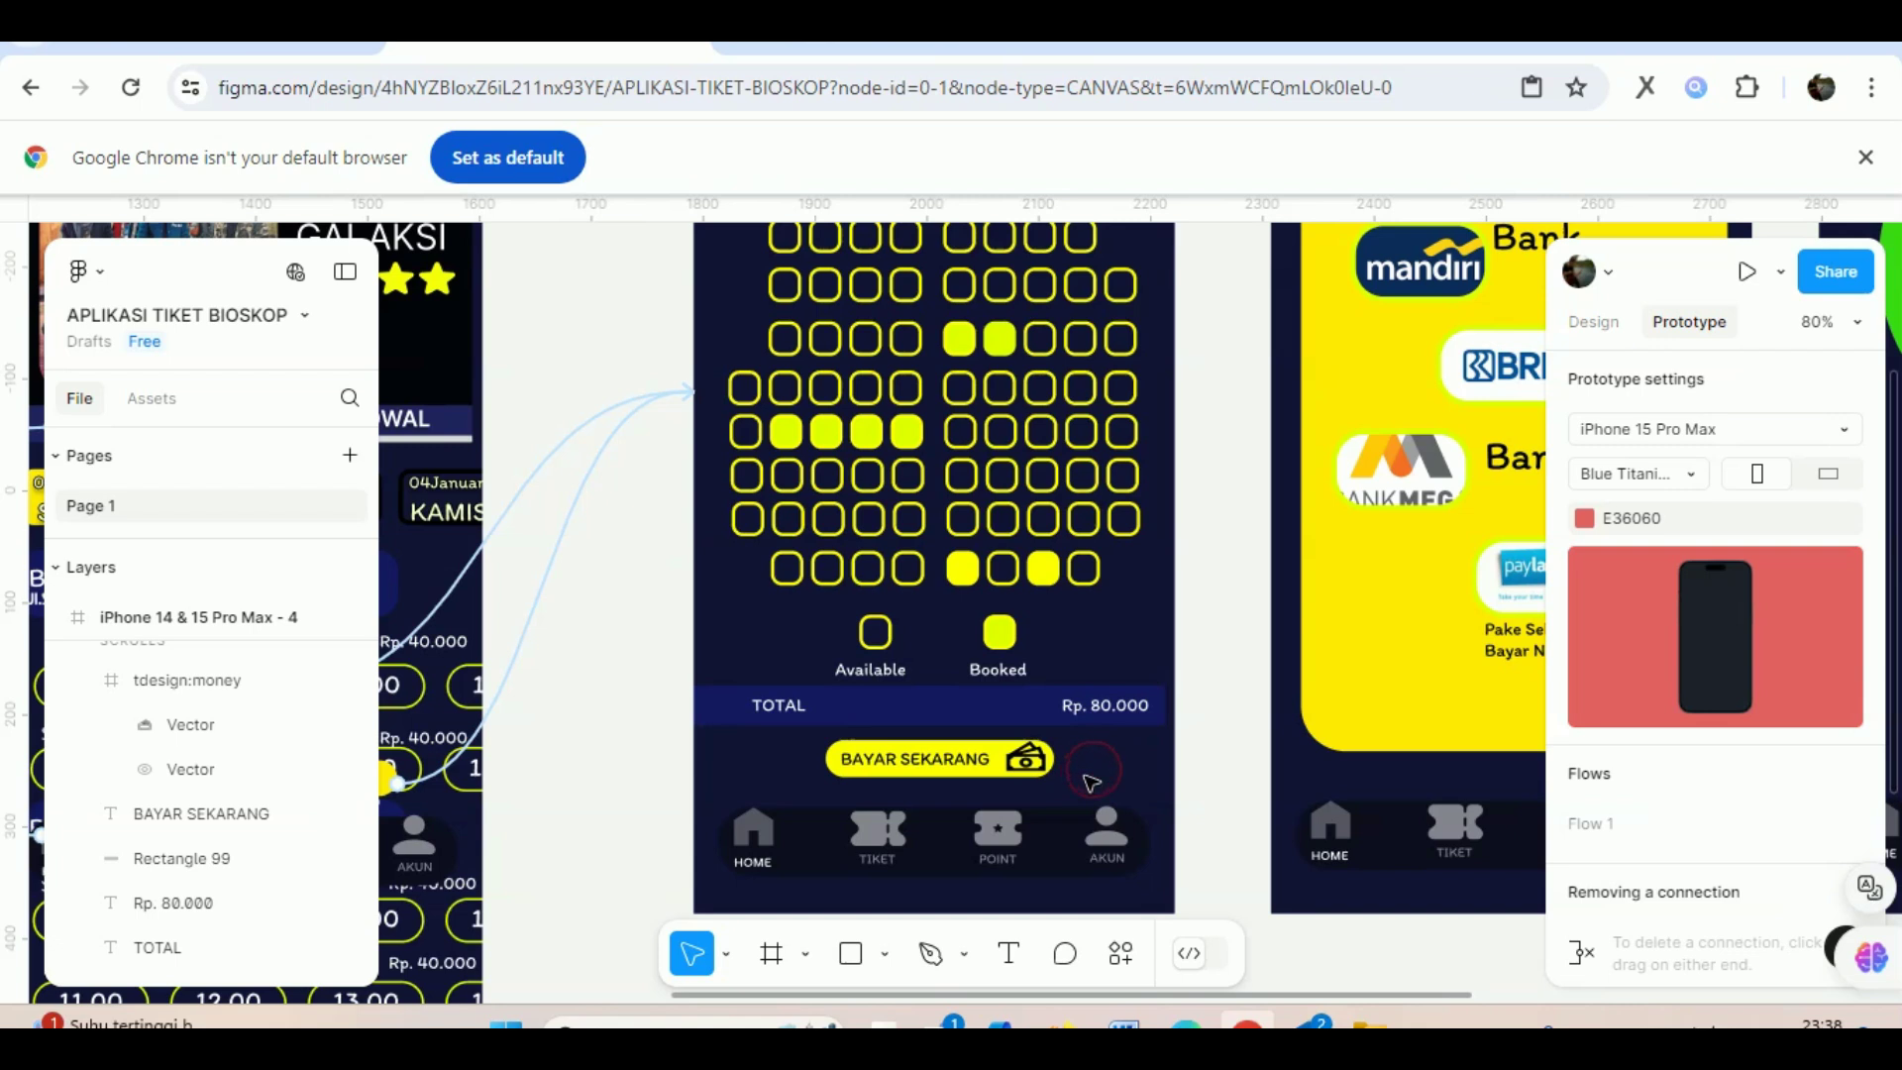
pyautogui.click(1020, 758)
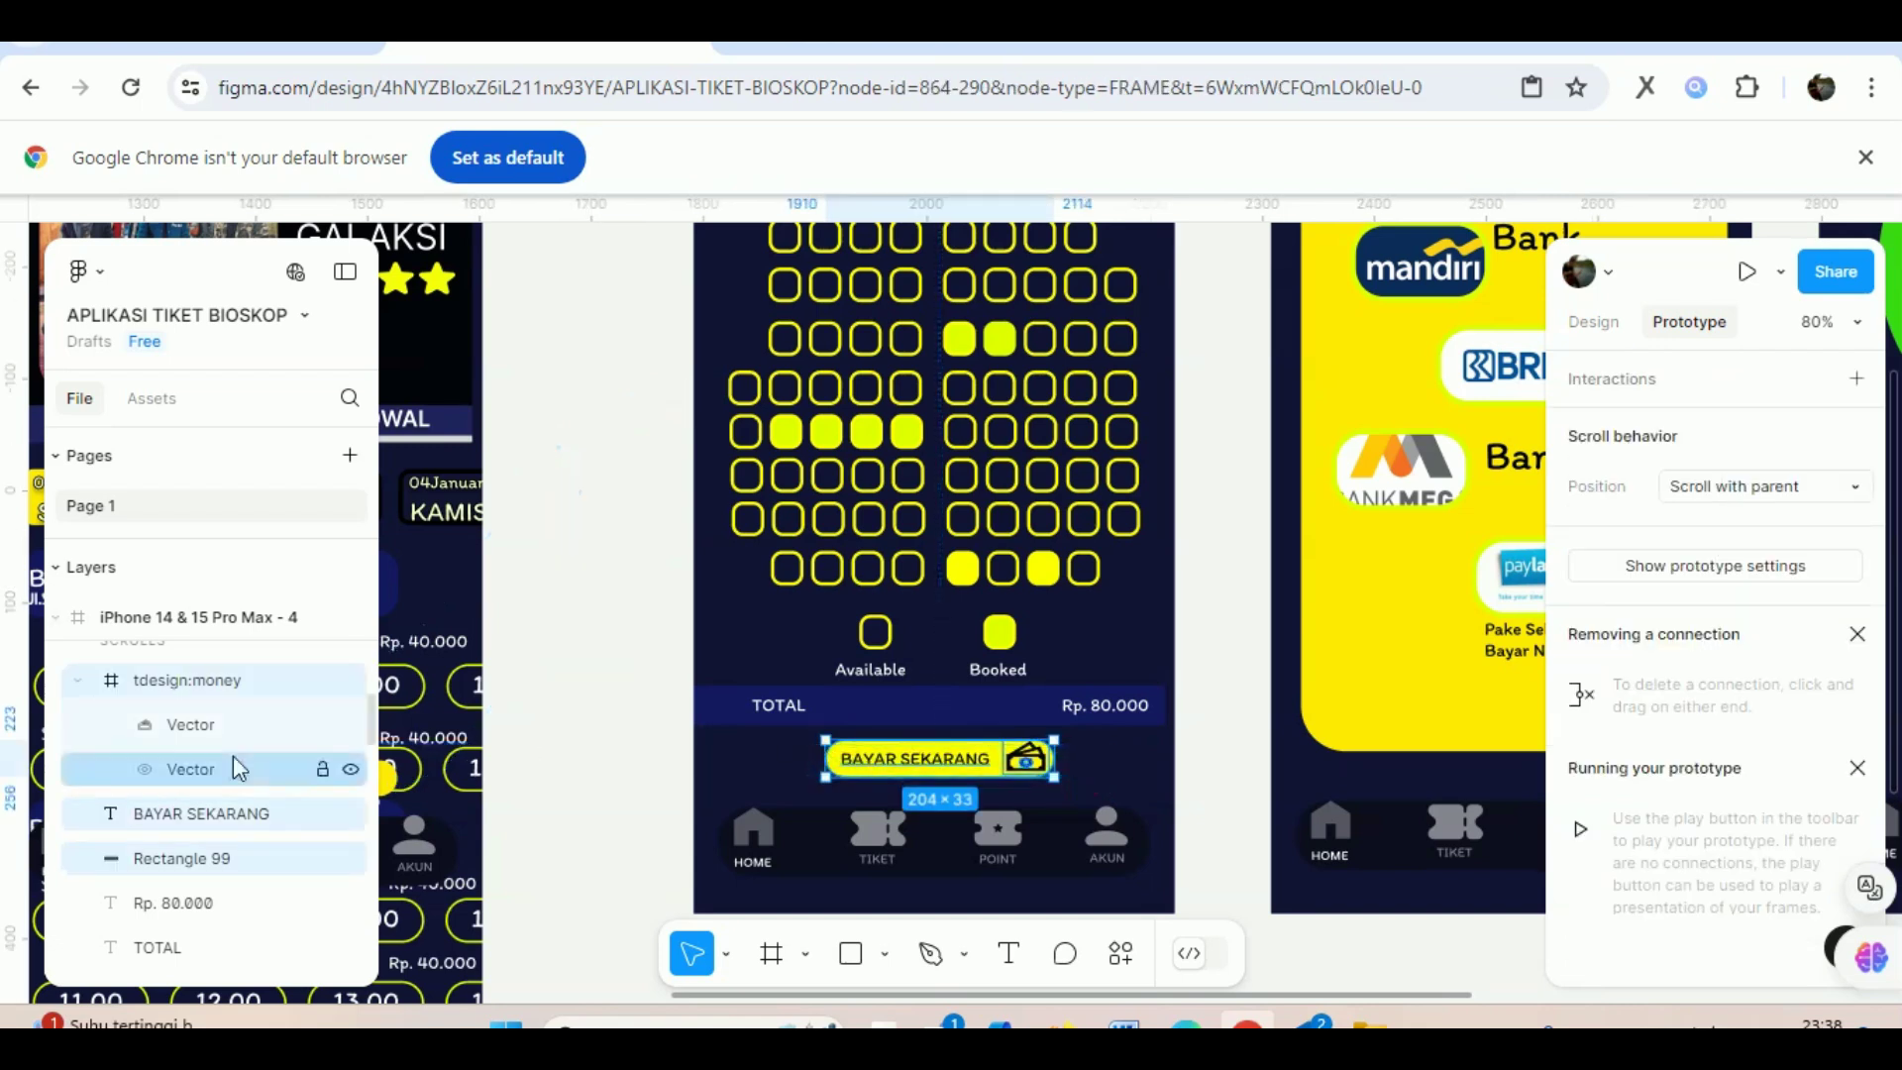
pyautogui.click(1095, 782)
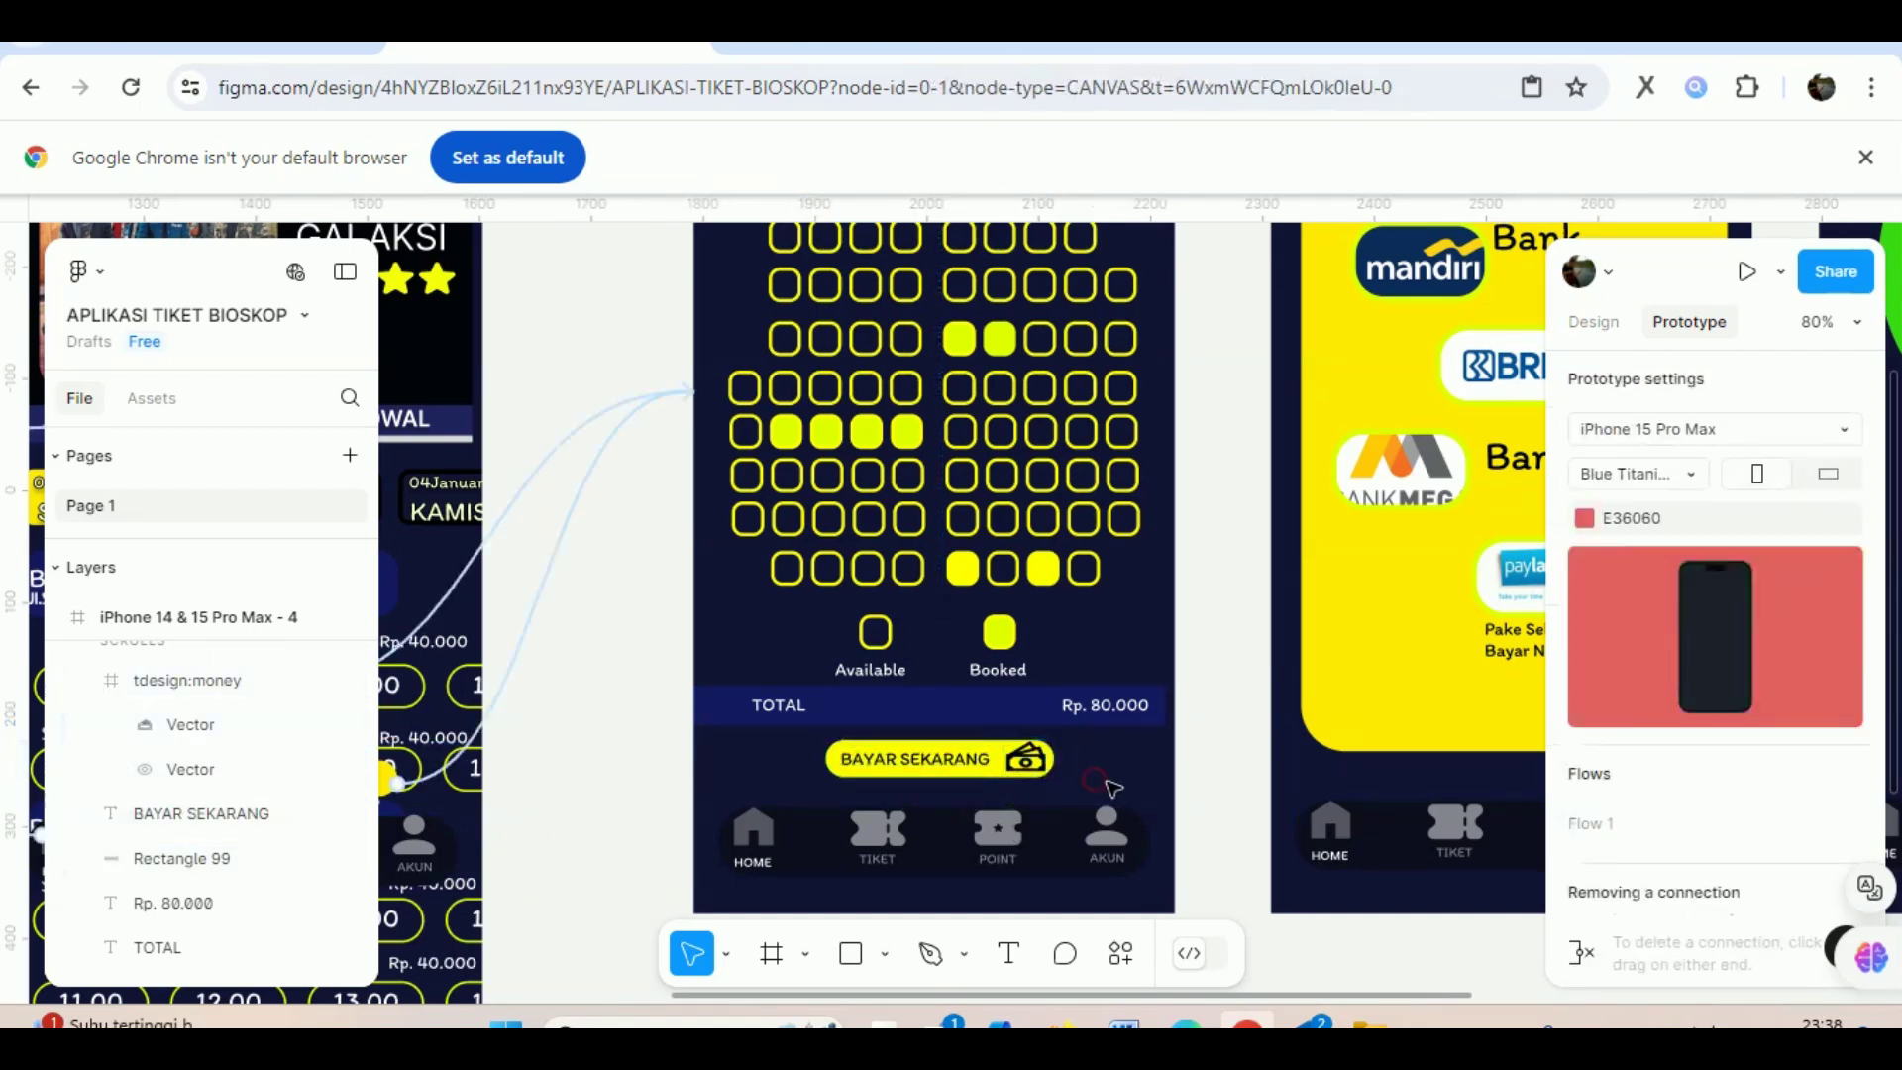
pyautogui.click(1020, 759)
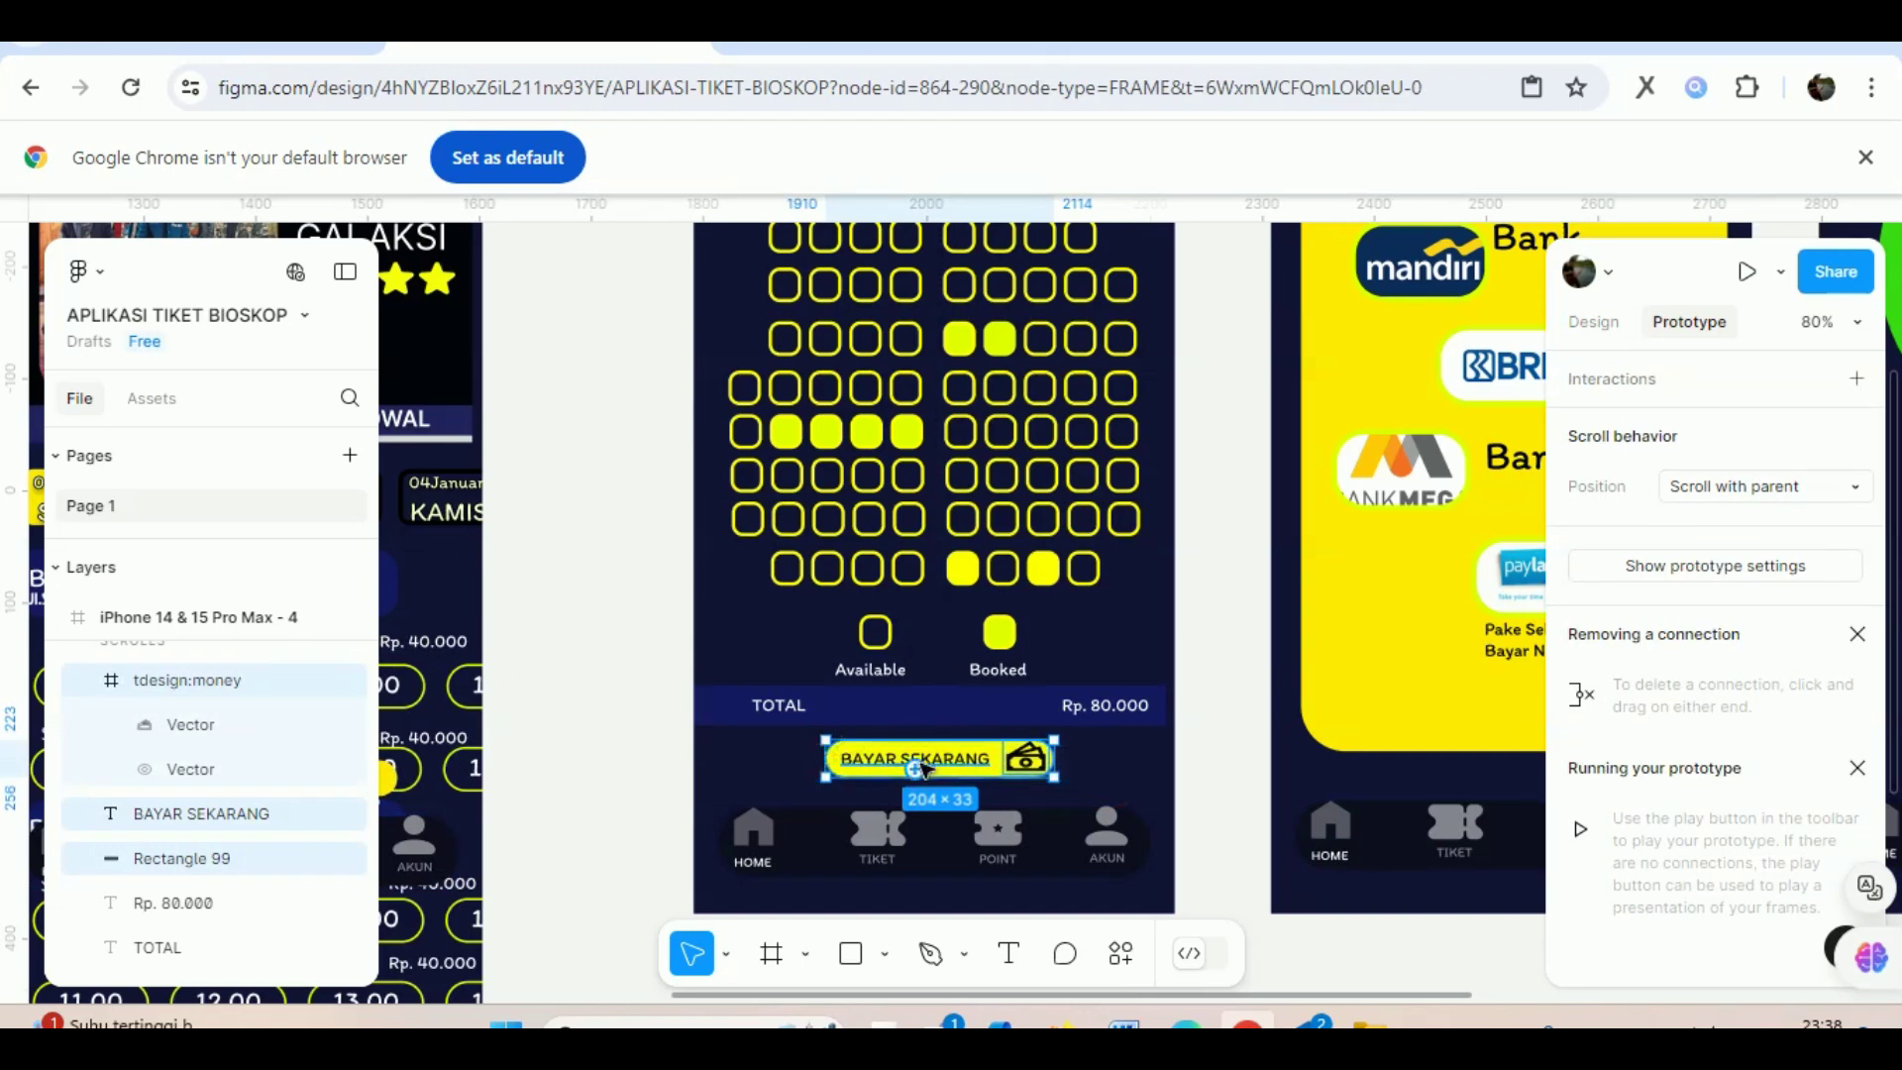
pyautogui.rightClick(957, 764)
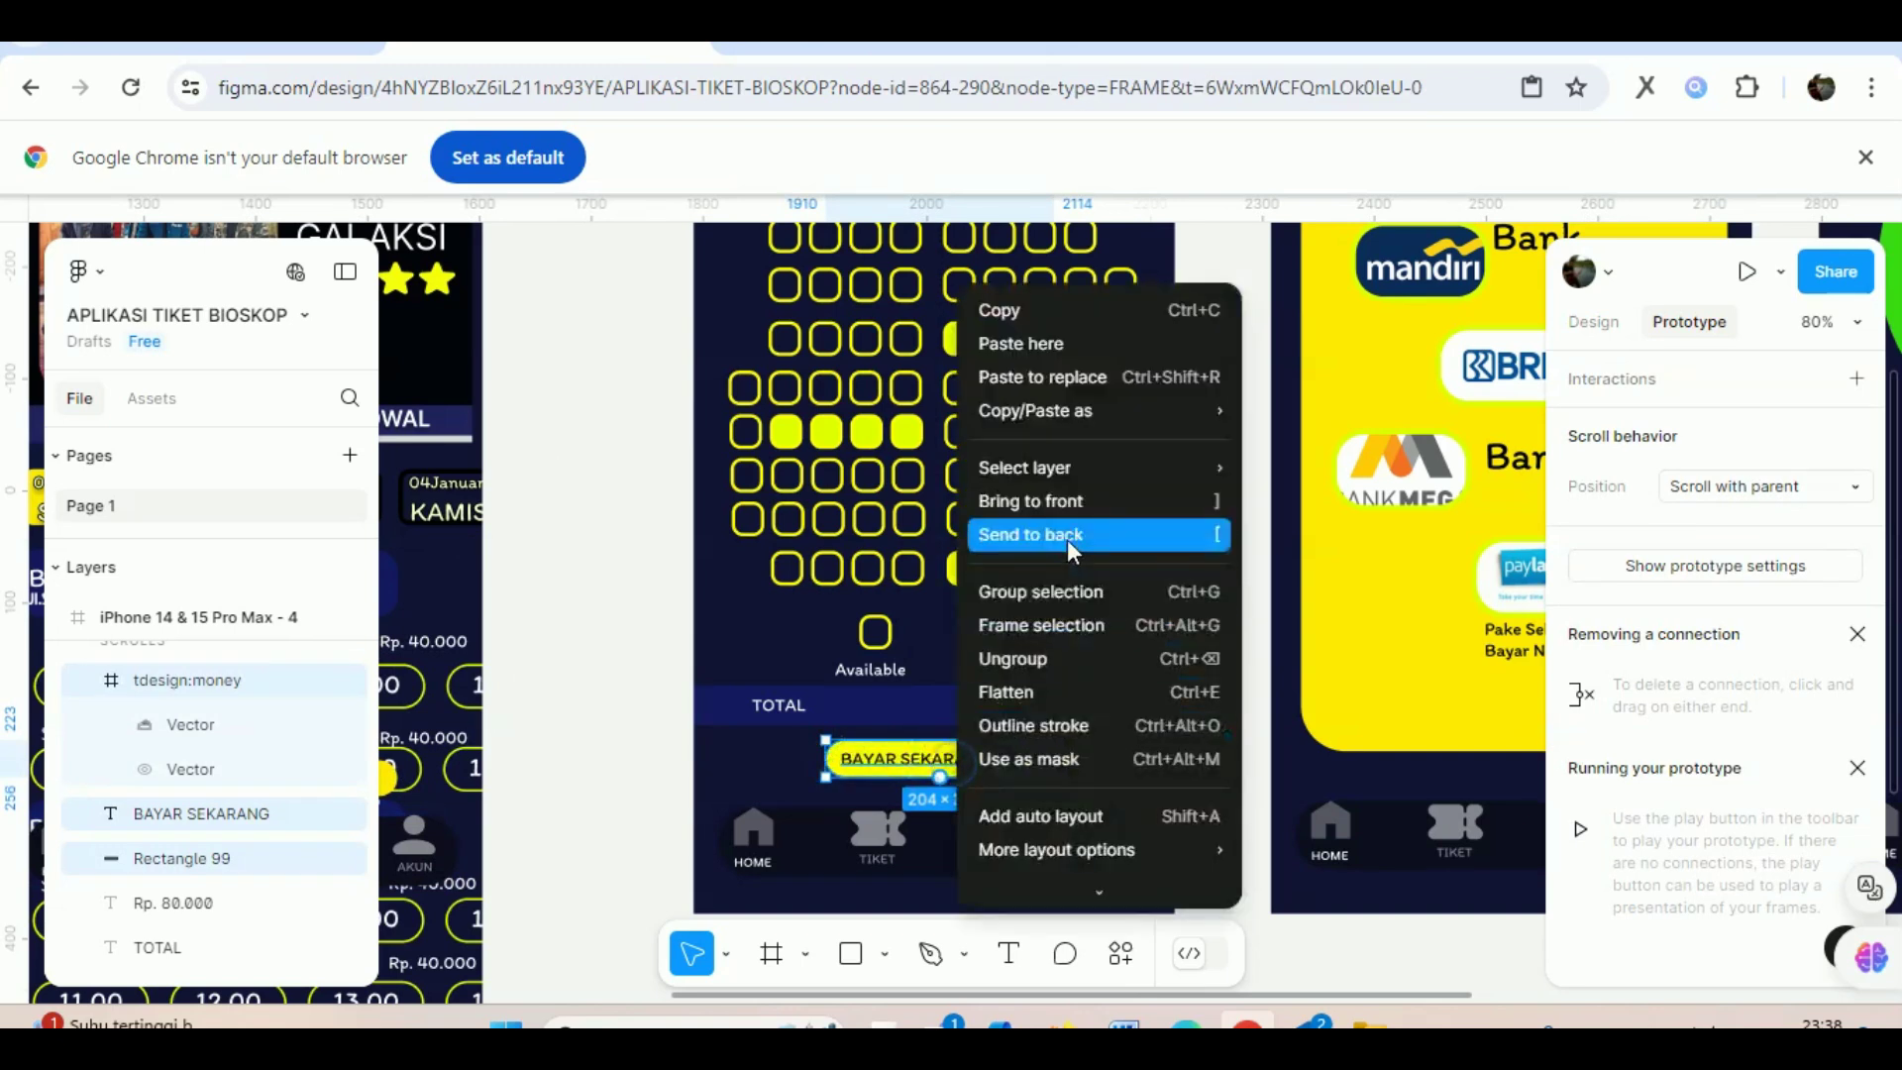
pyautogui.click(1054, 590)
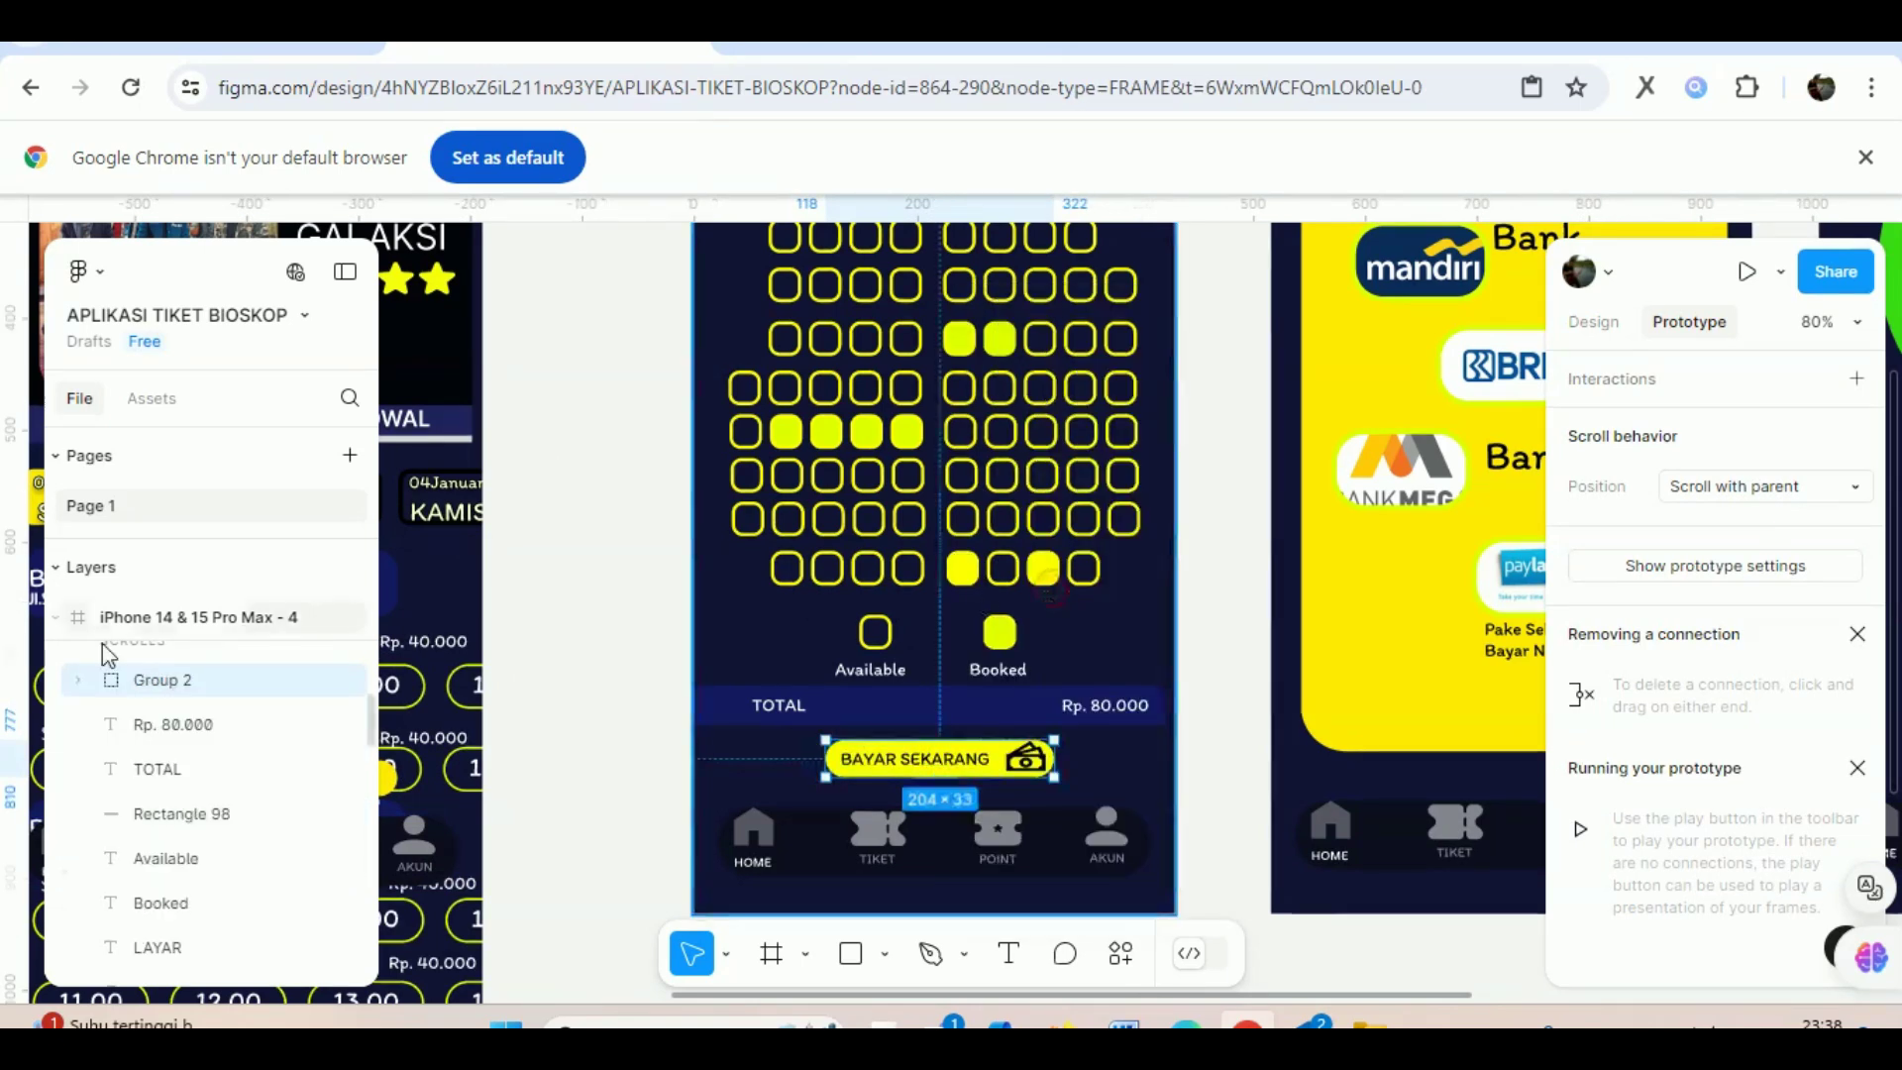
# Rename the new group to BAYAR SEKARANG.
pyautogui.doubleClick(180, 684)
pyautogui.write('BA')
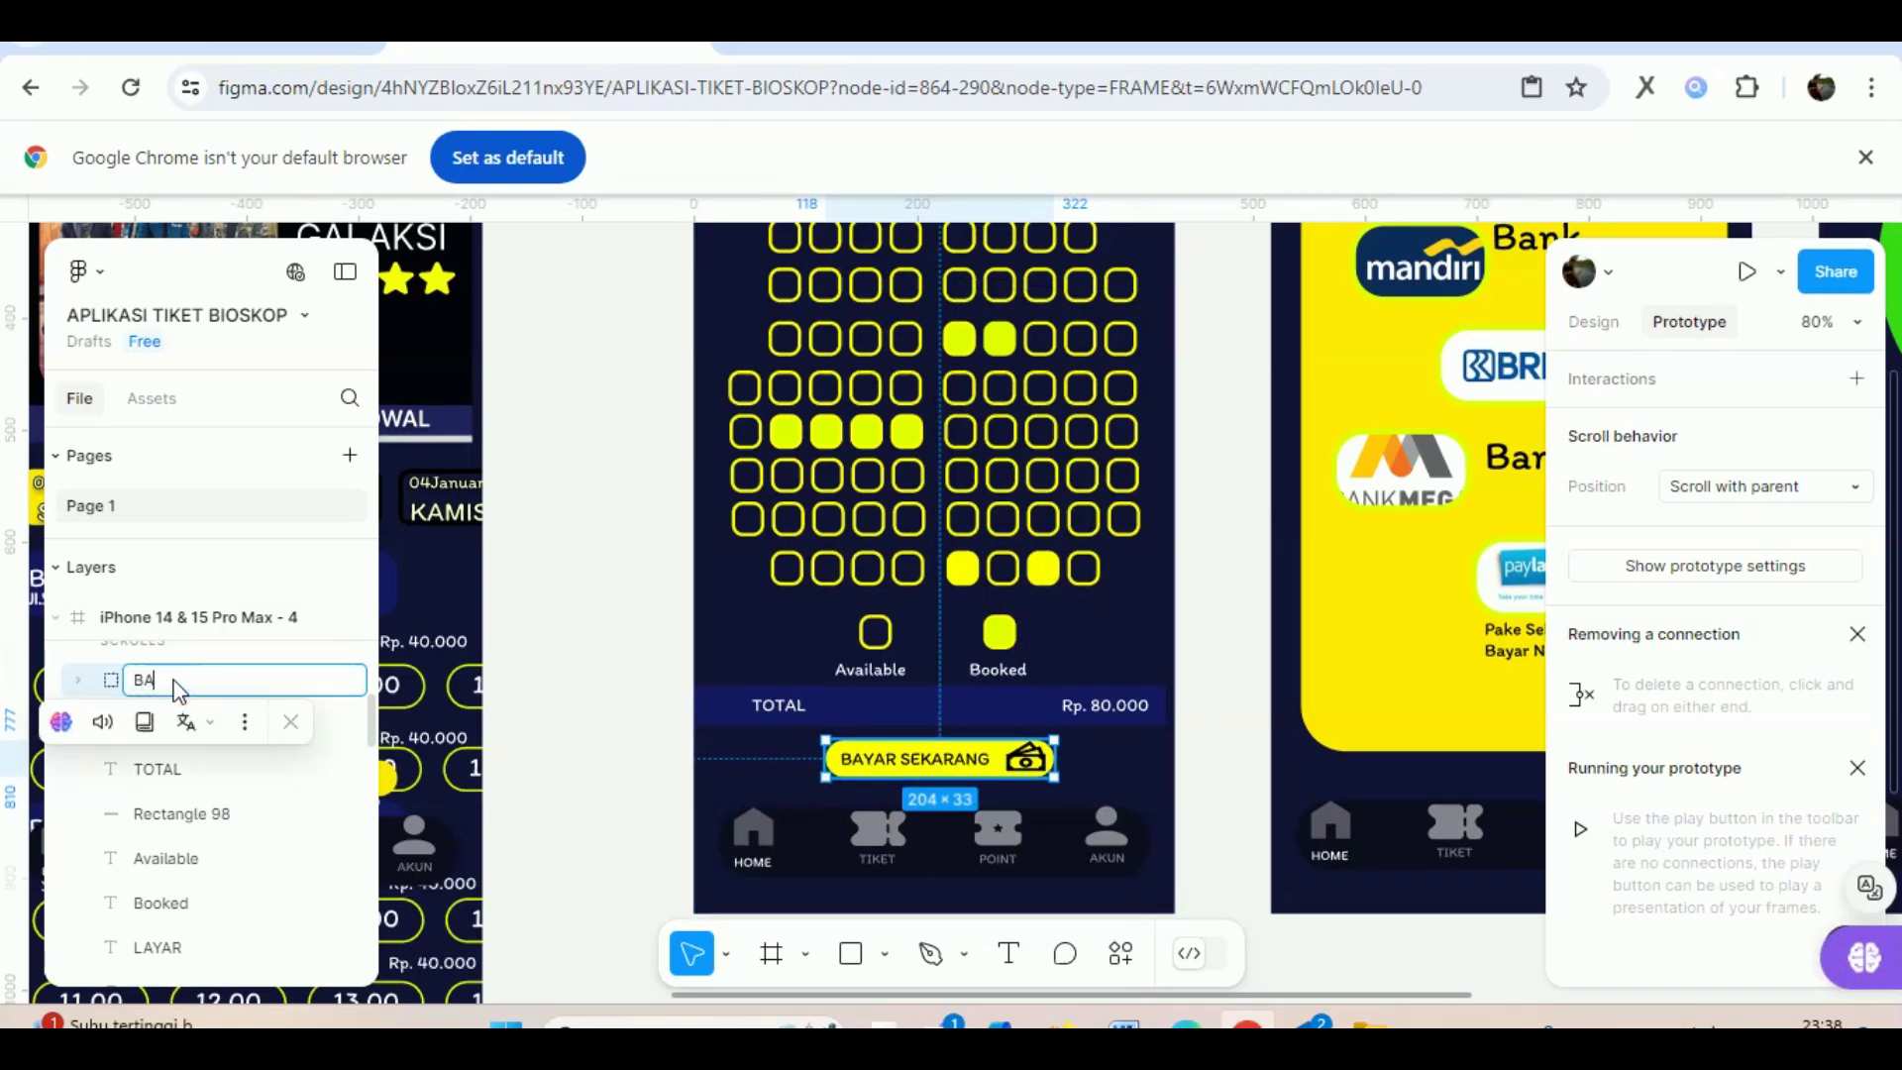
pyautogui.write('YAR SEKARANG')
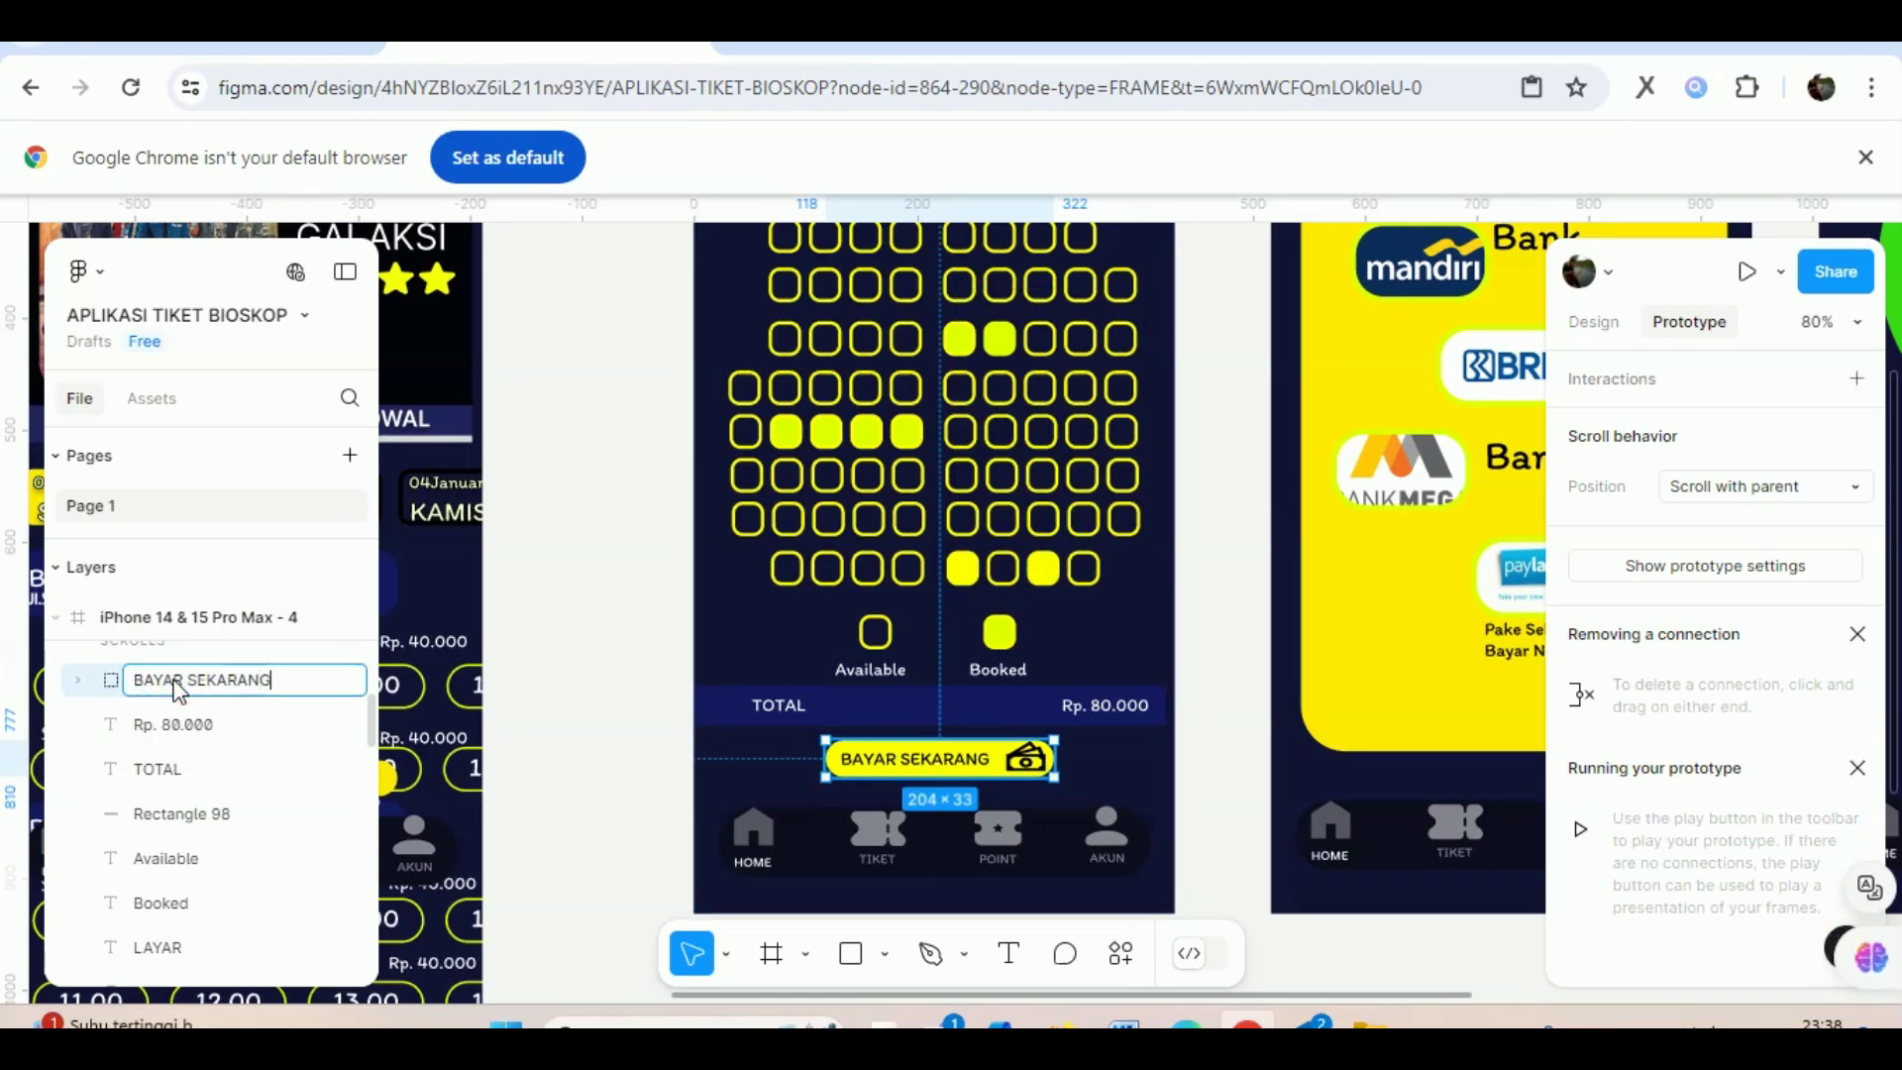
pyautogui.click(582, 625)
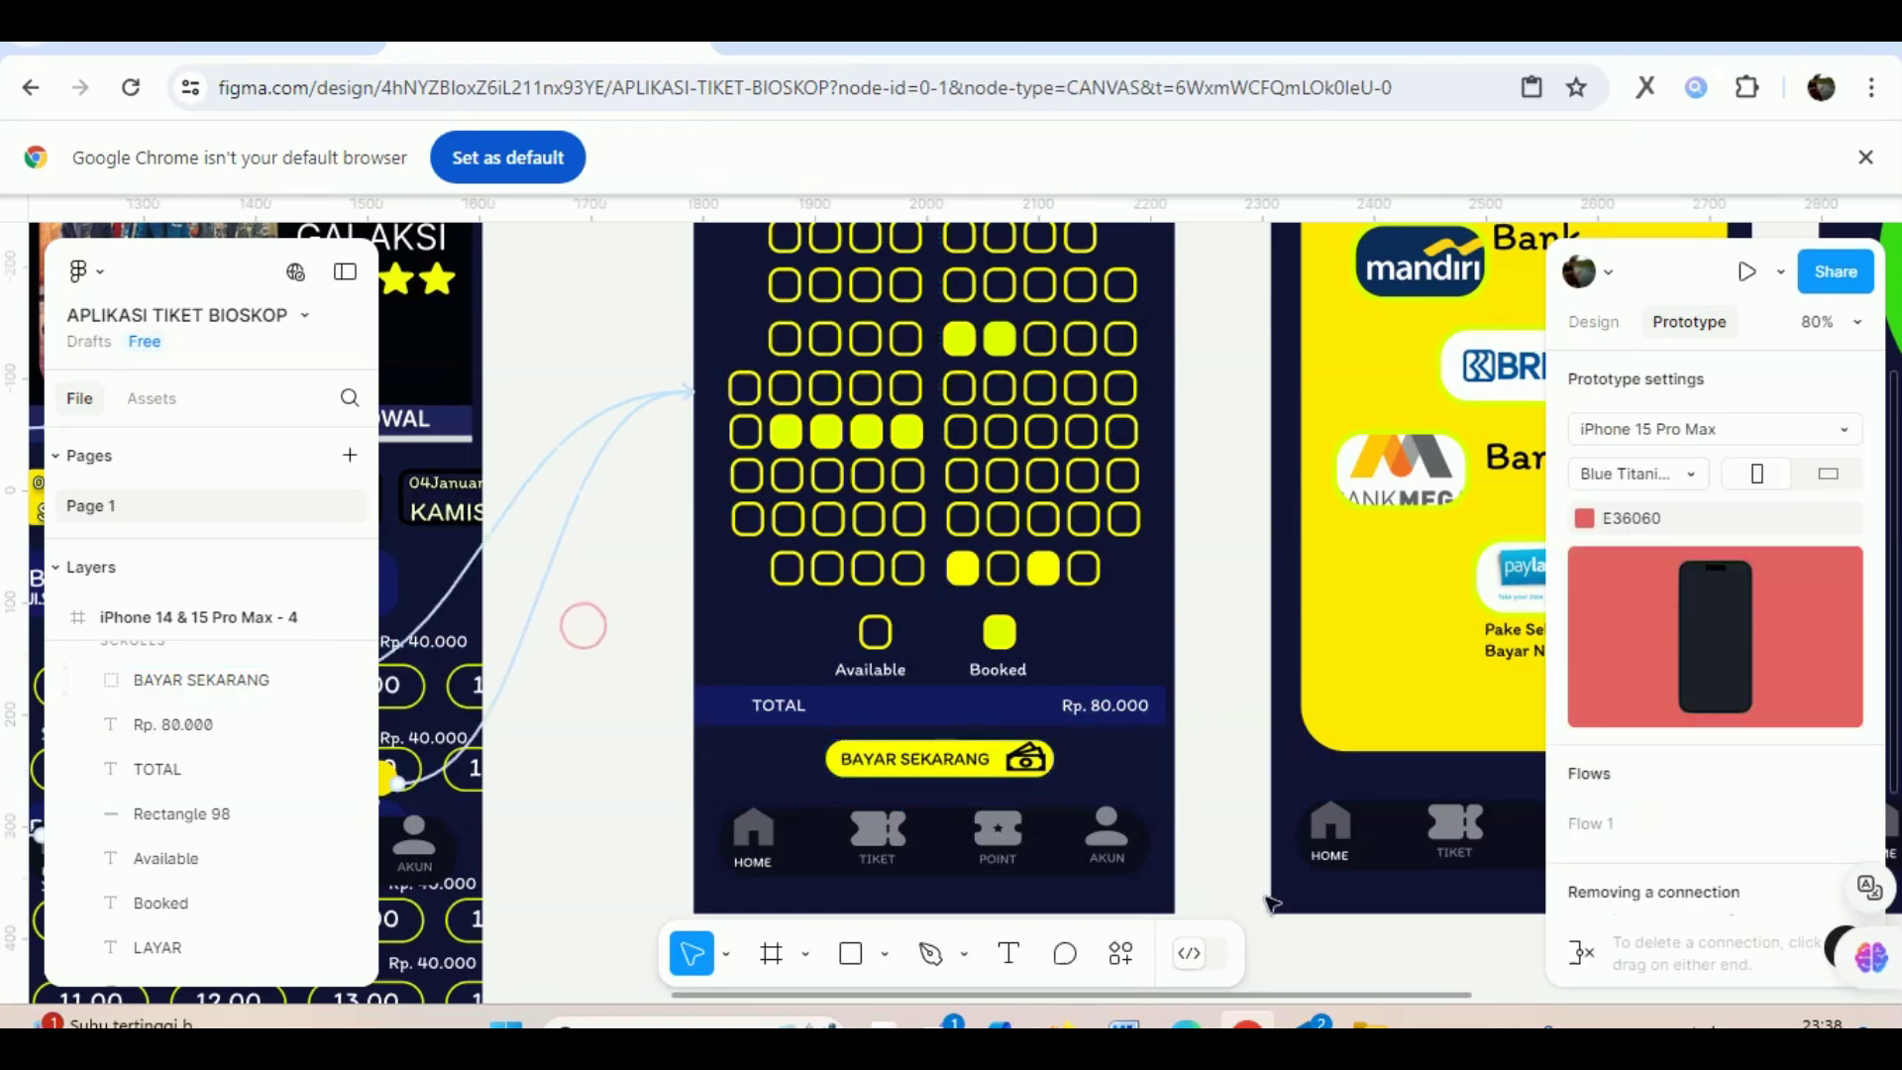
# Link the BAYAR SEKARANG group to METODE PEMBAYARAN with Smart animate, Ease out, 300ms.
pyautogui.click(939, 759)
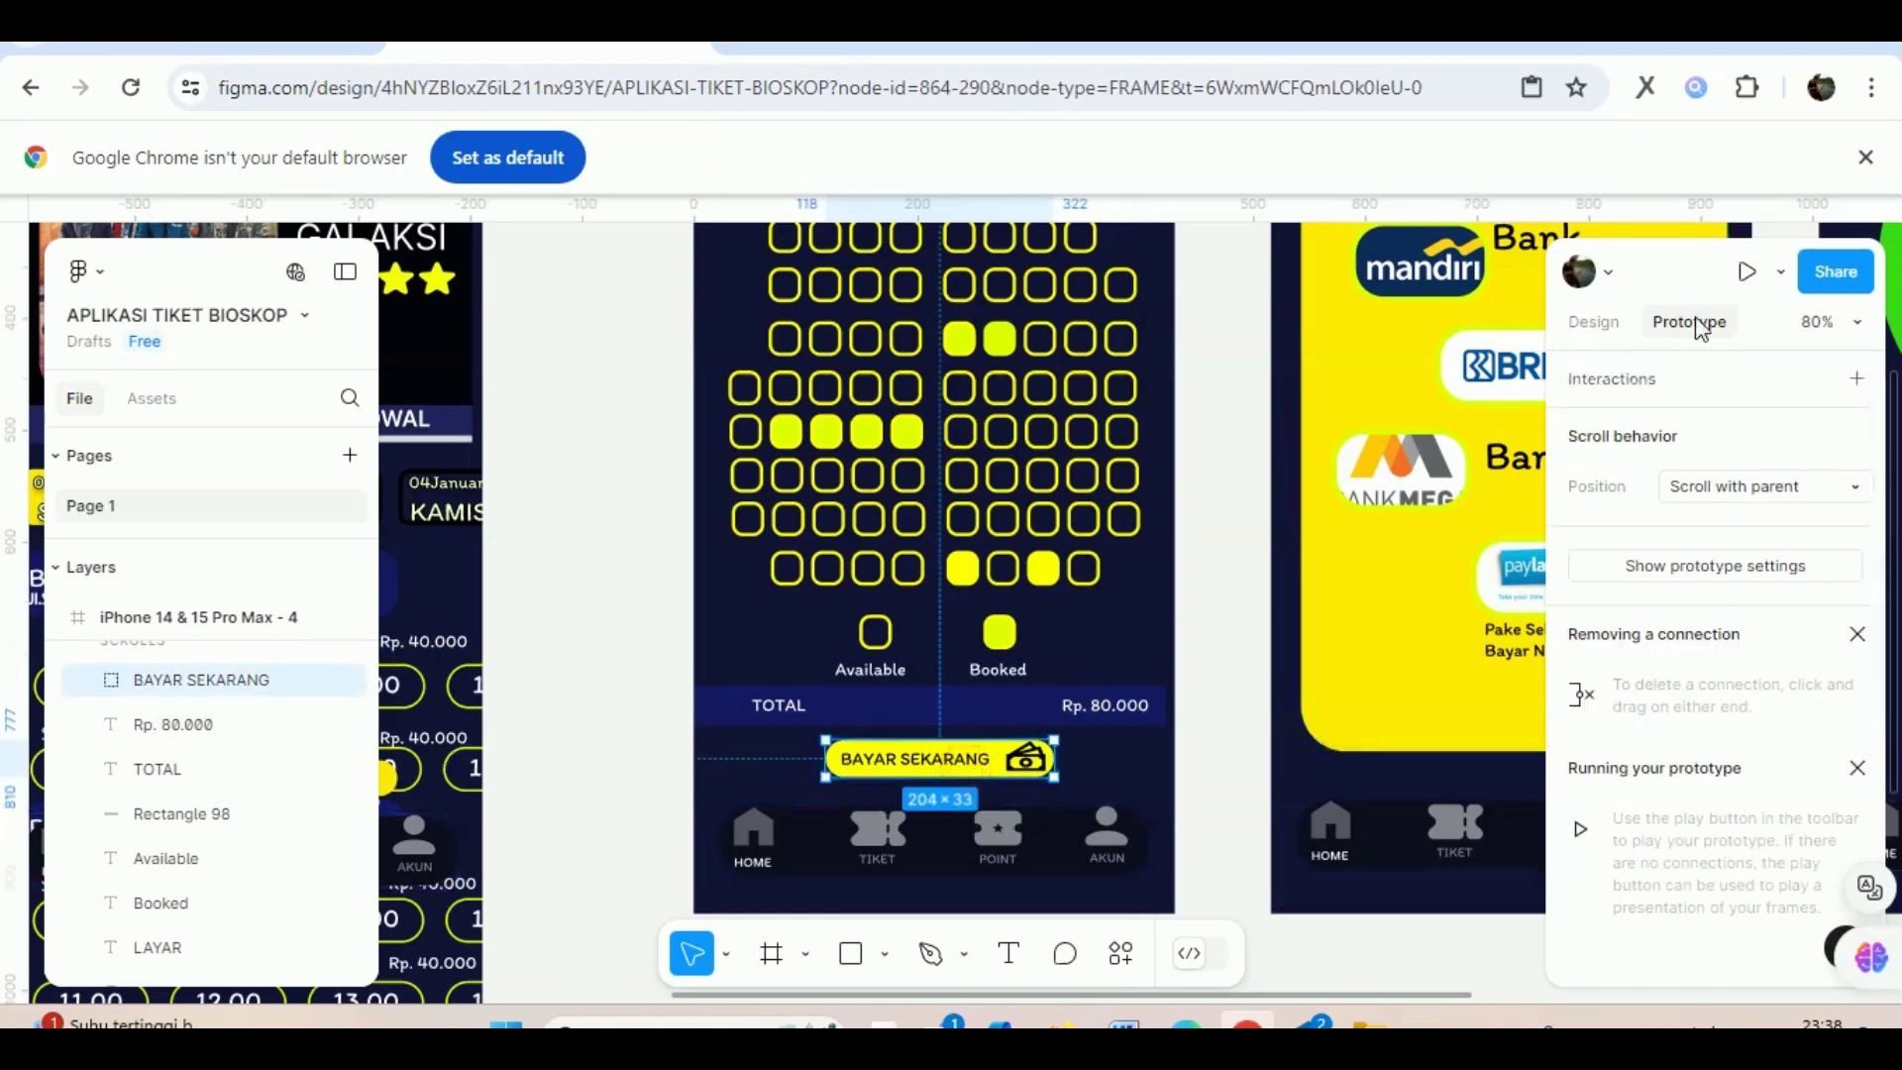
pyautogui.moveTo(1054, 759)
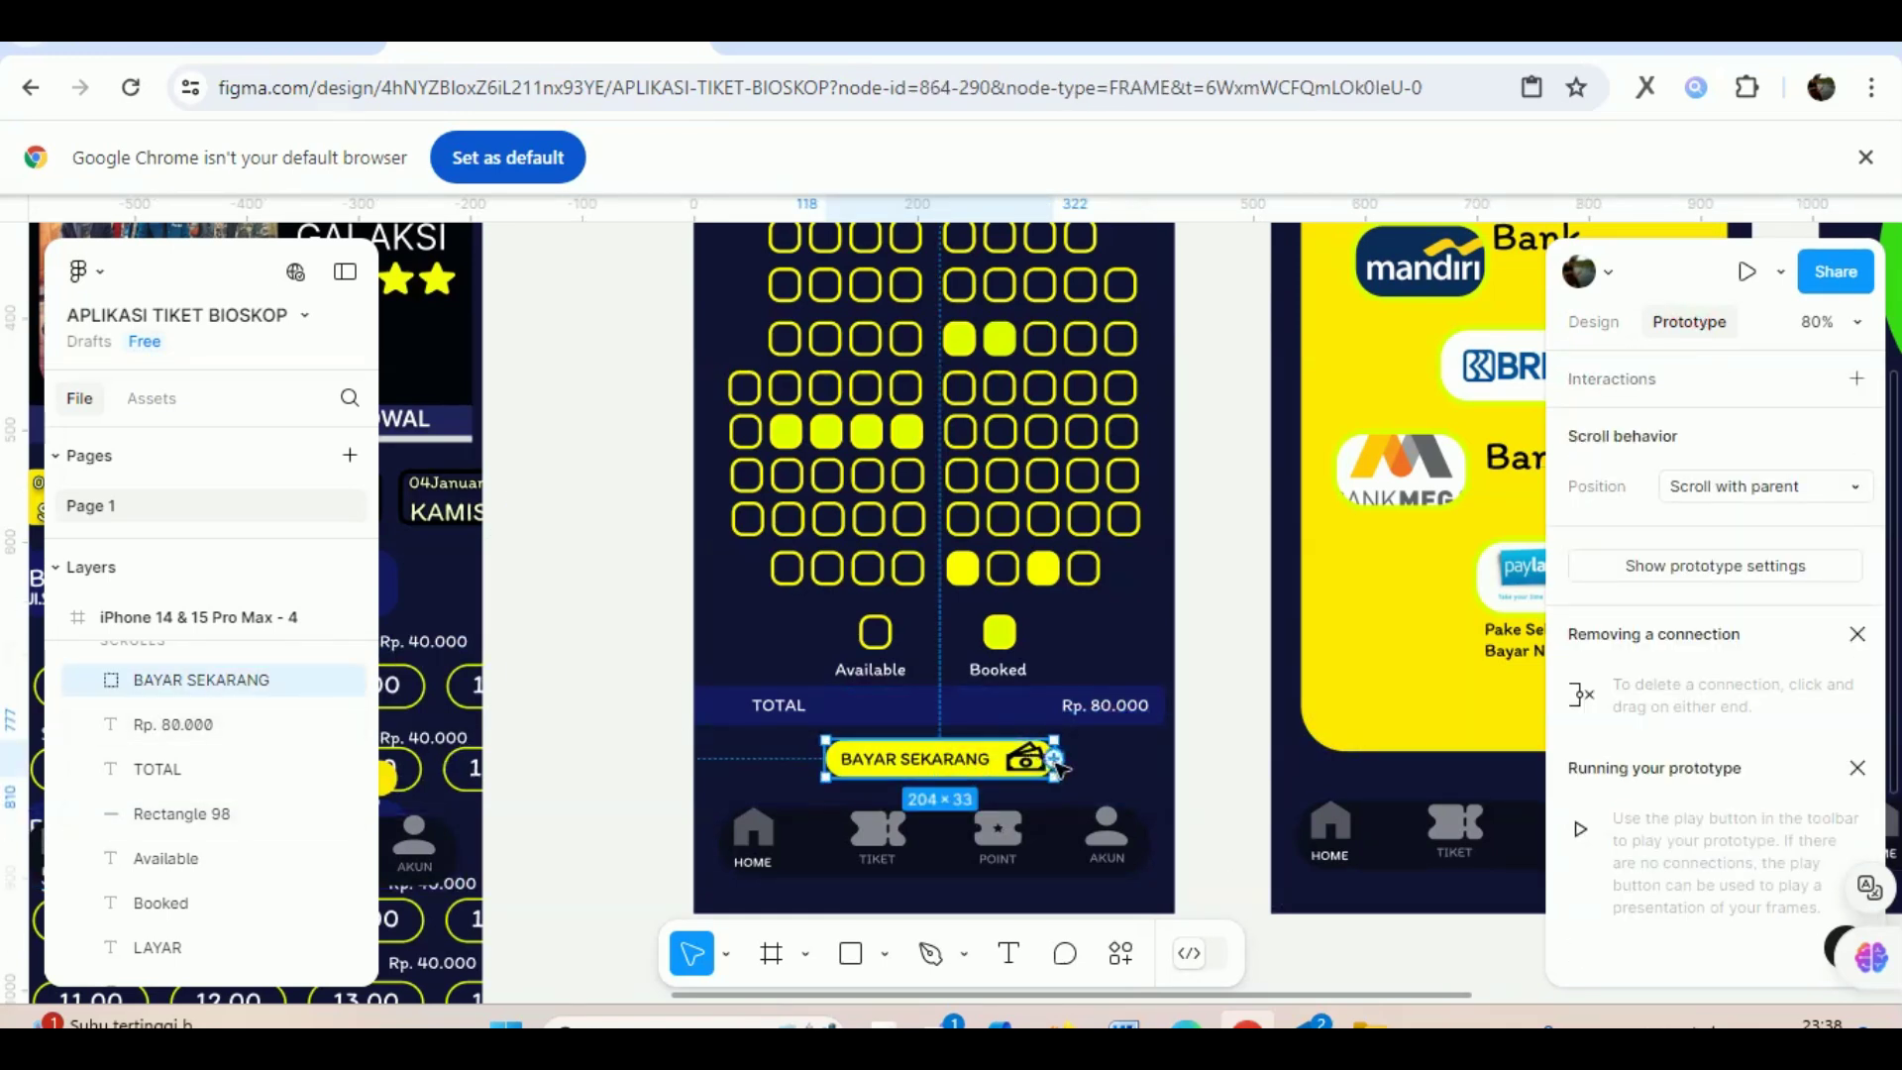
pyautogui.moveTo(1056, 761)
pyautogui.mouseDown()
pyautogui.moveTo(1286, 538)
pyautogui.moveTo(1293, 484)
pyautogui.mouseUp()
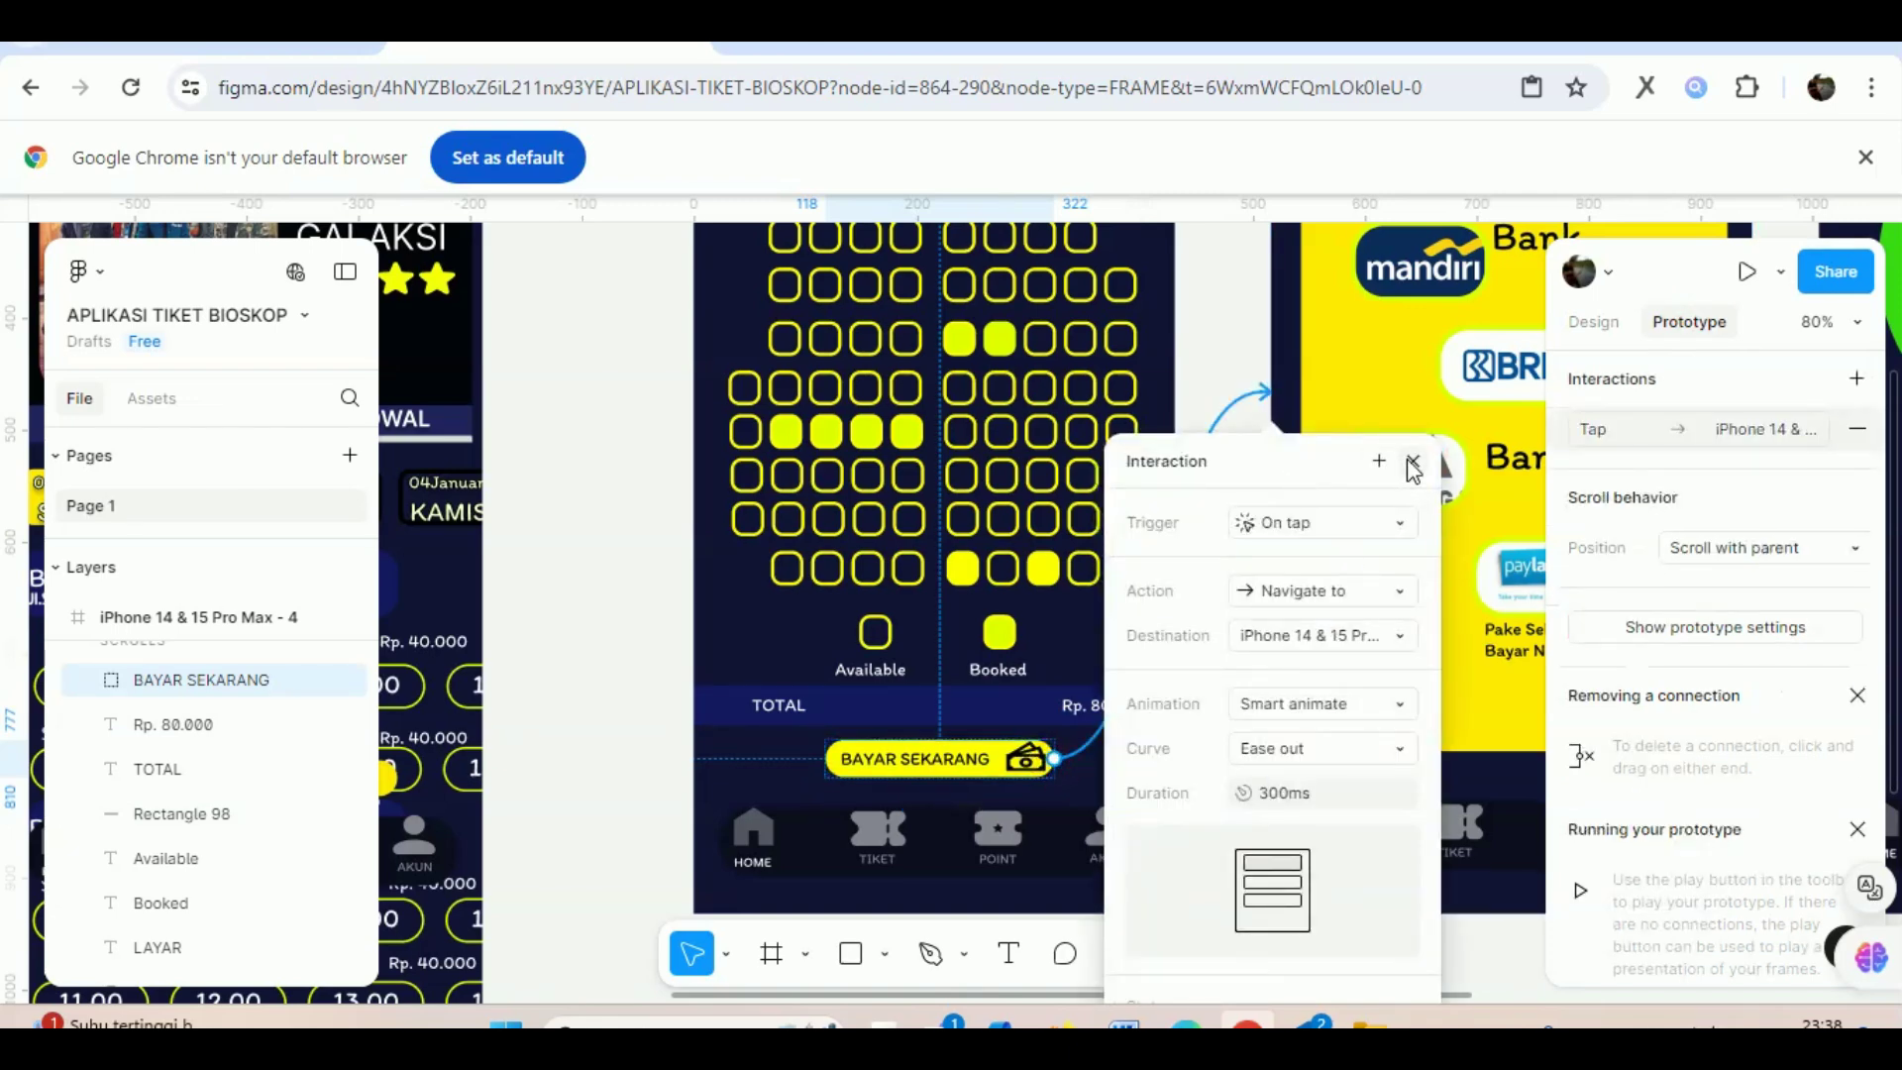
pyautogui.scroll(-3, 1133, 601)
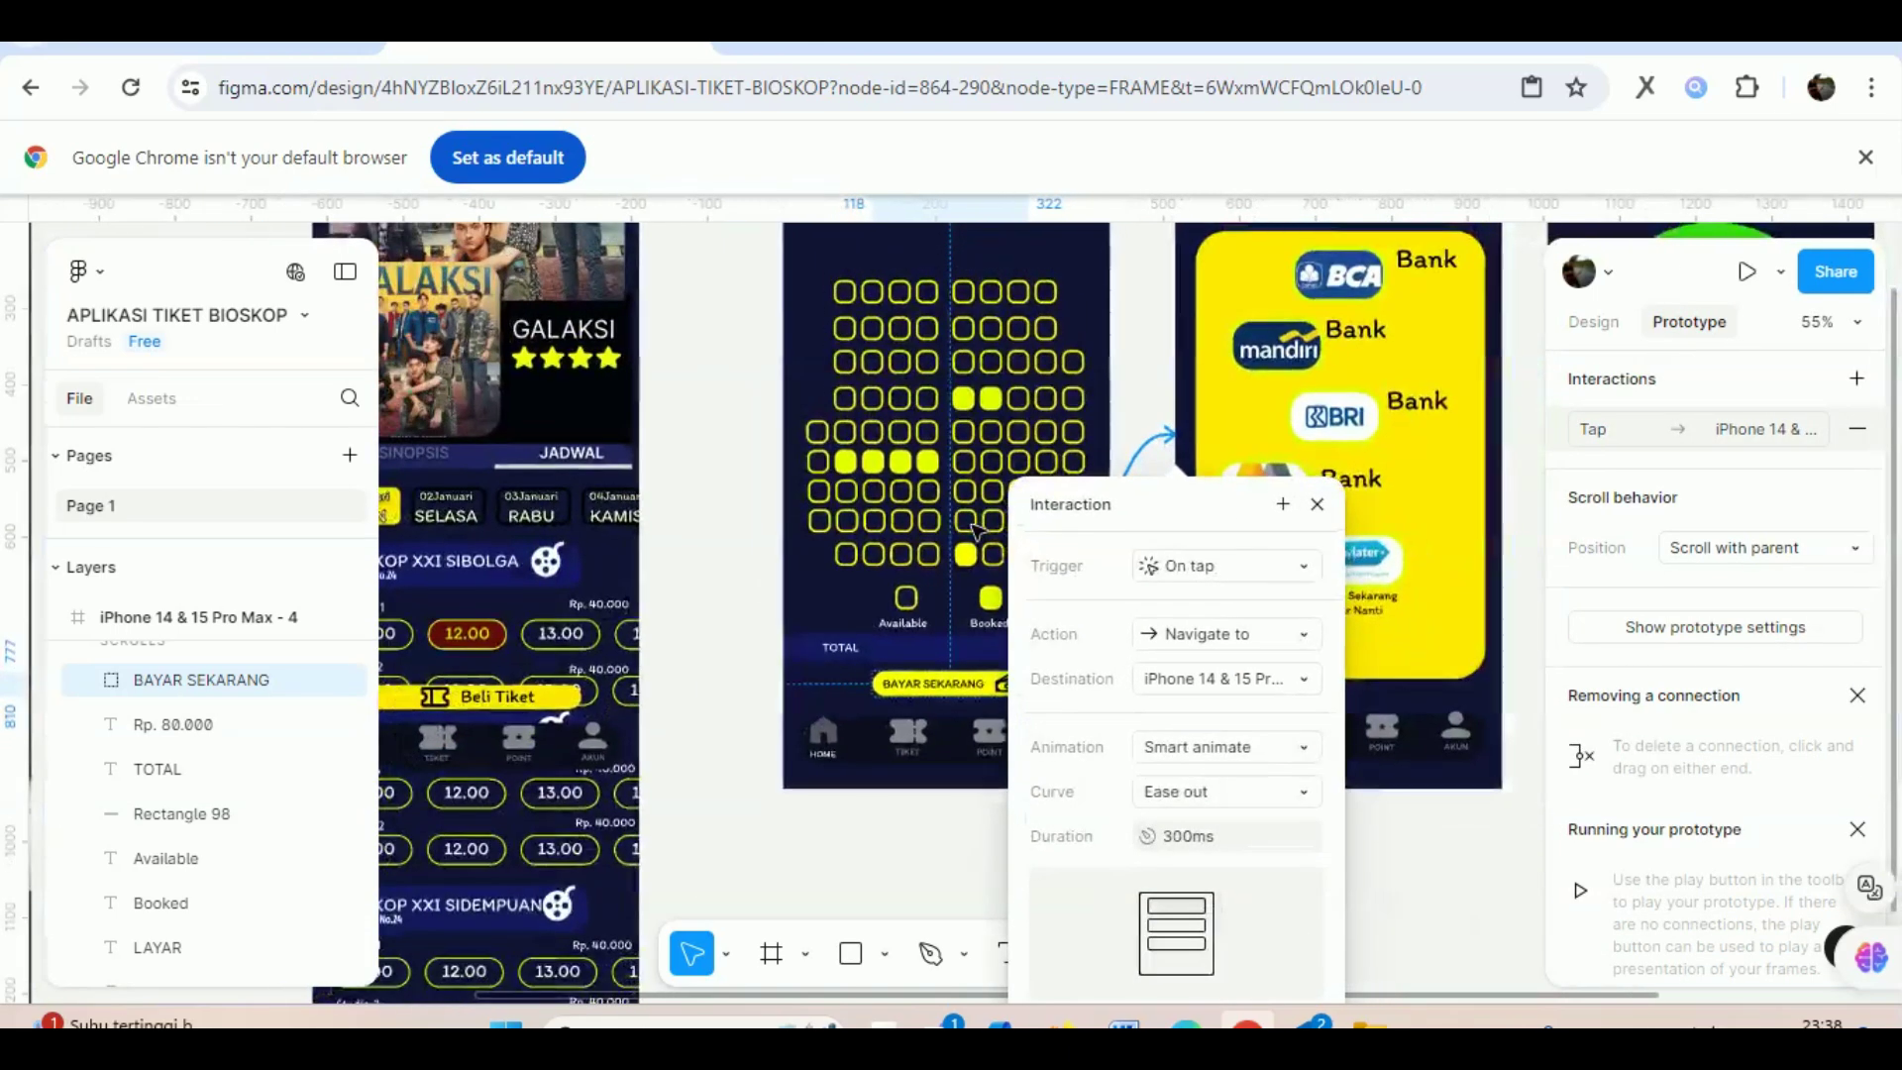
pyautogui.scroll(1, 1301, 352)
pyautogui.scroll(1, 1301, 352)
pyautogui.scroll(1, 1307, 495)
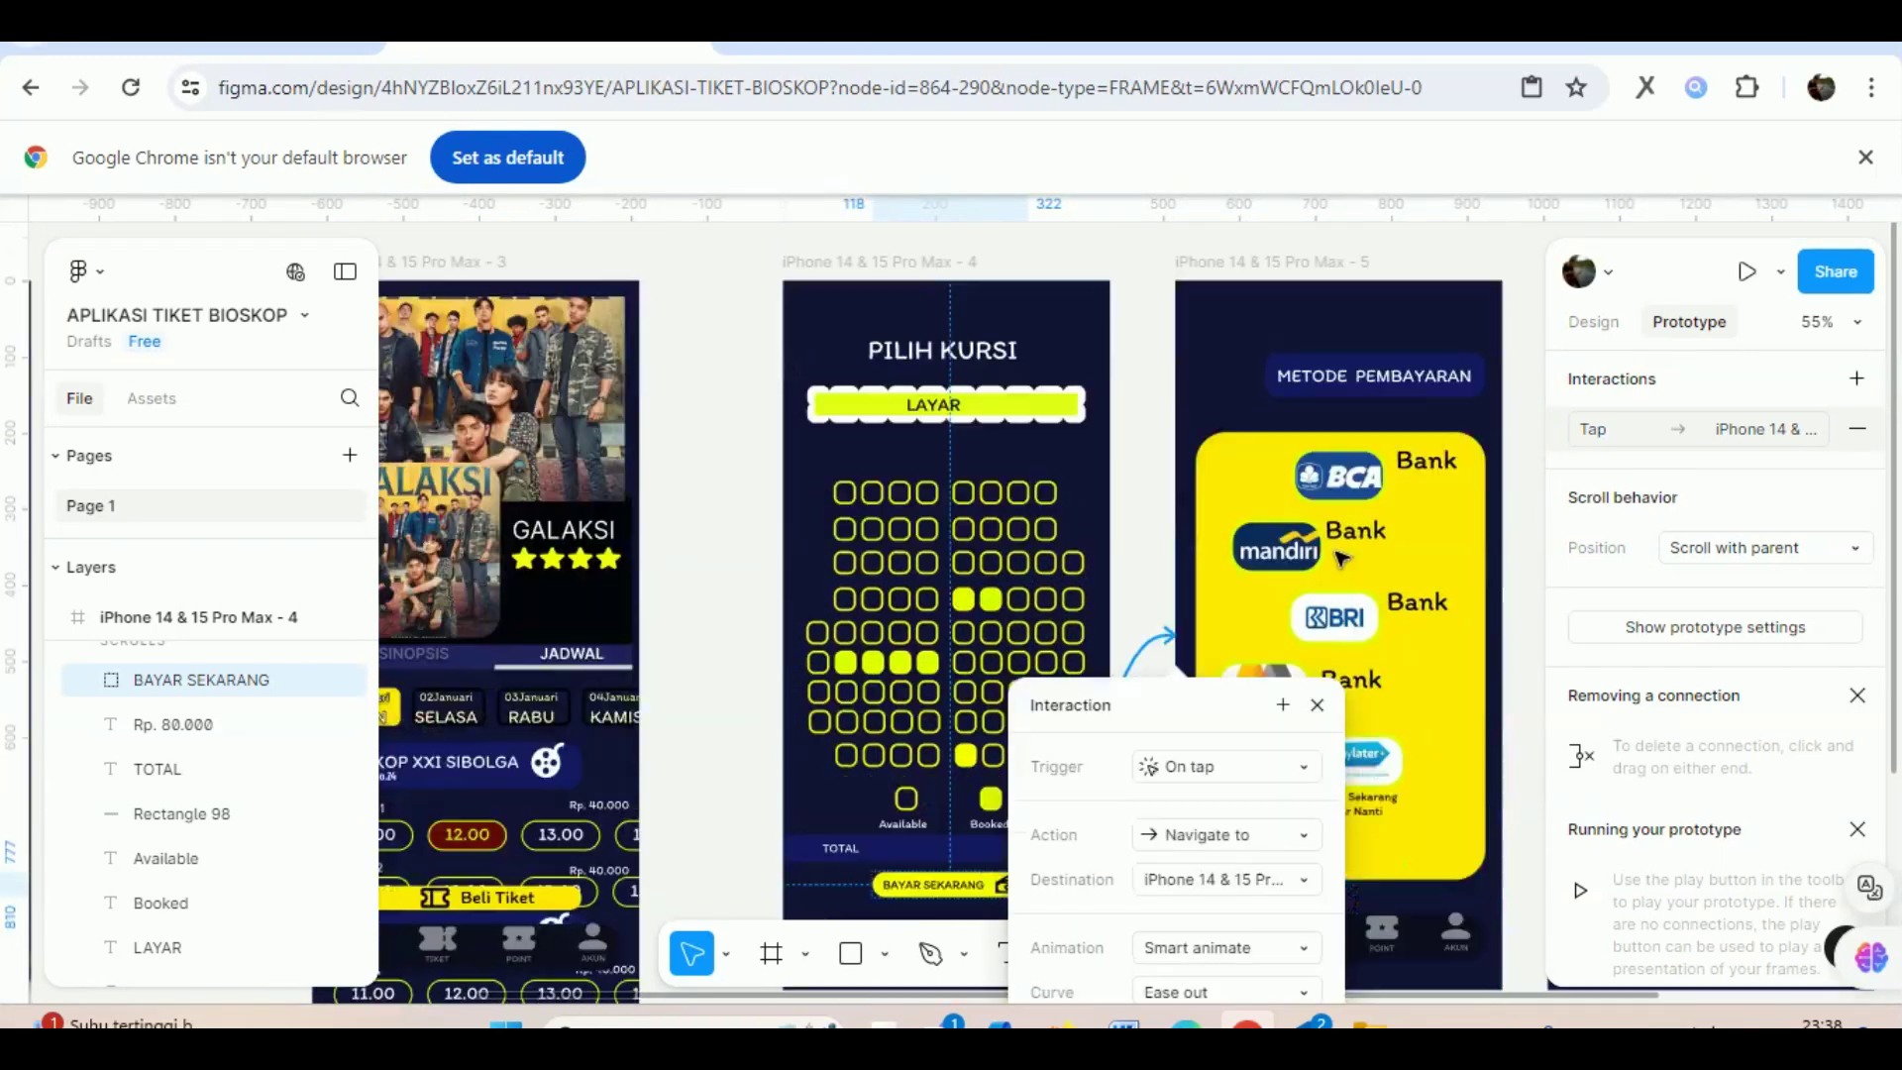
pyautogui.scroll(1, 1318, 677)
pyautogui.click(1318, 667)
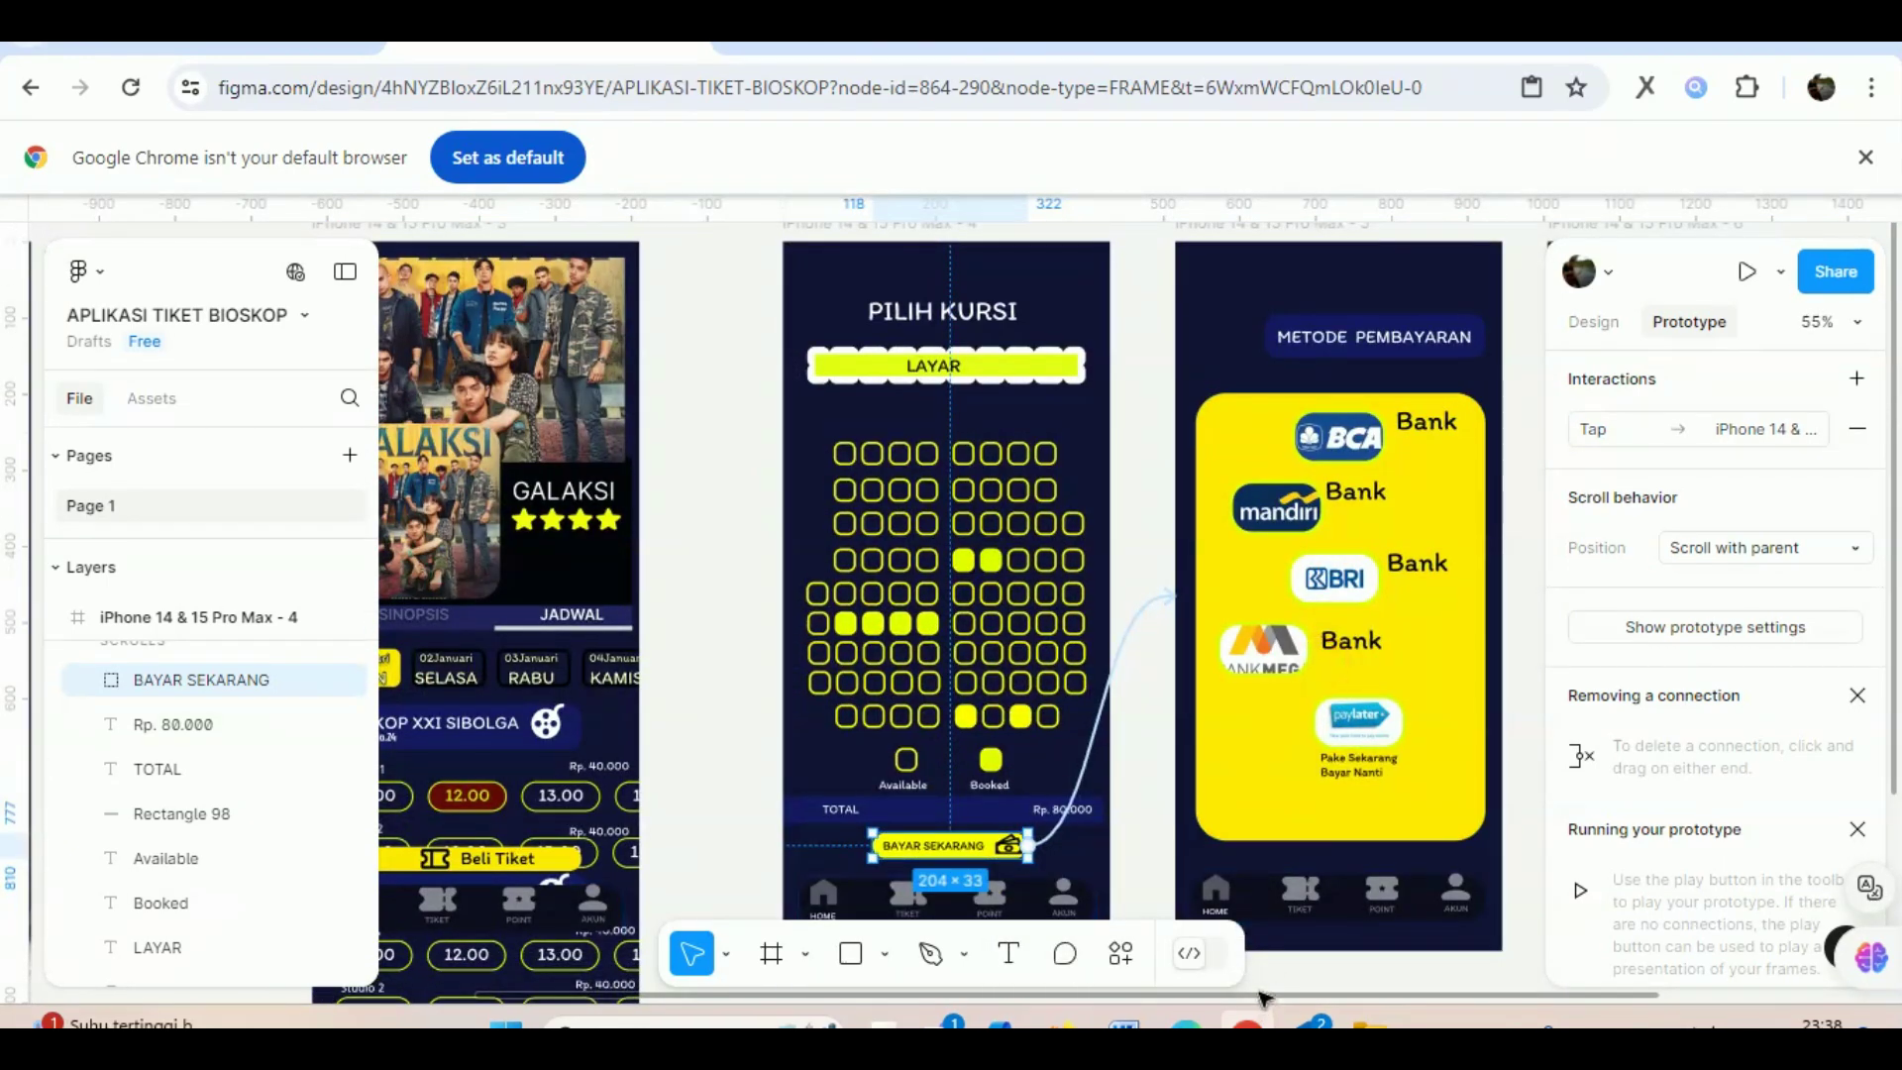
pyautogui.hscroll(5, 1263, 995)
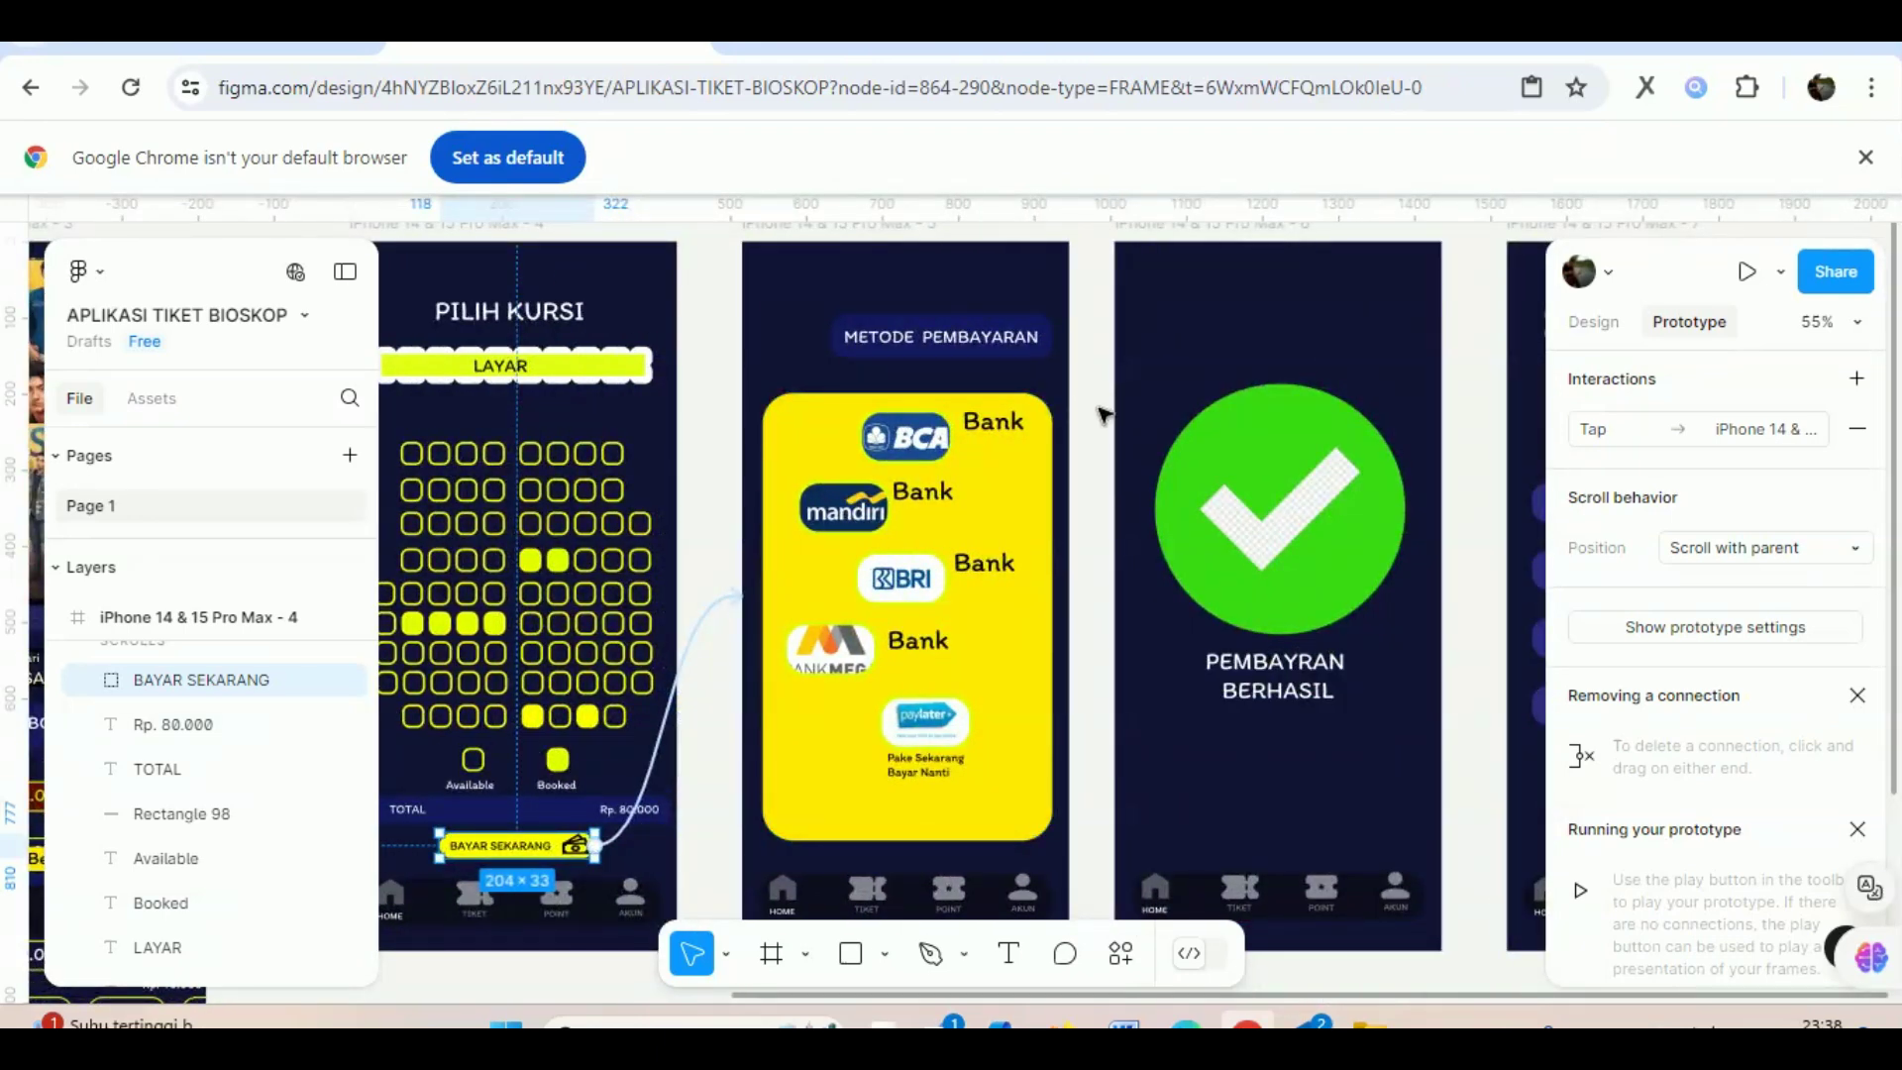
# Link the BCA, Mandiri, BRI, Bank Mega and paylater options to PEMBAYRAN BERHASIL.
pyautogui.click(942, 455)
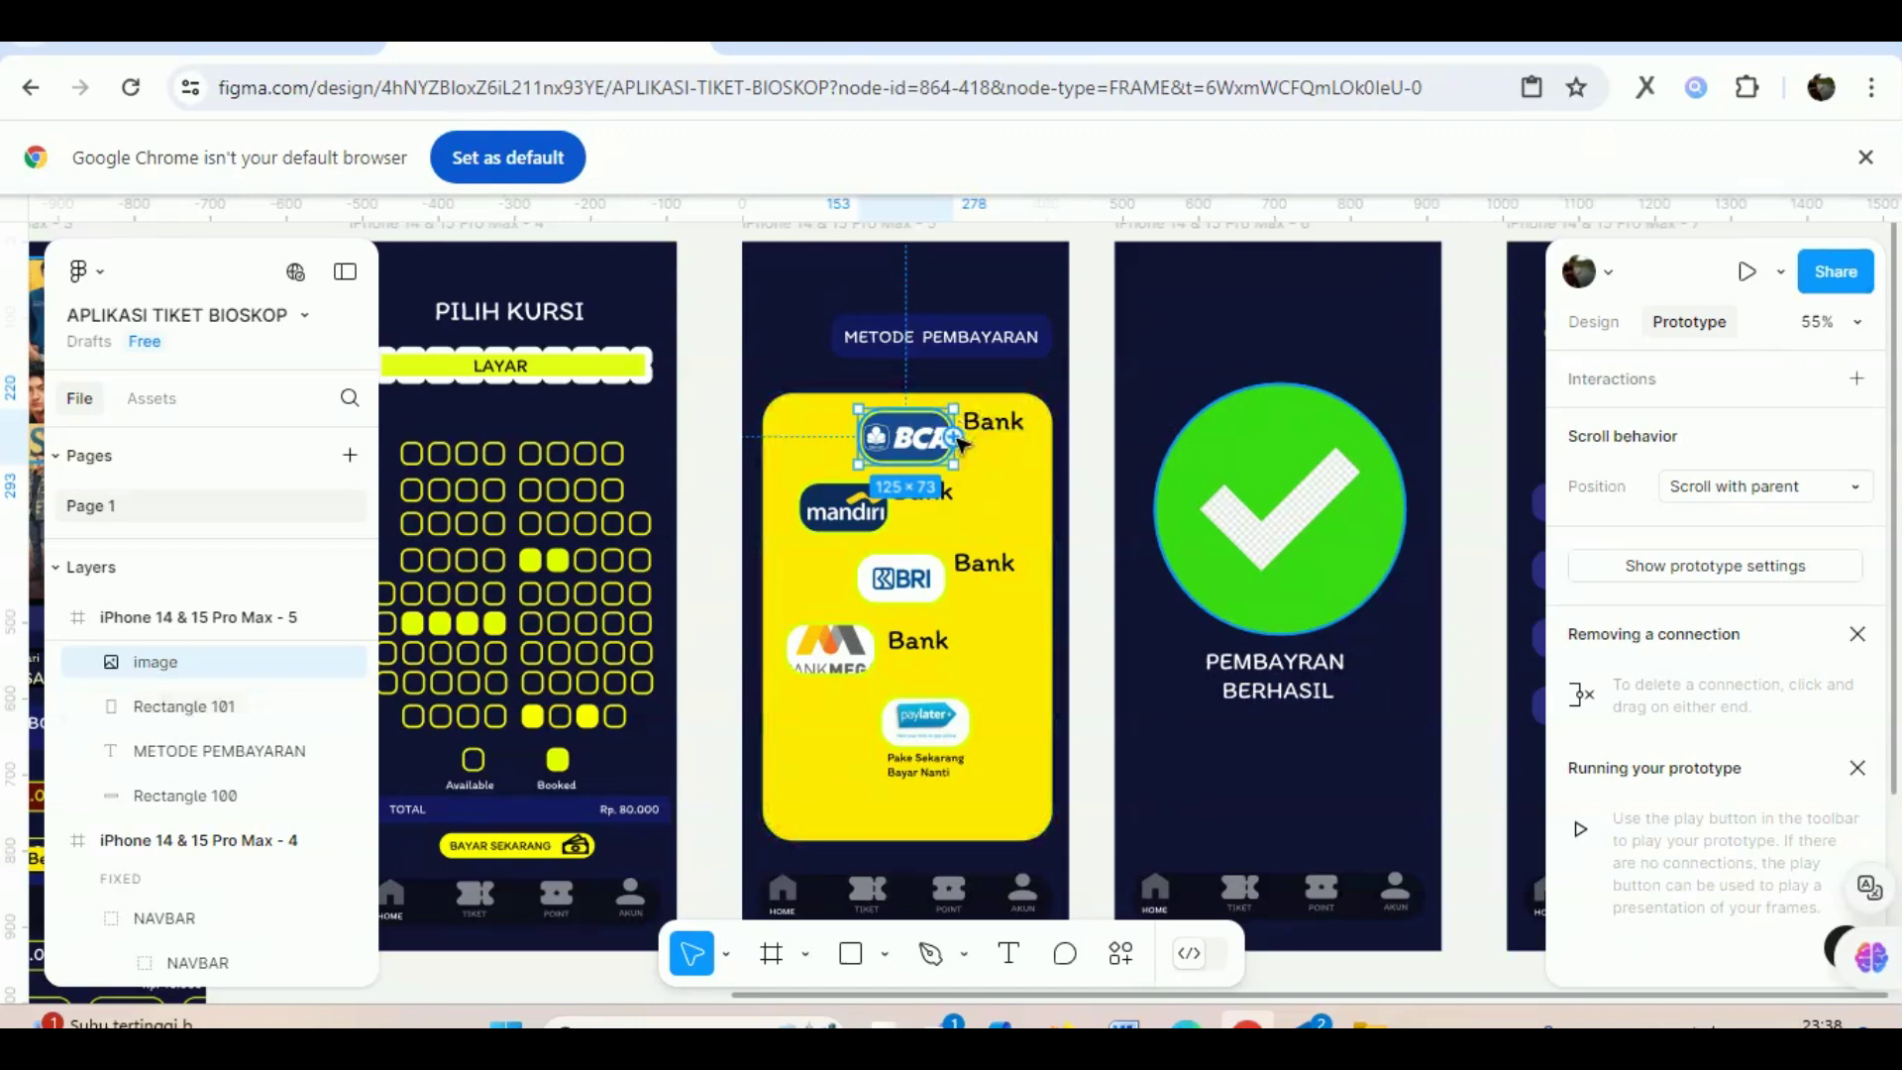
pyautogui.moveTo(954, 437); pyautogui.dragTo(1126, 498)
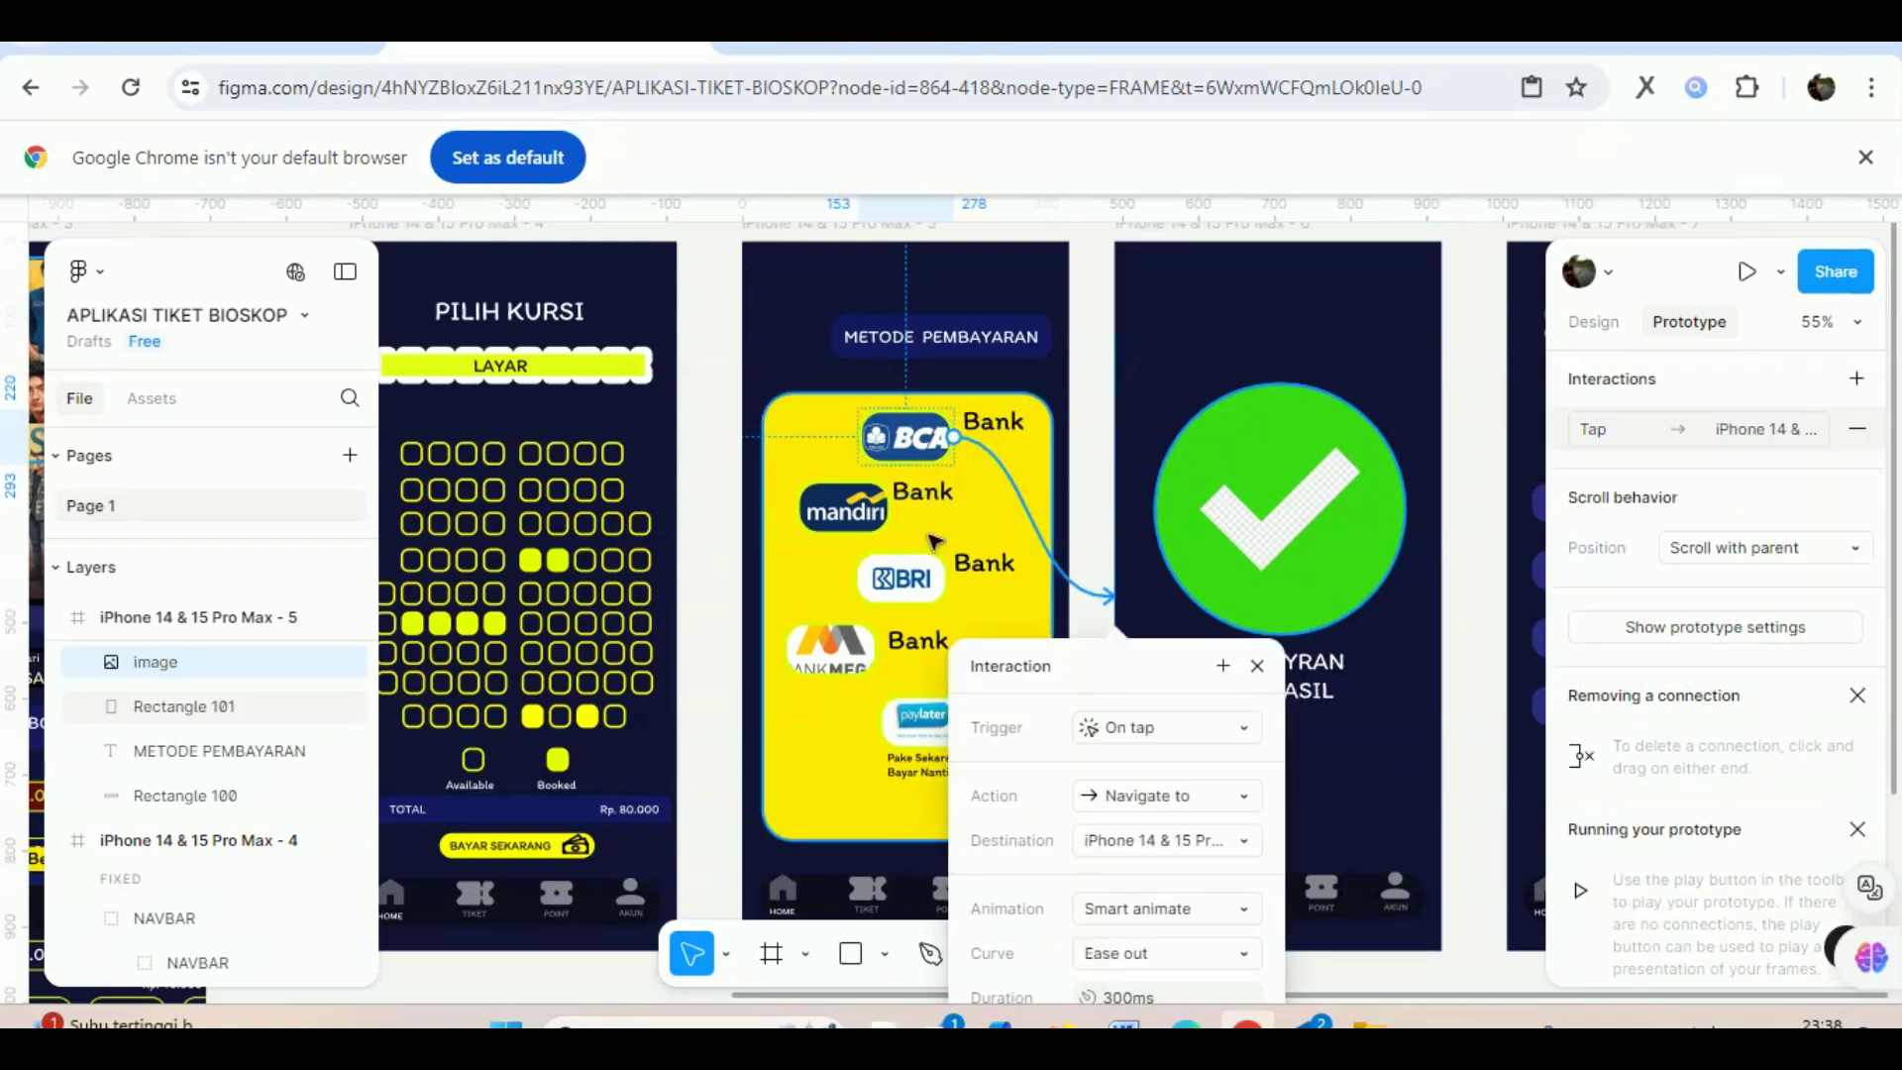
pyautogui.click(884, 520)
pyautogui.moveTo(891, 508); pyautogui.dragTo(1139, 605)
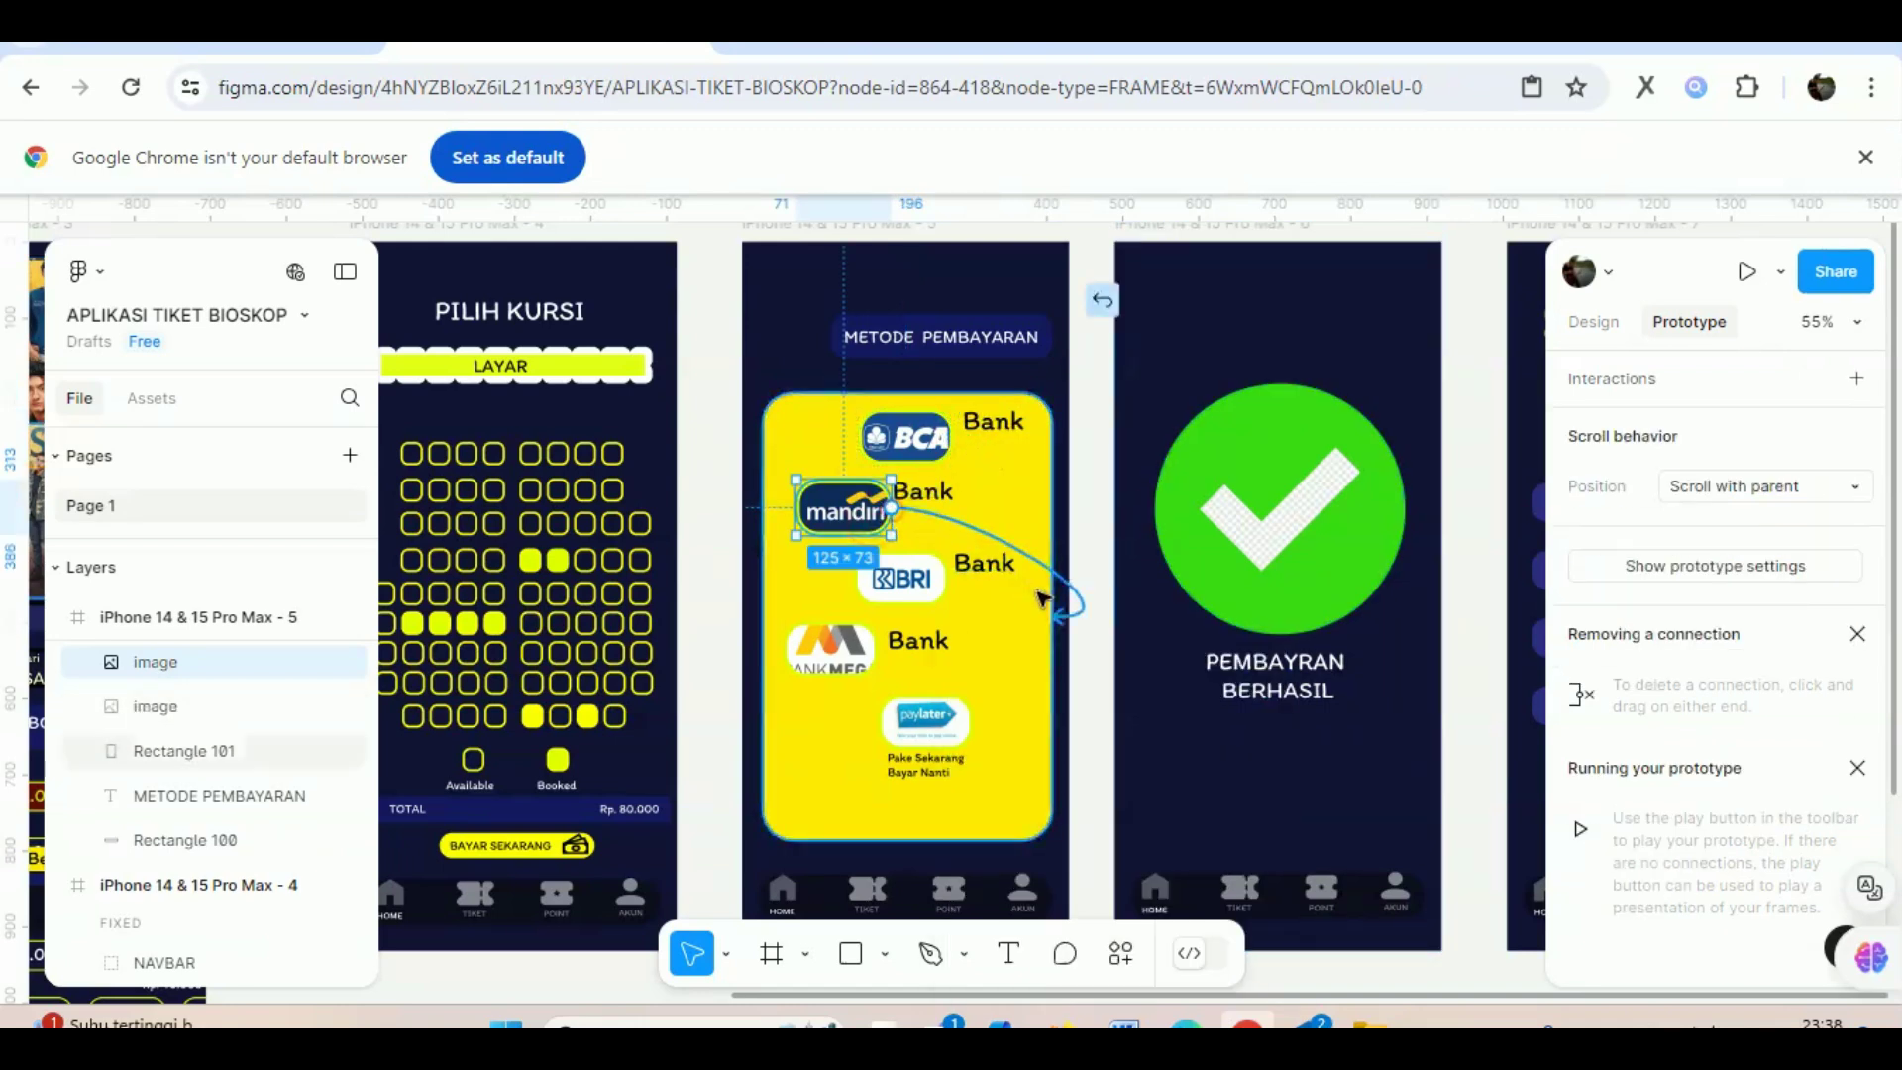
pyautogui.click(929, 584)
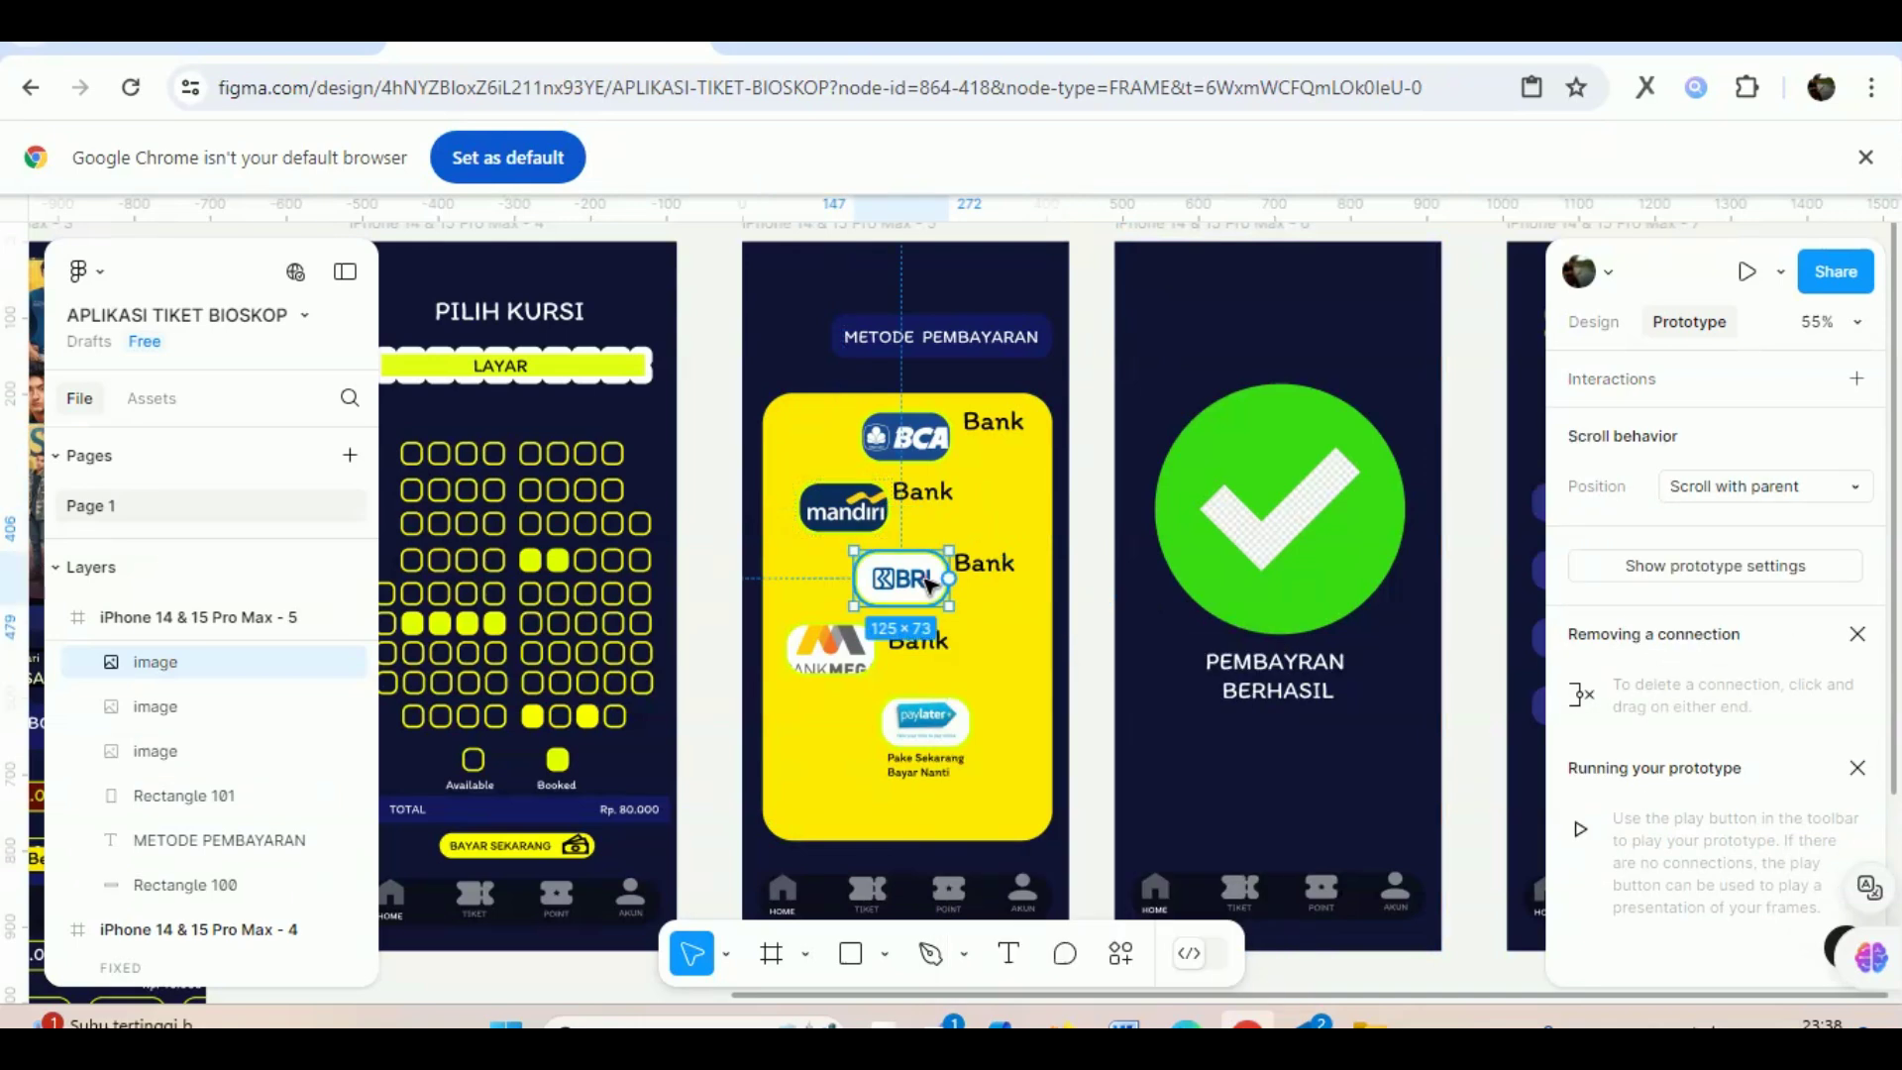
pyautogui.moveTo(948, 579); pyautogui.dragTo(1146, 701)
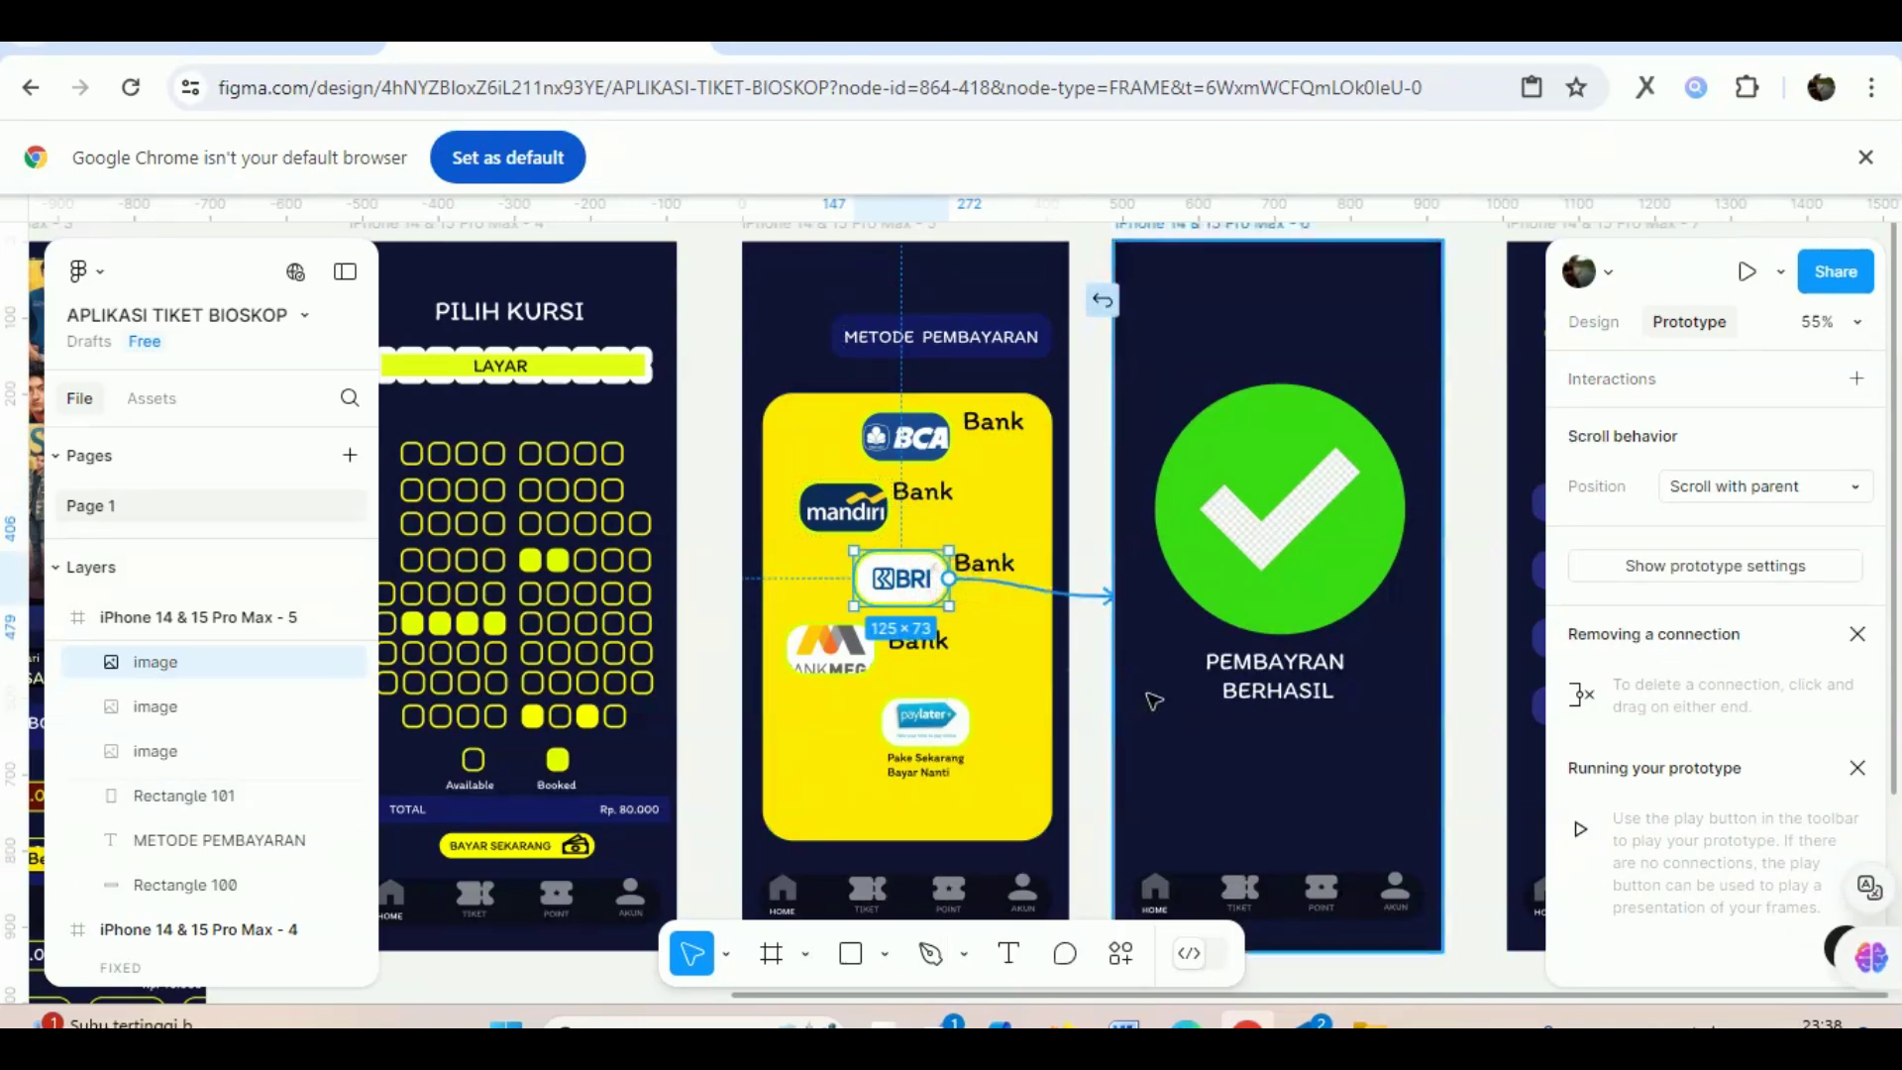
pyautogui.click(852, 654)
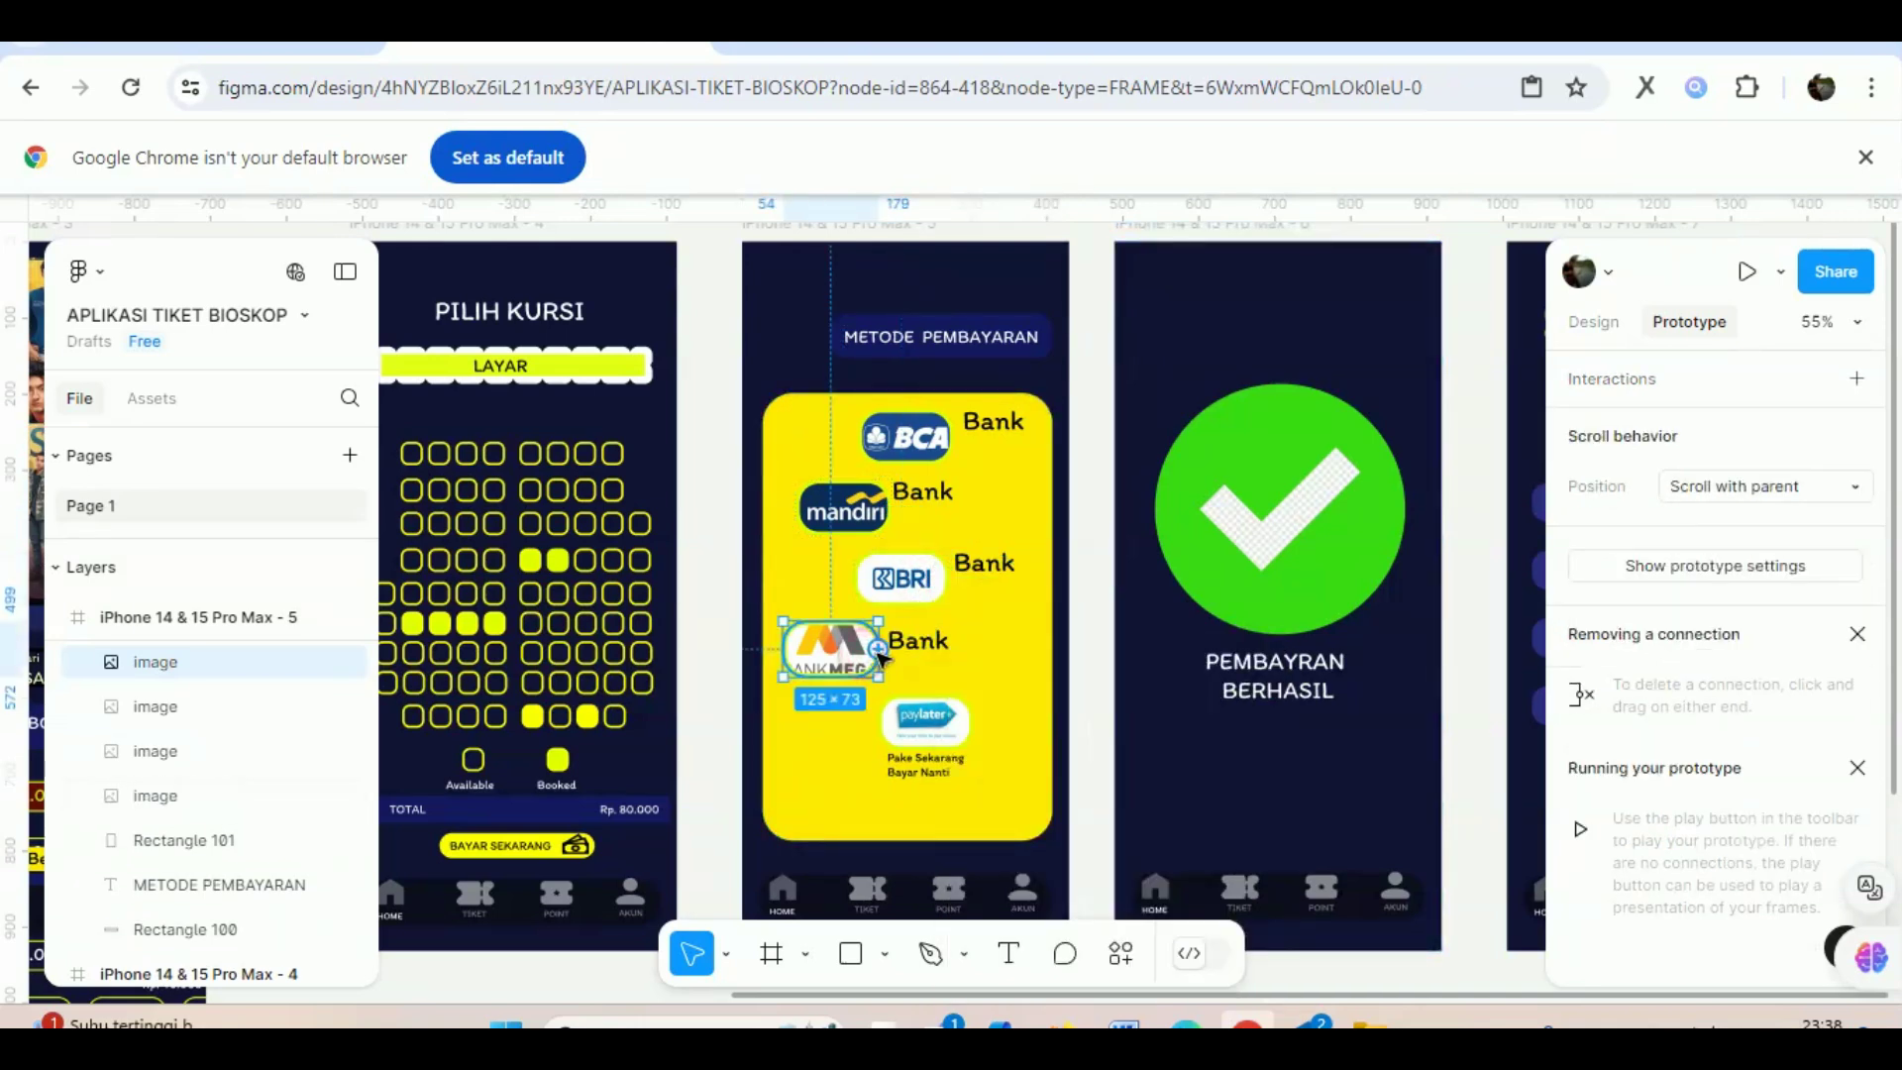
pyautogui.moveTo(878, 650); pyautogui.dragTo(1139, 739)
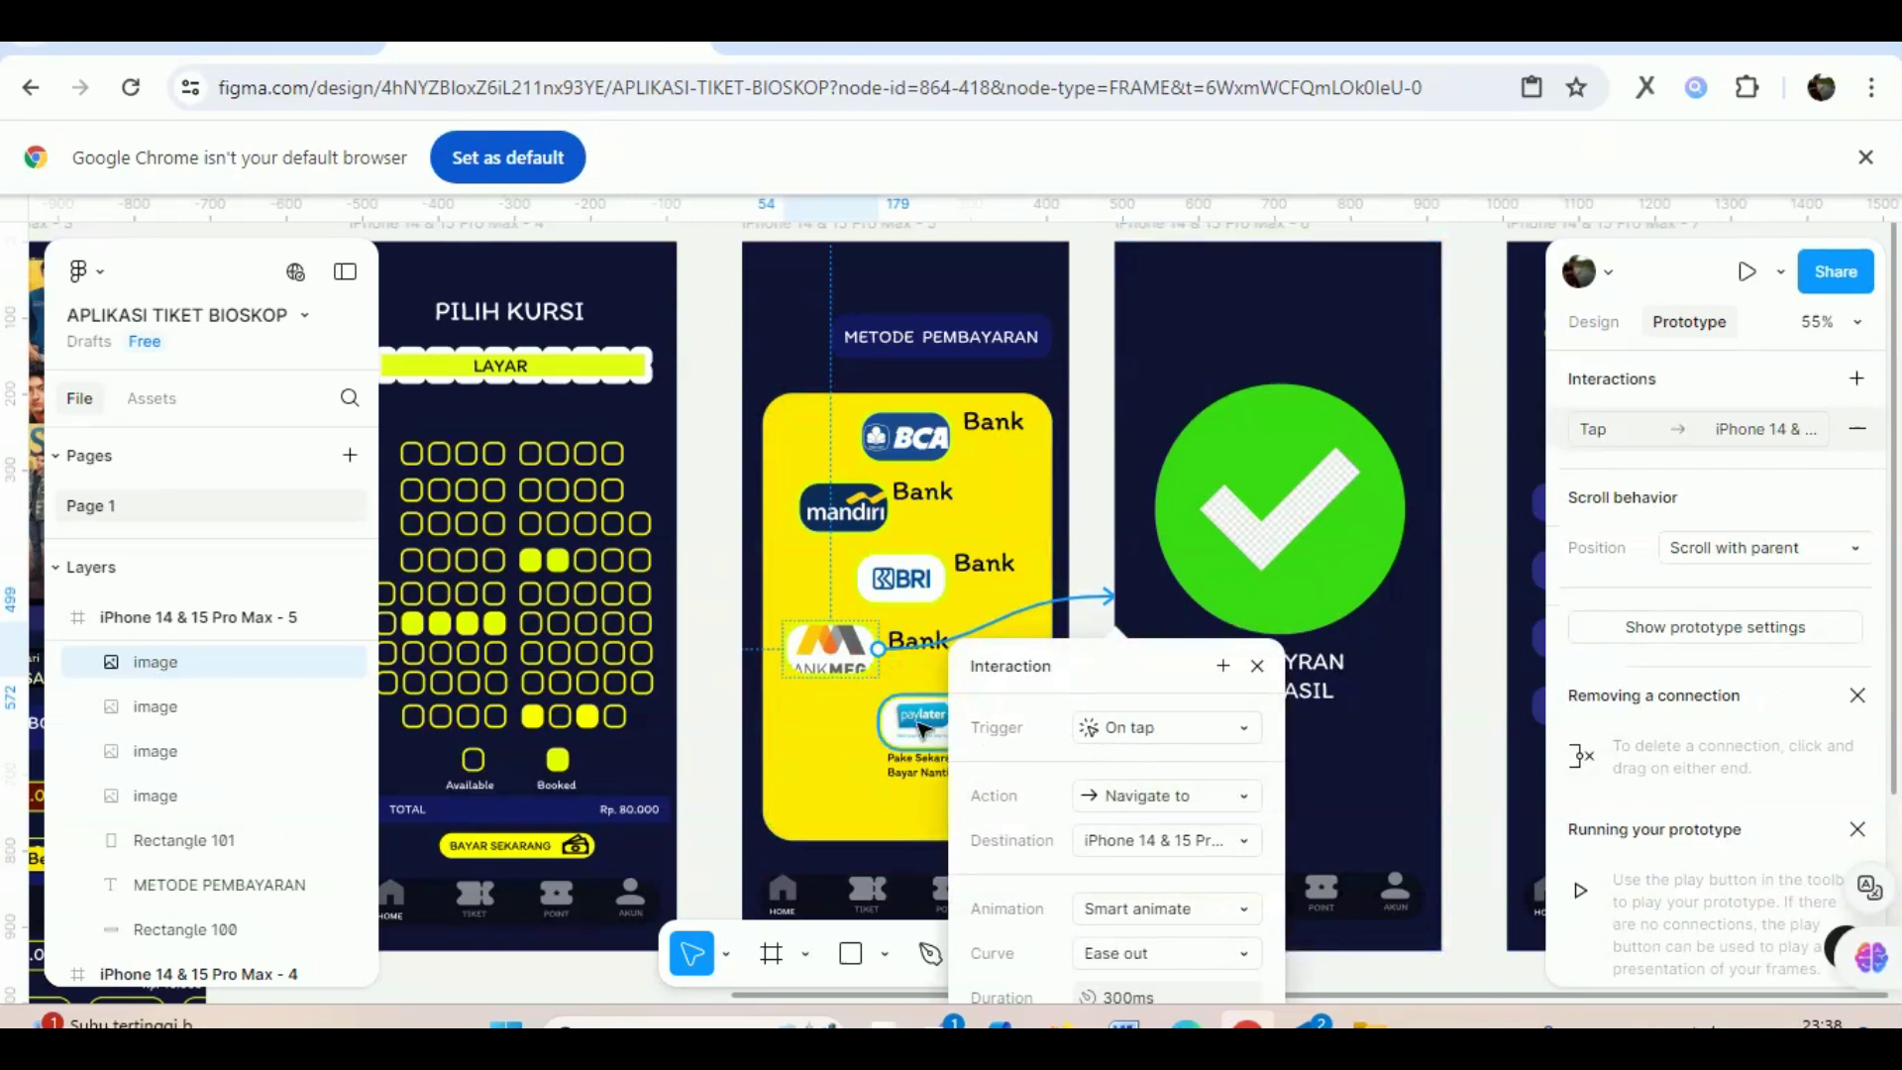
pyautogui.click(921, 730)
pyautogui.moveTo(975, 724)
pyautogui.mouseDown()
pyautogui.moveTo(1122, 790)
pyautogui.moveTo(1271, 704)
pyautogui.mouseUp()
pyautogui.click(1472, 651)
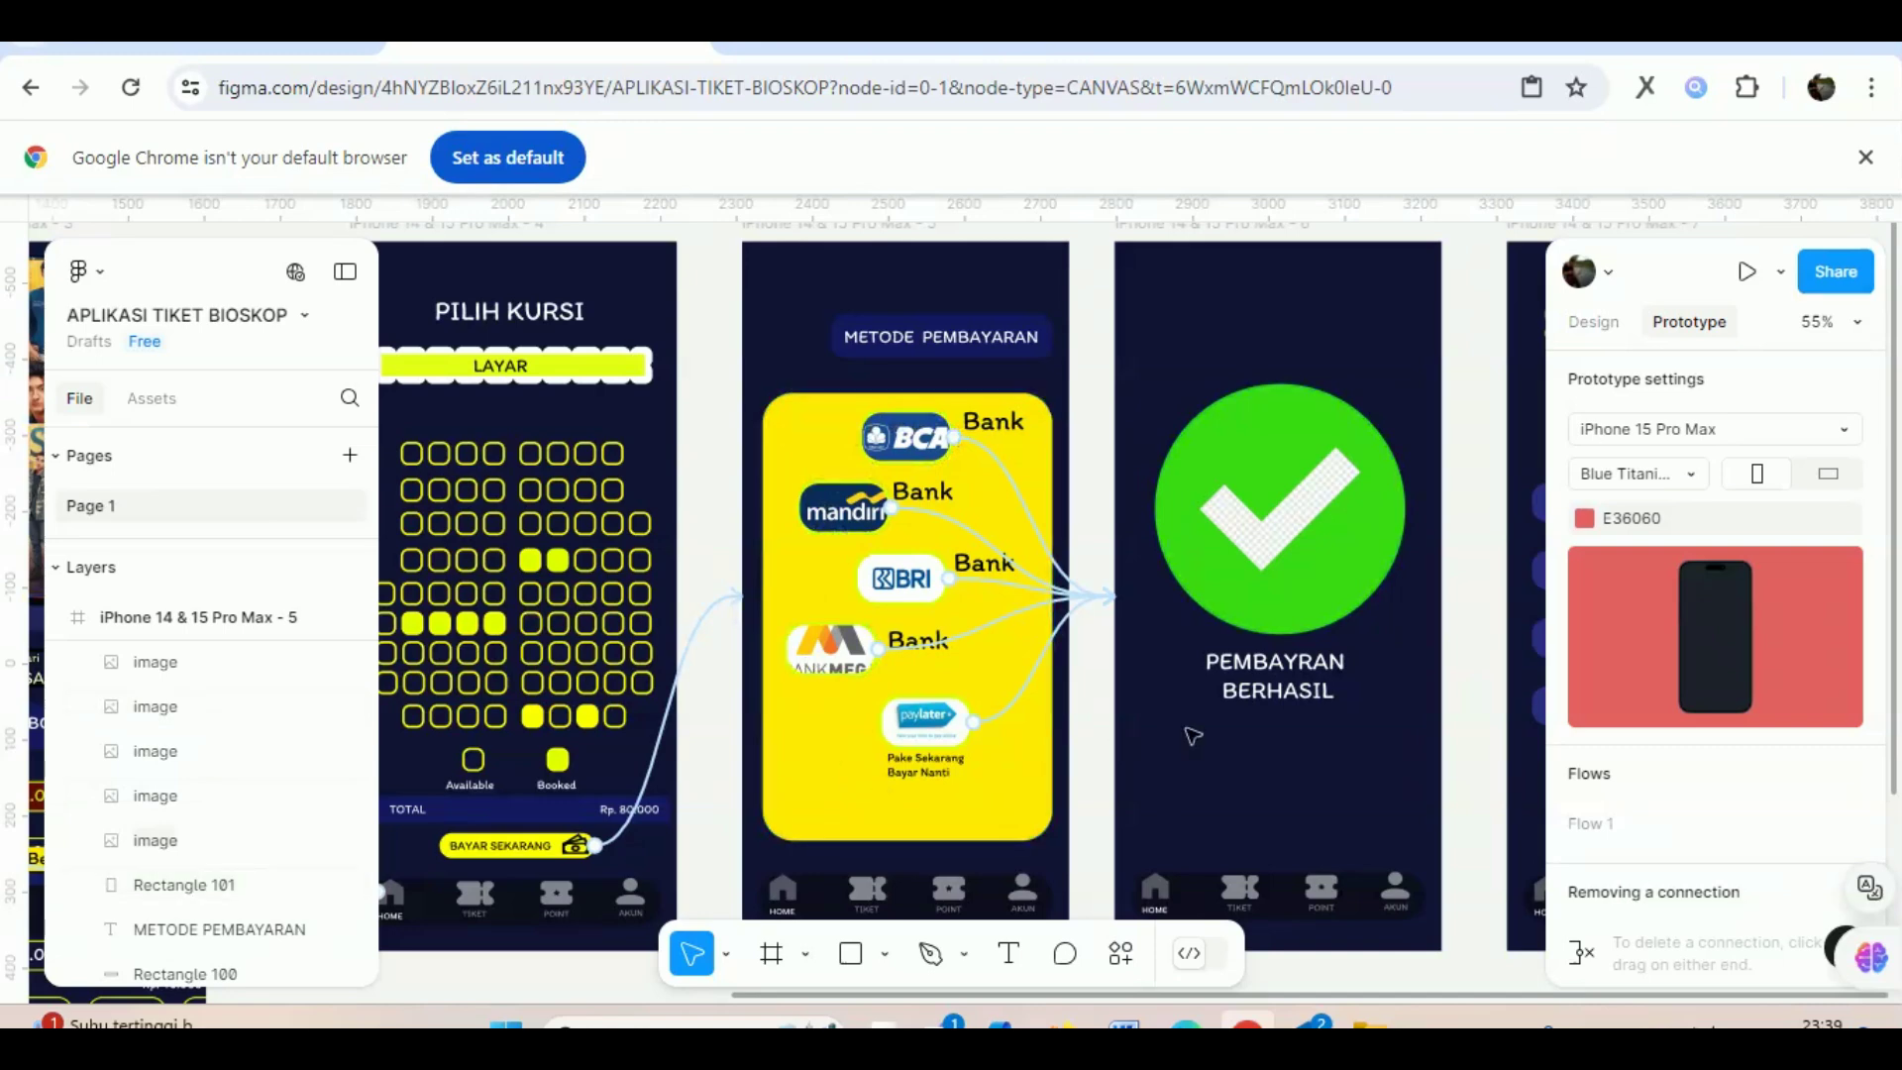
# Zoom into the Profilku frame's navbar and select its HOME house icon.
pyautogui.scroll(-1, 1223, 673)
pyautogui.scroll(-2, 1194, 812)
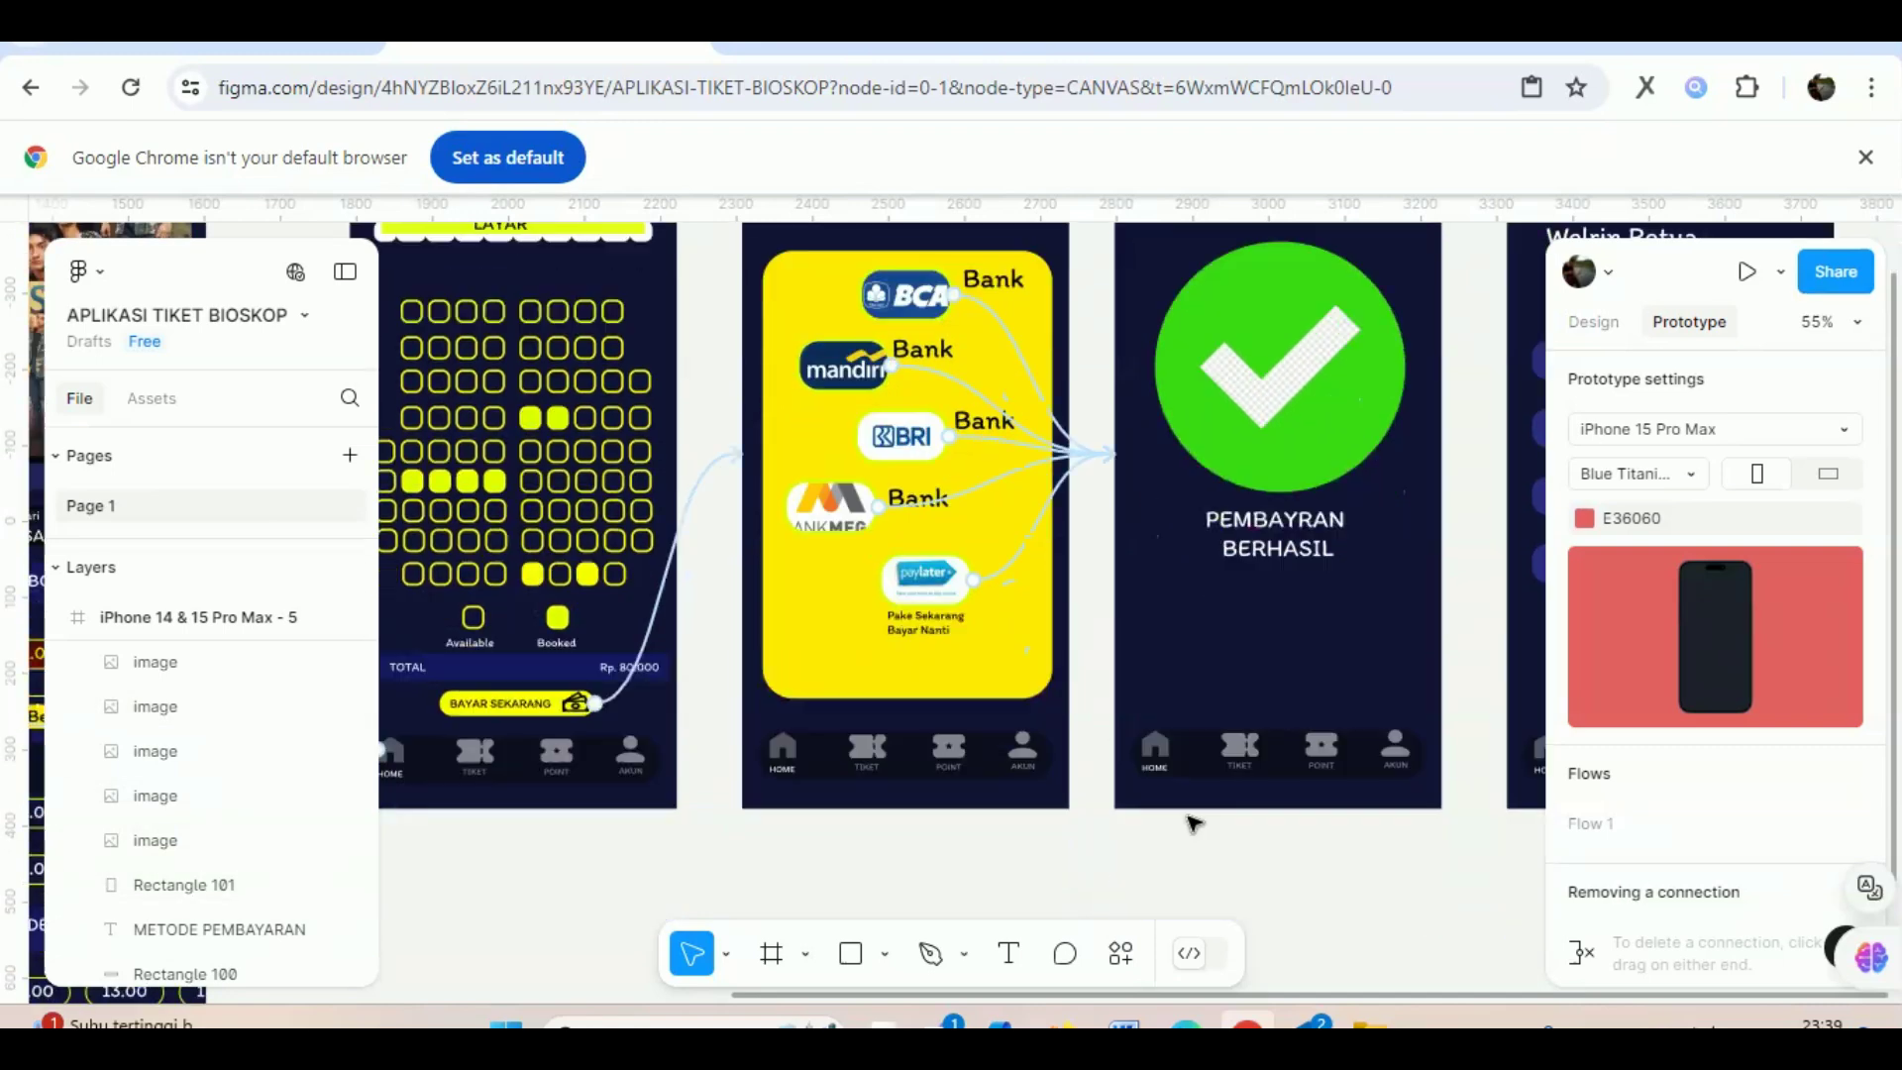
pyautogui.scroll(-2, 1192, 832)
pyautogui.scroll(-1, 1184, 872)
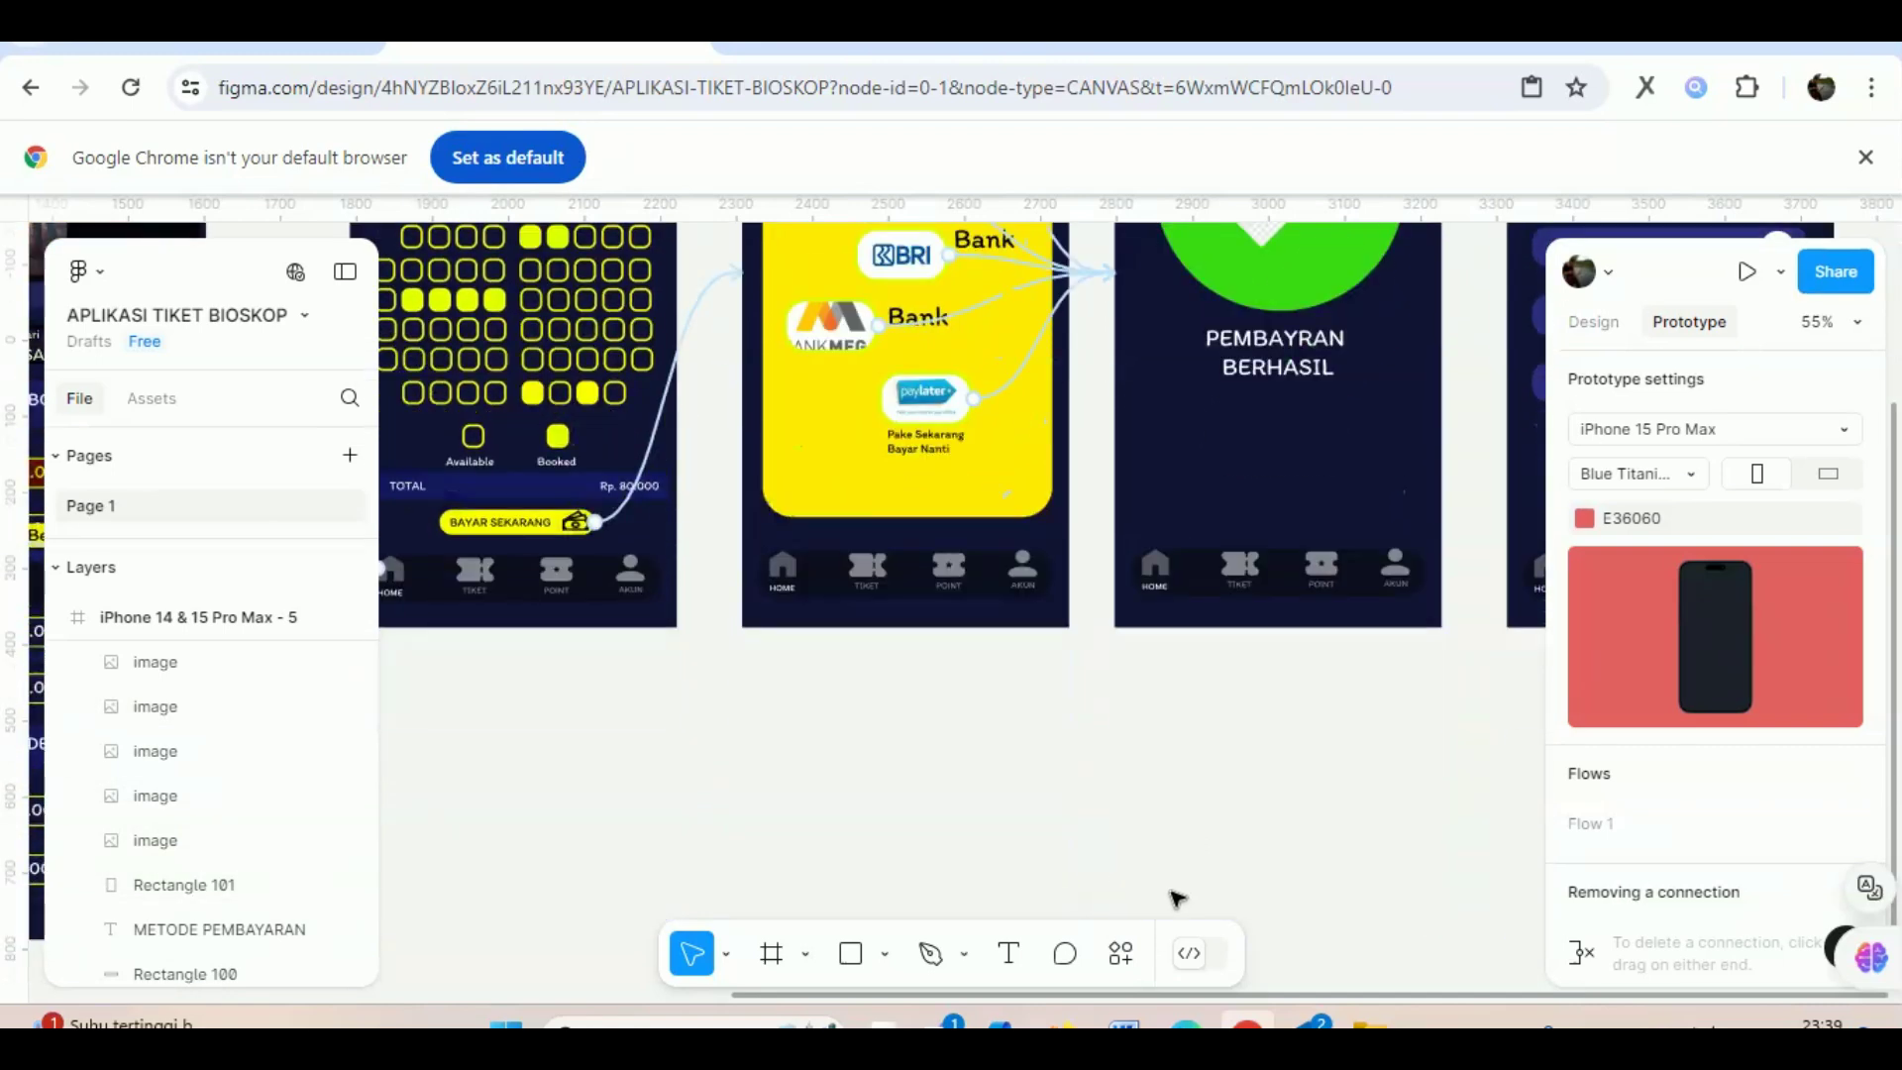
pyautogui.hscroll(3, 1265, 650)
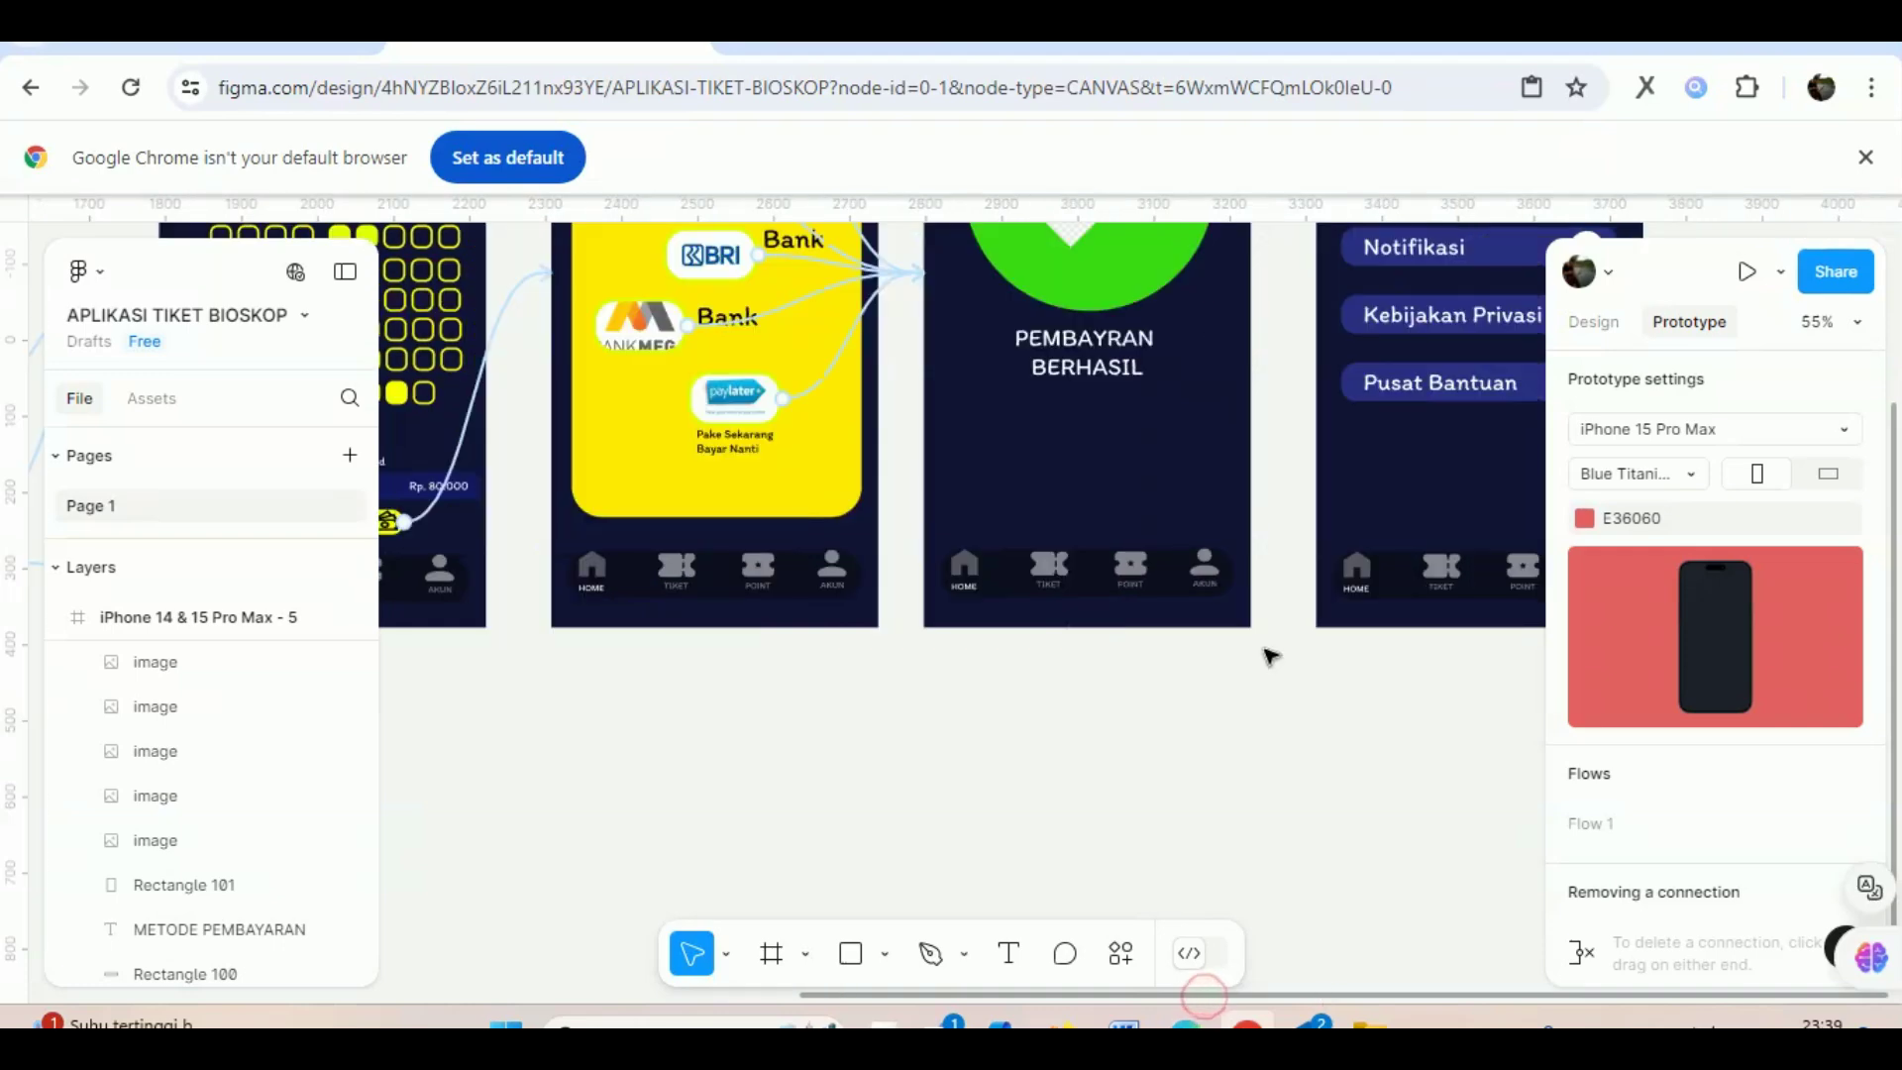
pyautogui.scroll(2, 1273, 683)
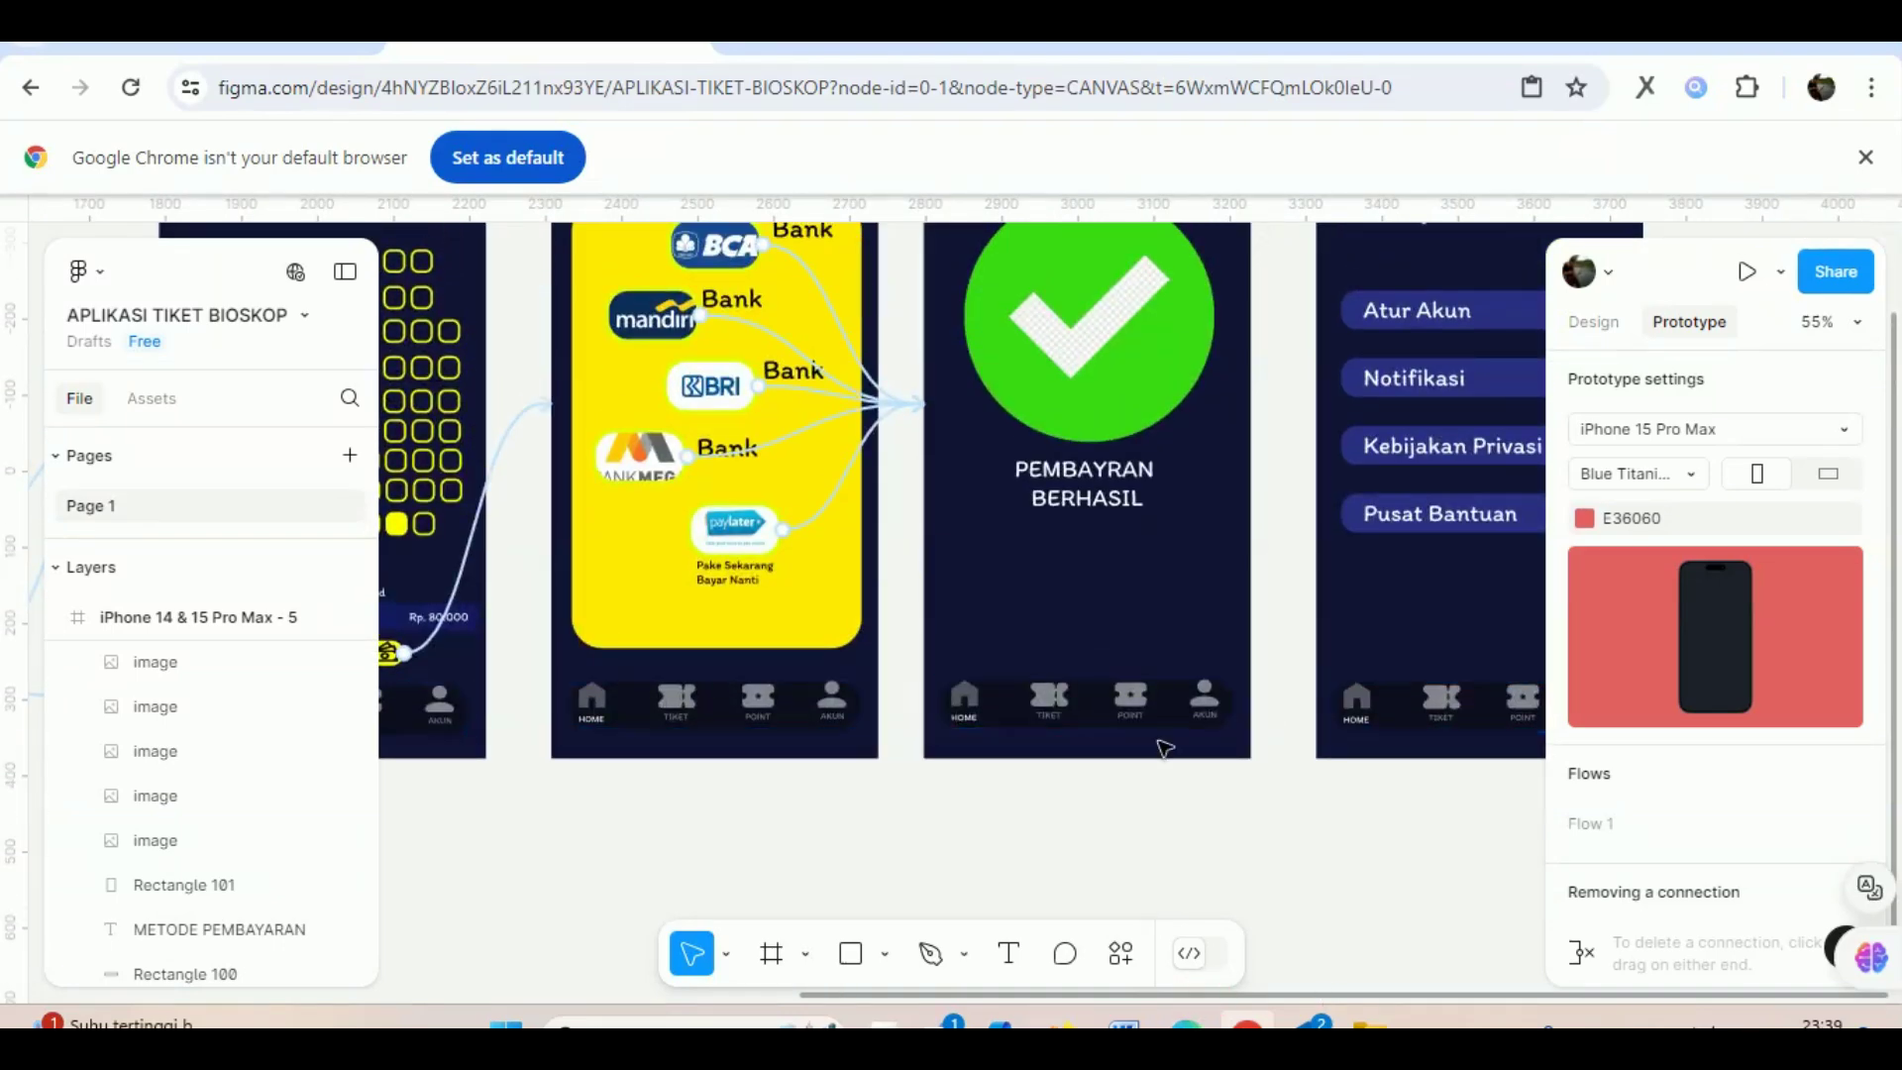
pyautogui.scroll(1, 1169, 743)
pyautogui.scroll(-5, 1070, 785)
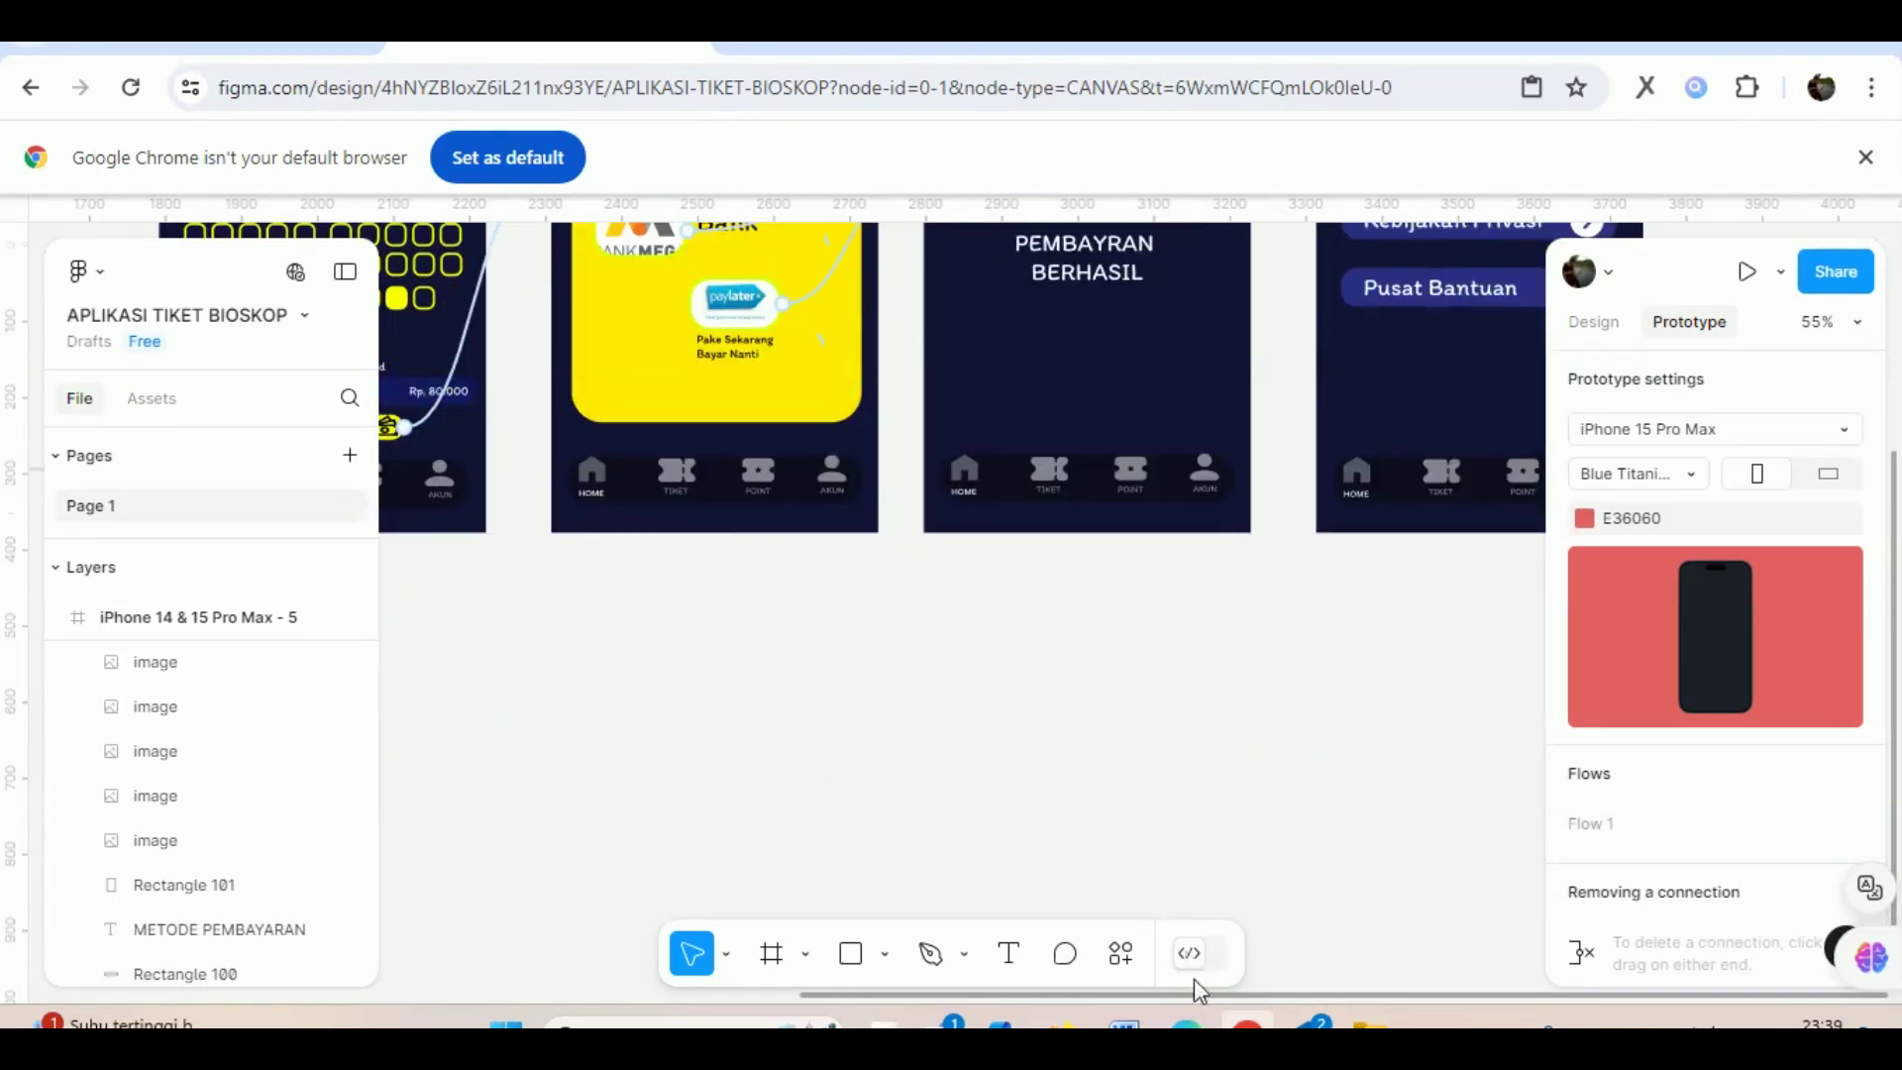
pyautogui.scroll(6, 1075, 785)
pyautogui.scroll(1, 1012, 782)
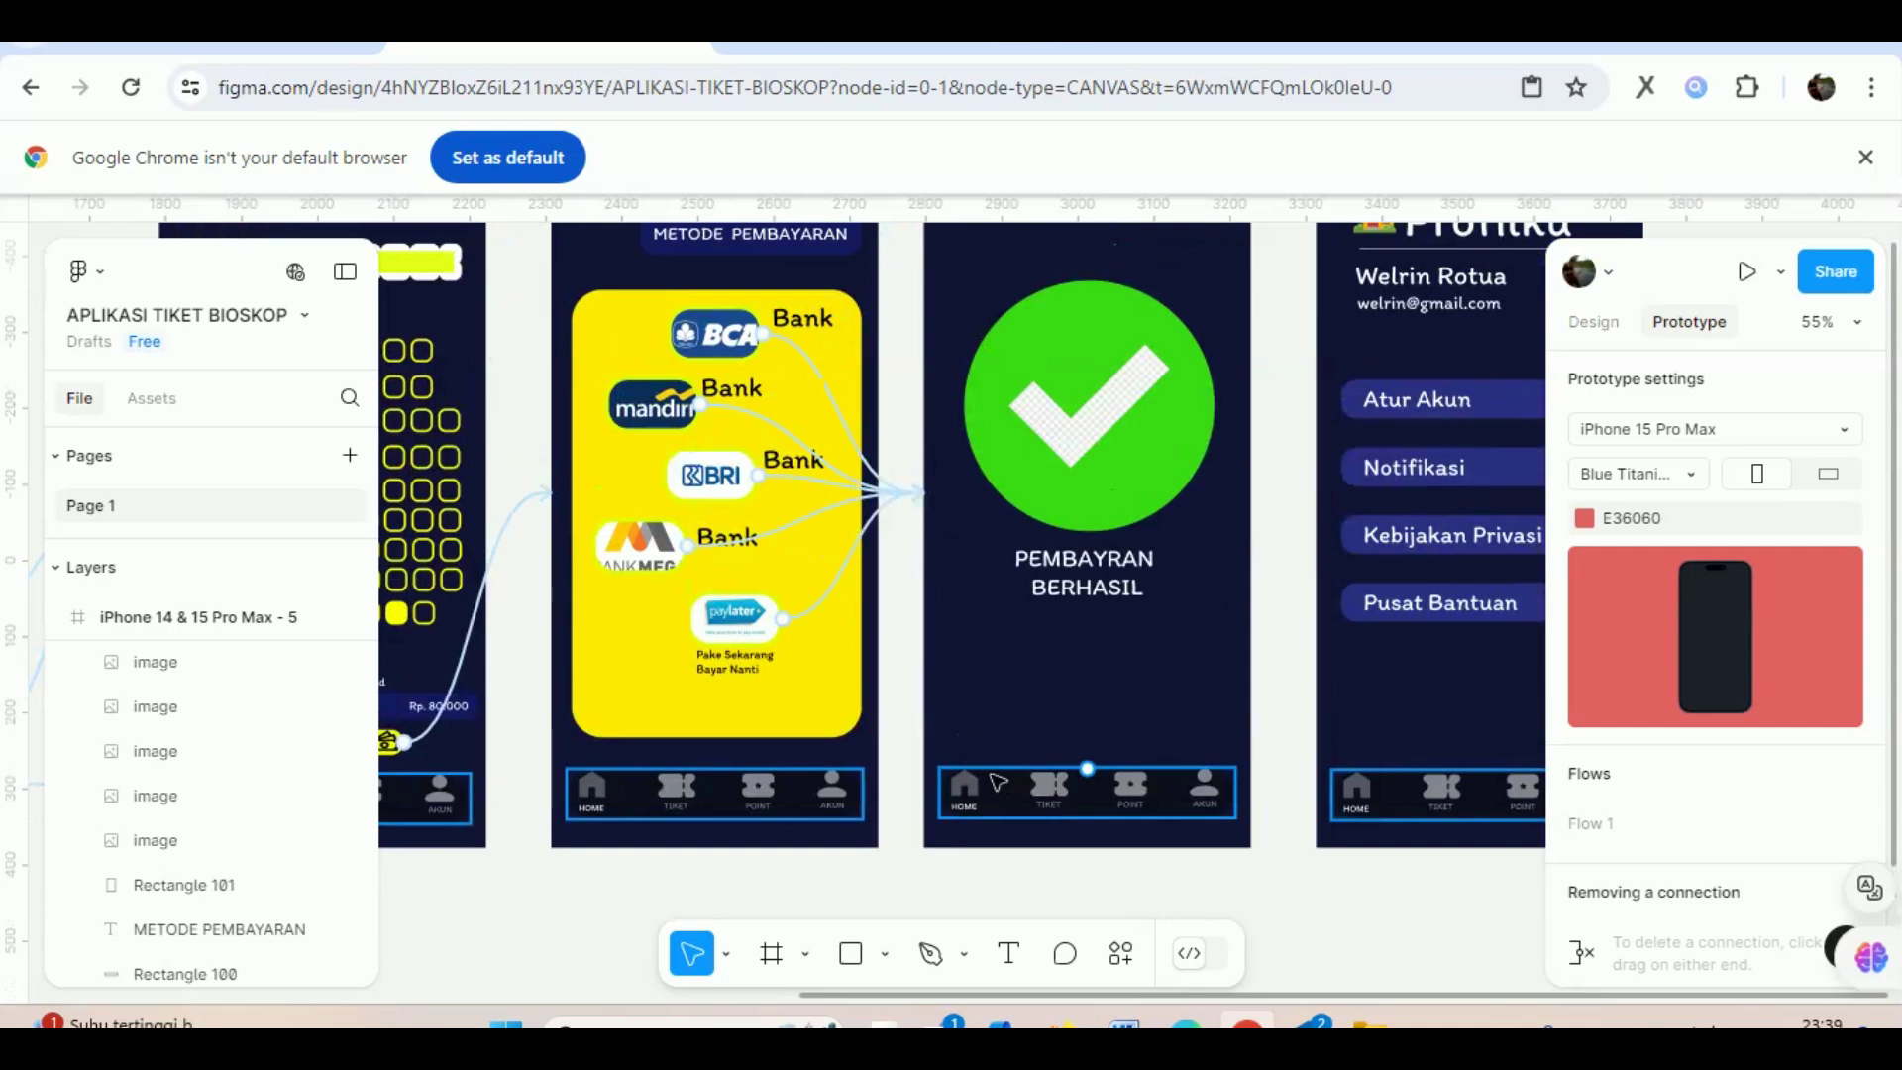
pyautogui.click(854, 799)
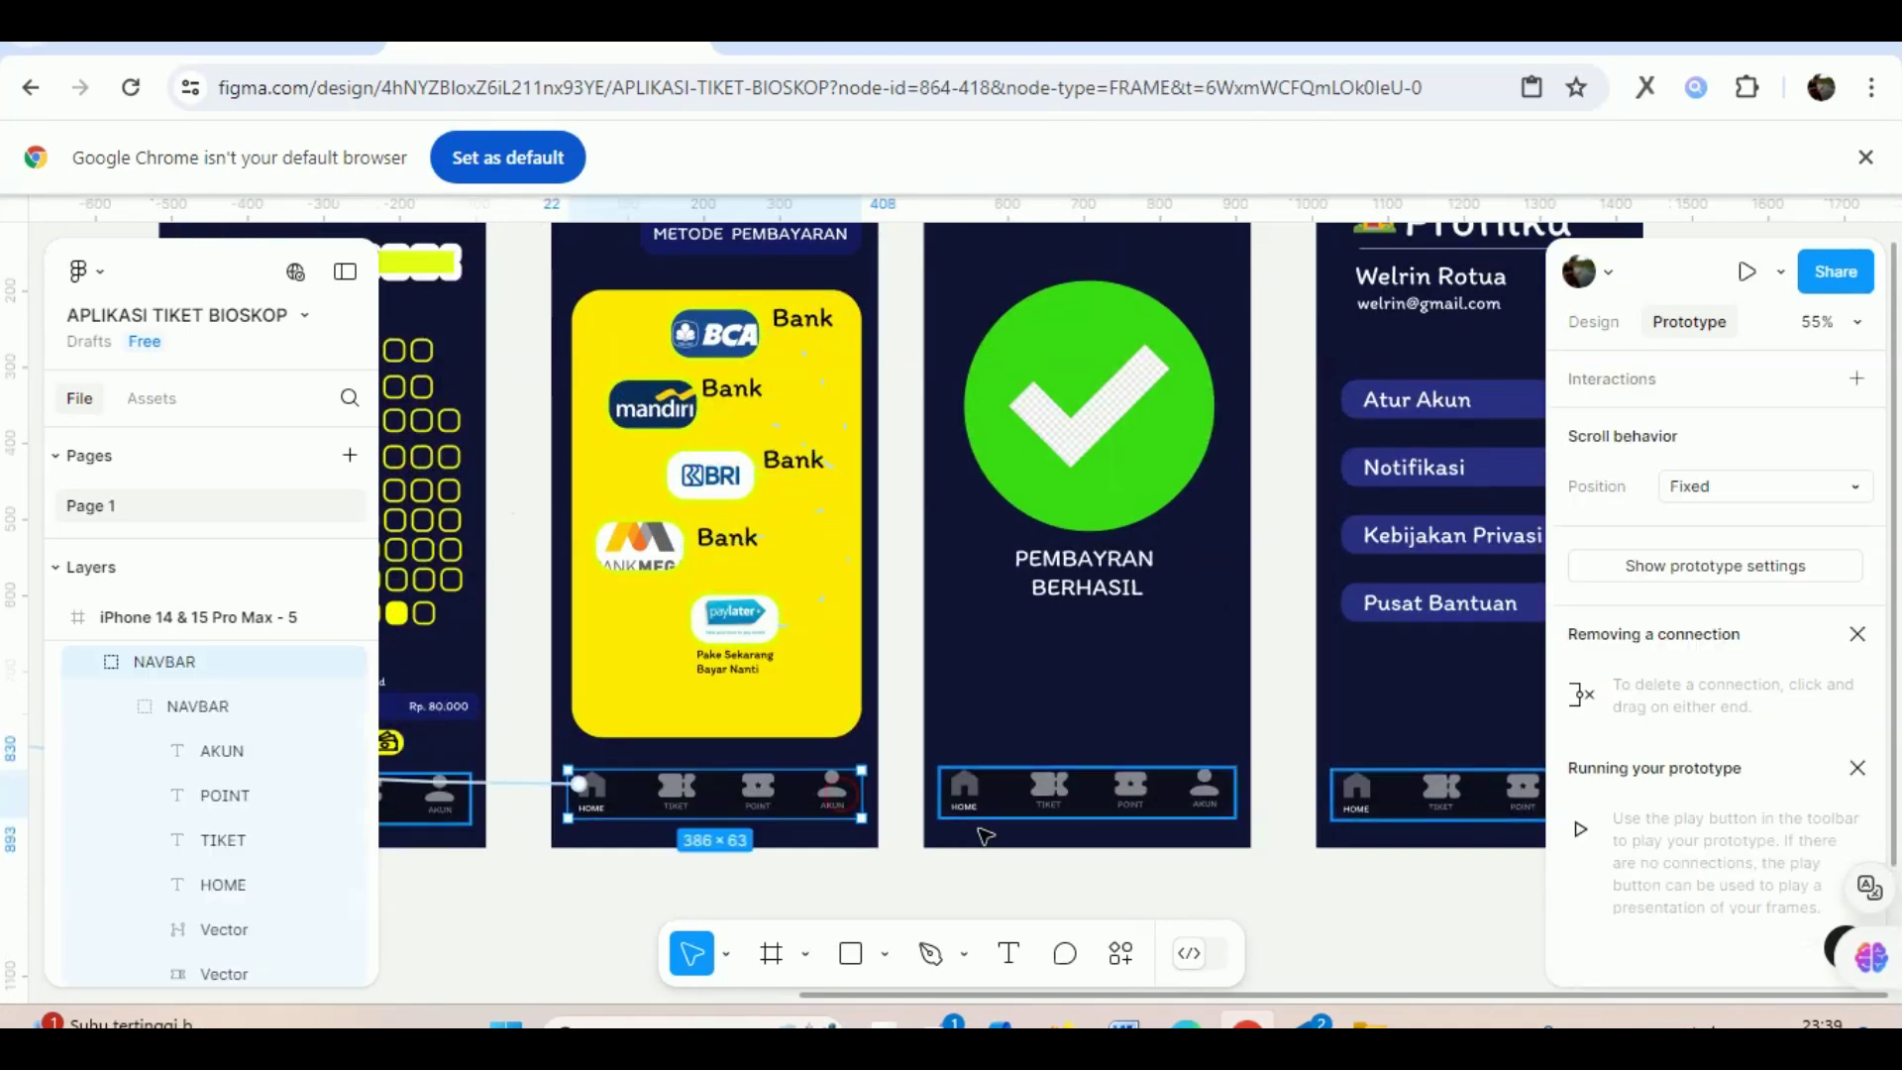
pyautogui.click(1365, 801)
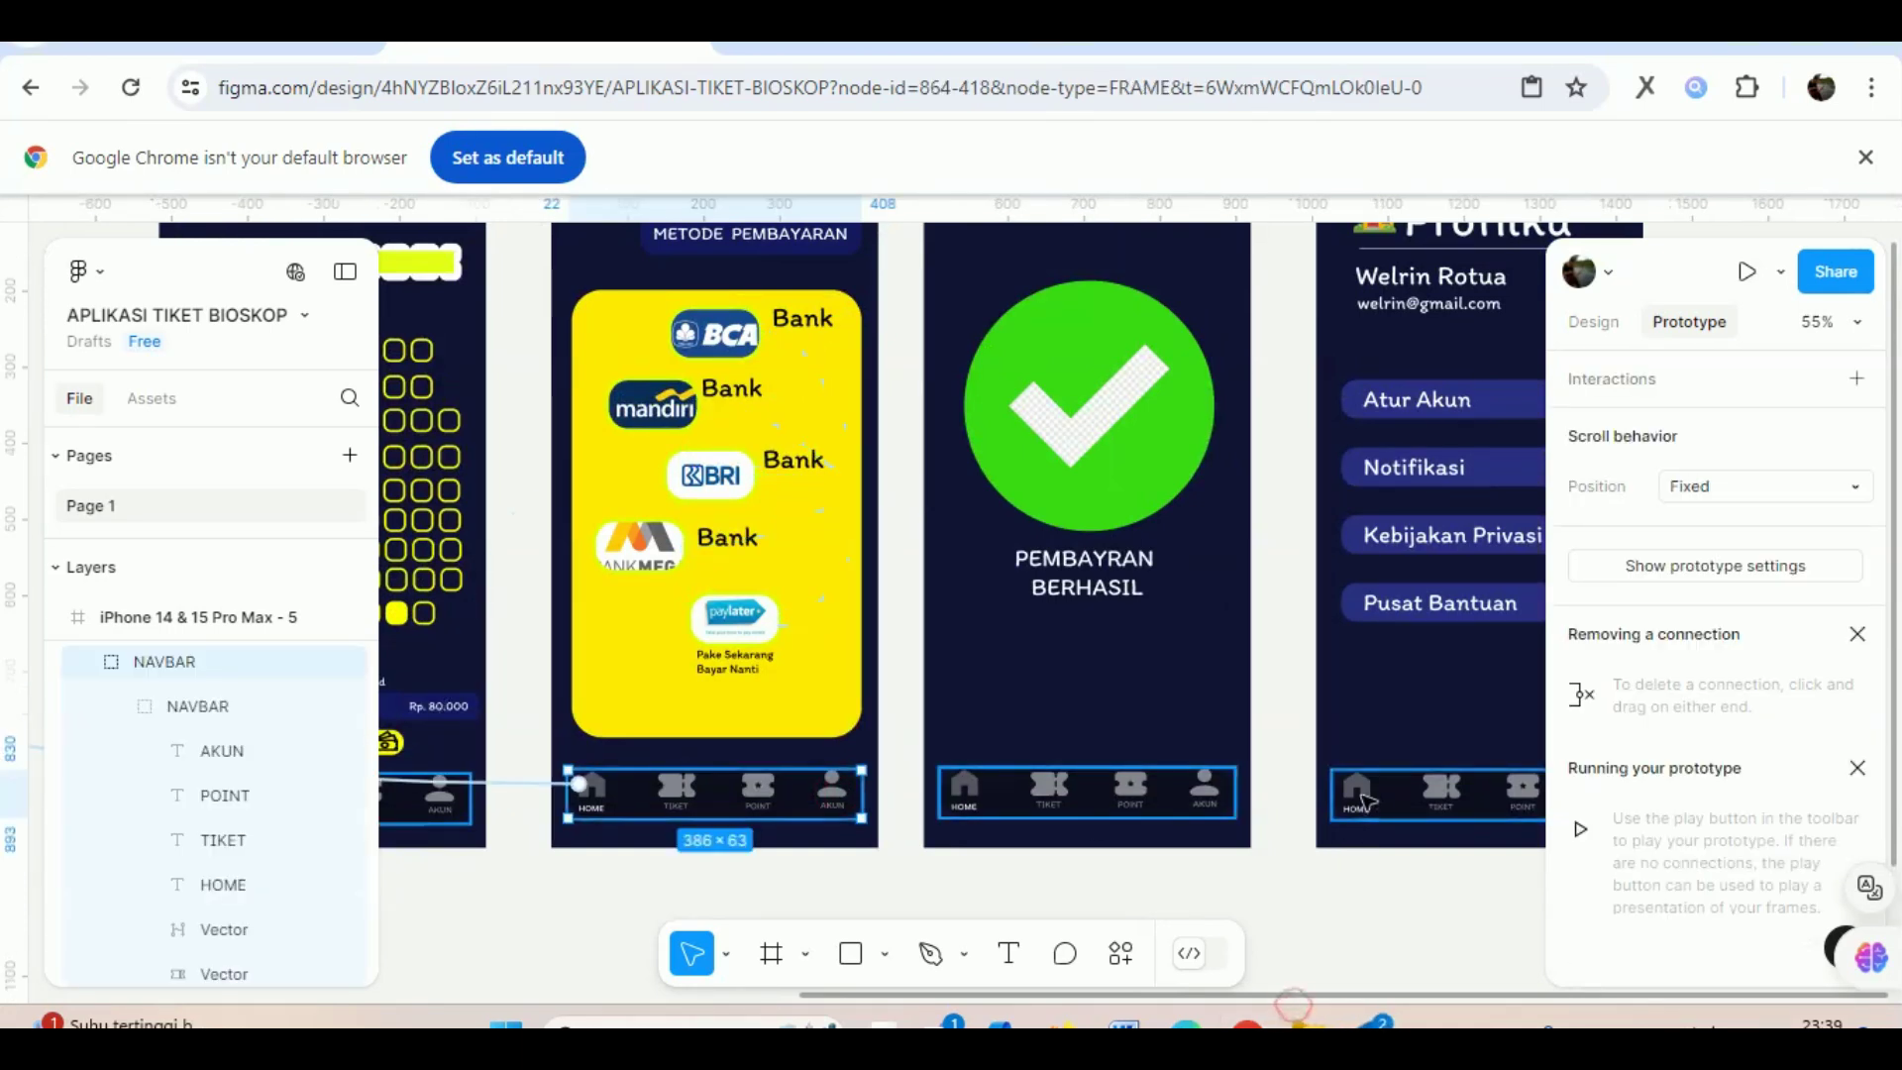
pyautogui.scroll(3, 1365, 800)
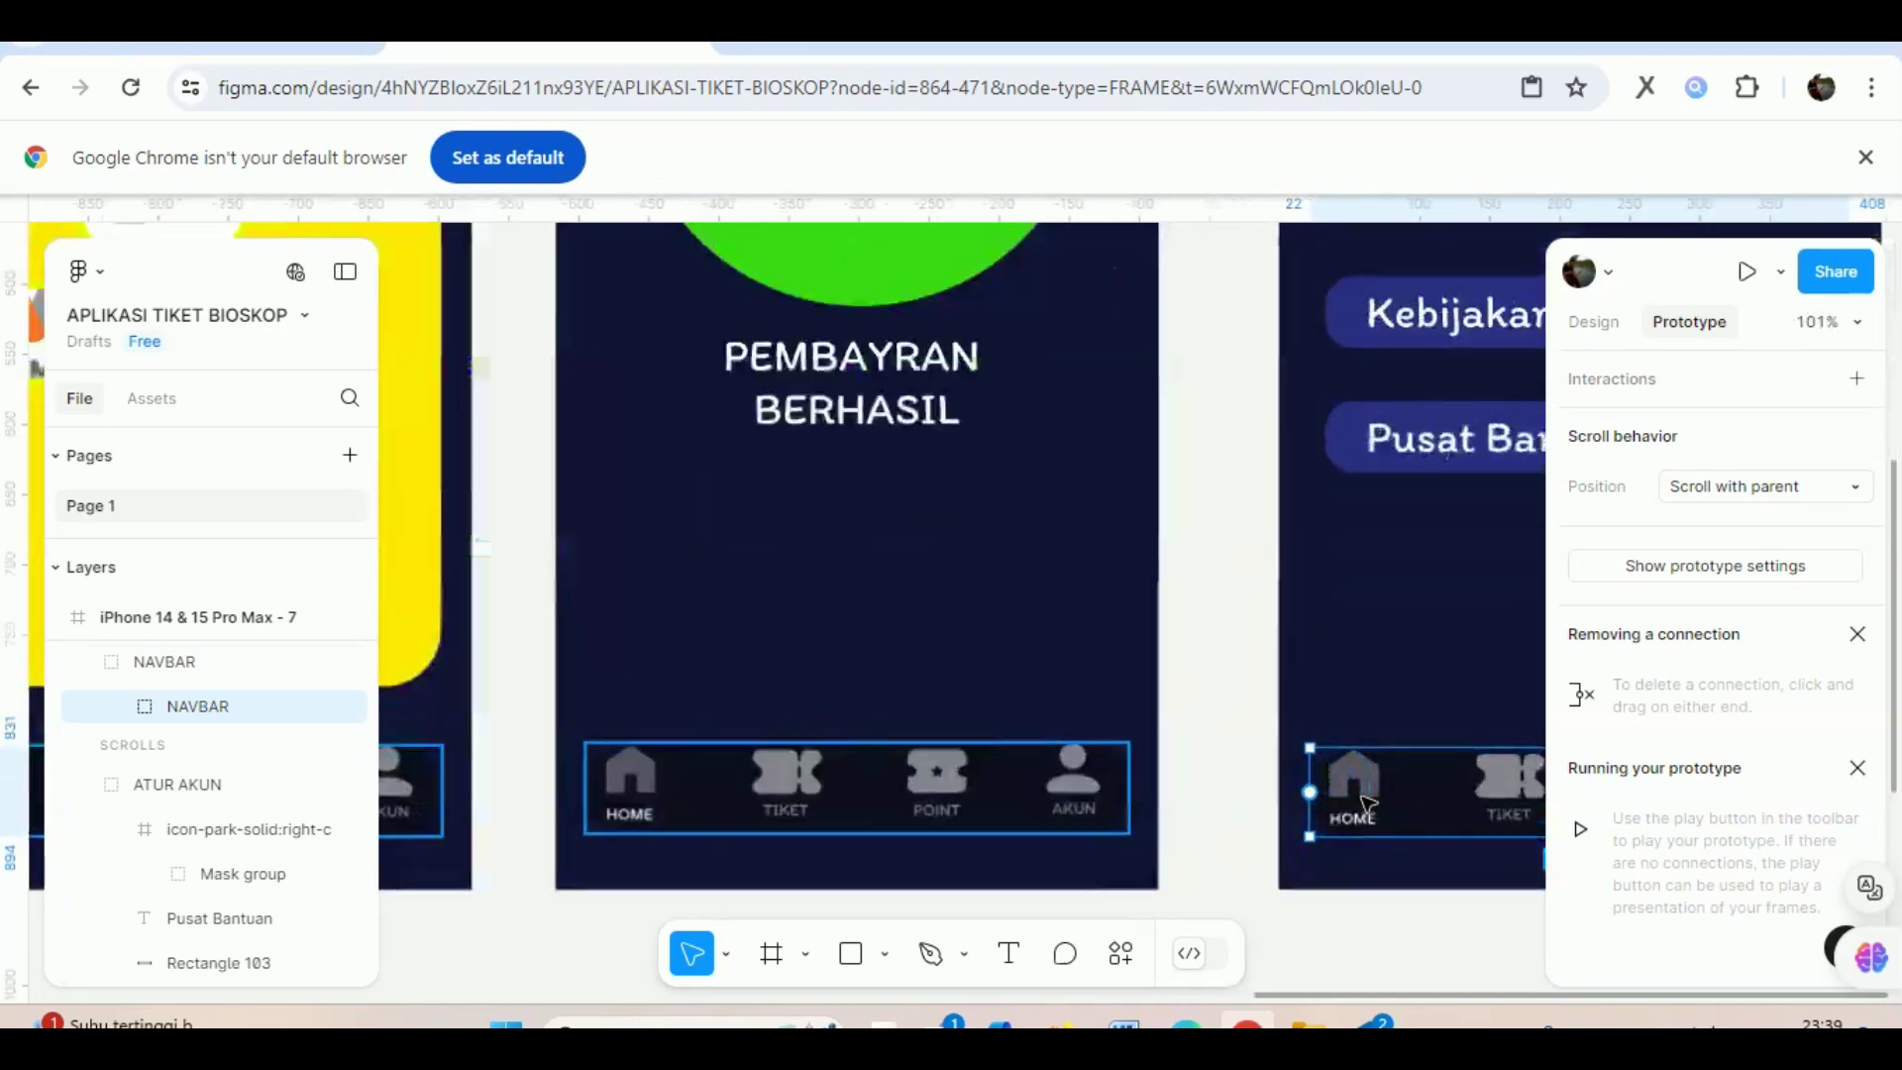
pyautogui.scroll(3, 1369, 788)
pyautogui.doubleClick(1372, 776)
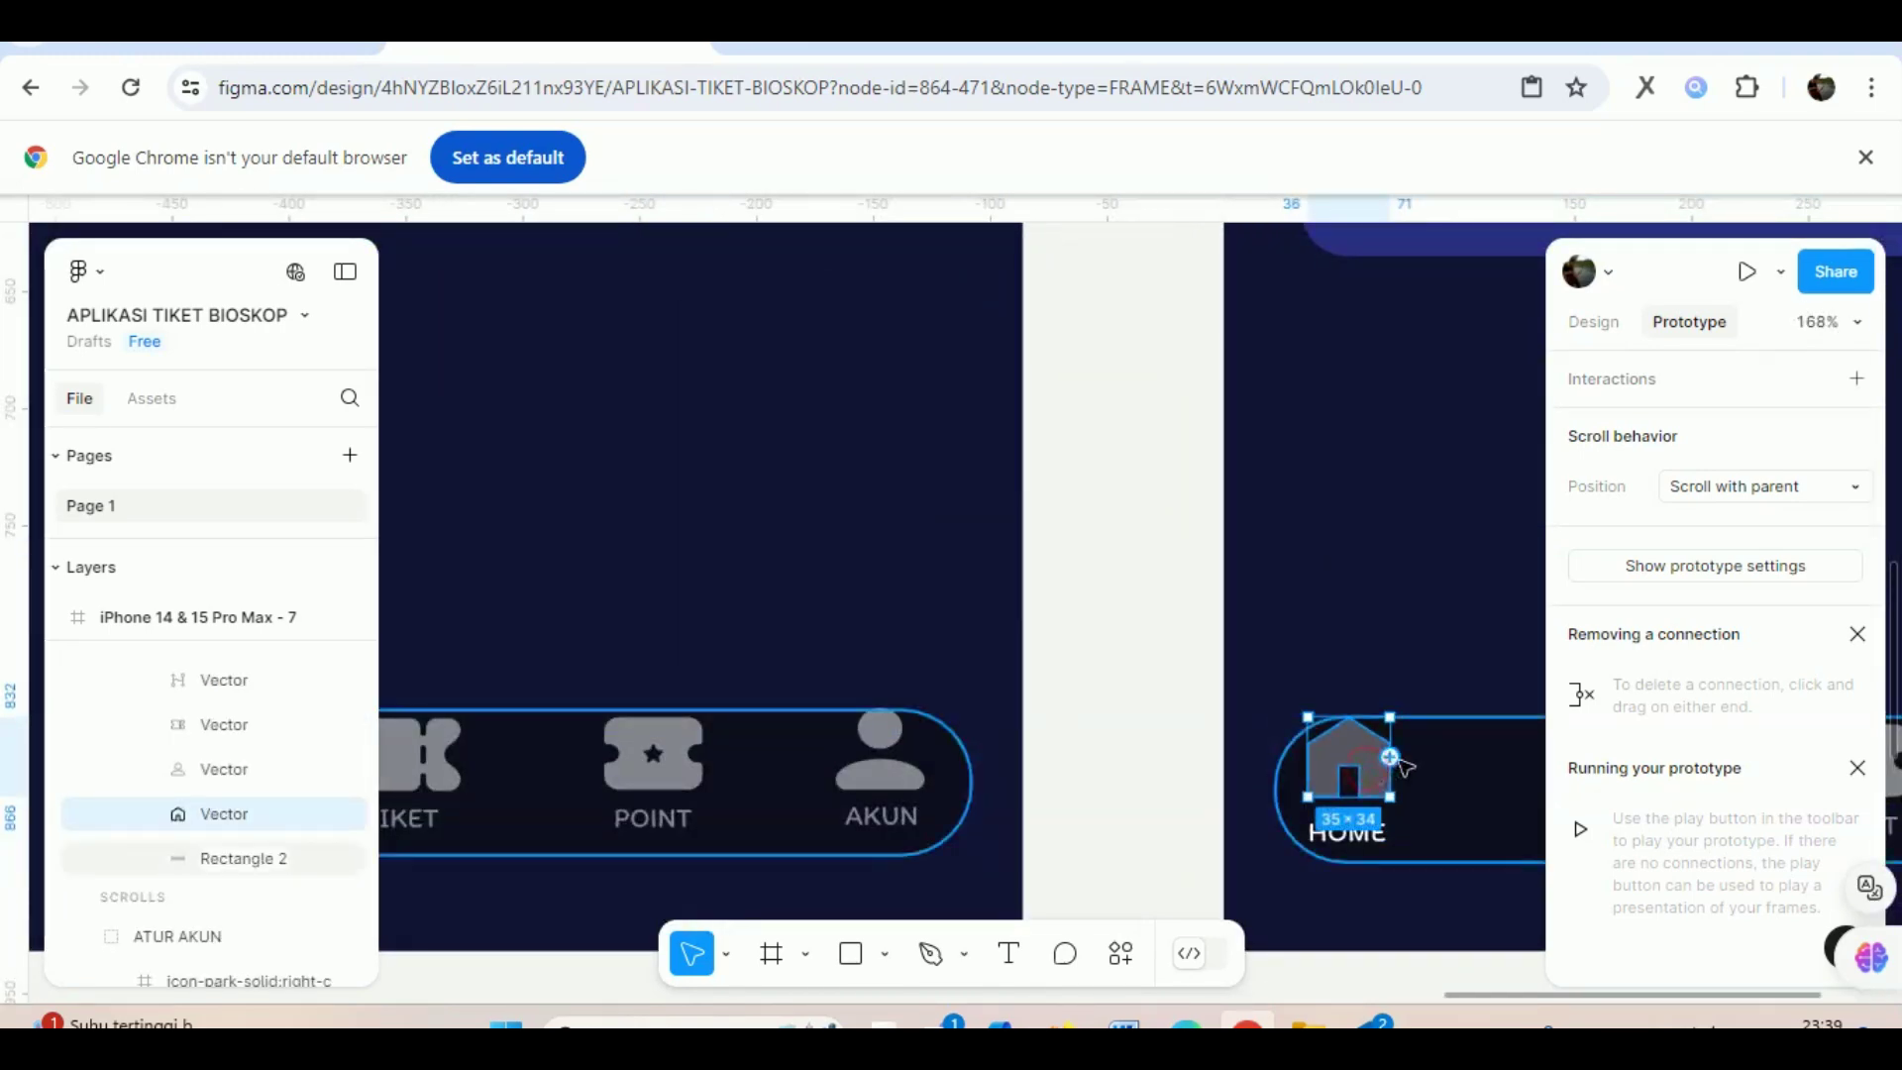
# Link the profile screen's HOME icon to the home screen.
pyautogui.moveTo(1390, 758); pyautogui.dragTo(482, 926)
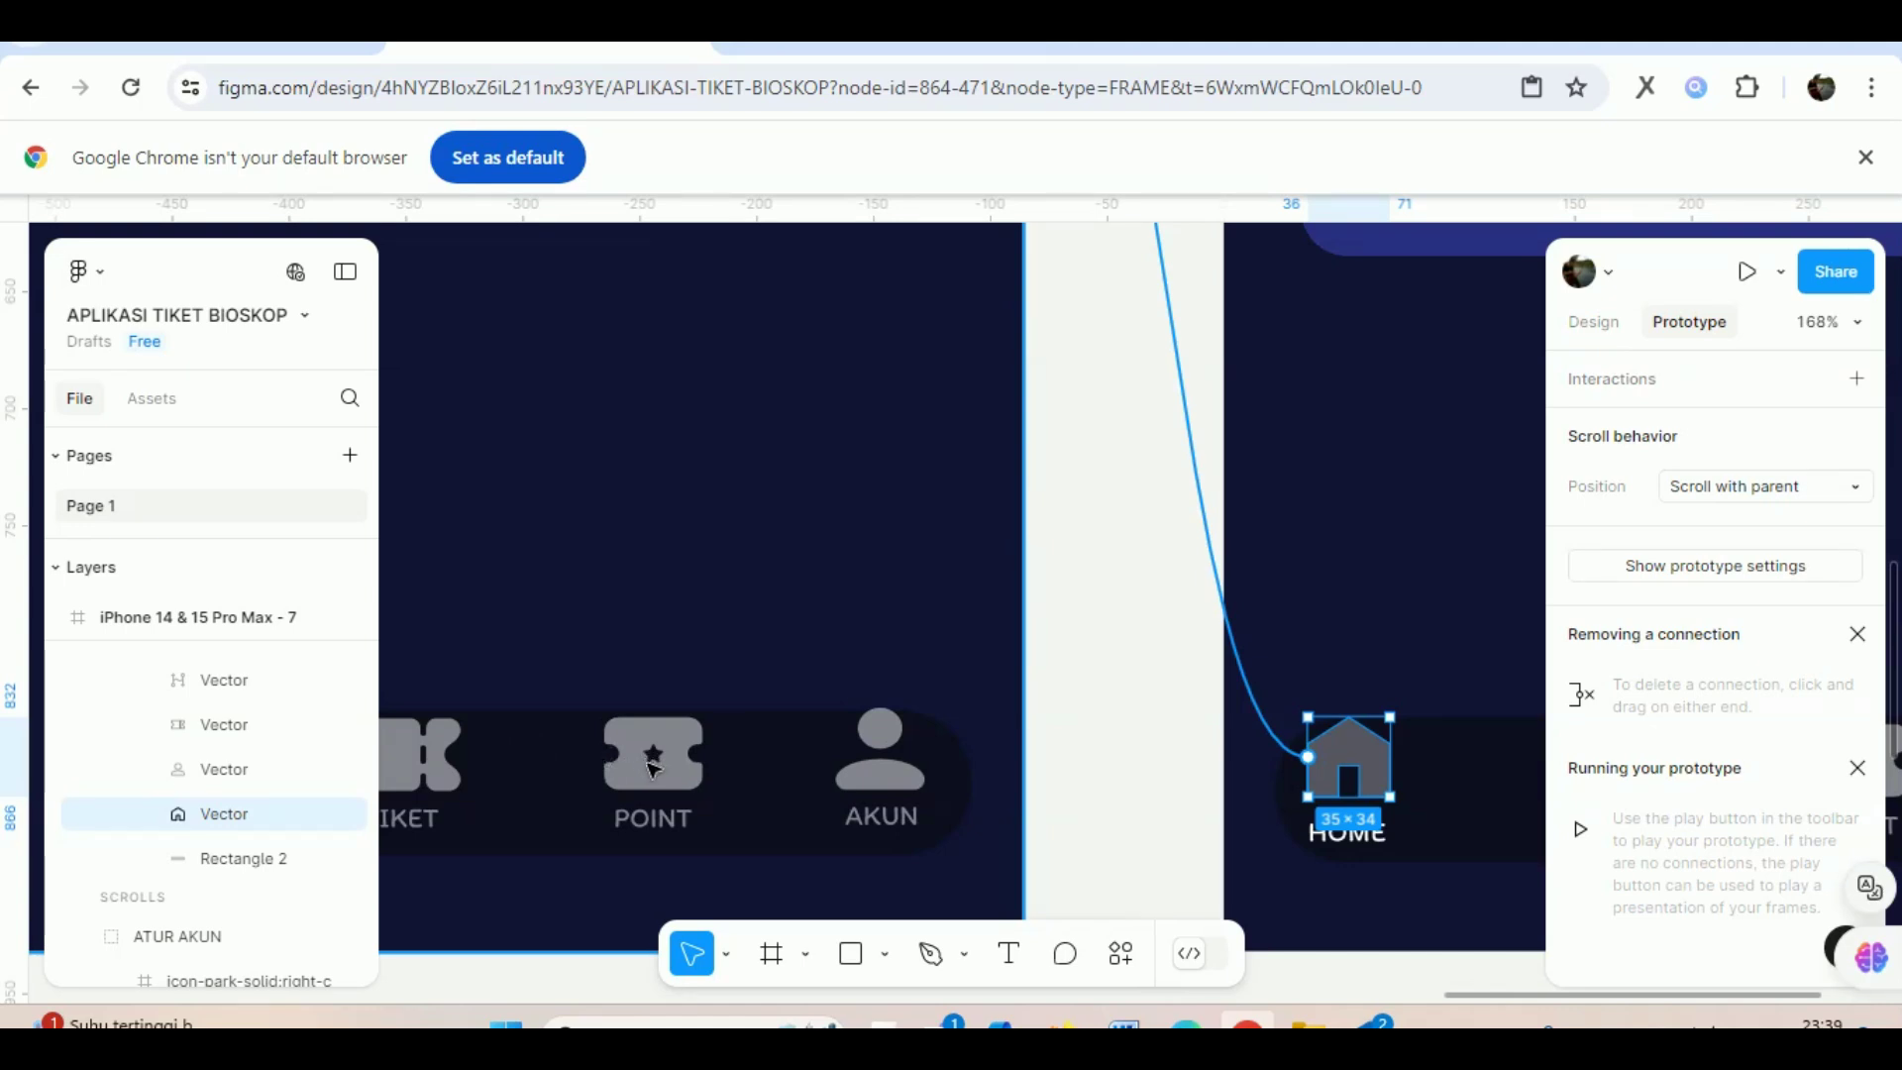
pyautogui.scroll(-3, 654, 768)
pyautogui.scroll(-3, 649, 773)
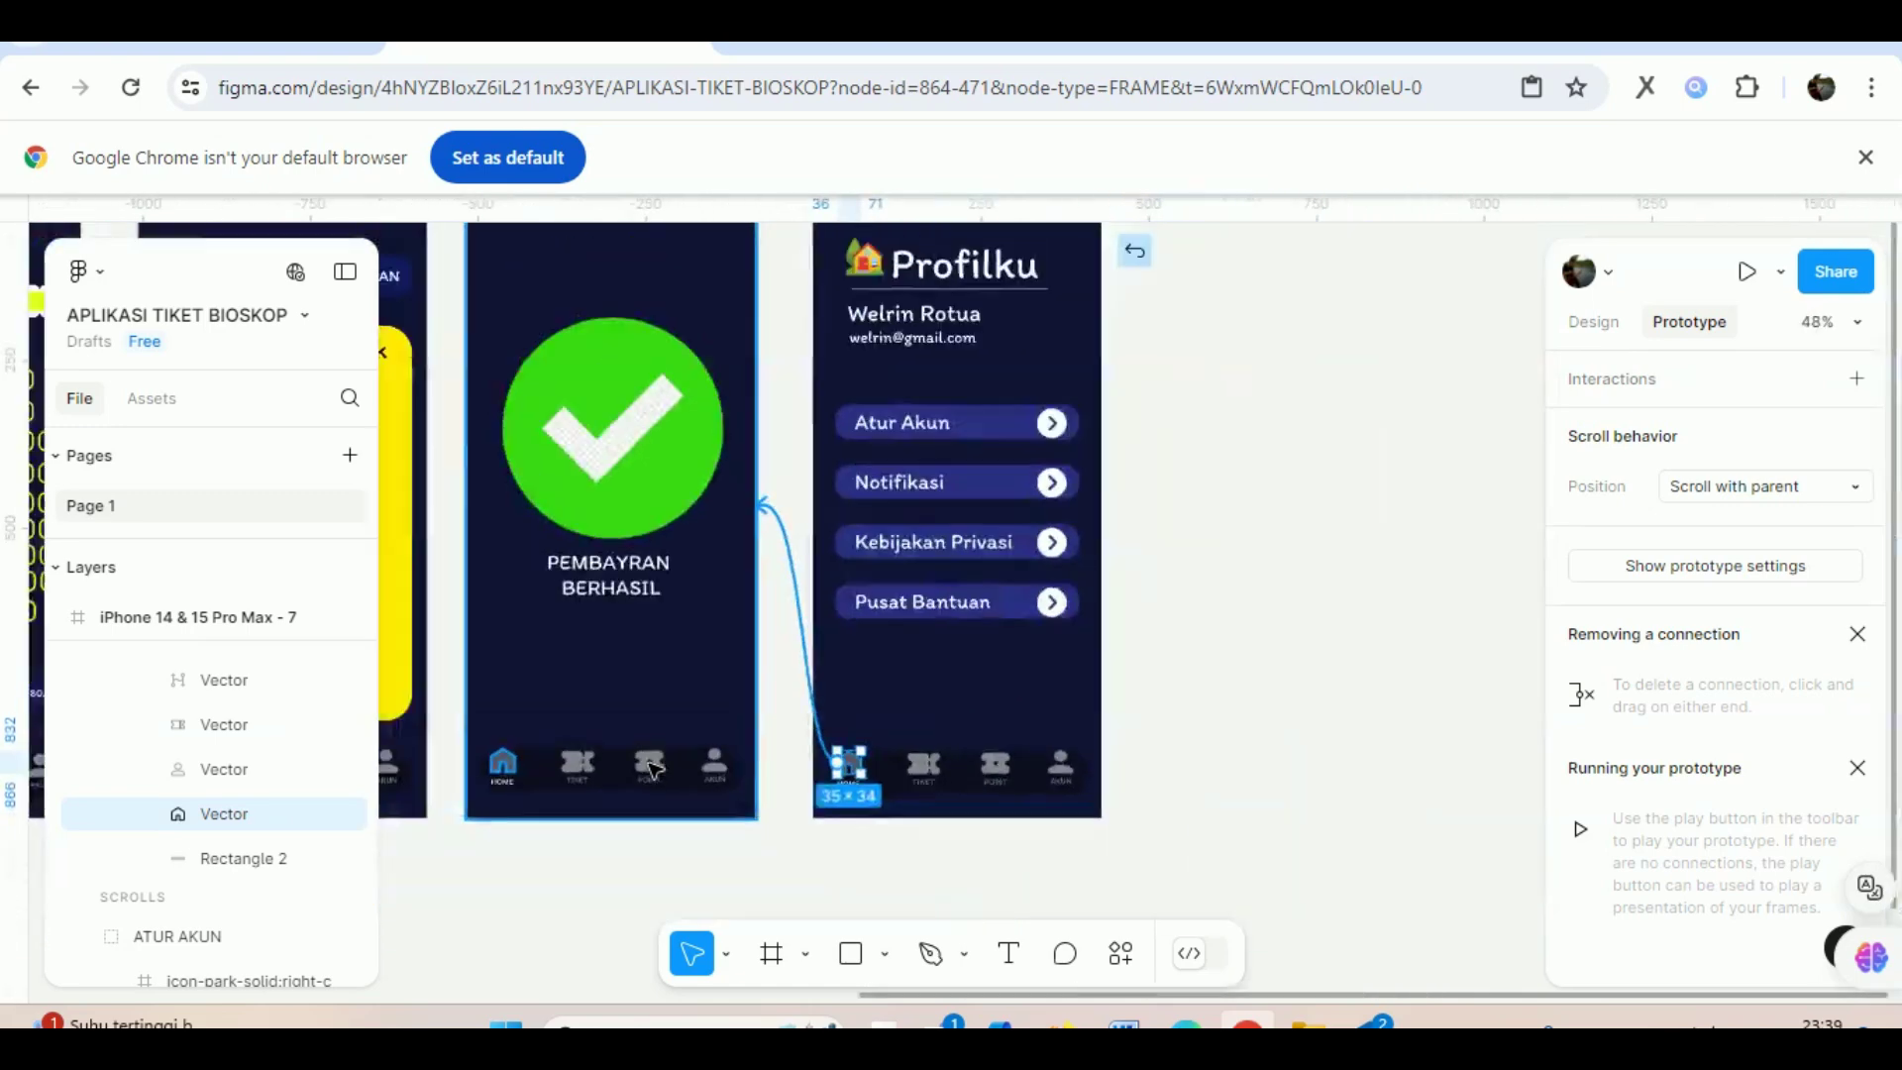
pyautogui.scroll(-1, 644, 781)
pyautogui.scroll(-1, 635, 787)
pyautogui.moveTo(635, 788)
pyautogui.mouseDown()
pyautogui.moveTo(5, 837)
pyautogui.moveTo(117, 733)
pyautogui.moveTo(208, 730)
pyautogui.mouseUp()
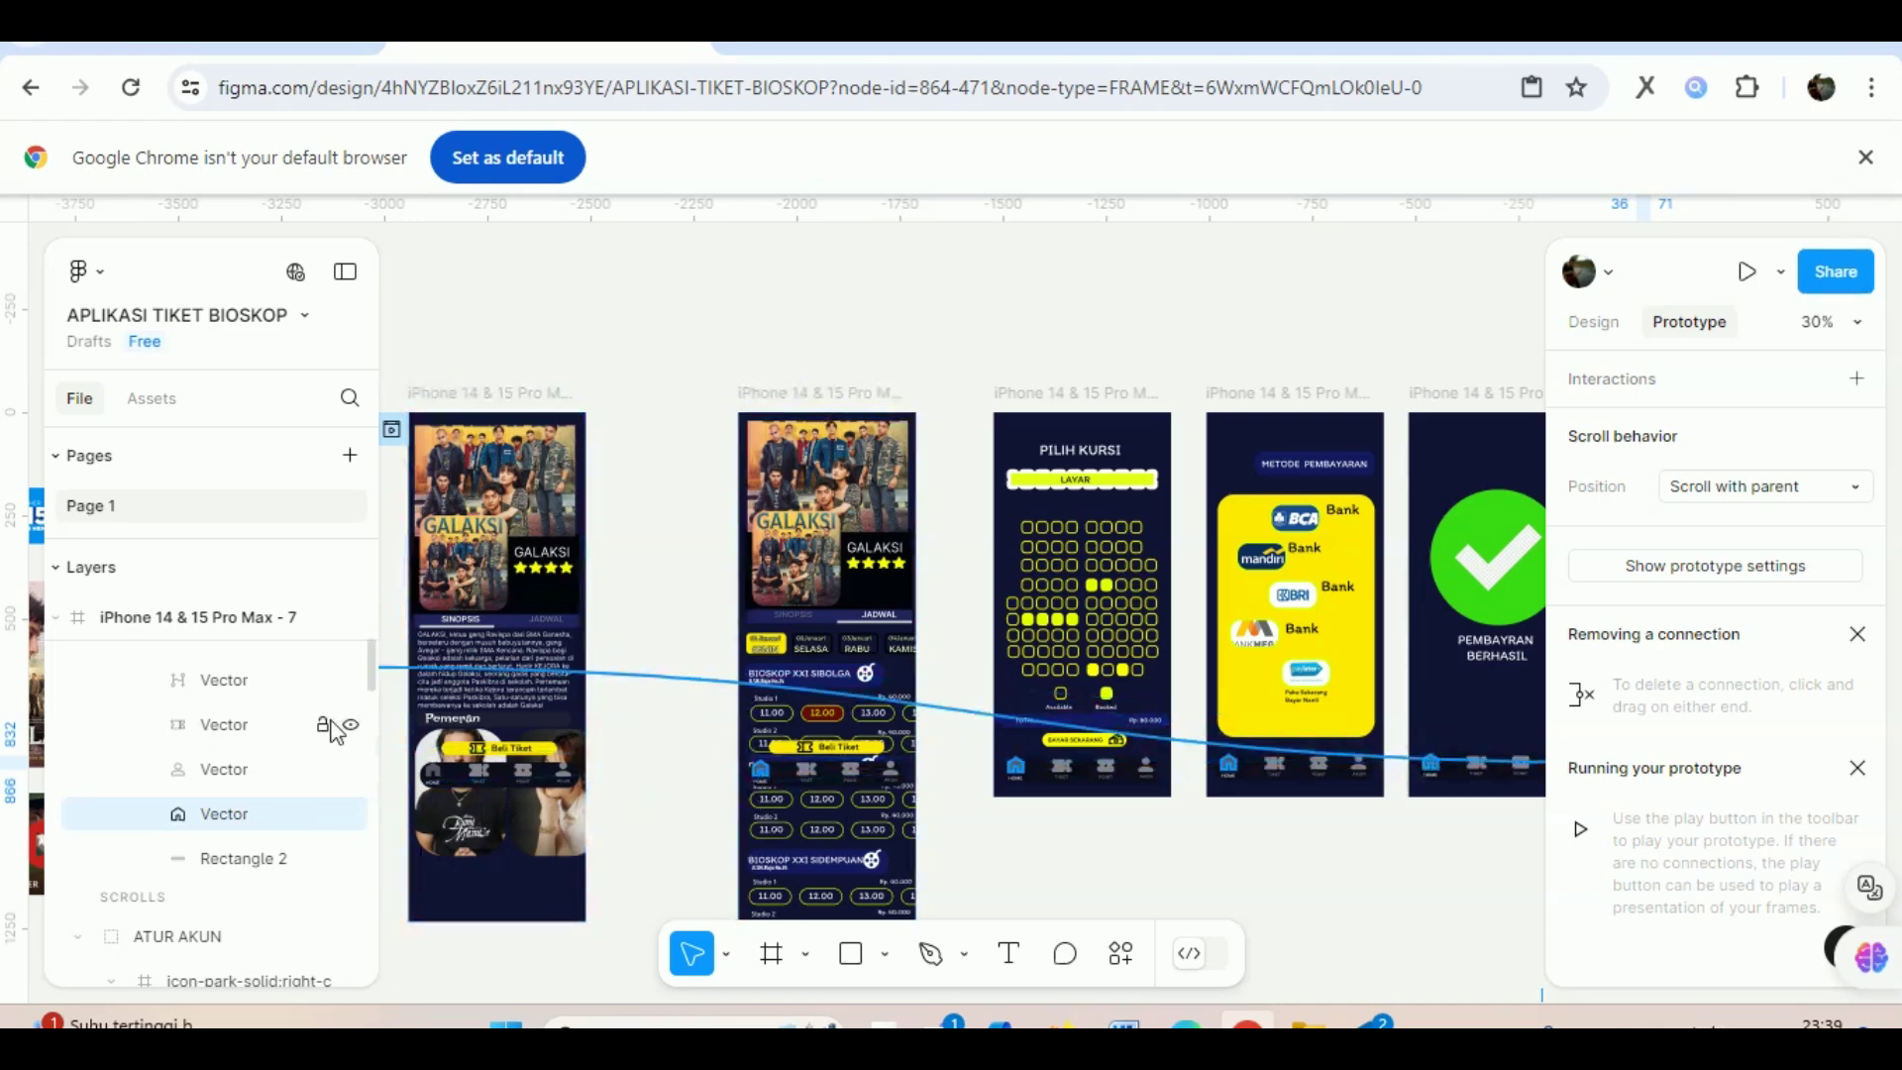
pyautogui.moveTo(334, 730)
pyautogui.mouseDown()
pyautogui.moveTo(13, 743)
pyautogui.moveTo(770, 673)
pyautogui.moveTo(743, 678)
pyautogui.mouseUp()
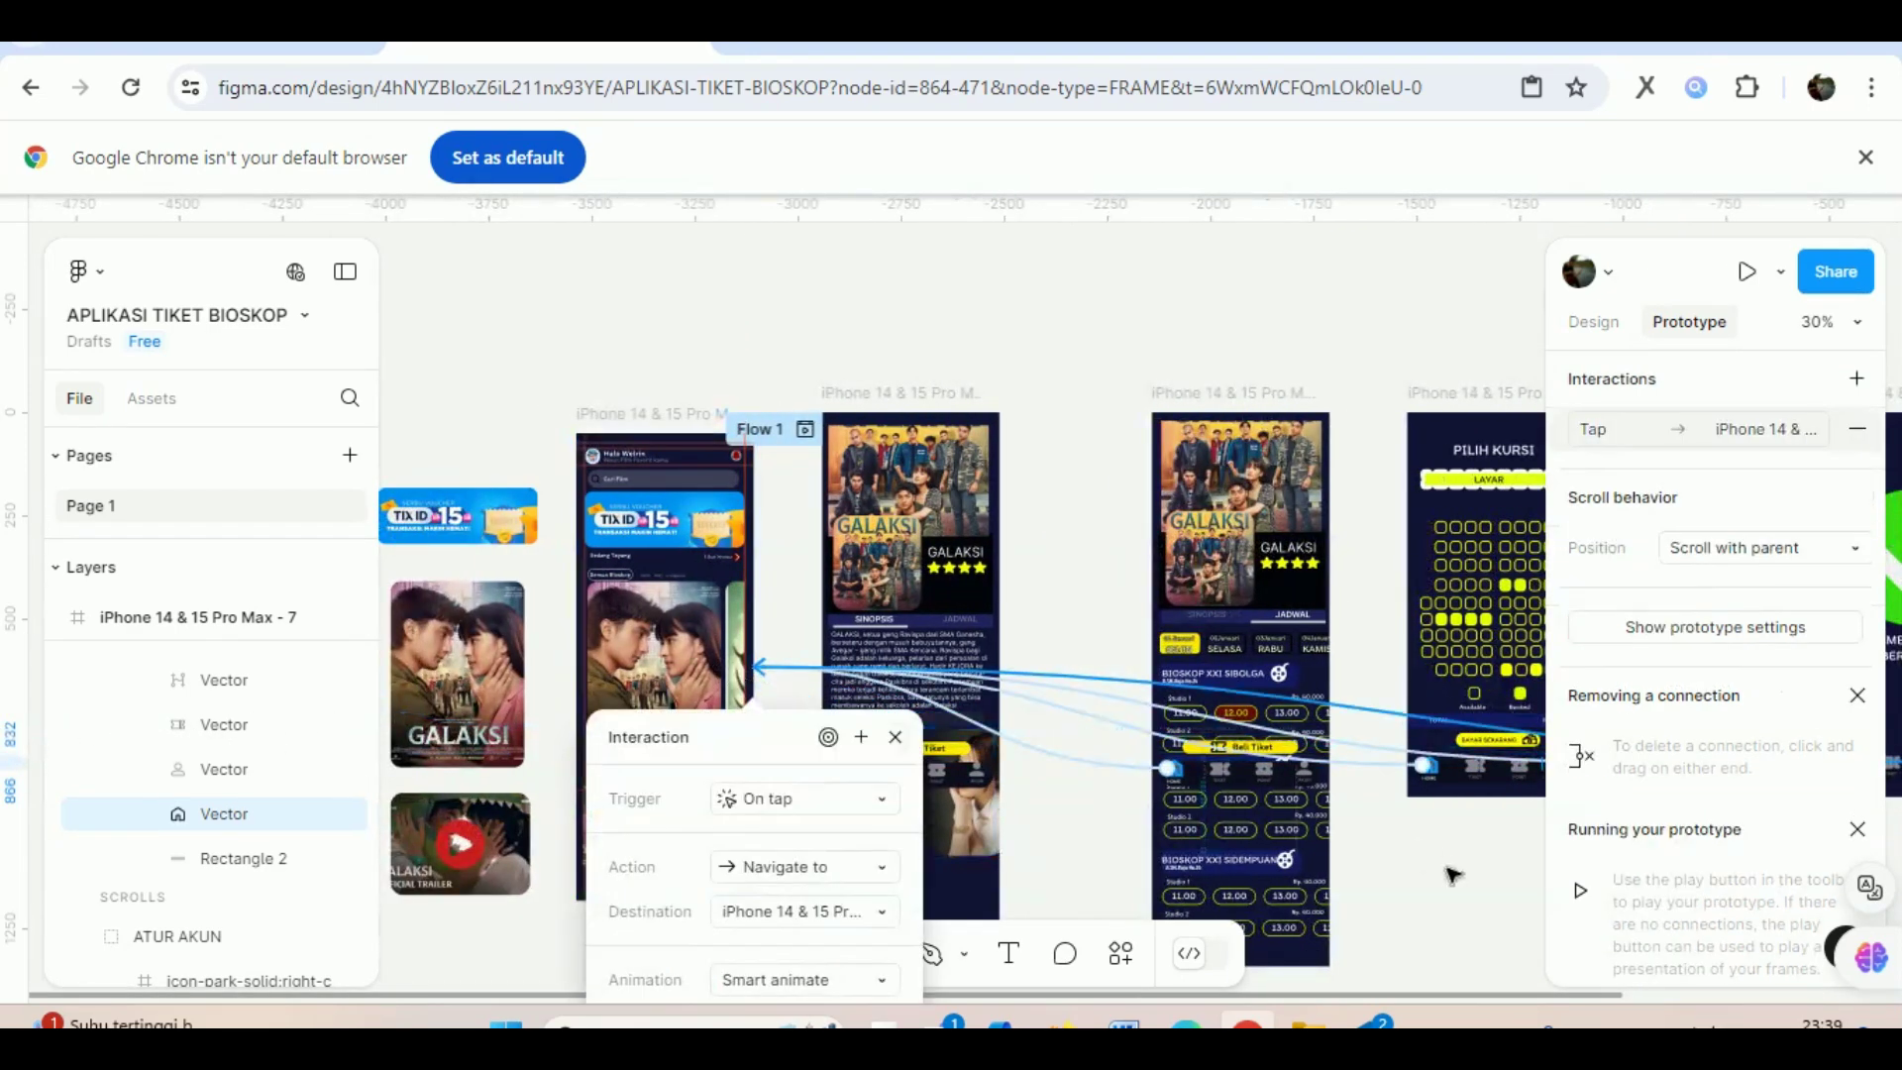
pyautogui.click(1462, 906)
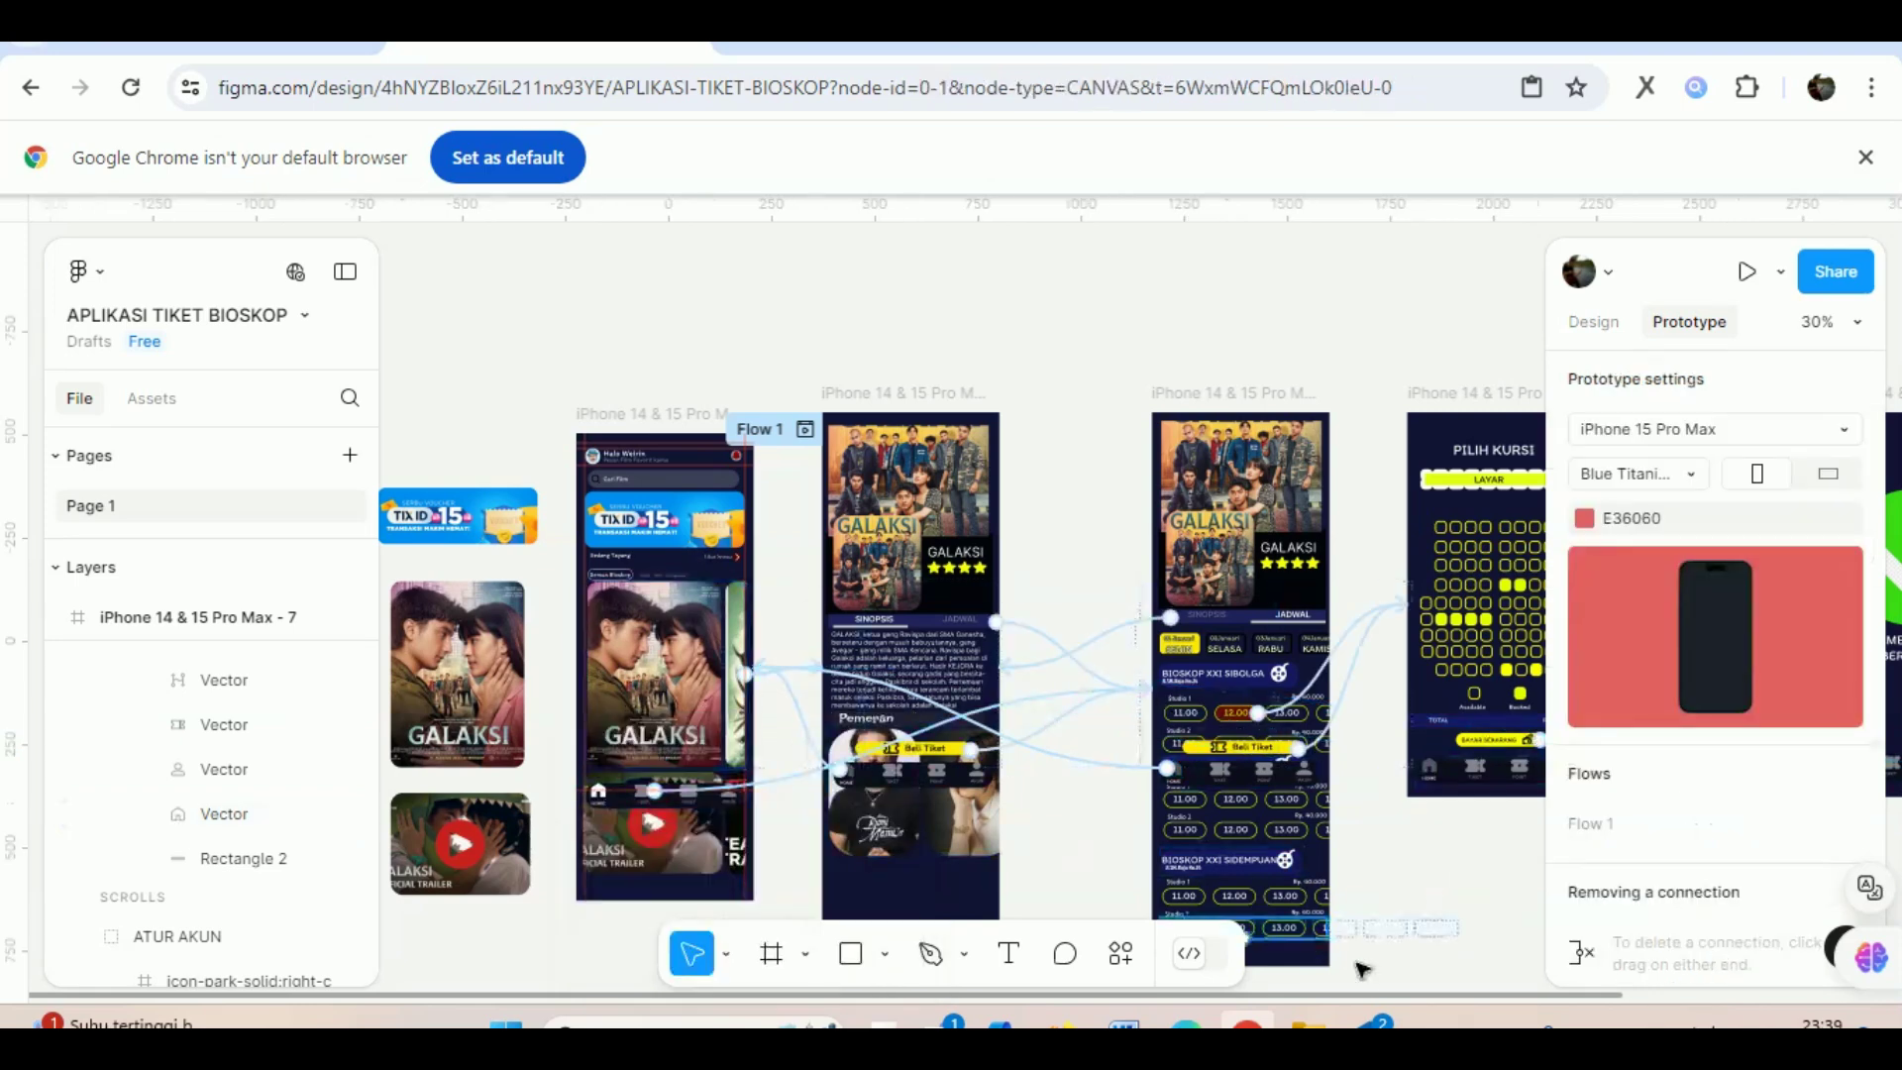
# Pan and scroll across the canvas to review the linked frames.
pyautogui.moveTo(1397, 998); pyautogui.dragTo(1862, 1003)
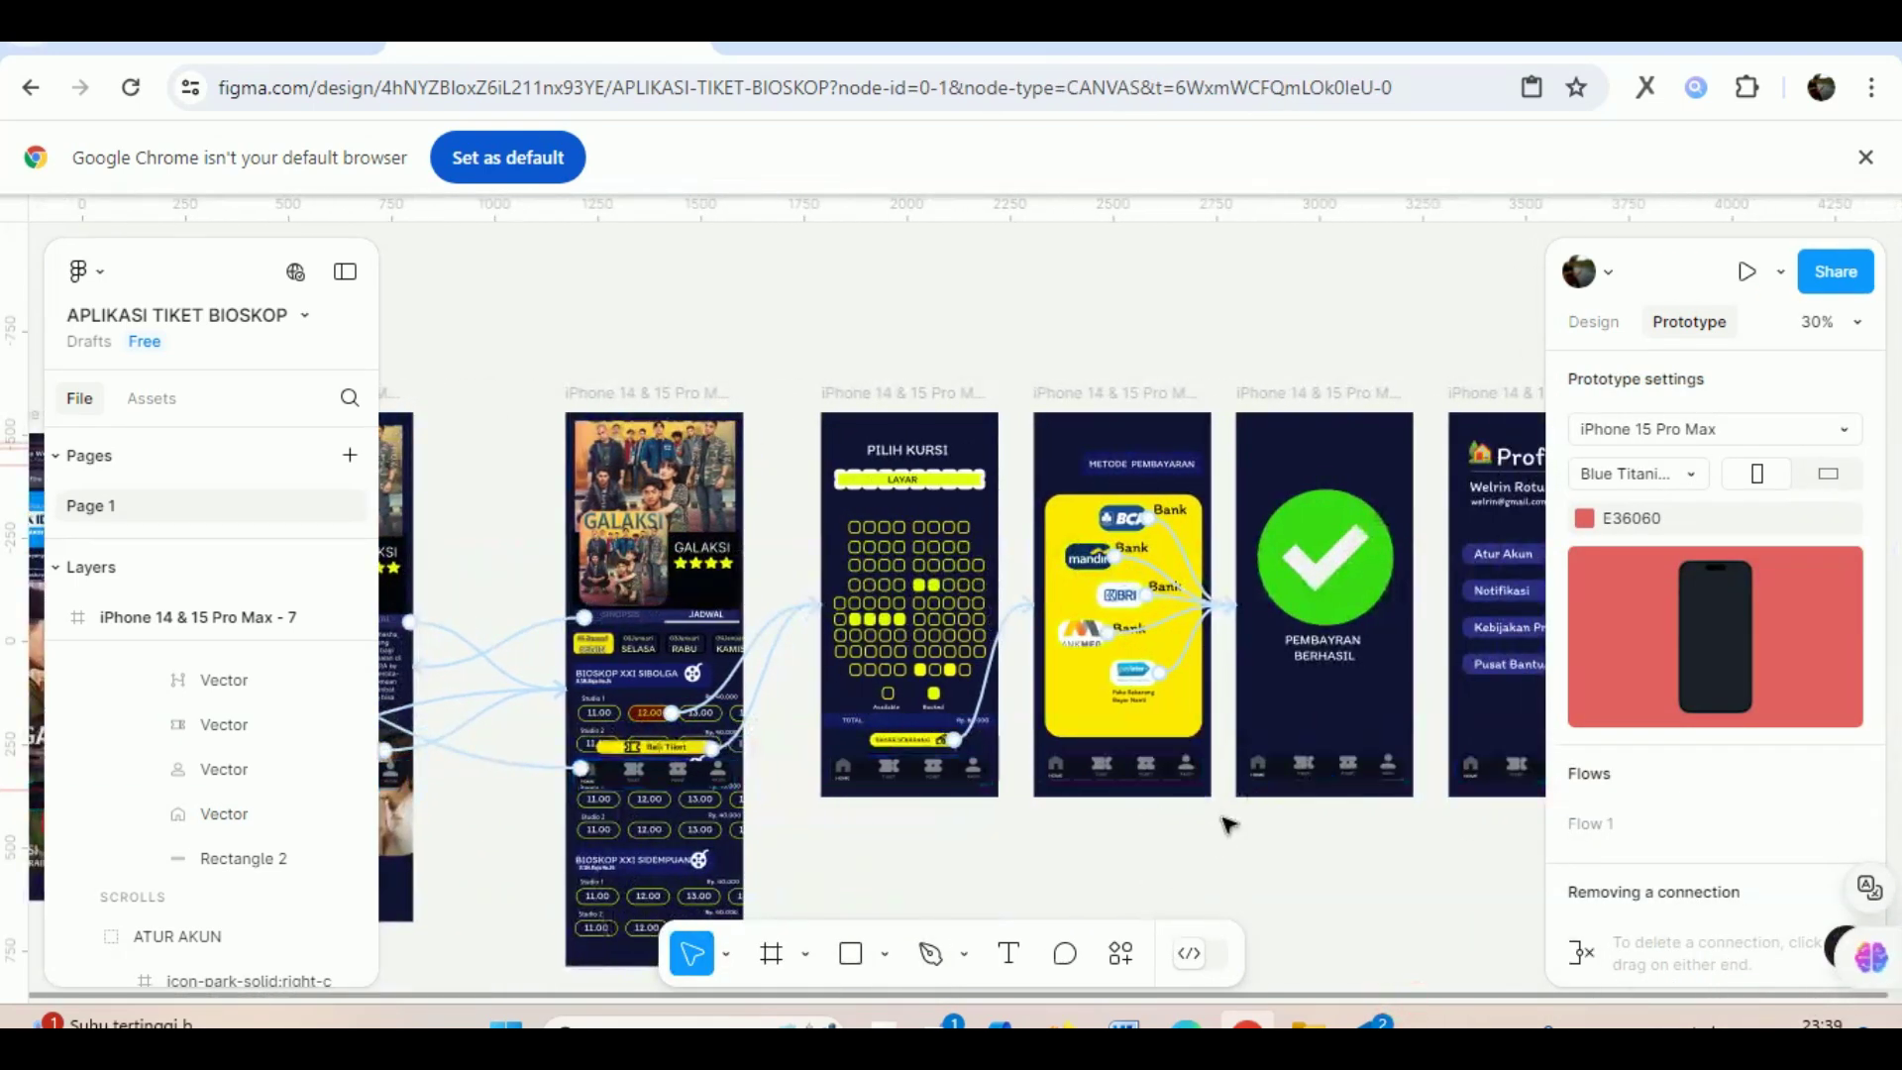
pyautogui.scroll(3, 1228, 824)
pyautogui.scroll(3, 1228, 822)
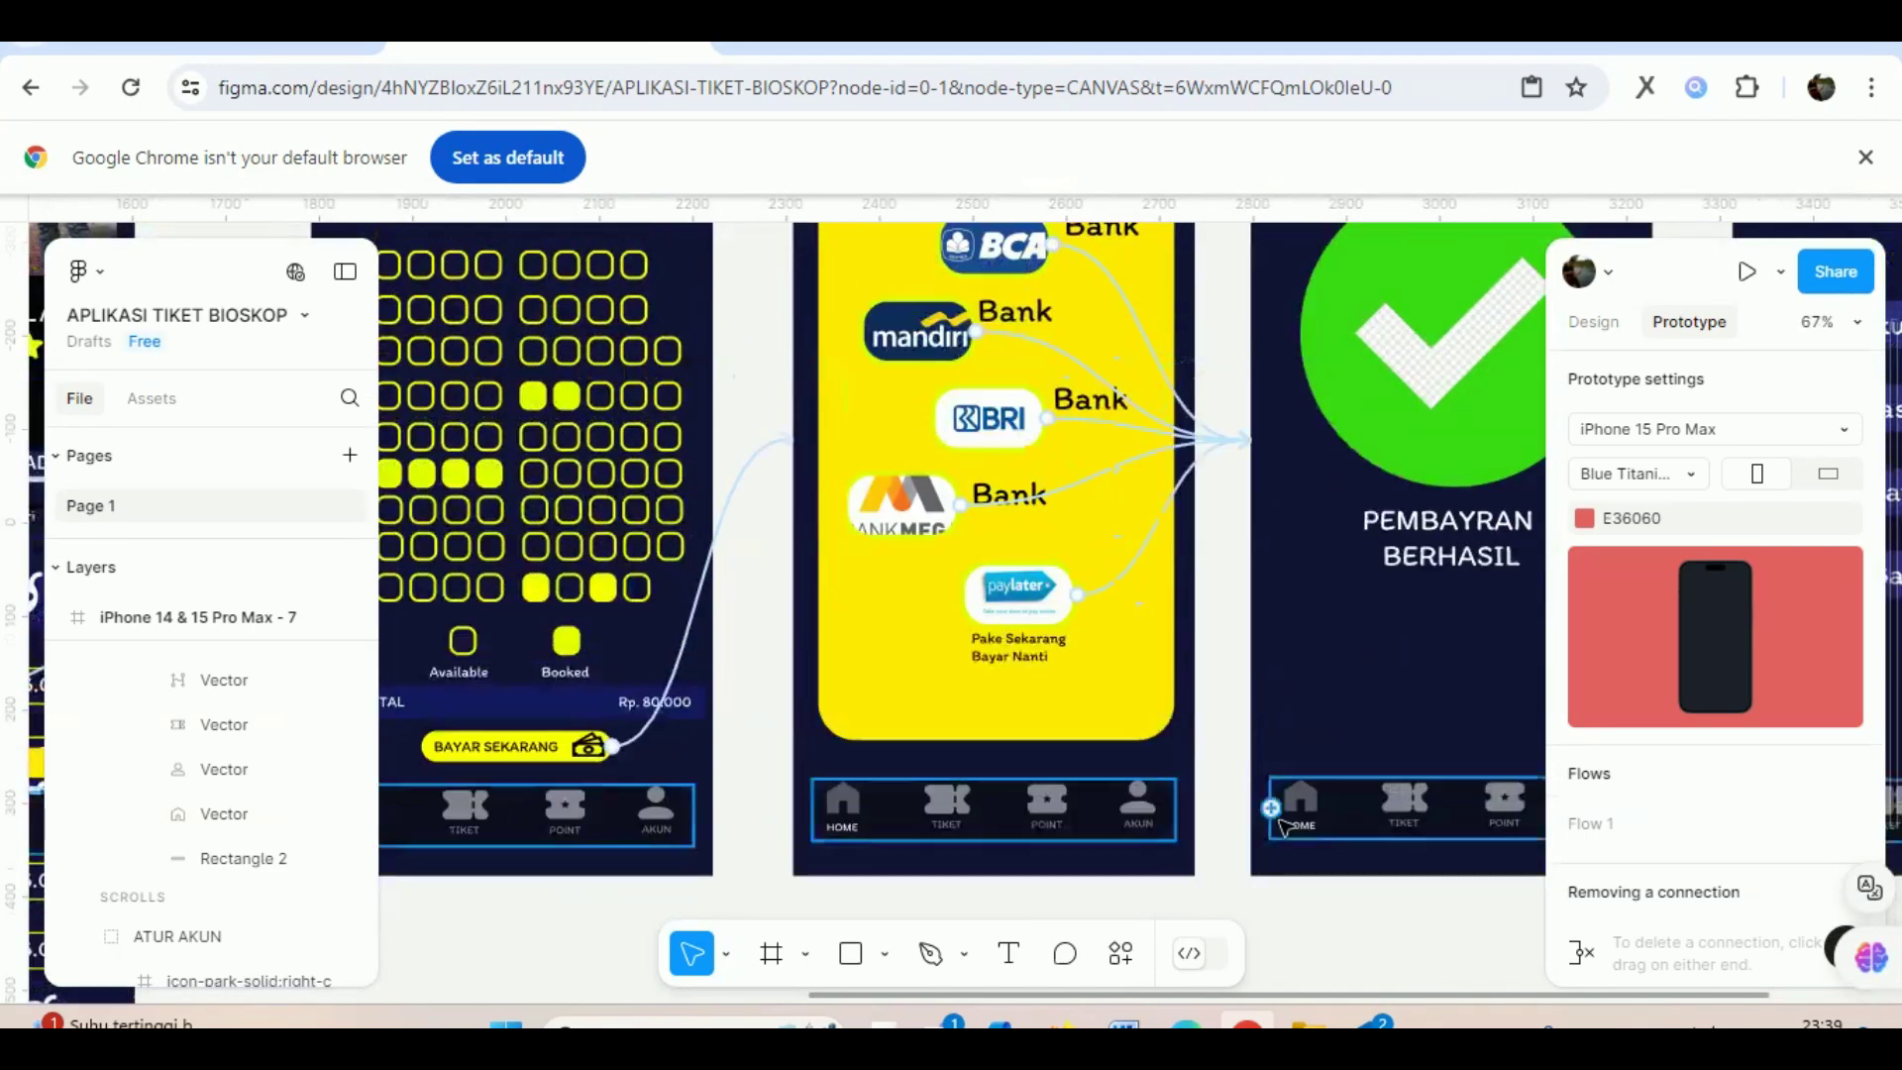
pyautogui.scroll(3, 1283, 825)
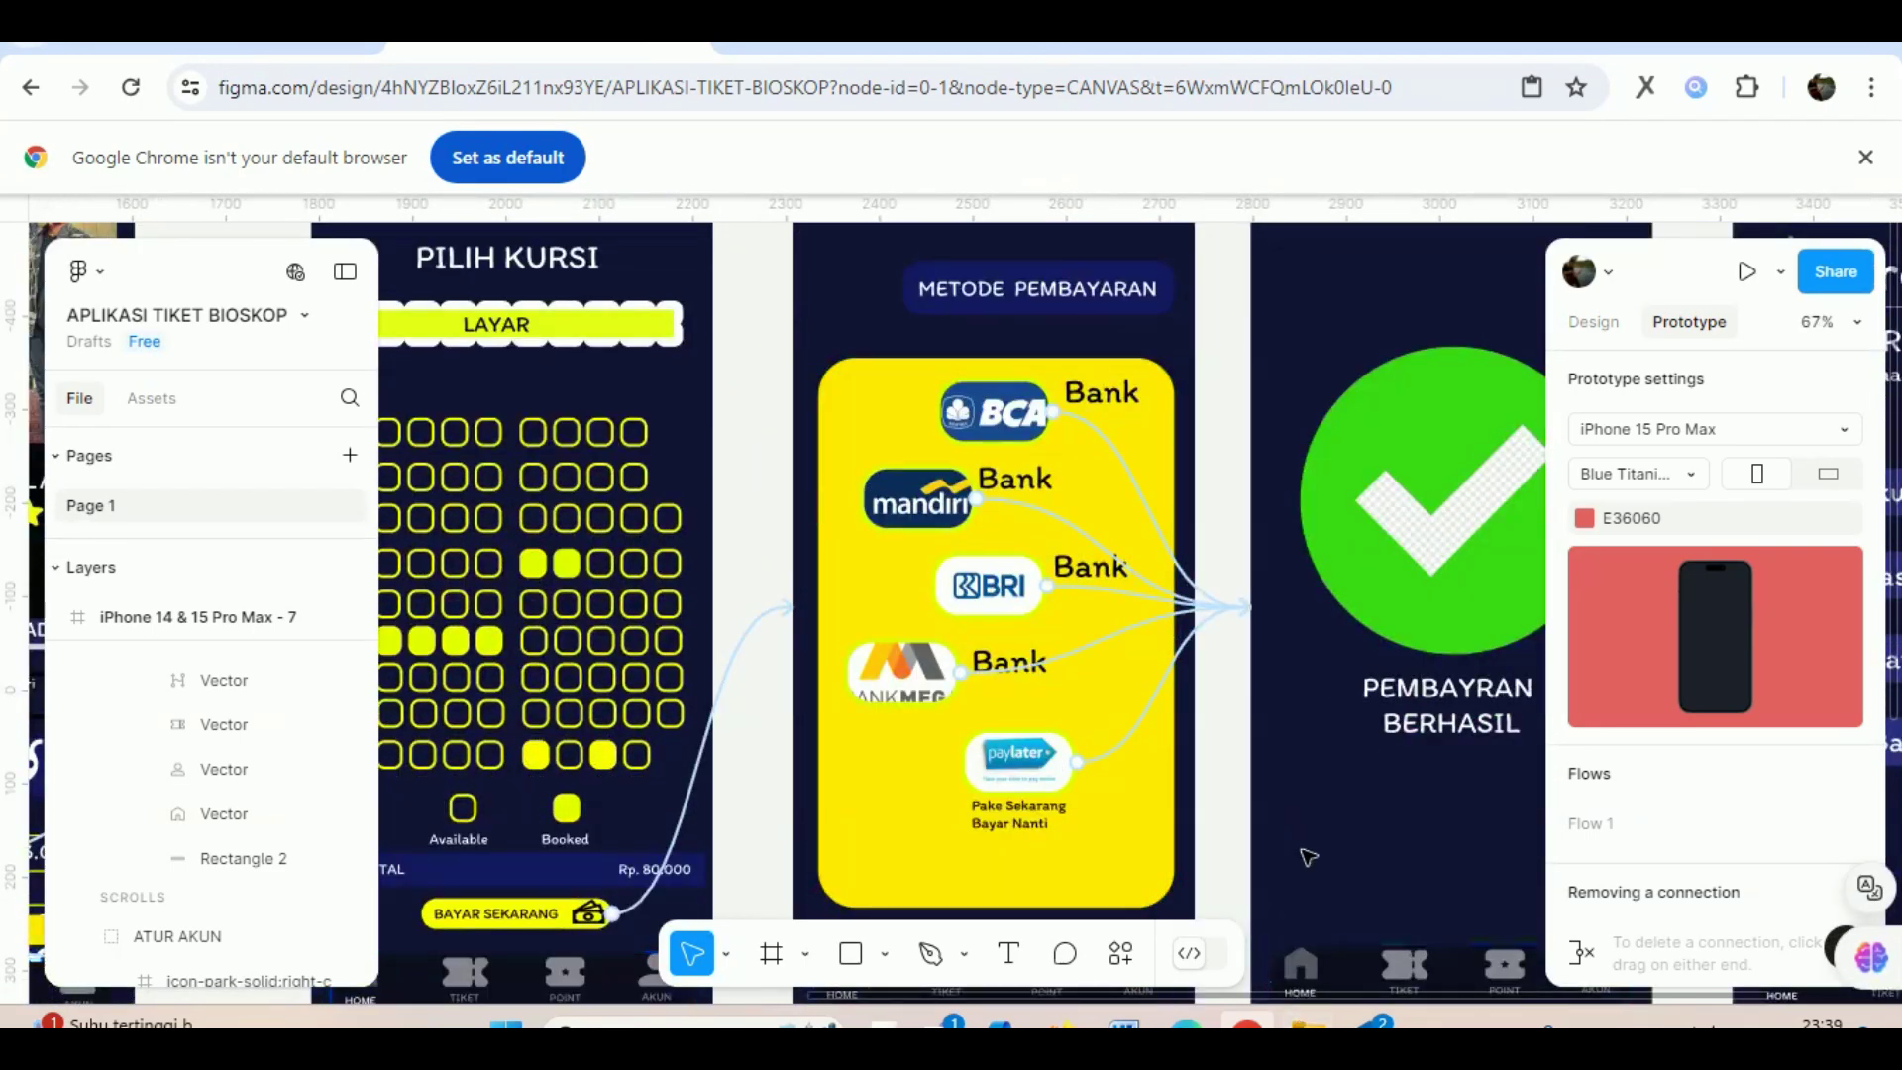
pyautogui.scroll(-5, 1298, 911)
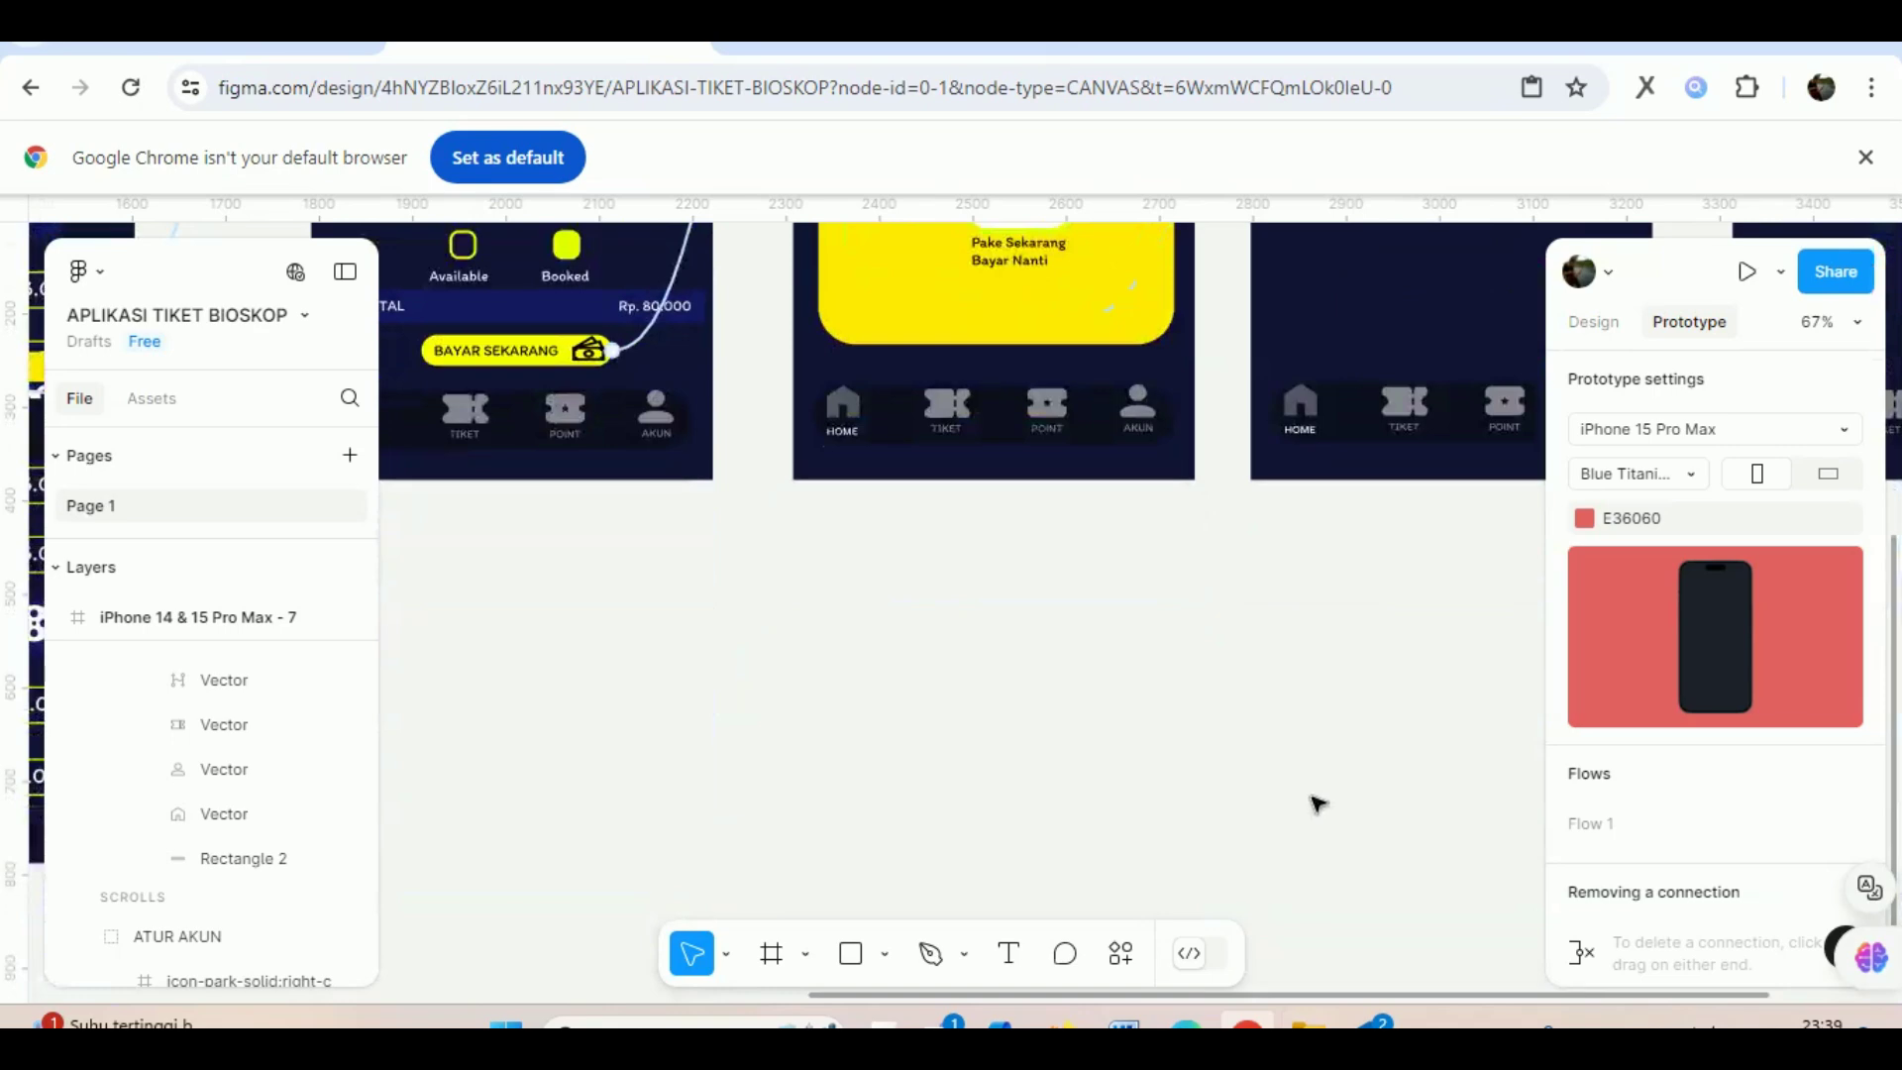
pyautogui.scroll(5, 1318, 802)
# Preview the prototype, testing links between Home, the GALAKSI schedule and seat selection.
pyautogui.click(1746, 271)
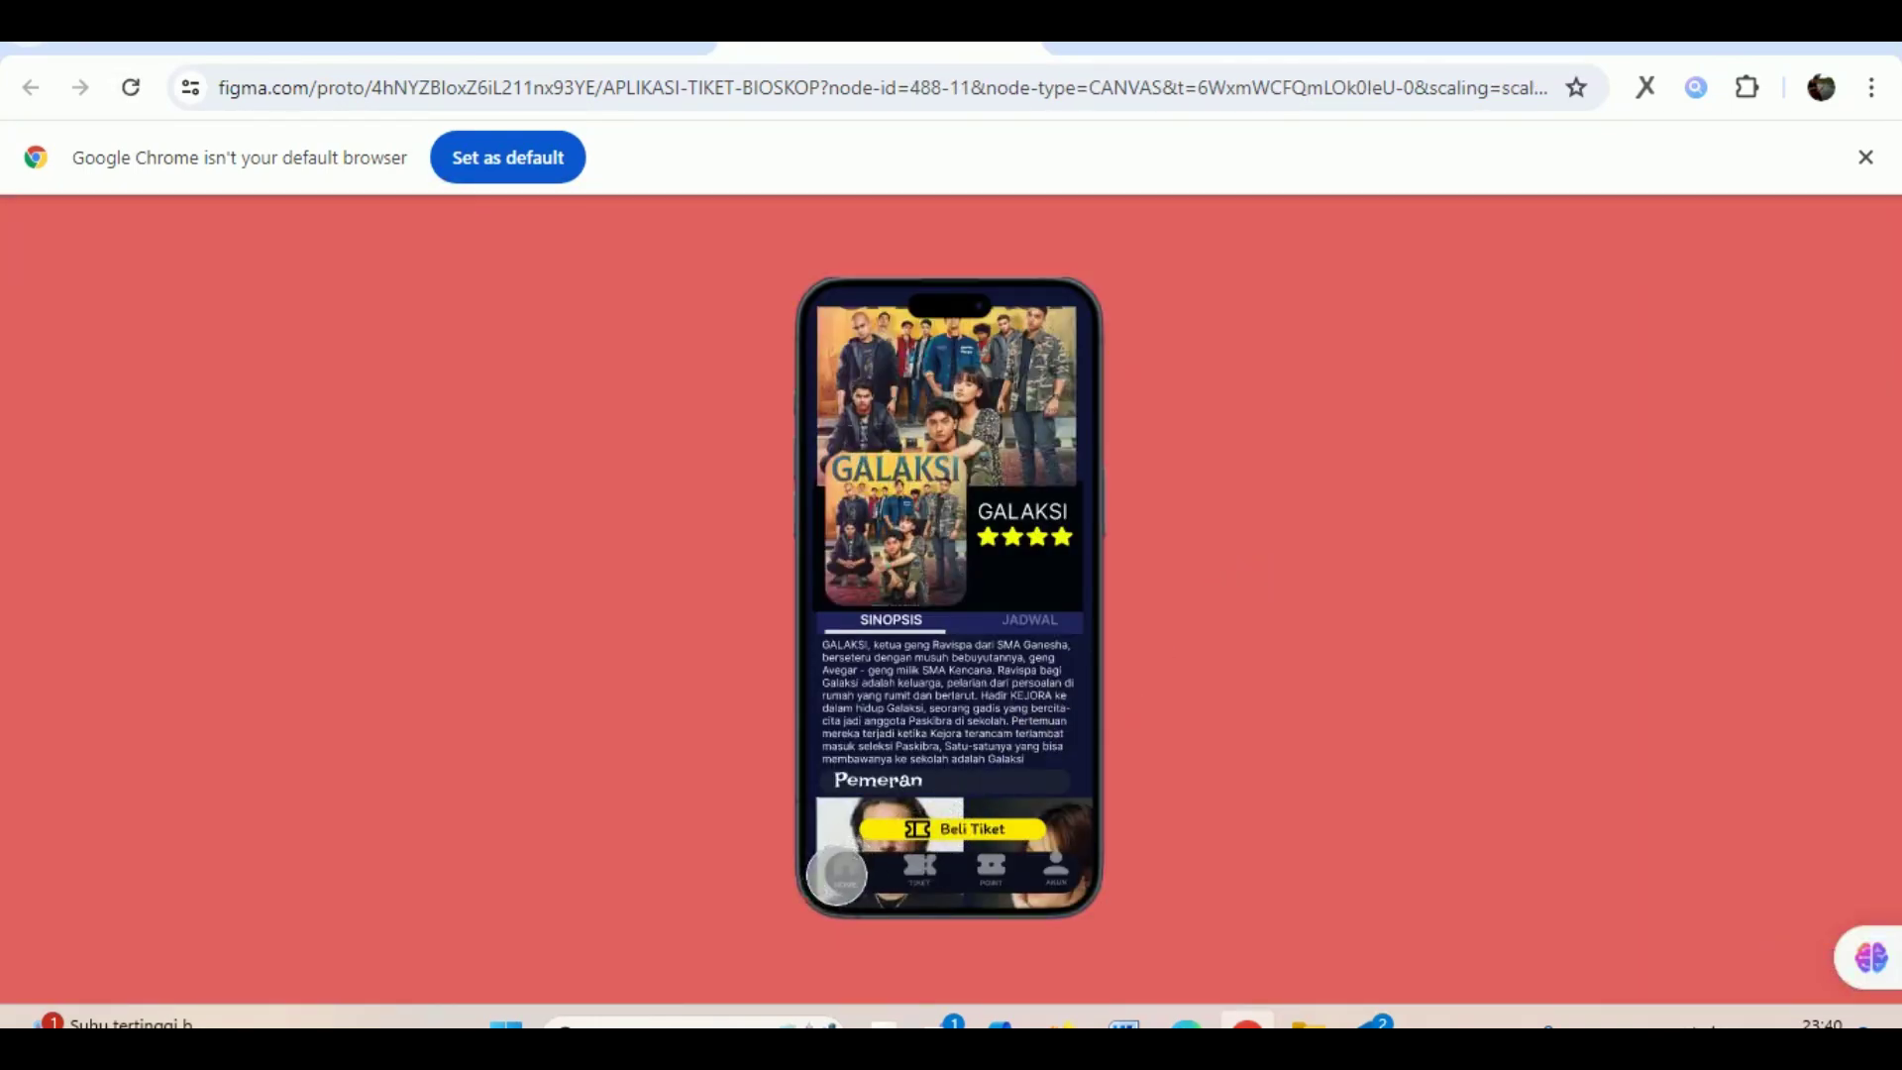
pyautogui.click(841, 871)
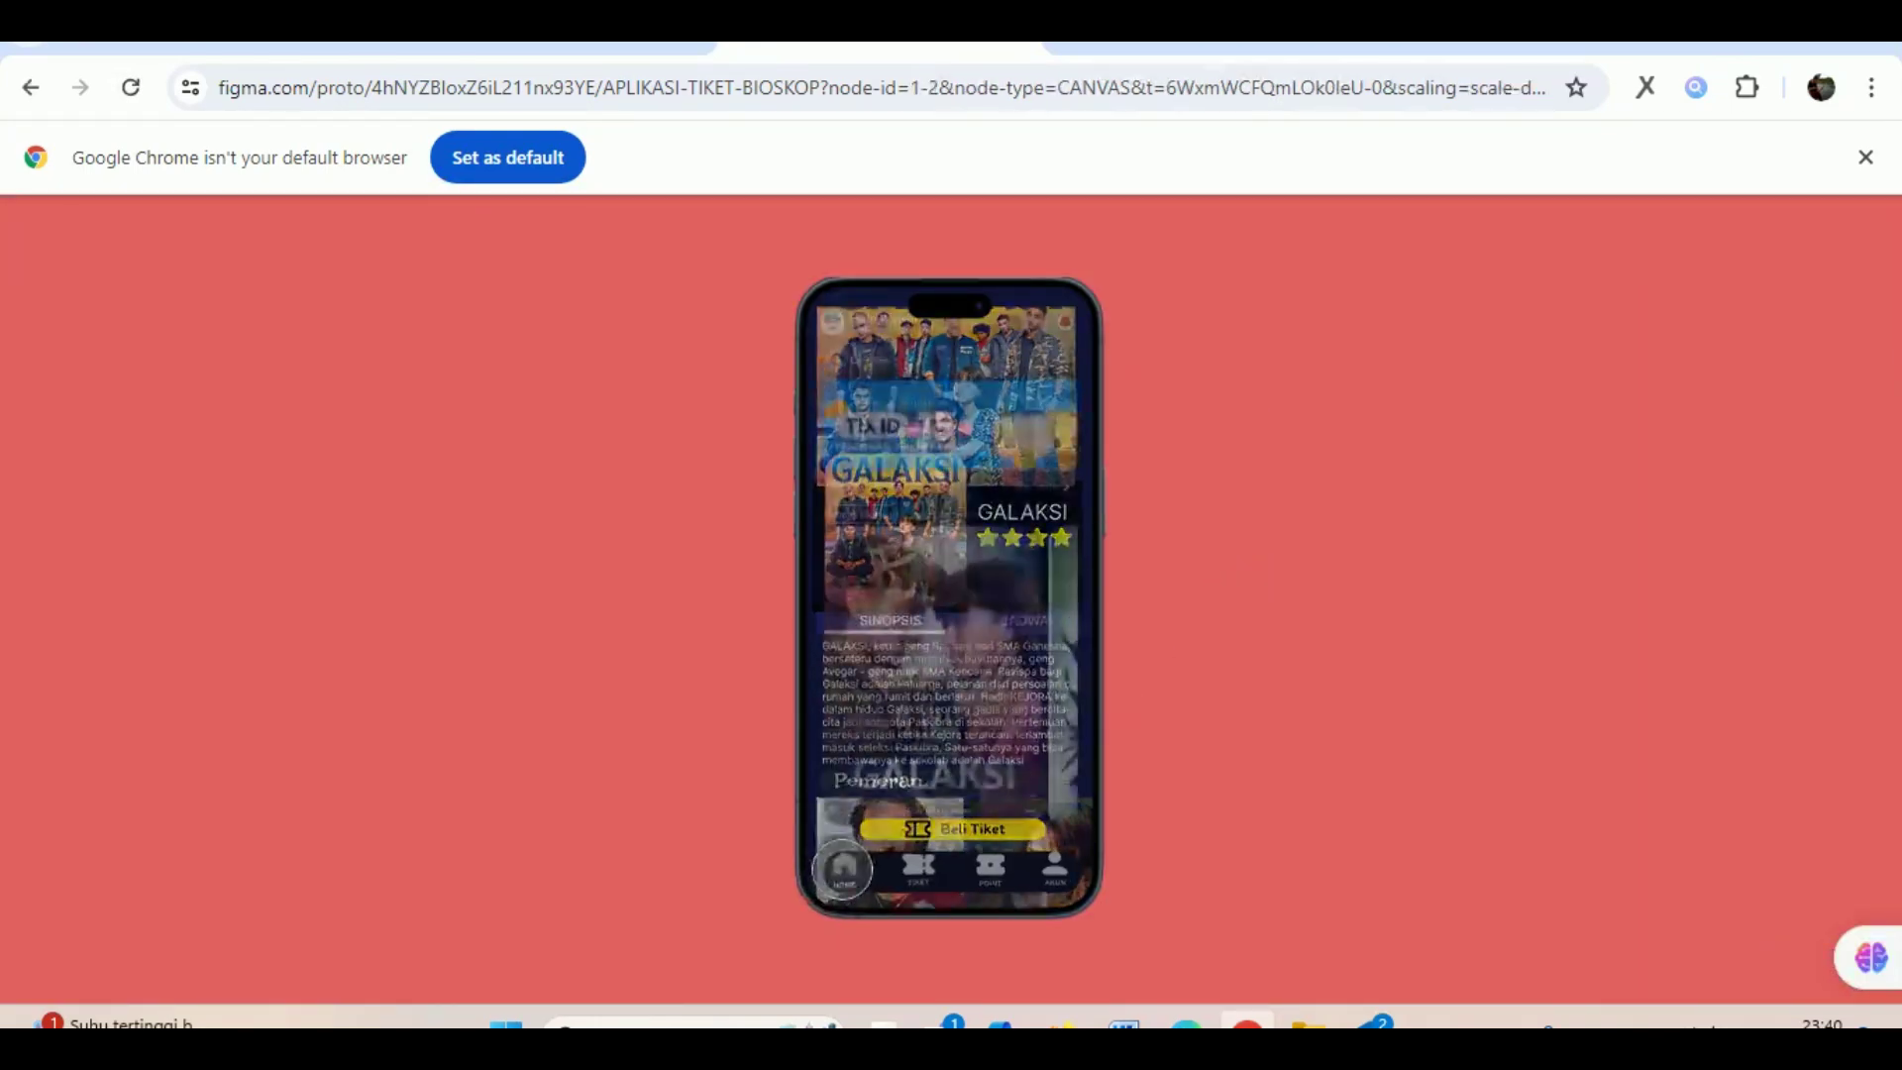
pyautogui.click(916, 864)
pyautogui.click(843, 866)
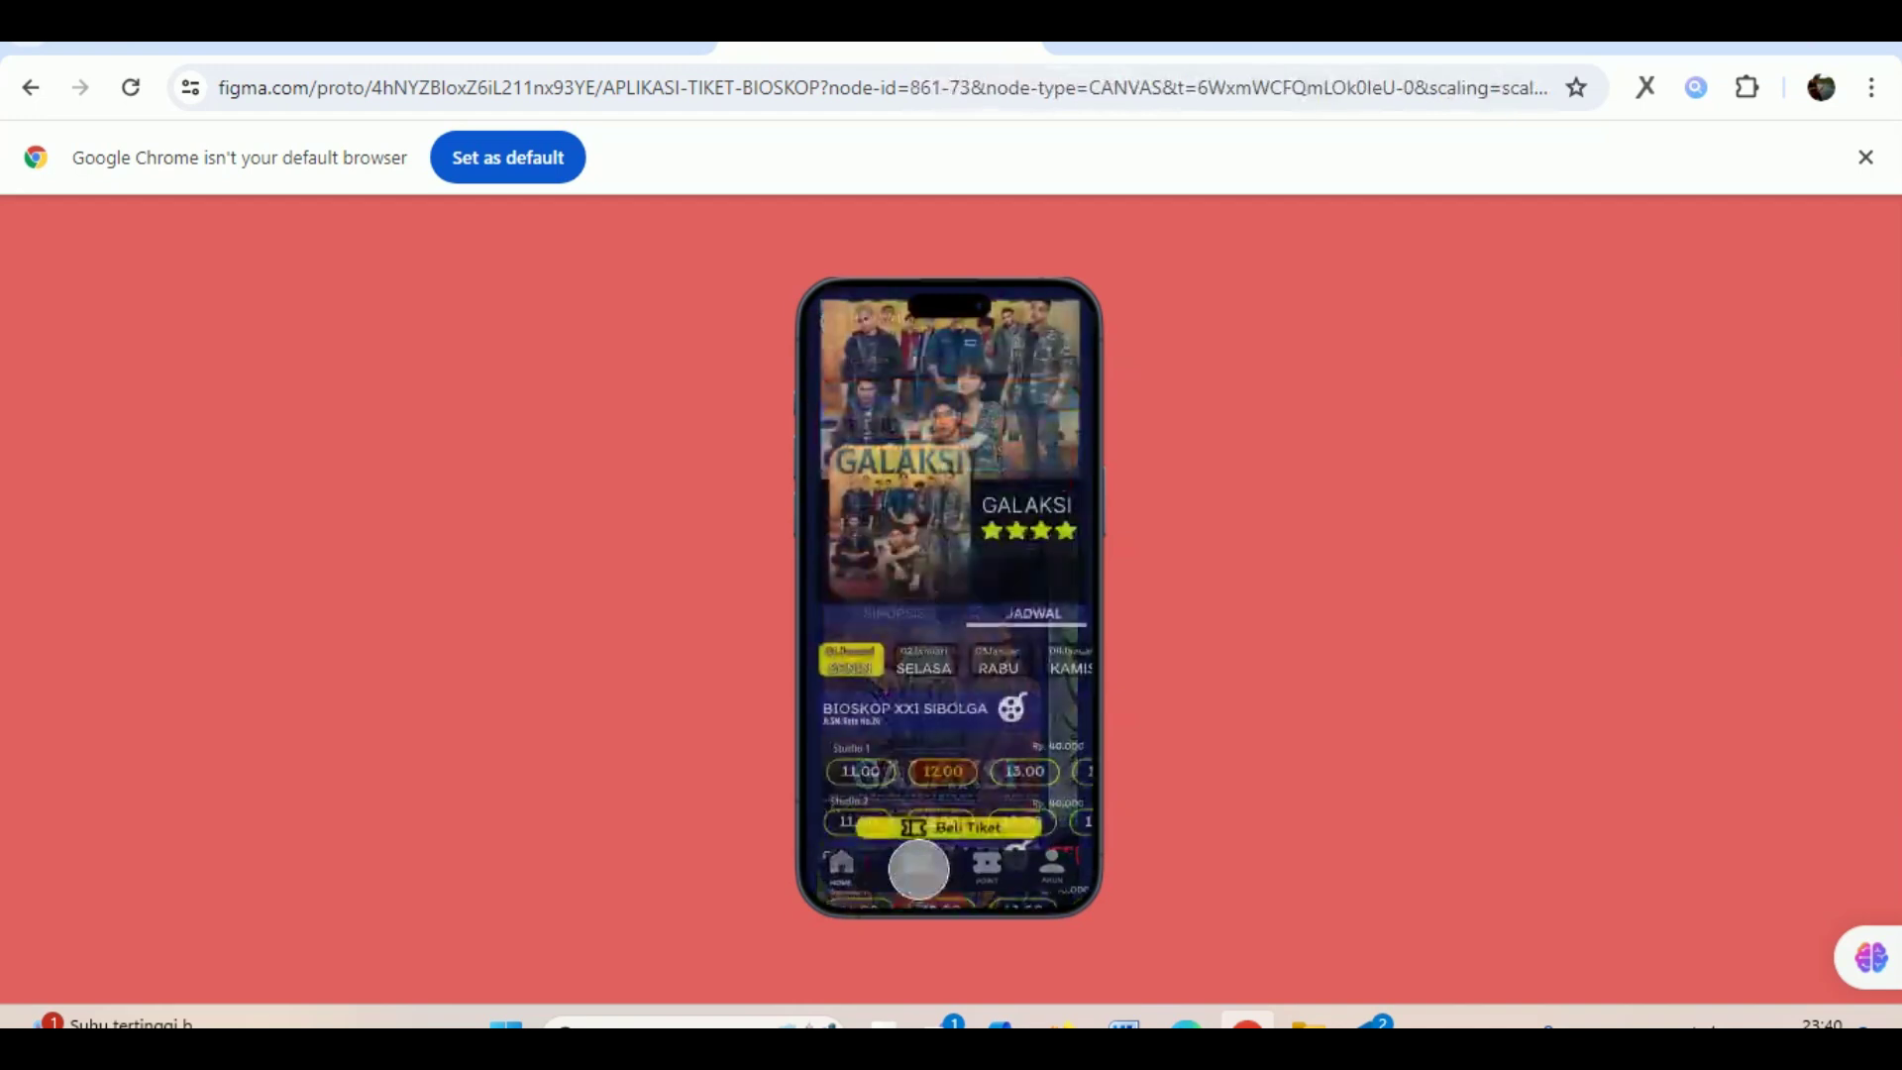
pyautogui.click(917, 866)
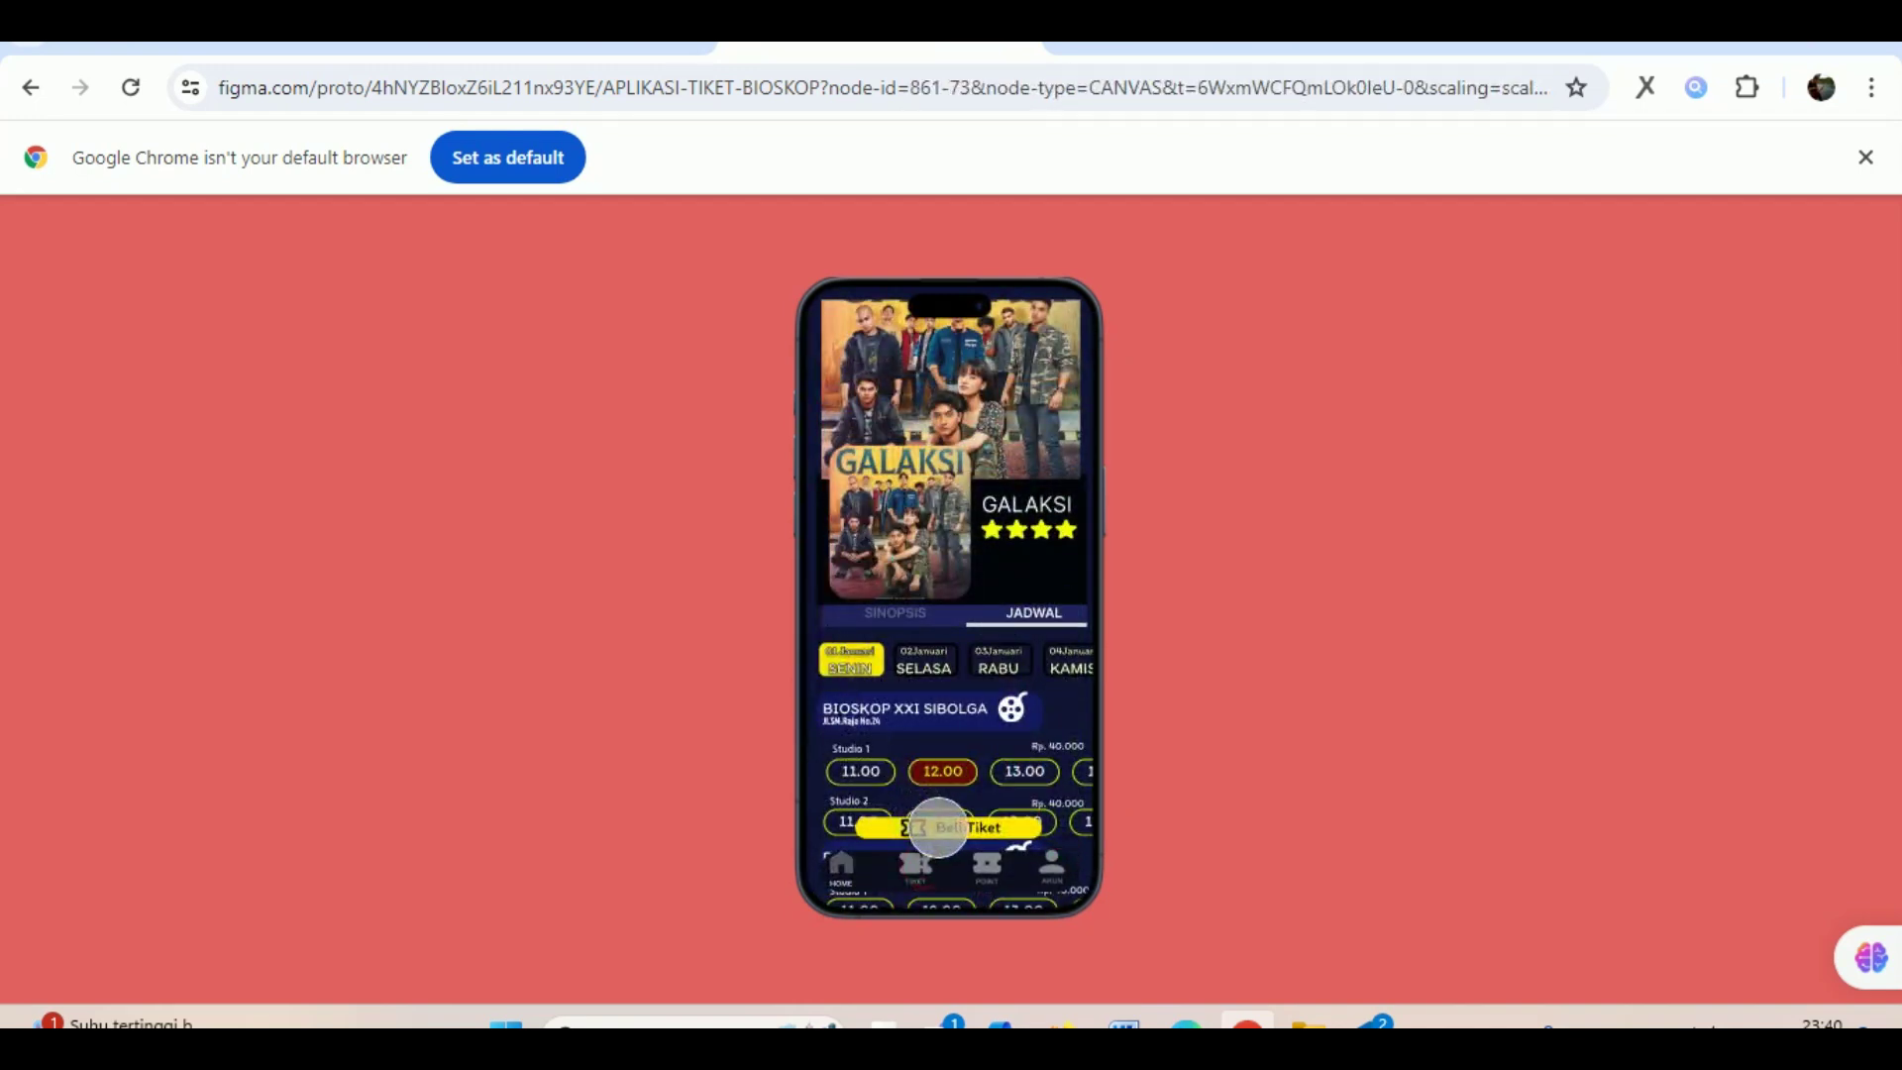
pyautogui.click(937, 827)
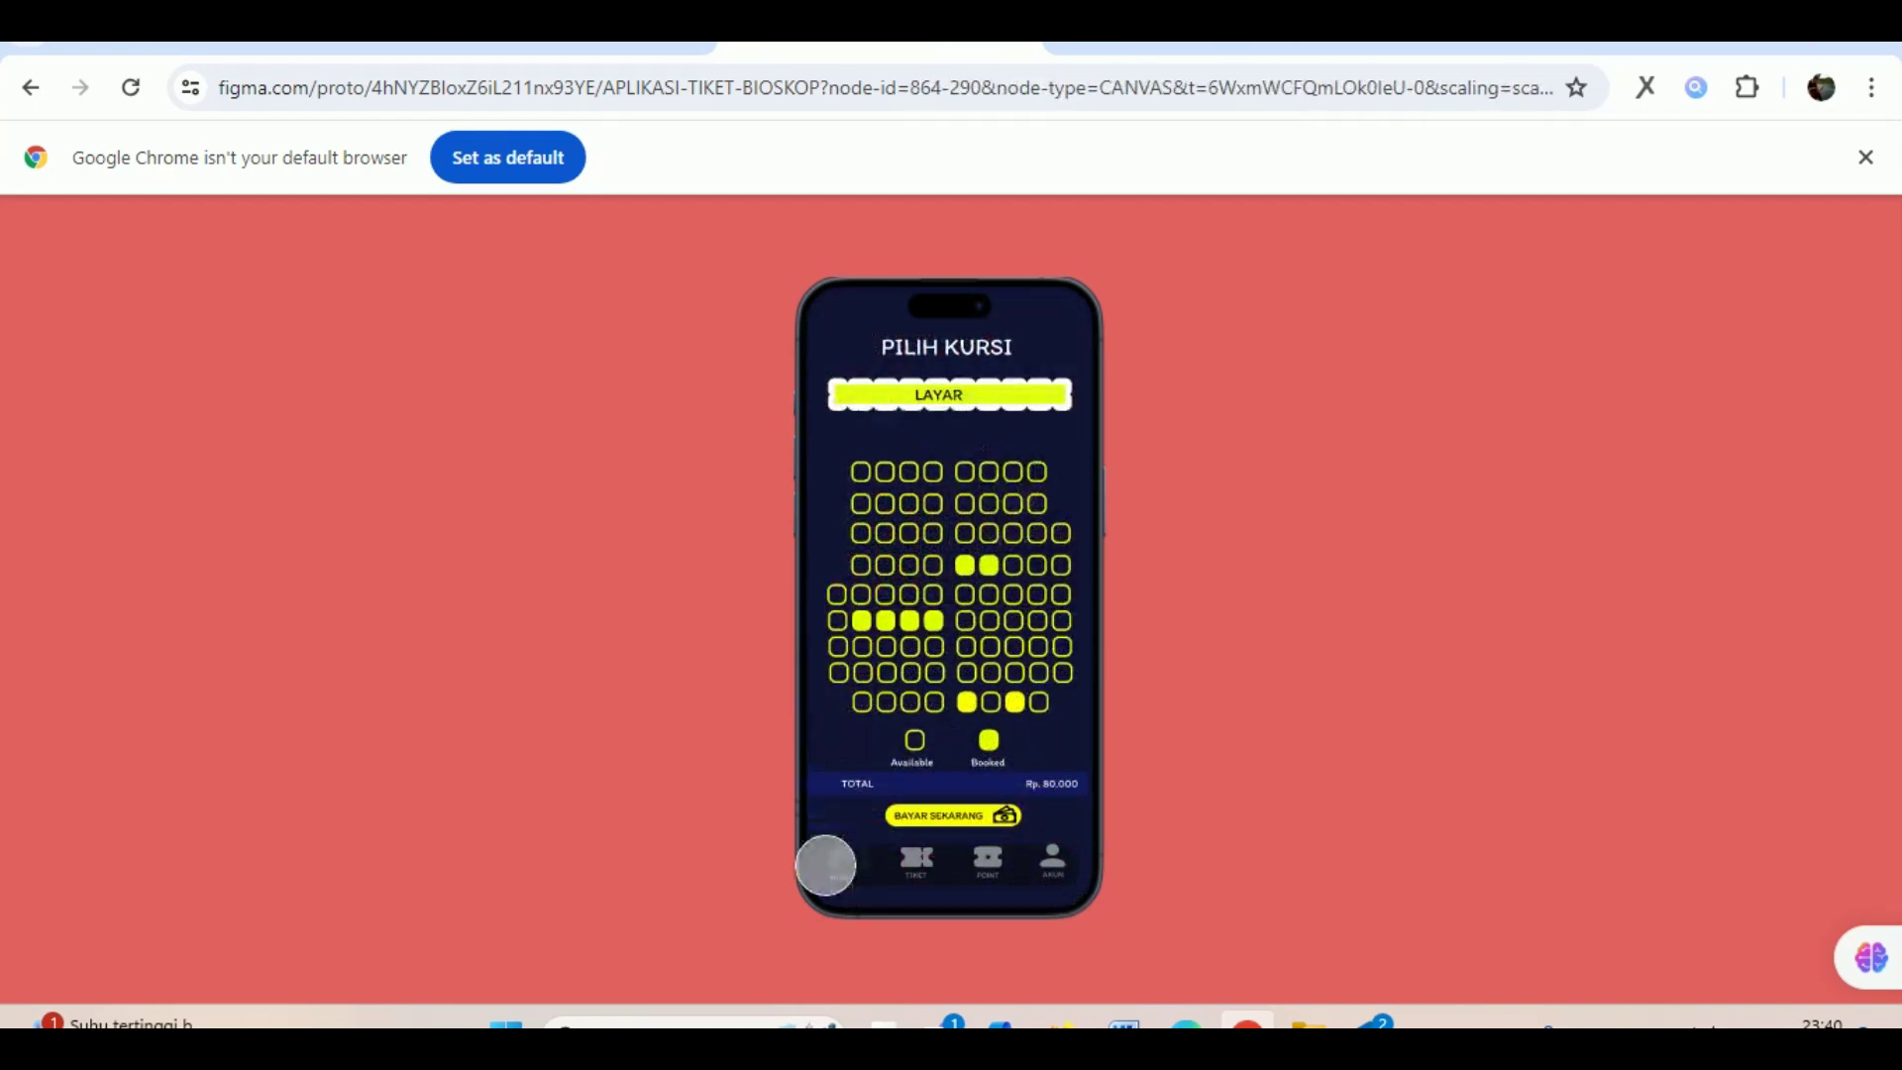
pyautogui.click(840, 864)
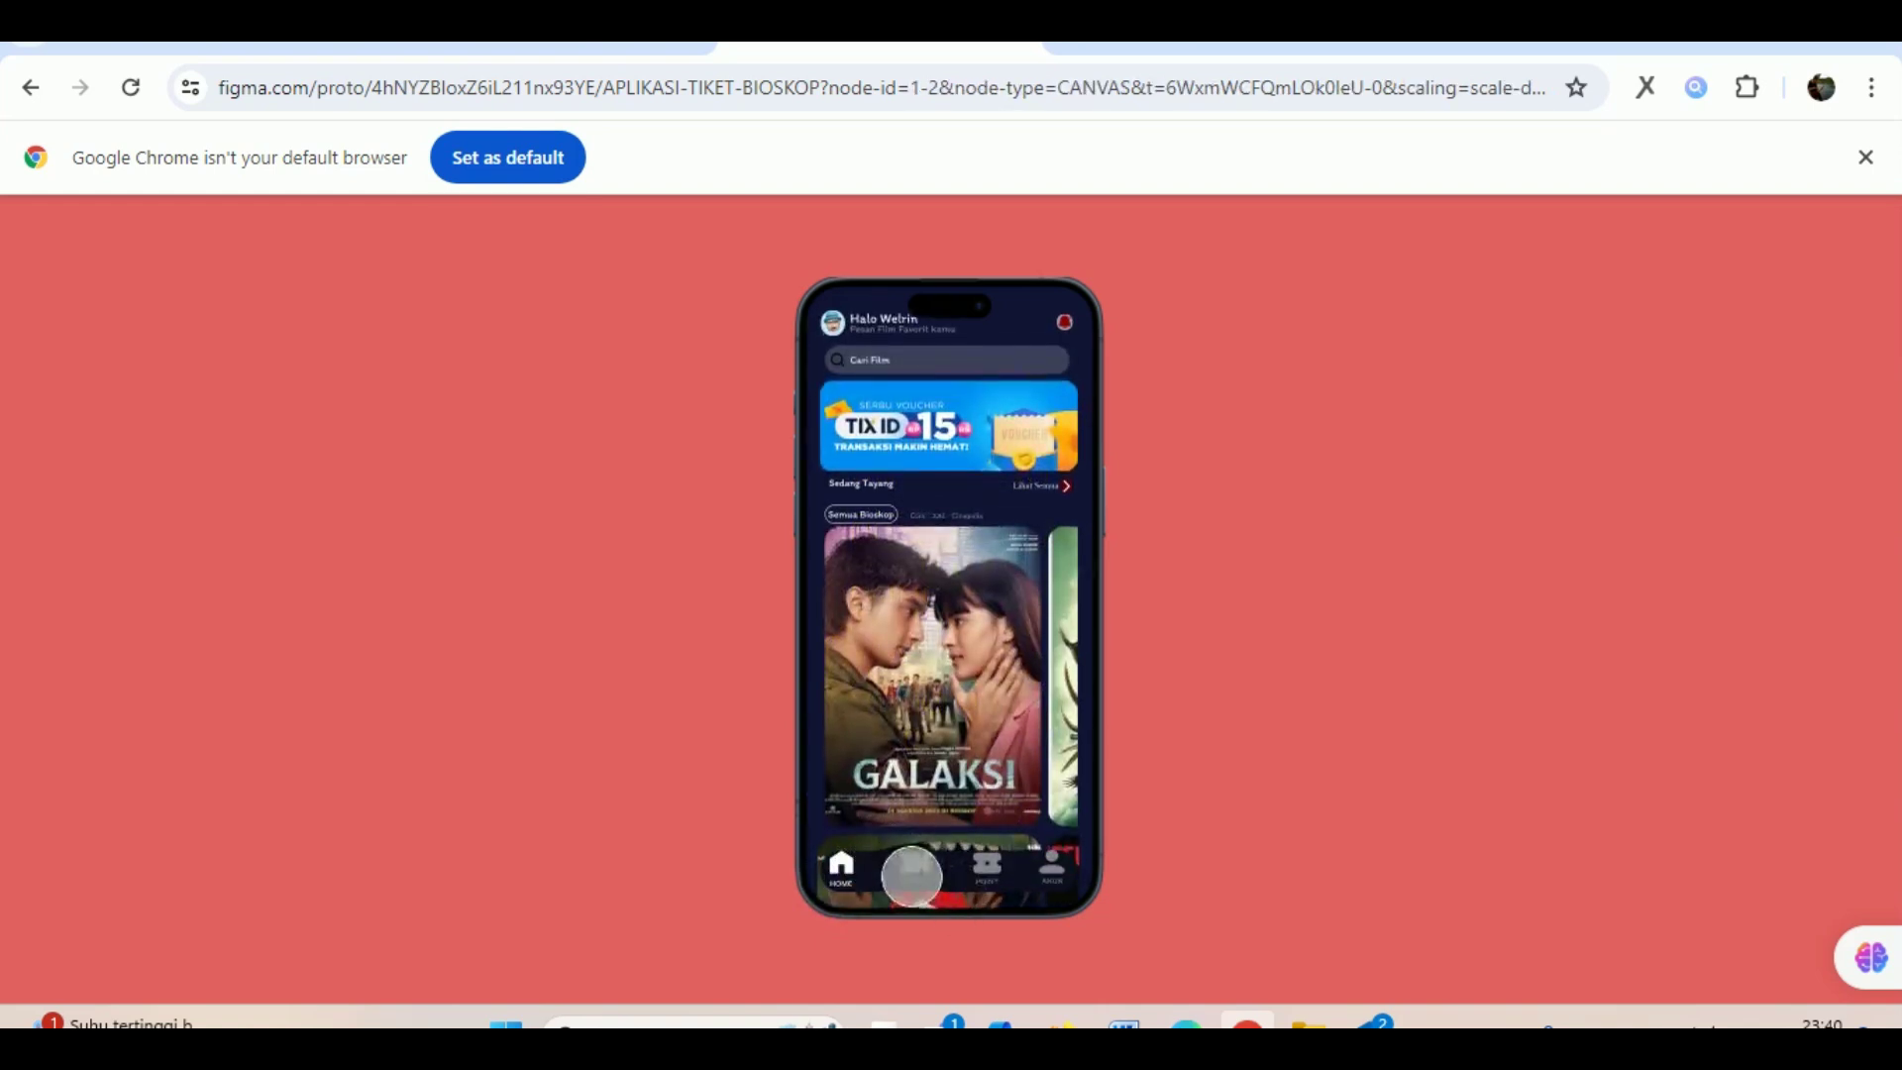
# Click from GALAKSI detail through seats and payment to the success screen via paylater.
pyautogui.scroll(-3, 911, 876)
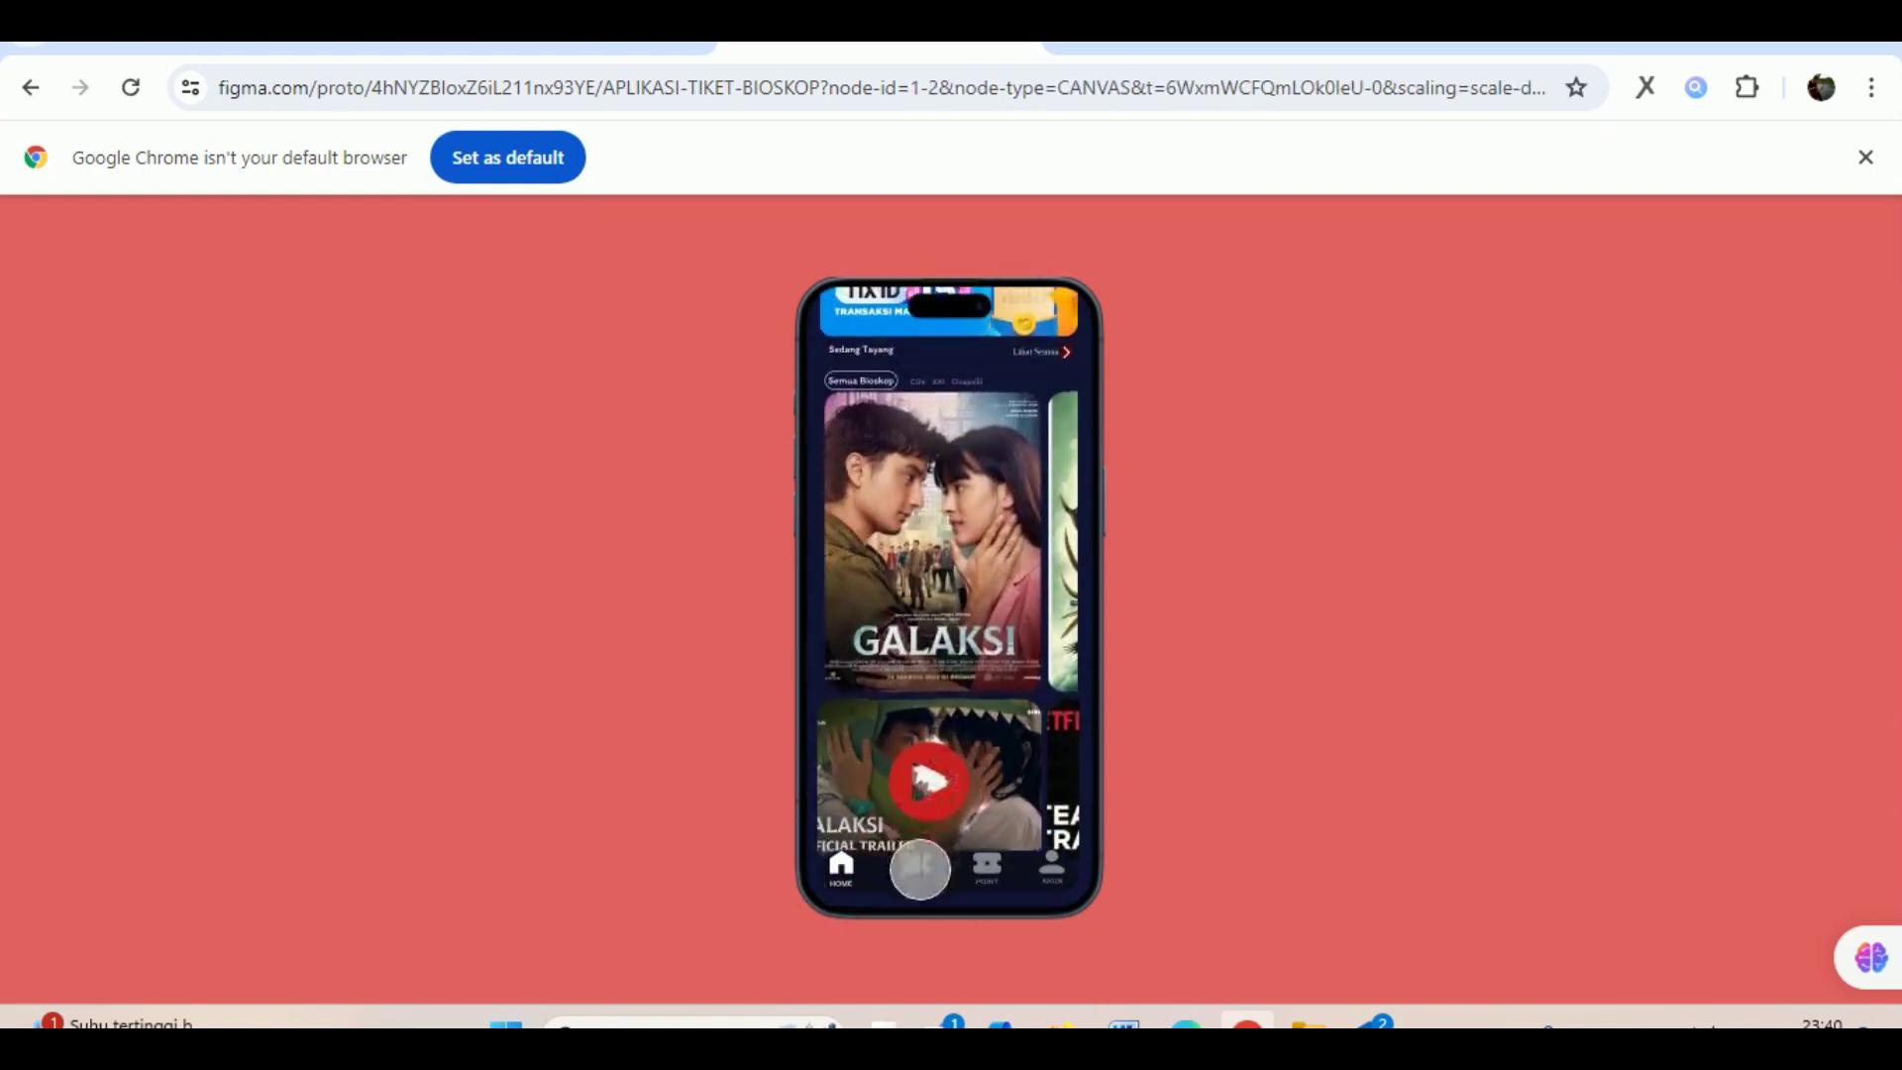
pyautogui.click(919, 869)
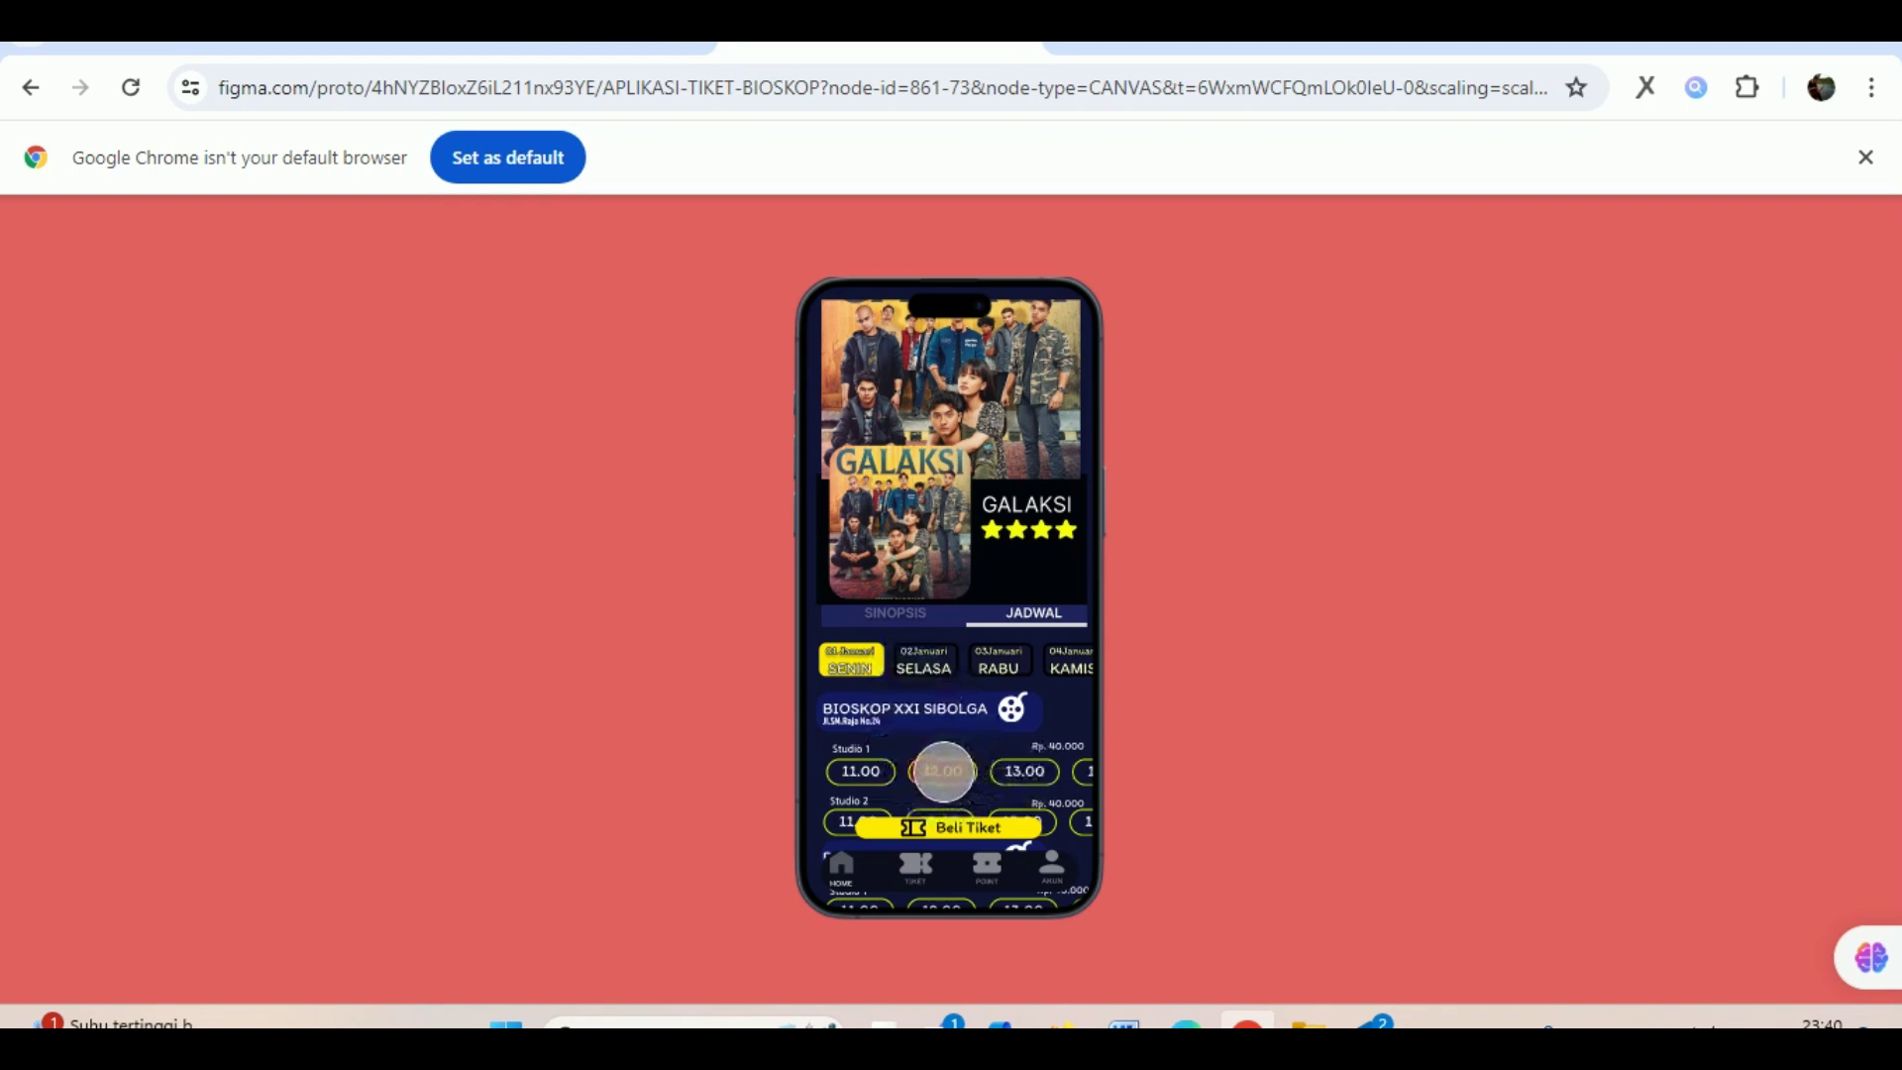
pyautogui.click(943, 770)
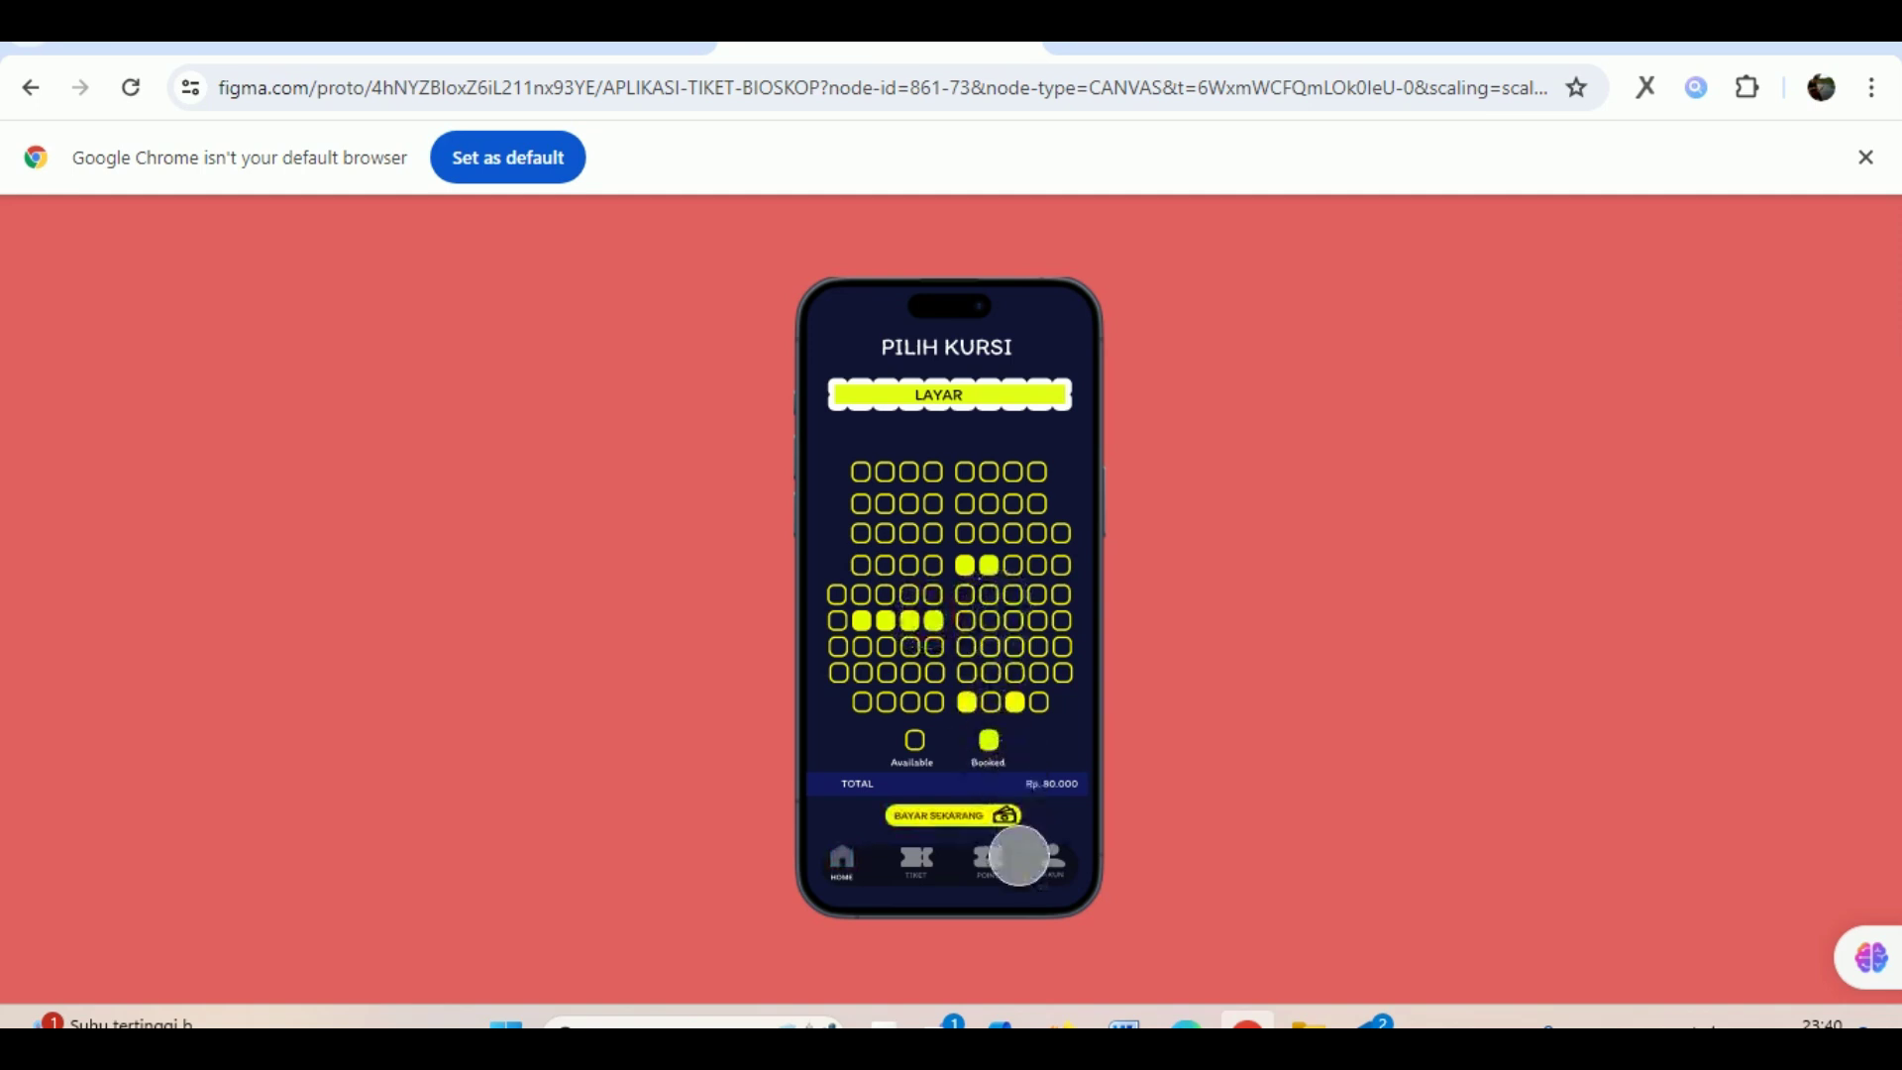
pyautogui.click(932, 814)
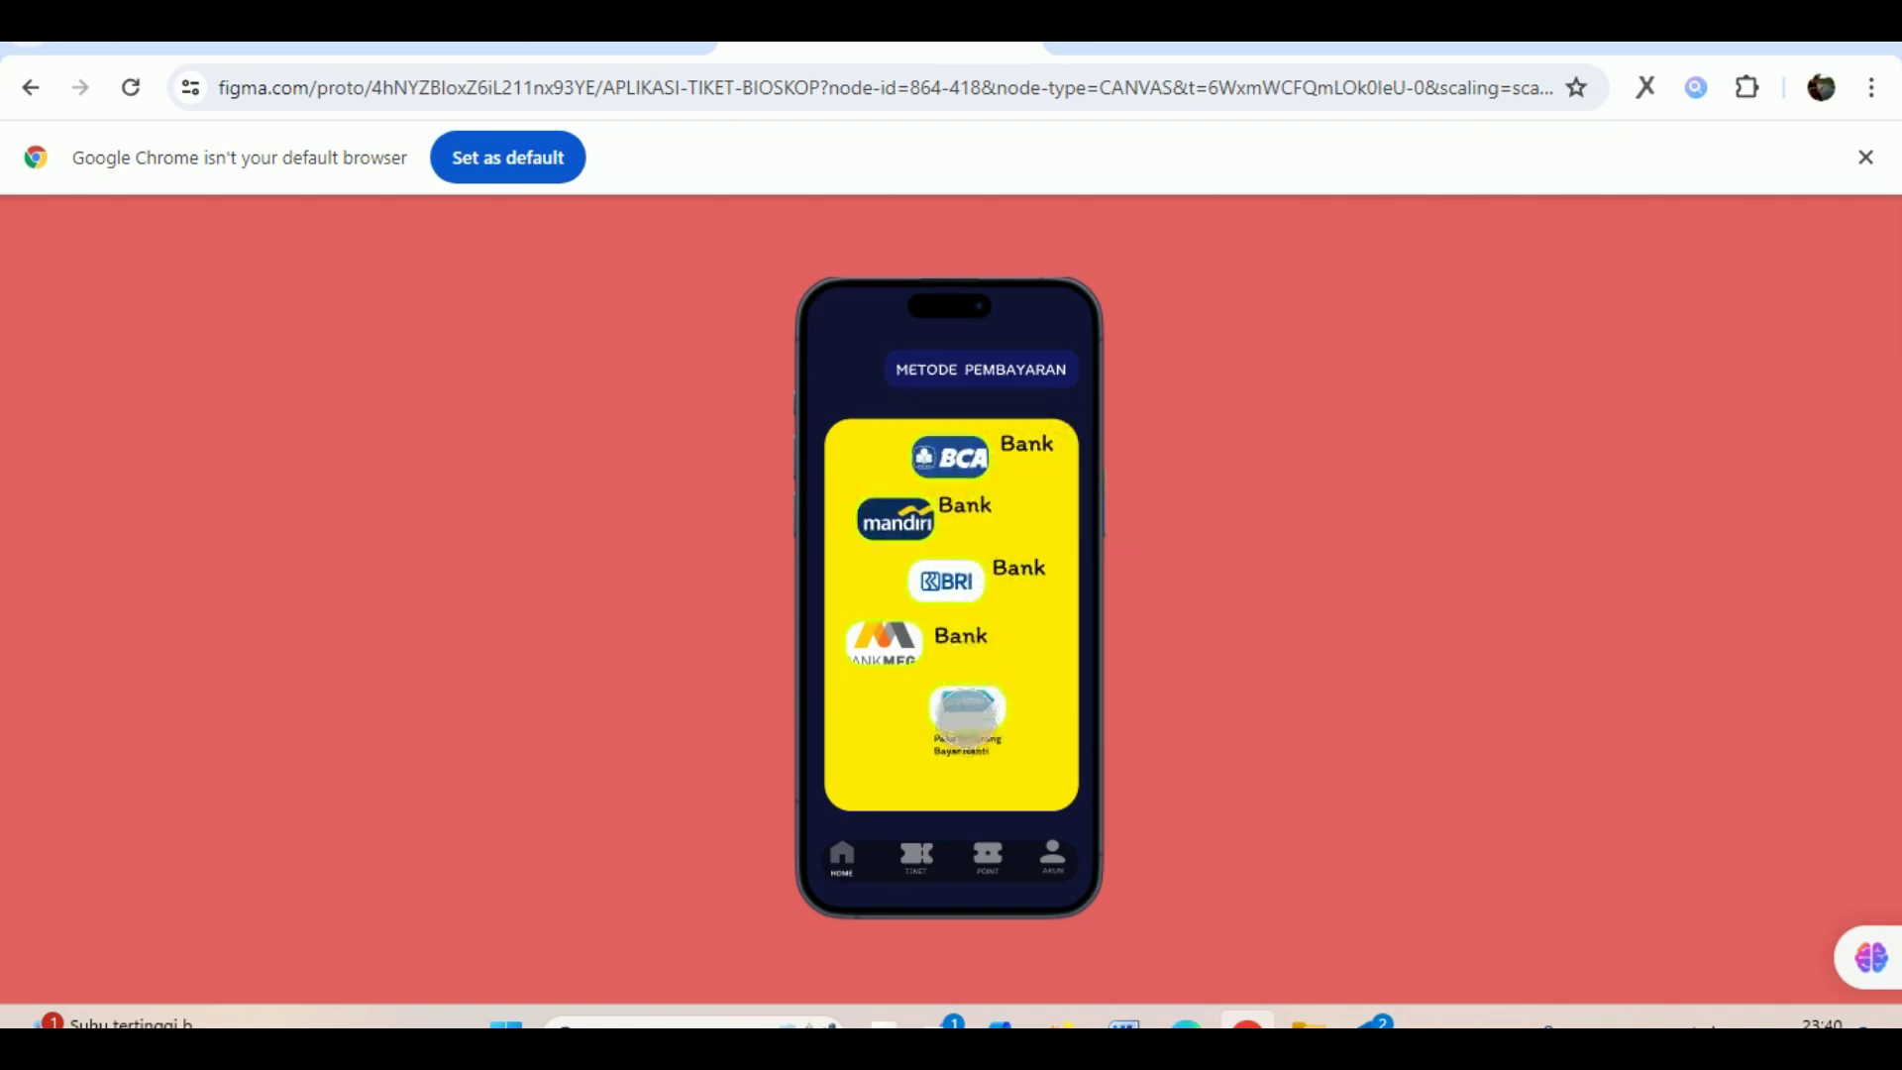
pyautogui.click(956, 708)
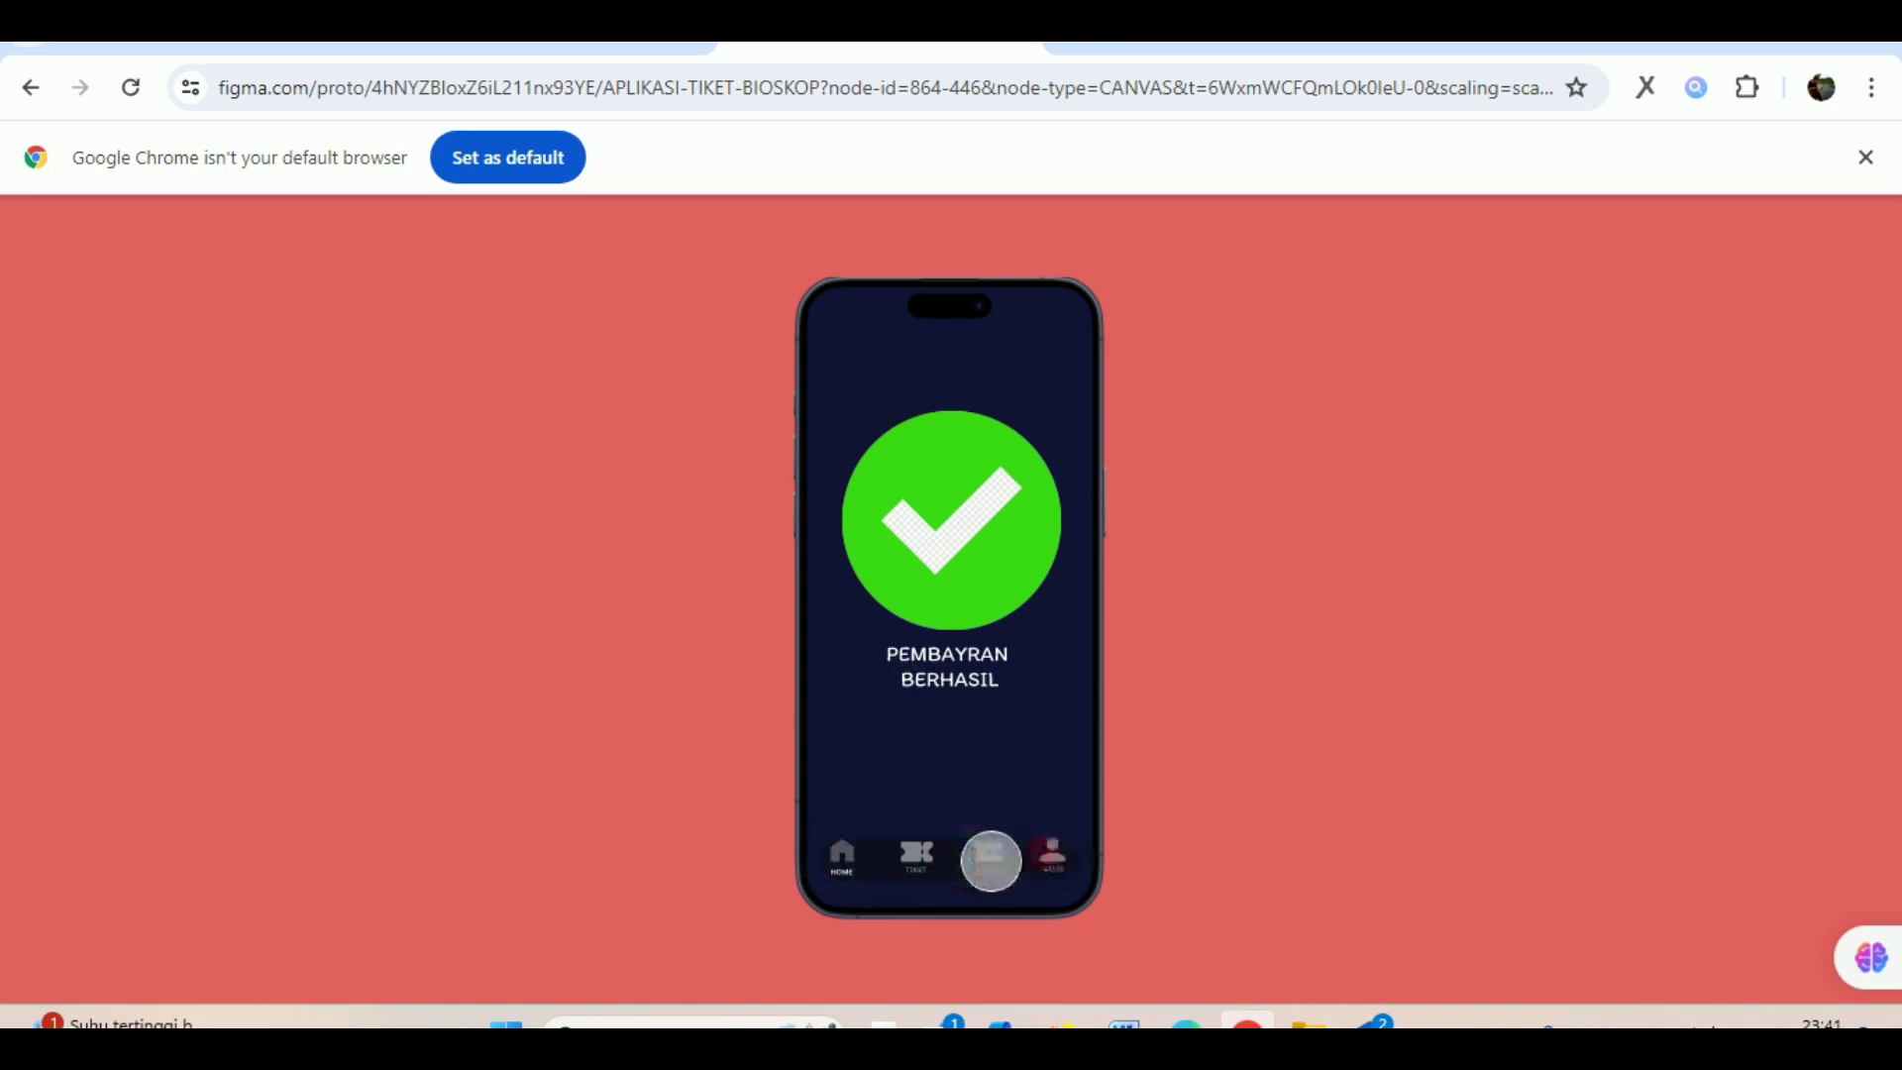
pyautogui.moveTo(950, 594)
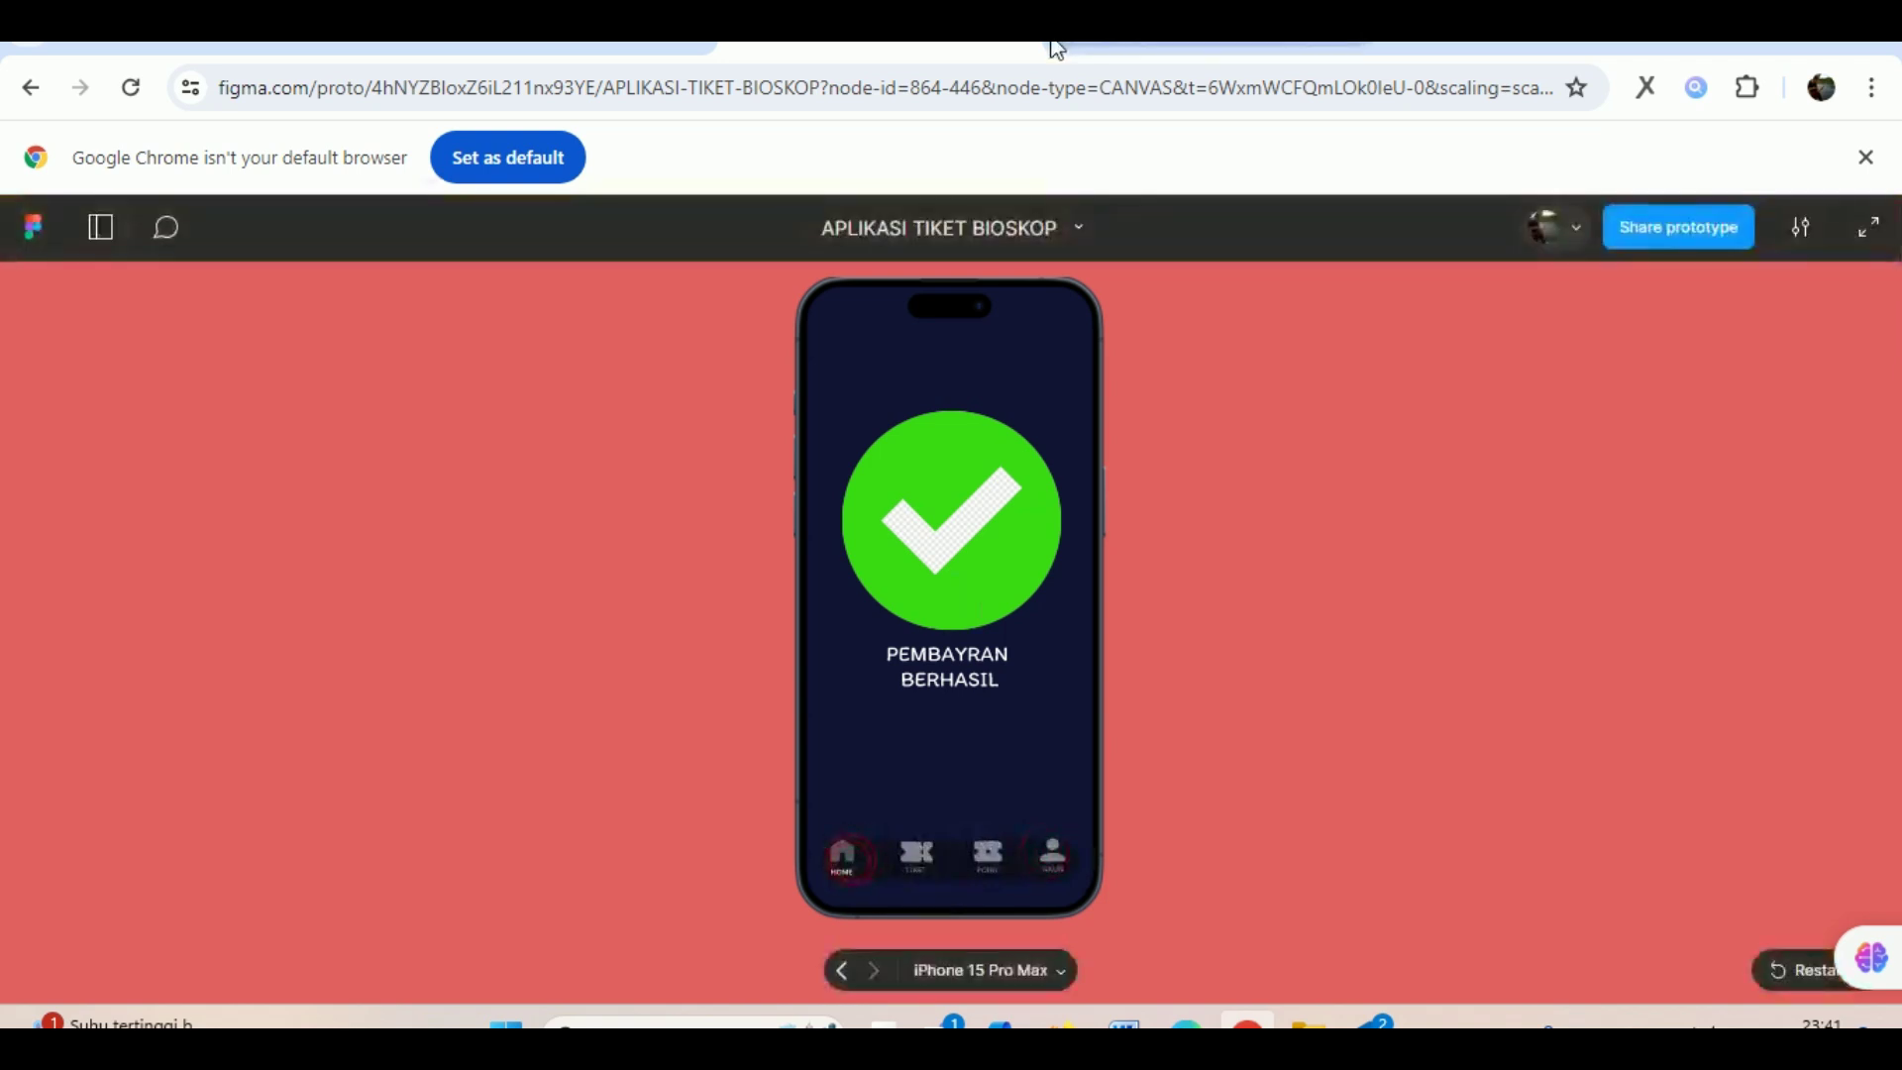
# Select the home icon inside the NAVBAR of the payment-success screen.
pyautogui.click(1030, 46)
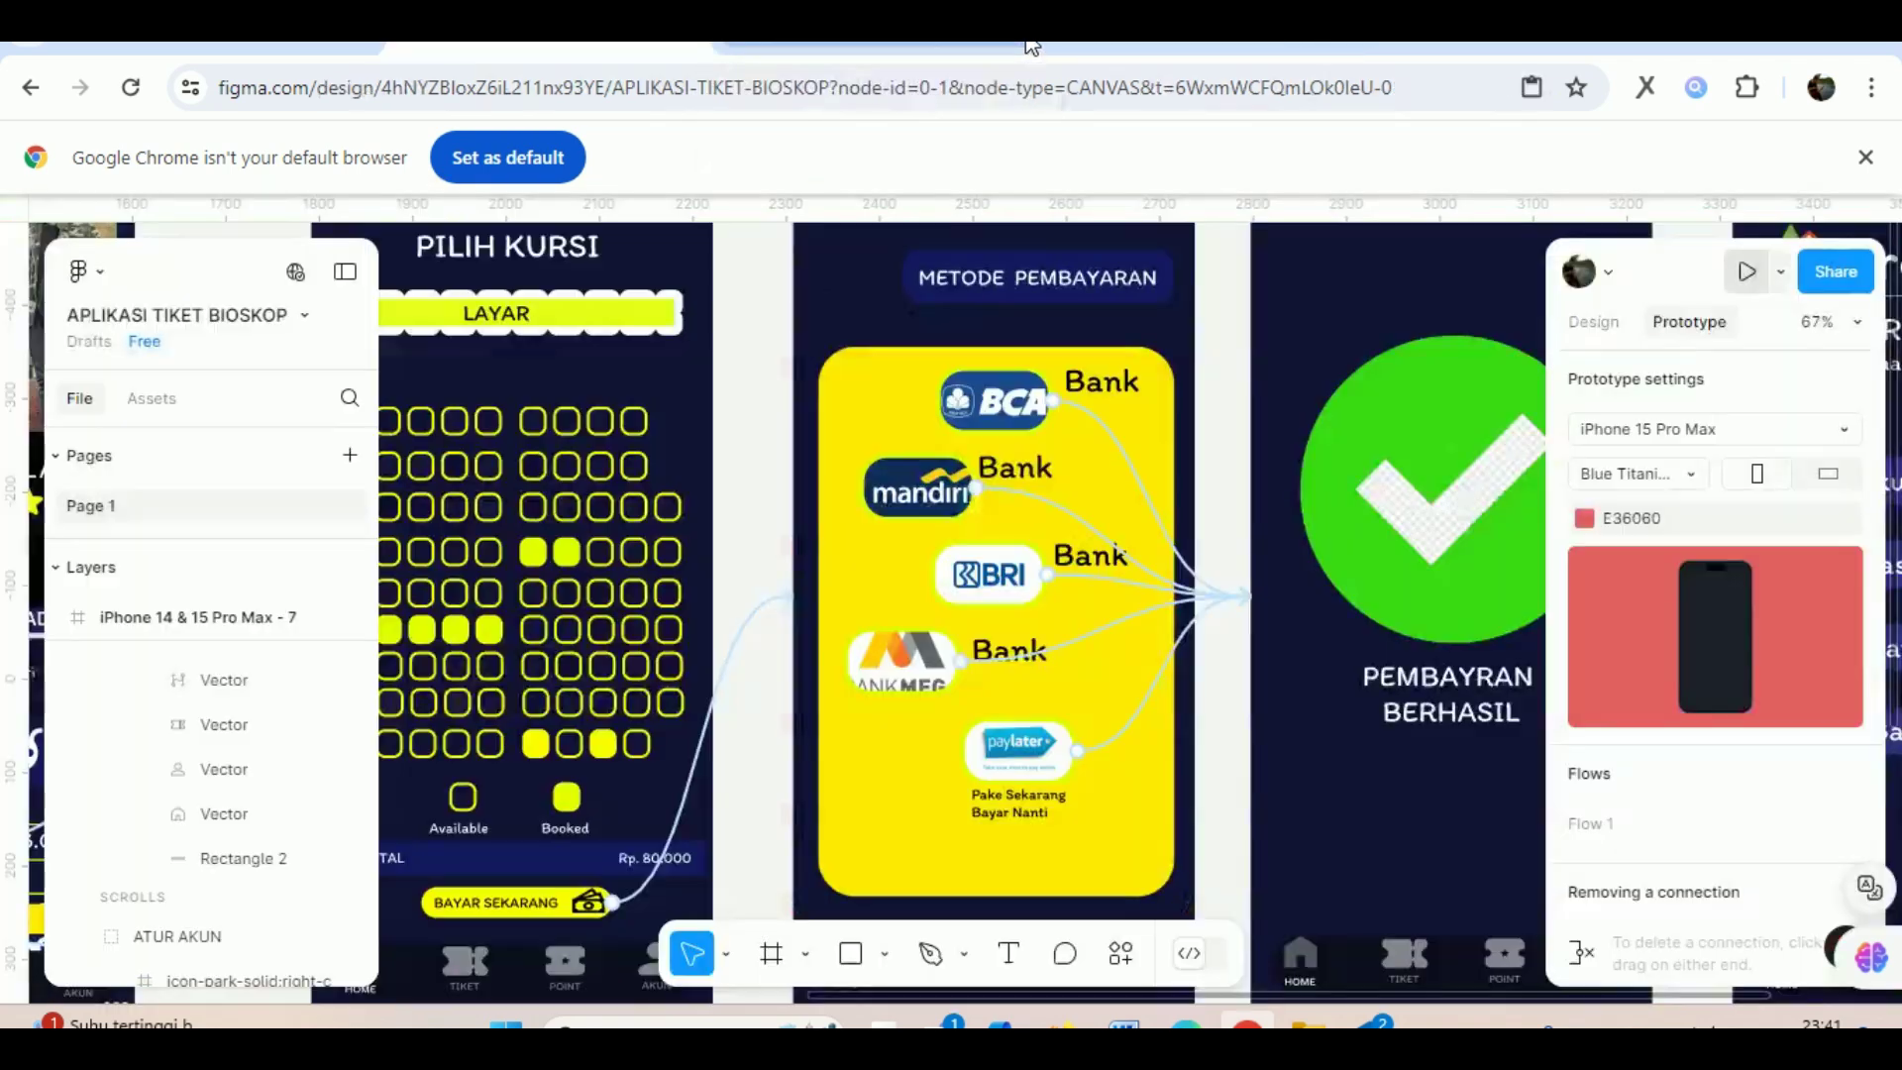
pyautogui.scroll(-3, 1355, 726)
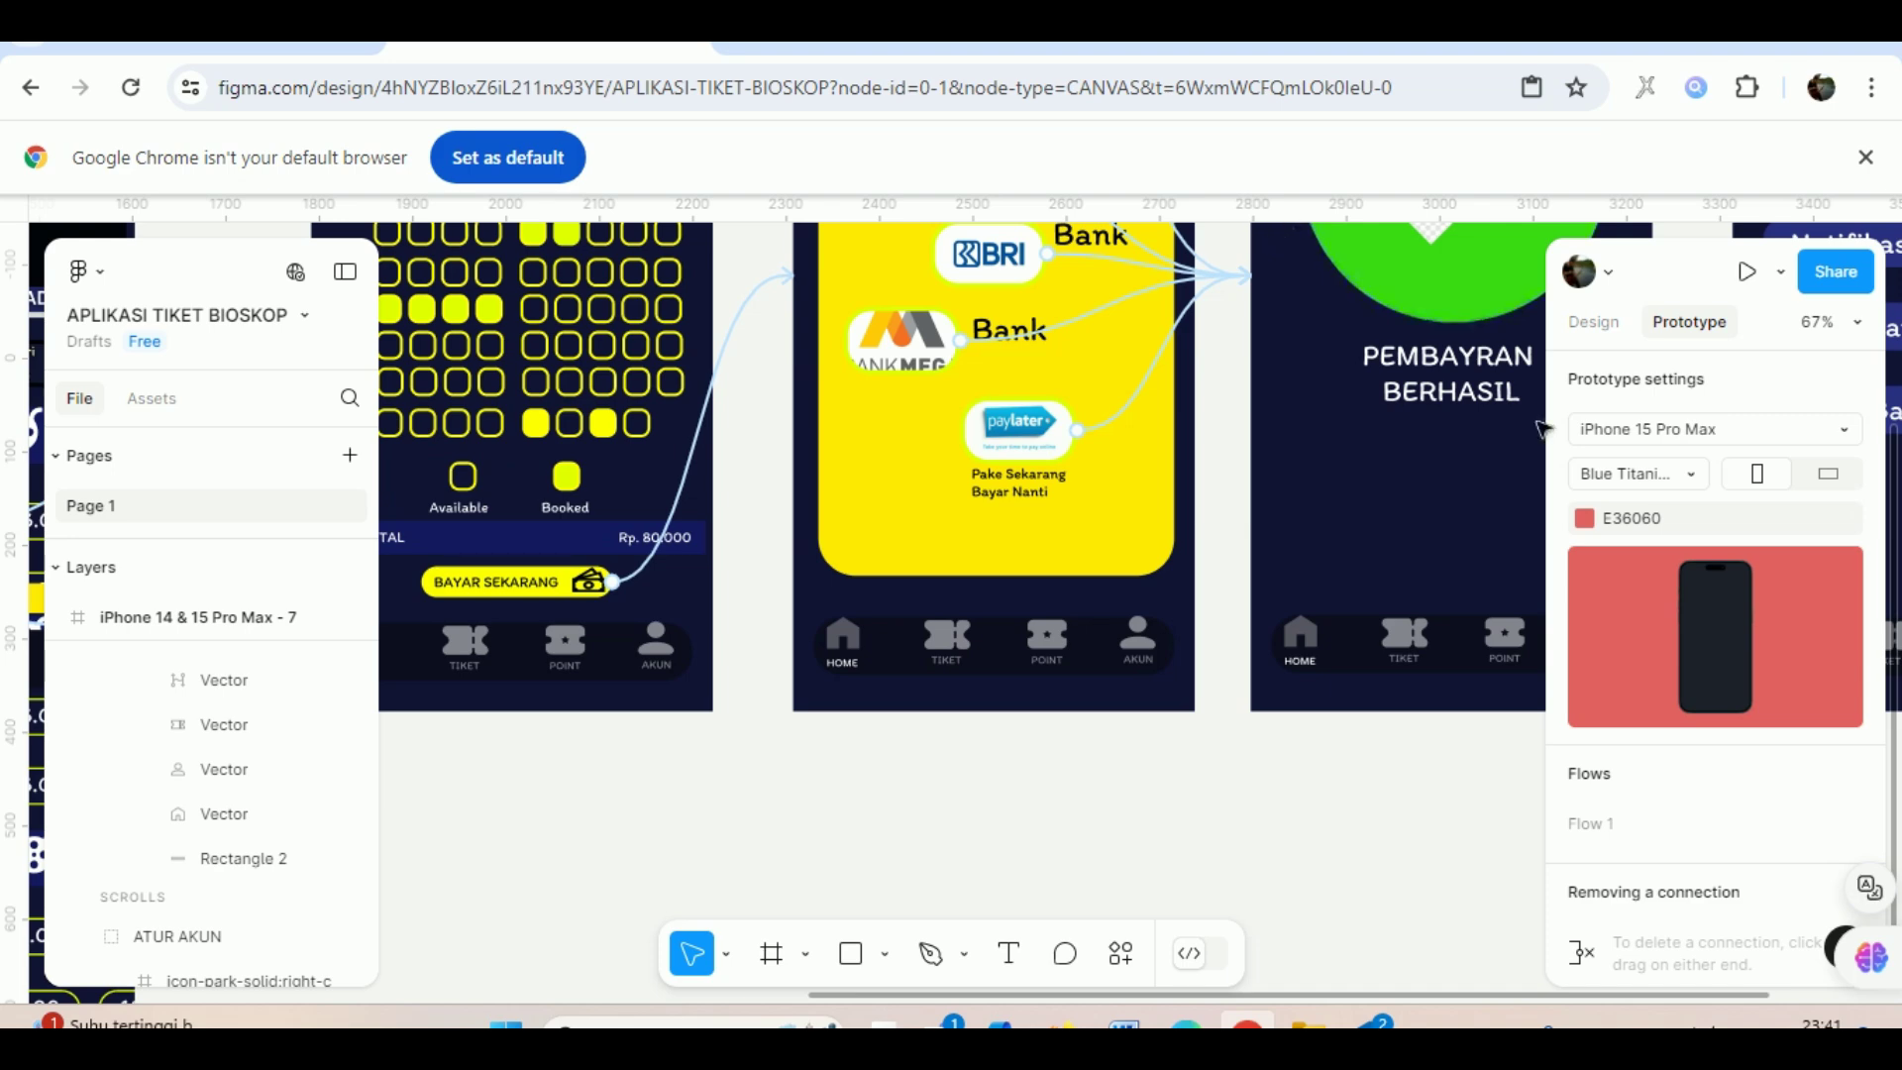
pyautogui.scroll(10, 1320, 659)
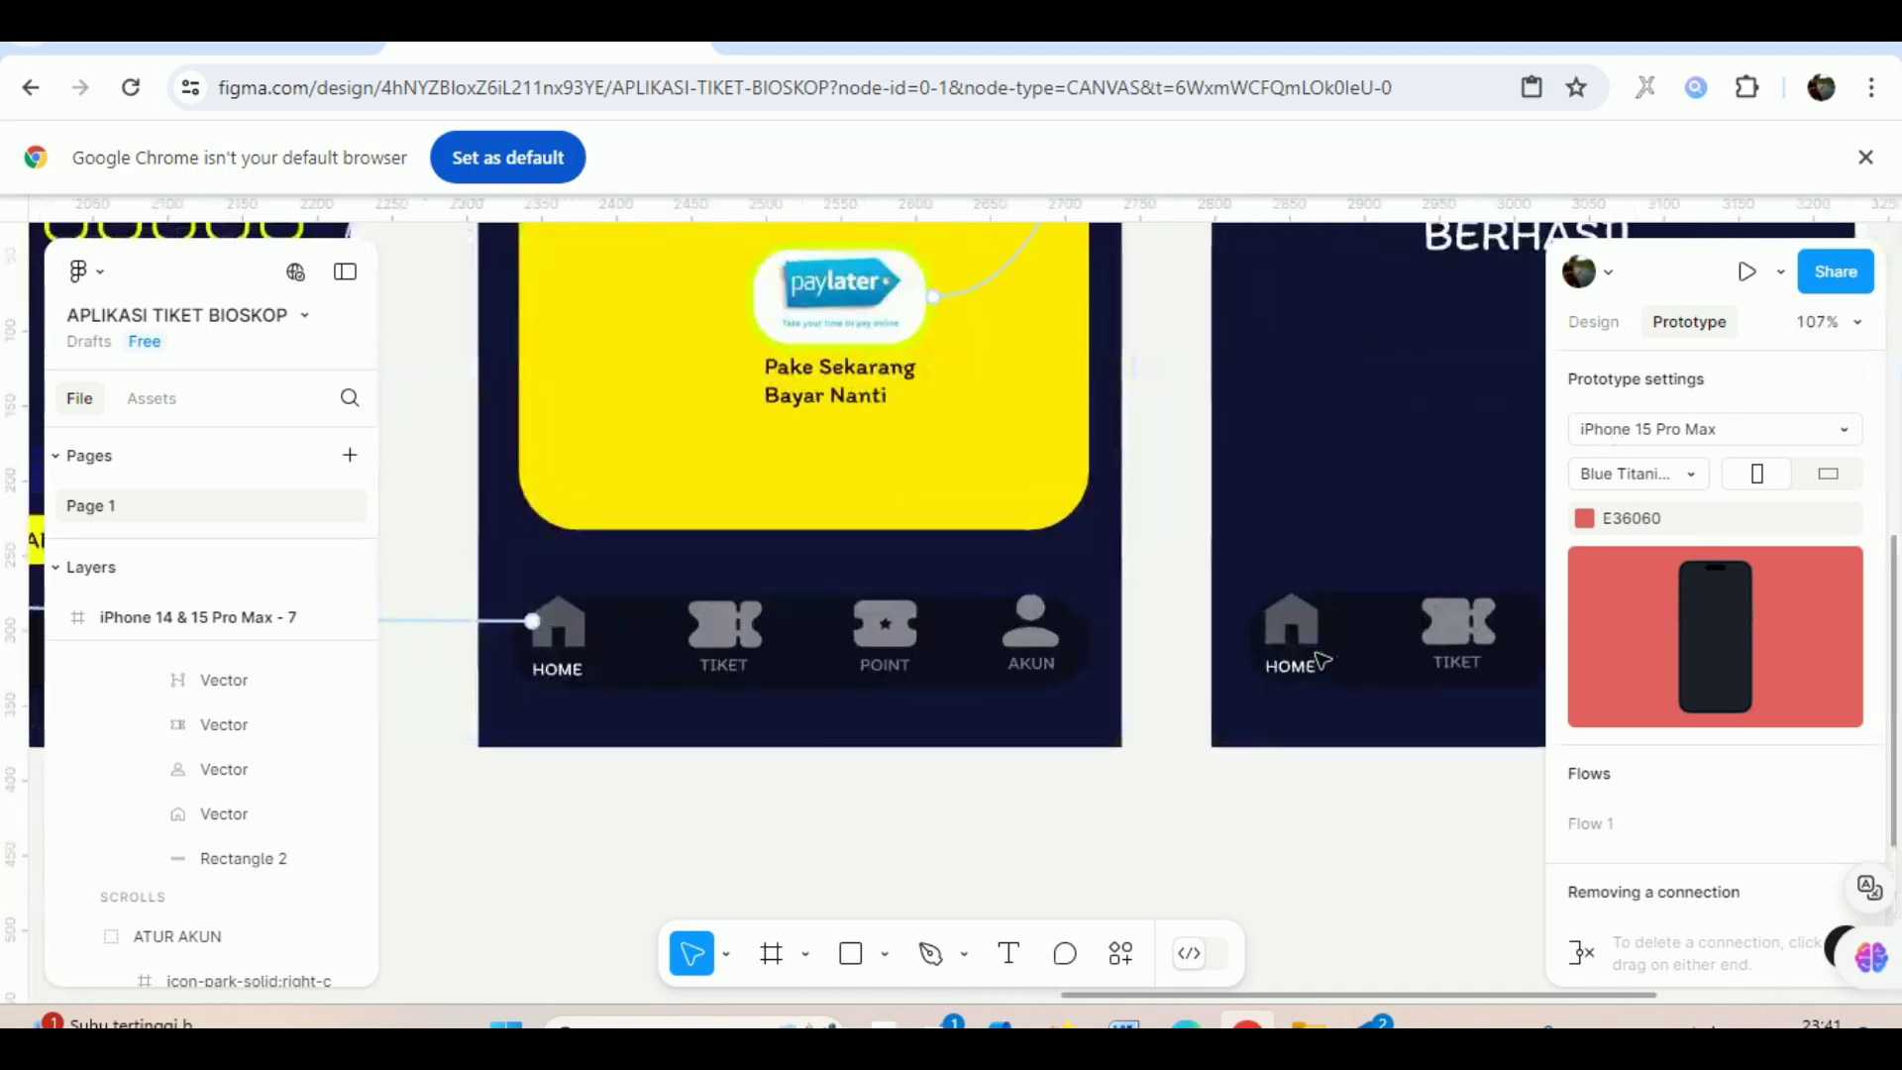
pyautogui.click(1303, 544)
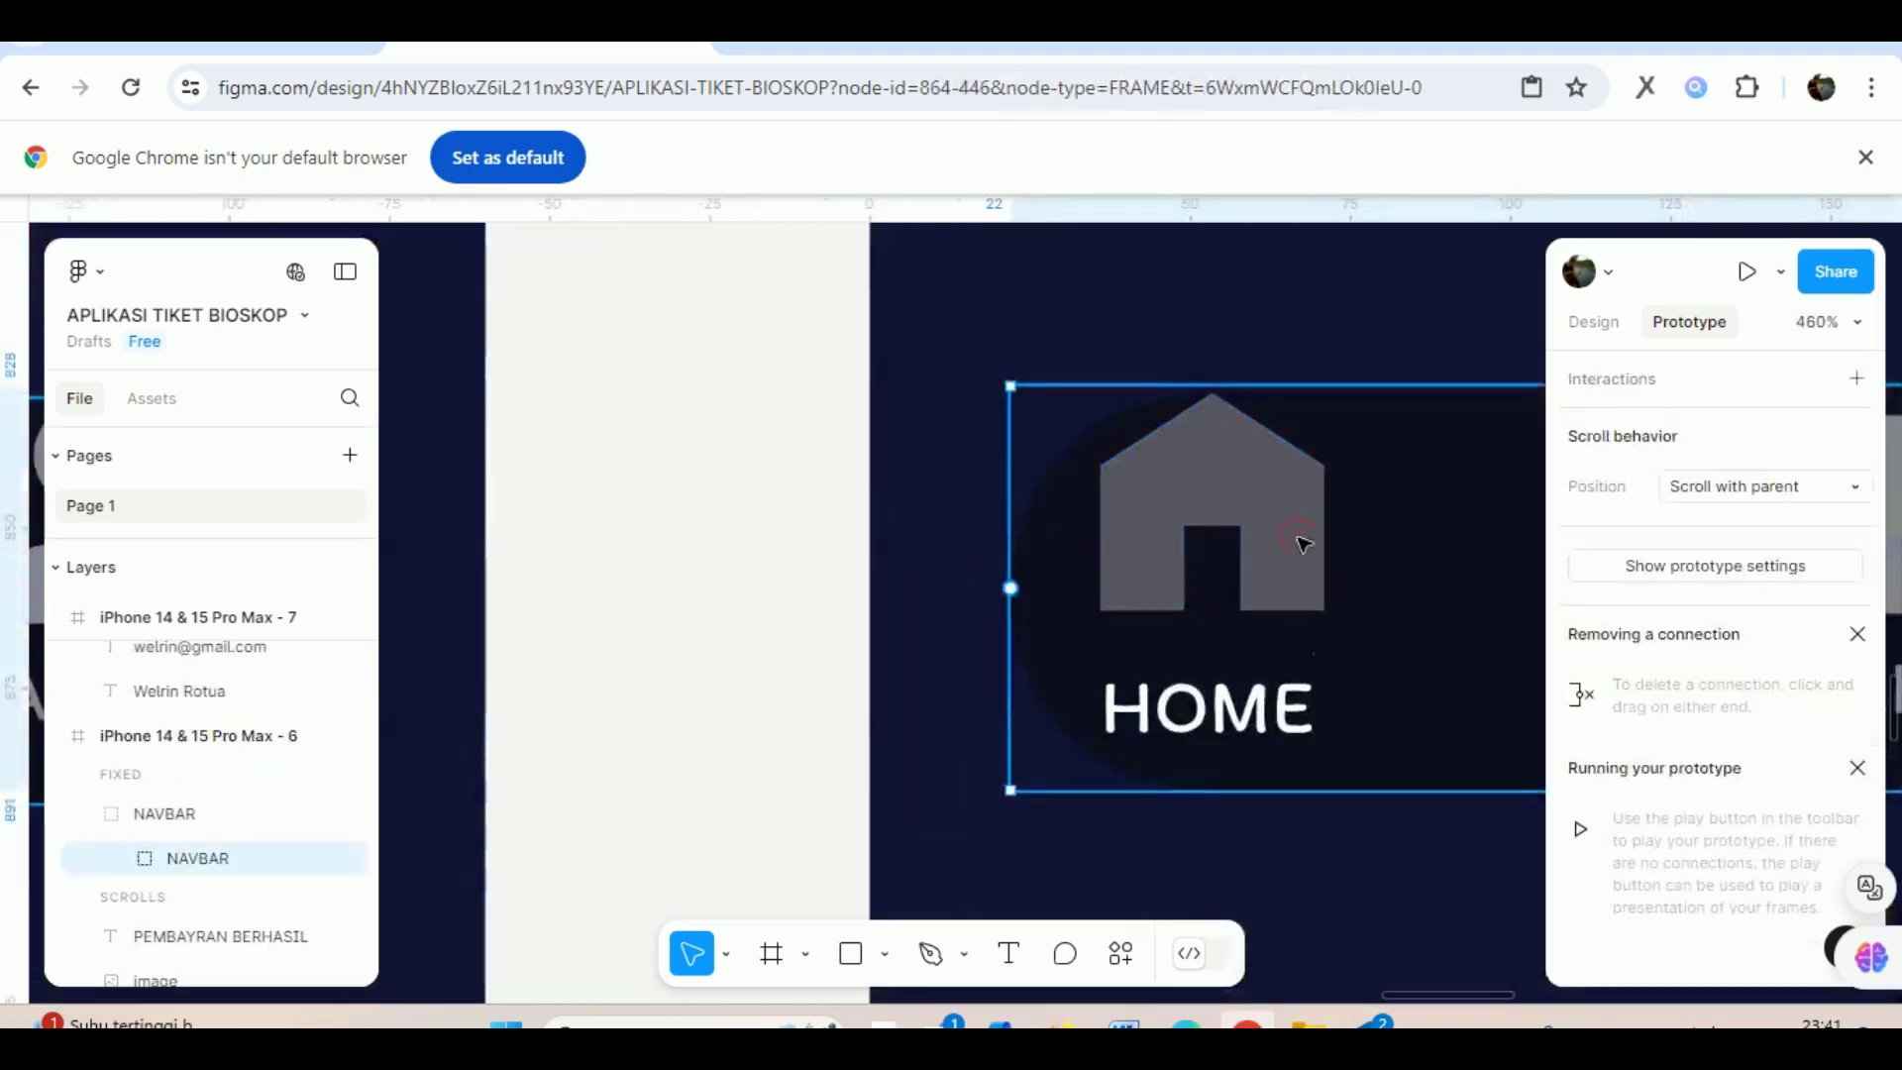
pyautogui.doubleClick(1268, 532)
pyautogui.scroll(2, 1279, 625)
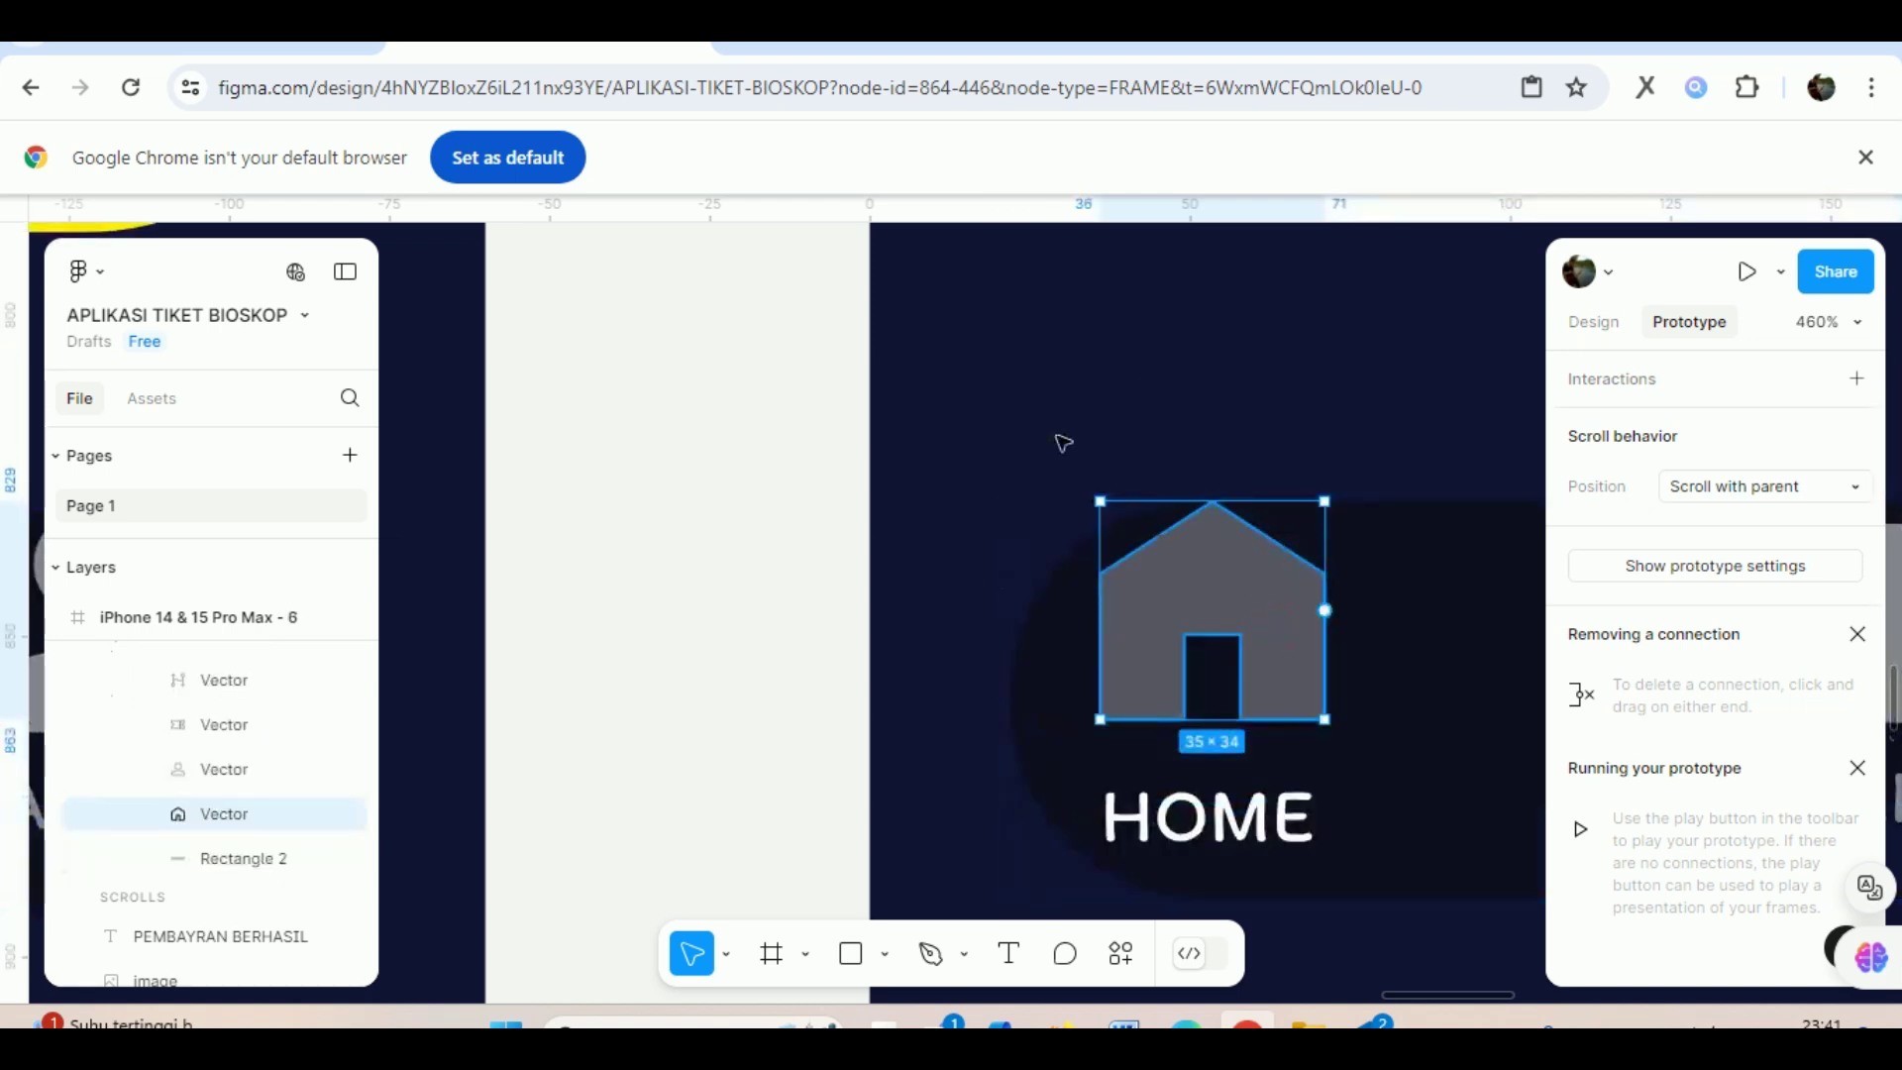
pyautogui.click(828, 454)
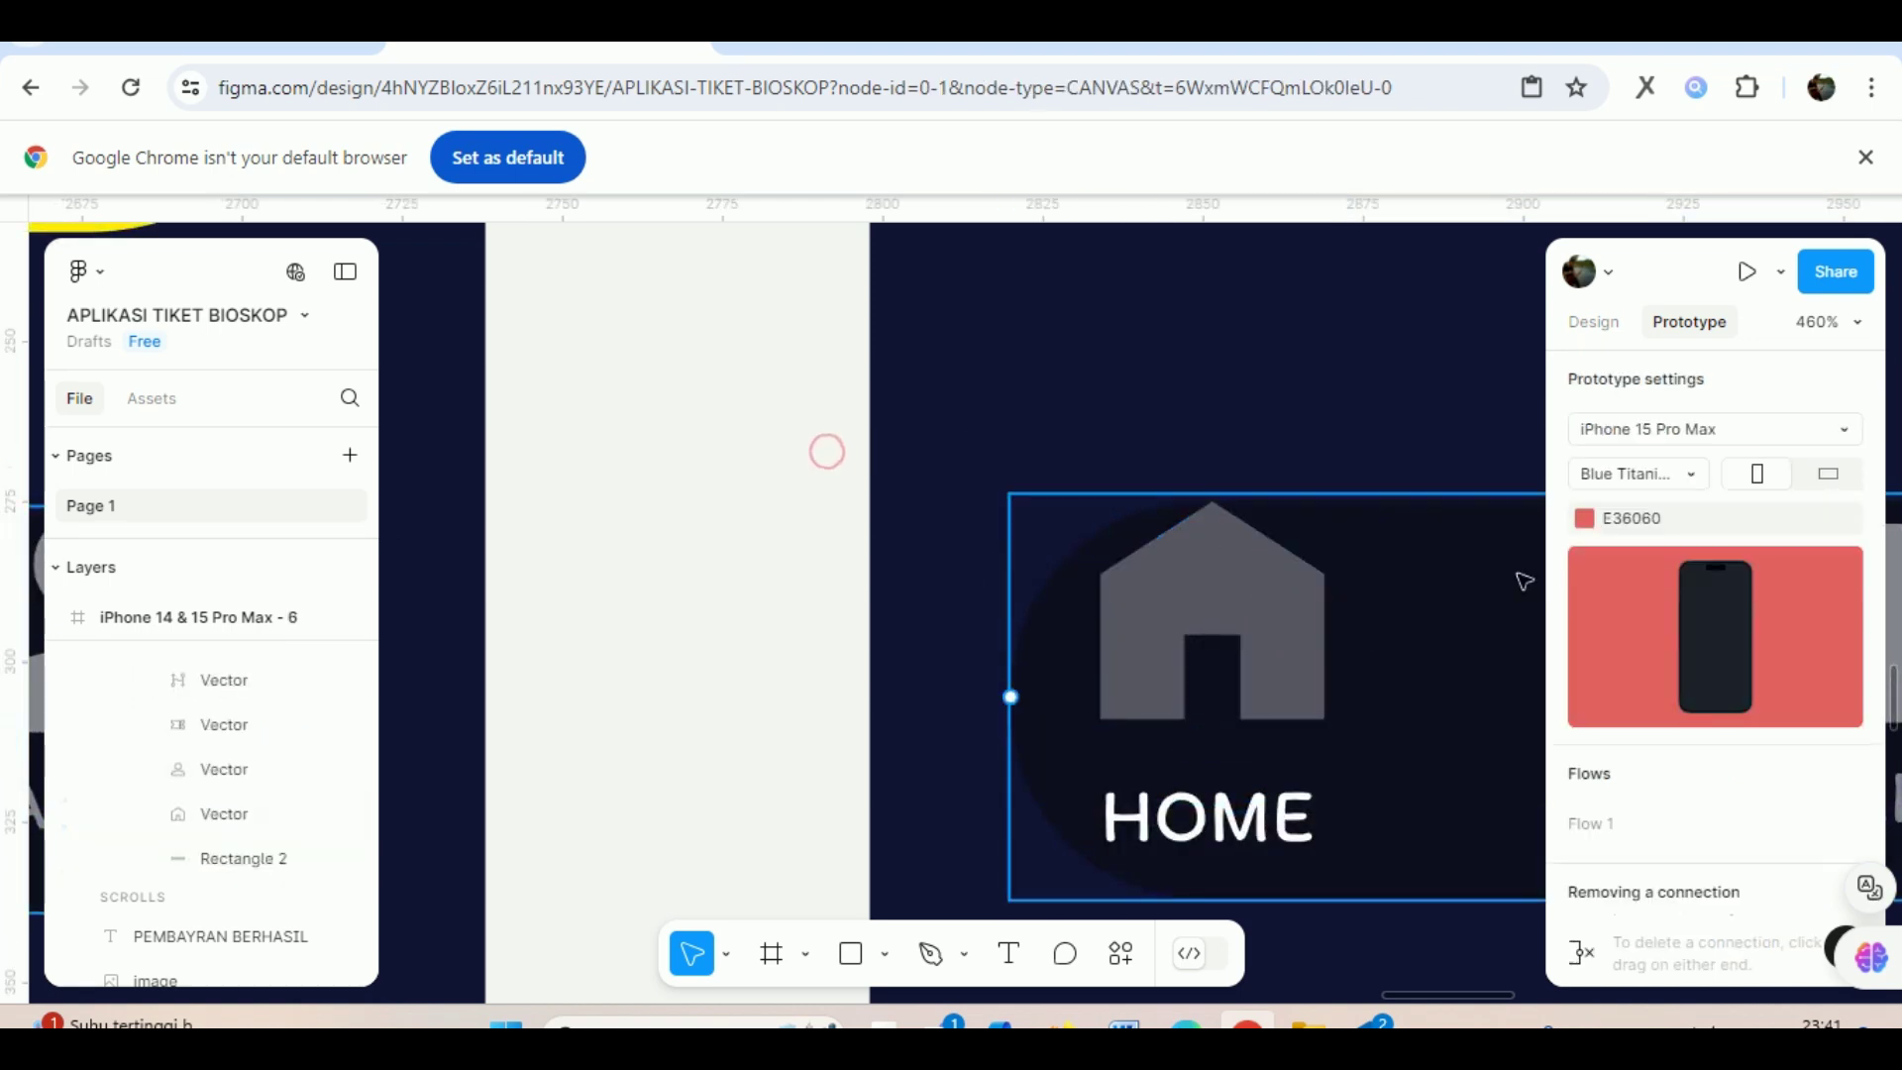
pyautogui.click(1259, 602)
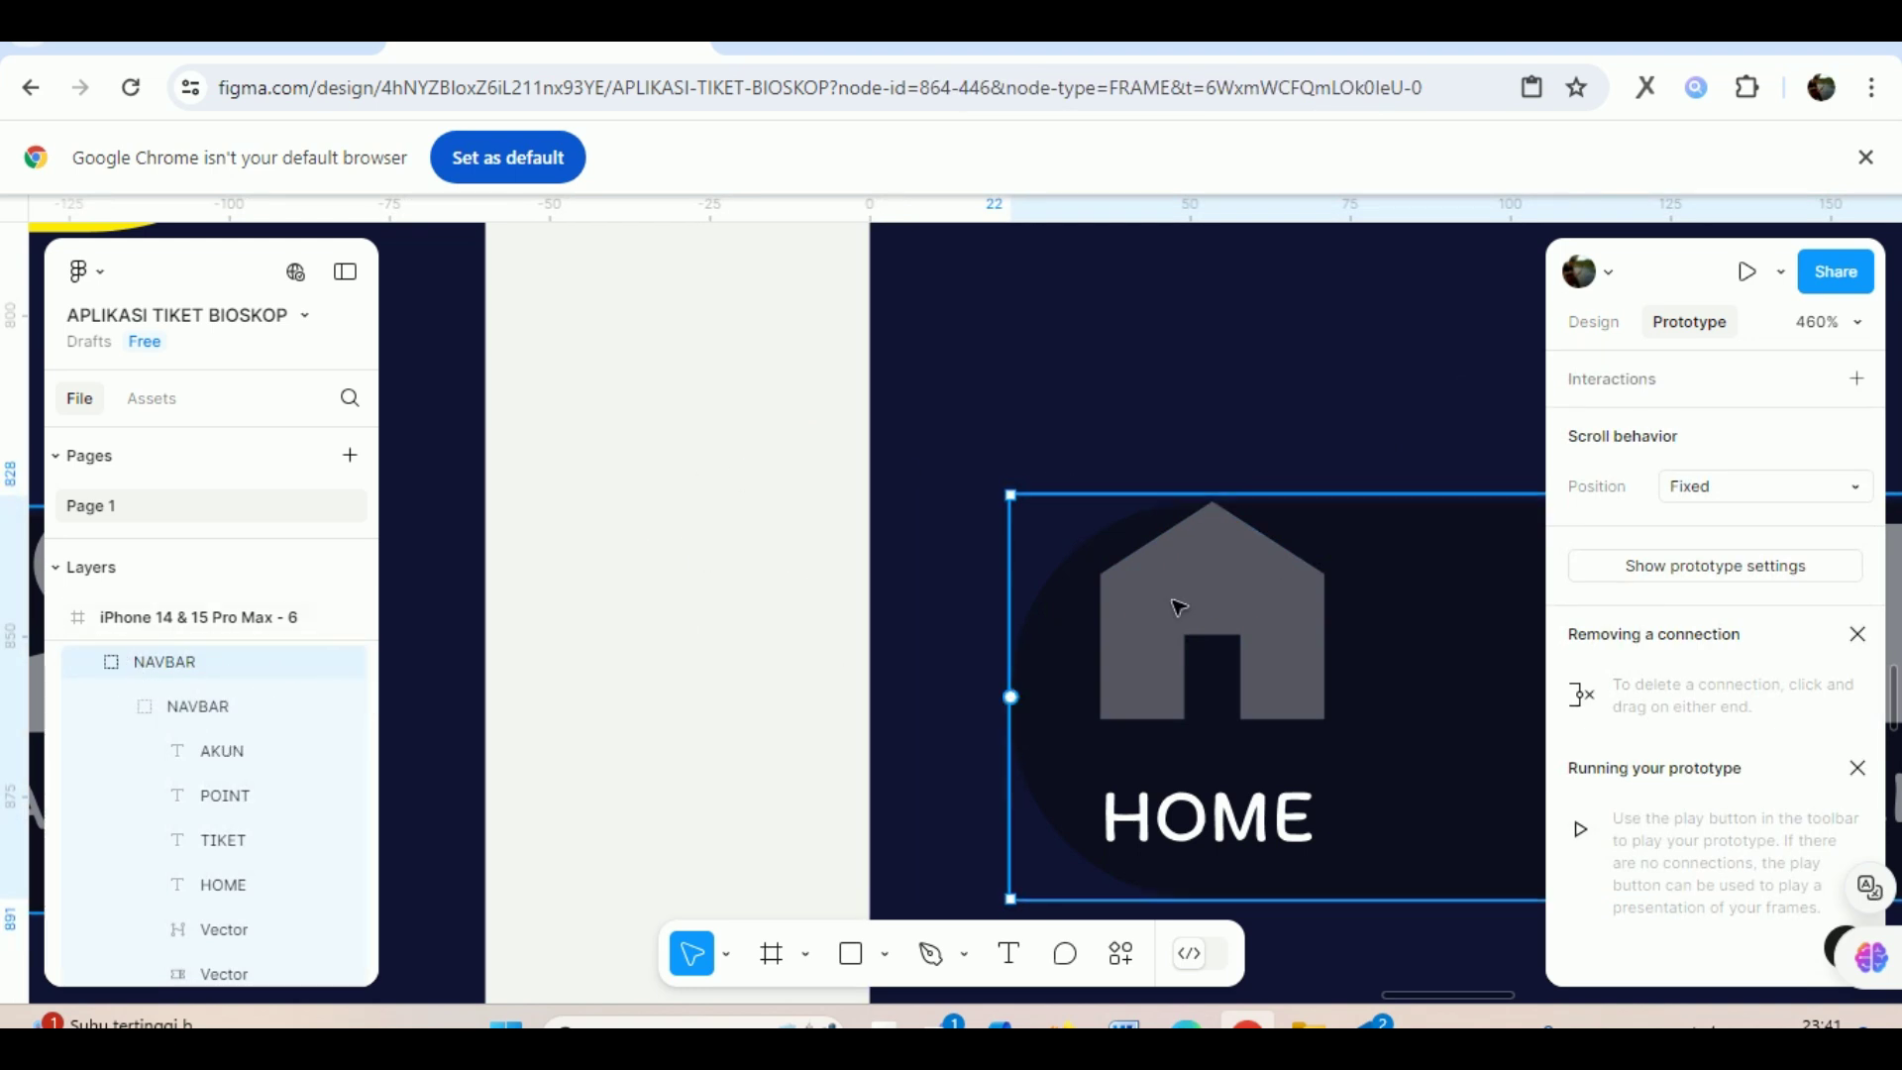
pyautogui.click(1231, 585)
pyautogui.click(1231, 586)
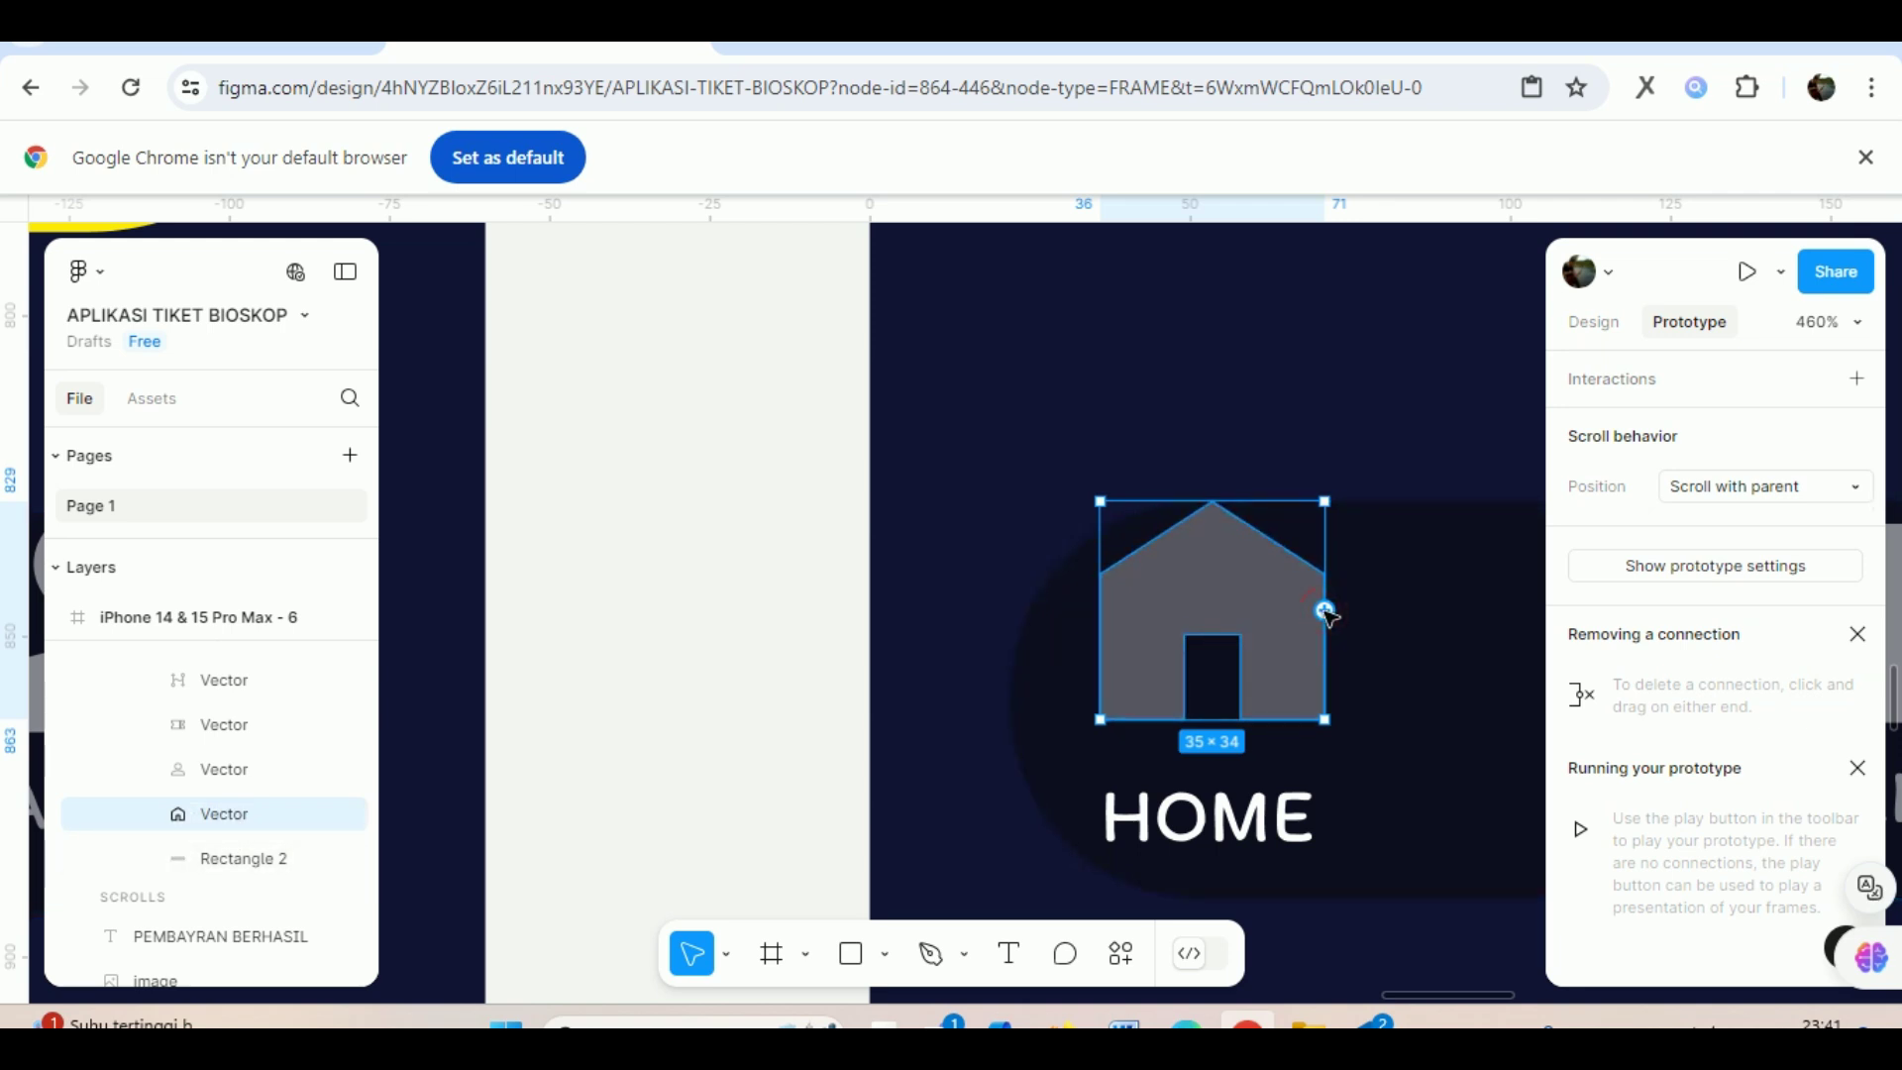
# Link the home icon to the first iPhone home screen with Smart animate.
pyautogui.moveTo(1324, 611); pyautogui.dragTo(691, 660)
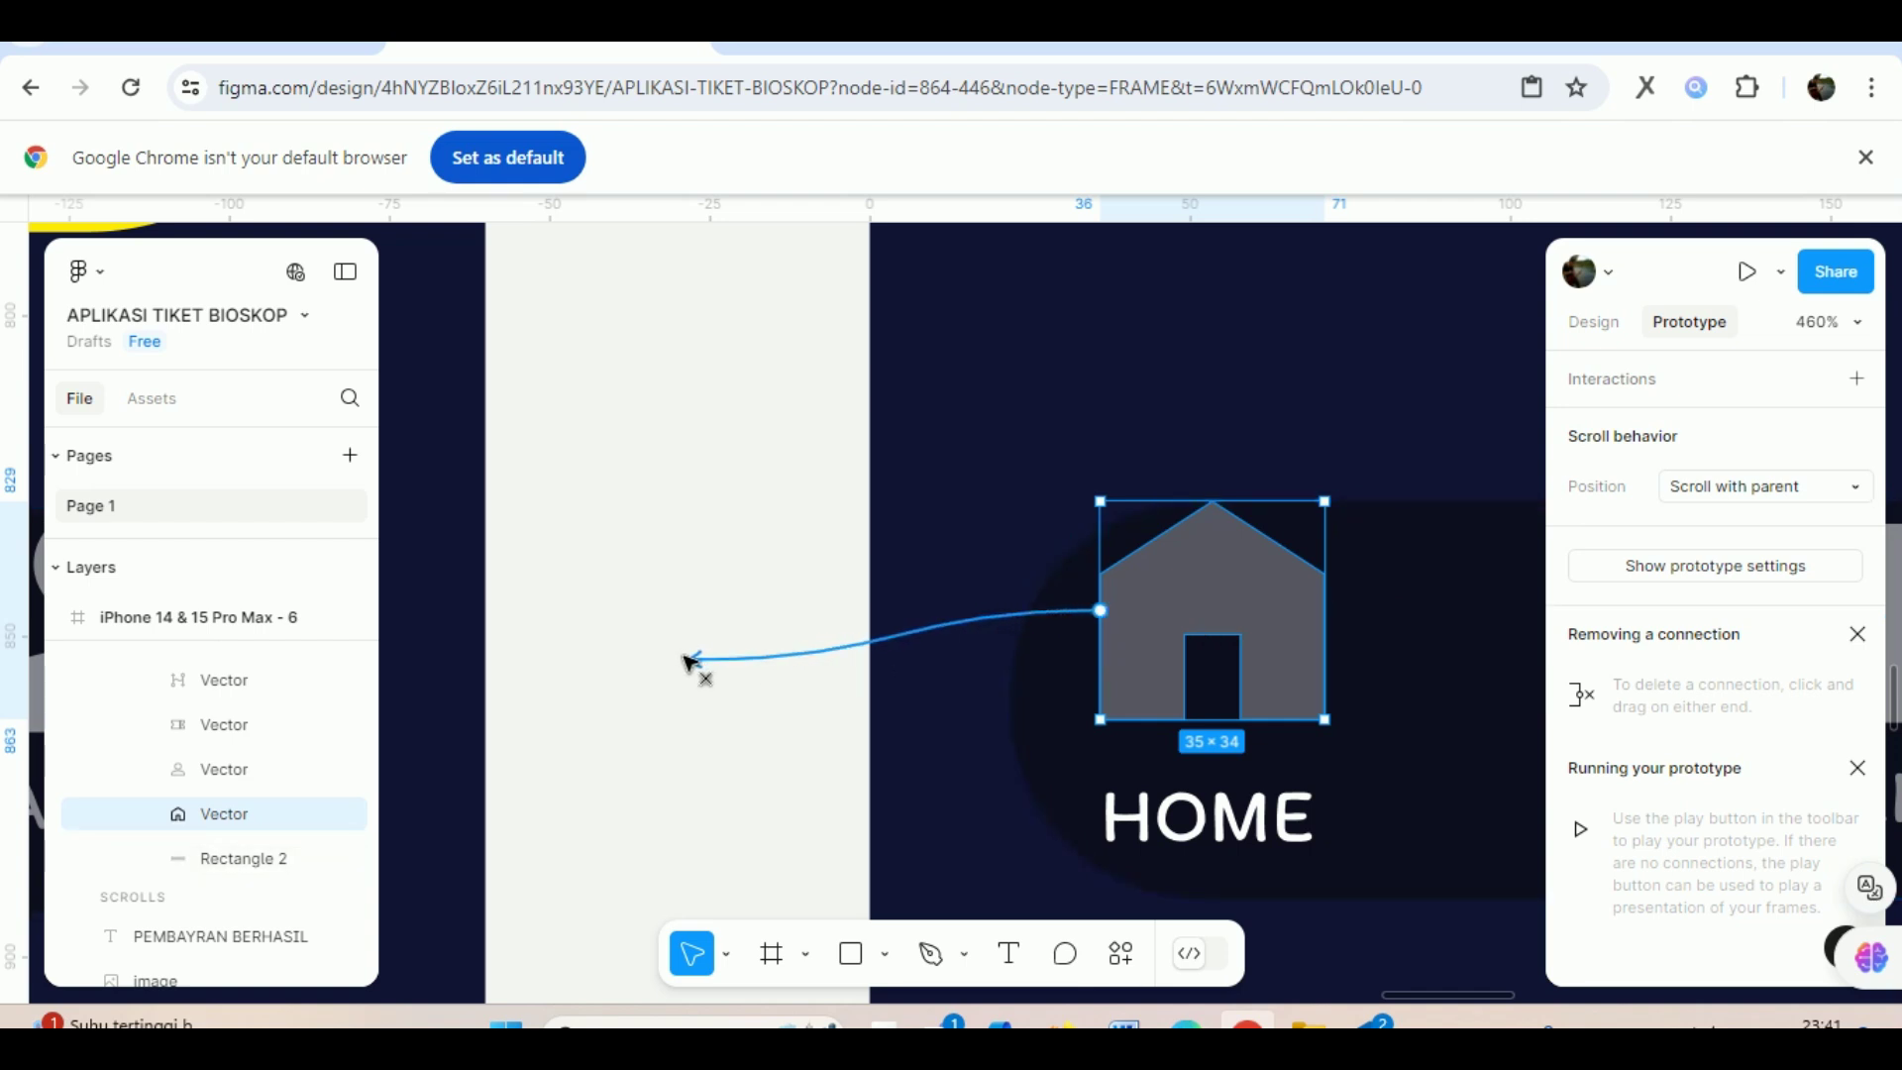
pyautogui.scroll(-3, 690, 660)
pyautogui.scroll(-3, 690, 660)
pyautogui.scroll(-3, 689, 662)
pyautogui.scroll(-1, 683, 666)
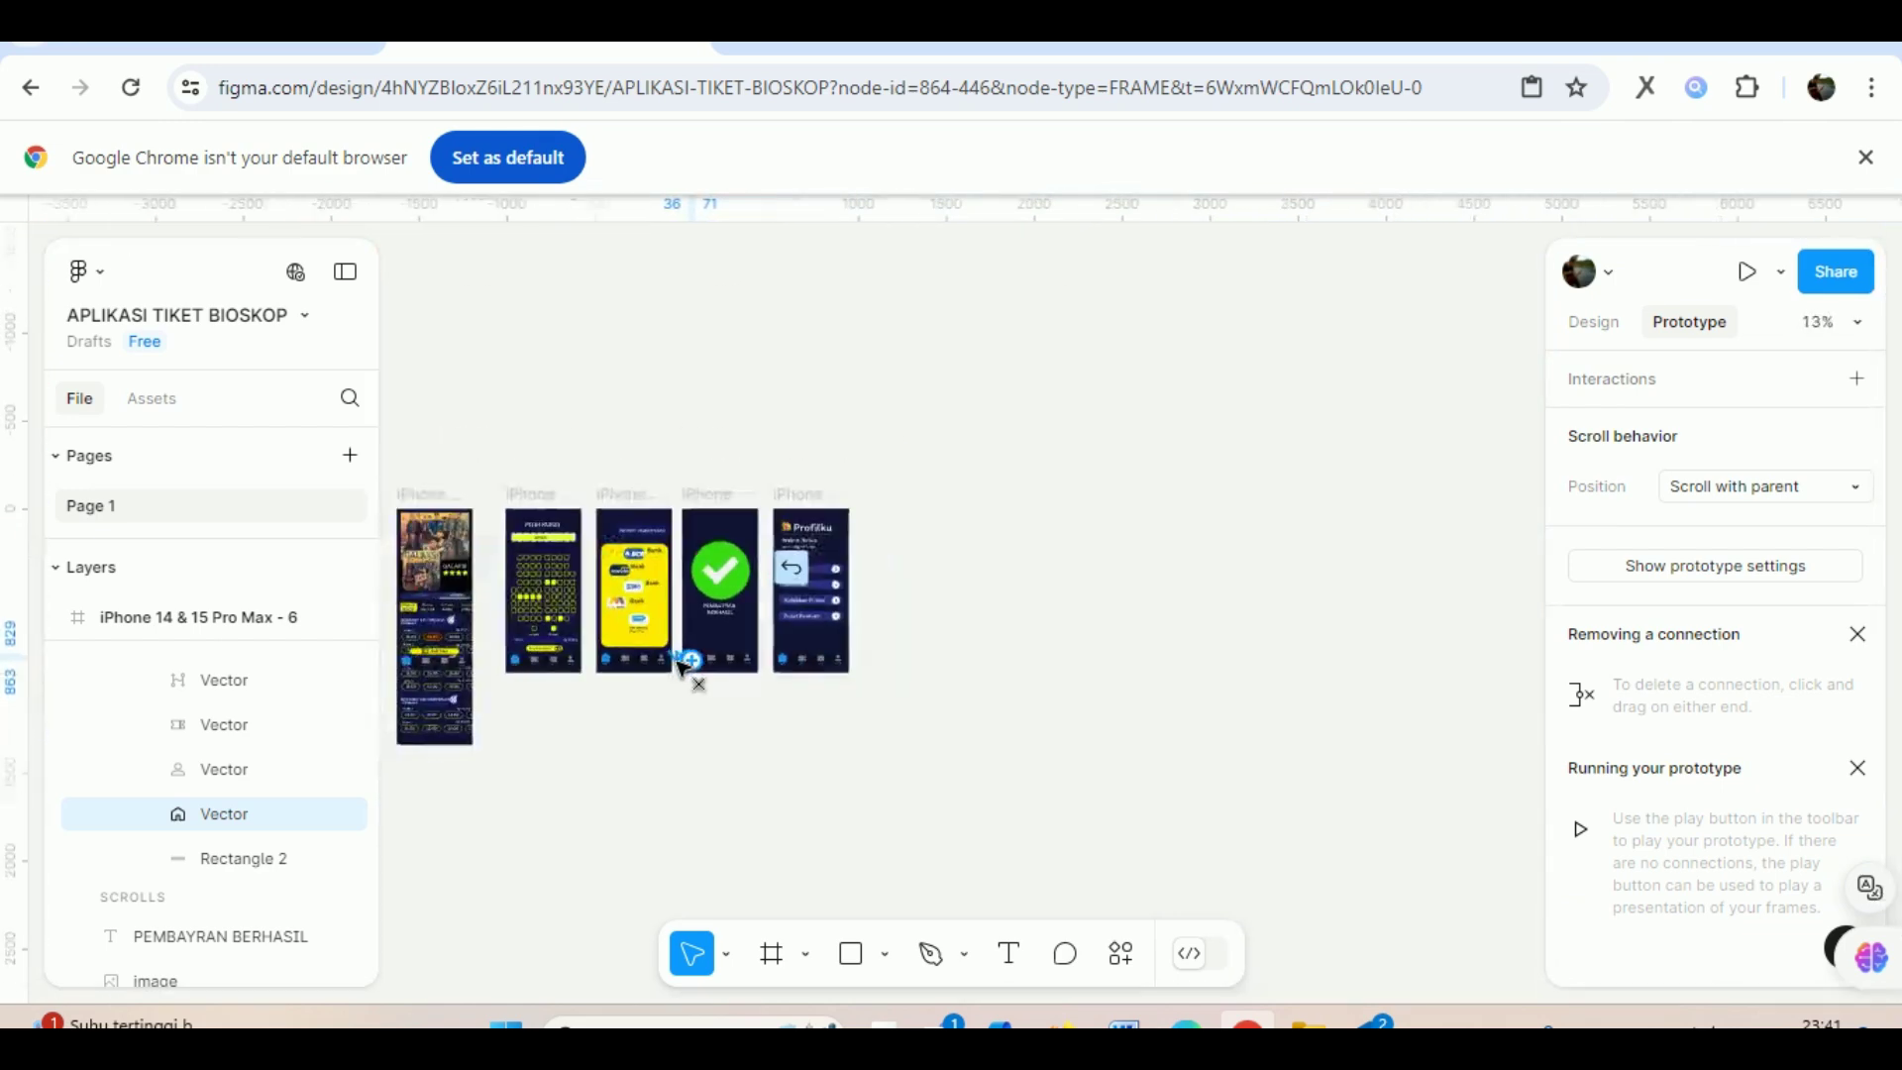
pyautogui.moveTo(679, 664); pyautogui.dragTo(8, 629)
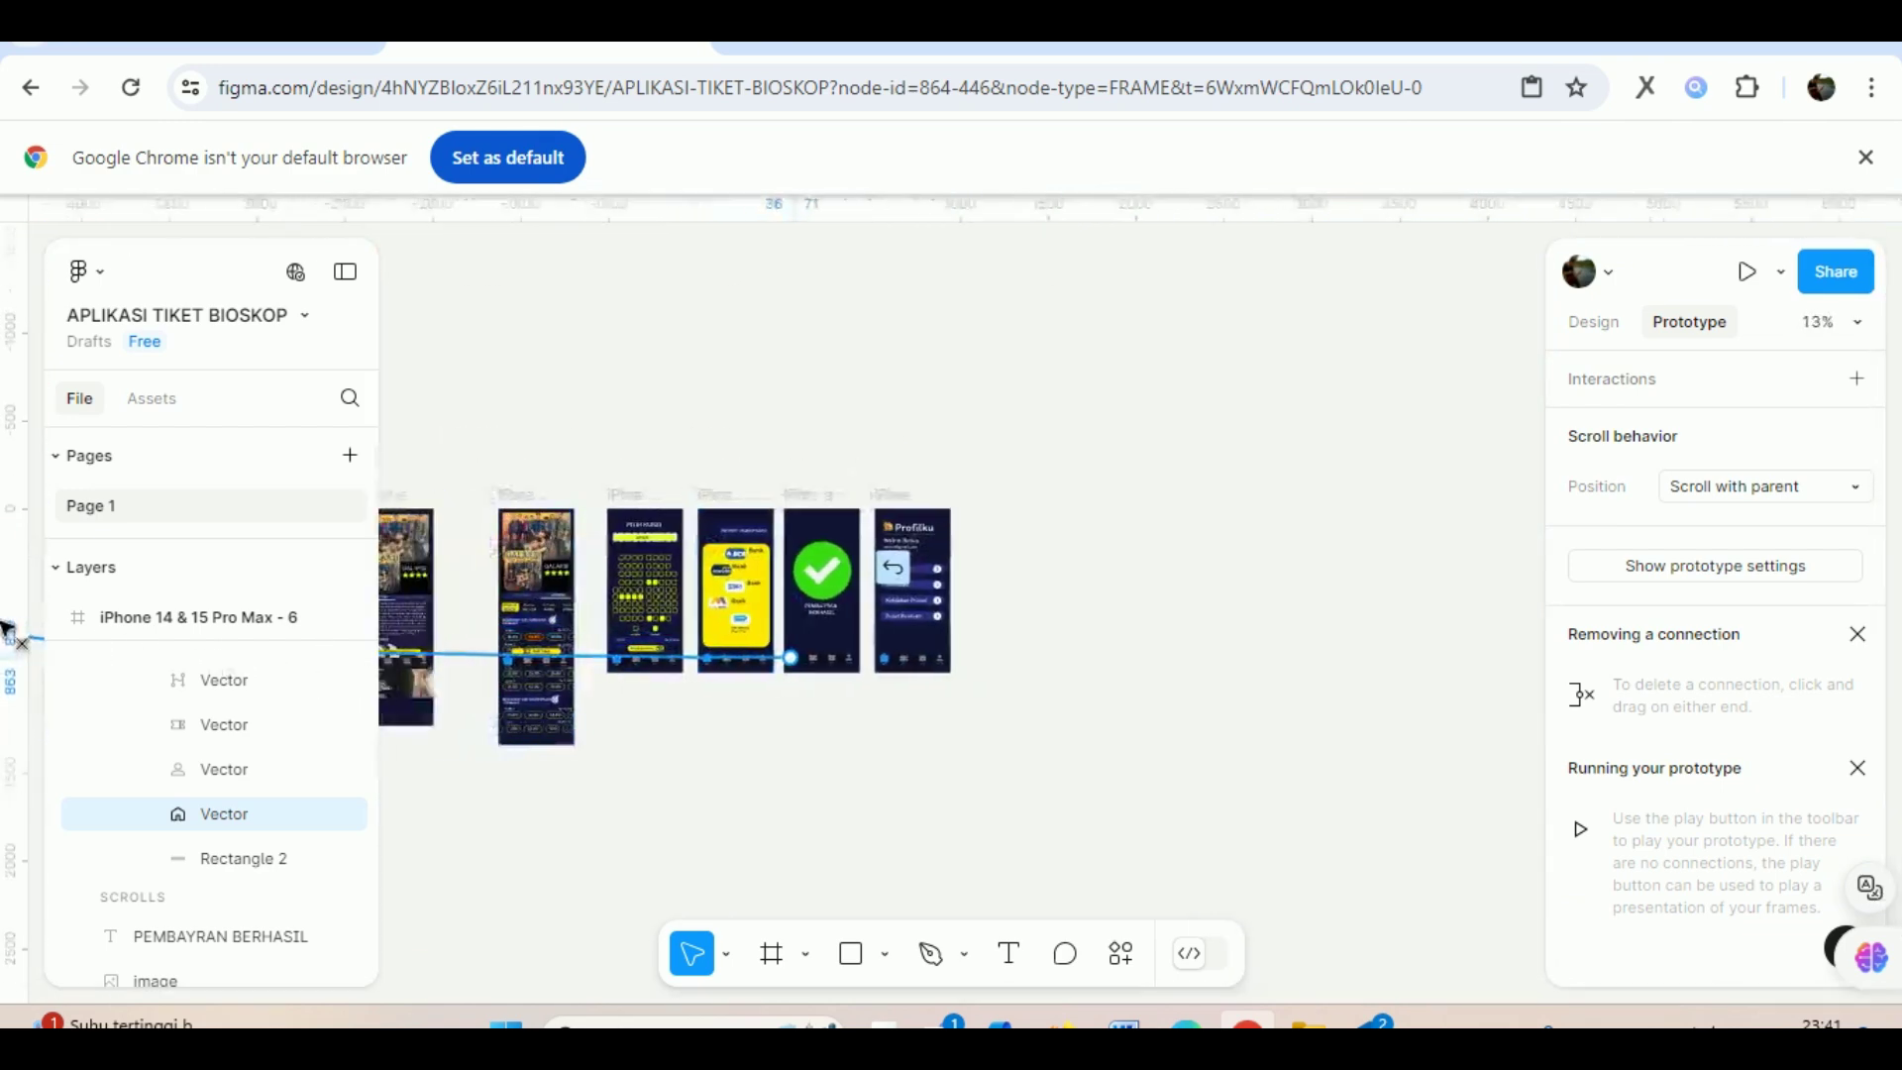
pyautogui.moveTo(8, 629); pyautogui.dragTo(901, 694)
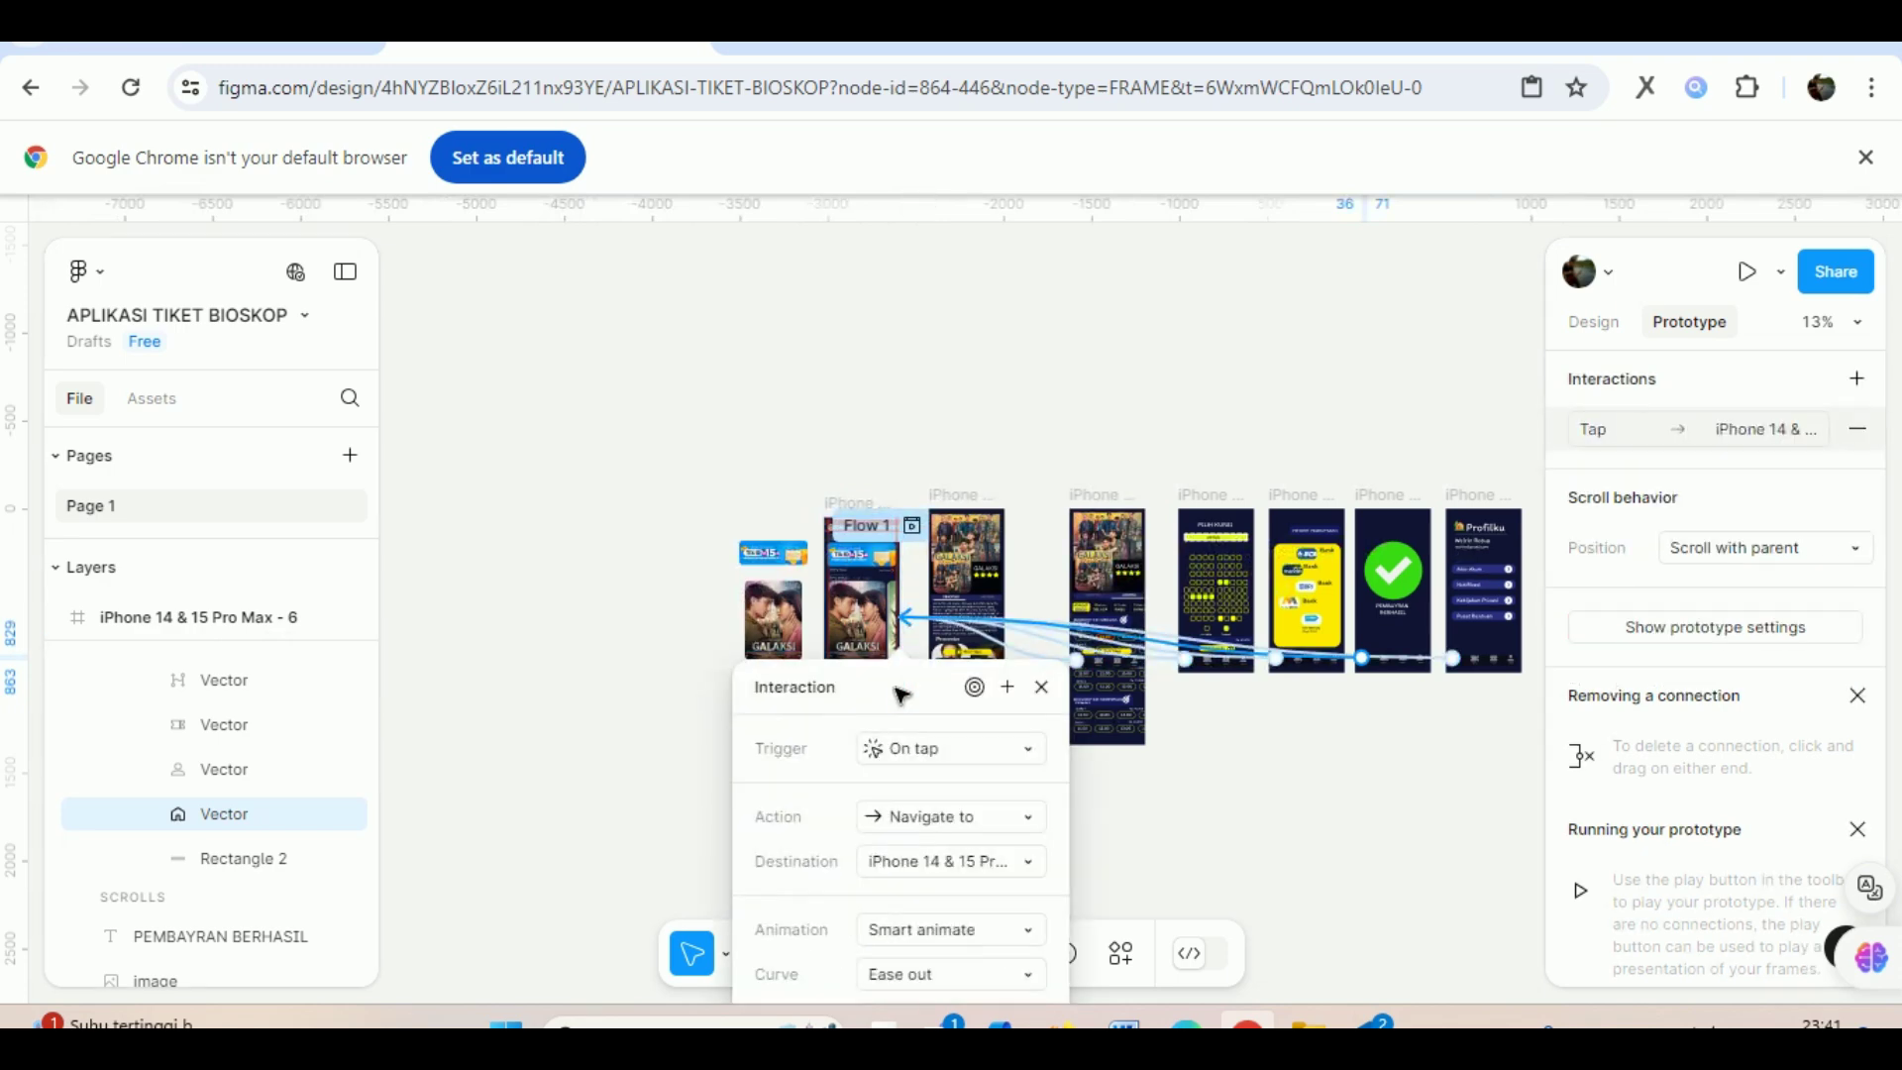
pyautogui.click(1363, 848)
pyautogui.scroll(2, 1367, 895)
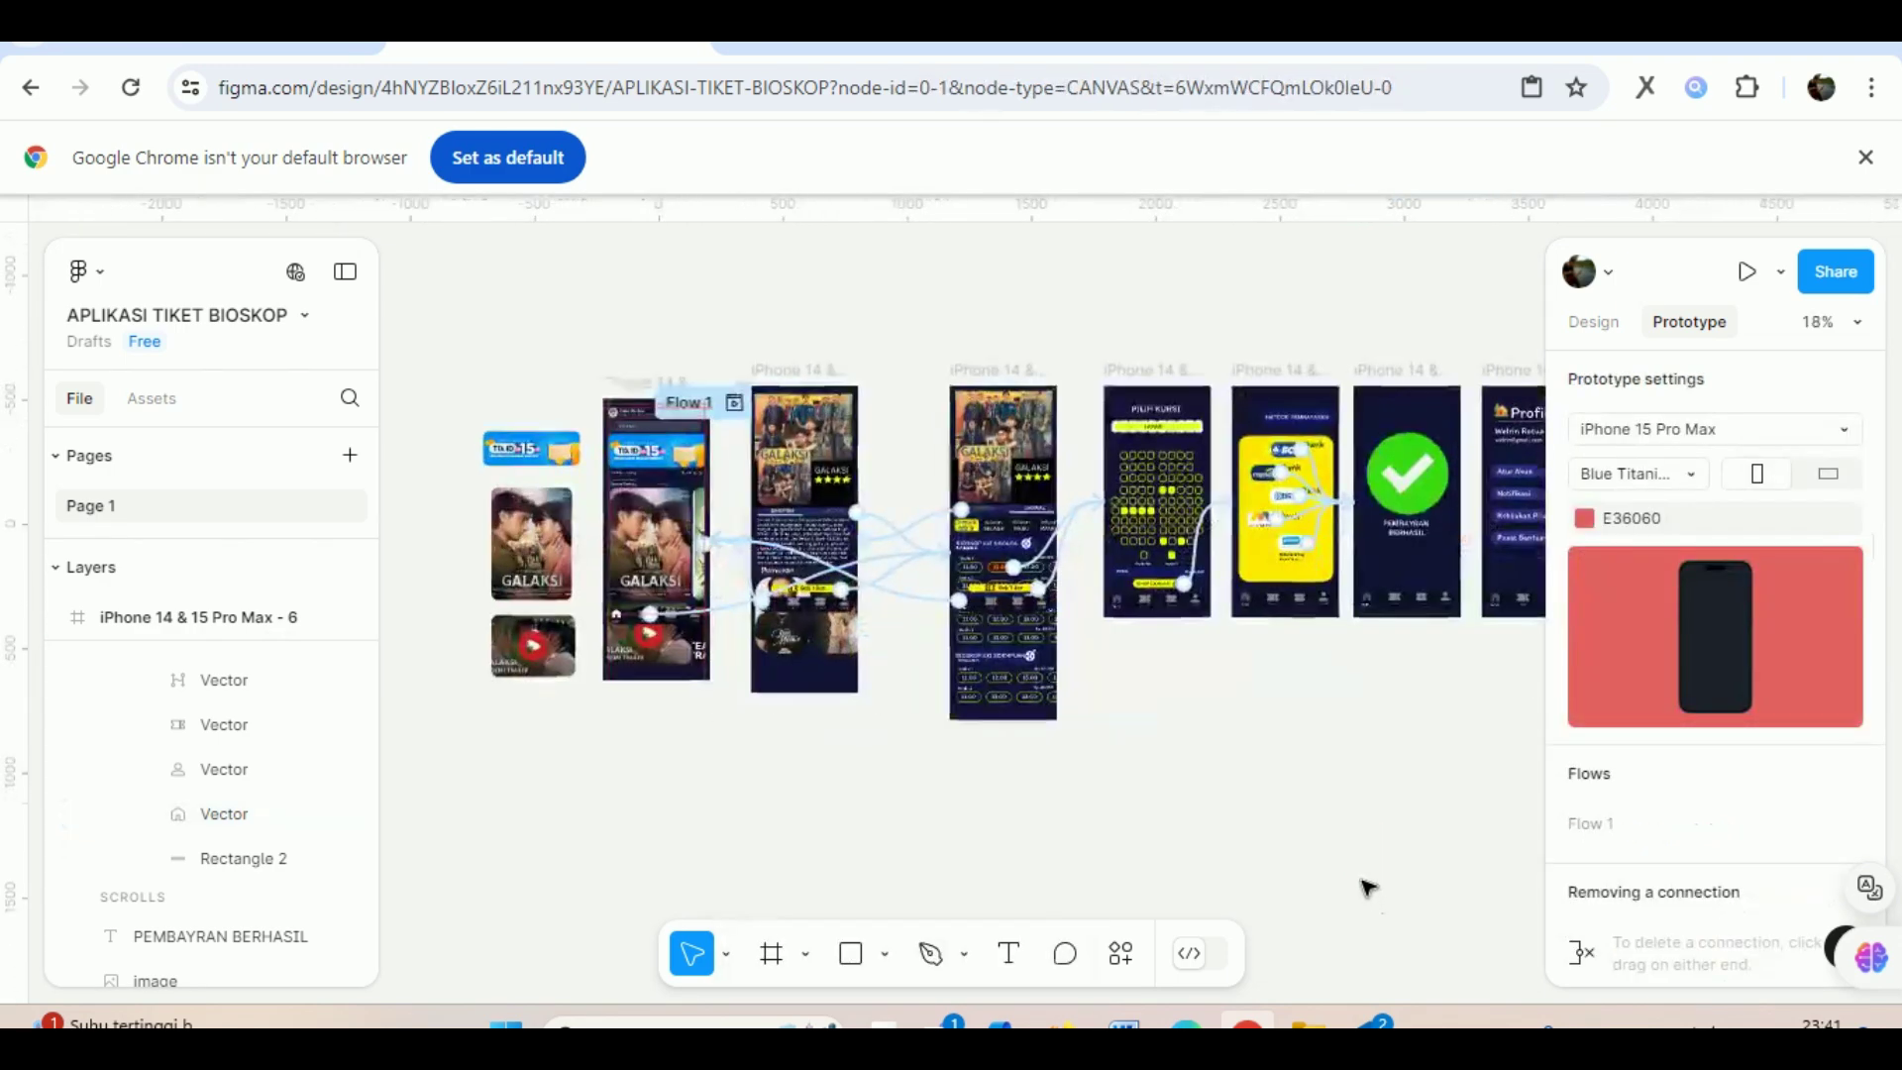
pyautogui.scroll(3, 1367, 890)
pyautogui.scroll(3, 1415, 614)
pyautogui.hscroll(3, 1099, 888)
pyautogui.hscroll(2, 1422, 581)
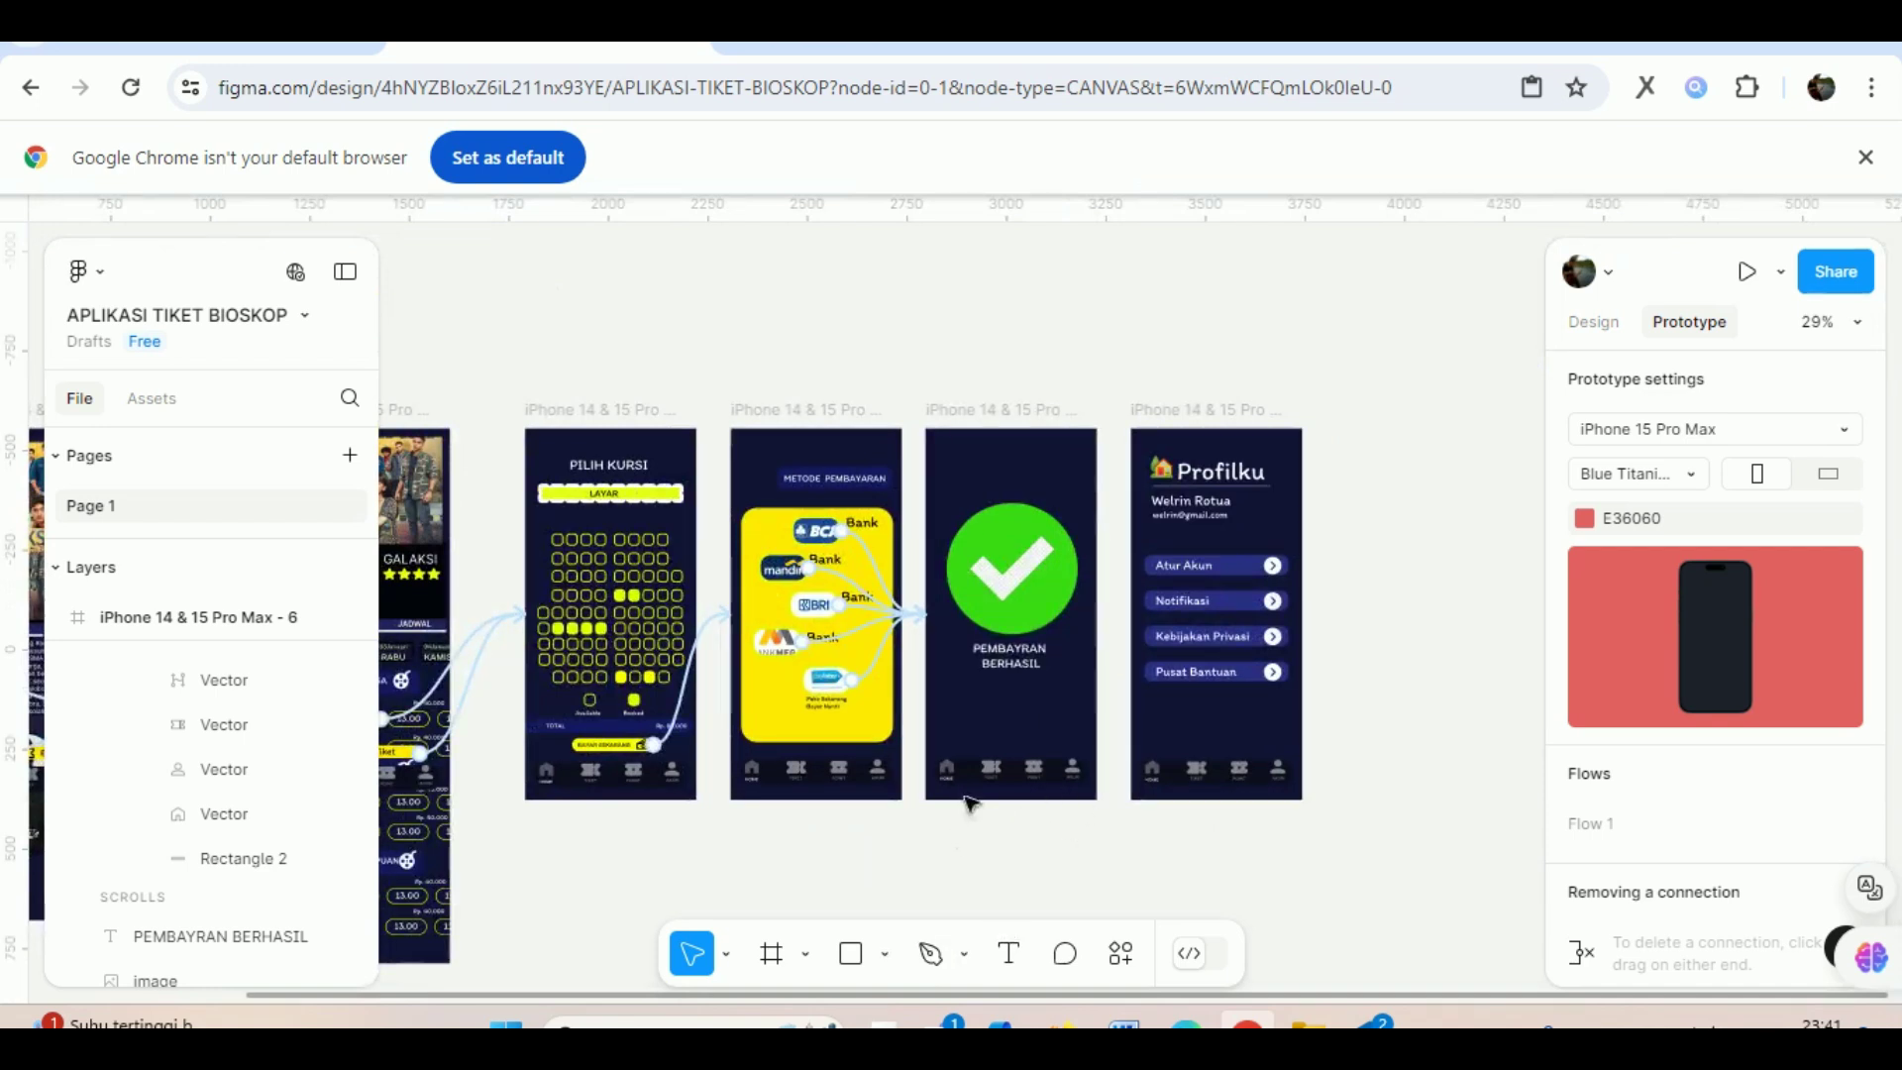
# Select the person icon above AKUN in the success screen's nav bar.
pyautogui.click(956, 778)
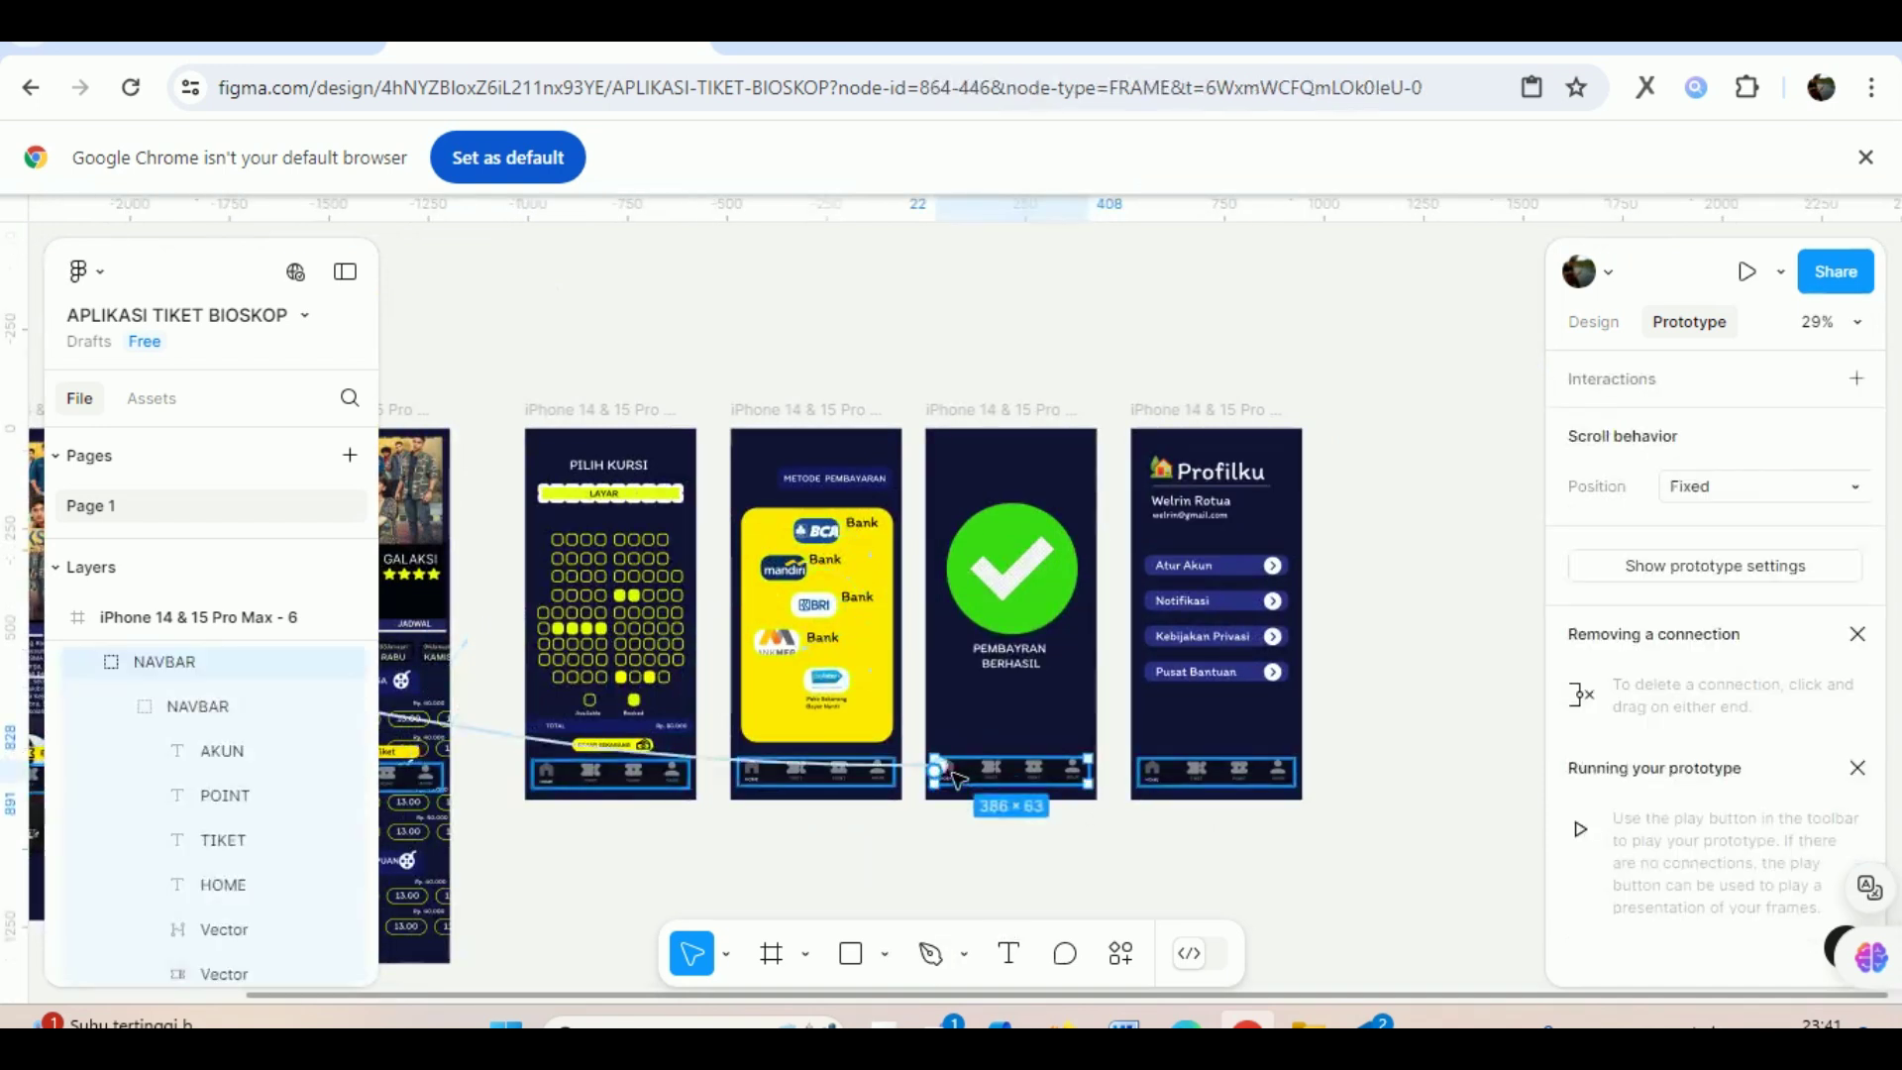
pyautogui.click(1225, 850)
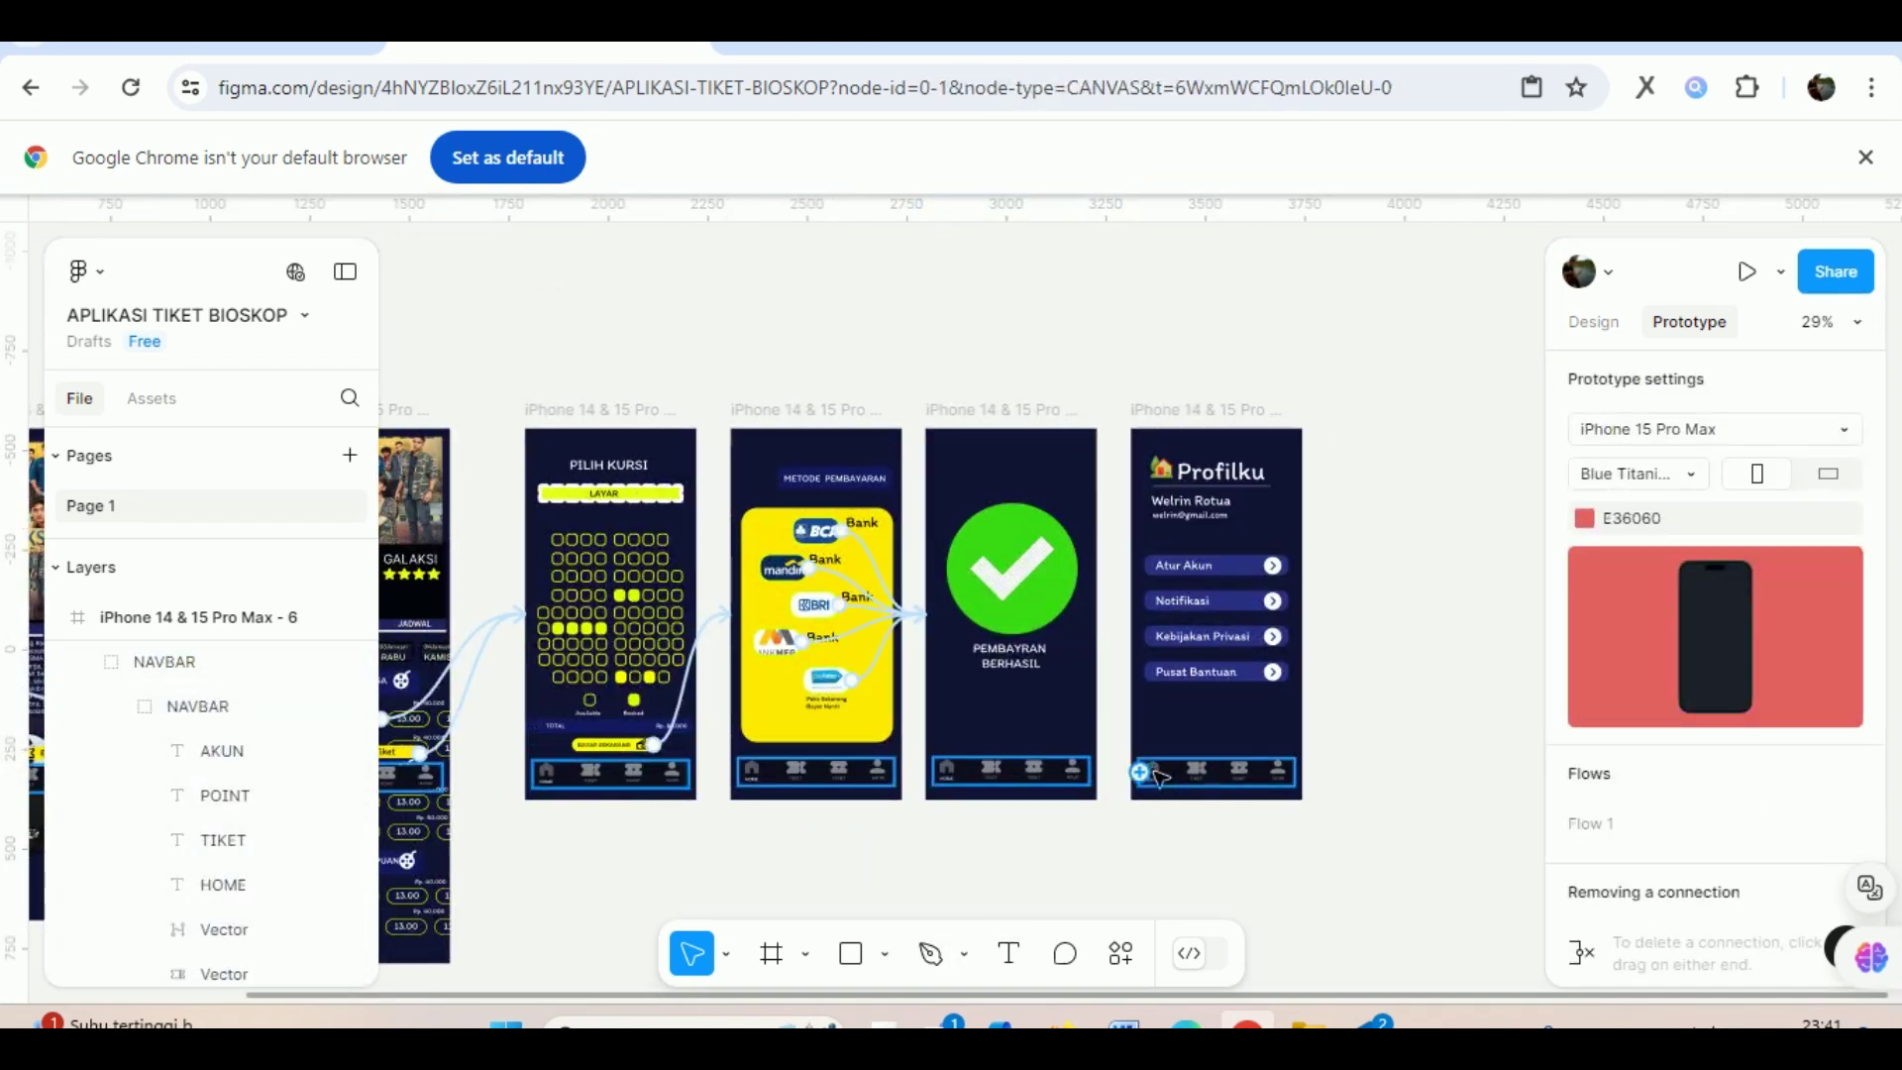
pyautogui.scroll(1, 1112, 880)
pyautogui.scroll(4, 1112, 884)
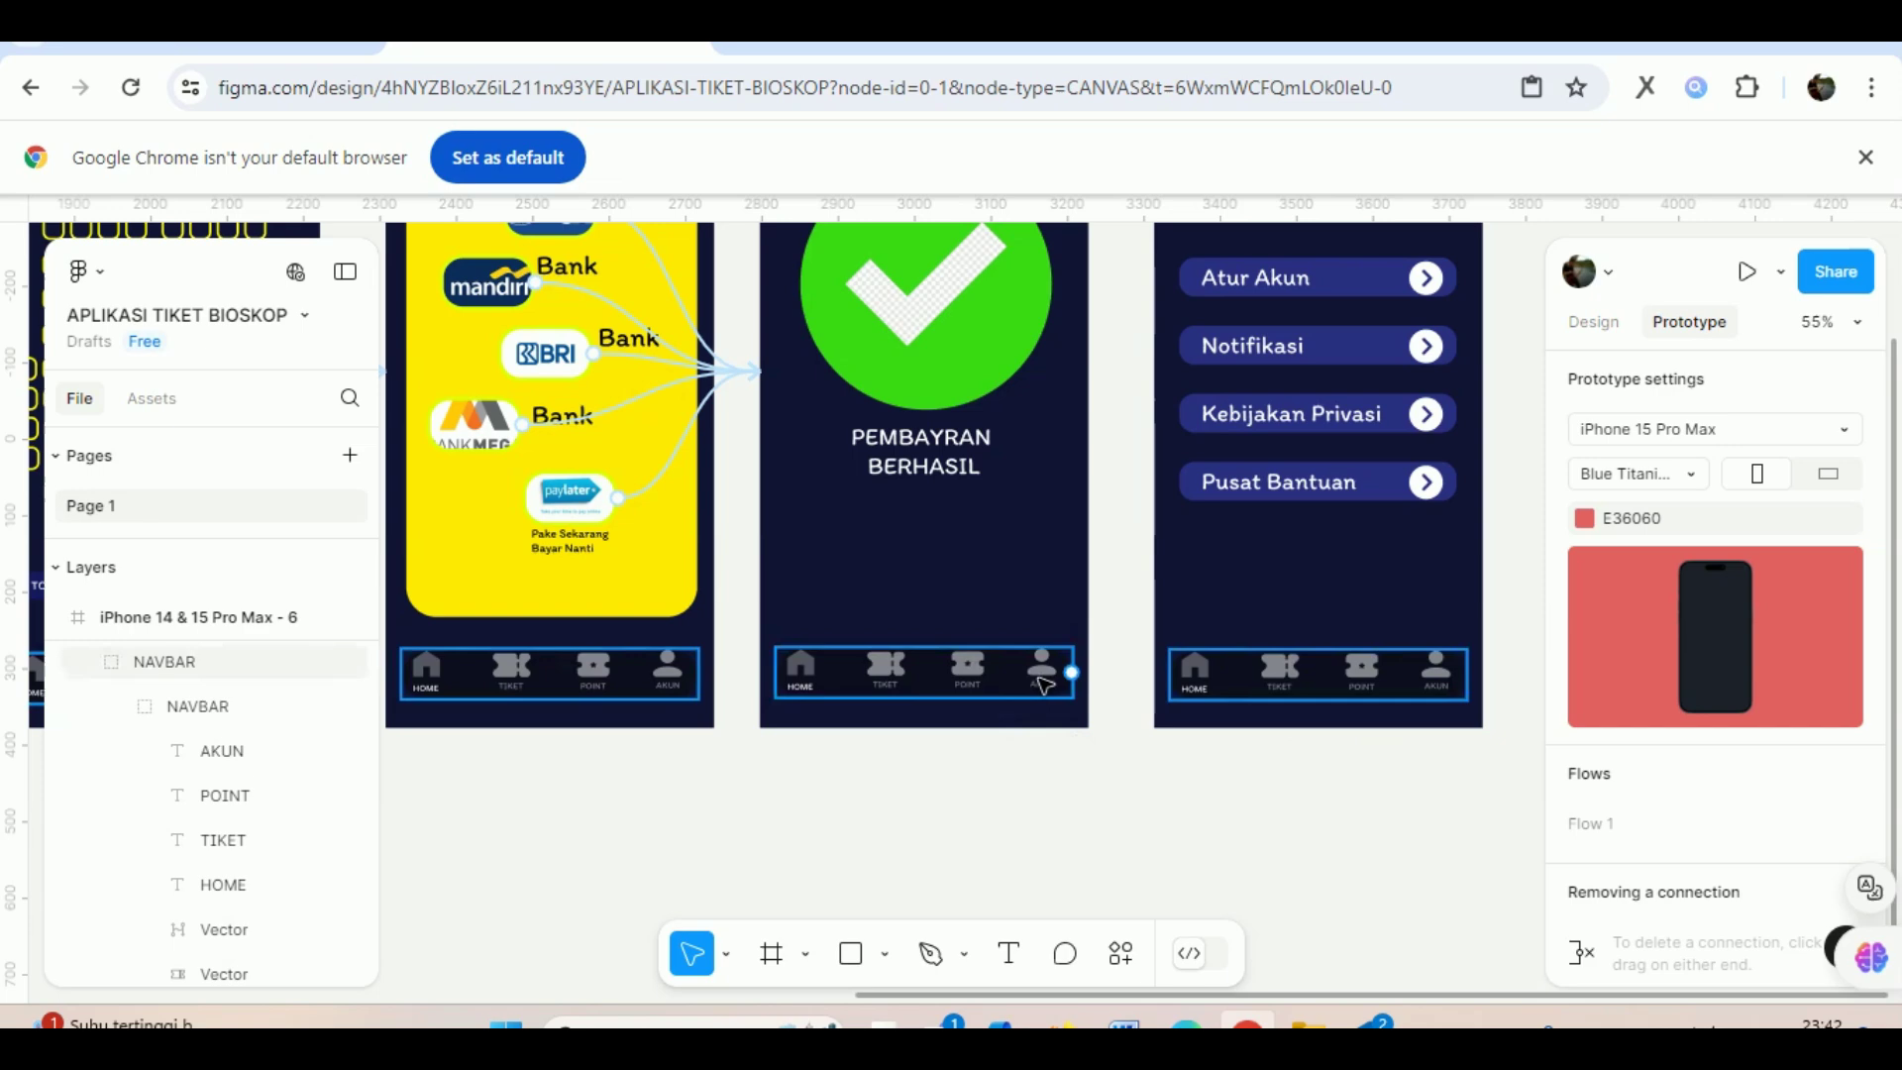
pyautogui.click(1043, 684)
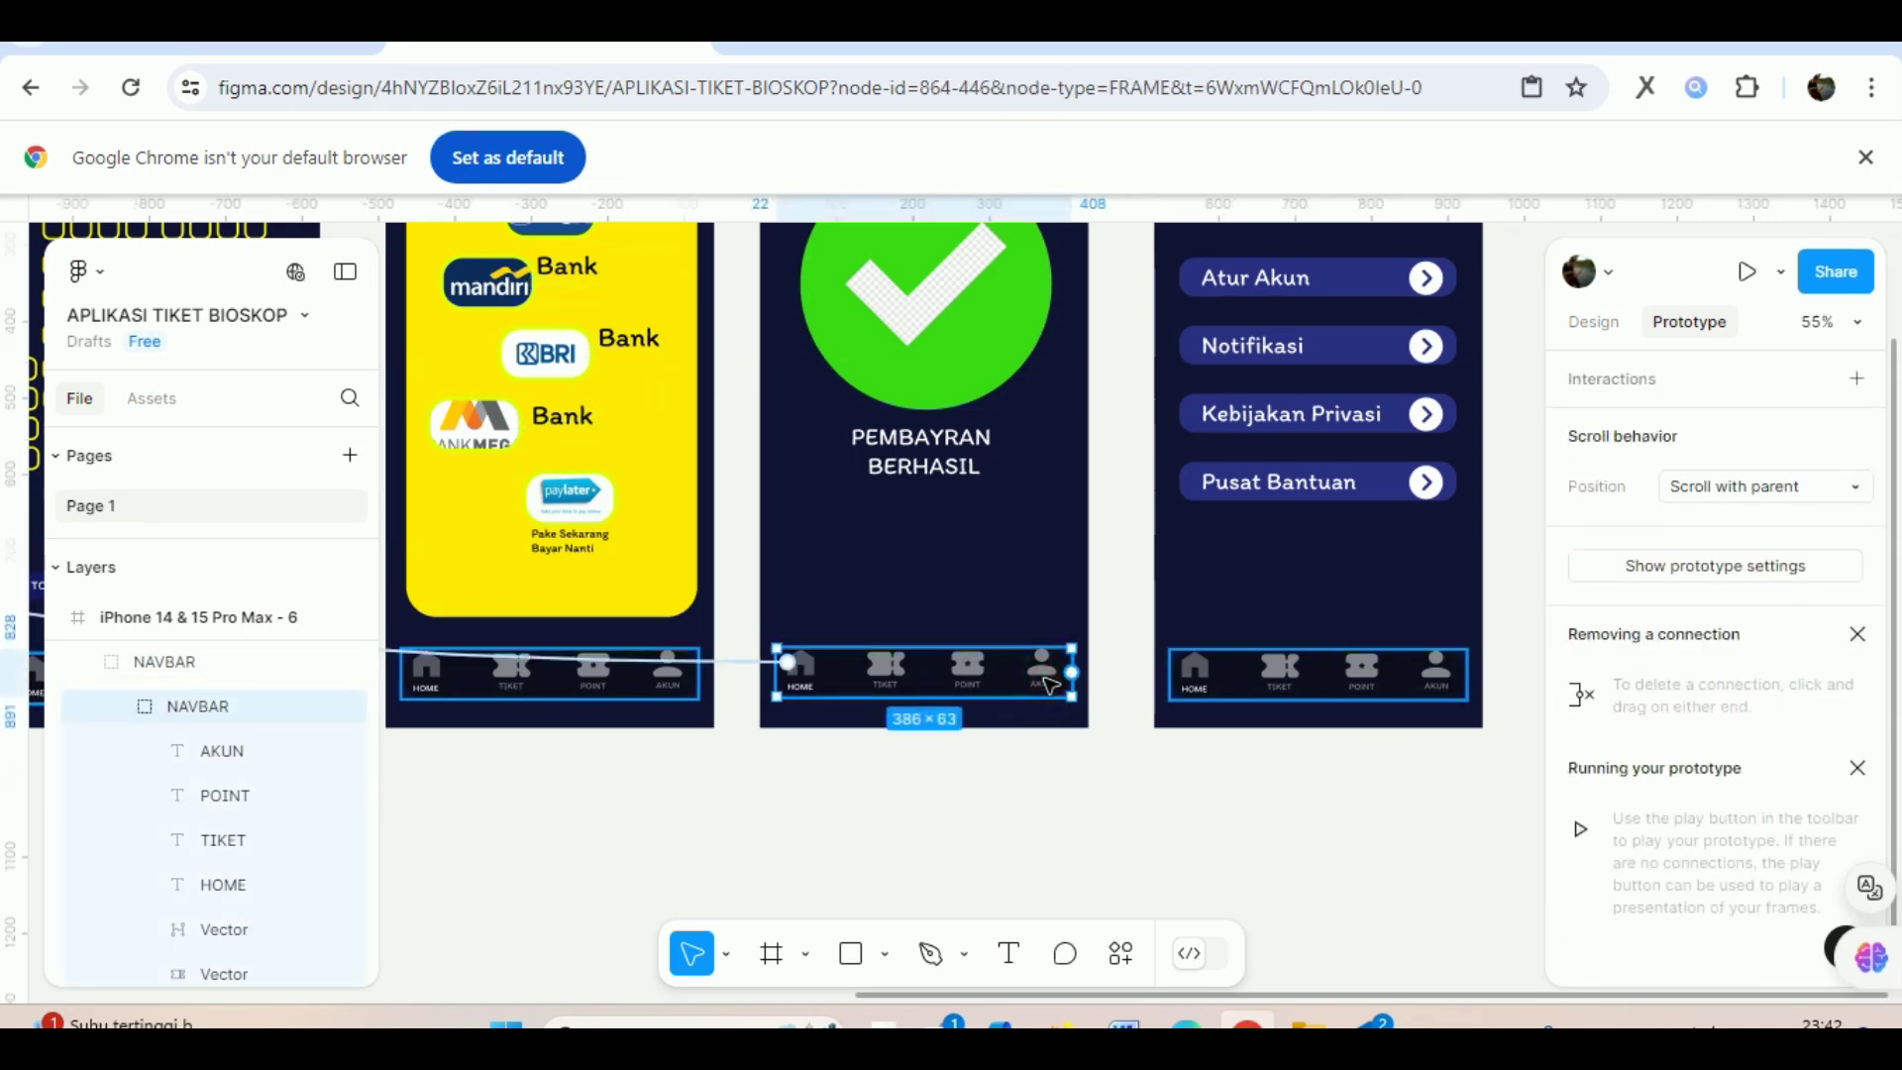
pyautogui.click(1046, 683)
pyautogui.scroll(5, 1048, 691)
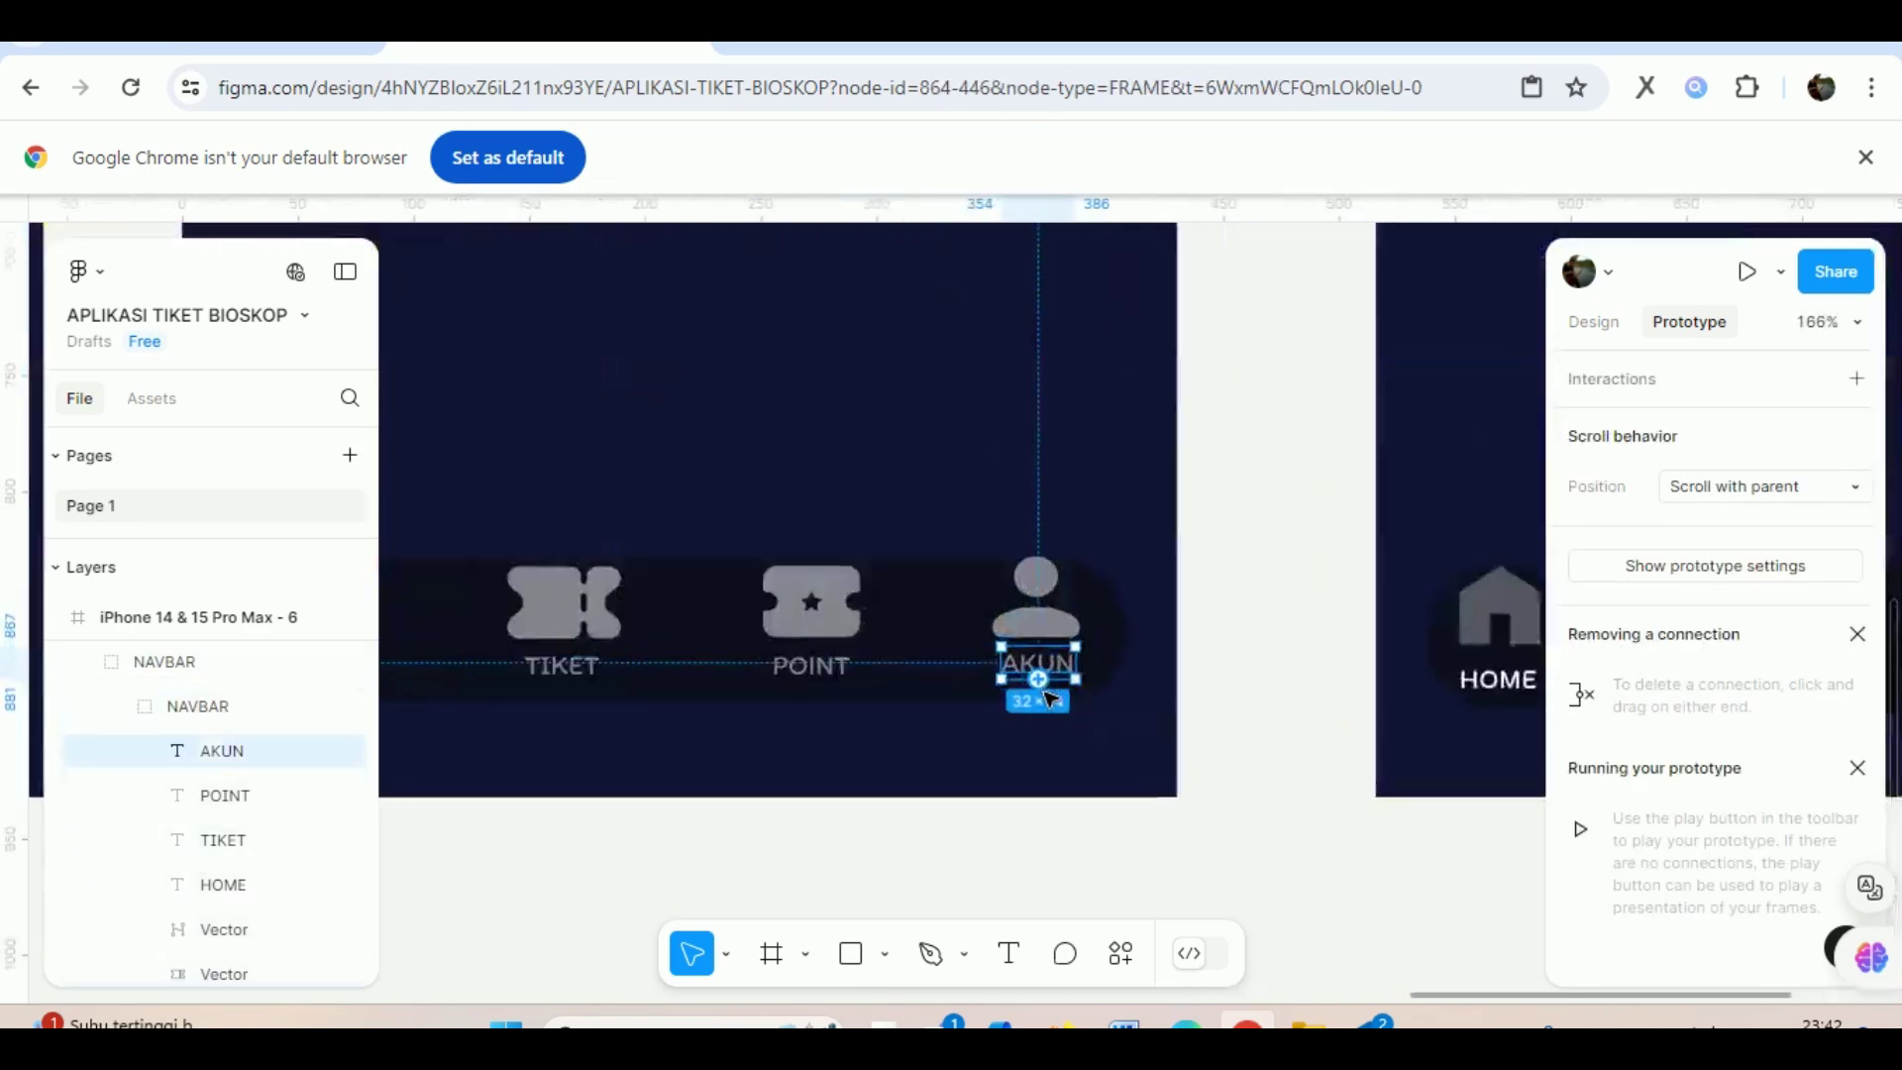
pyautogui.scroll(1, 1045, 654)
pyautogui.doubleClick(1042, 572)
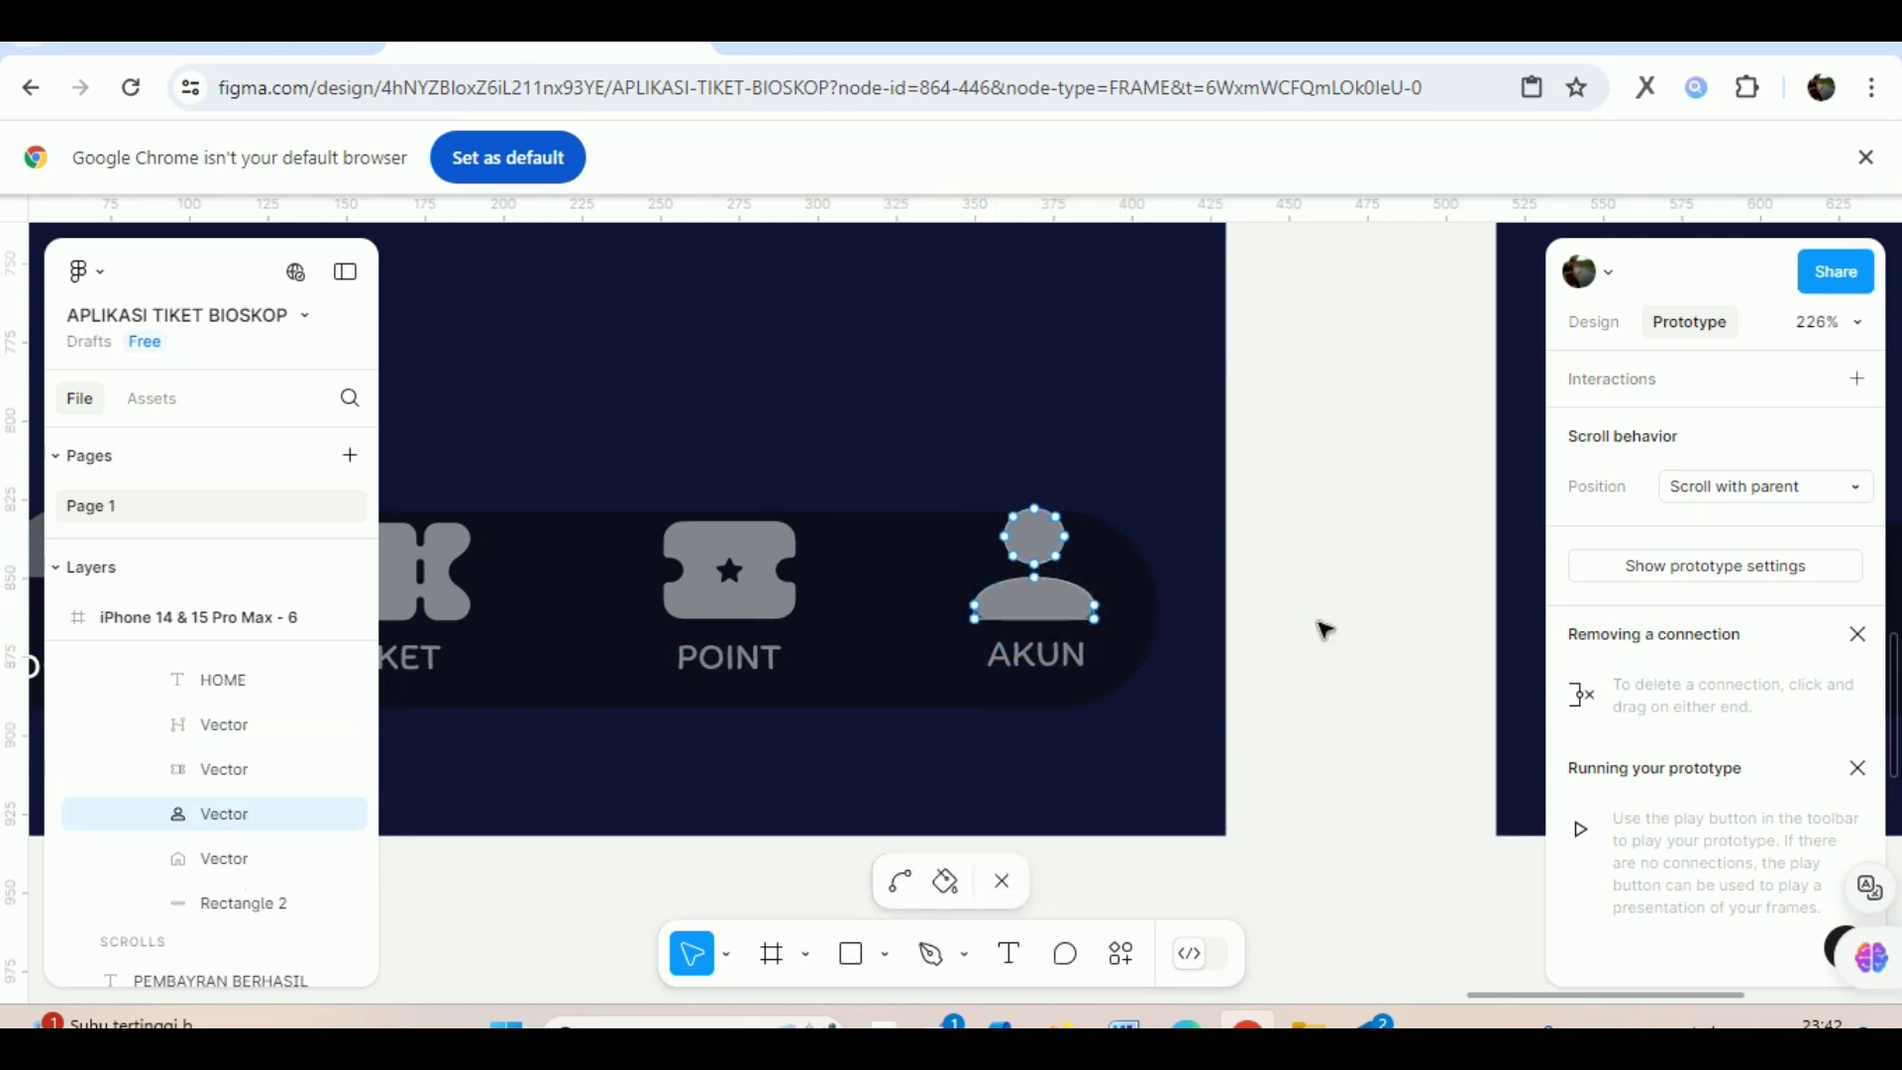
pyautogui.click(229, 726)
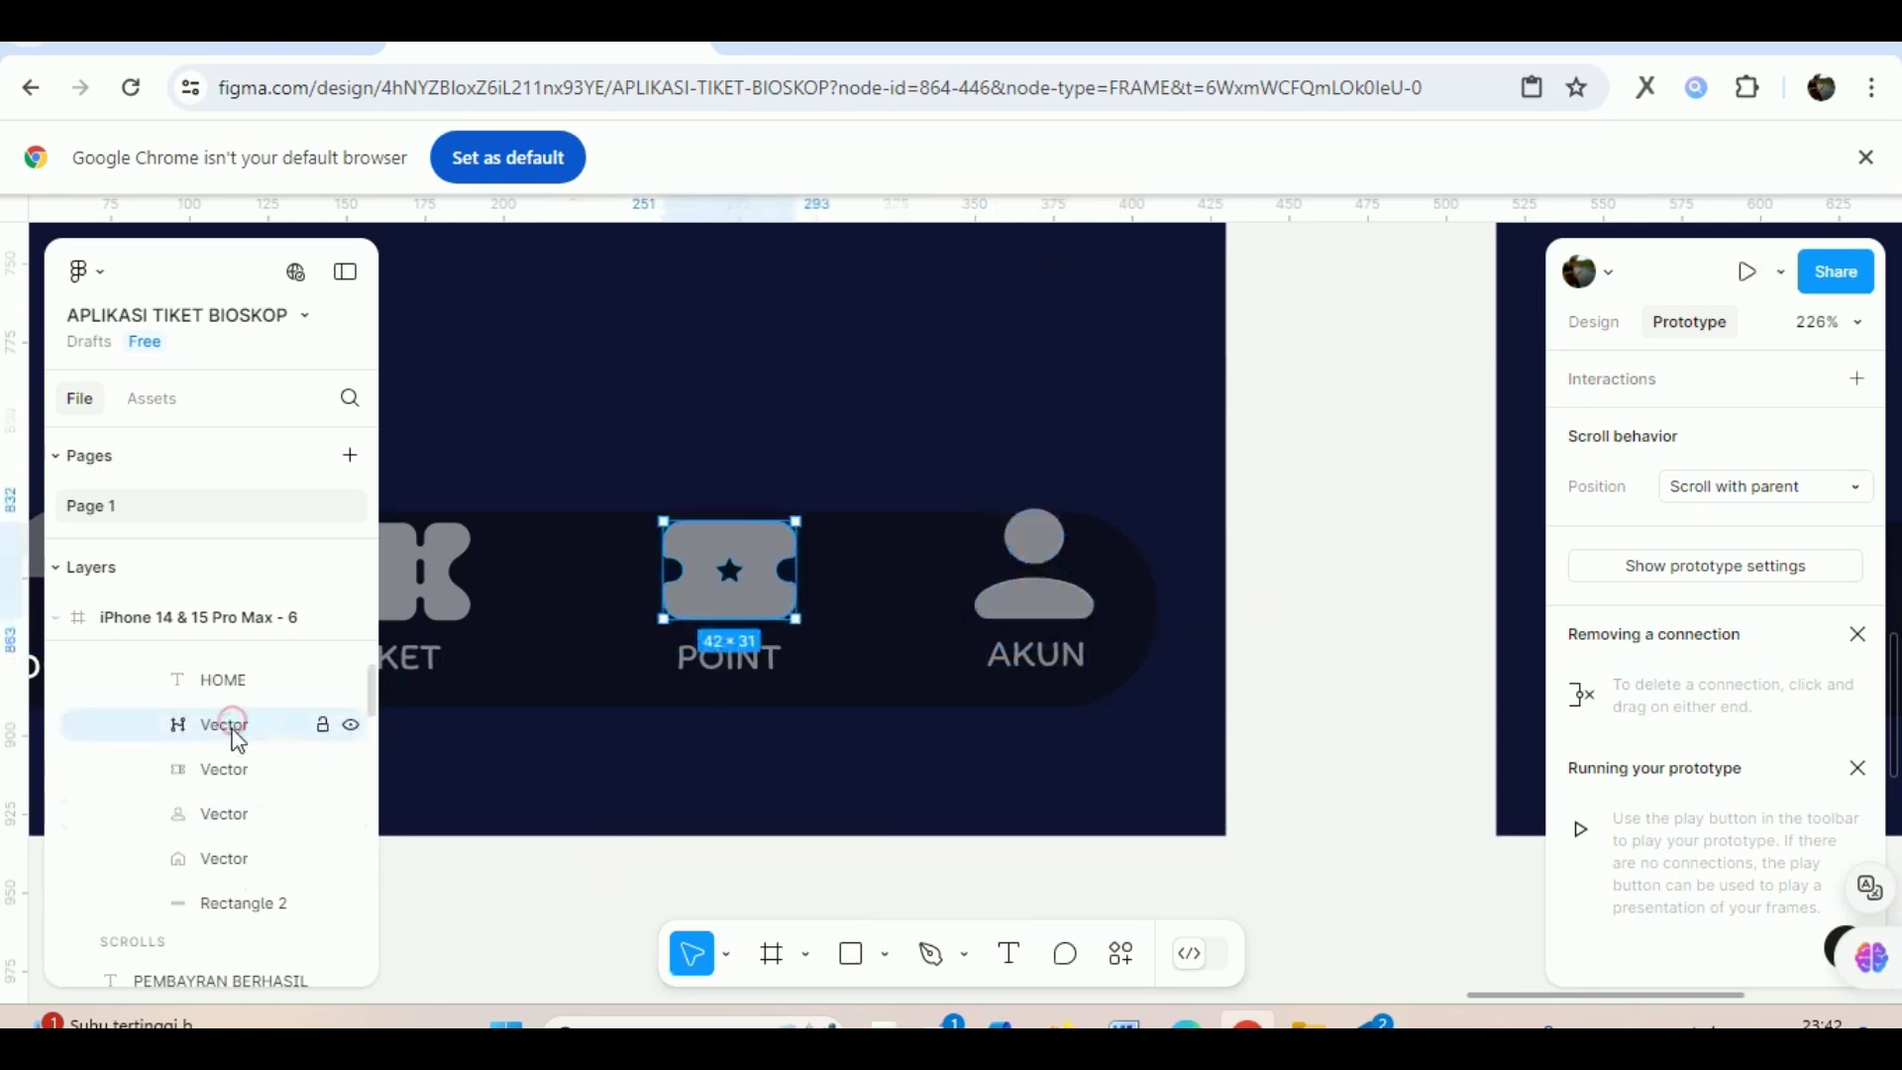
pyautogui.click(1309, 592)
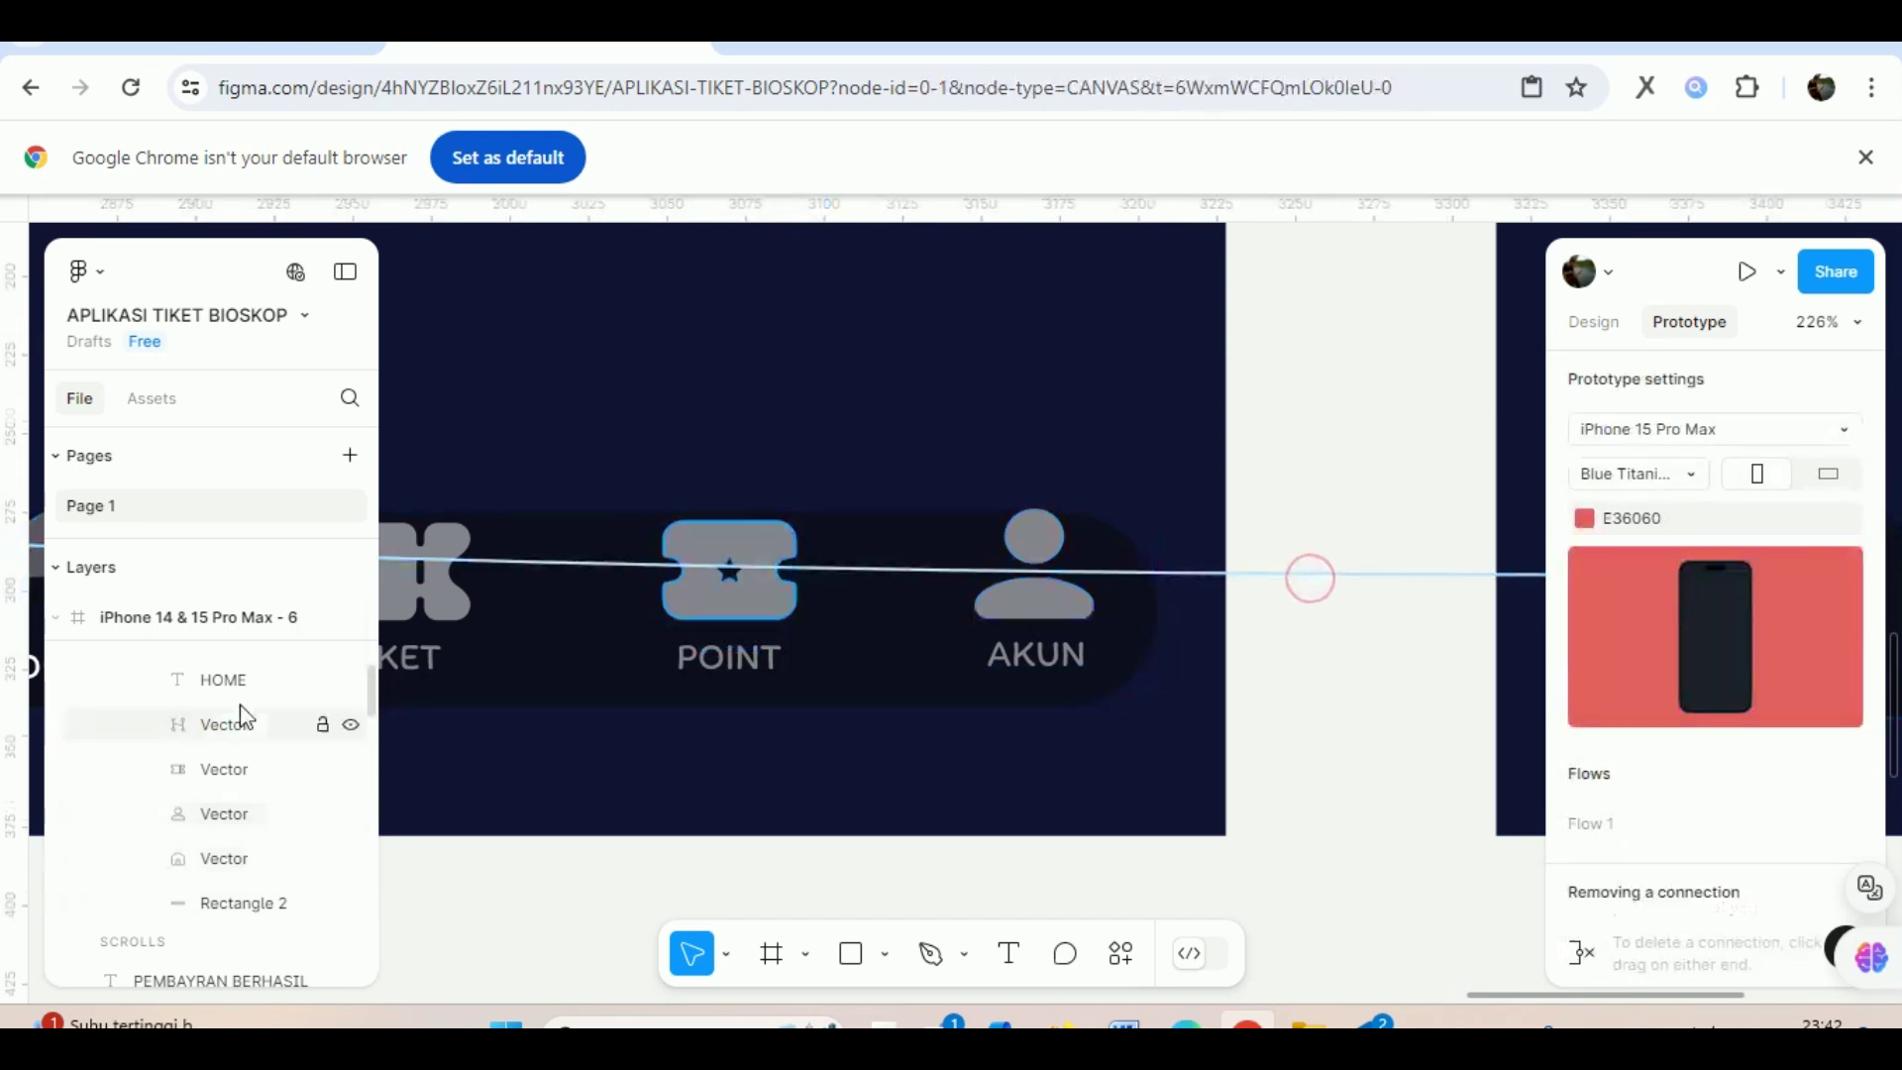
pyautogui.click(1067, 608)
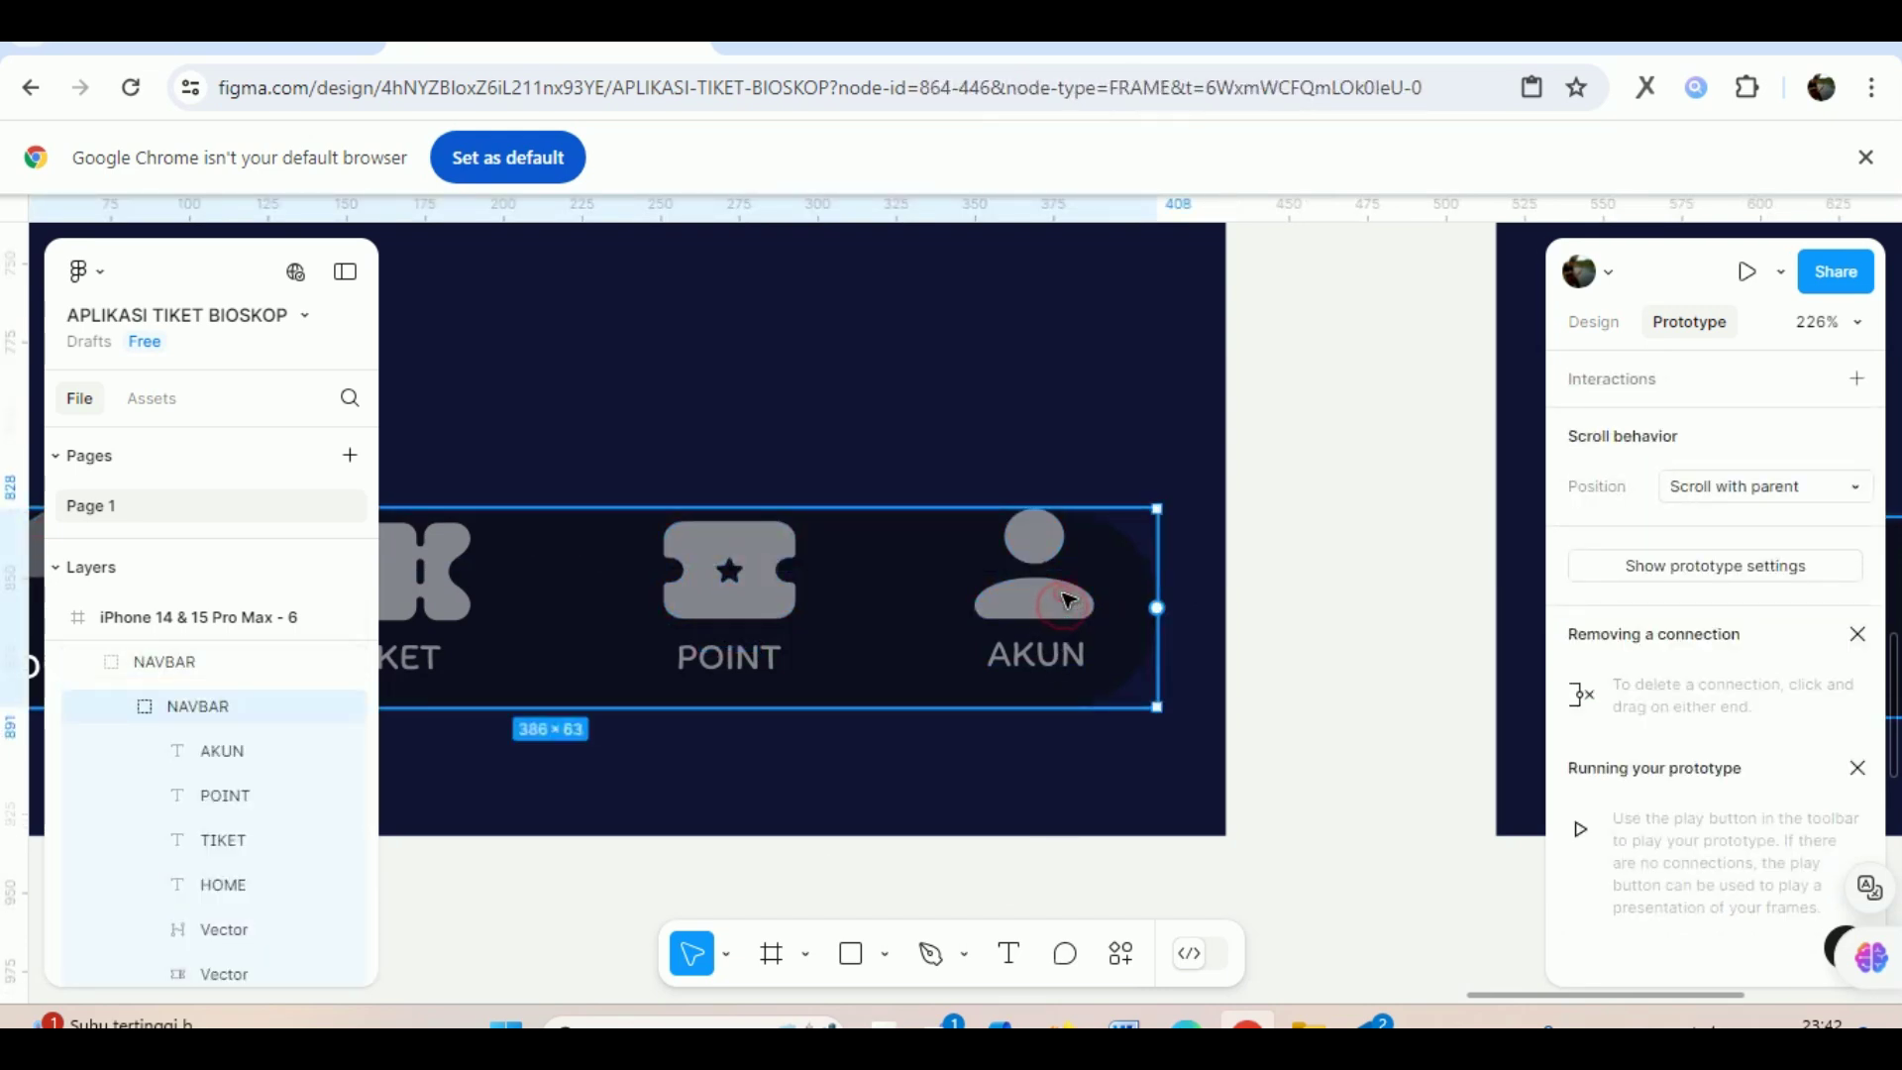
pyautogui.click(1067, 598)
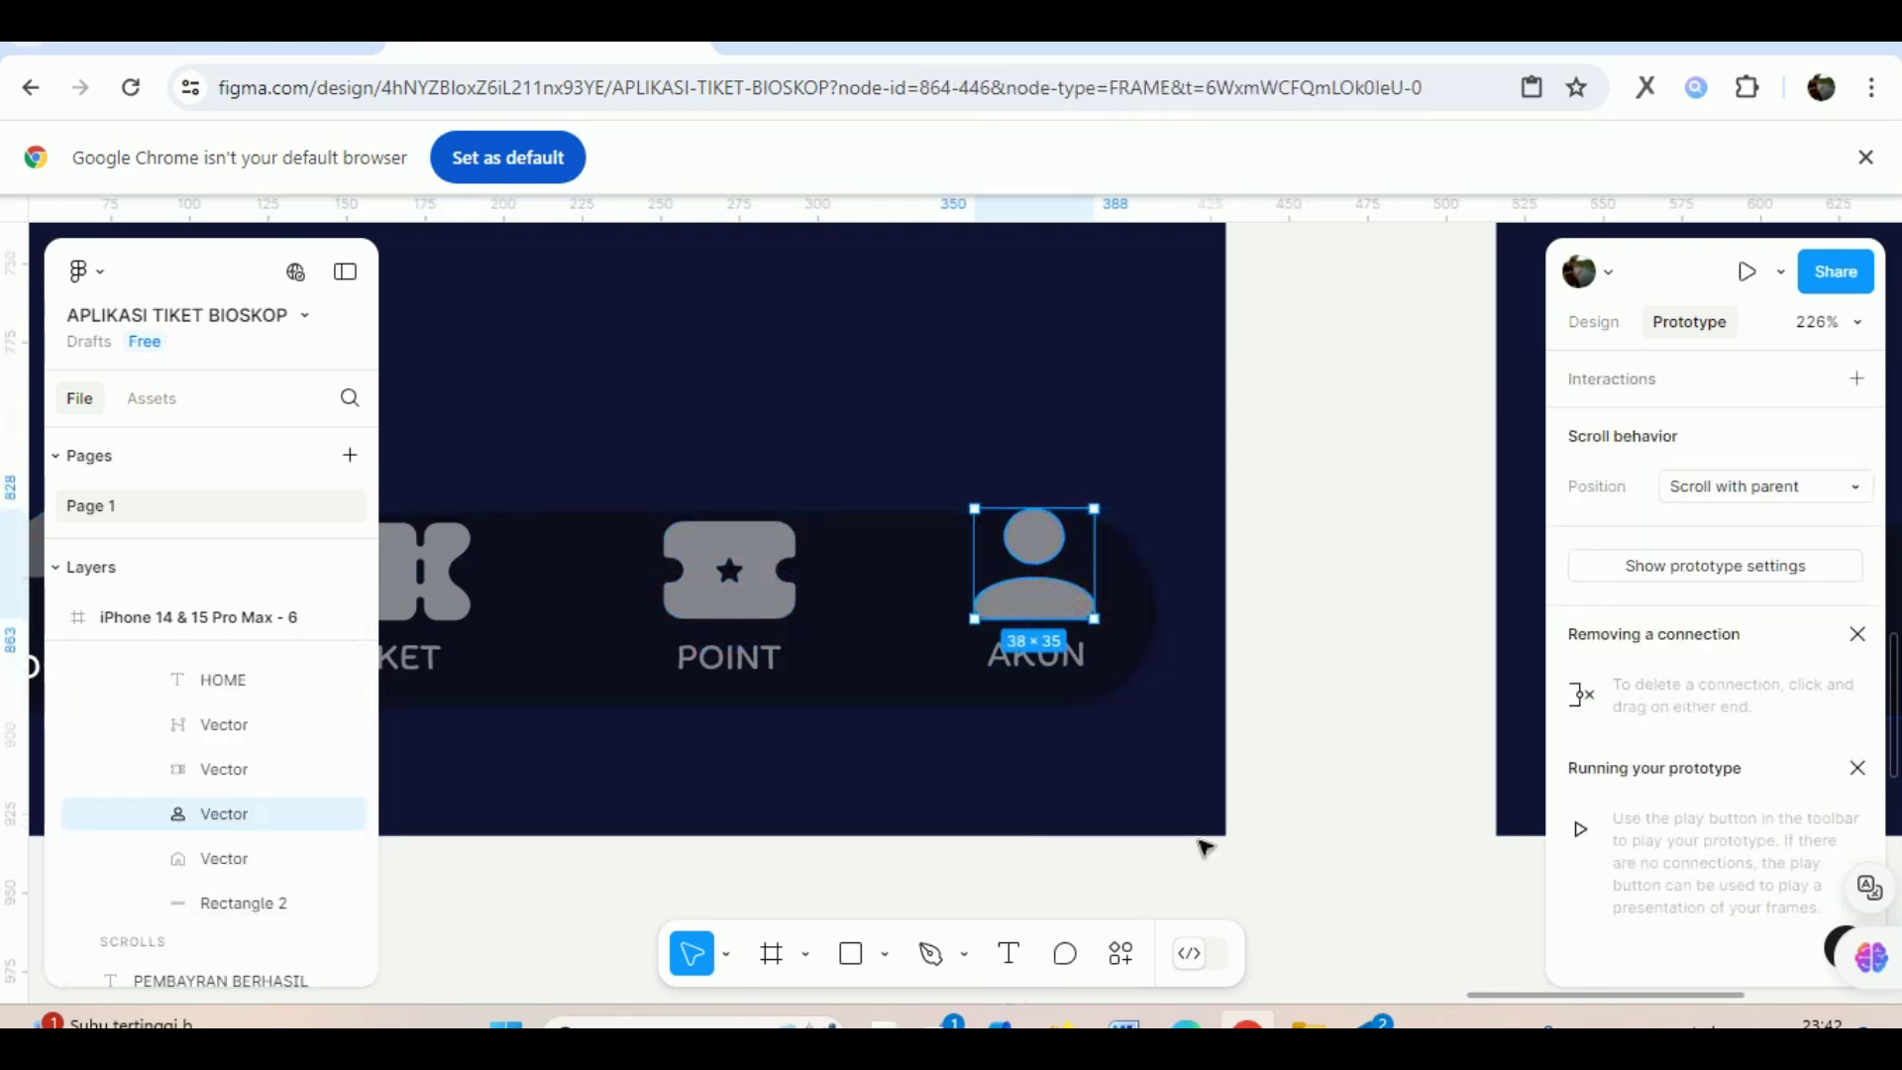
# Link the AKUN icon to the Profilku screen with Smart animate, Ease out, 300ms.
pyautogui.moveTo(1430, 875); pyautogui.dragTo(1225, 878)
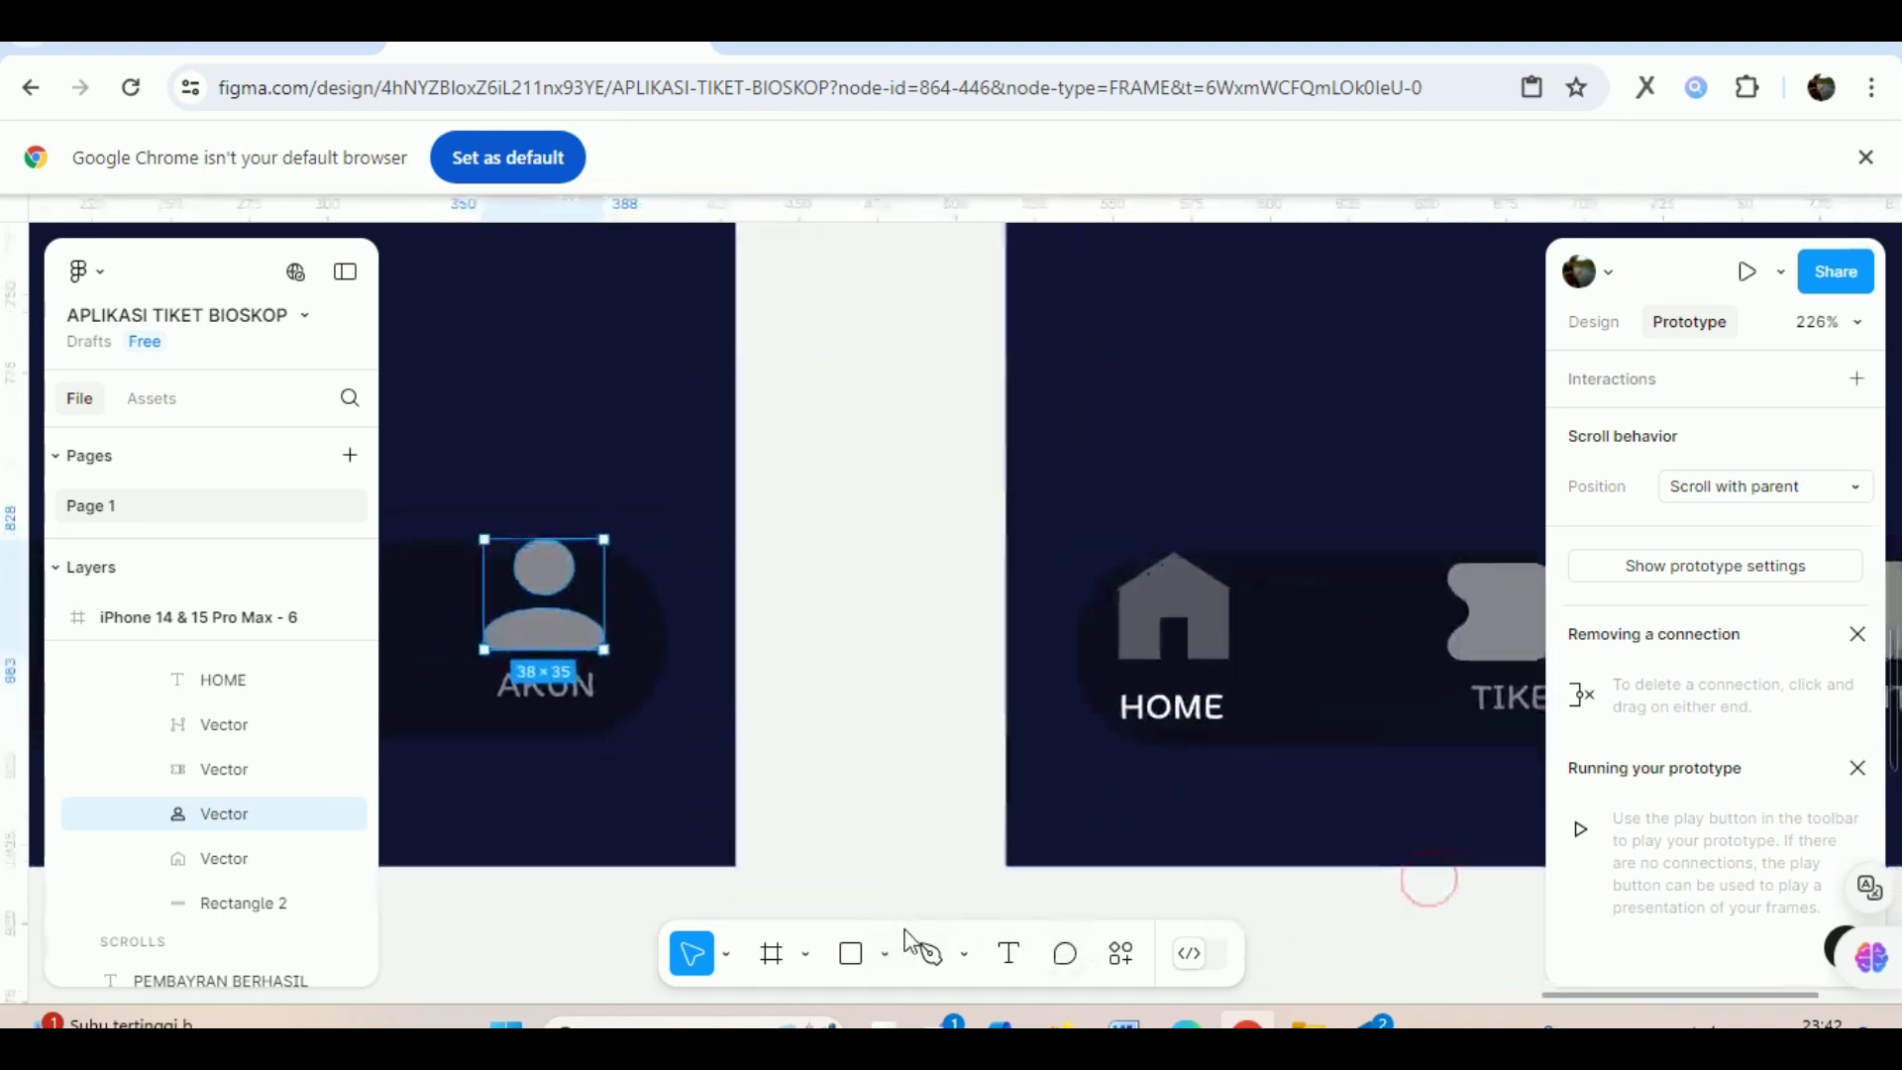
pyautogui.moveTo(888, 567)
pyautogui.mouseDown()
pyautogui.moveTo(1892, 719)
pyautogui.moveTo(8, 401)
pyautogui.moveTo(984, 404)
pyautogui.moveTo(1023, 377)
pyautogui.mouseUp()
pyautogui.scroll(5, 1040, 531)
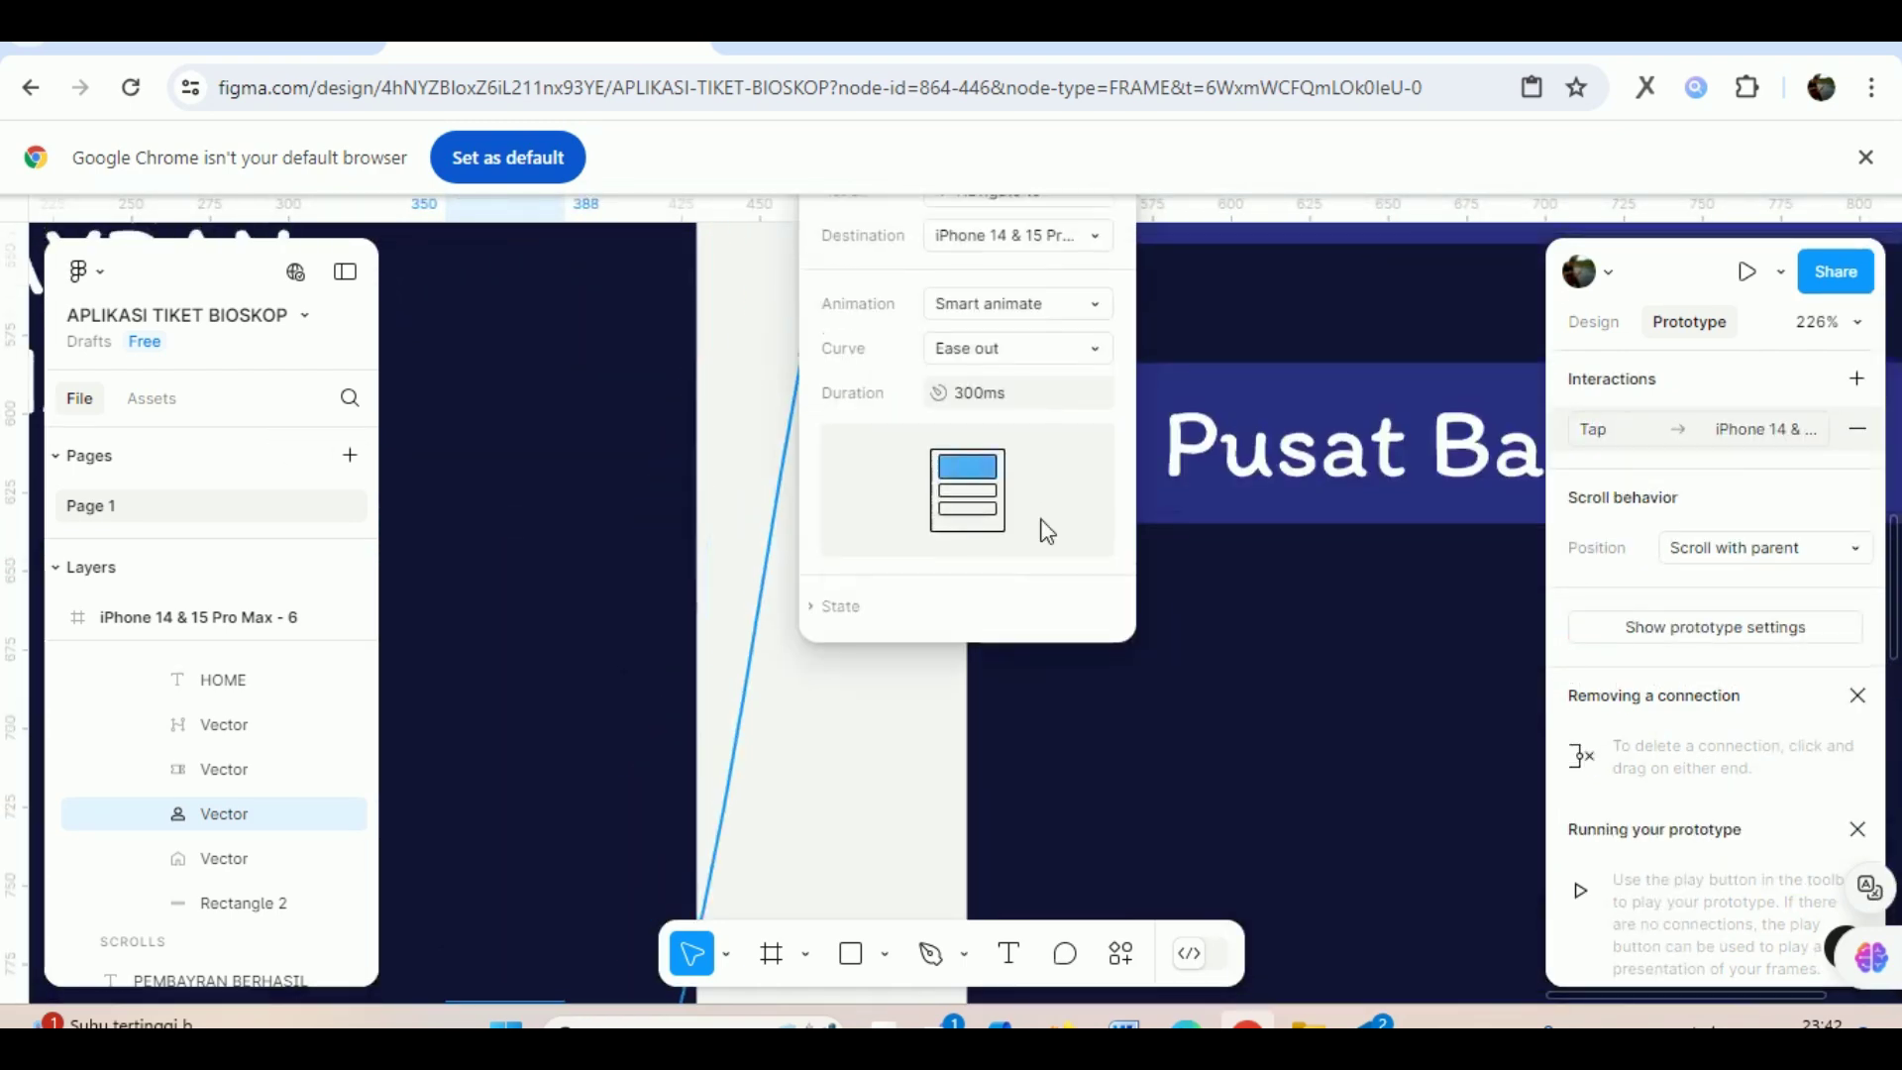
pyautogui.scroll(-5, 901, 768)
pyautogui.scroll(-2, 897, 769)
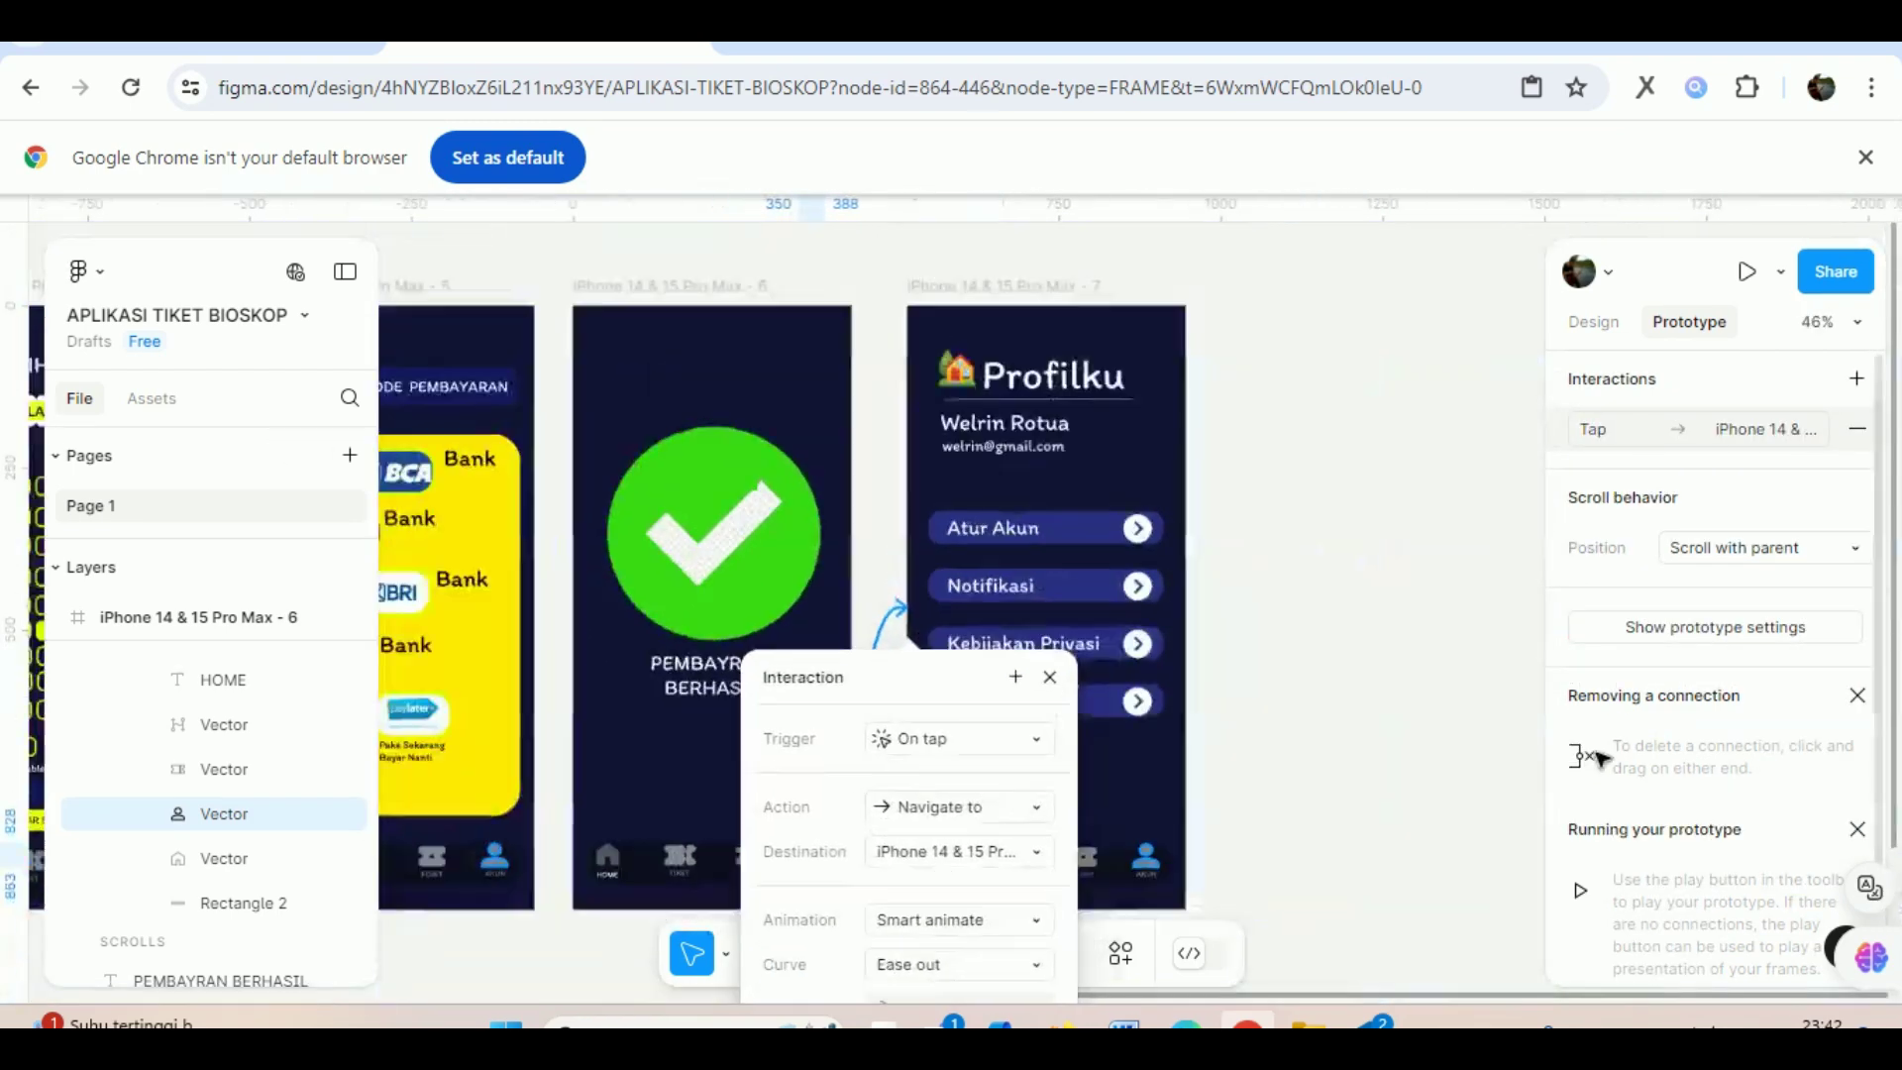
pyautogui.hscroll(-5, 1453, 487)
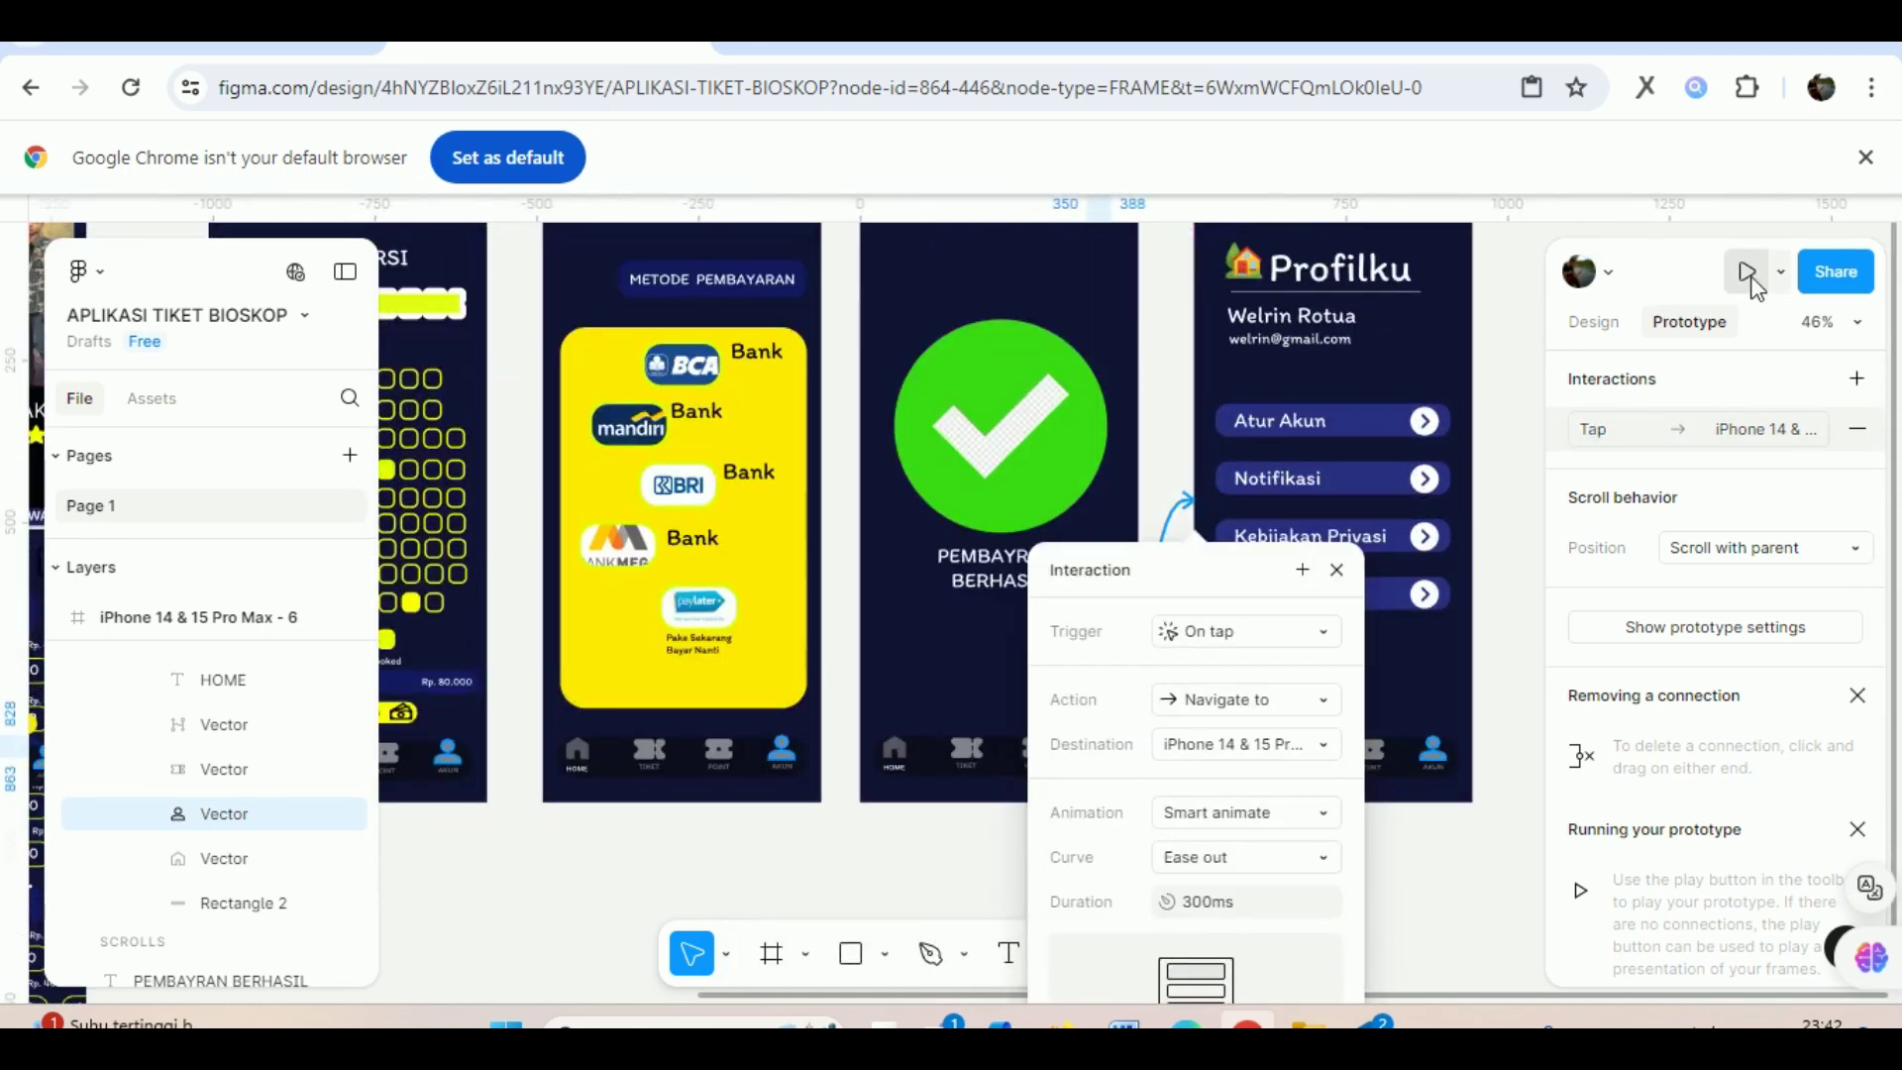
pyautogui.click(1752, 279)
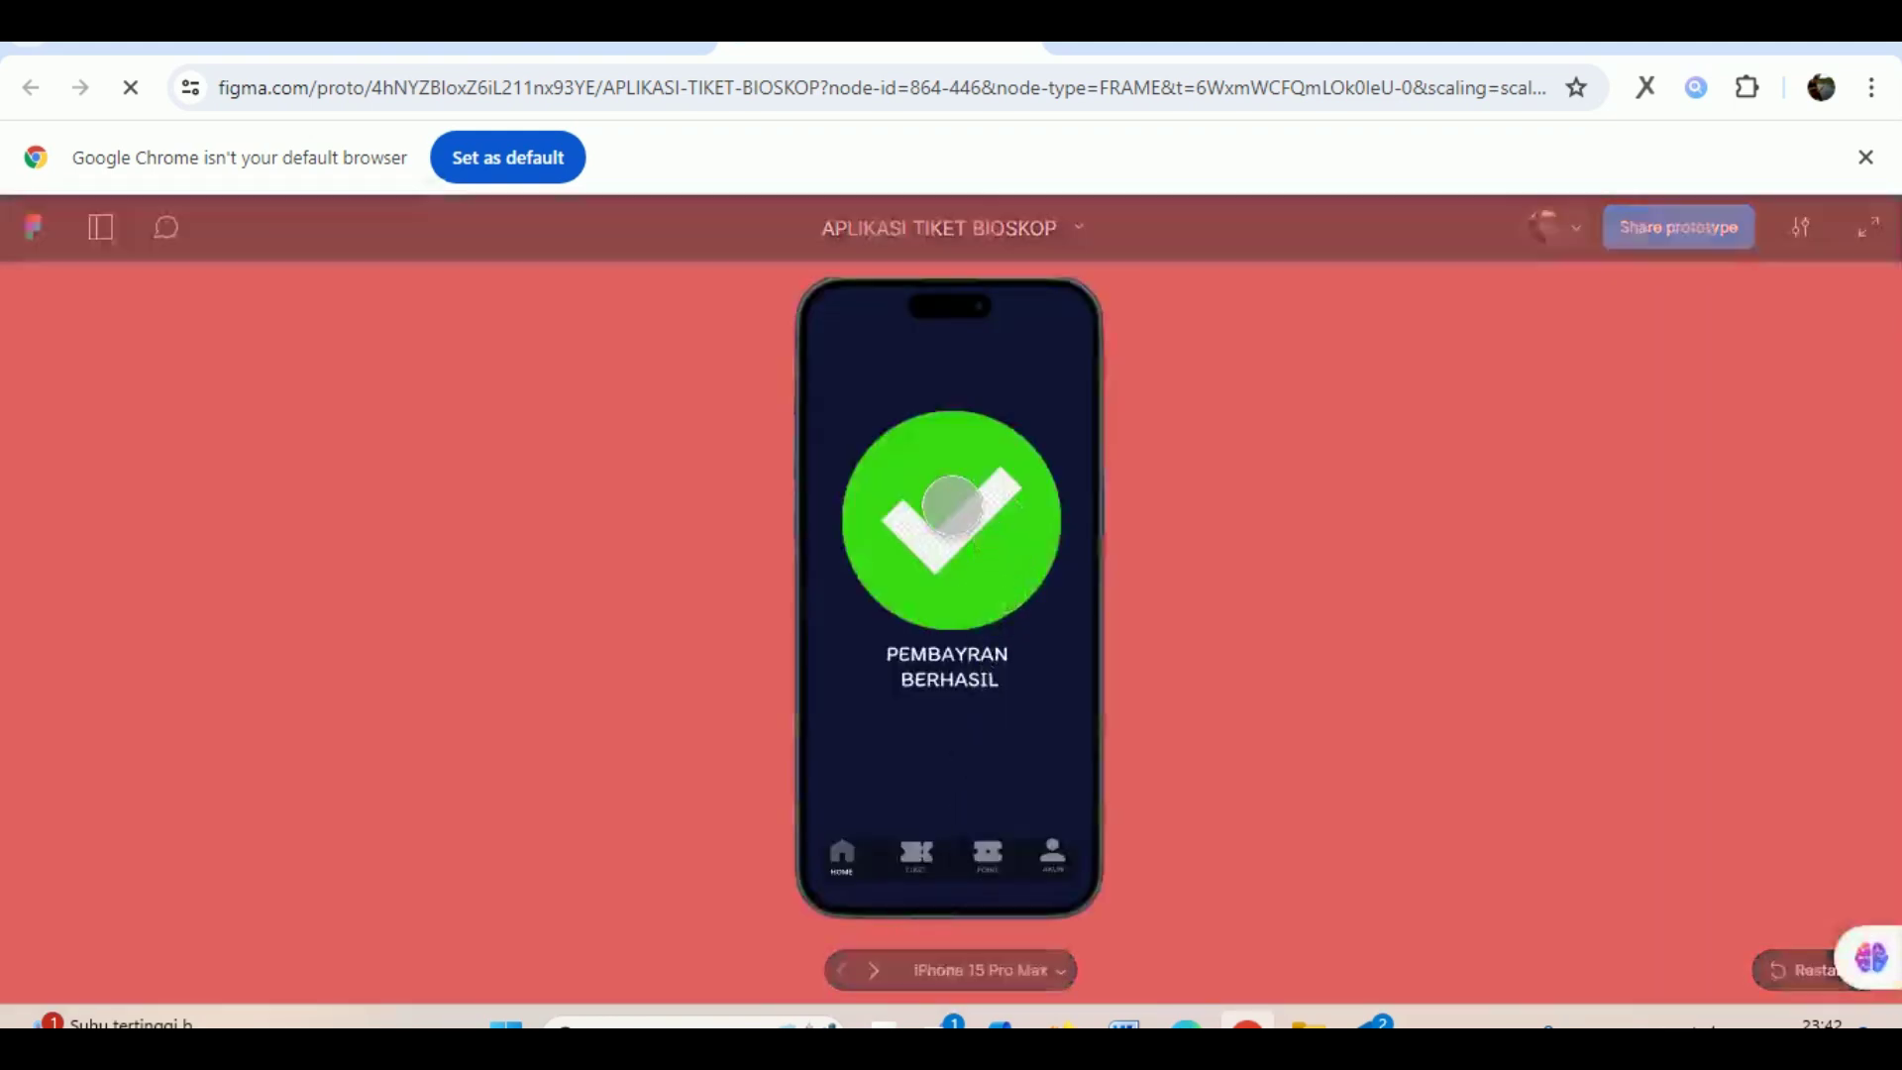
pyautogui.click(842, 851)
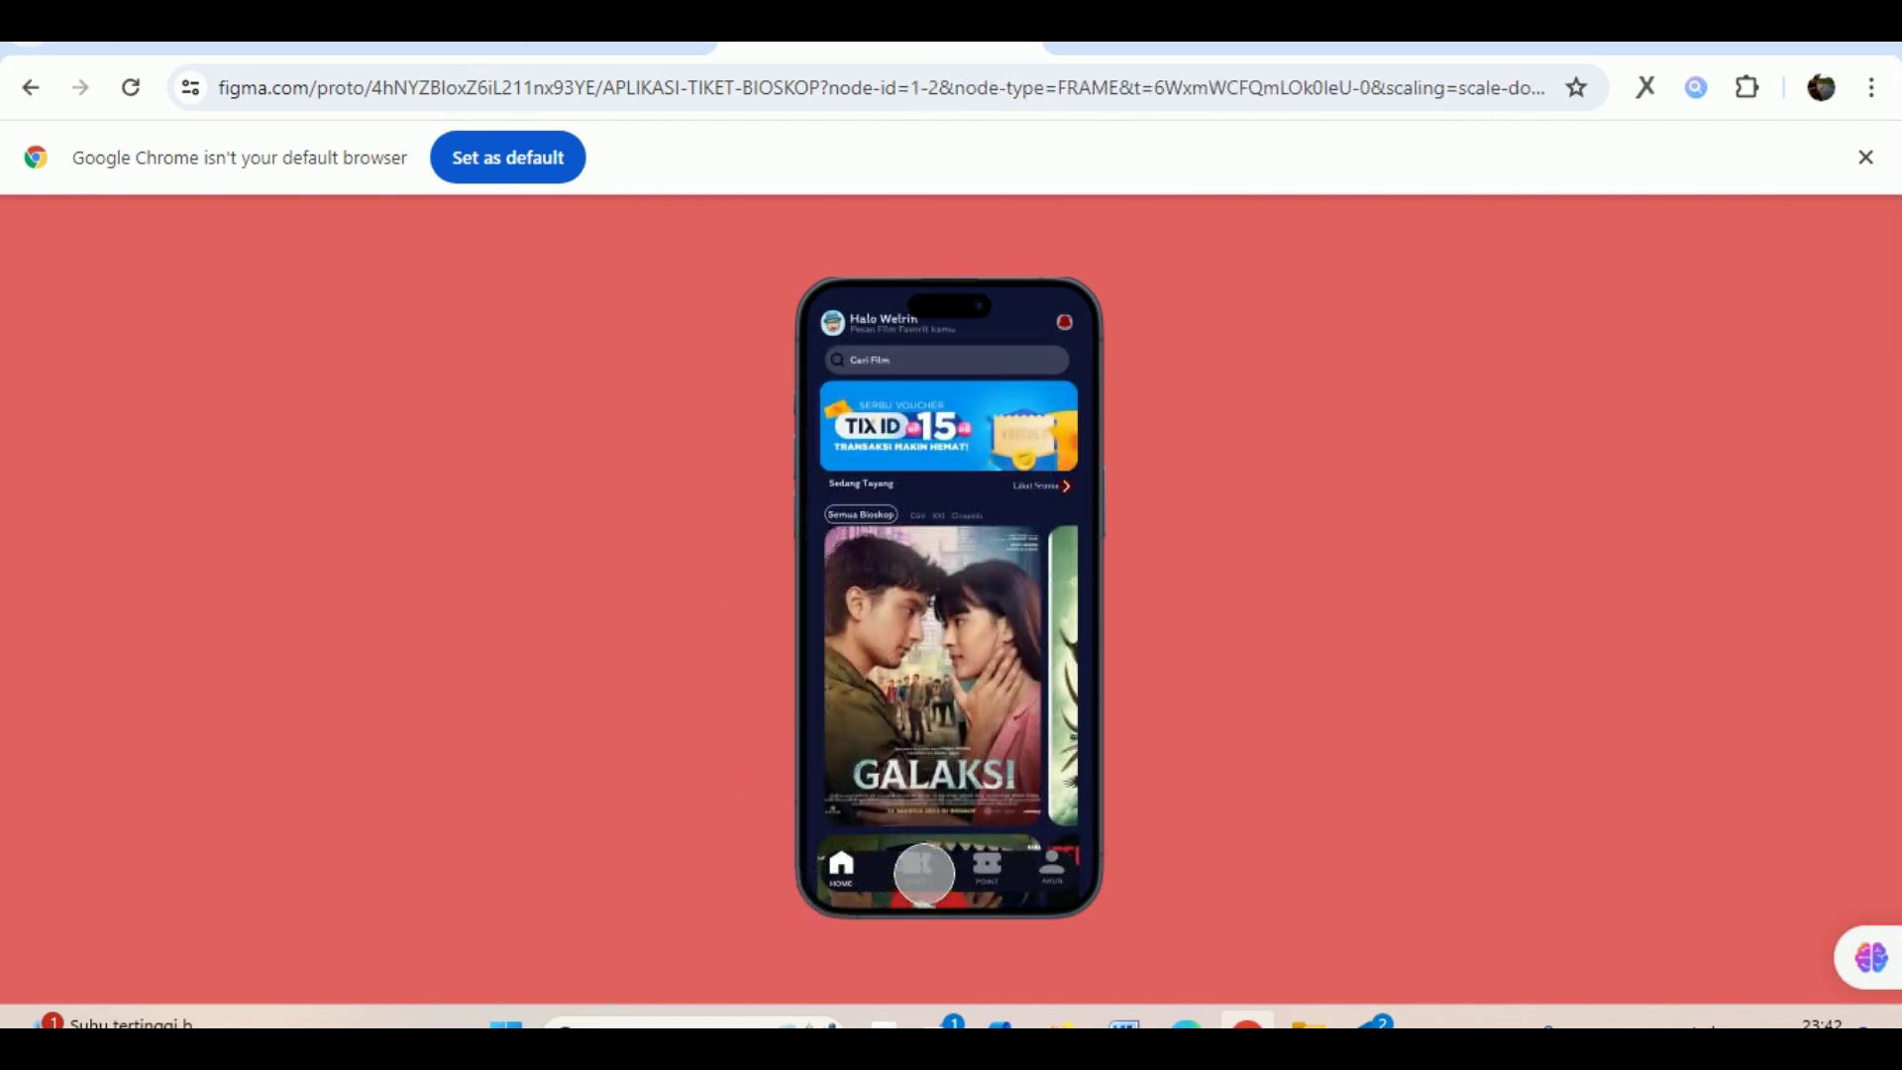
pyautogui.click(923, 873)
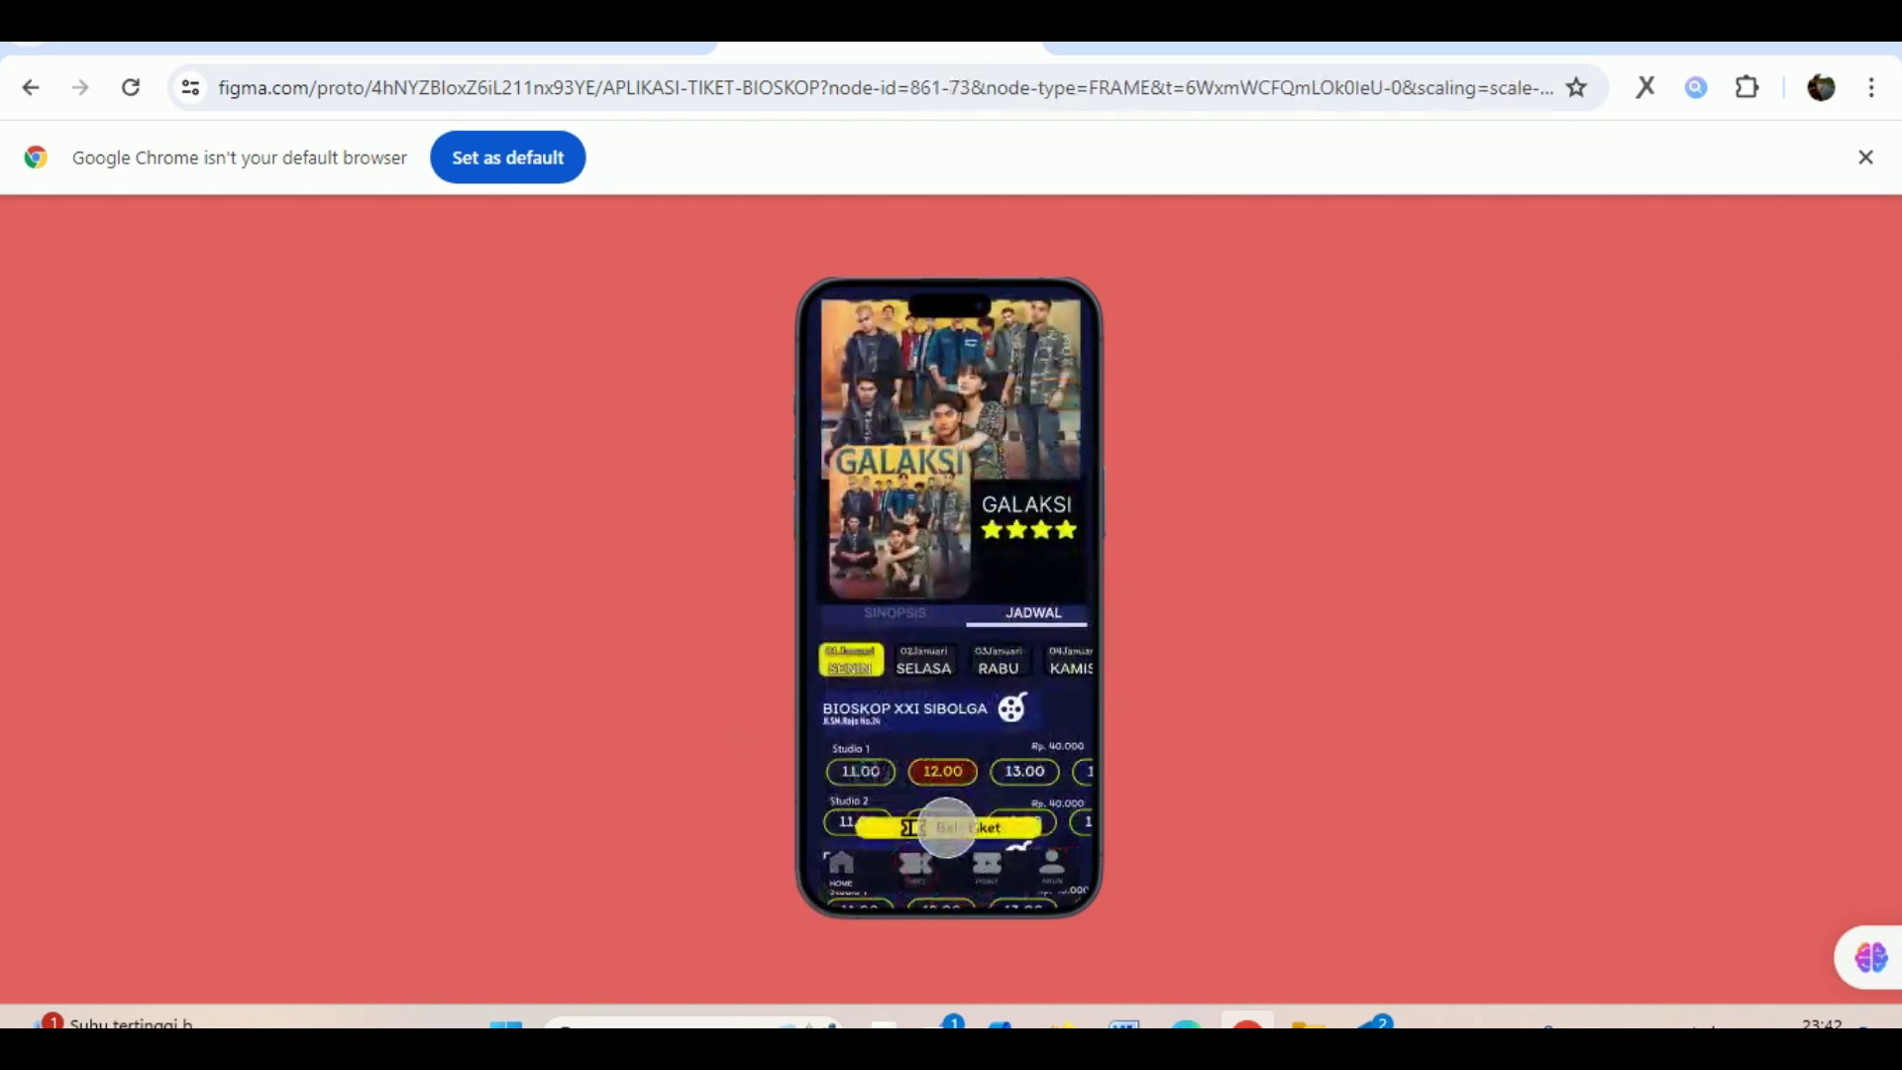
pyautogui.click(902, 610)
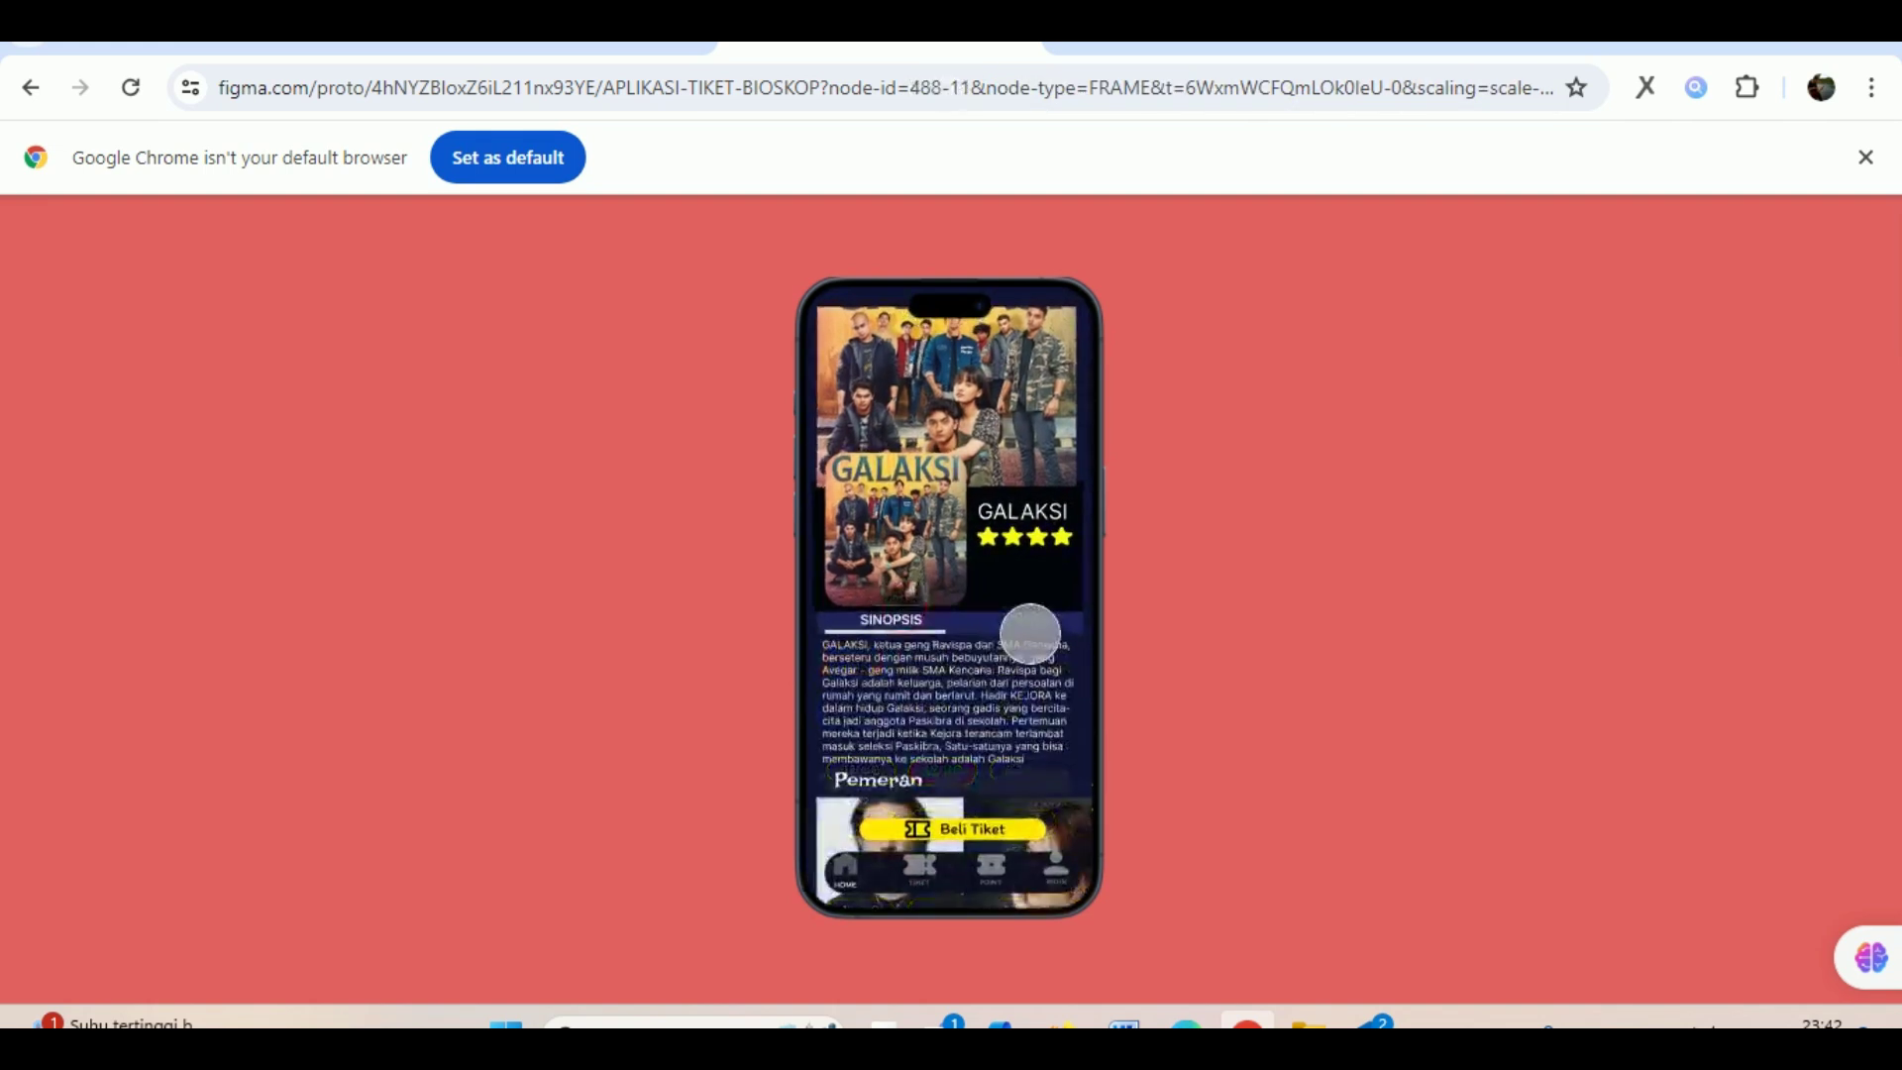
pyautogui.click(1031, 620)
pyautogui.click(884, 616)
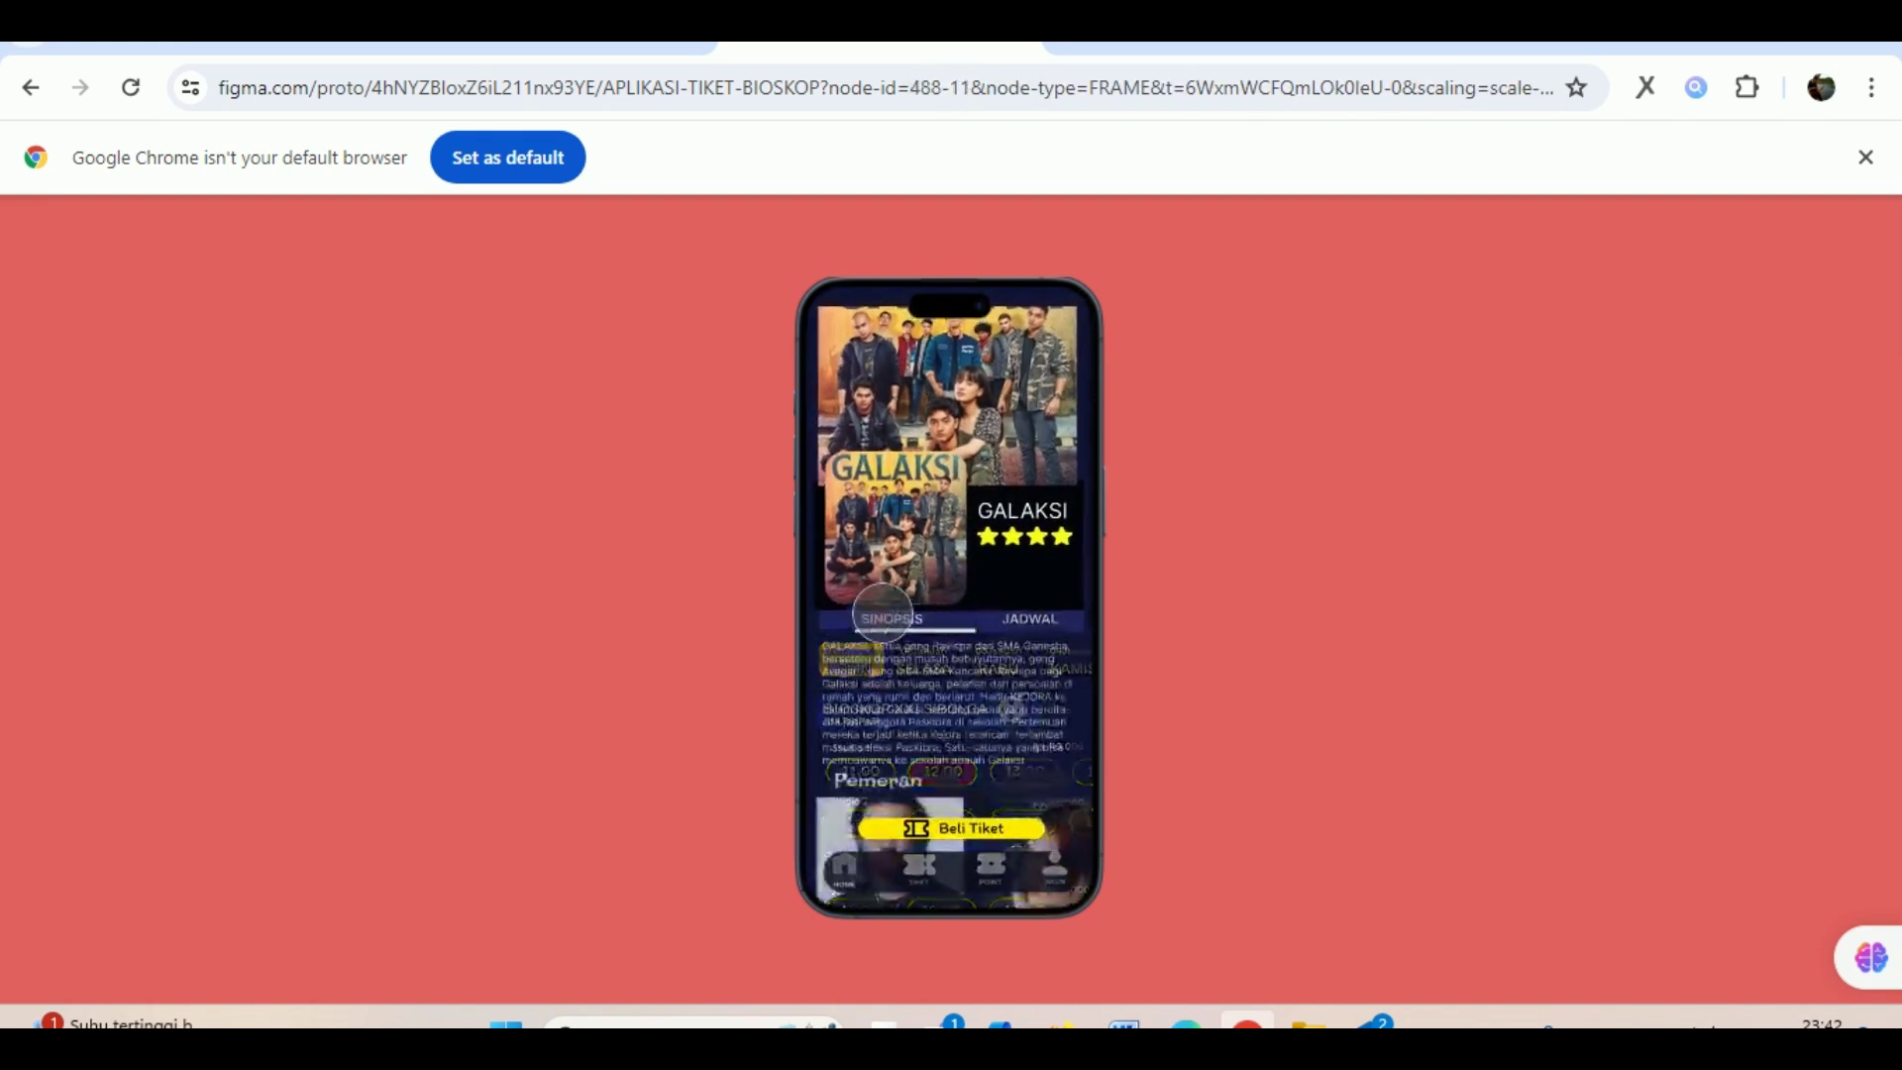
pyautogui.click(840, 870)
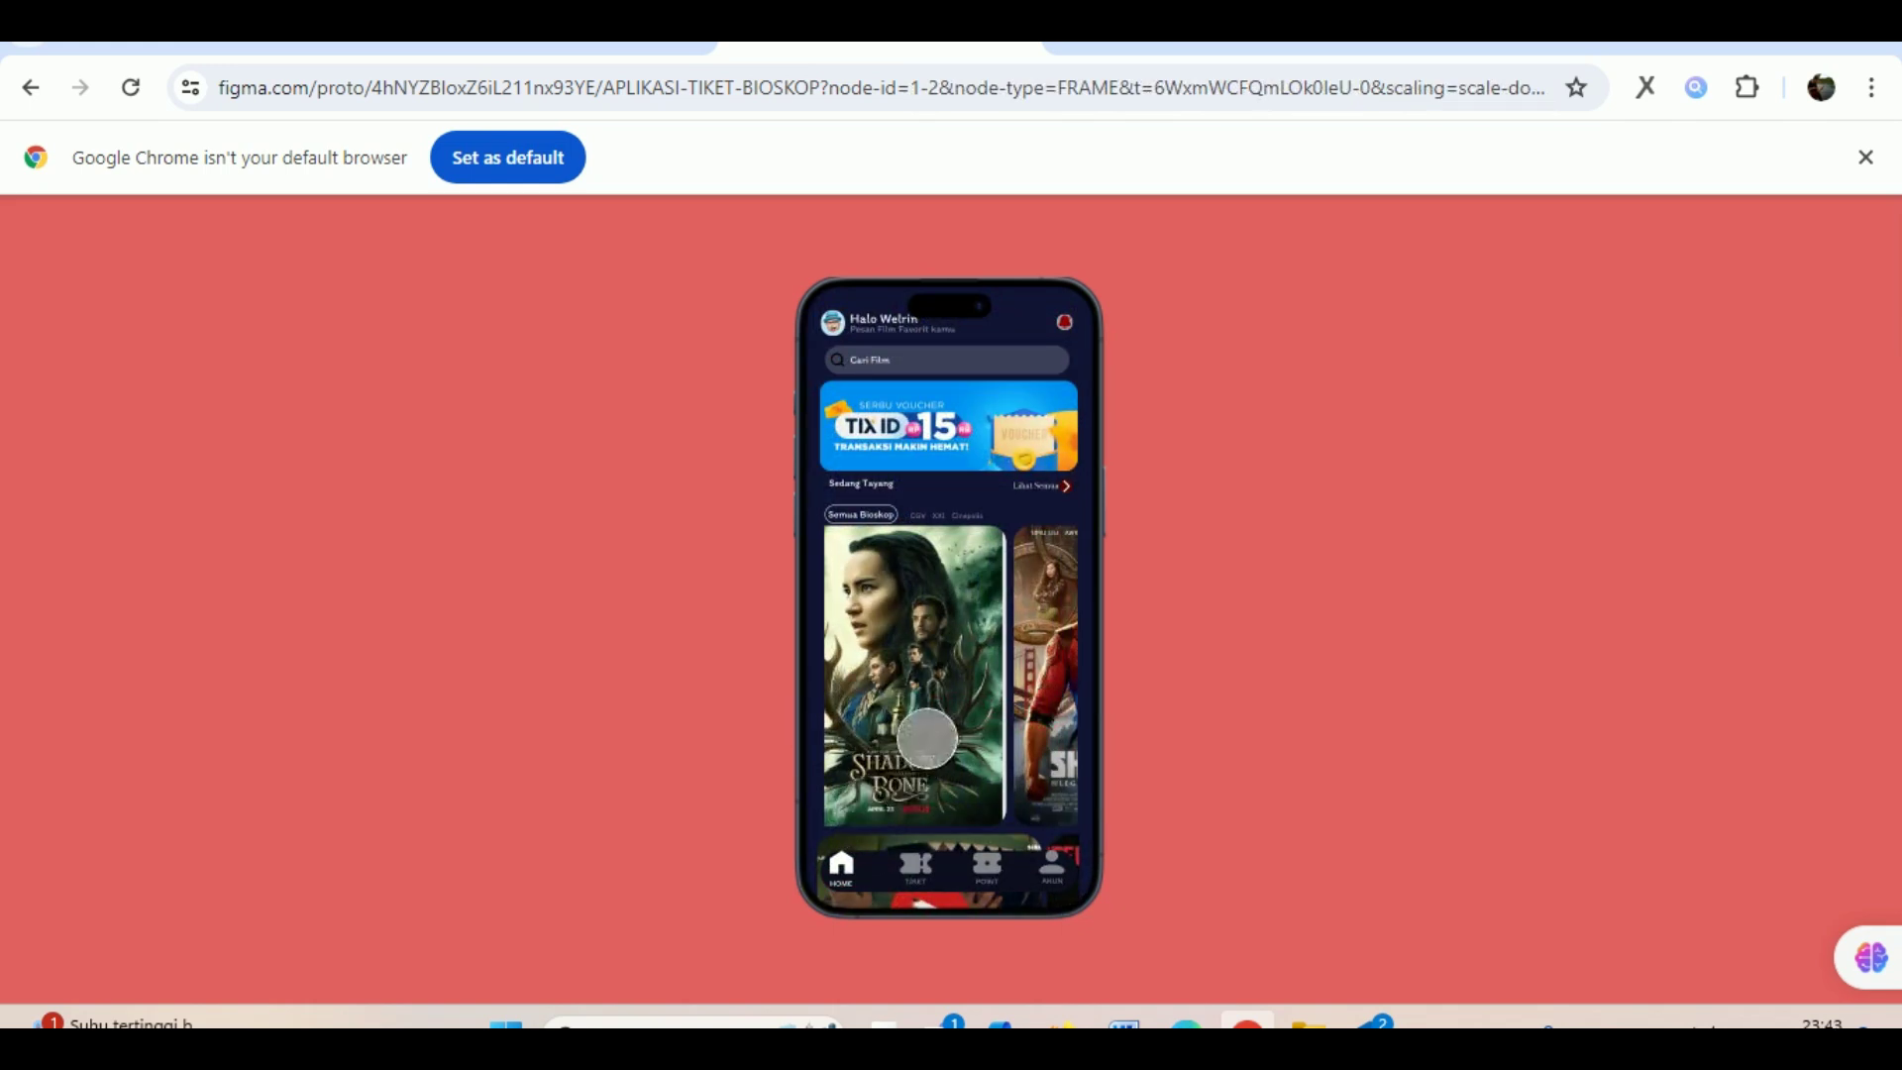
pyautogui.moveTo(921, 734); pyautogui.dragTo(1214, 752)
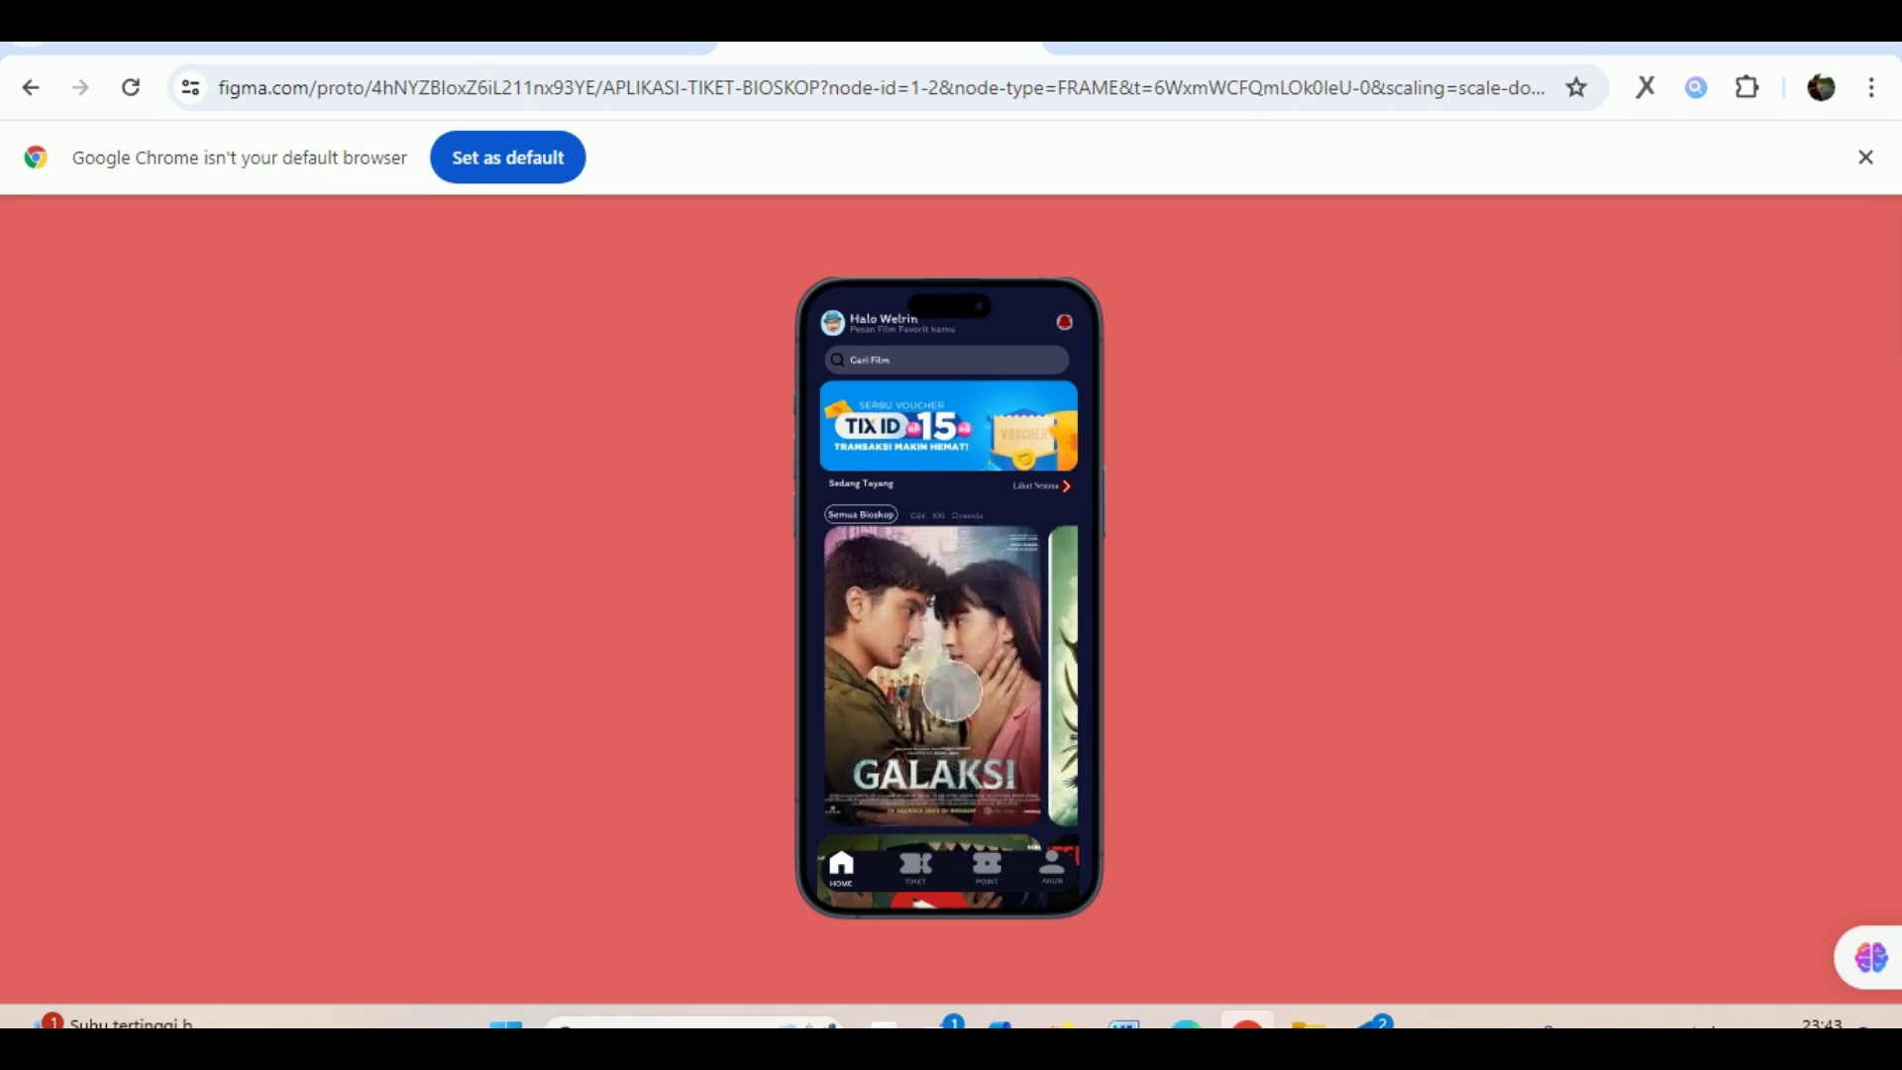
pyautogui.moveTo(962, 719); pyautogui.dragTo(807, 723)
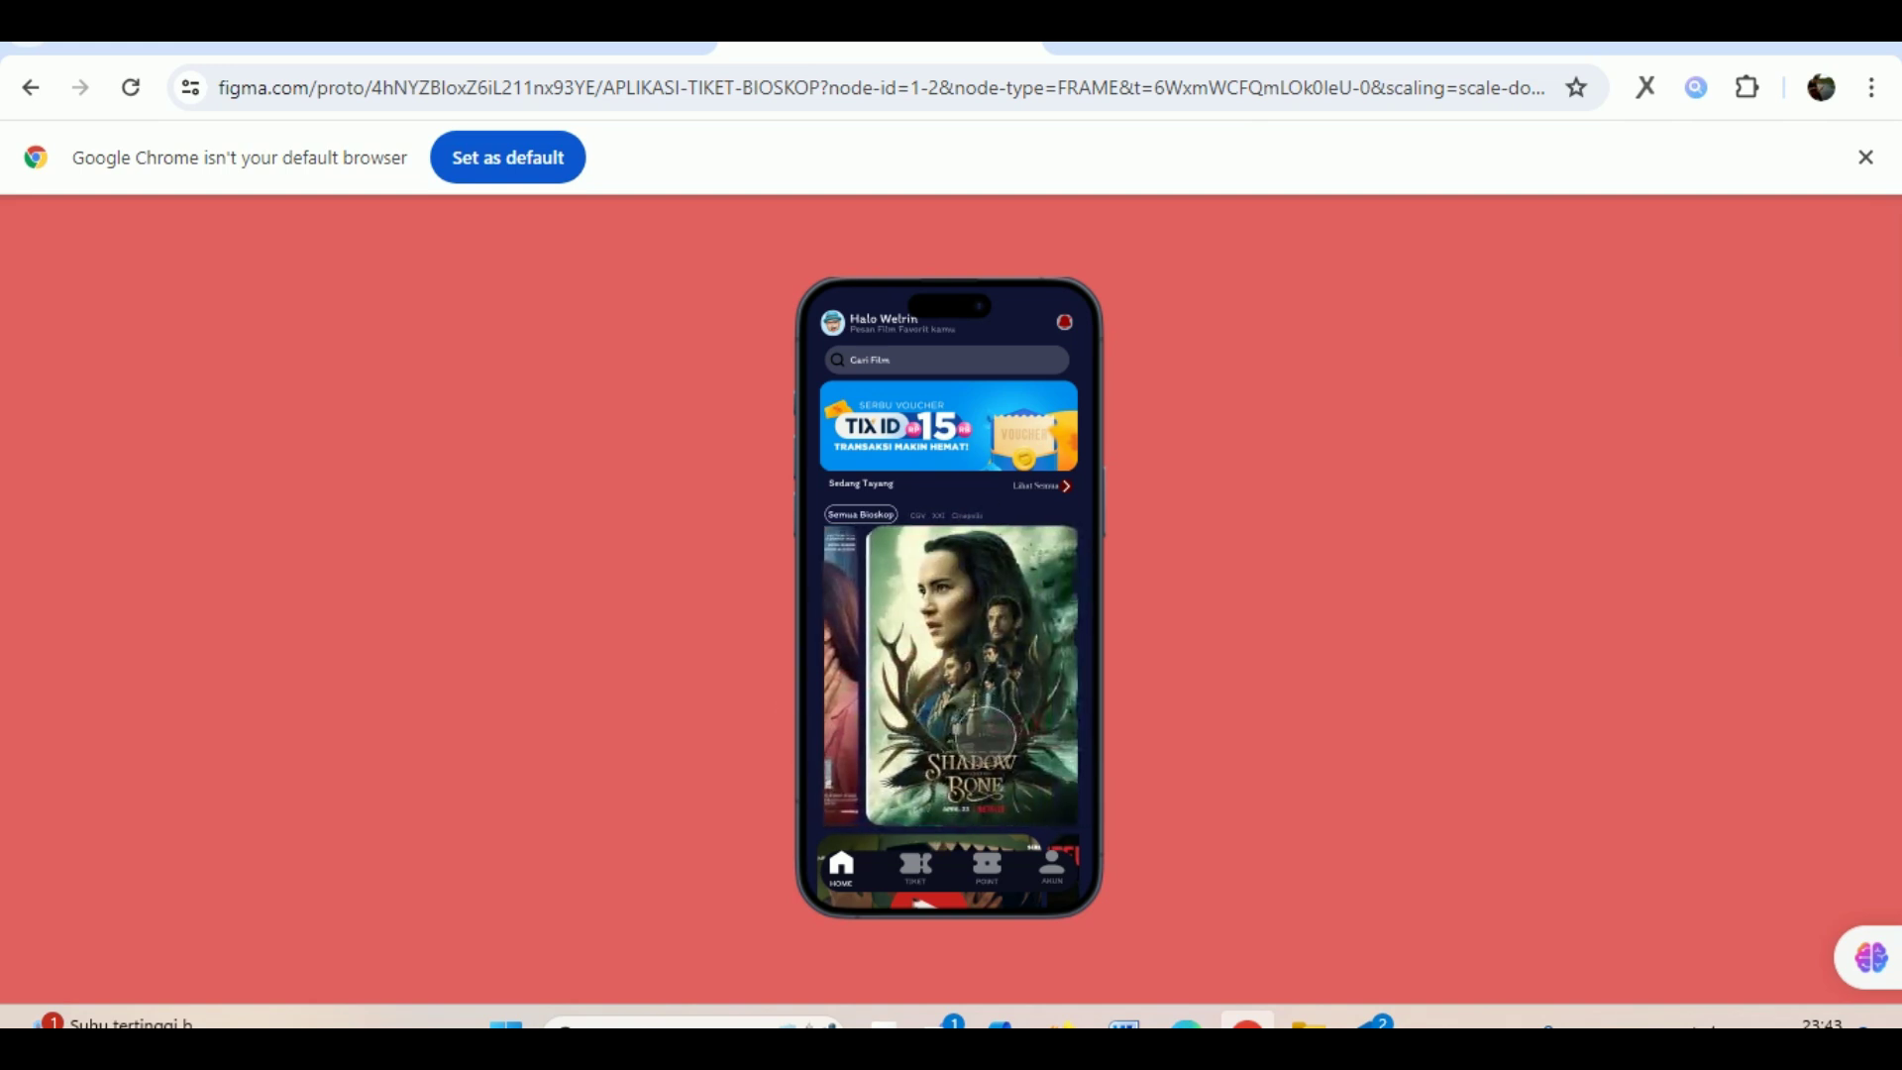
pyautogui.click(997, 707)
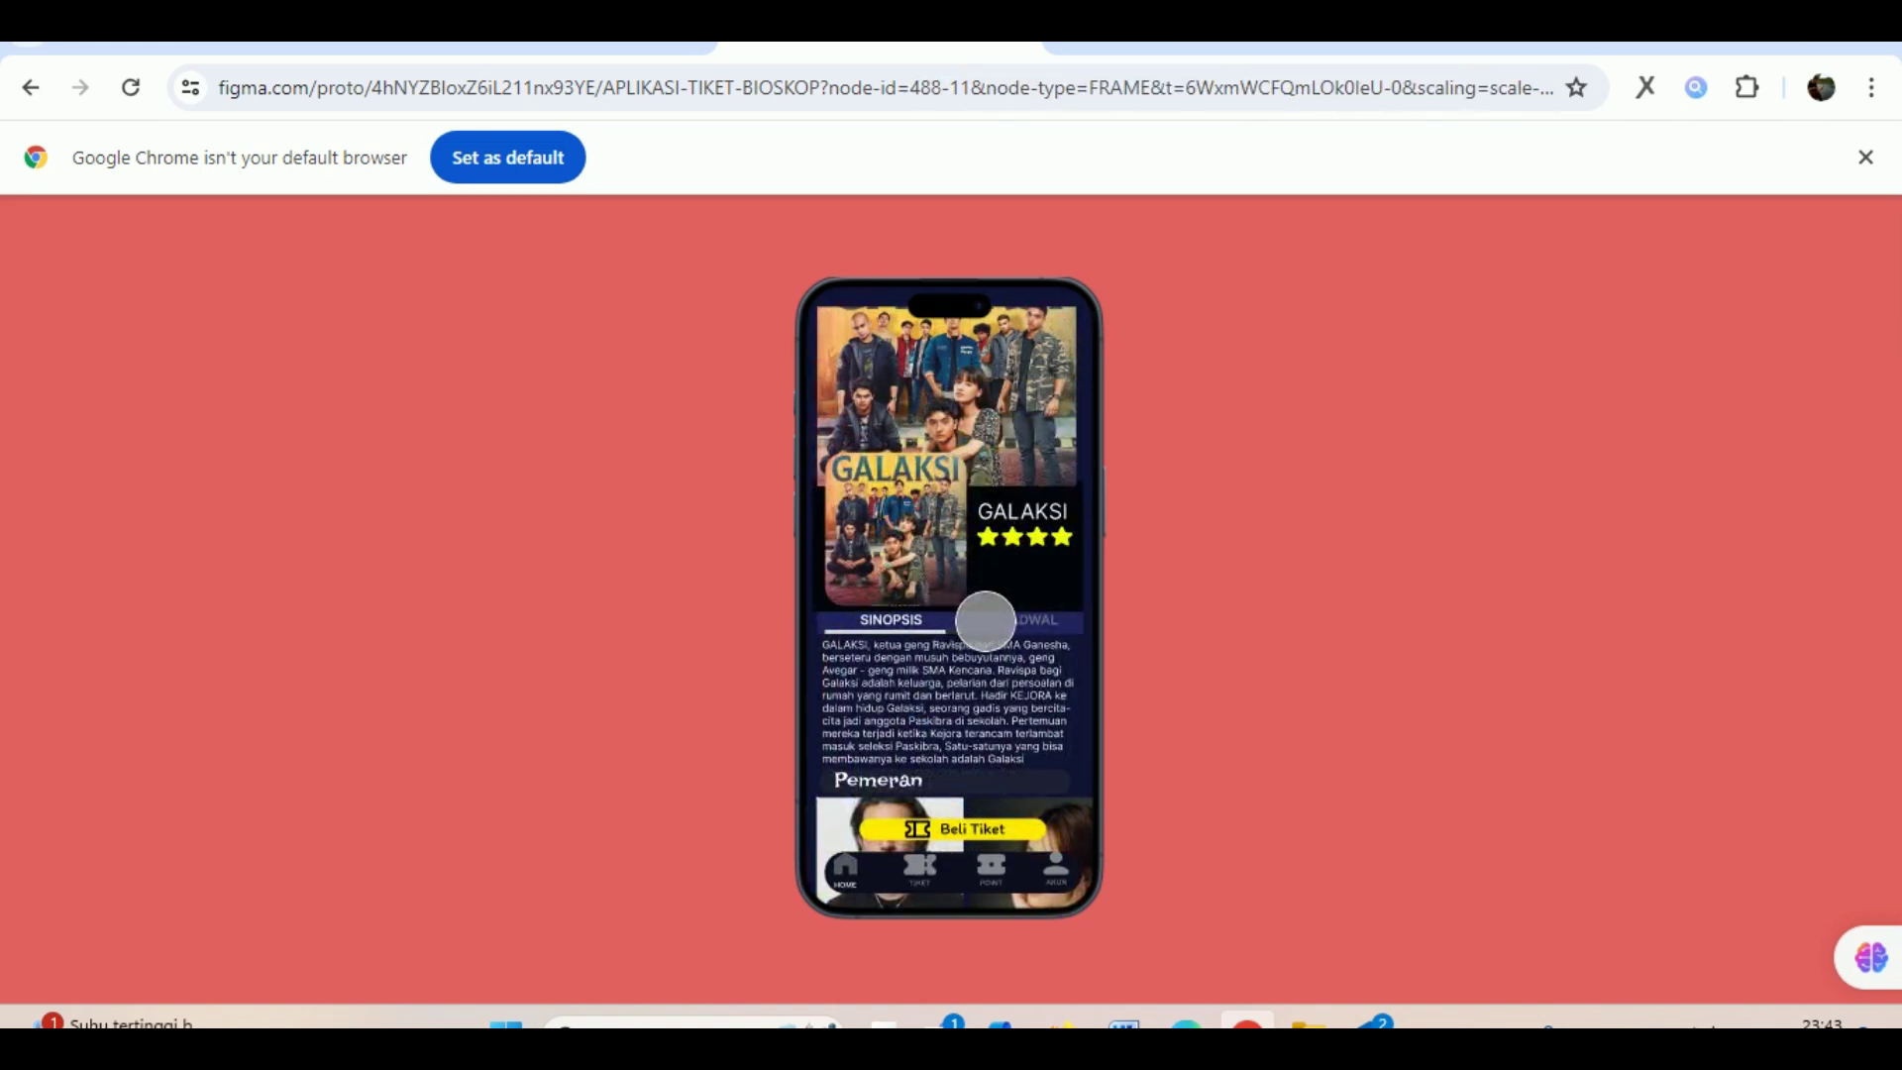
pyautogui.click(847, 869)
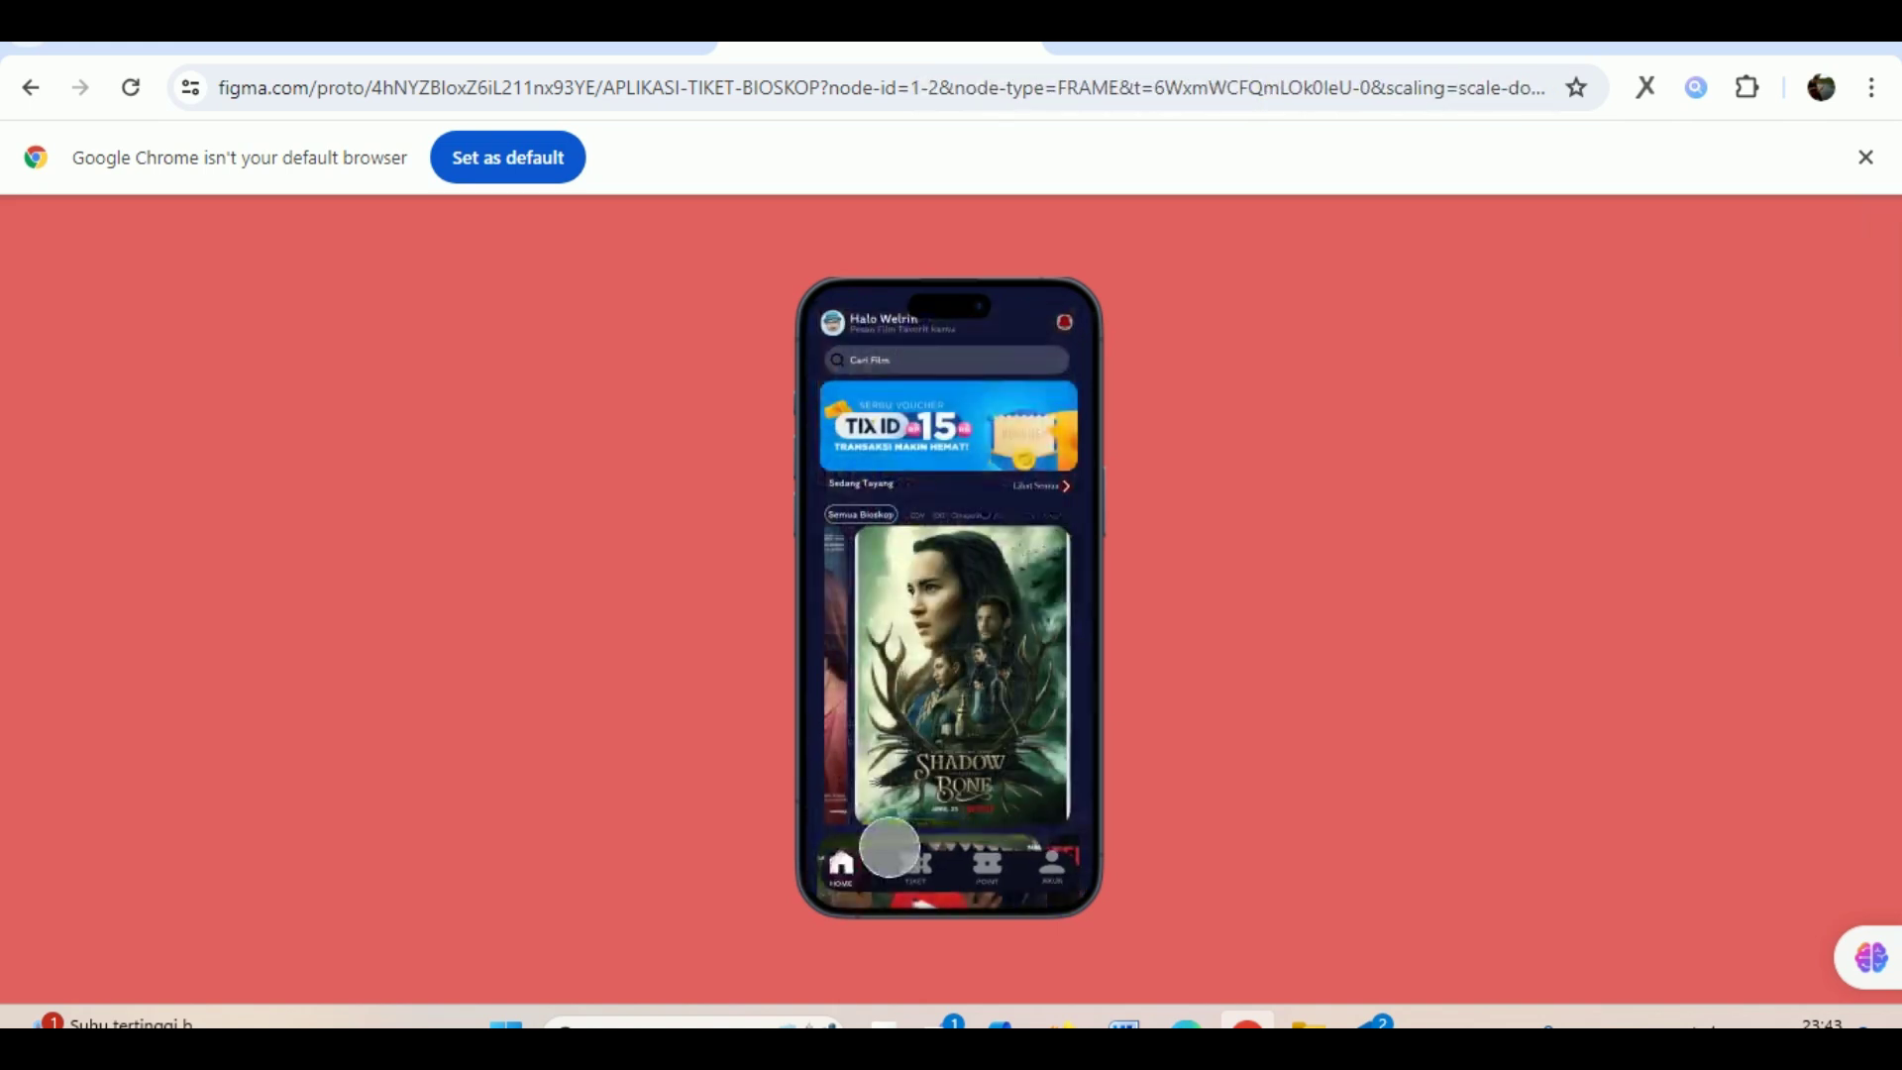
pyautogui.click(943, 708)
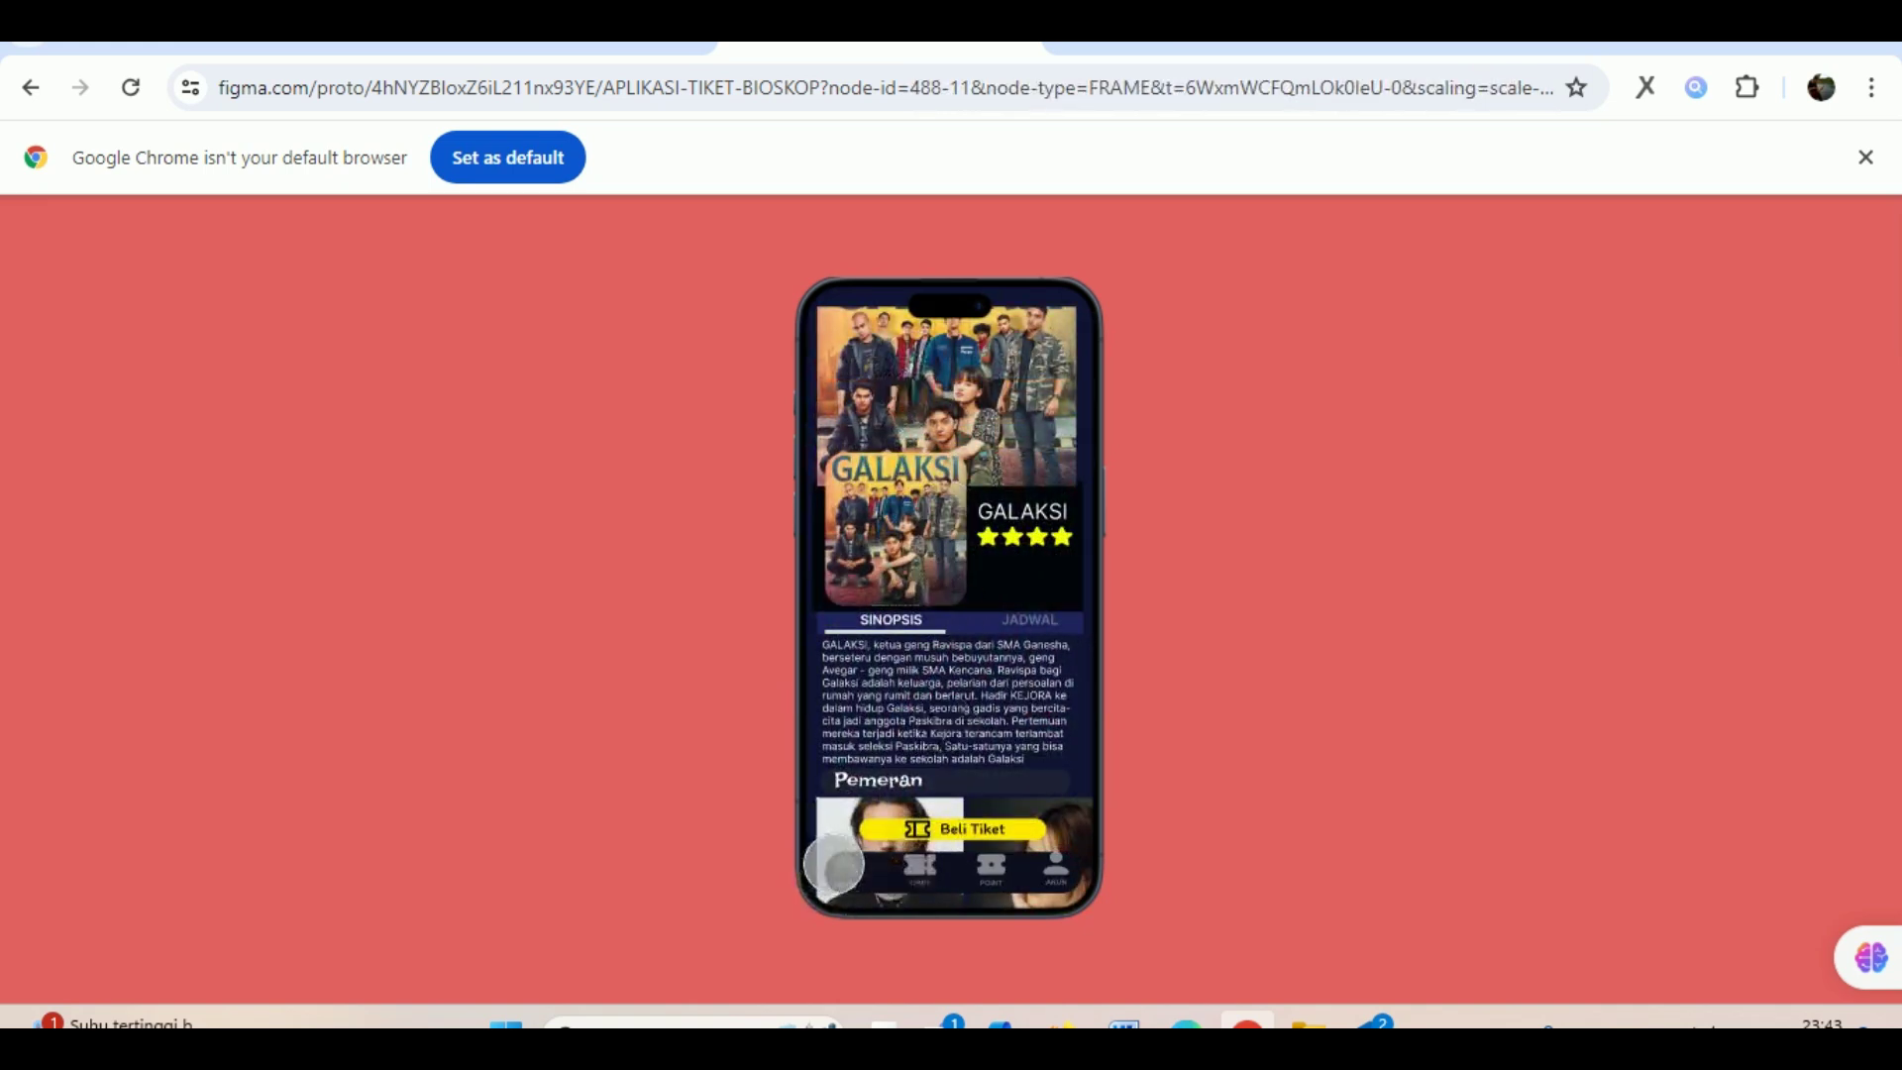
# Link the Galaksi poster in the Home POSTER carousel to the detail screen On drag, then present.
pyautogui.click(1021, 47)
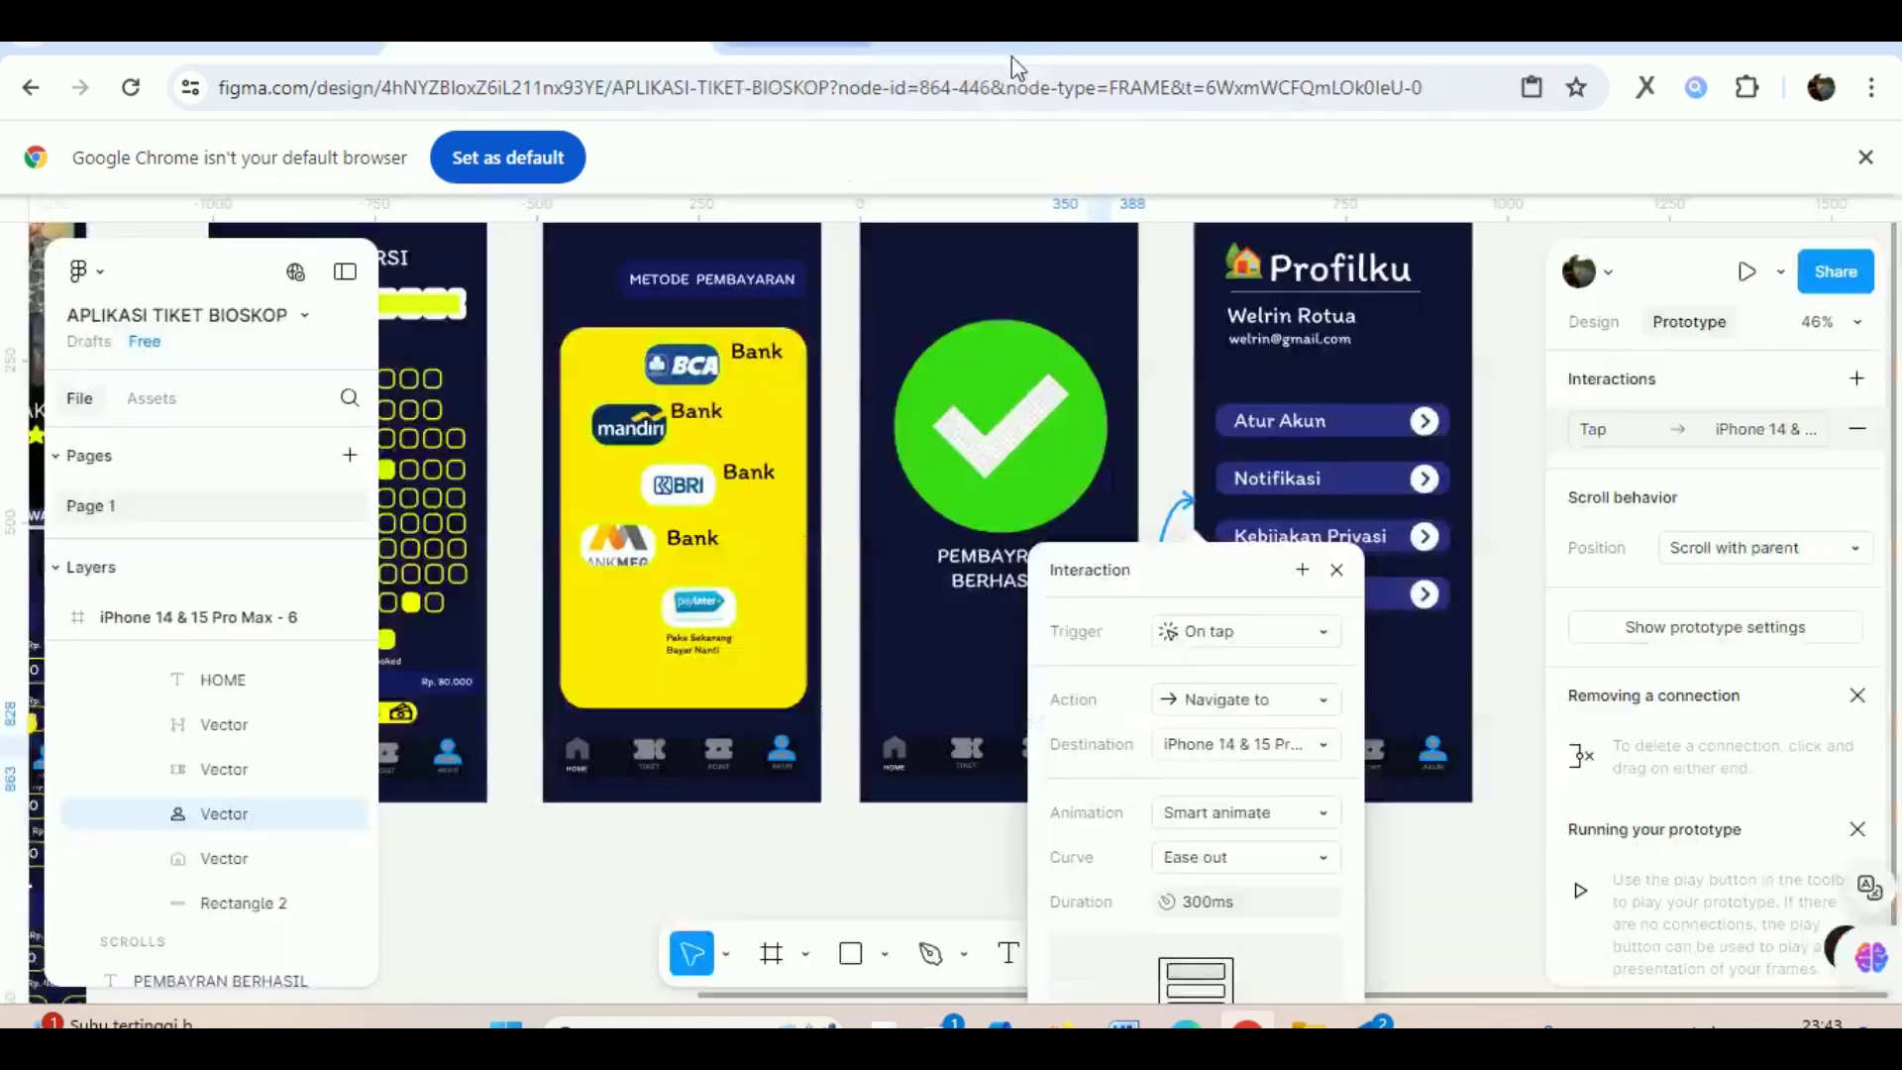
pyautogui.hscroll(-8, 681, 615)
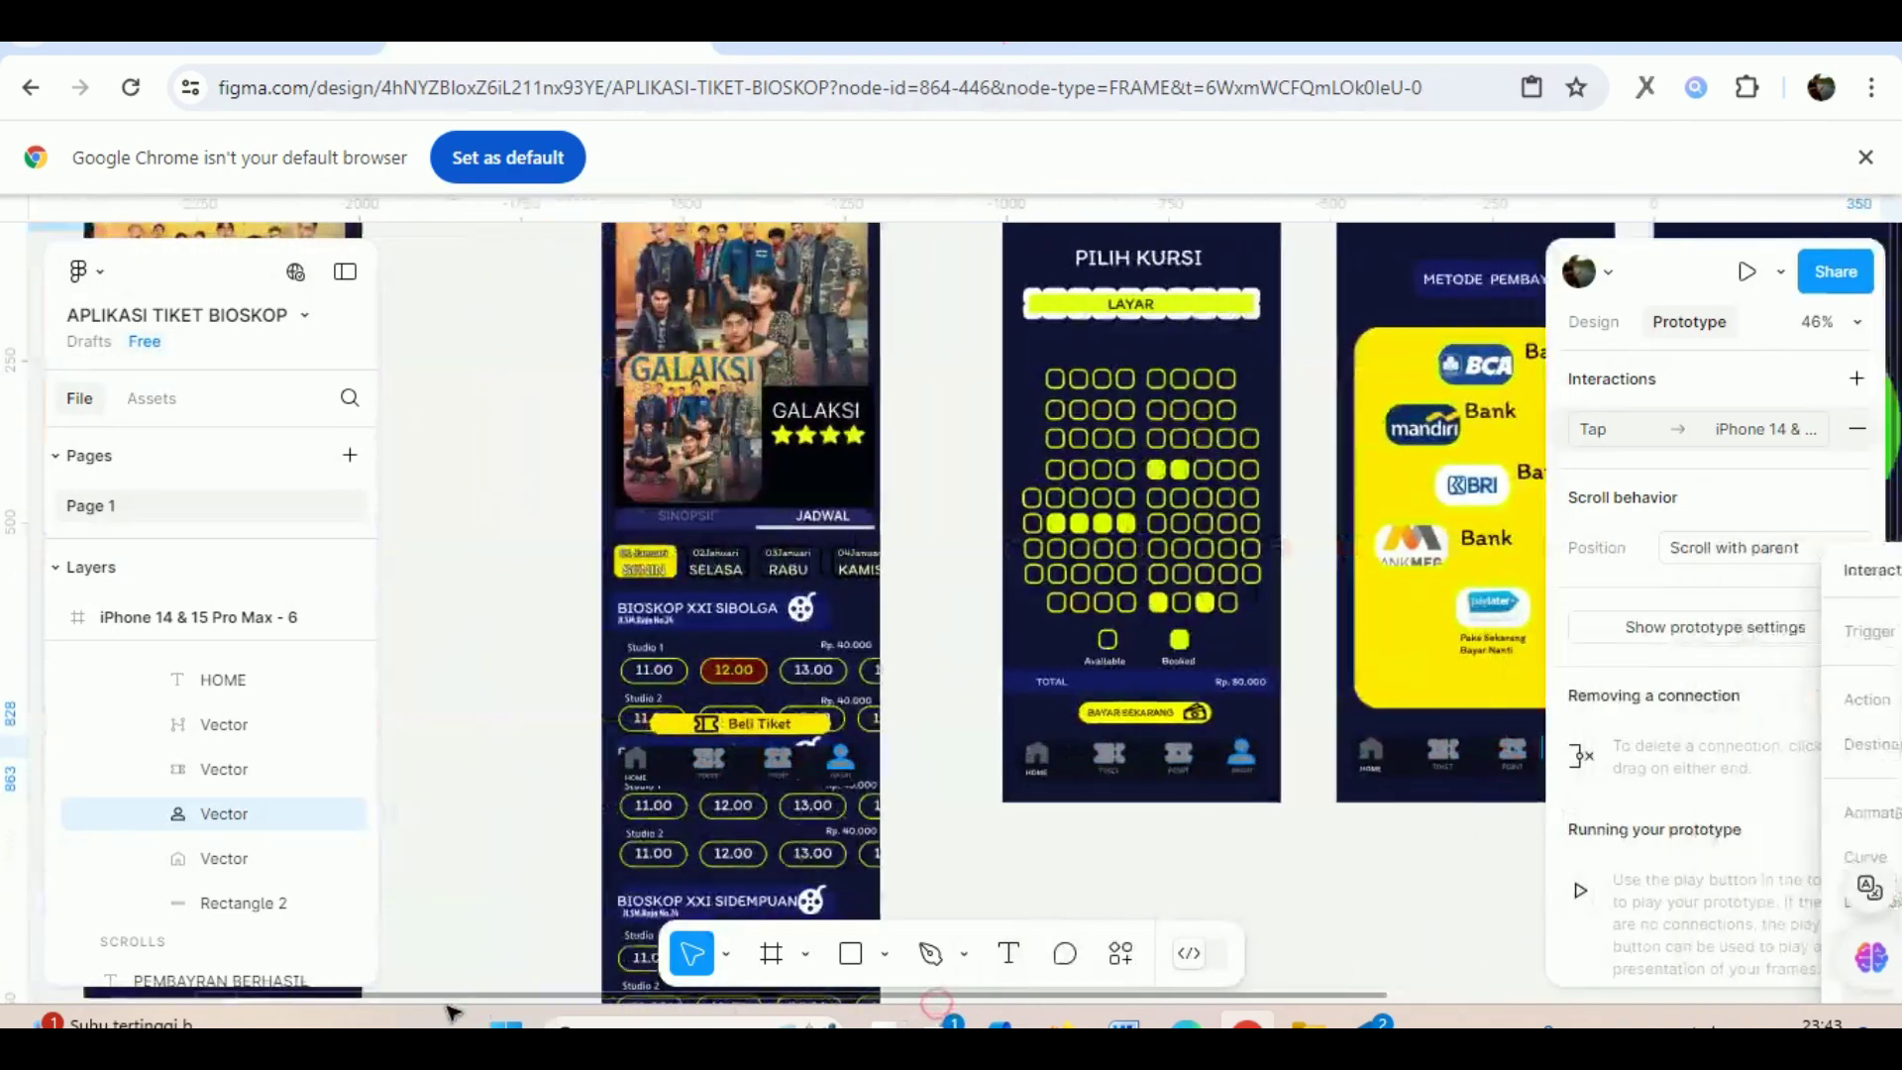
pyautogui.hscroll(-2, 681, 615)
pyautogui.hscroll(-5, 681, 615)
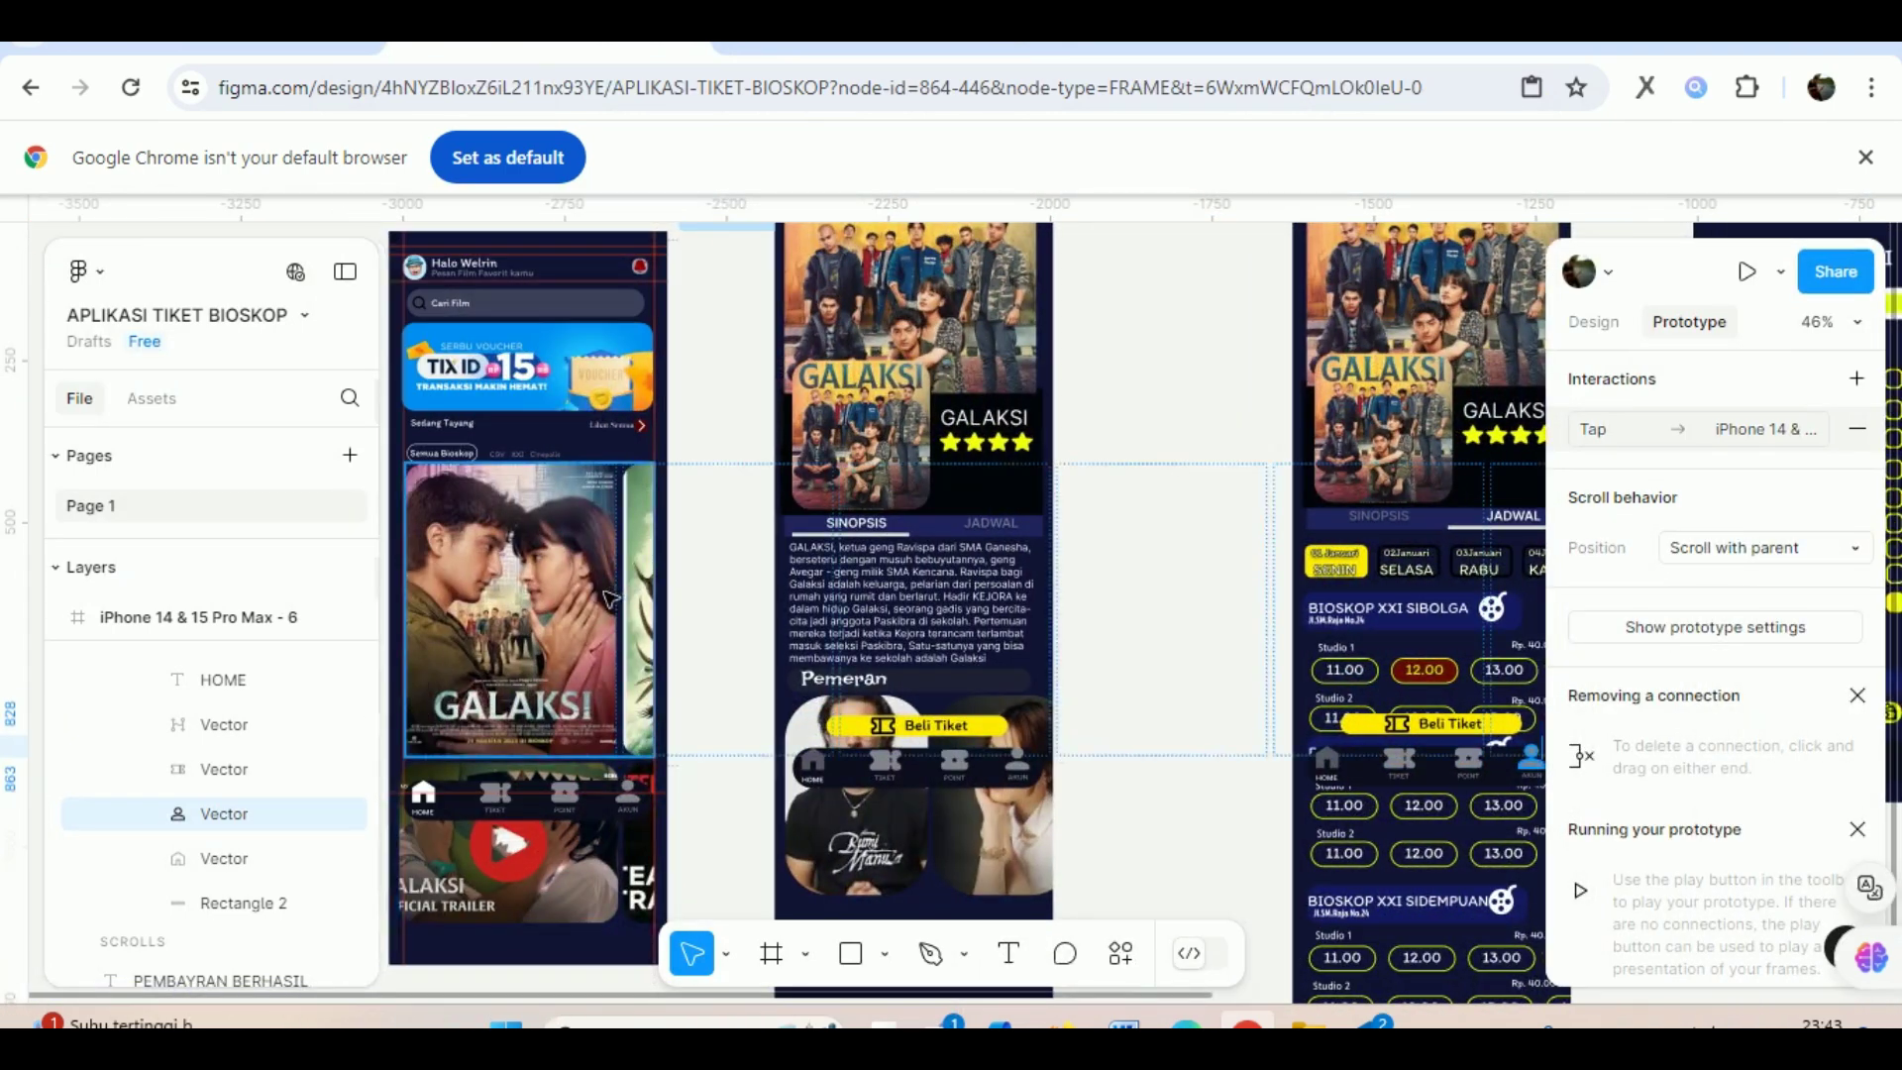
pyautogui.click(682, 622)
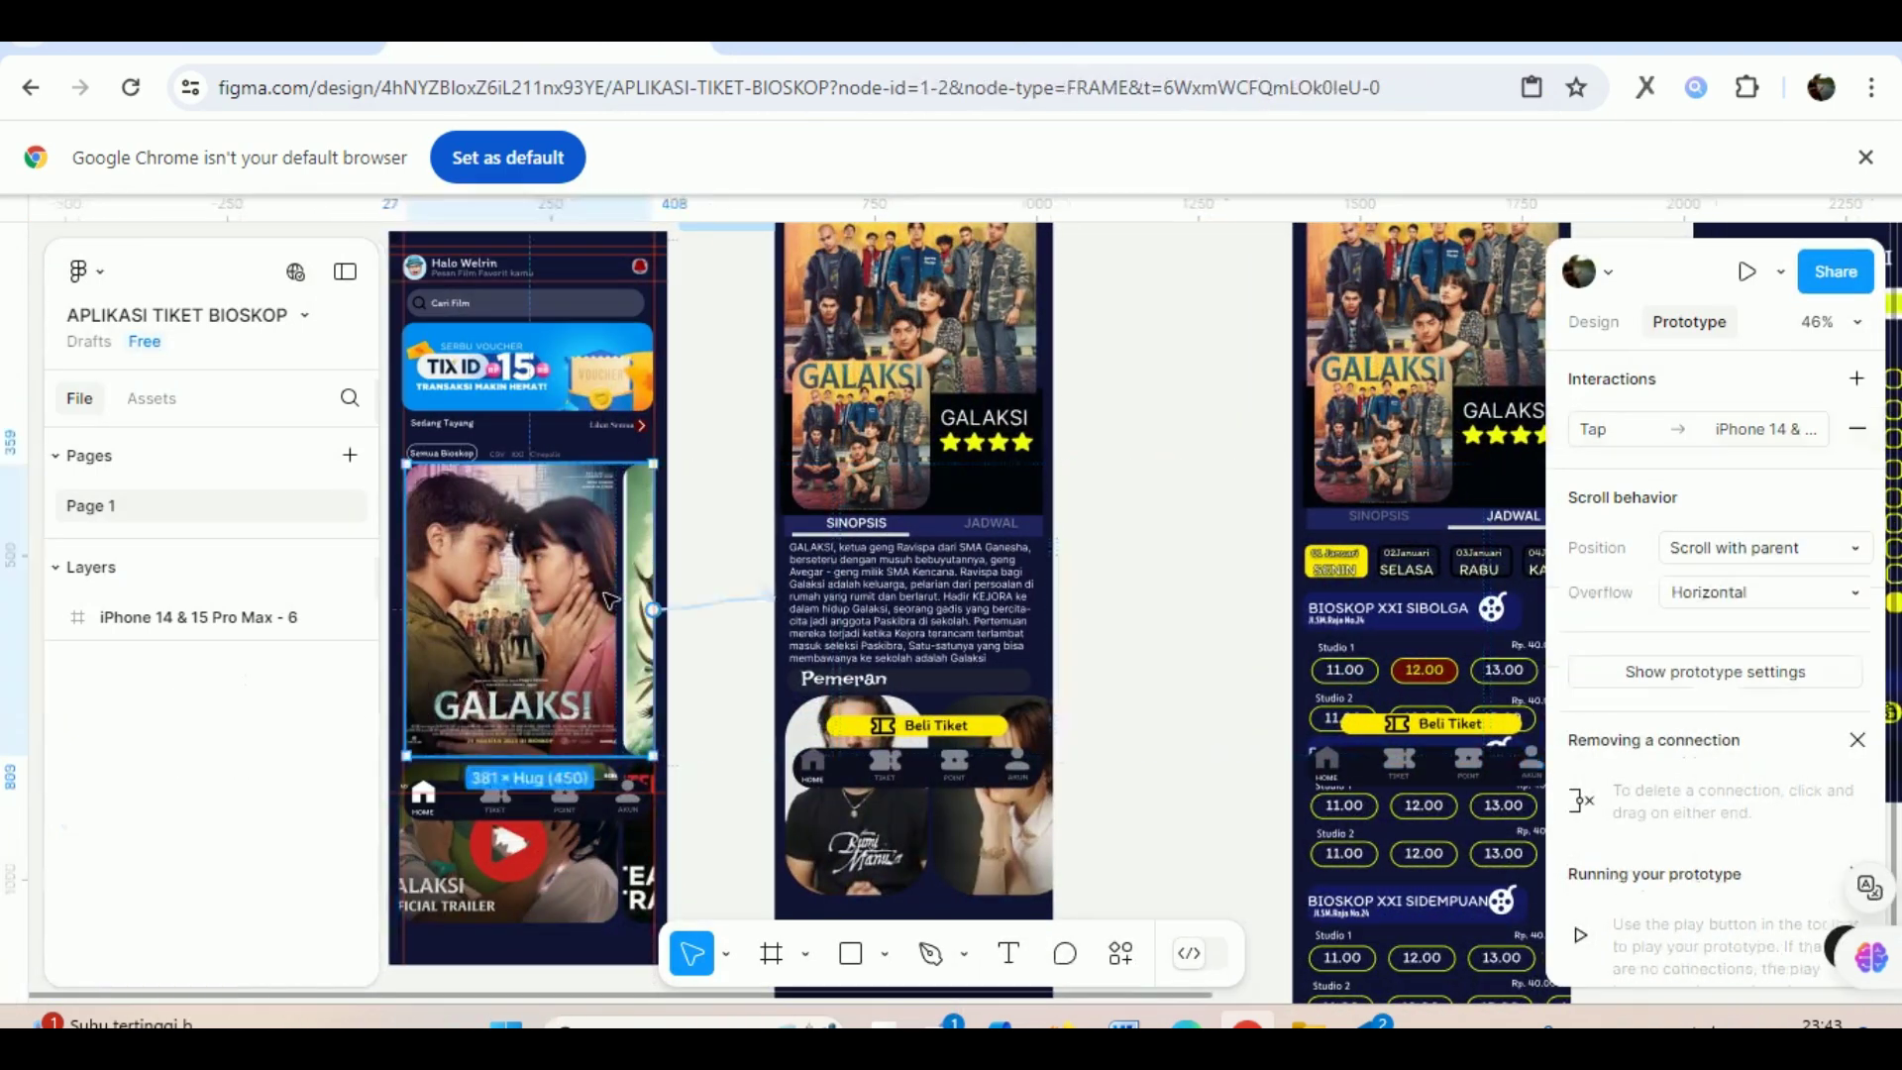
pyautogui.click(536, 585)
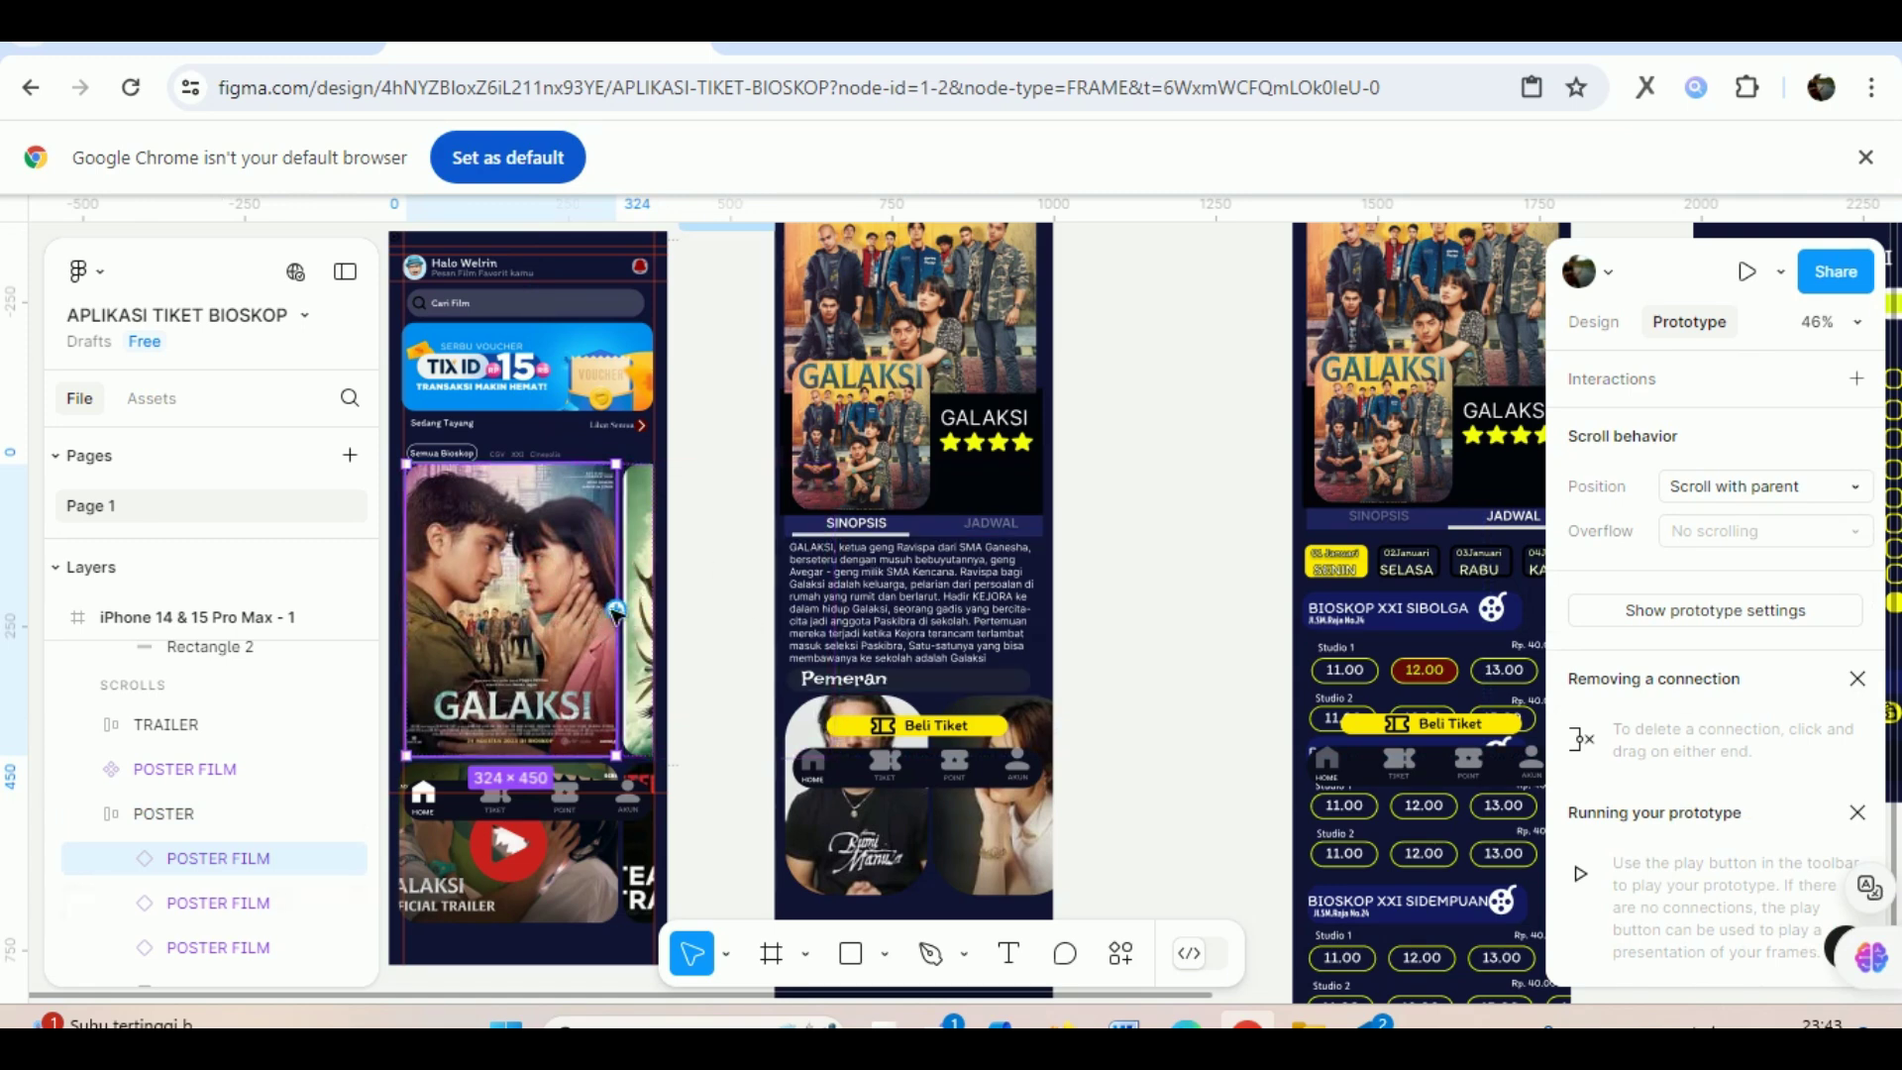
pyautogui.moveTo(616, 611); pyautogui.dragTo(808, 595)
pyautogui.click(1129, 441)
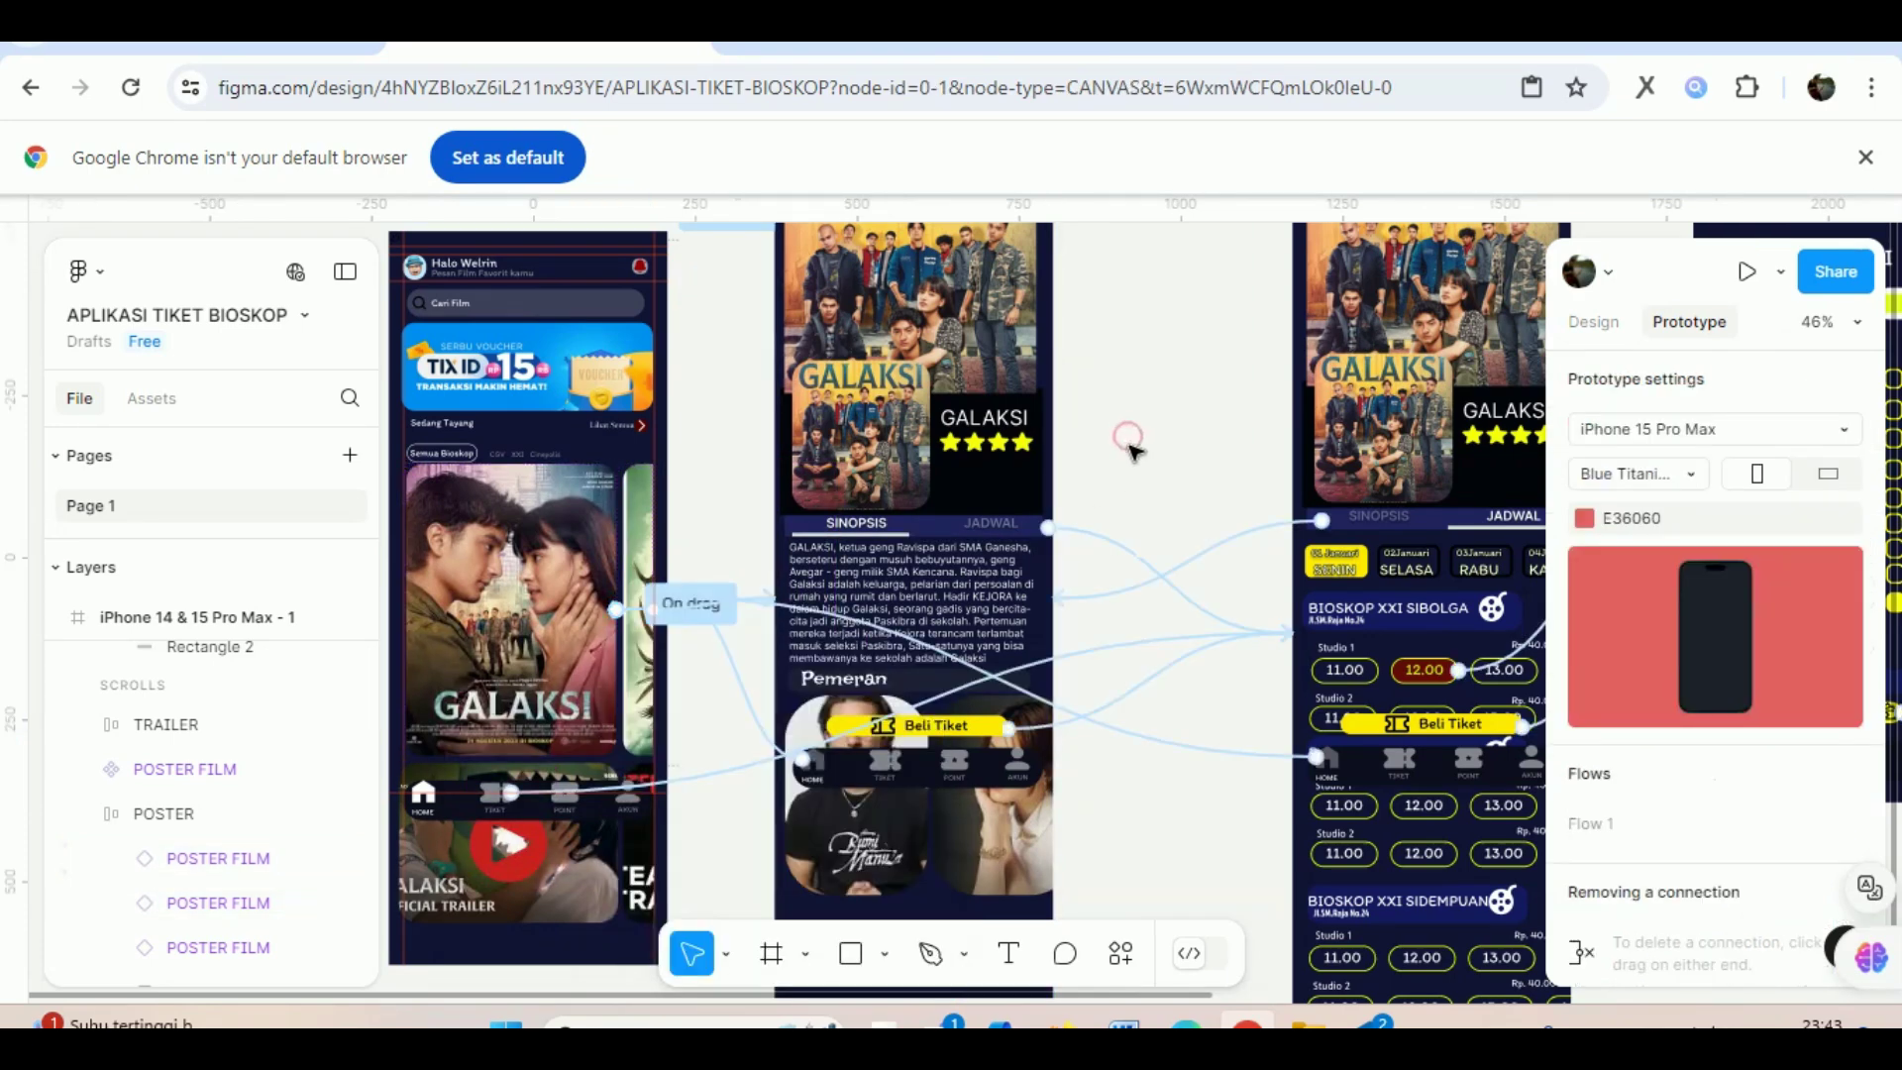
pyautogui.click(1746, 272)
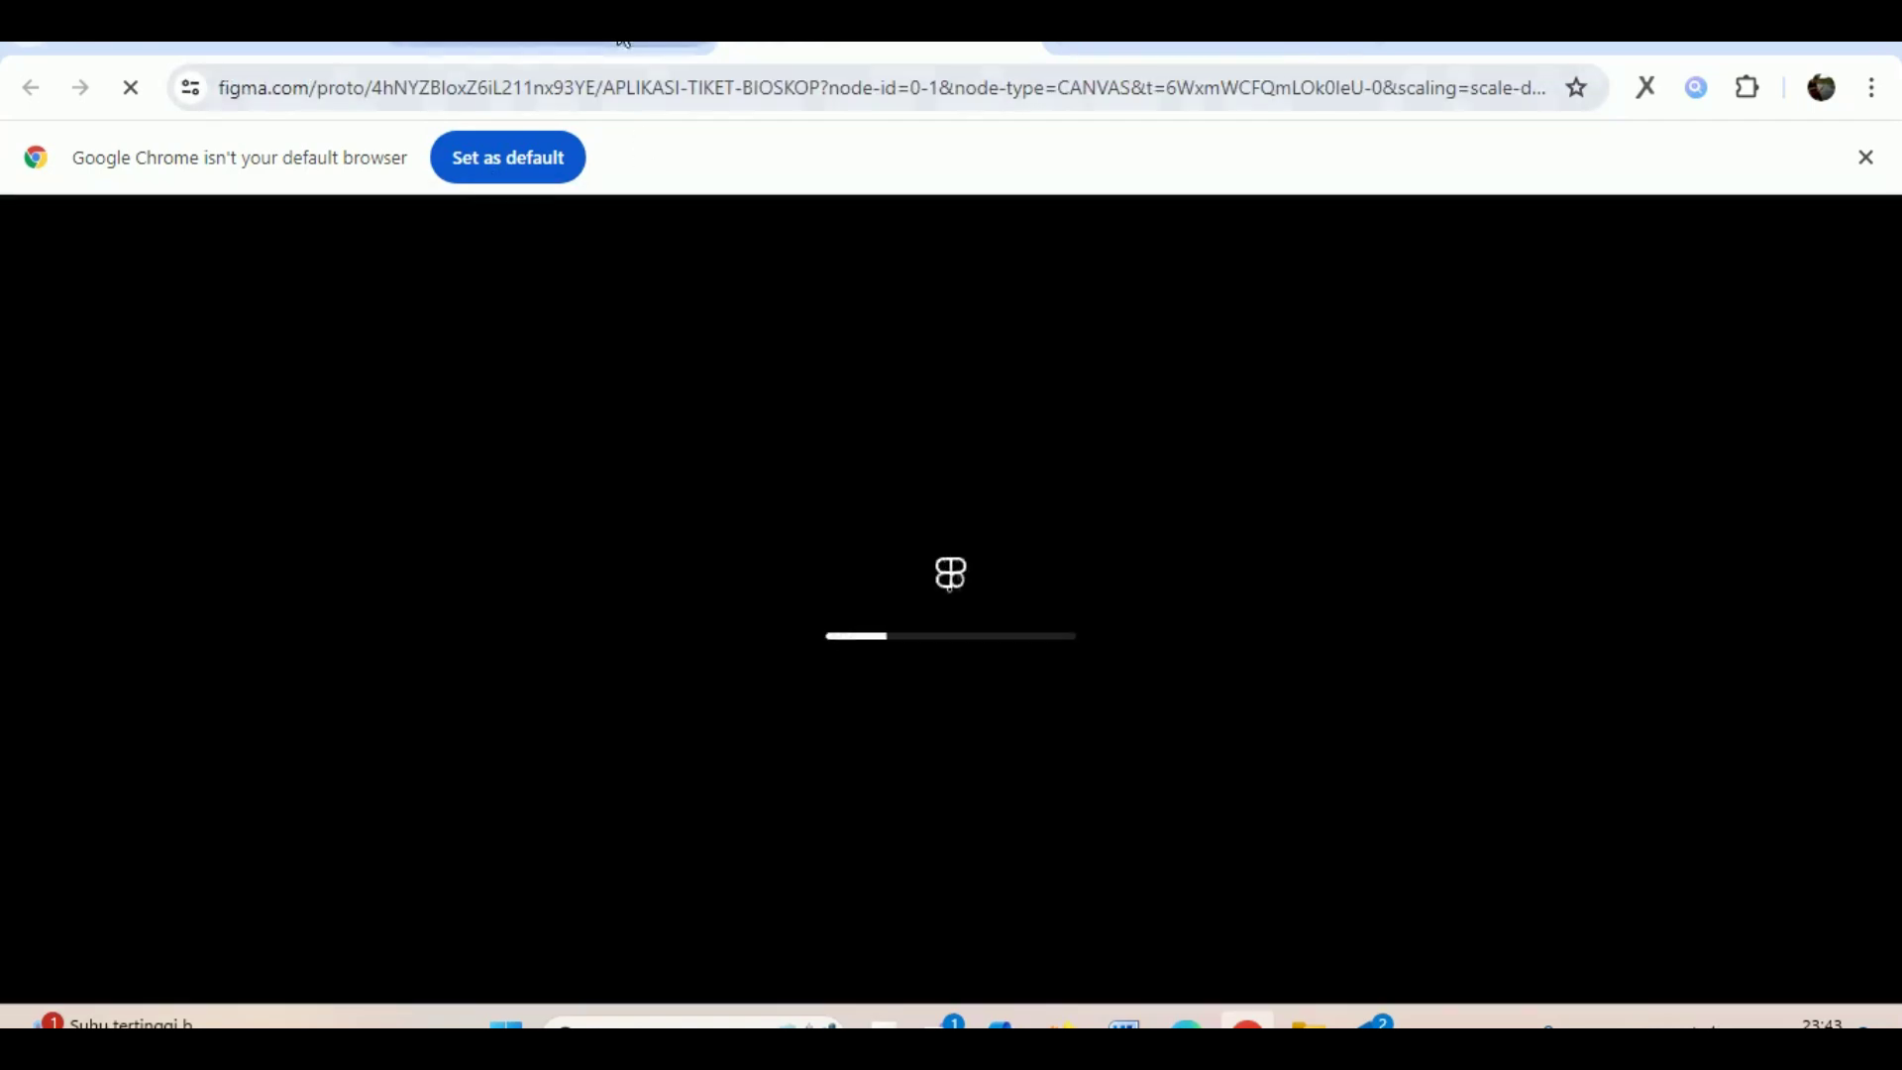
# Back in the preview, try the Home screen hotspots and slide the poster carousel.
pyautogui.click(622, 42)
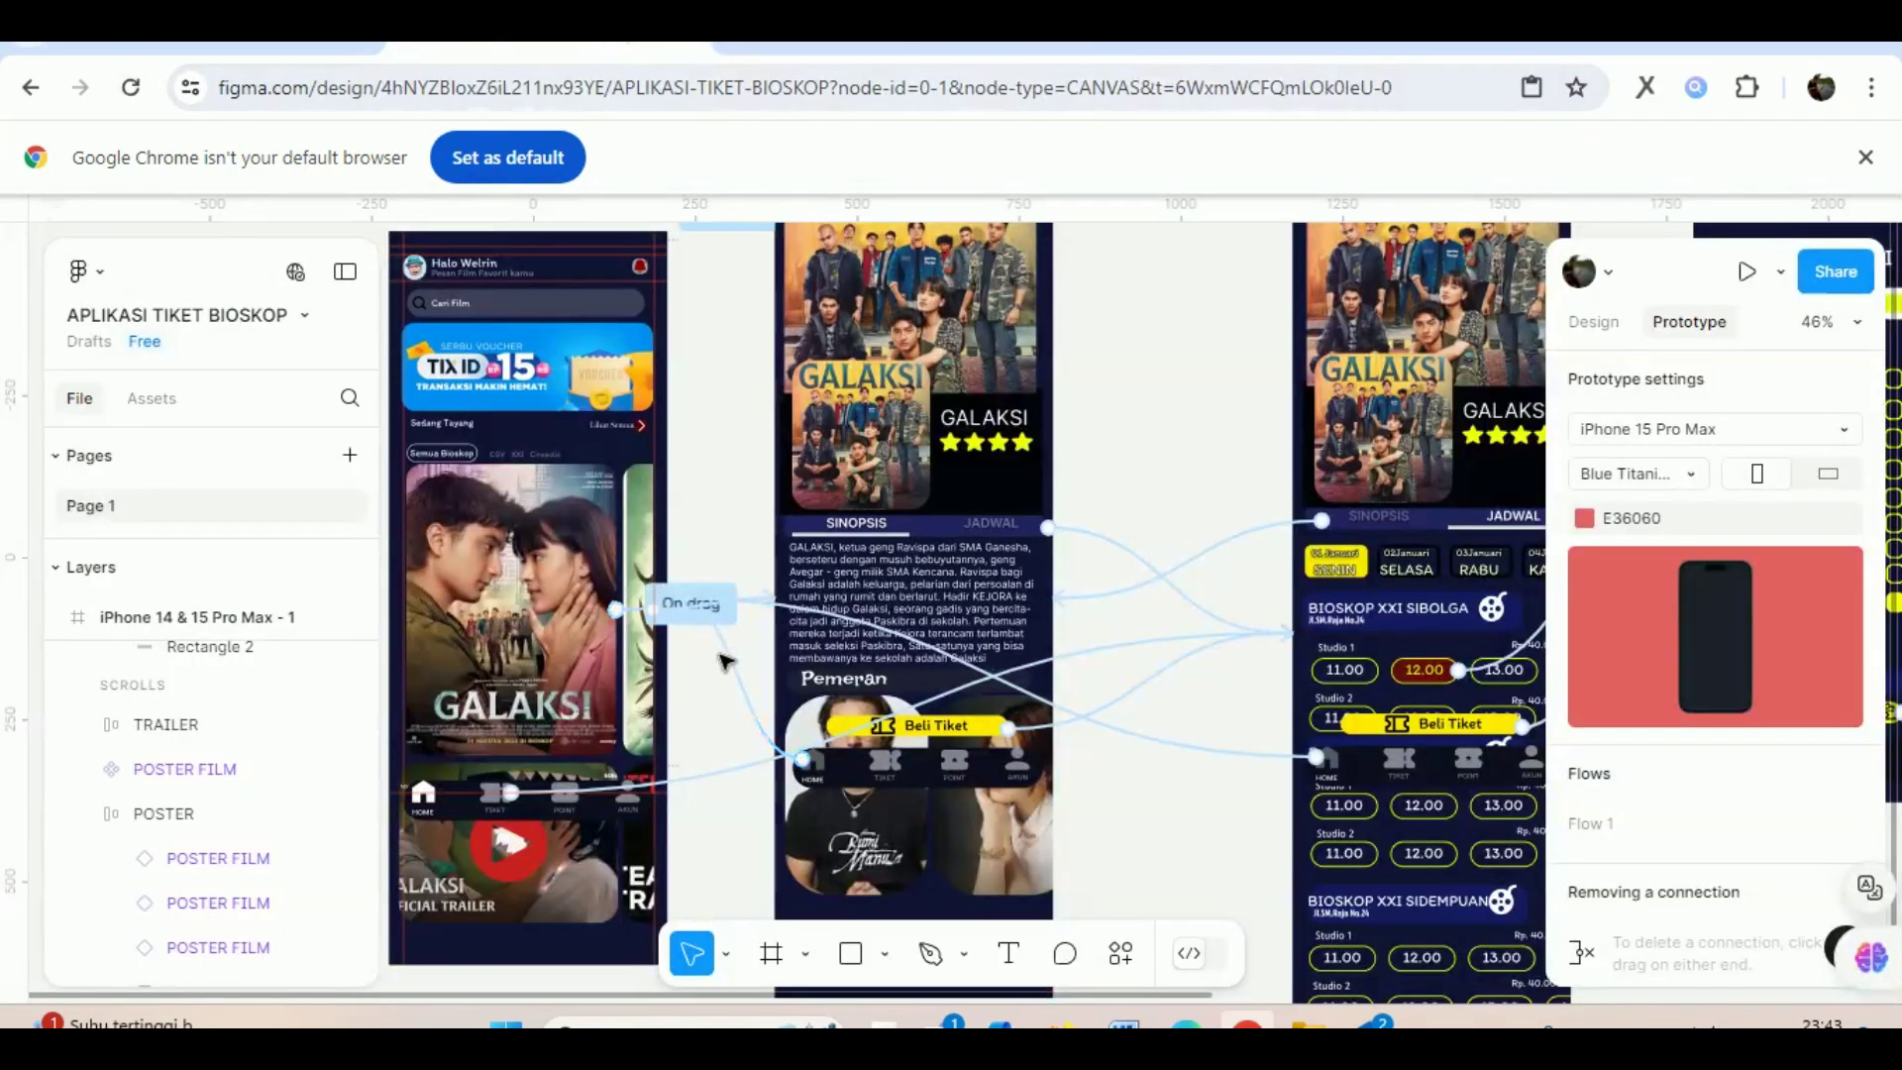
pyautogui.click(853, 49)
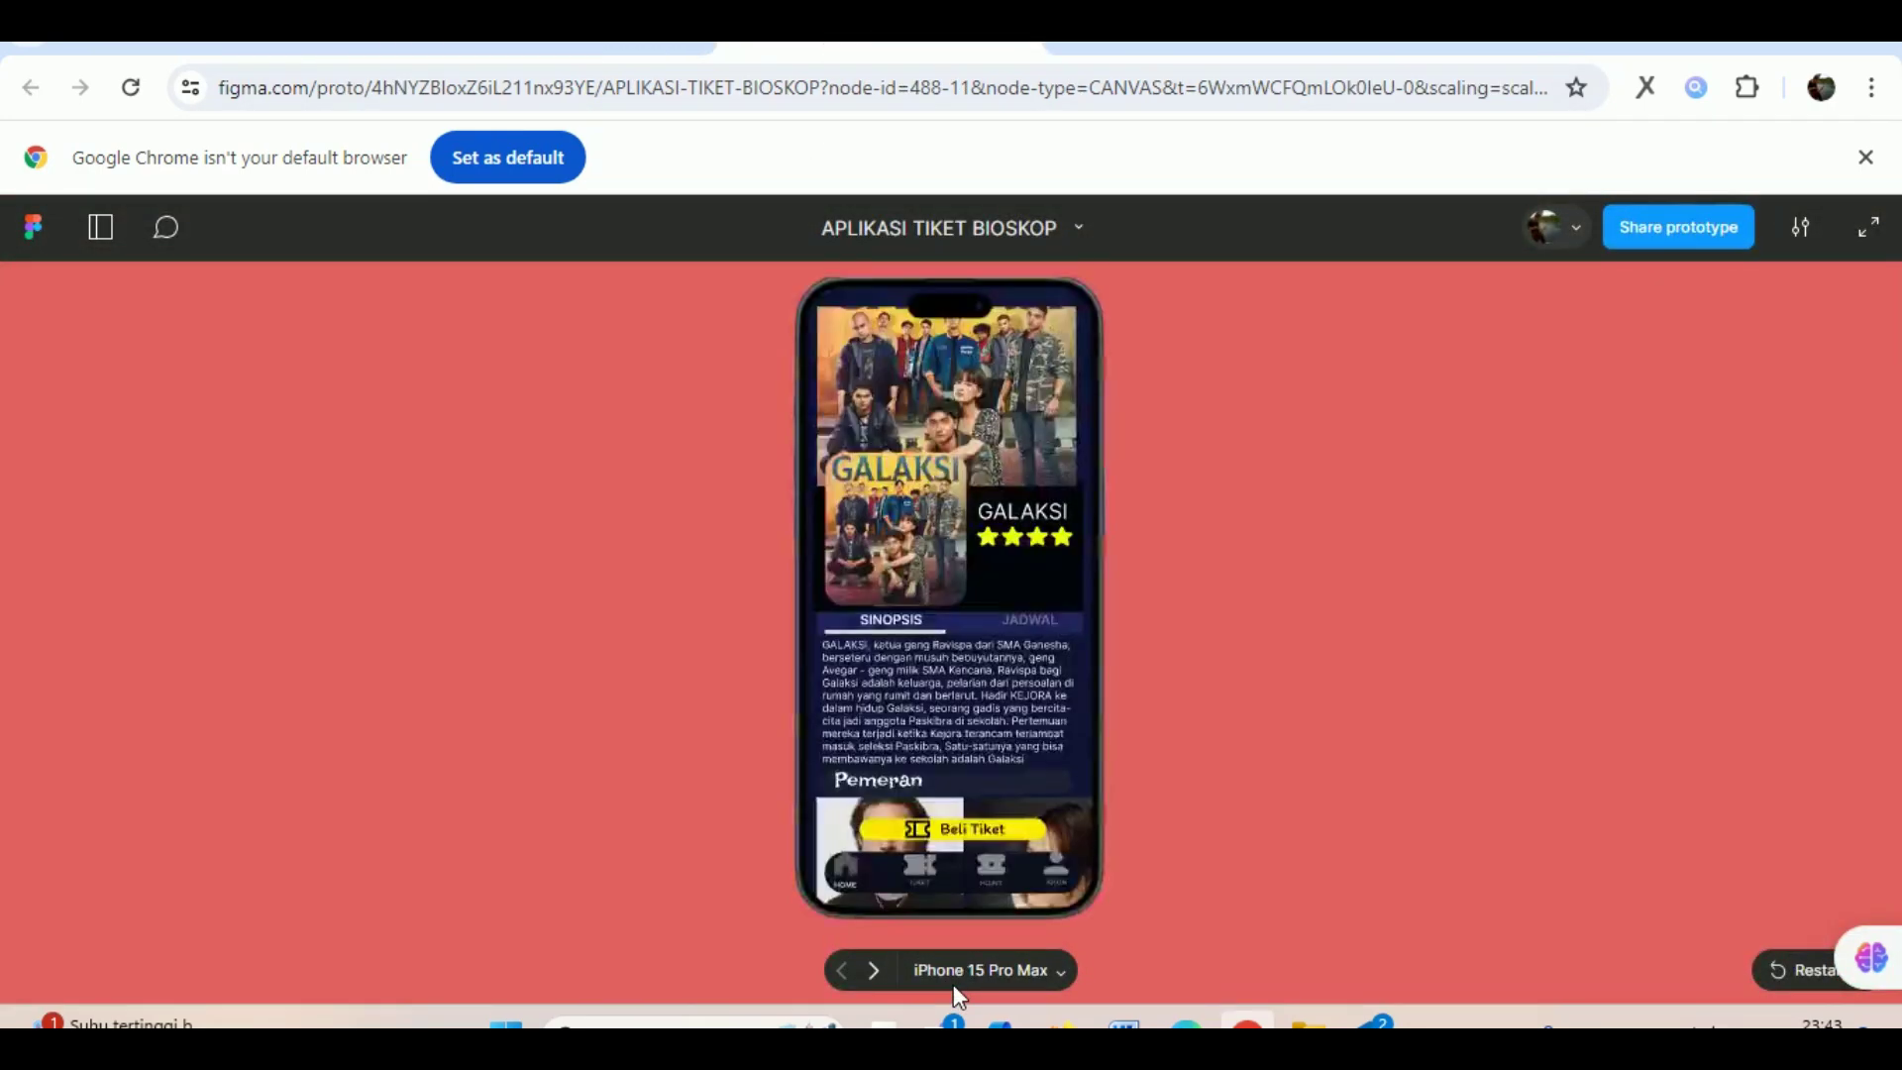
pyautogui.click(840, 873)
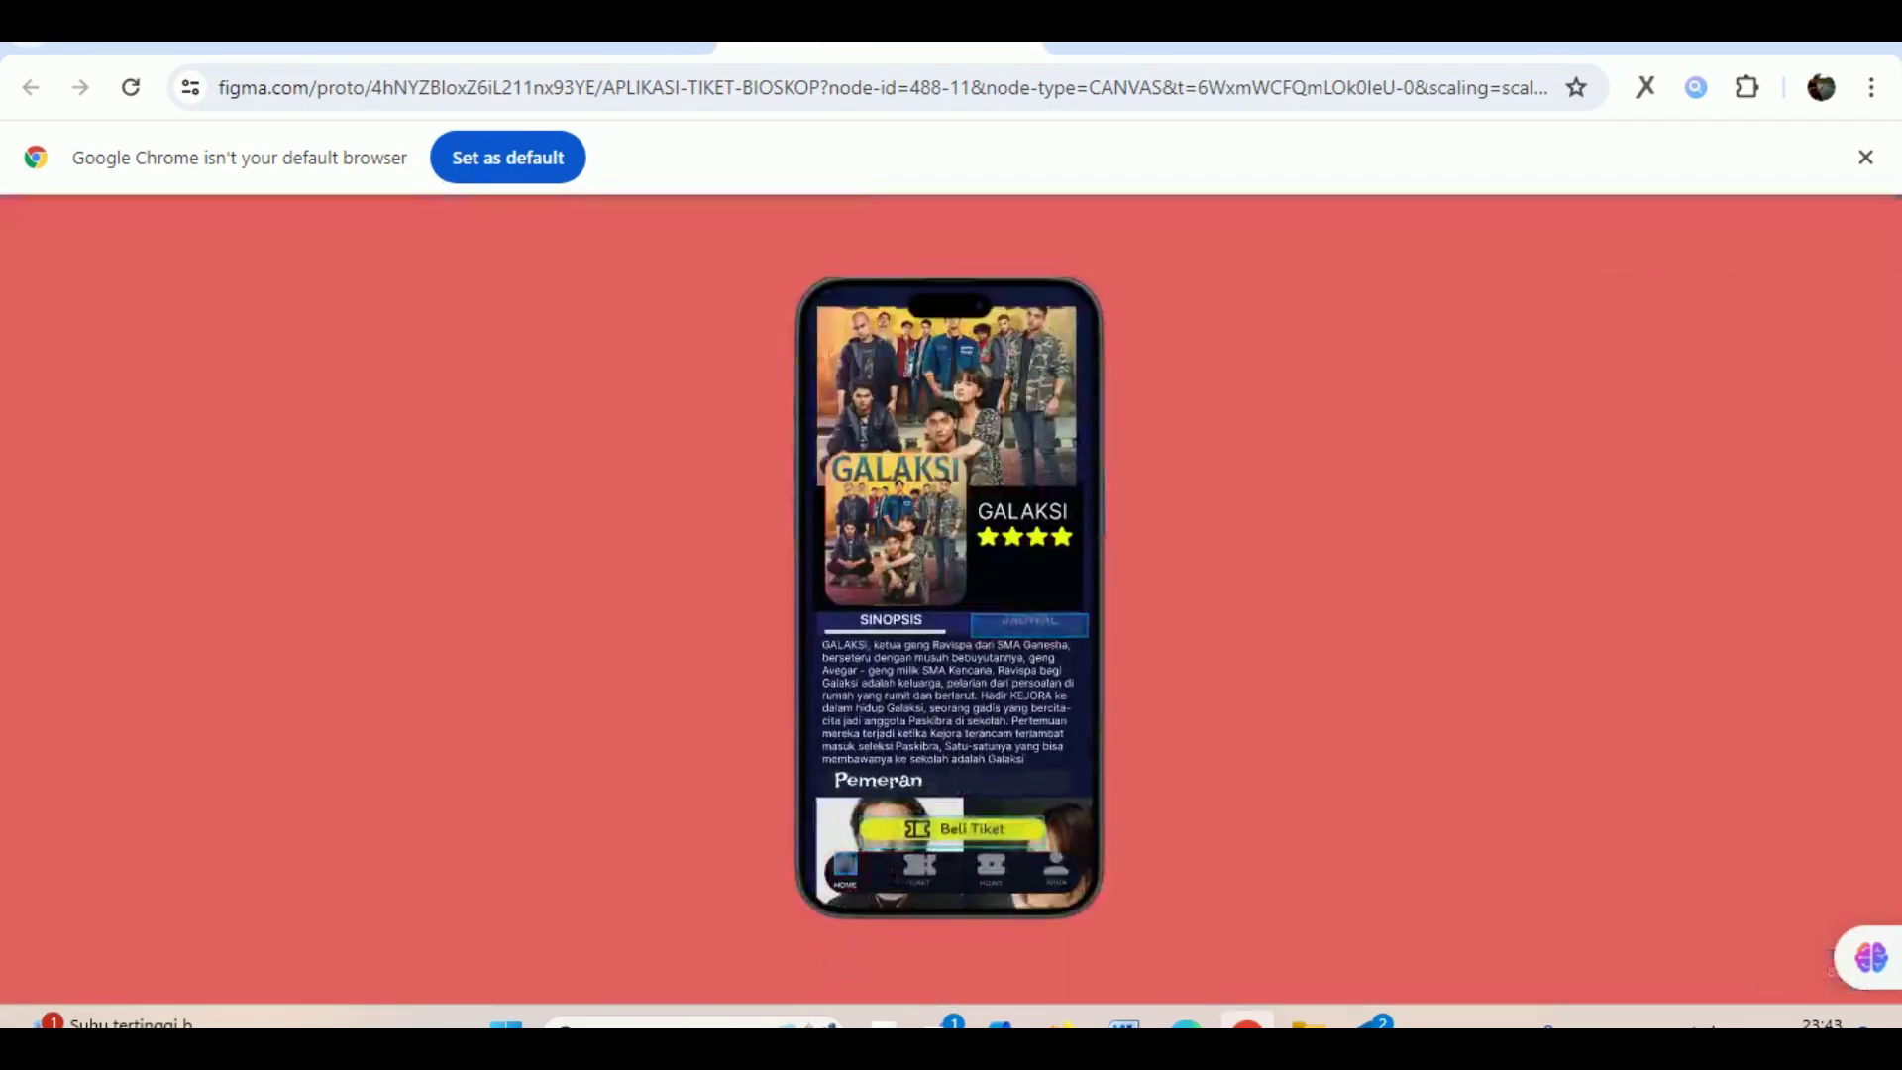
pyautogui.click(1042, 624)
pyautogui.click(907, 613)
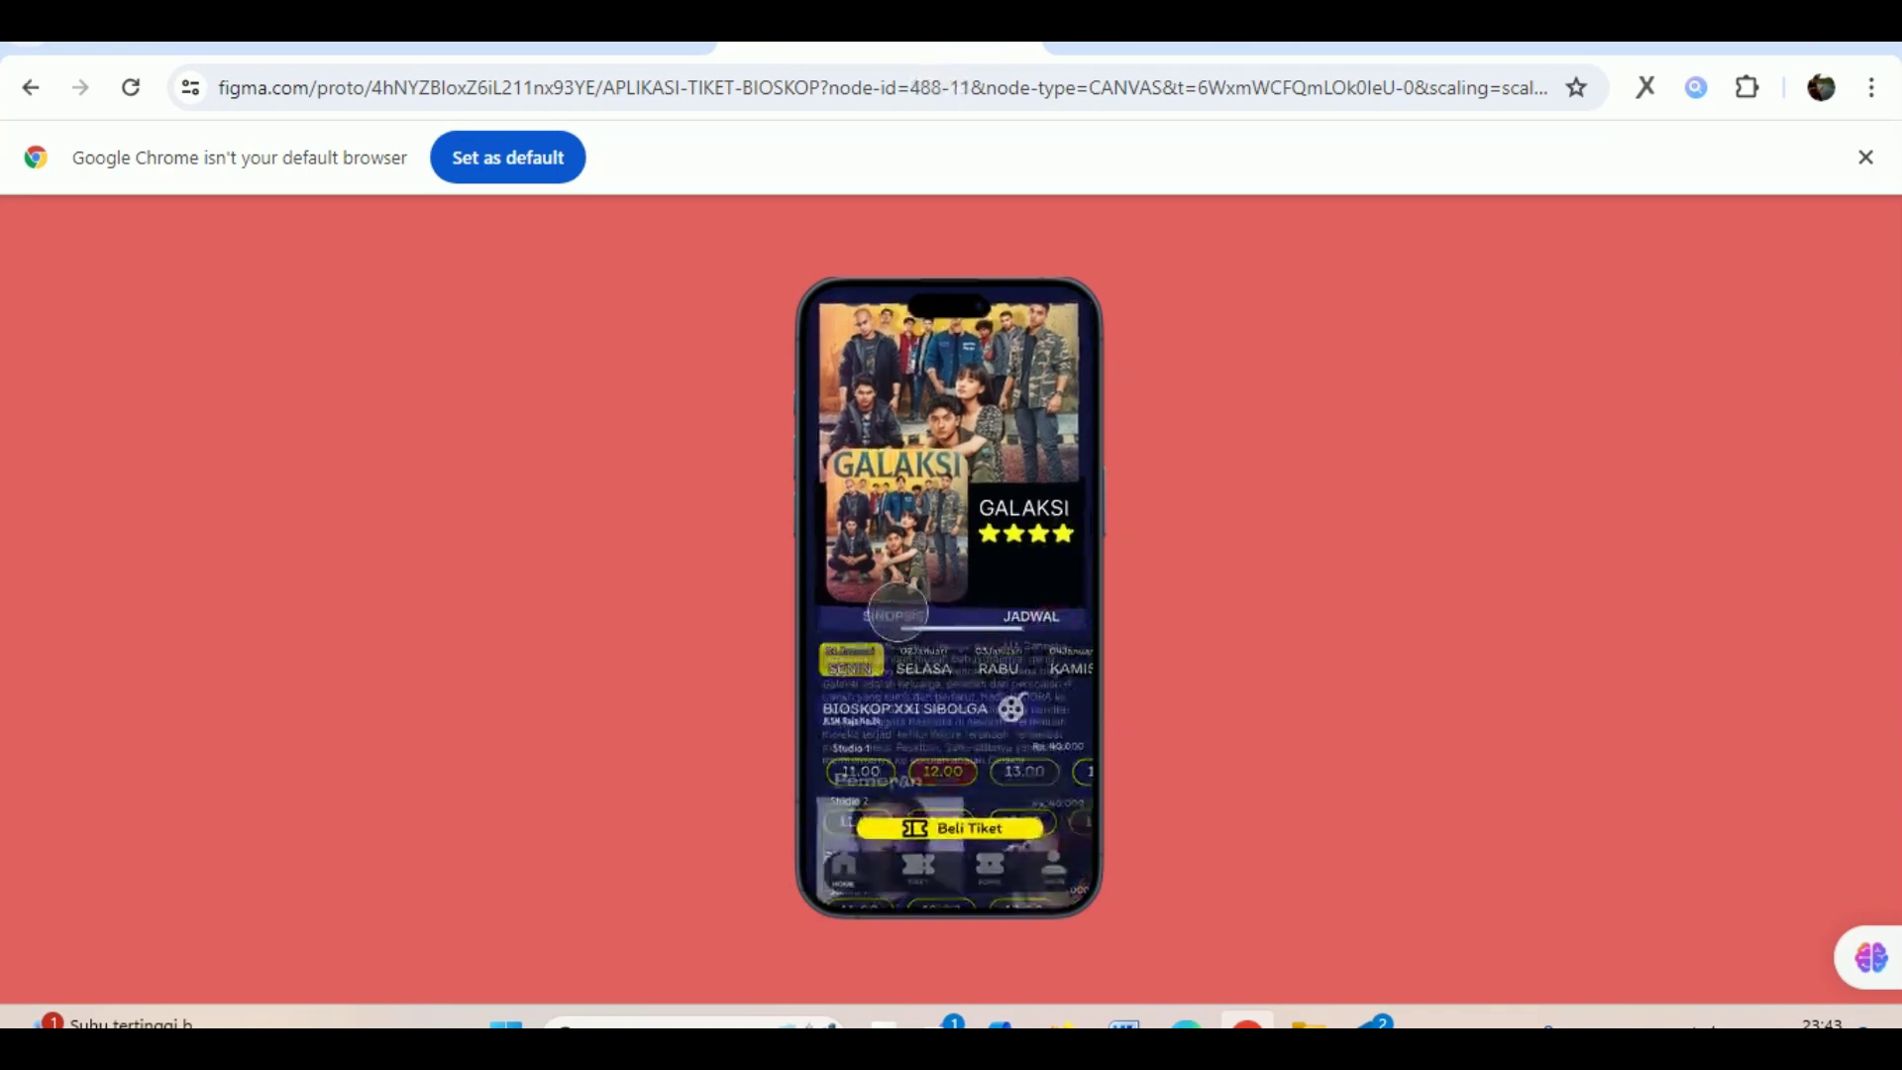
pyautogui.click(842, 872)
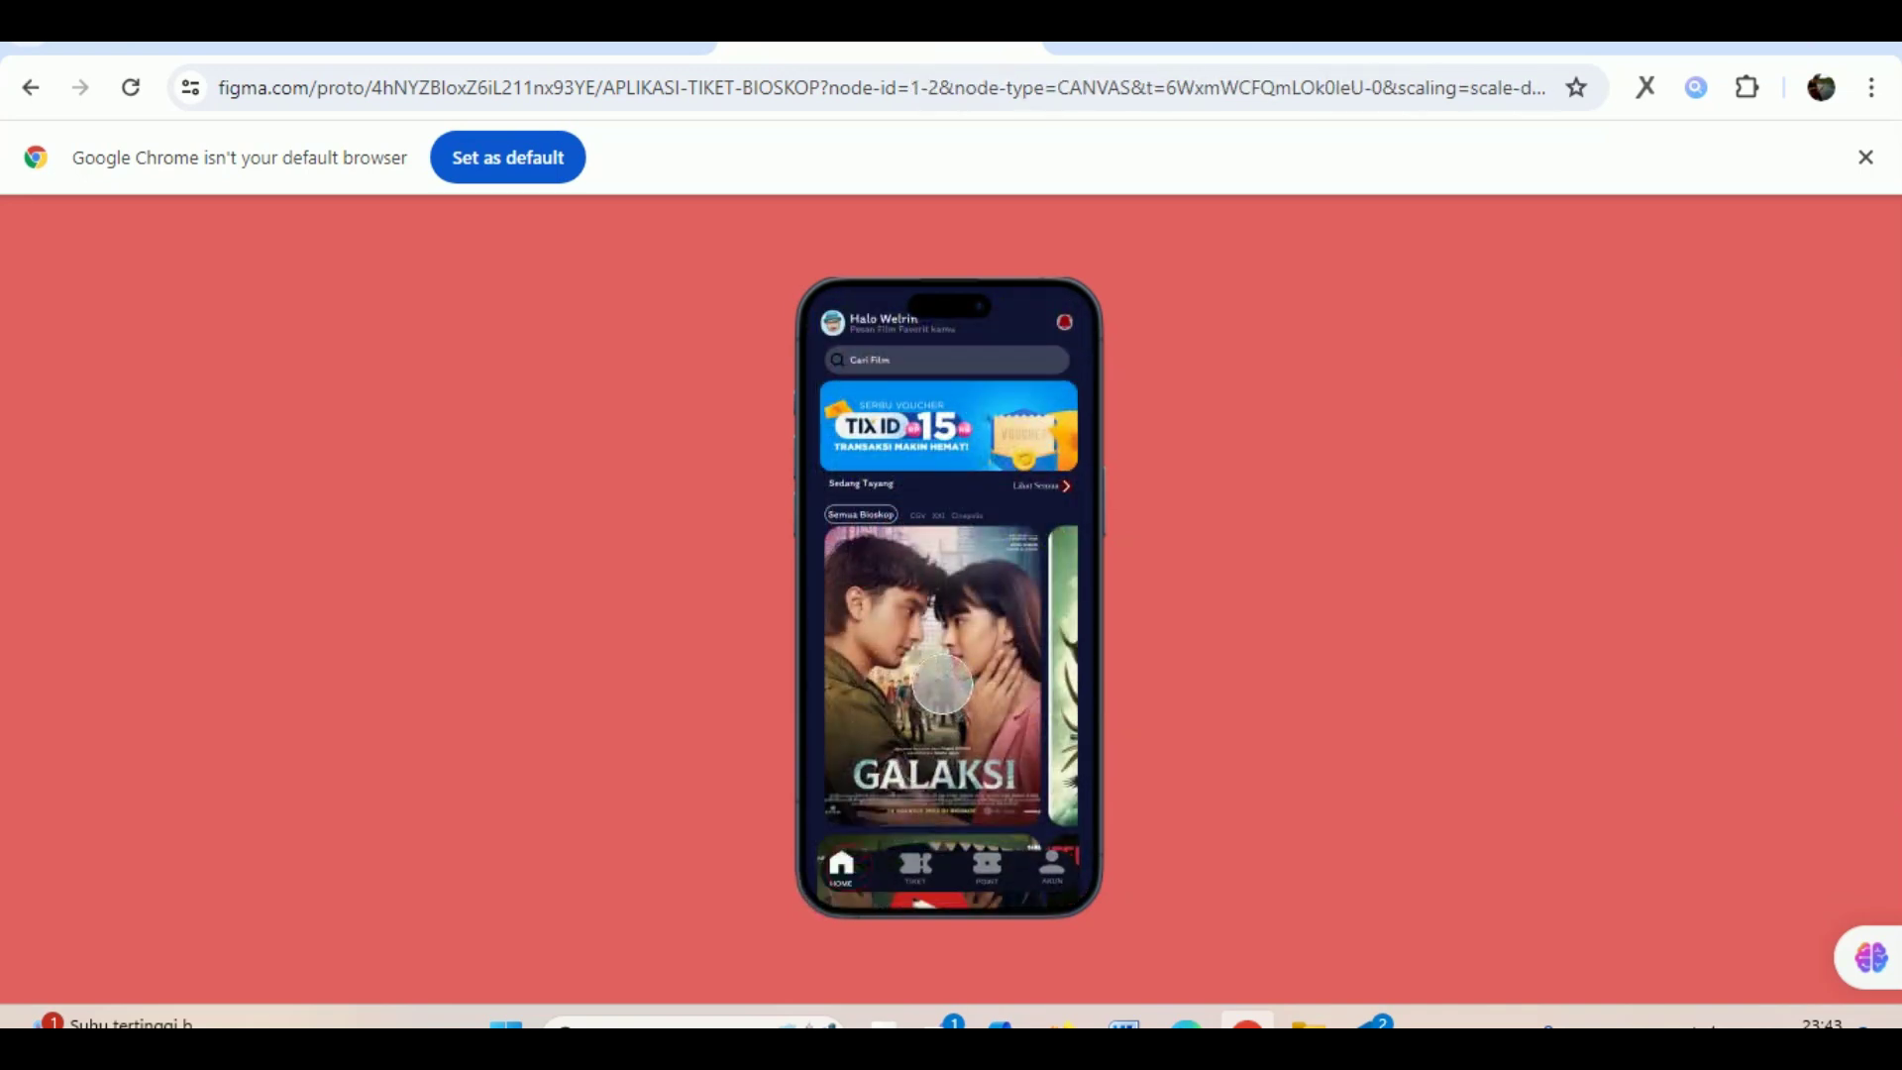
pyautogui.click(942, 683)
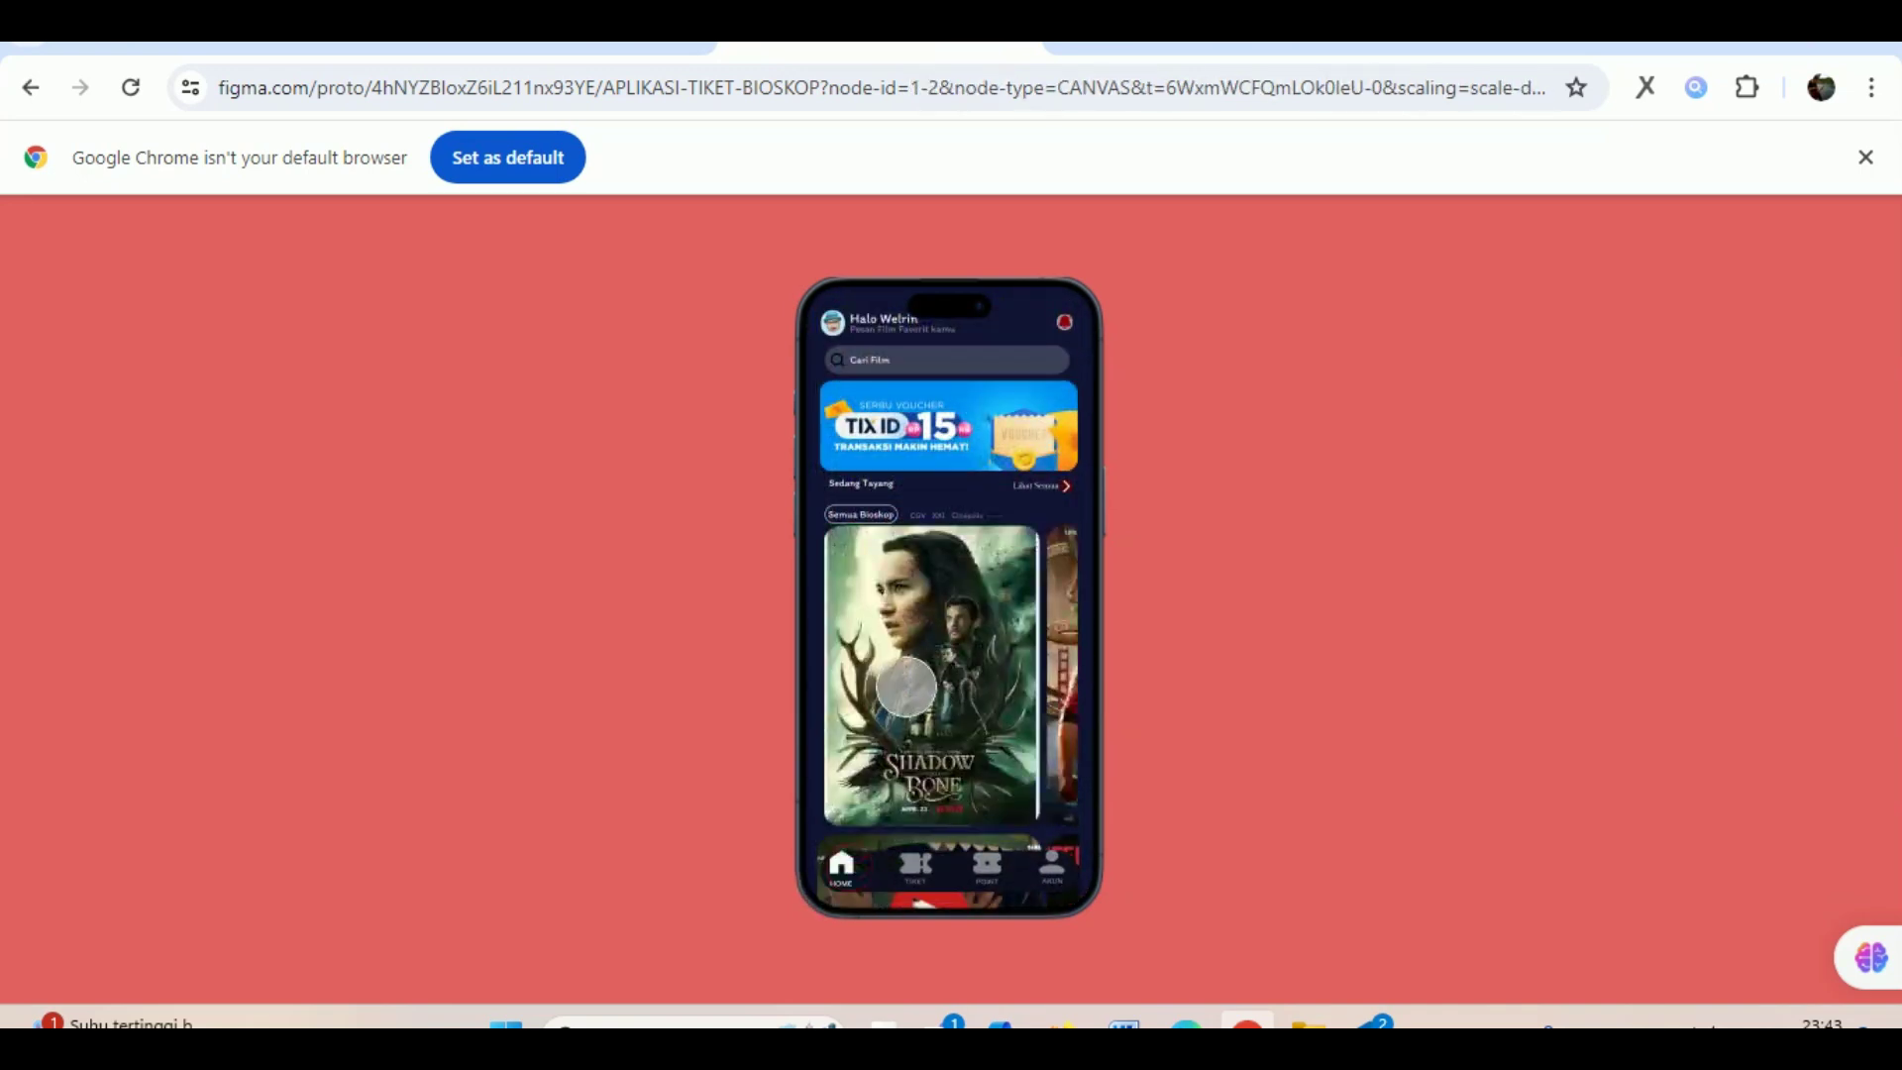
pyautogui.moveTo(904, 683); pyautogui.dragTo(1195, 685)
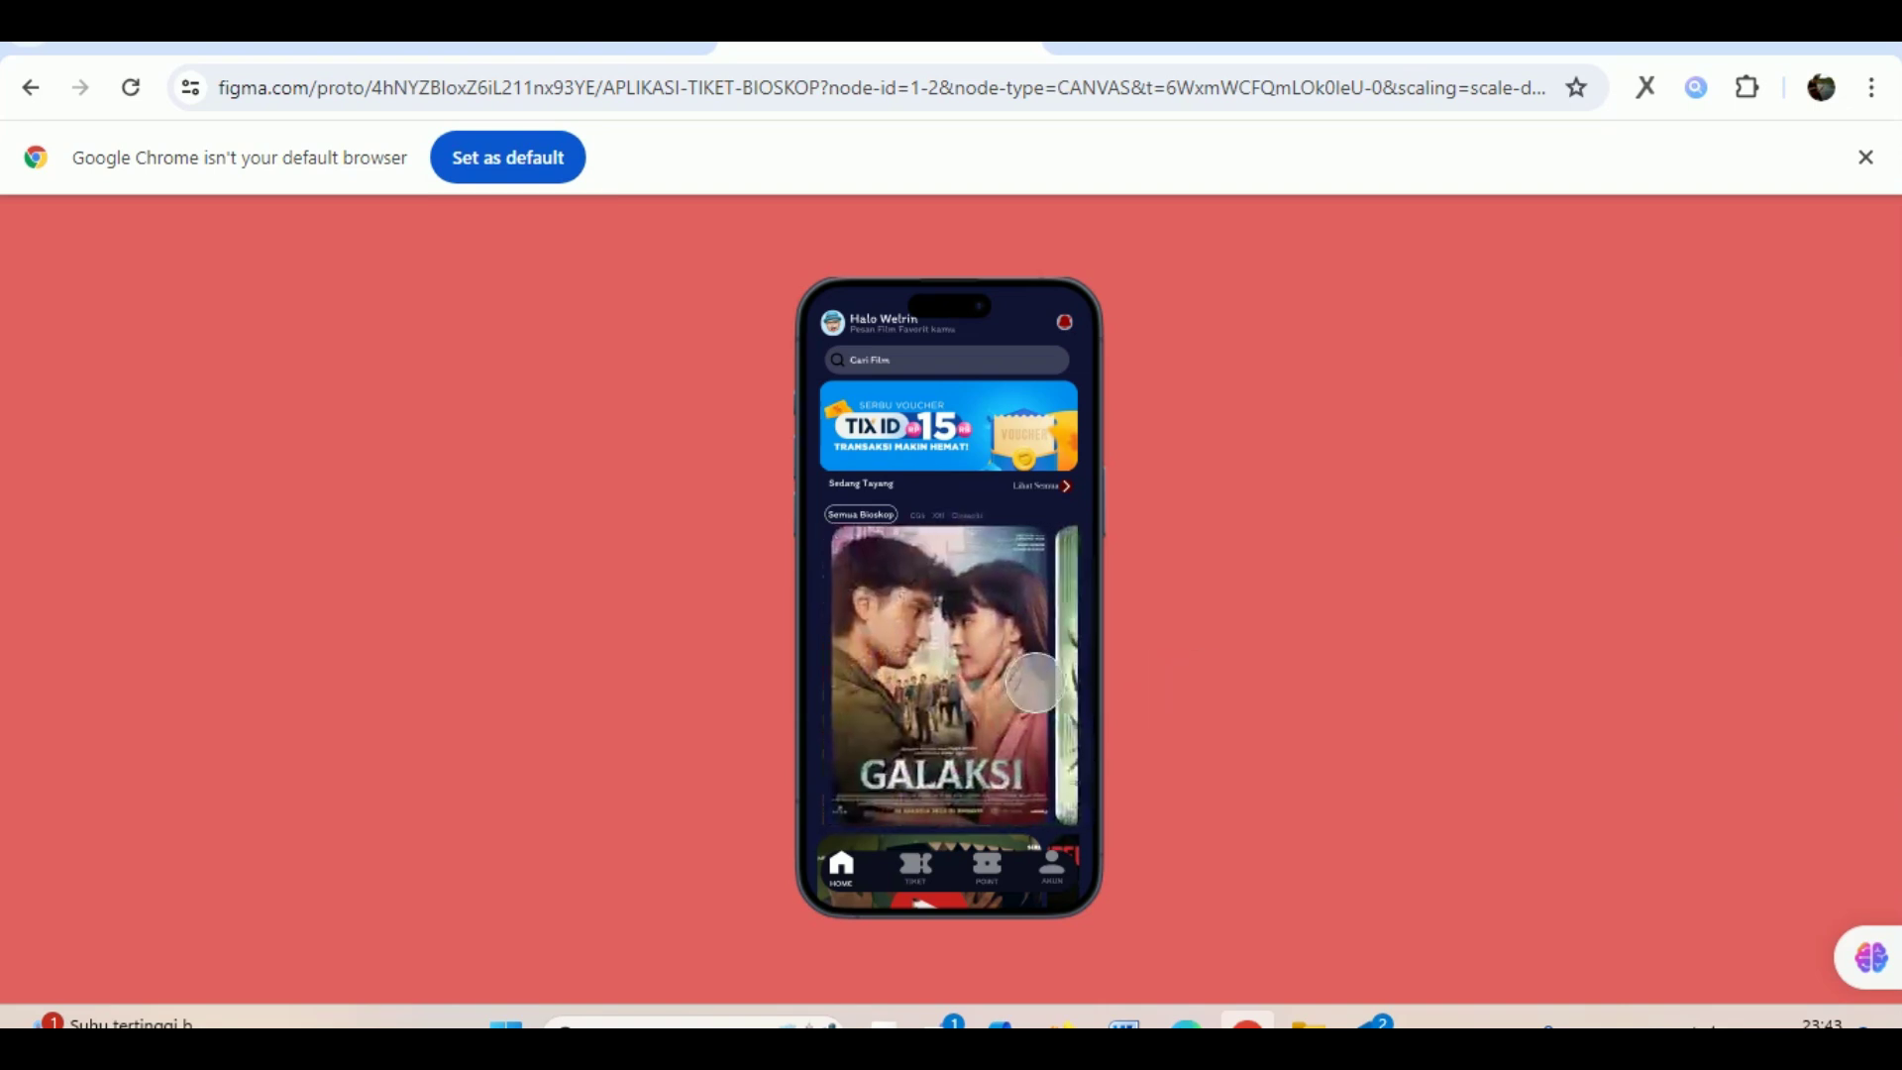
# Run the Galaksi booking through schedule, seats and payment to success, then restart home.
pyautogui.click(912, 862)
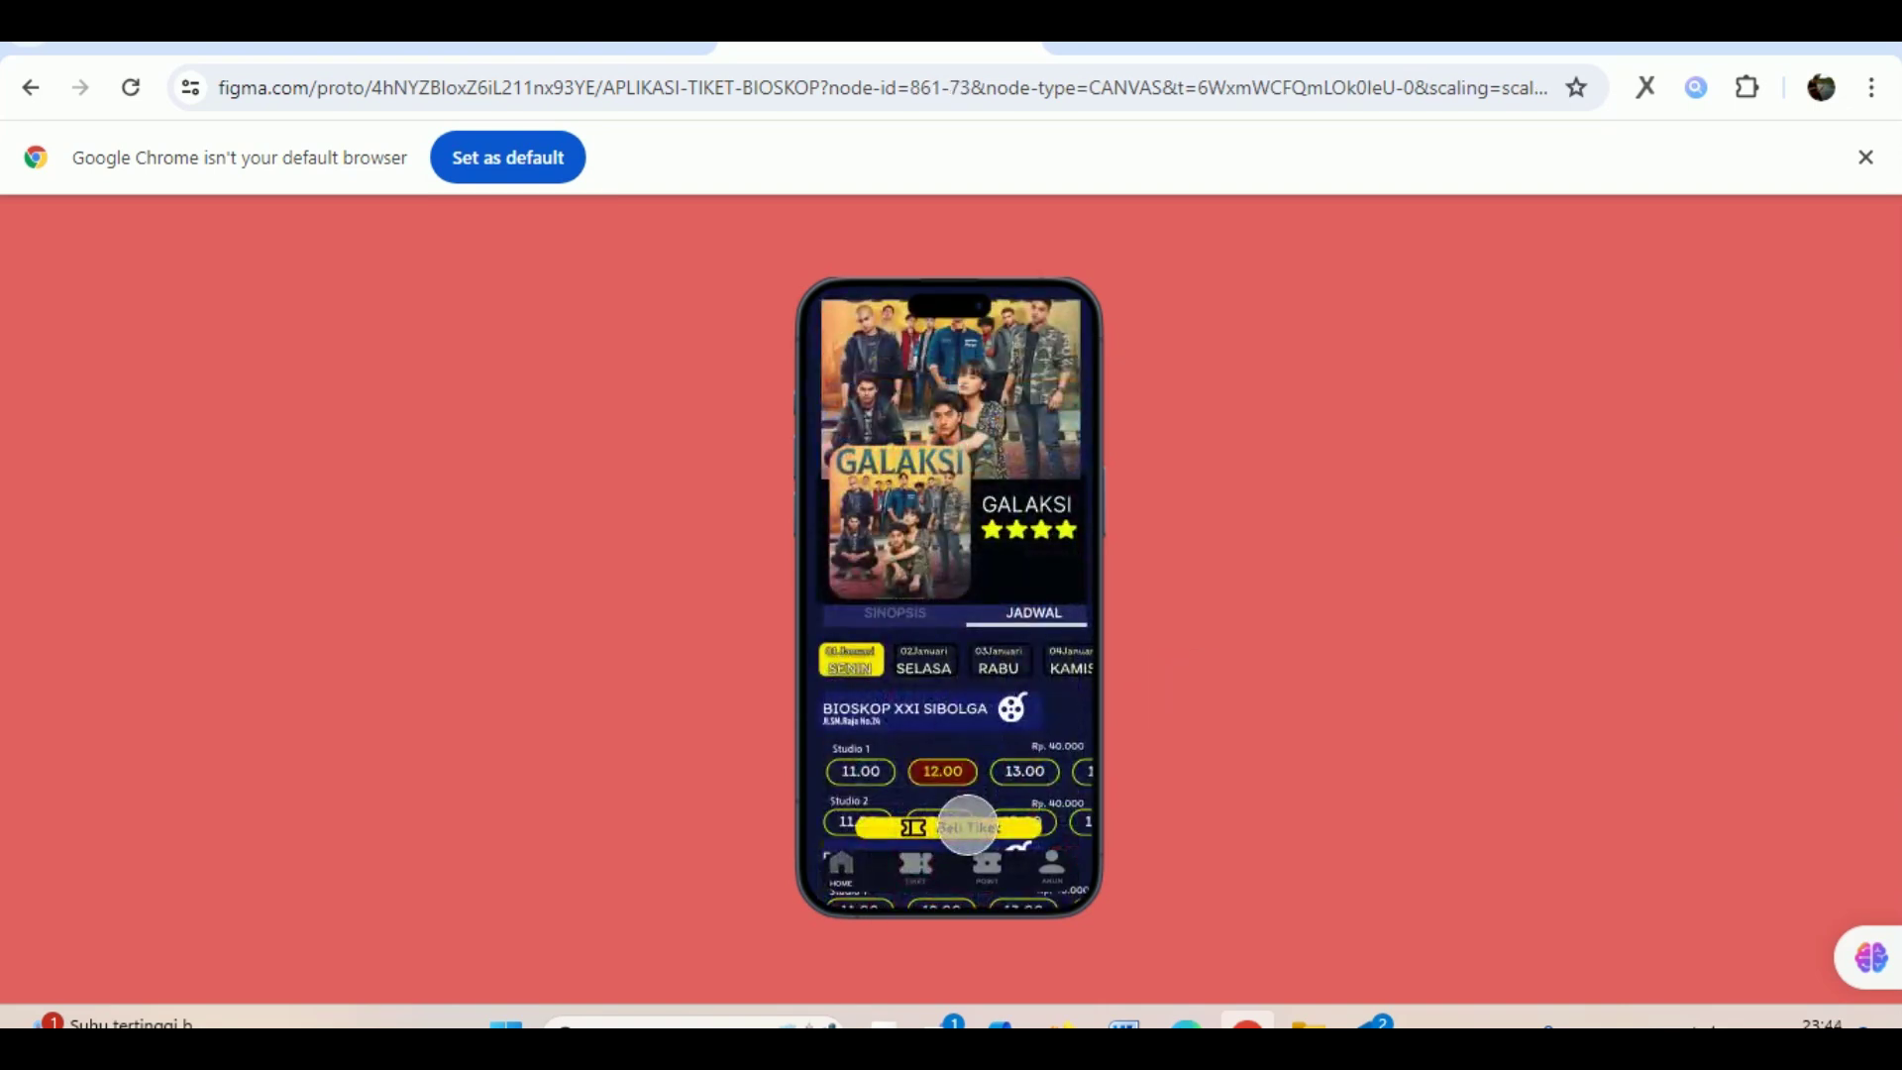
pyautogui.click(967, 824)
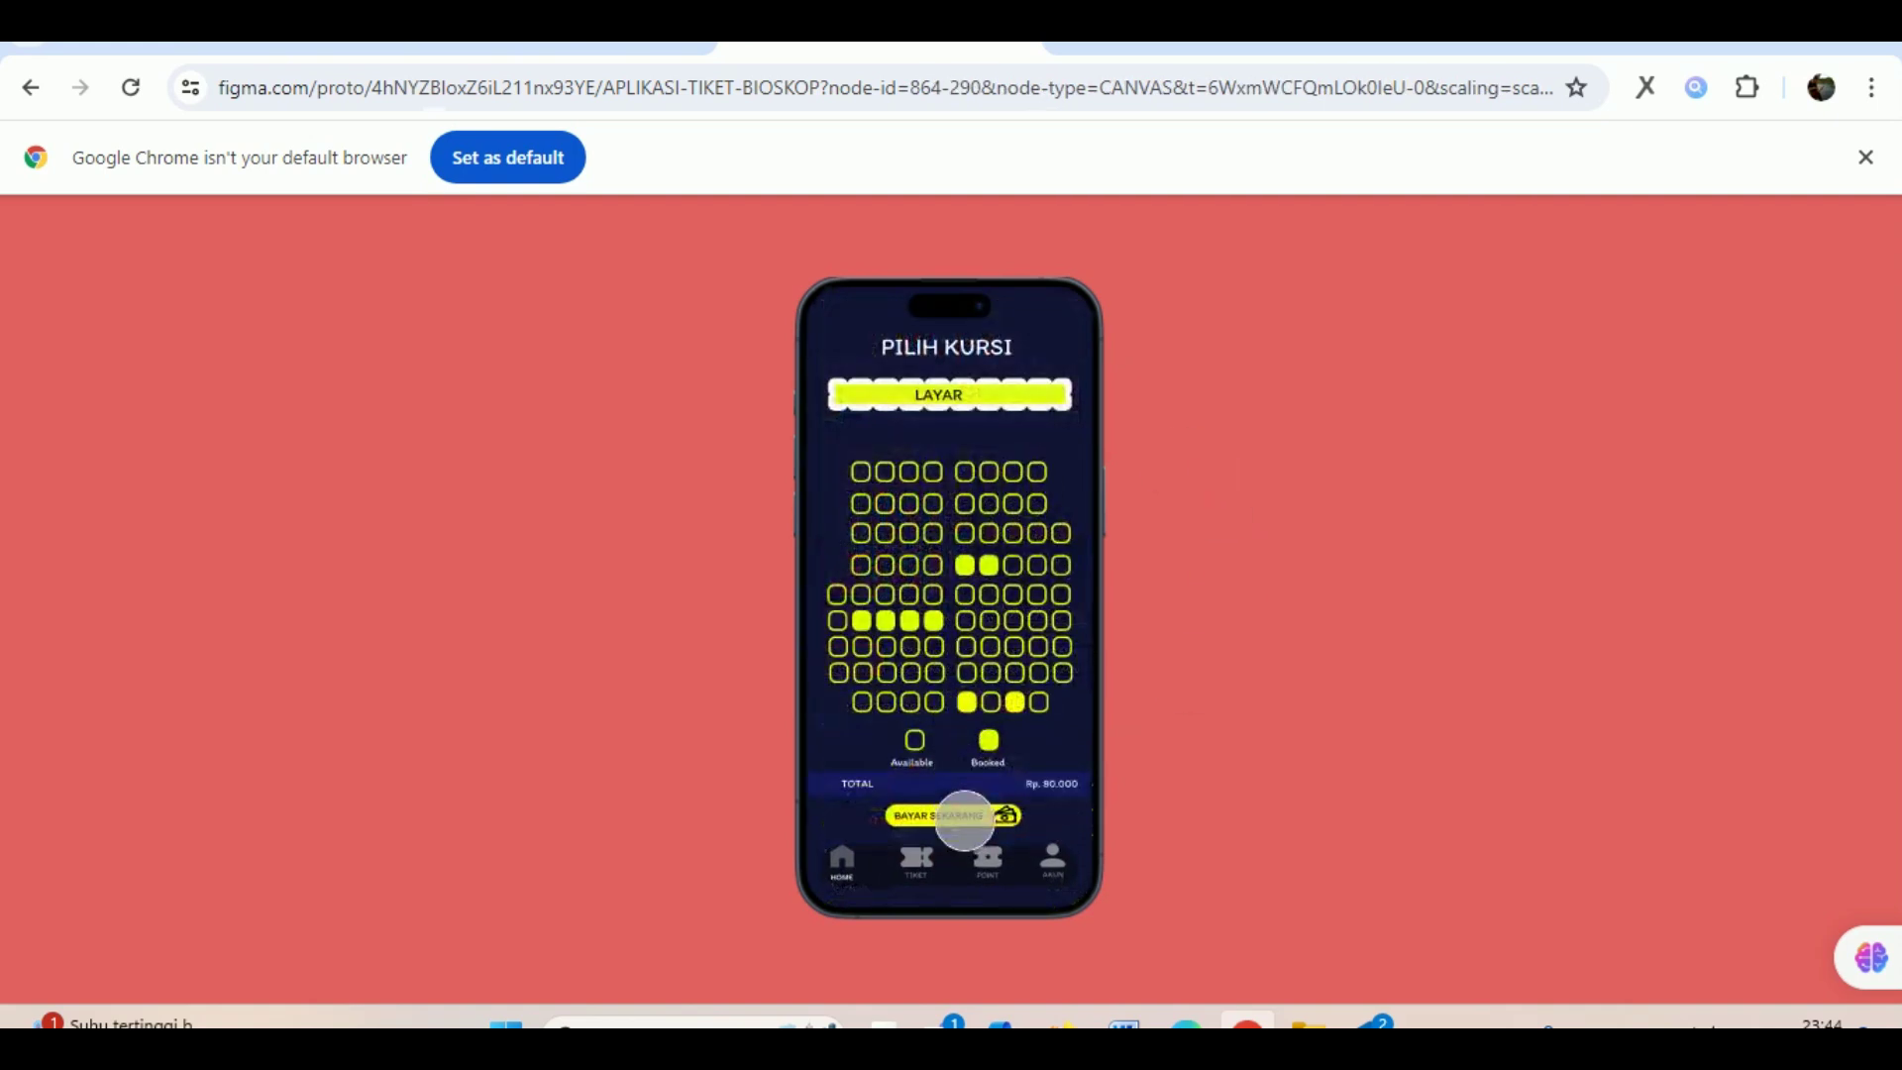
pyautogui.click(962, 818)
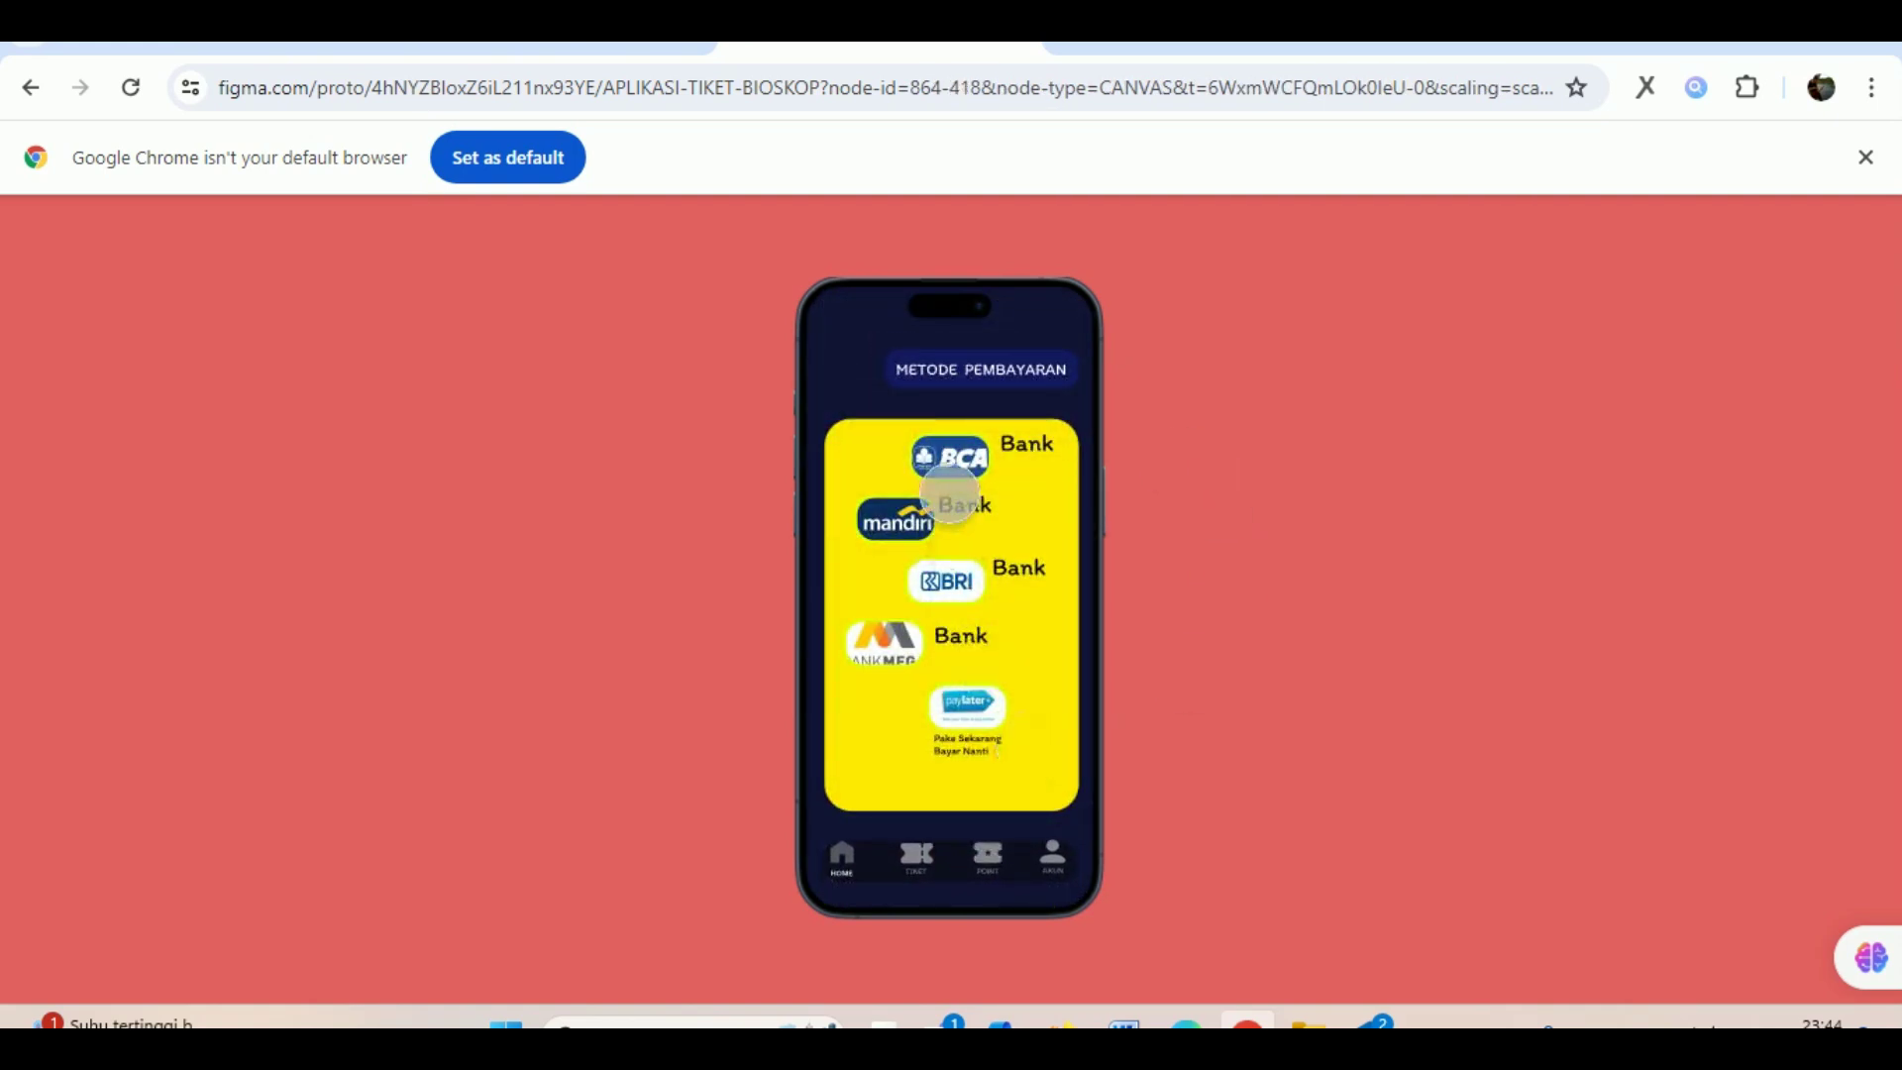
pyautogui.click(897, 517)
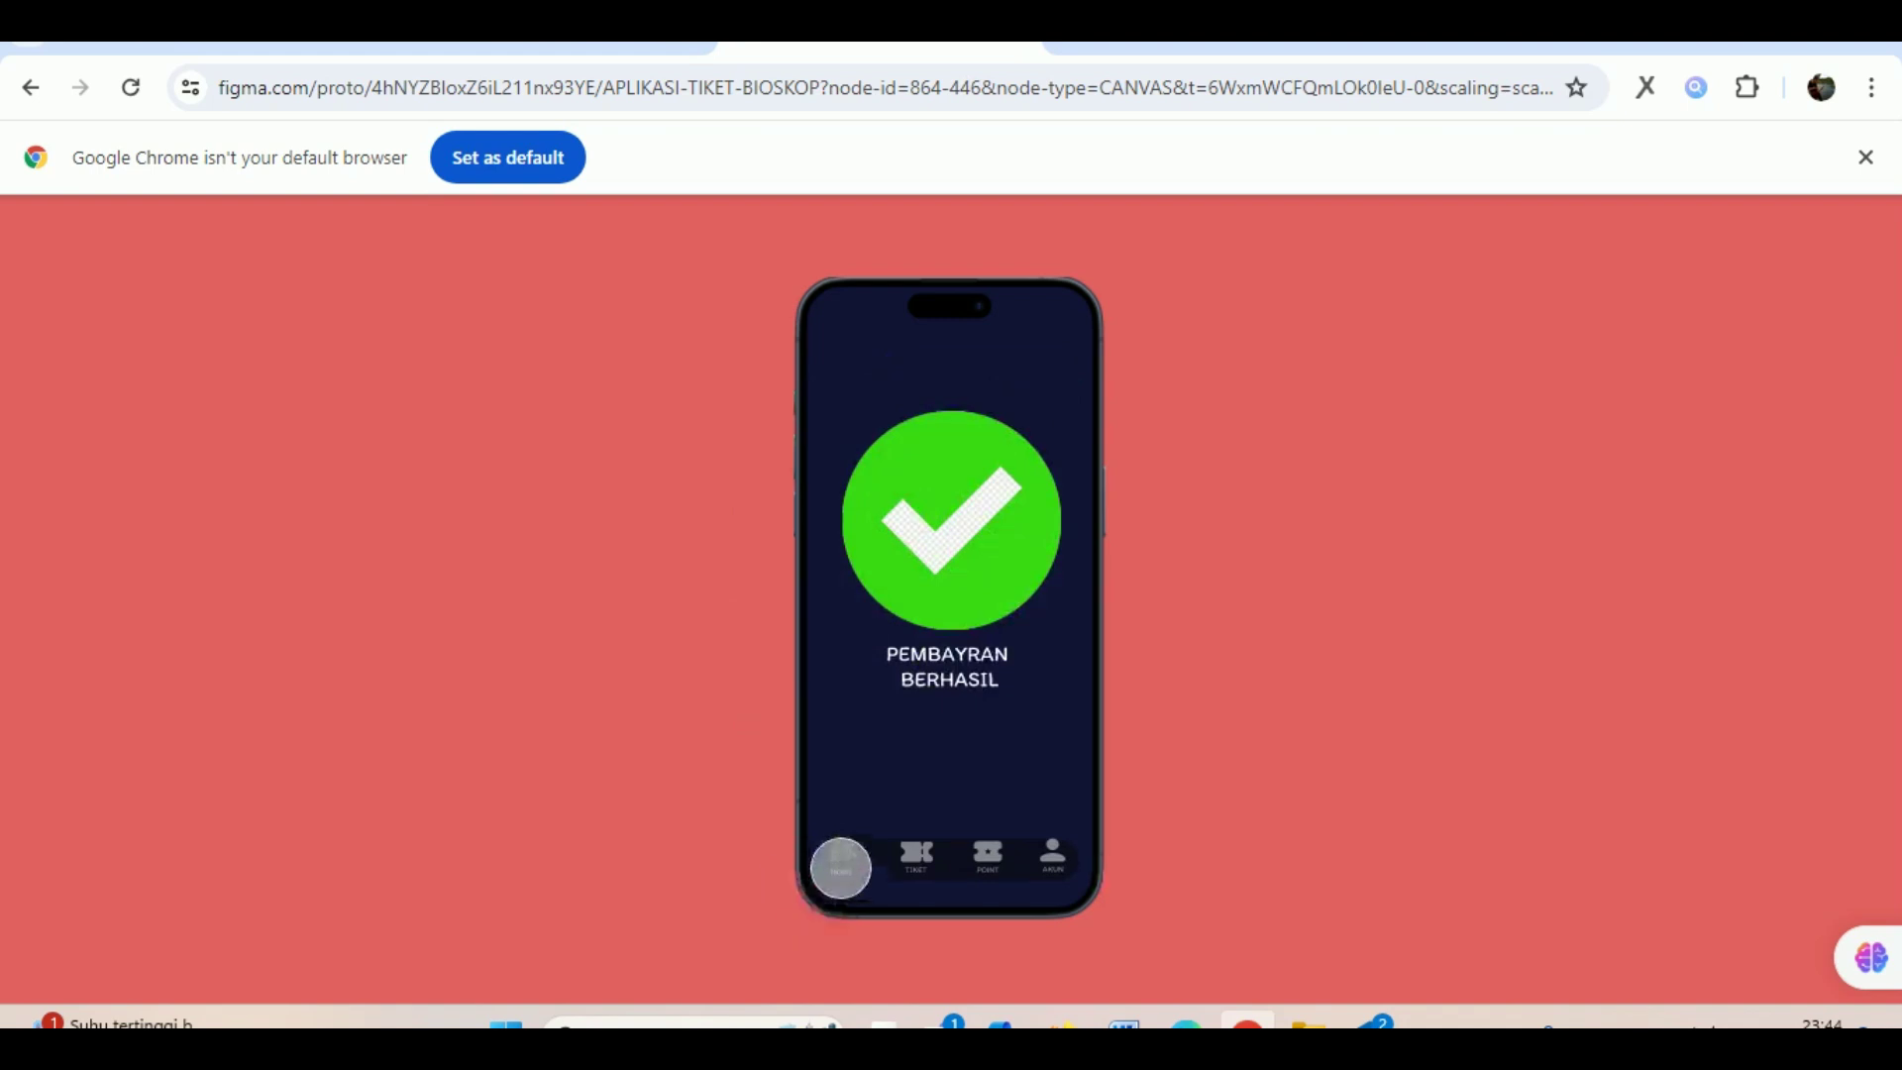
pyautogui.click(840, 859)
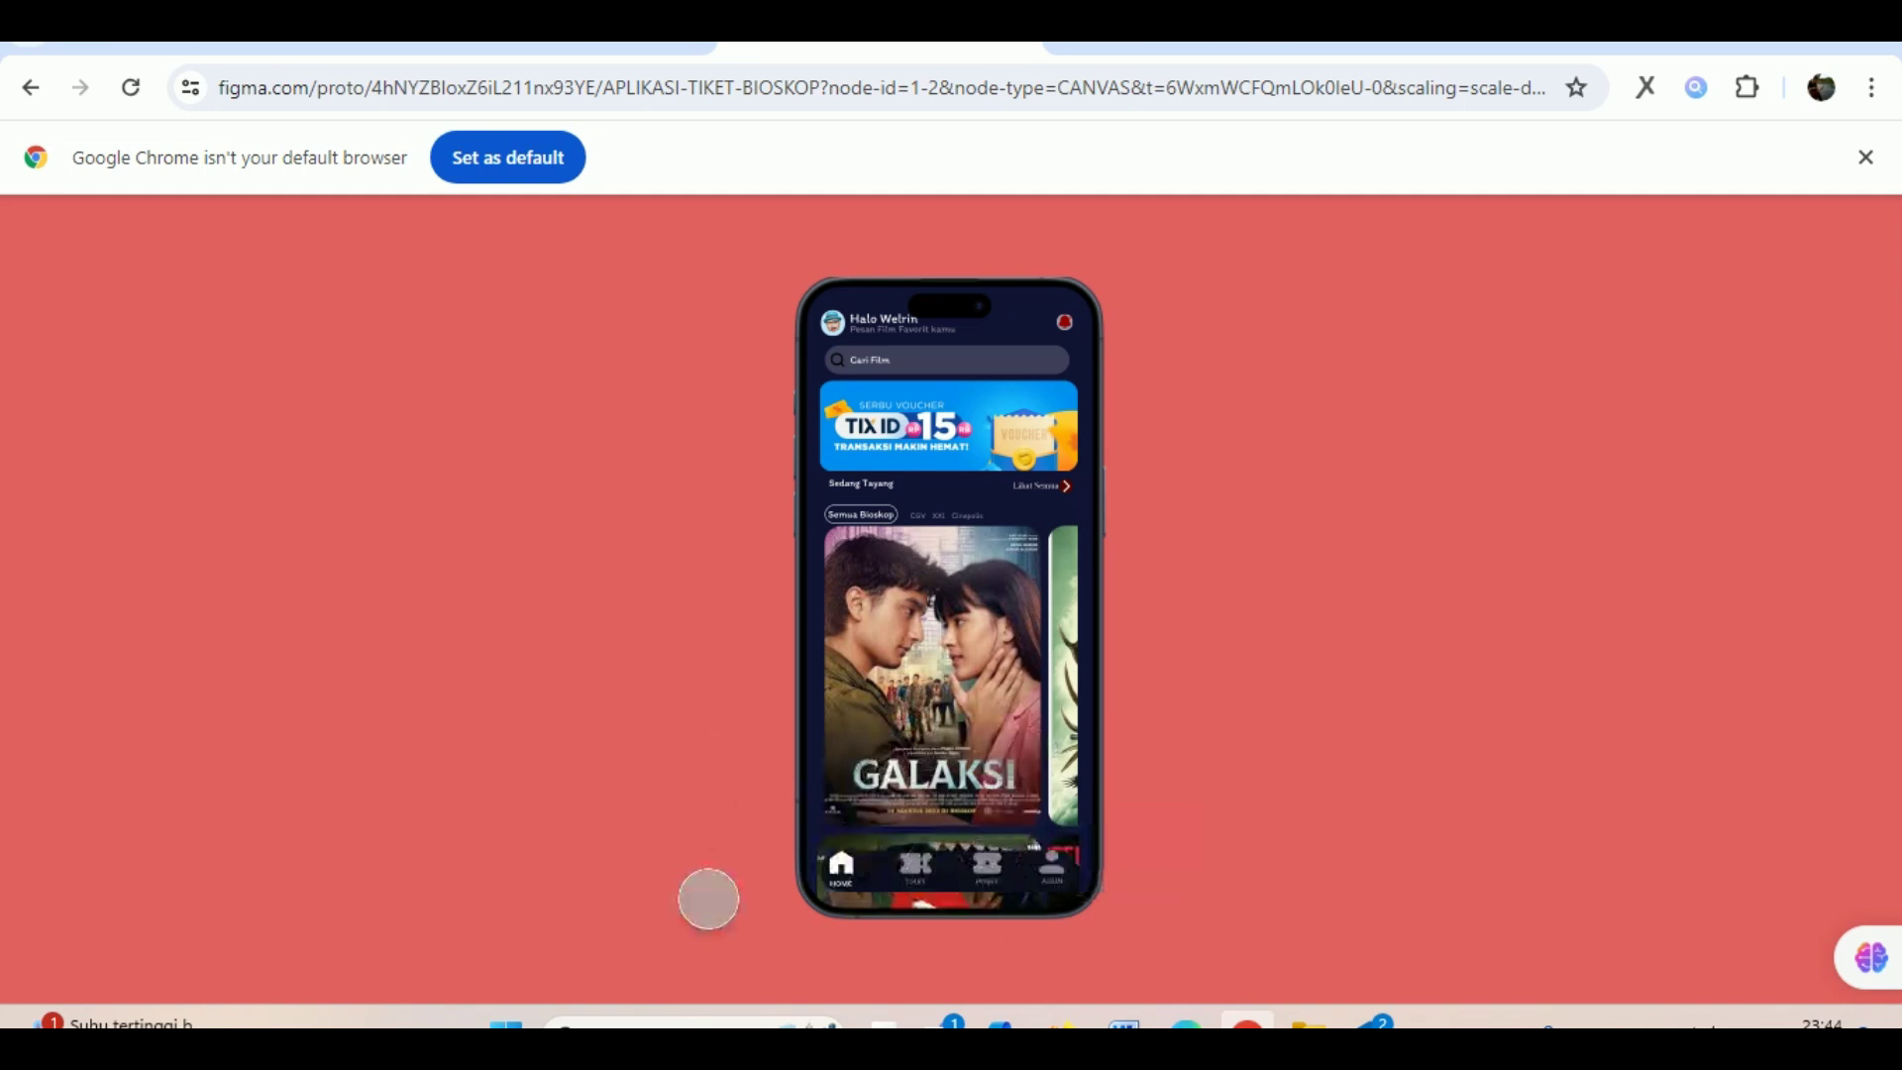
pyautogui.click(1025, 47)
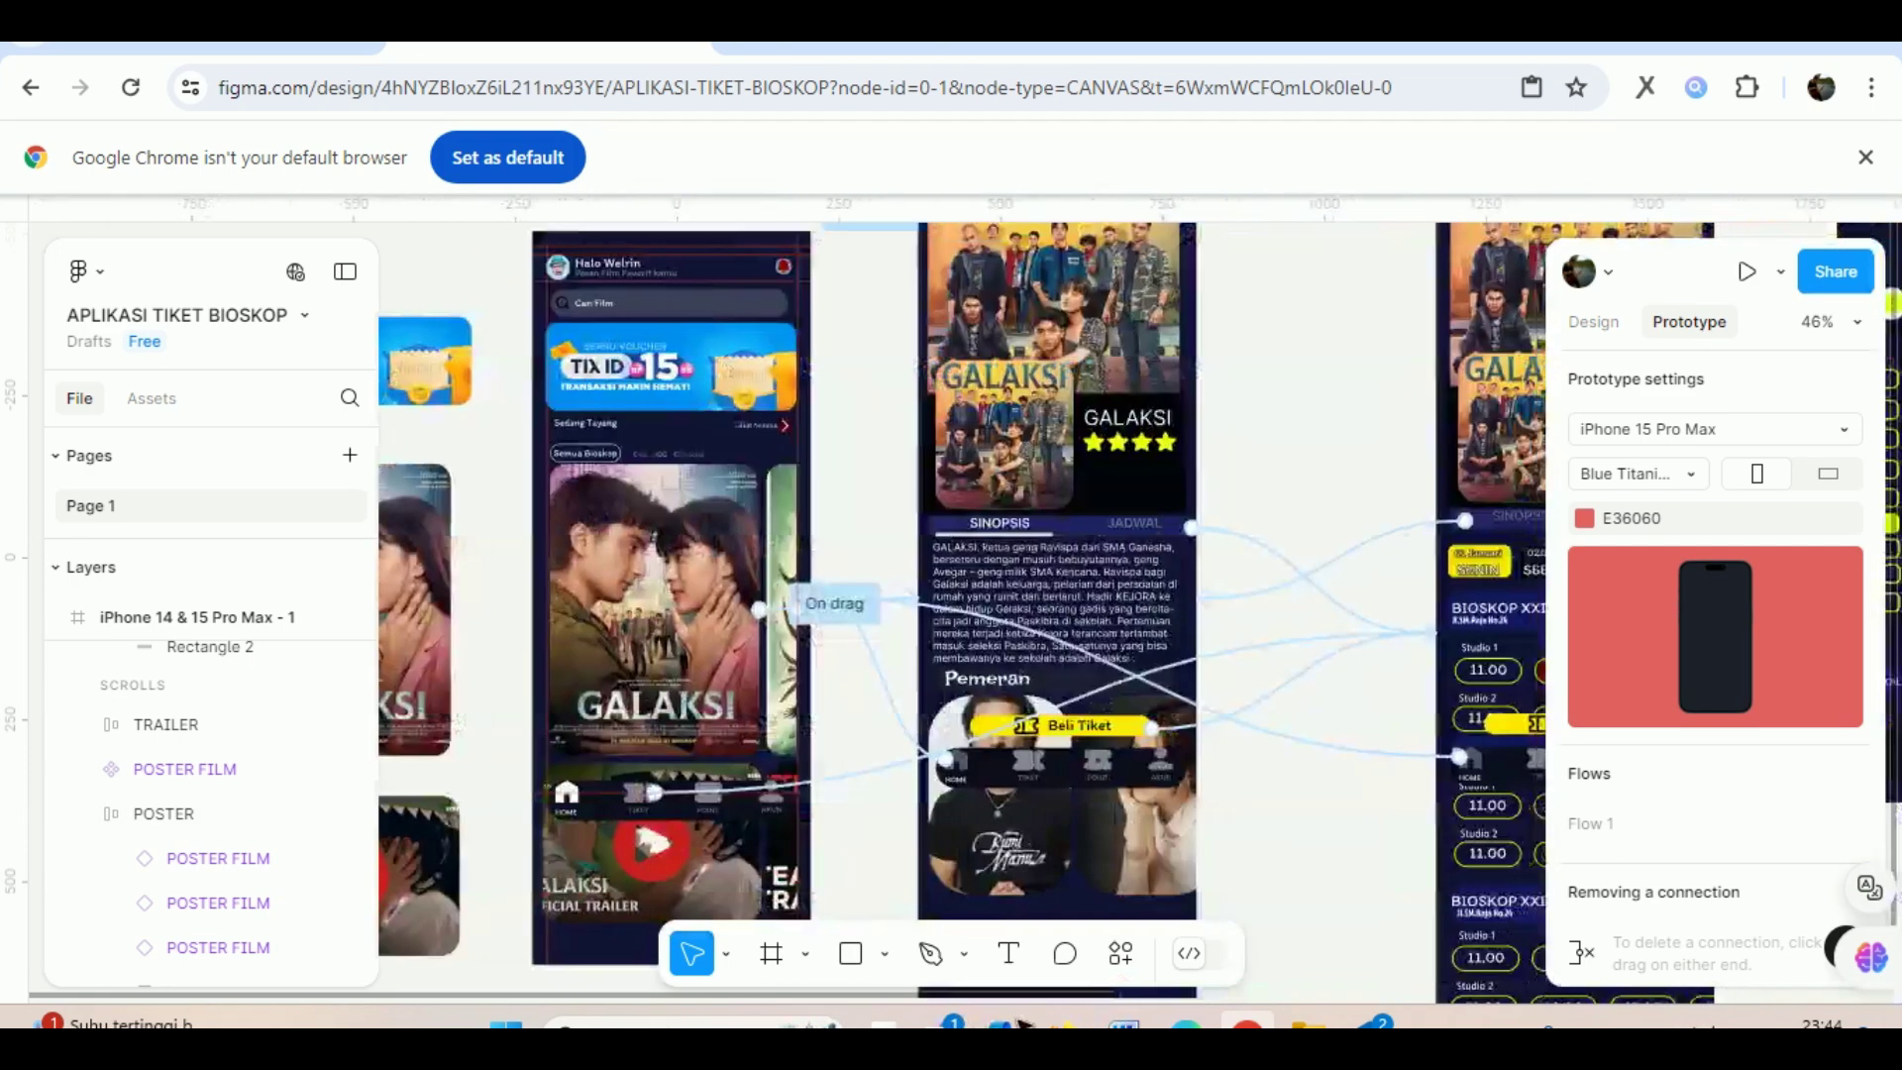
# Pan right across the canvas to inspect the seat, payment, success and profile frames.
pyautogui.hscroll(2, 1119, 1010)
pyautogui.hscroll(2, 1210, 445)
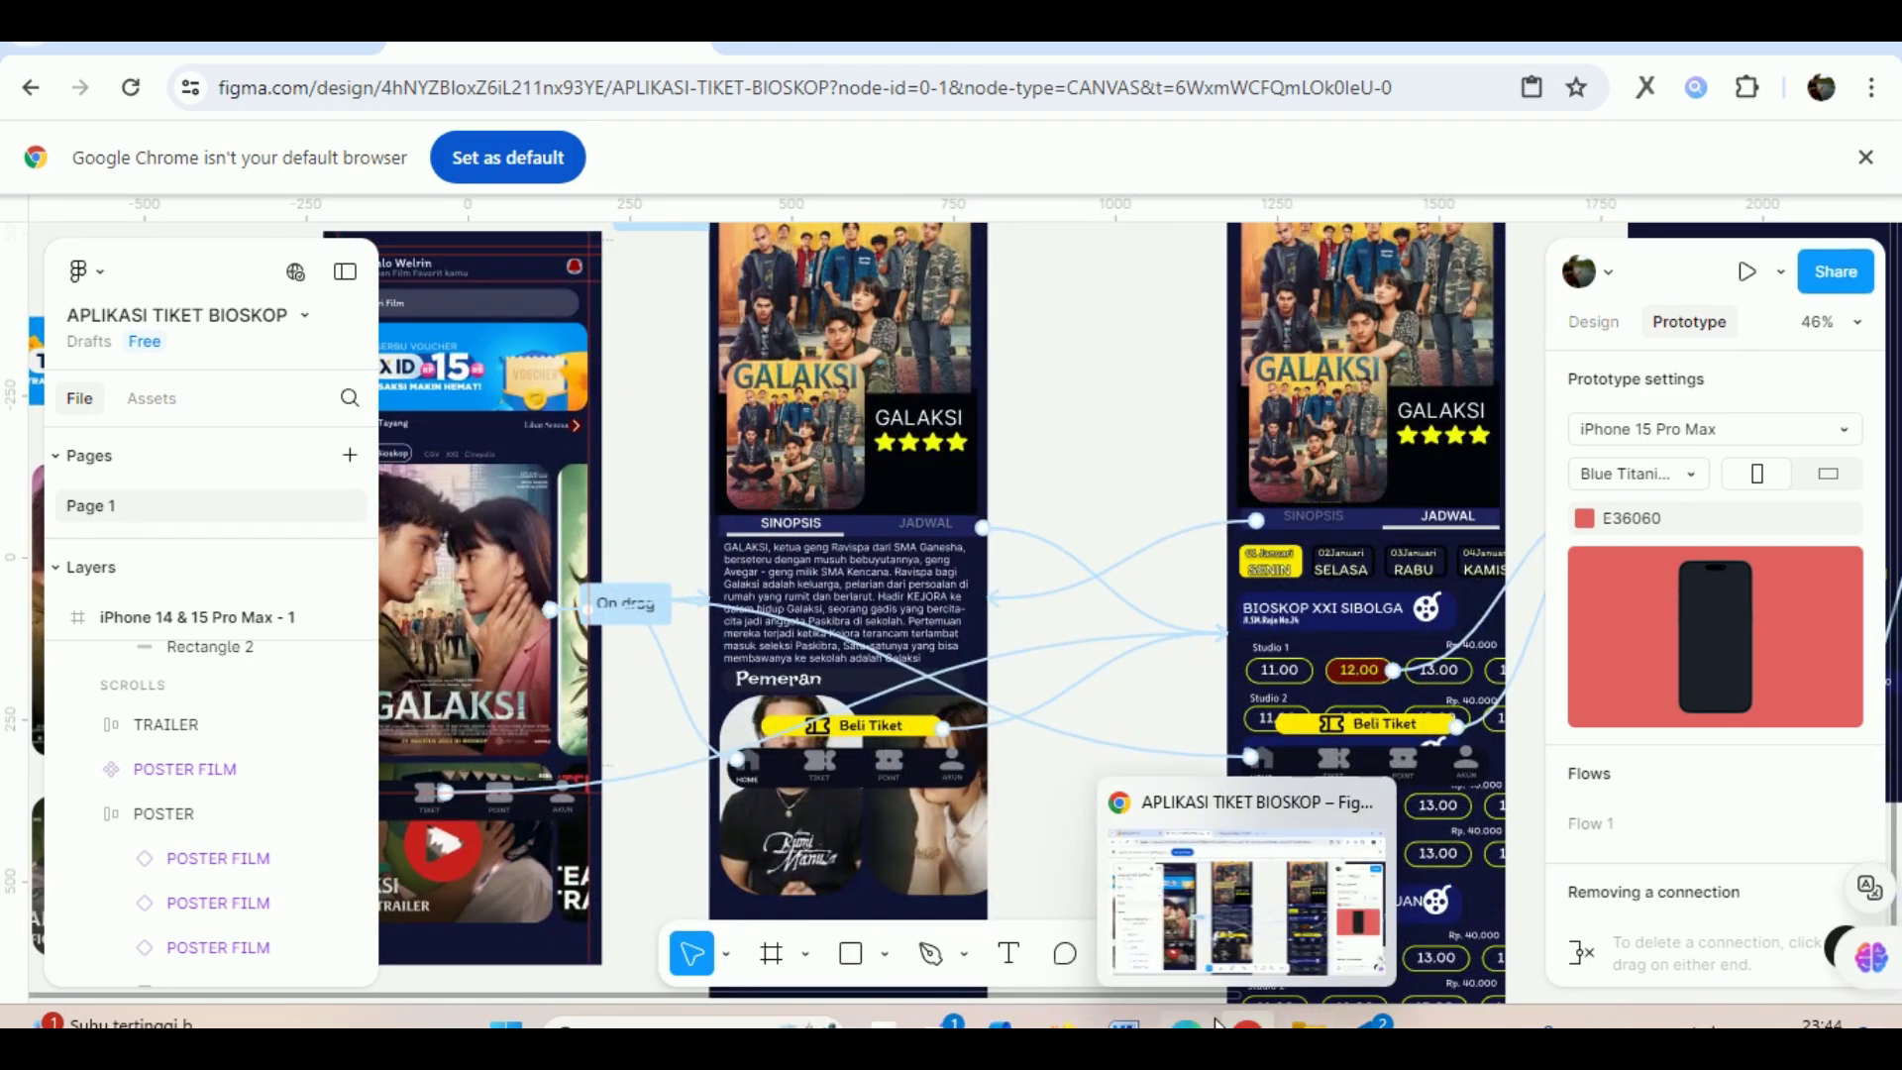
pyautogui.scroll(3, 1144, 715)
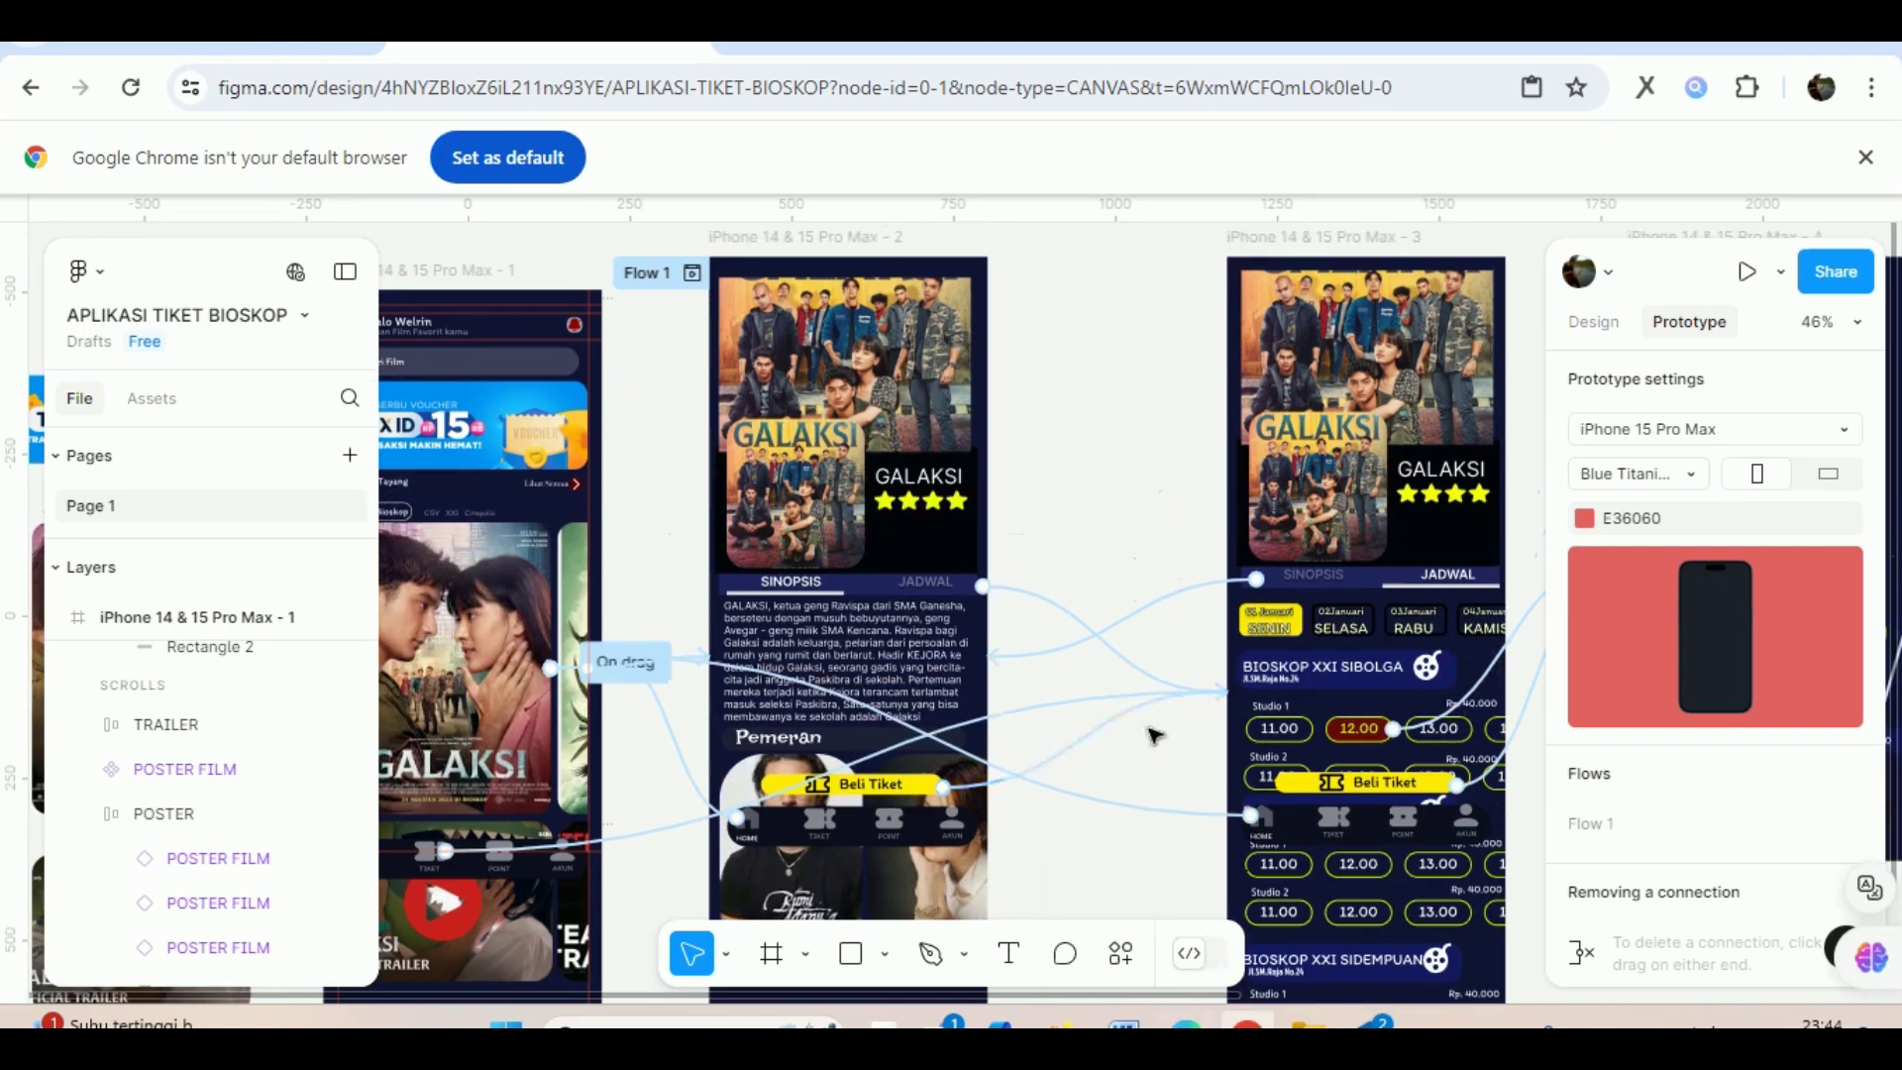
pyautogui.hscroll(2, 1748, 1005)
pyautogui.hscroll(5, 1748, 1005)
pyautogui.hscroll(4, 1748, 1005)
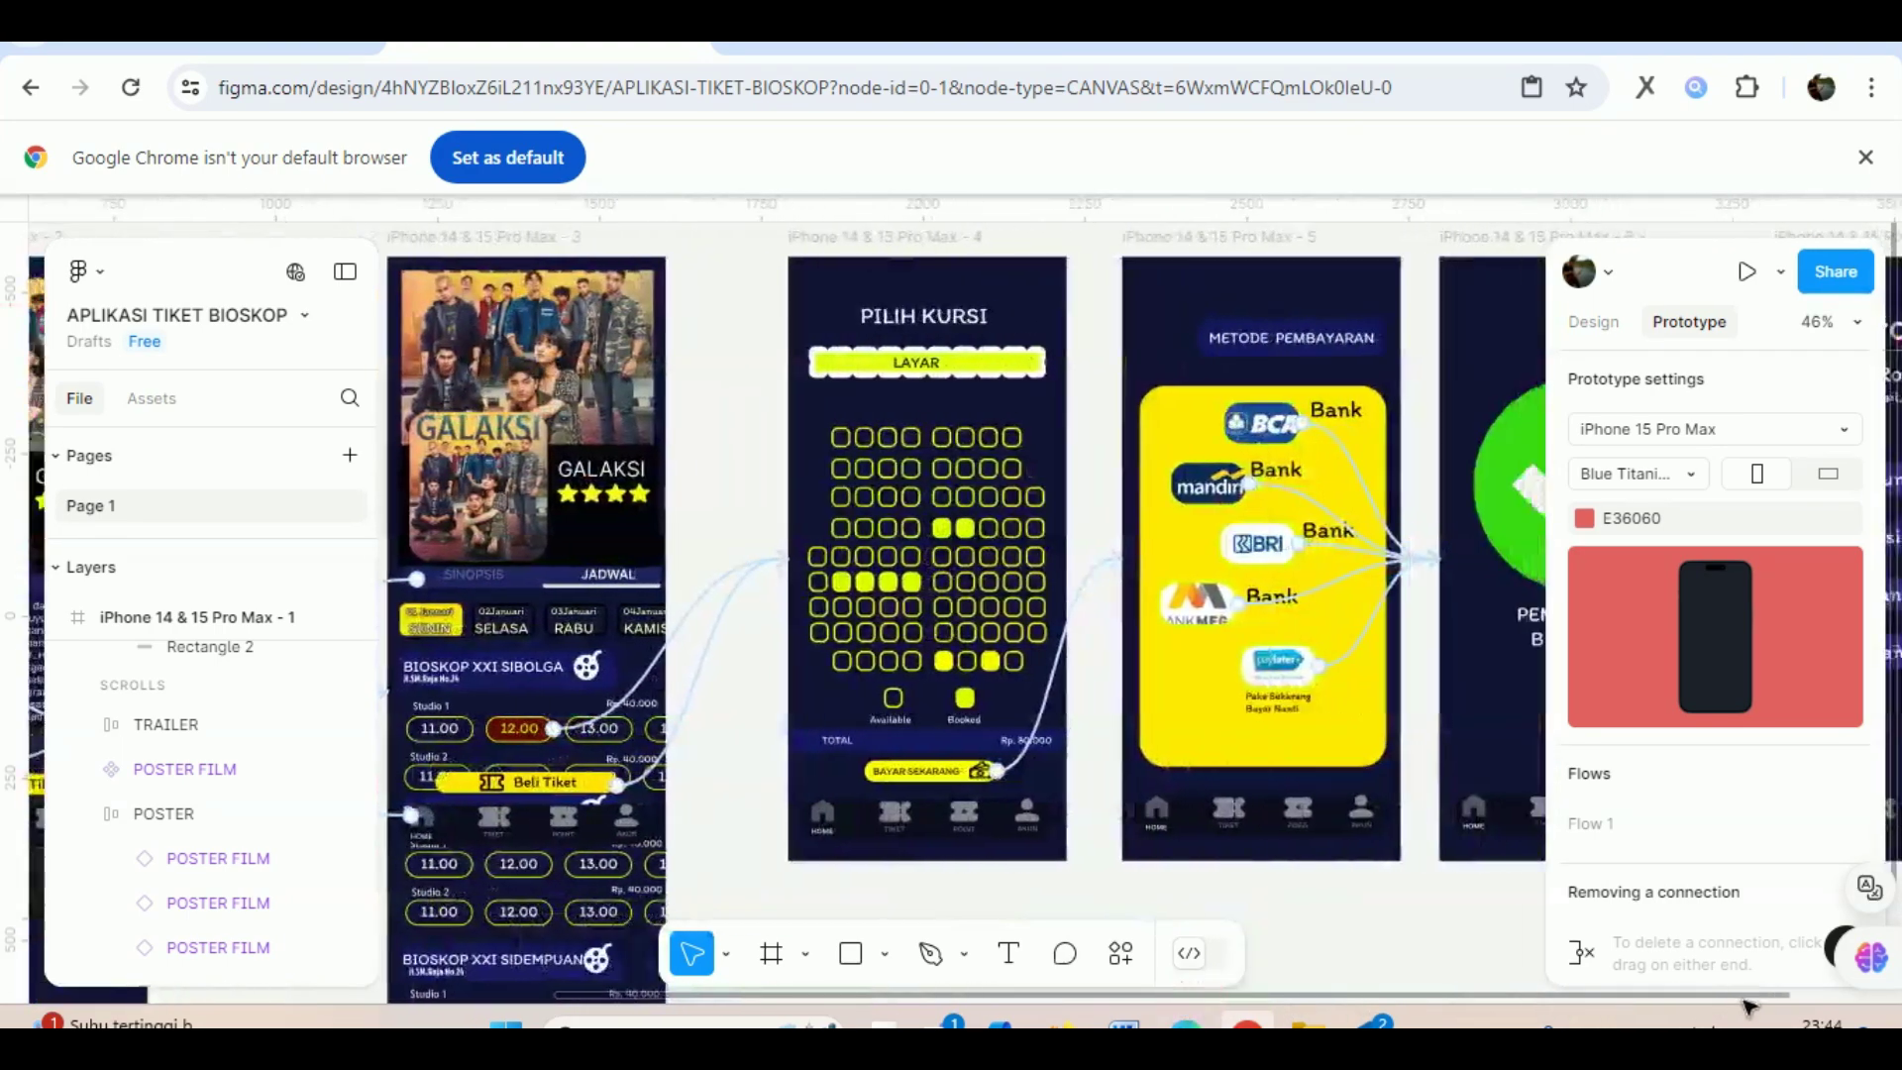
pyautogui.moveTo(1748, 996)
pyautogui.mouseDown()
pyautogui.moveTo(999, 1017)
pyautogui.moveTo(1644, 1026)
pyautogui.mouseUp()
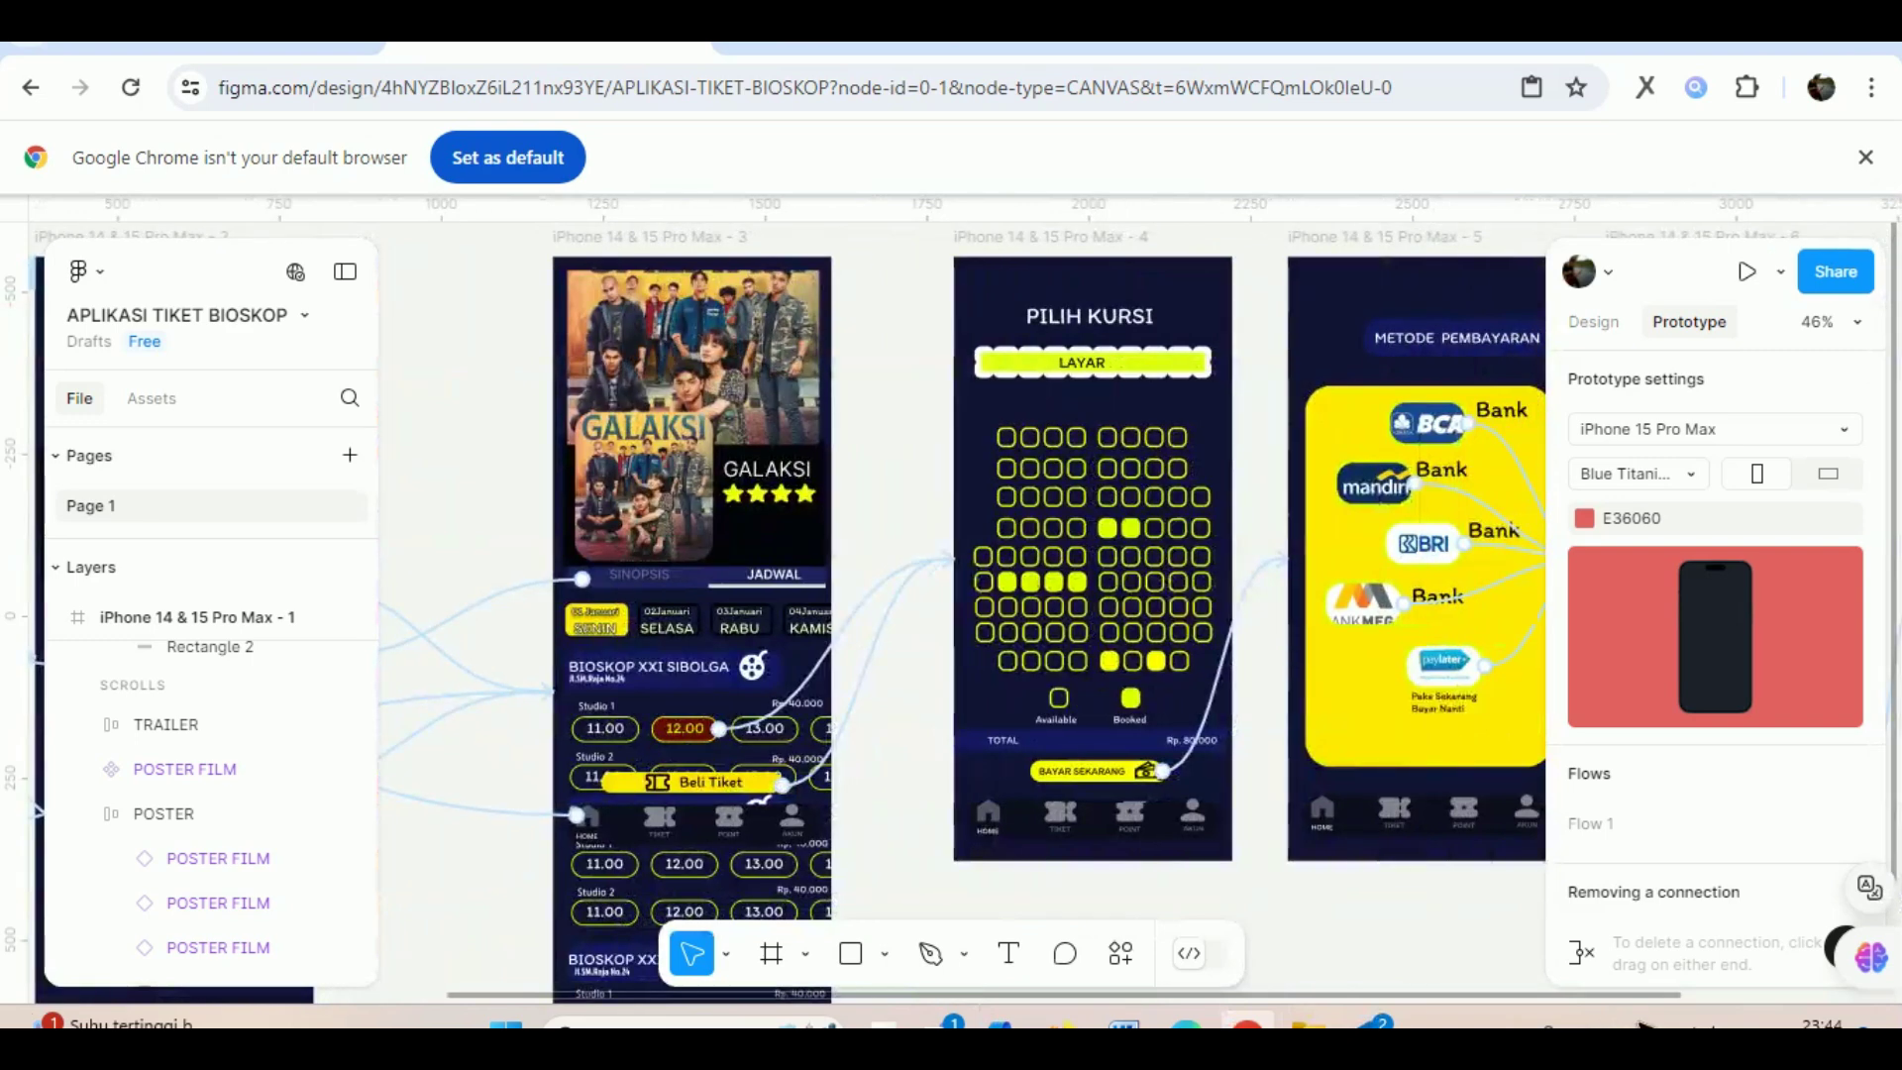
pyautogui.moveTo(1357, 996); pyautogui.dragTo(1505, 933)
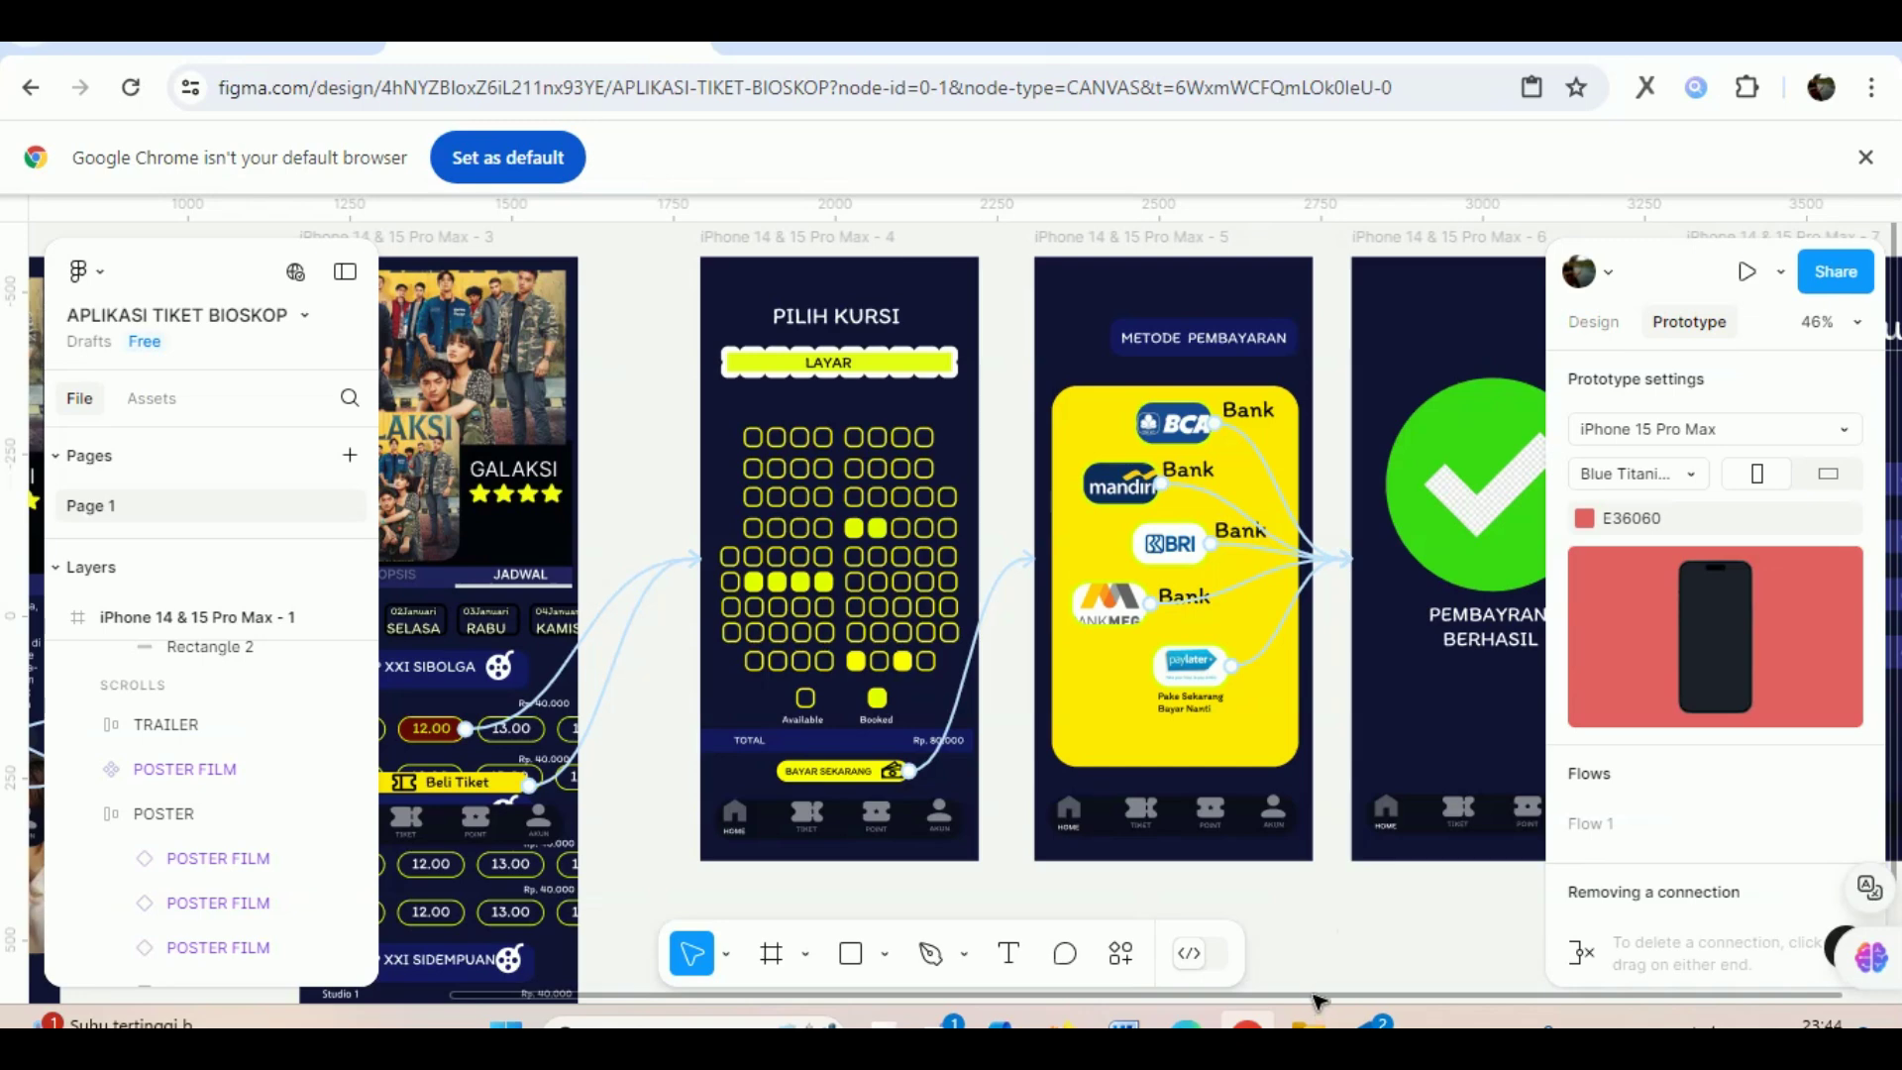
pyautogui.moveTo(1318, 994); pyautogui.dragTo(1645, 1020)
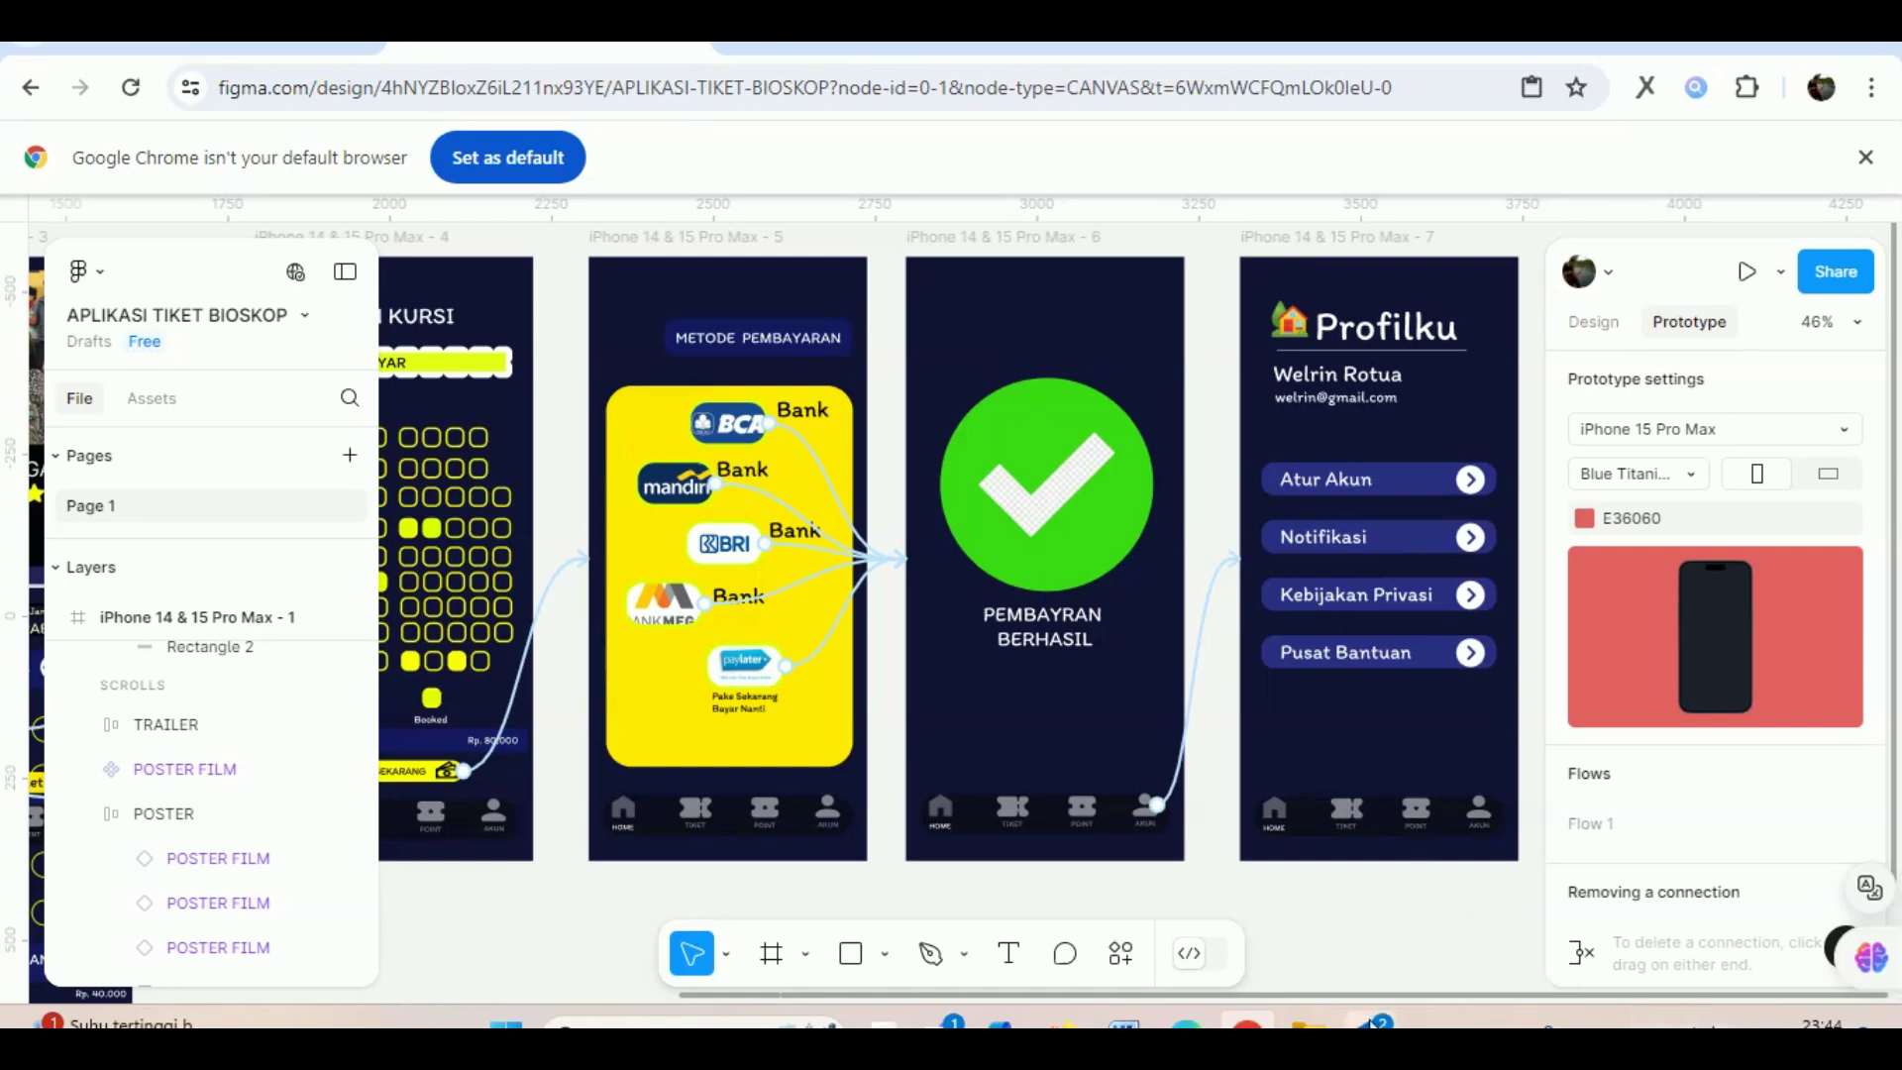
pyautogui.moveTo(1370, 1018); pyautogui.dragTo(1463, 1018)
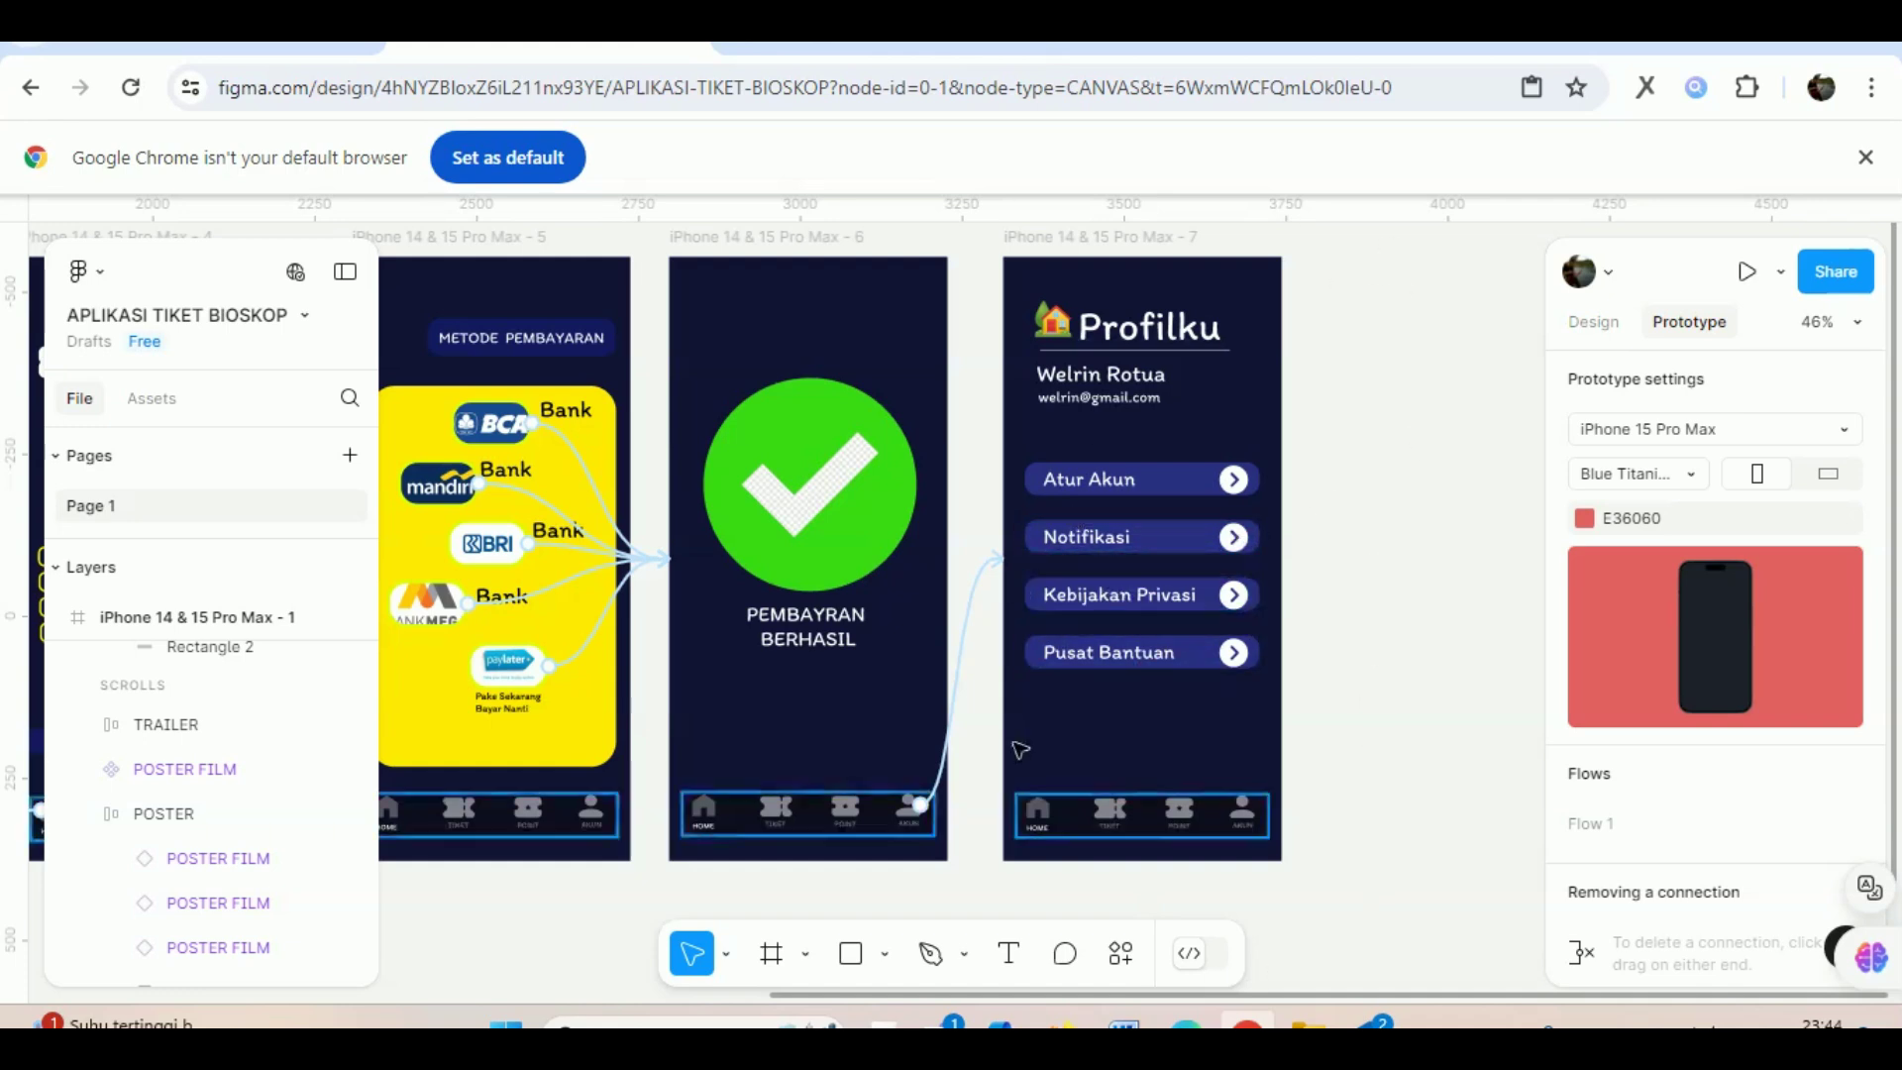
# Pan back left to the GALAKSI detail and schedule screens where Flow 1 starts.
pyautogui.hscroll(-1, 1230, 998)
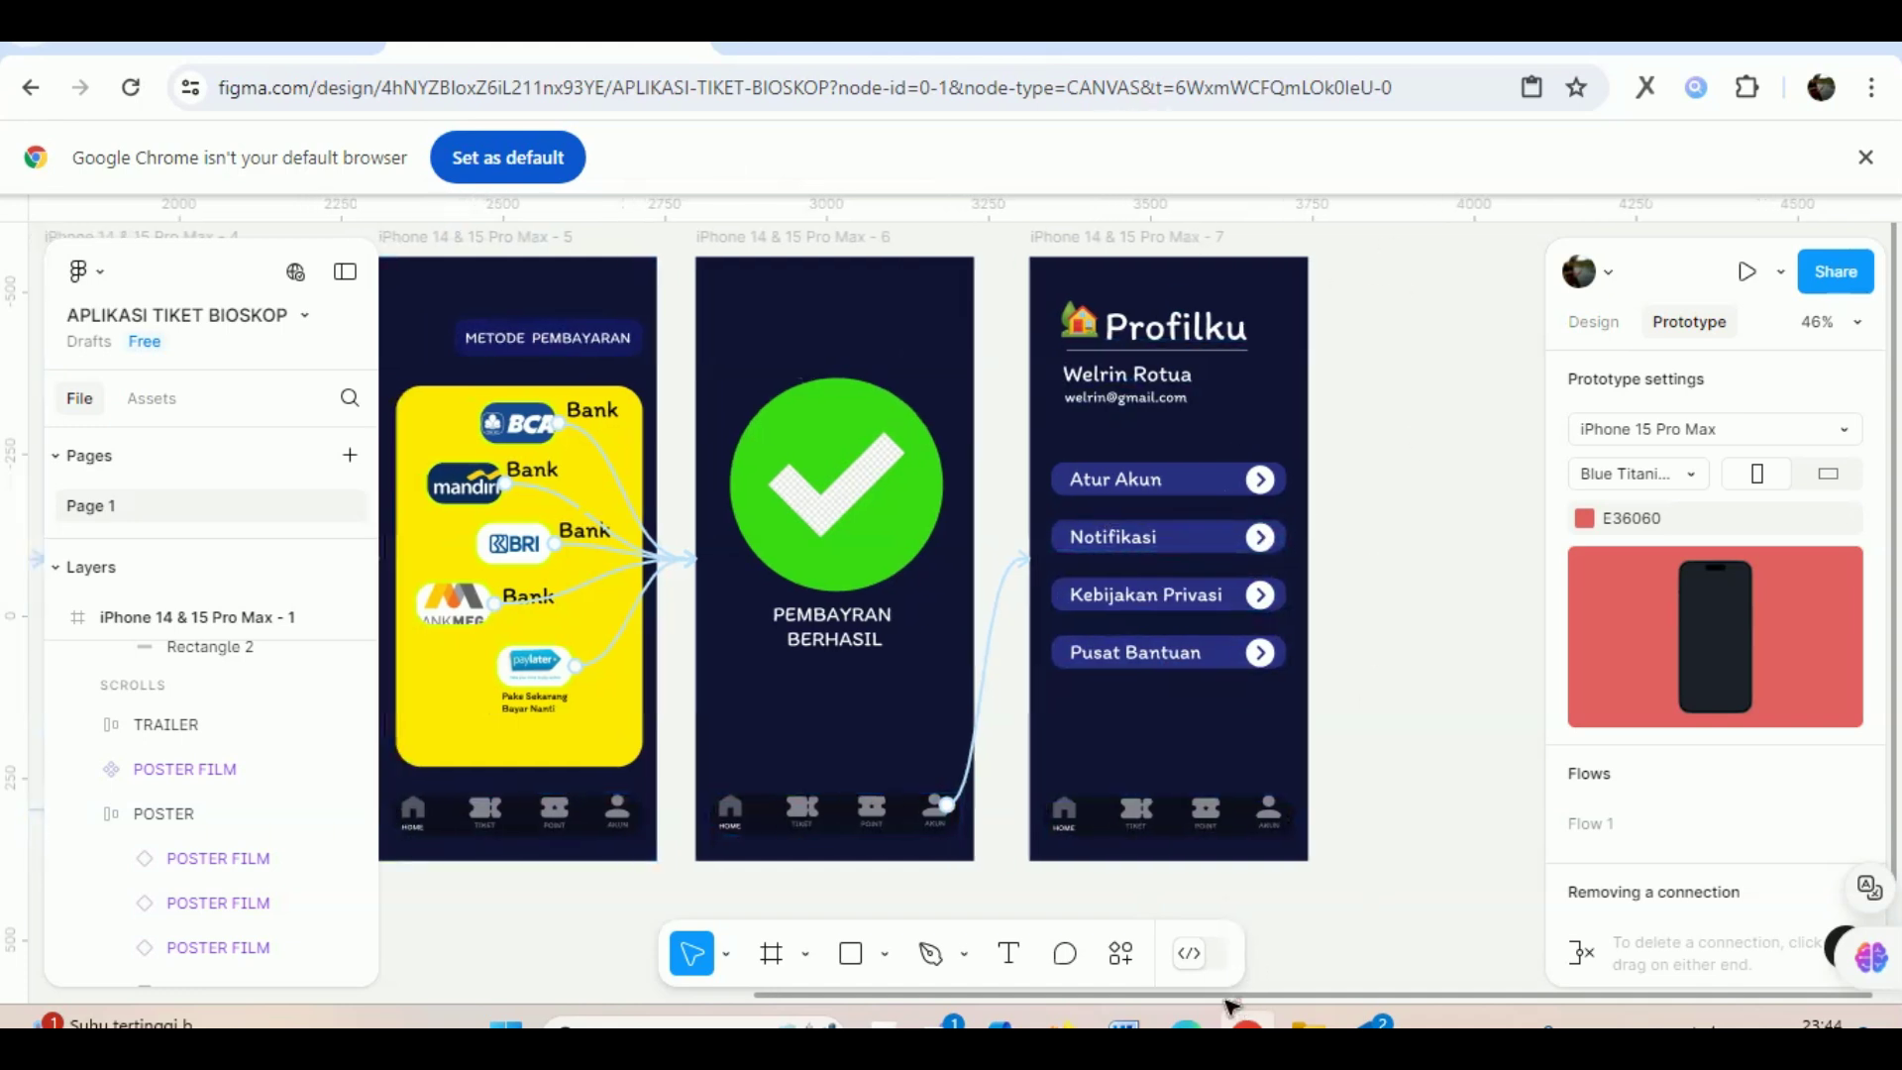
pyautogui.hscroll(-5, 1230, 1006)
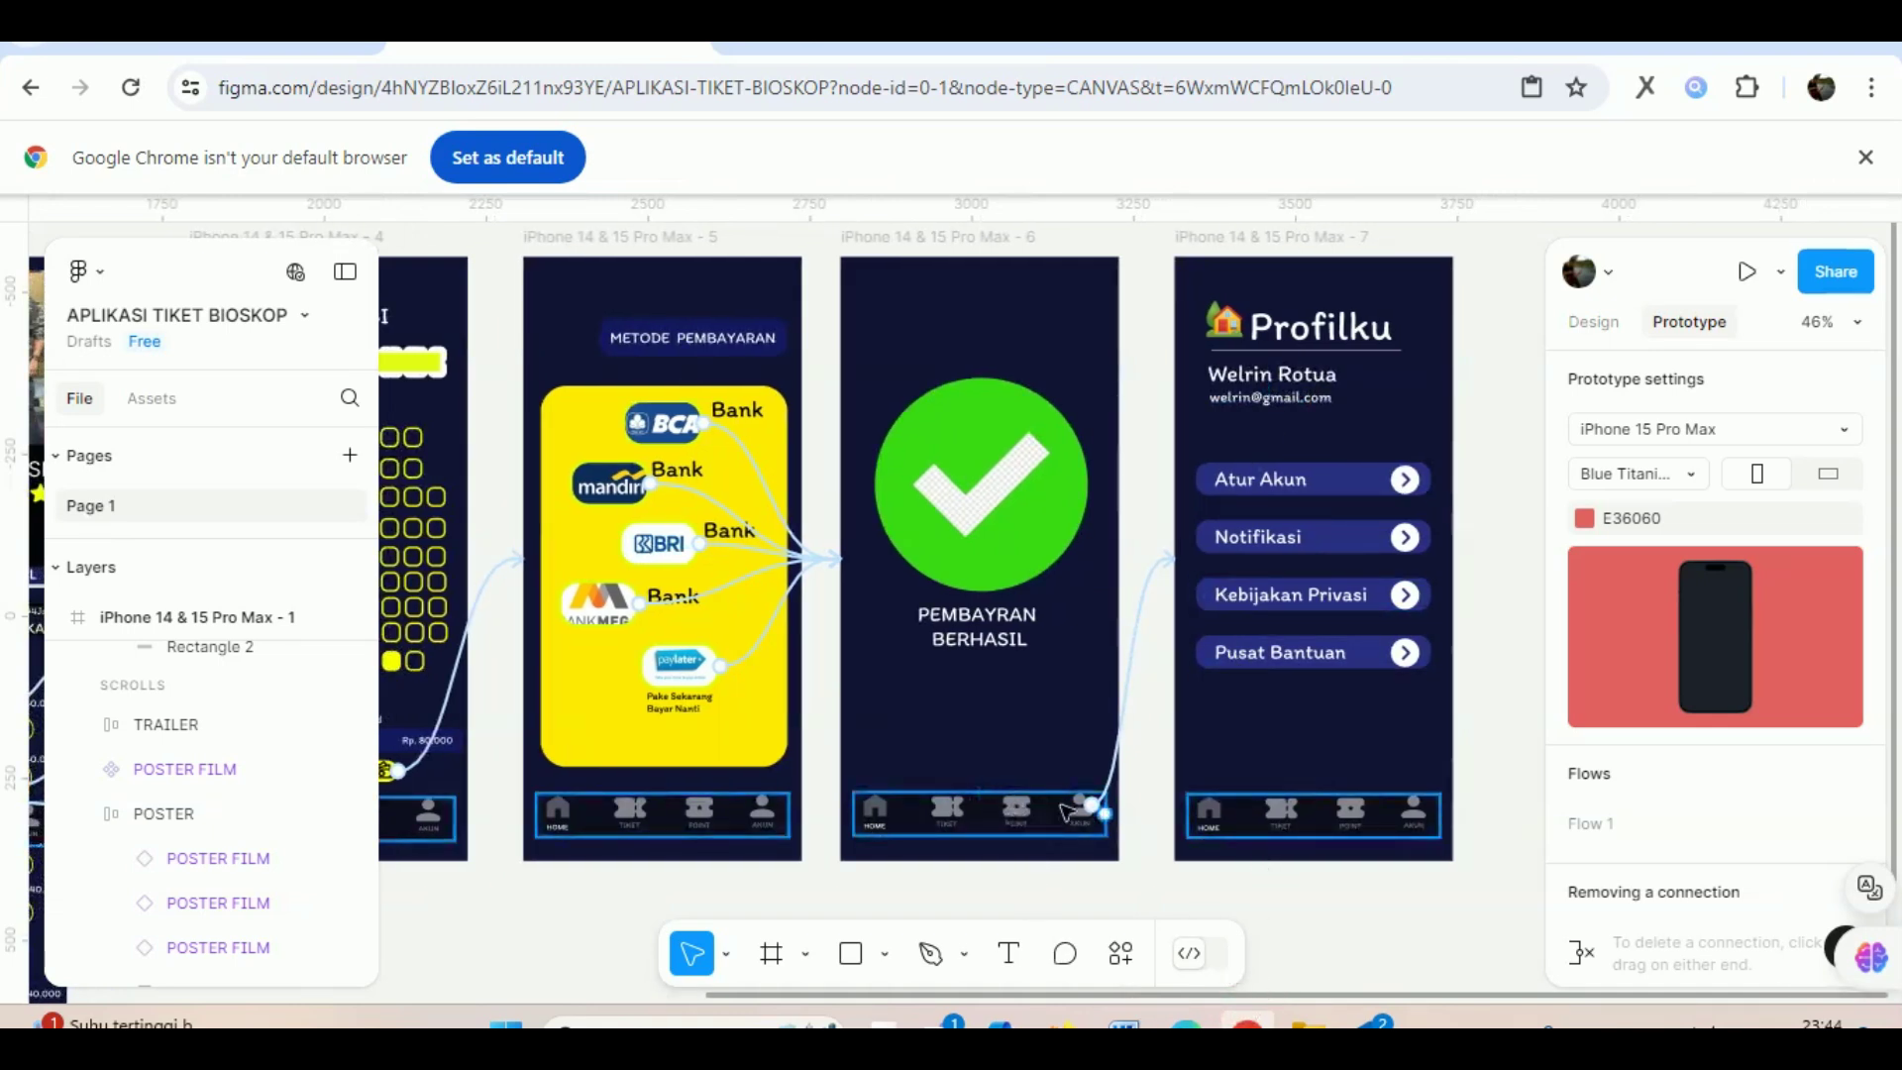
pyautogui.hscroll(10, 1172, 998)
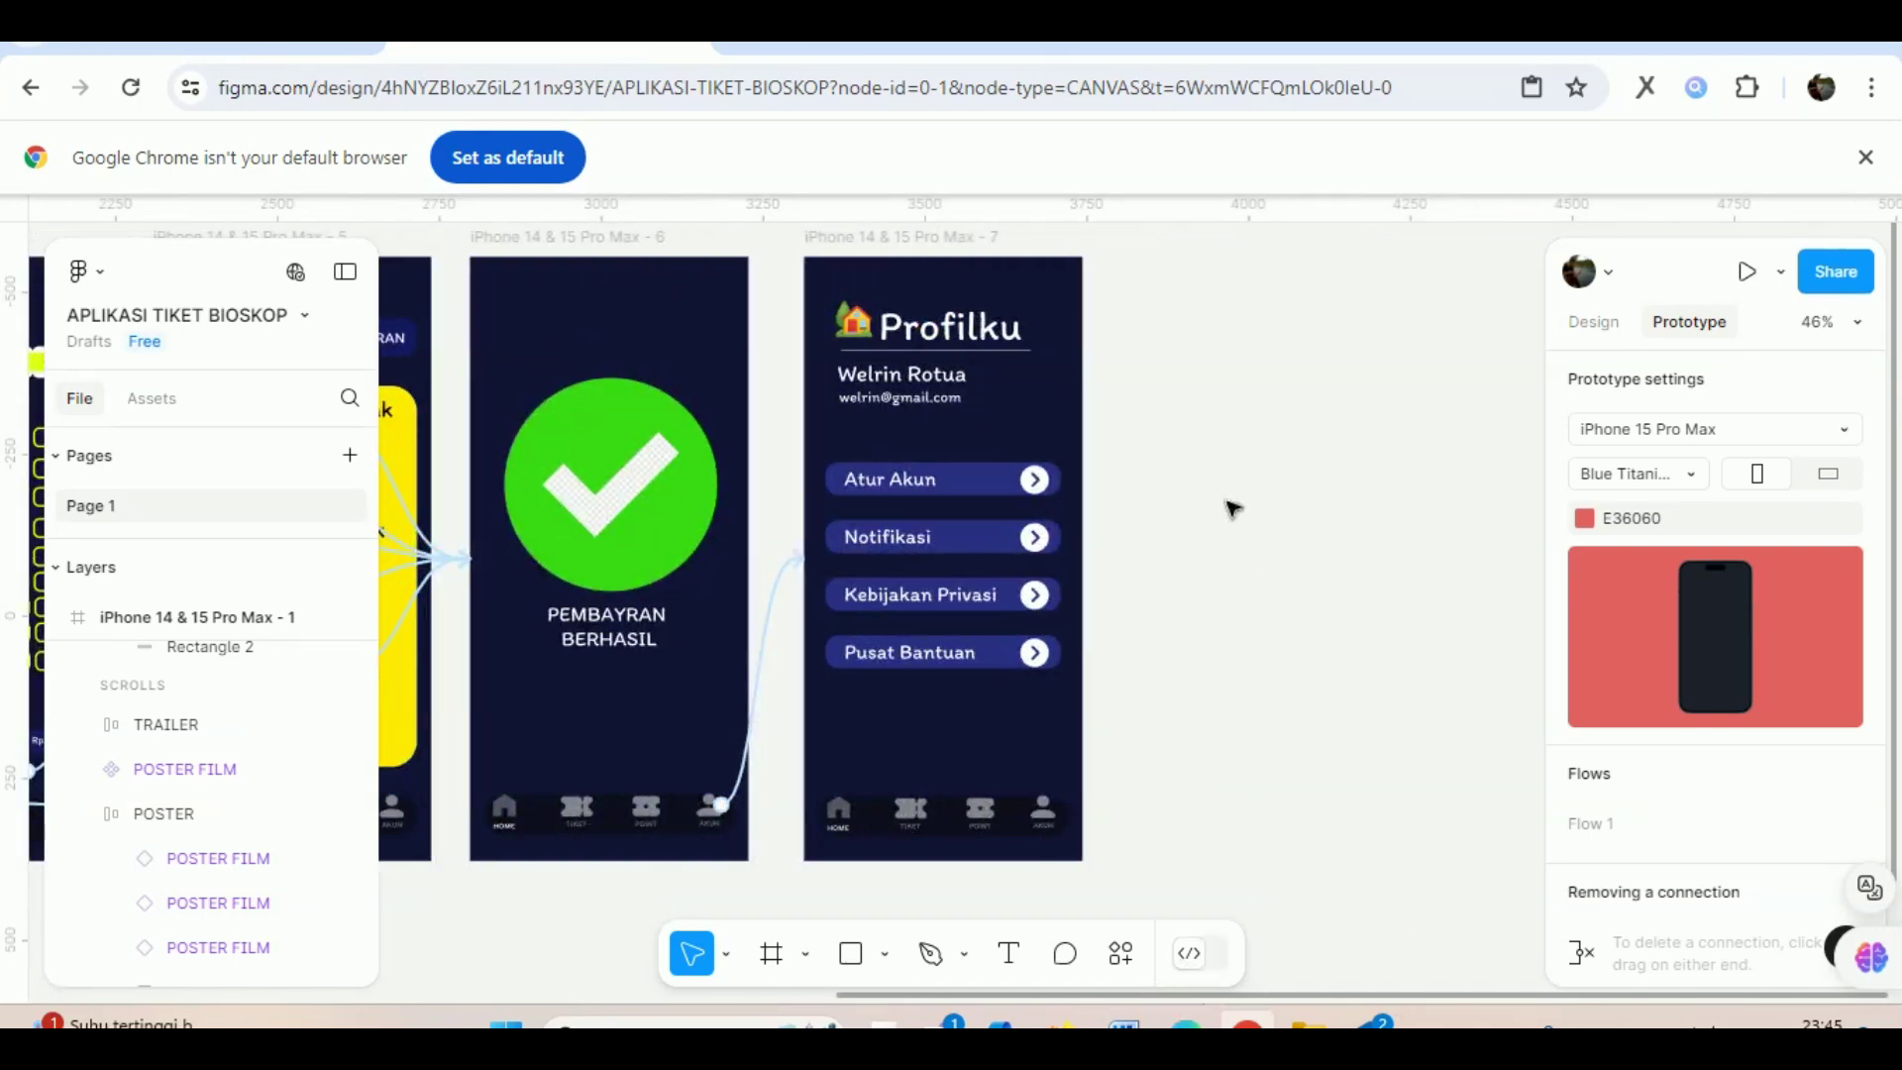
pyautogui.hscroll(-2, 1229, 1002)
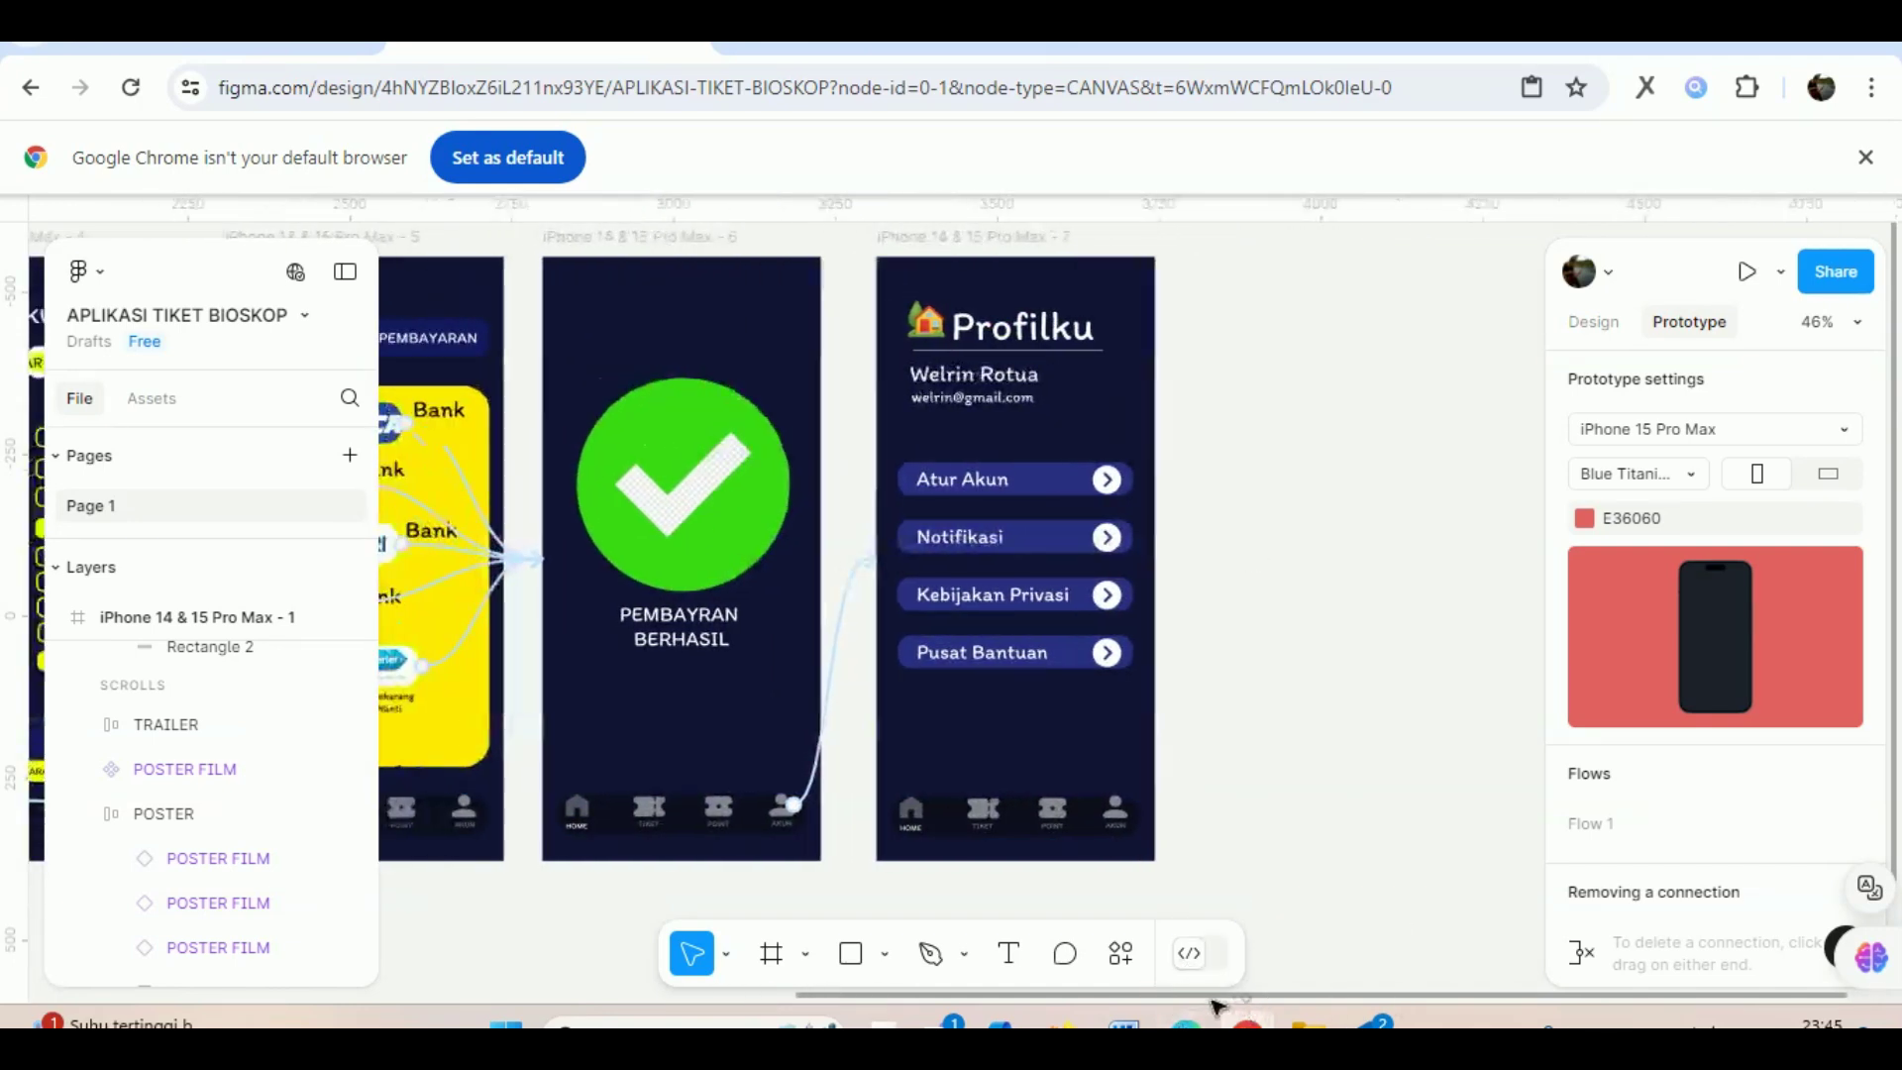
pyautogui.hscroll(-4, 1169, 659)
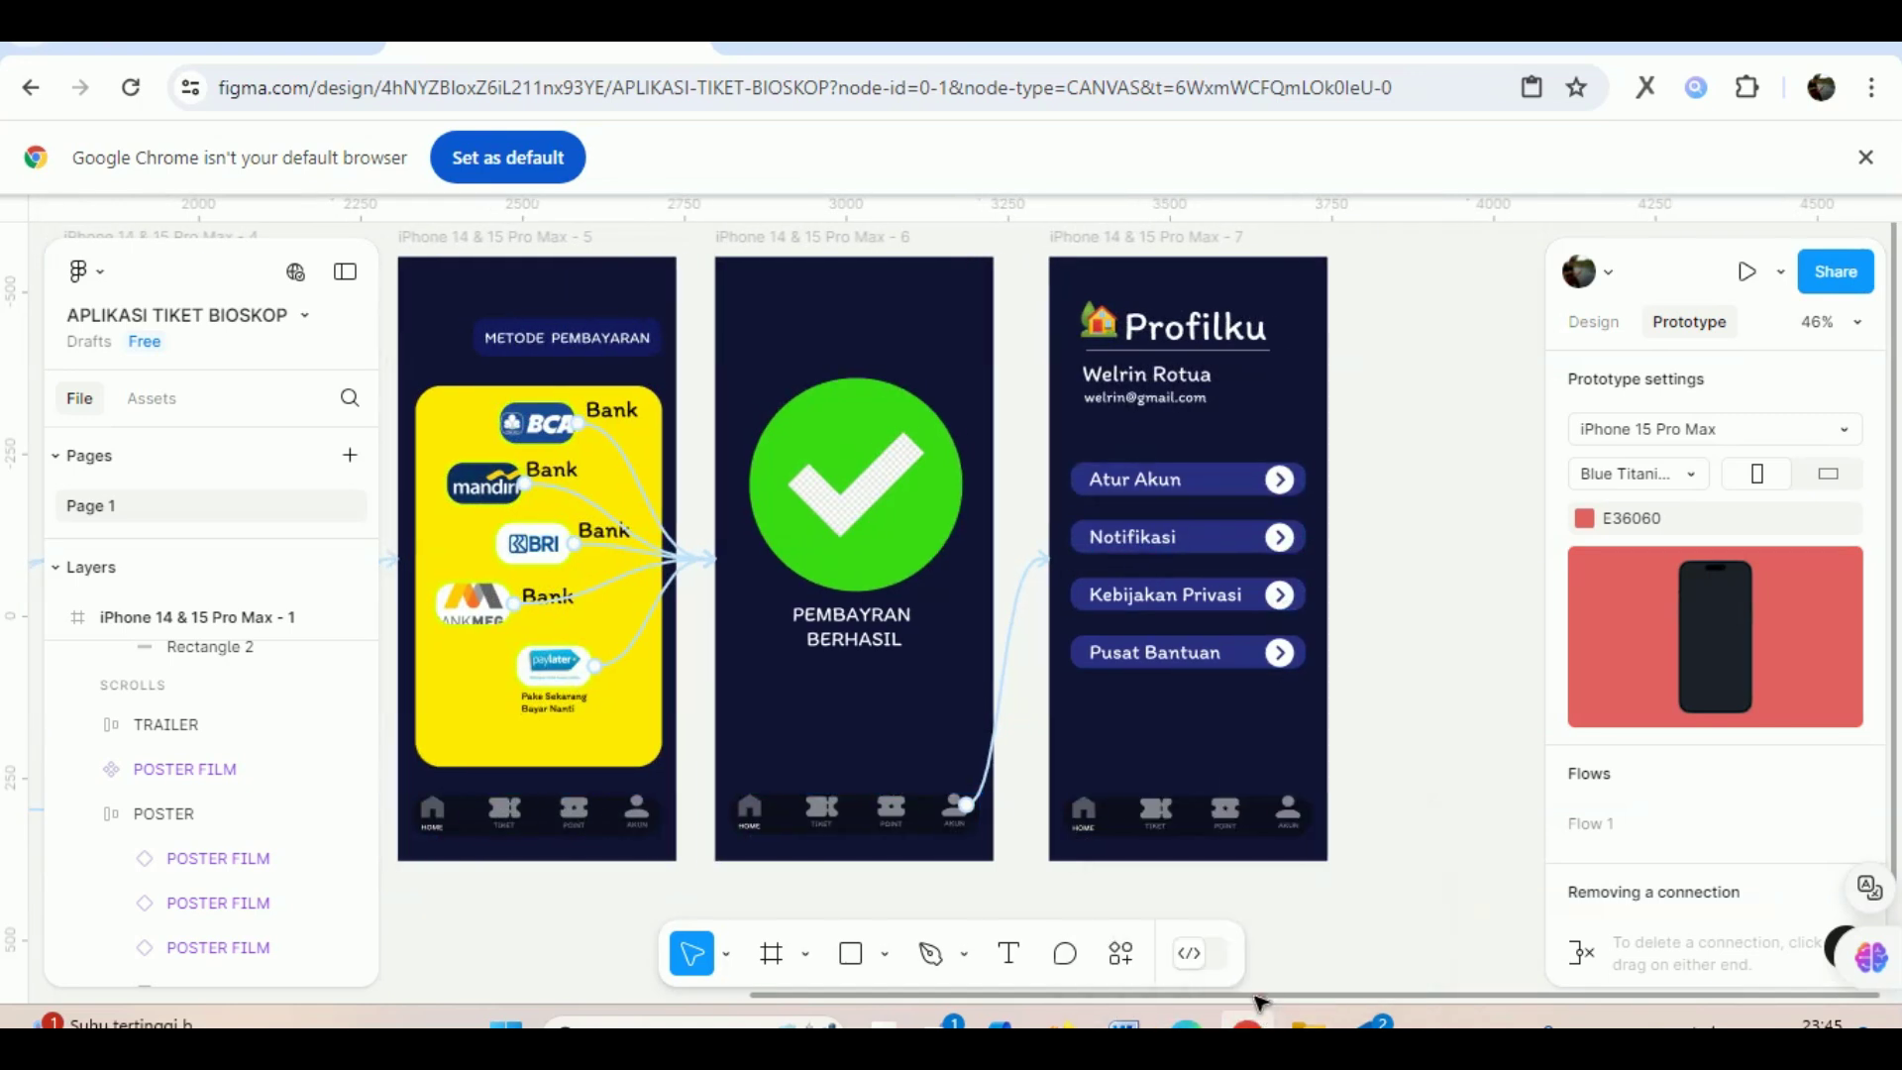
pyautogui.hscroll(-5, 668, 776)
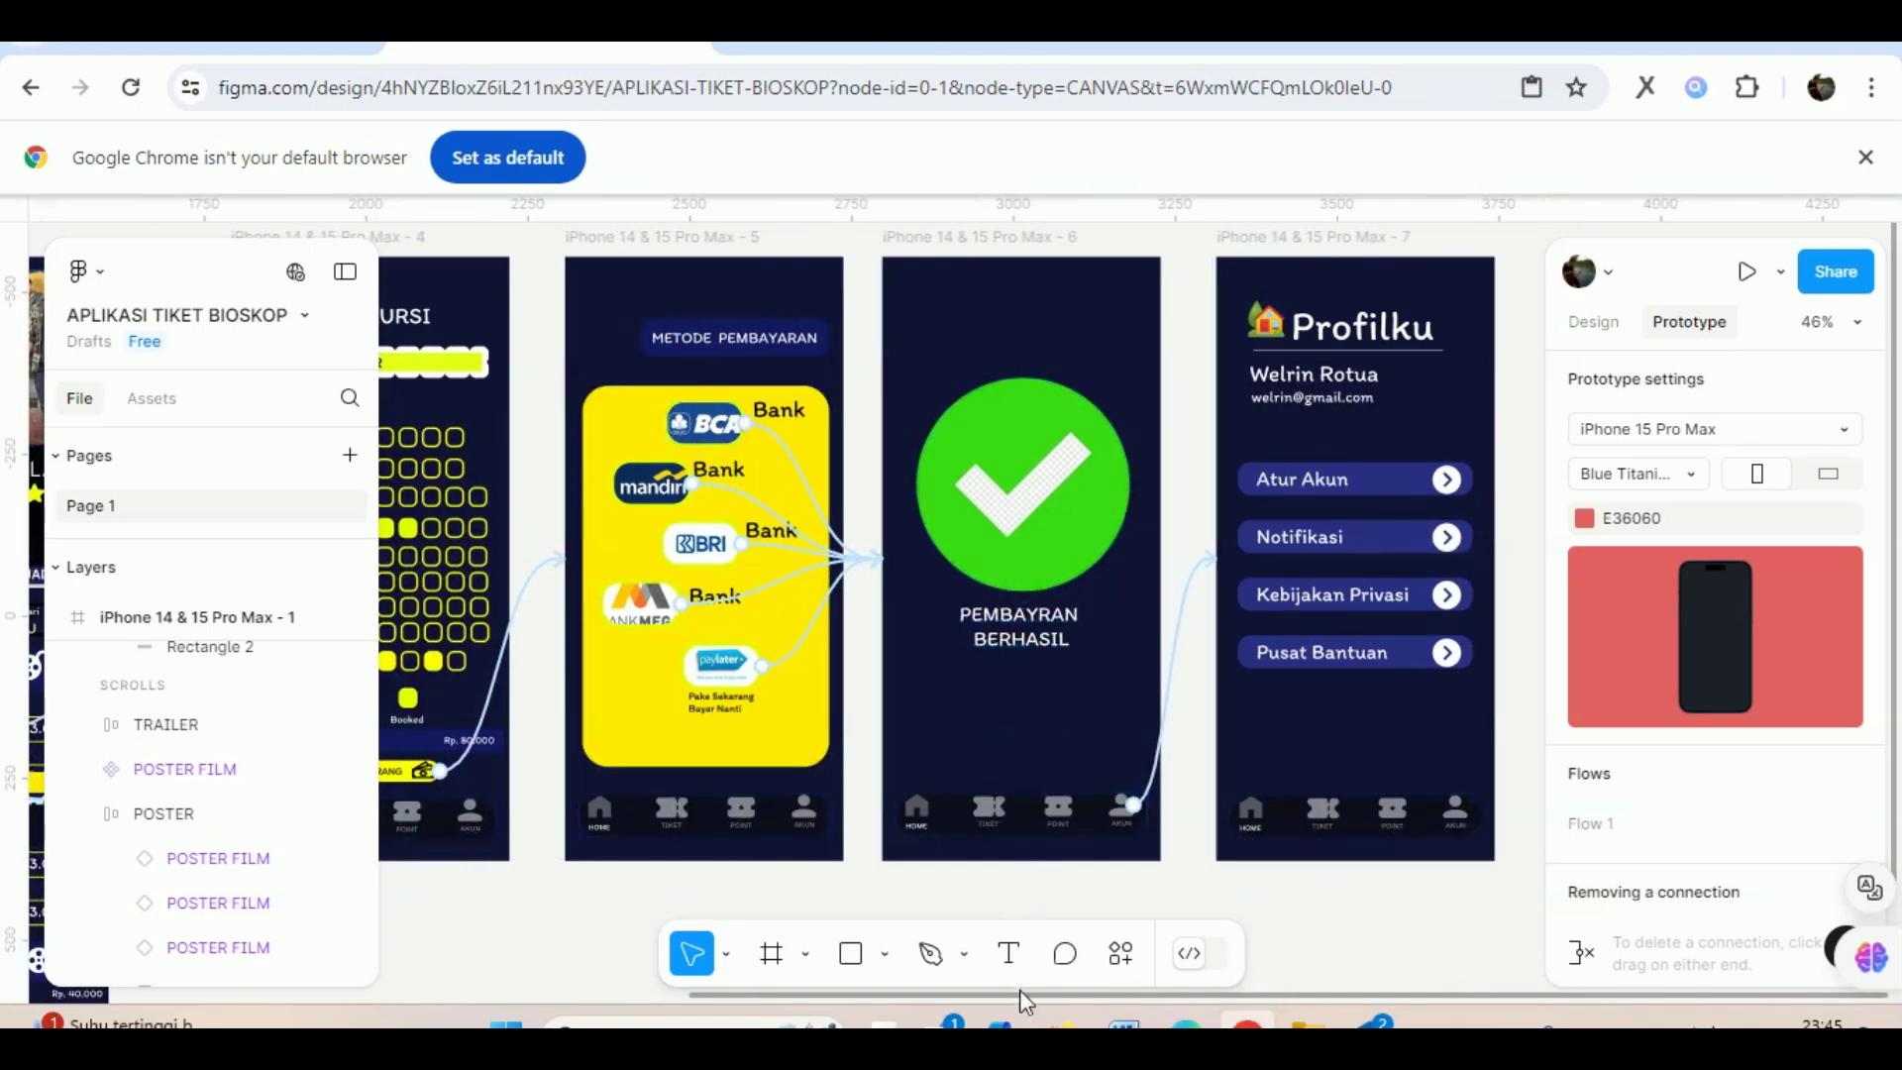
pyautogui.moveTo(1023, 998); pyautogui.dragTo(899, 998)
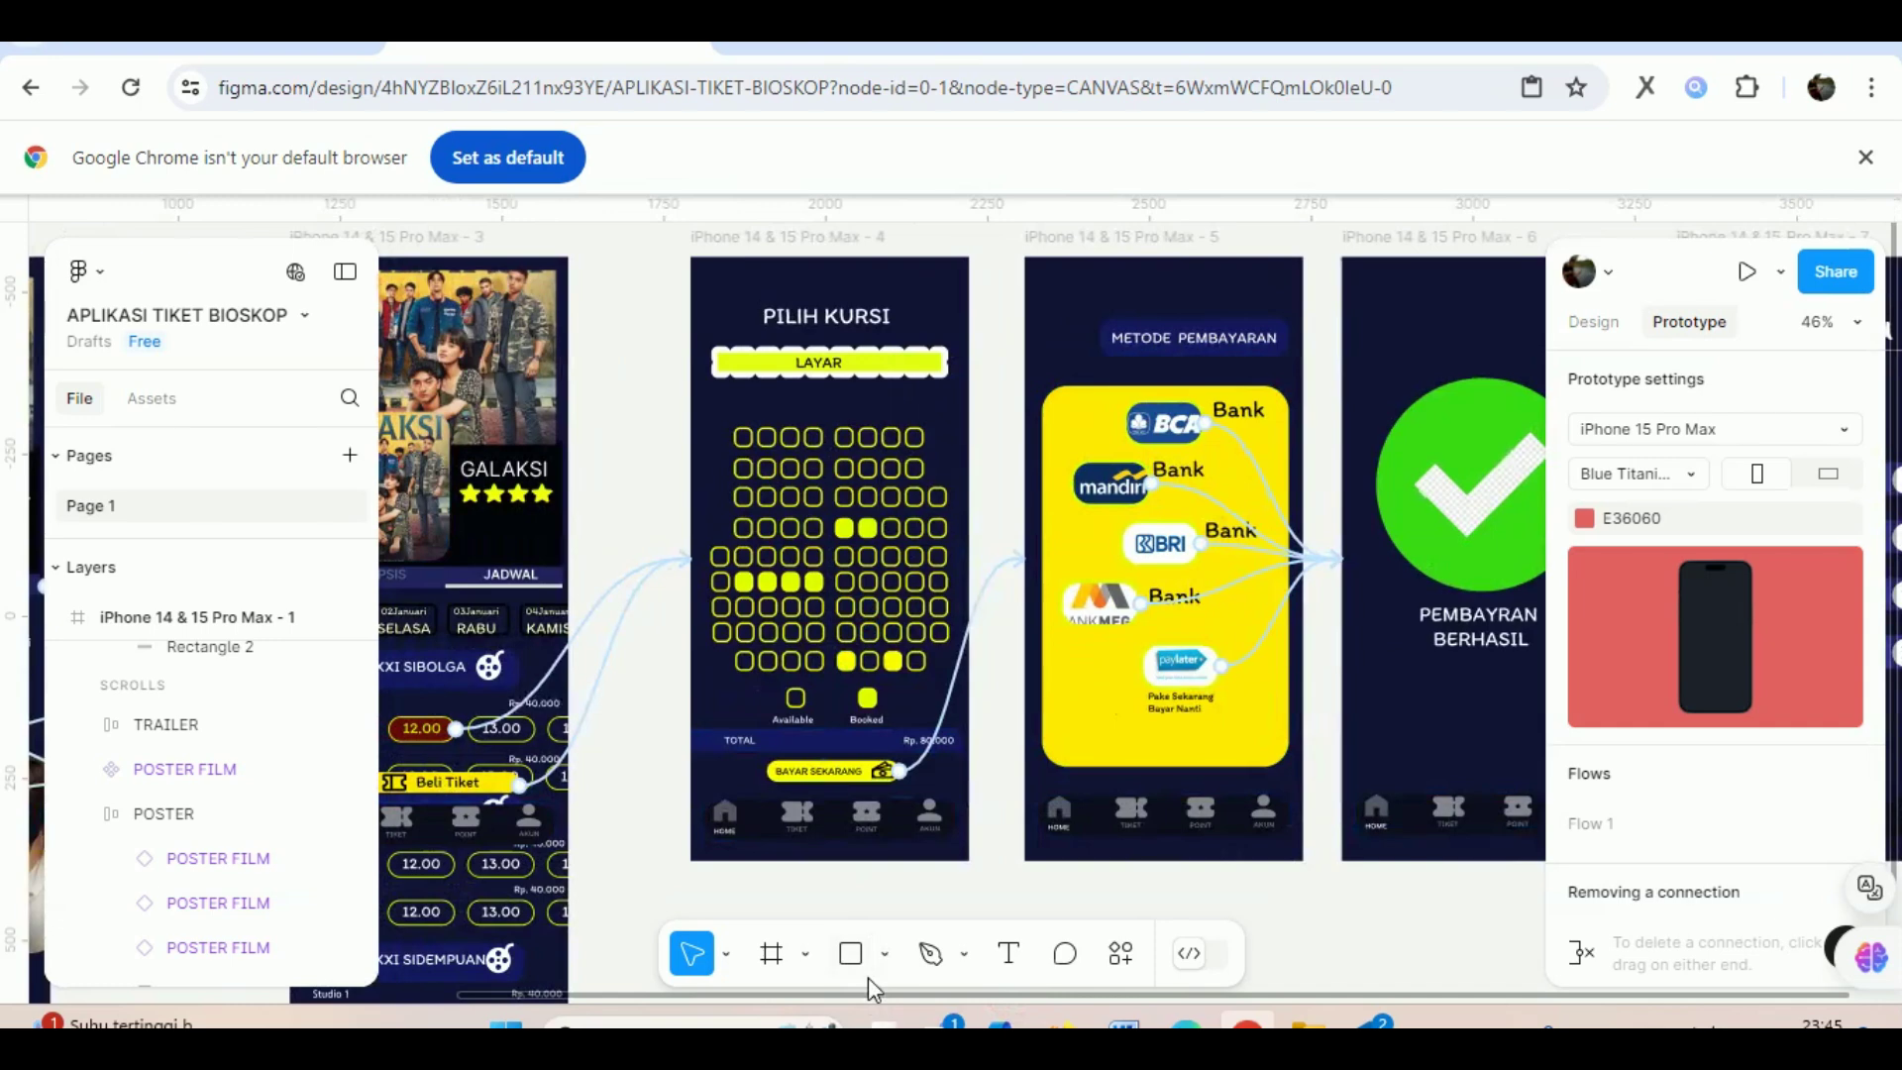
pyautogui.moveTo(870, 997); pyautogui.dragTo(418, 999)
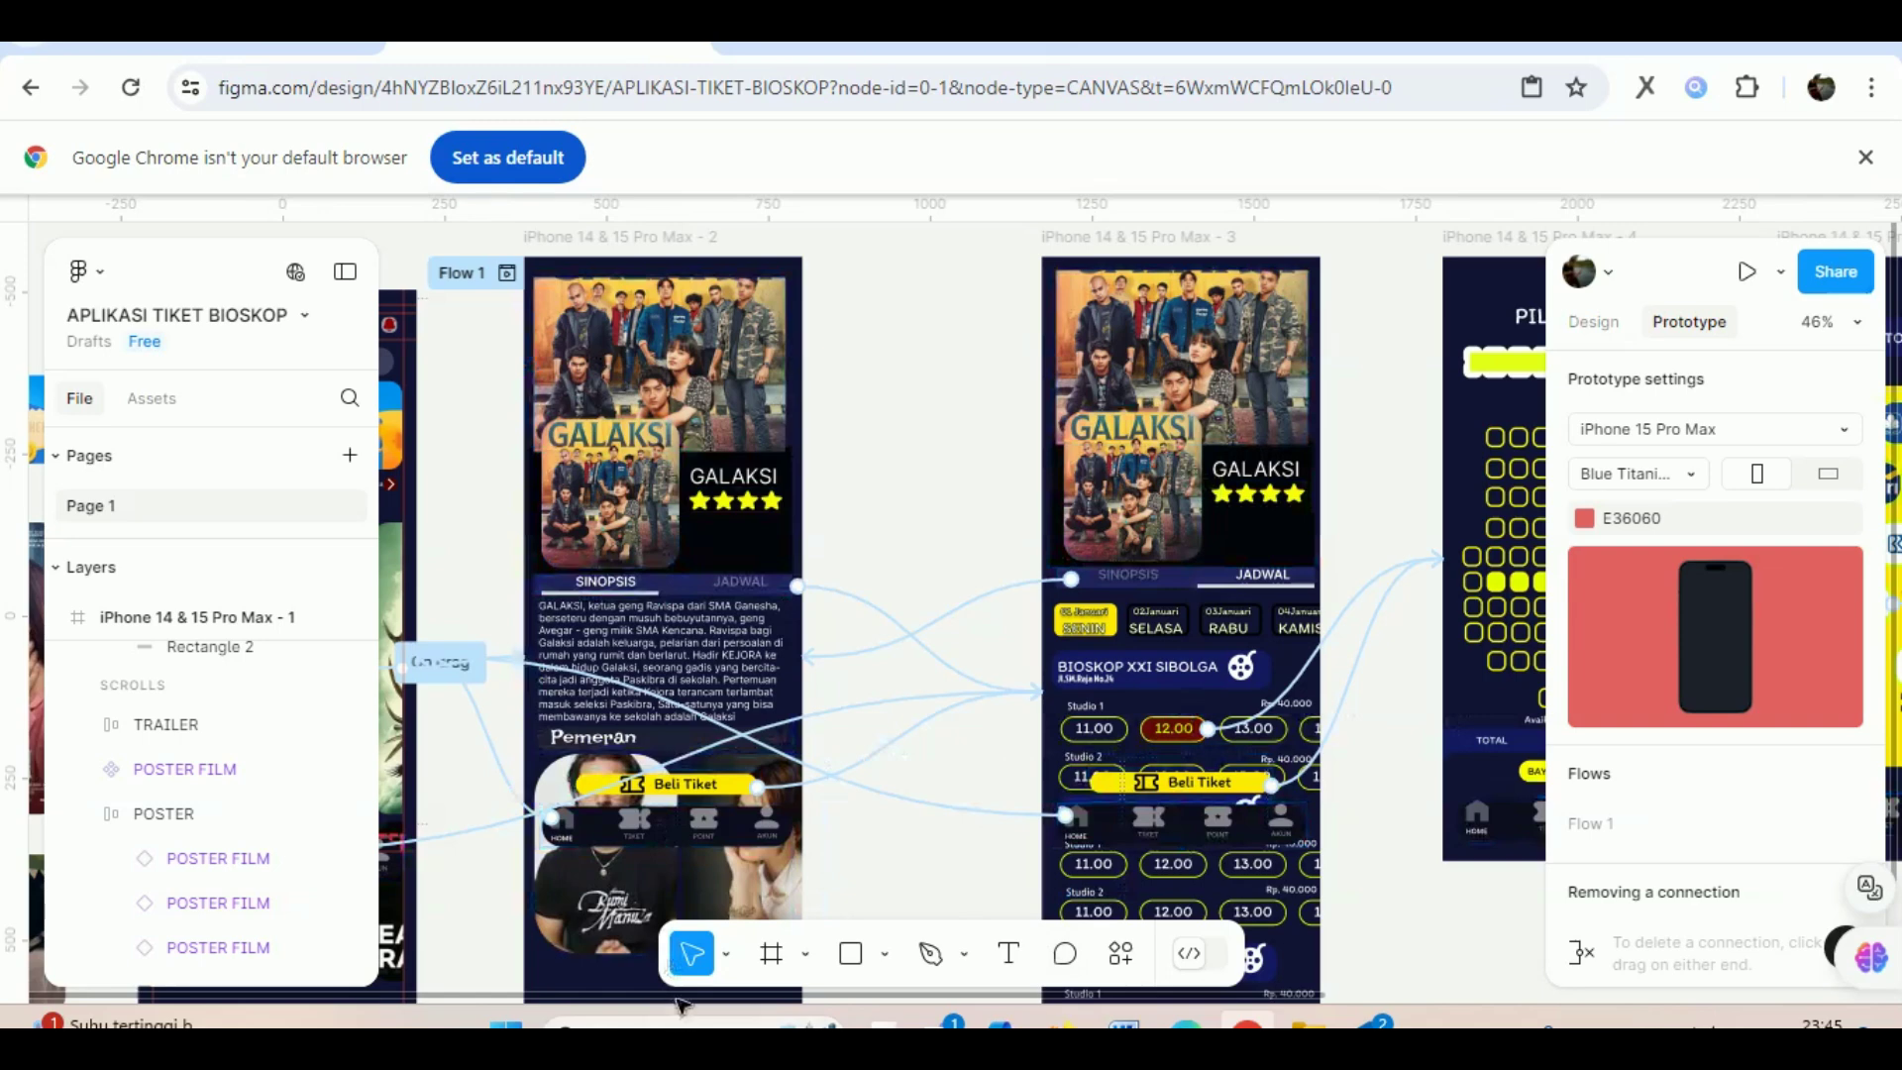
pyautogui.hscroll(-10, 893, 783)
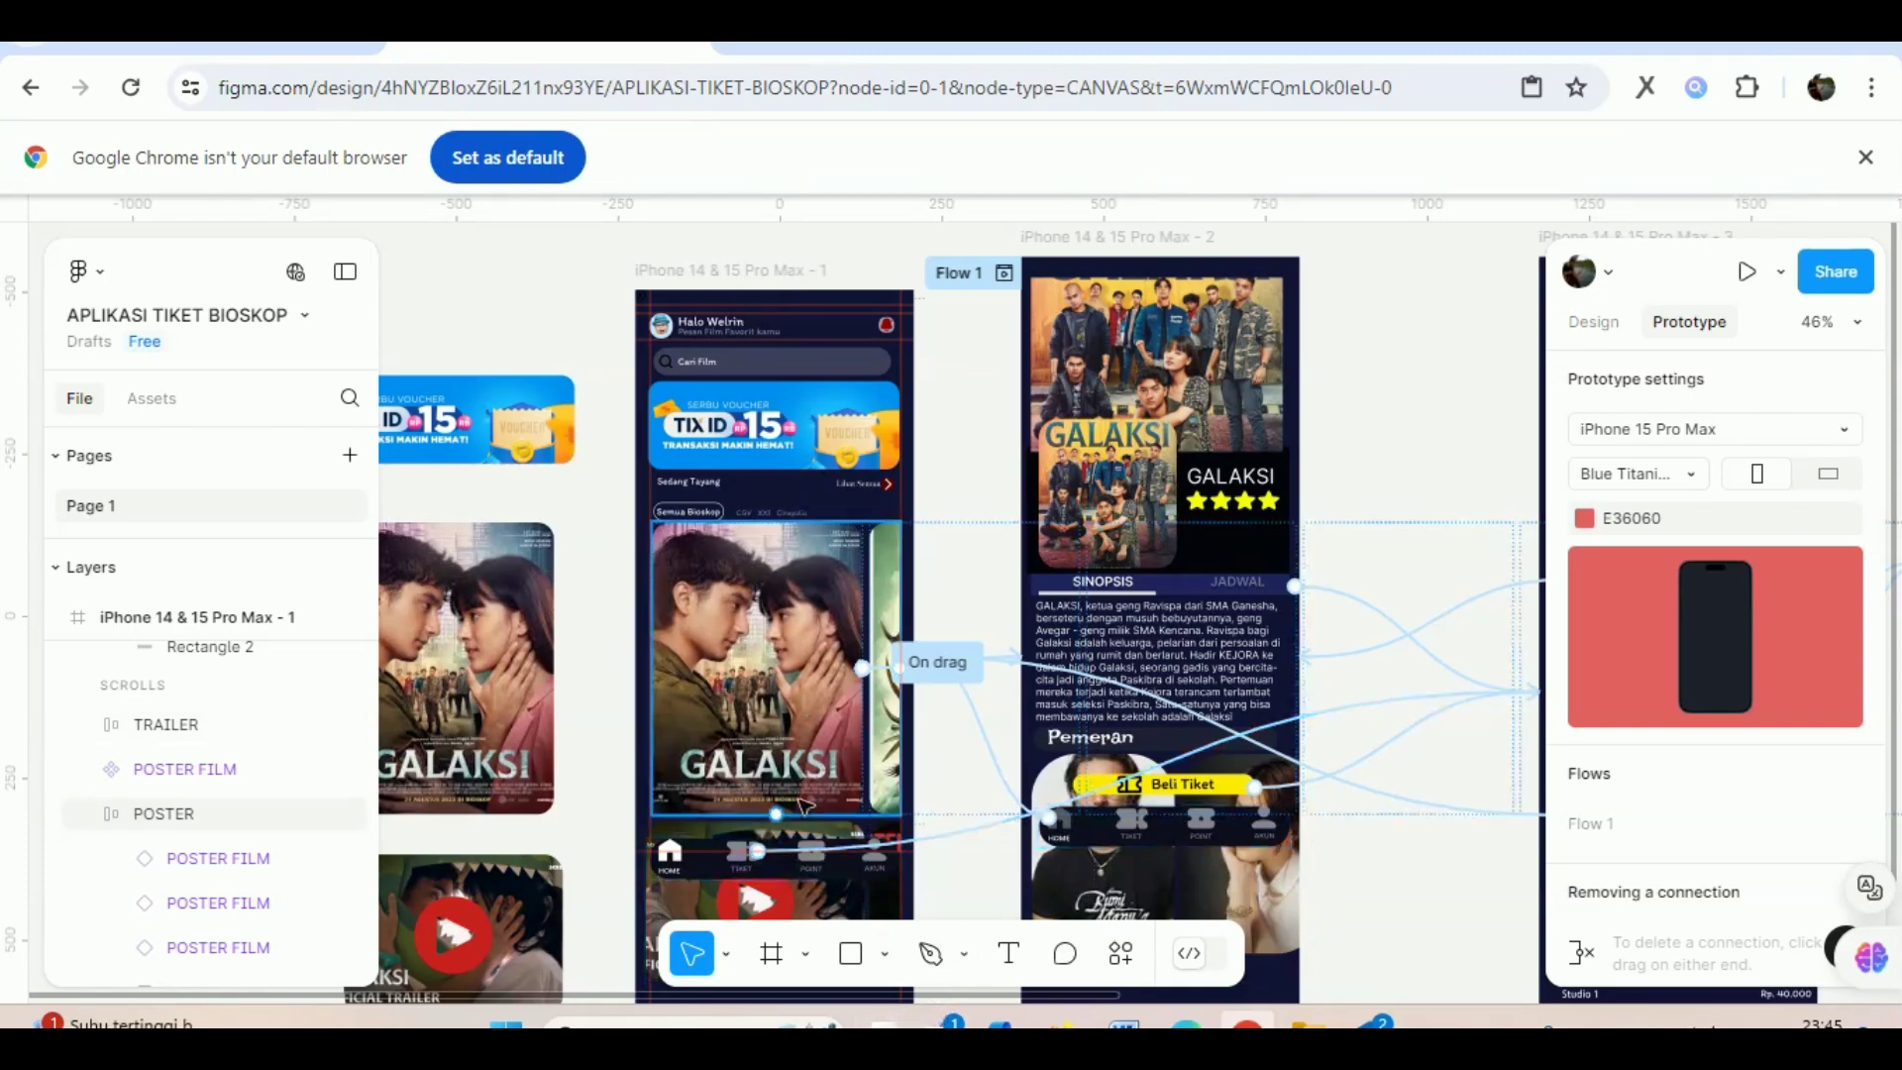
pyautogui.scroll(-3, 971, 922)
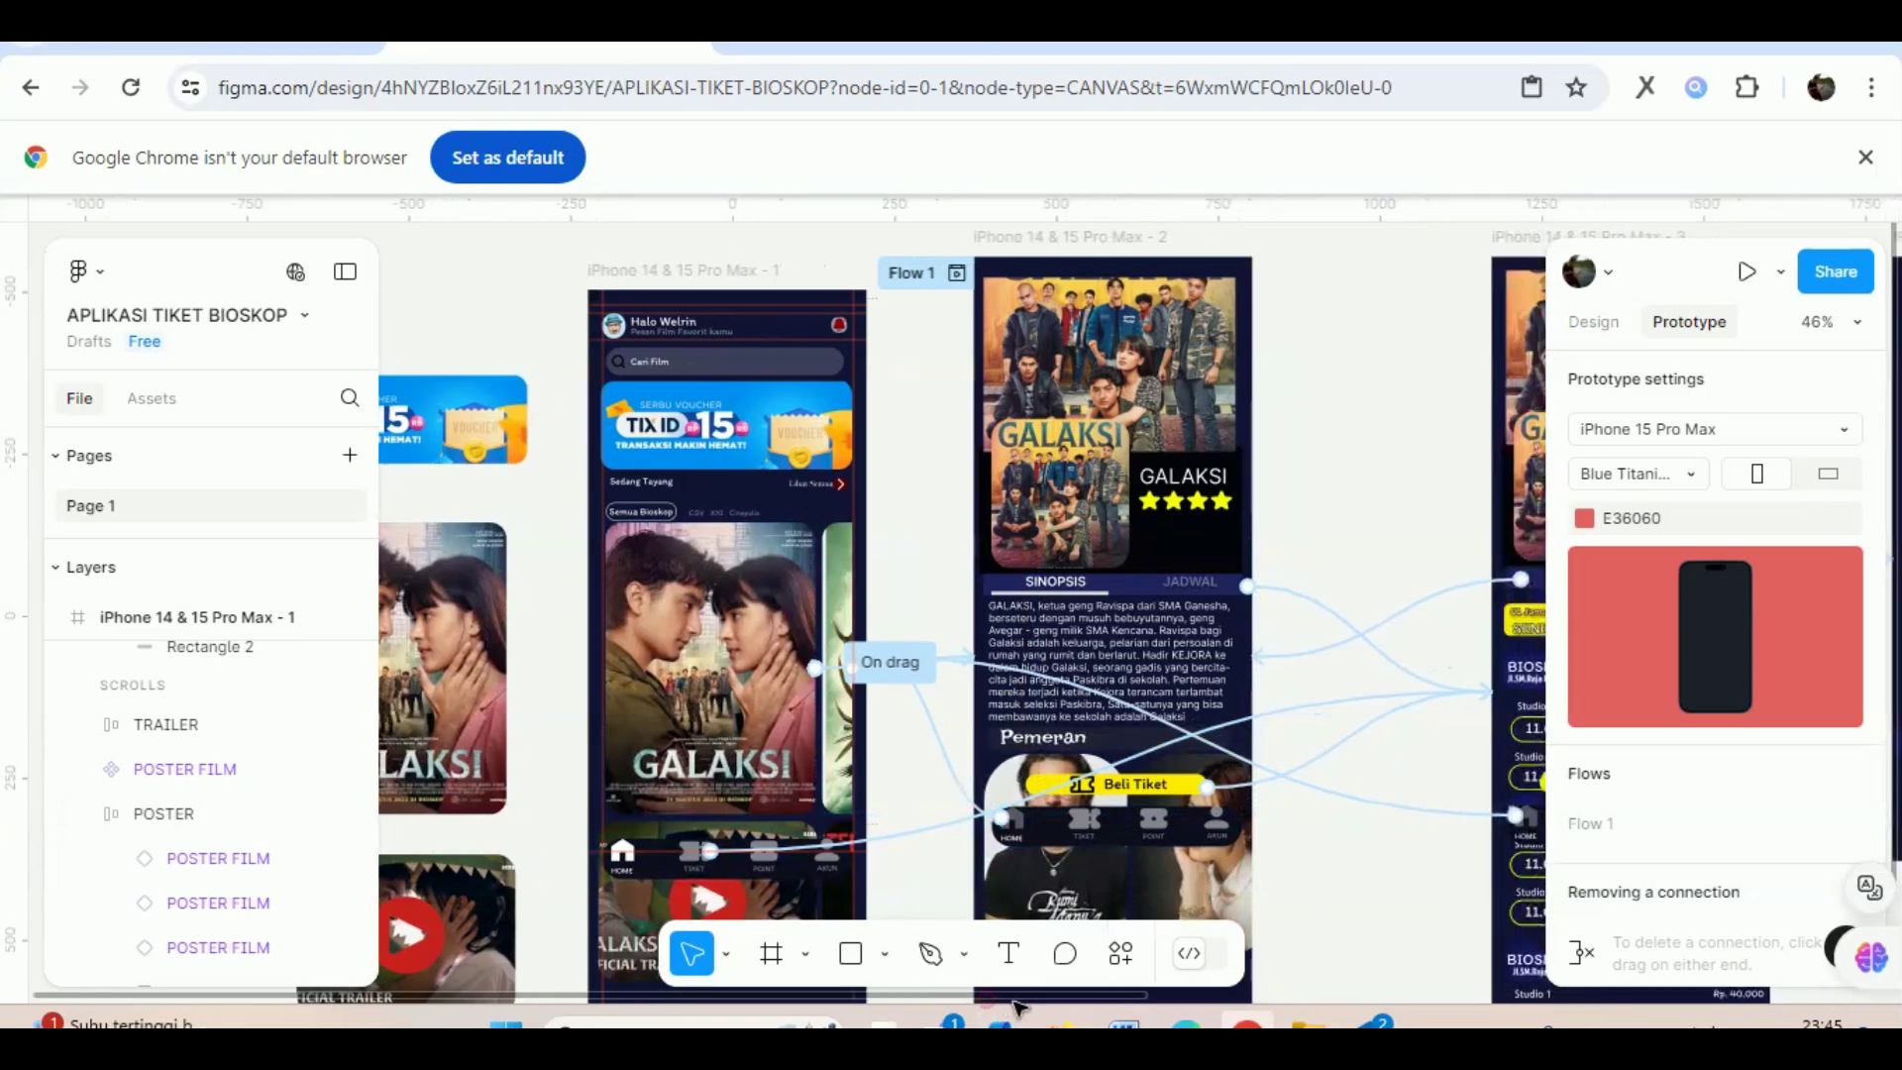
pyautogui.scroll(-3, 946, 837)
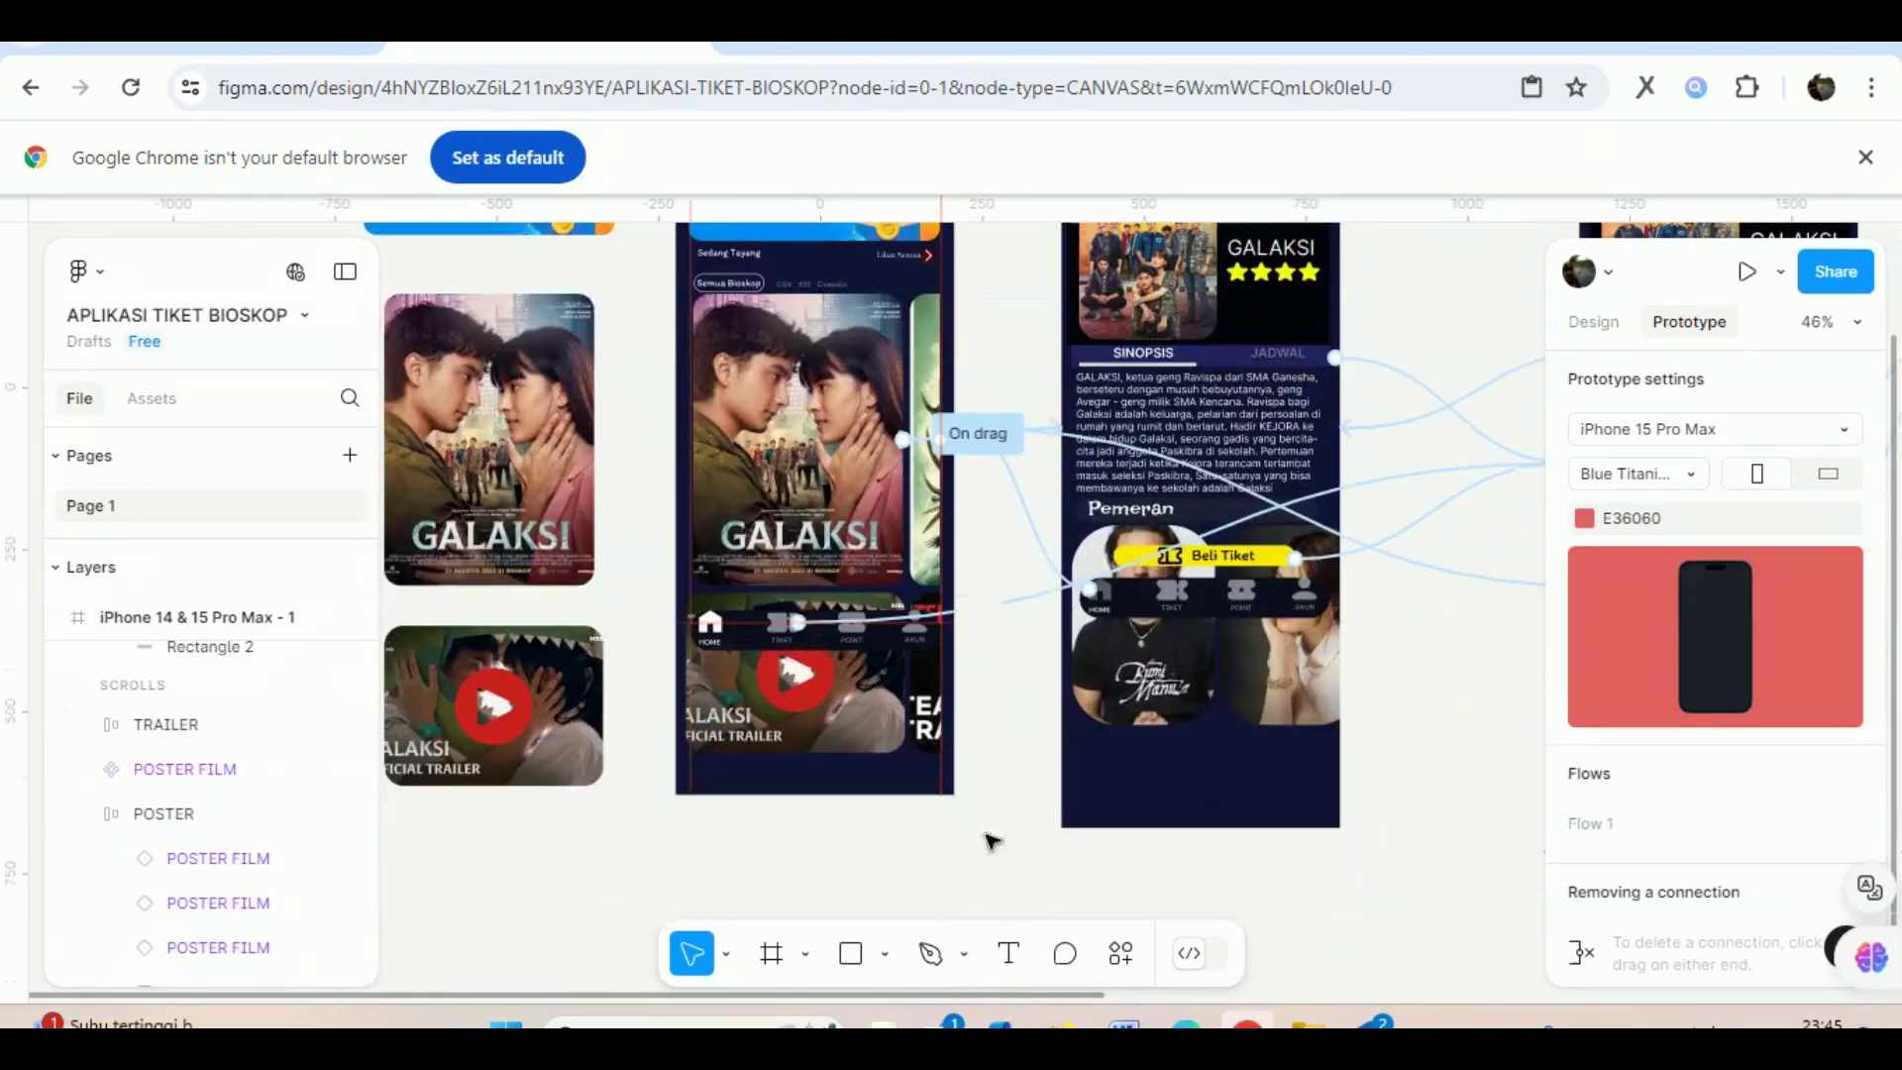
pyautogui.hscroll(5, 1044, 999)
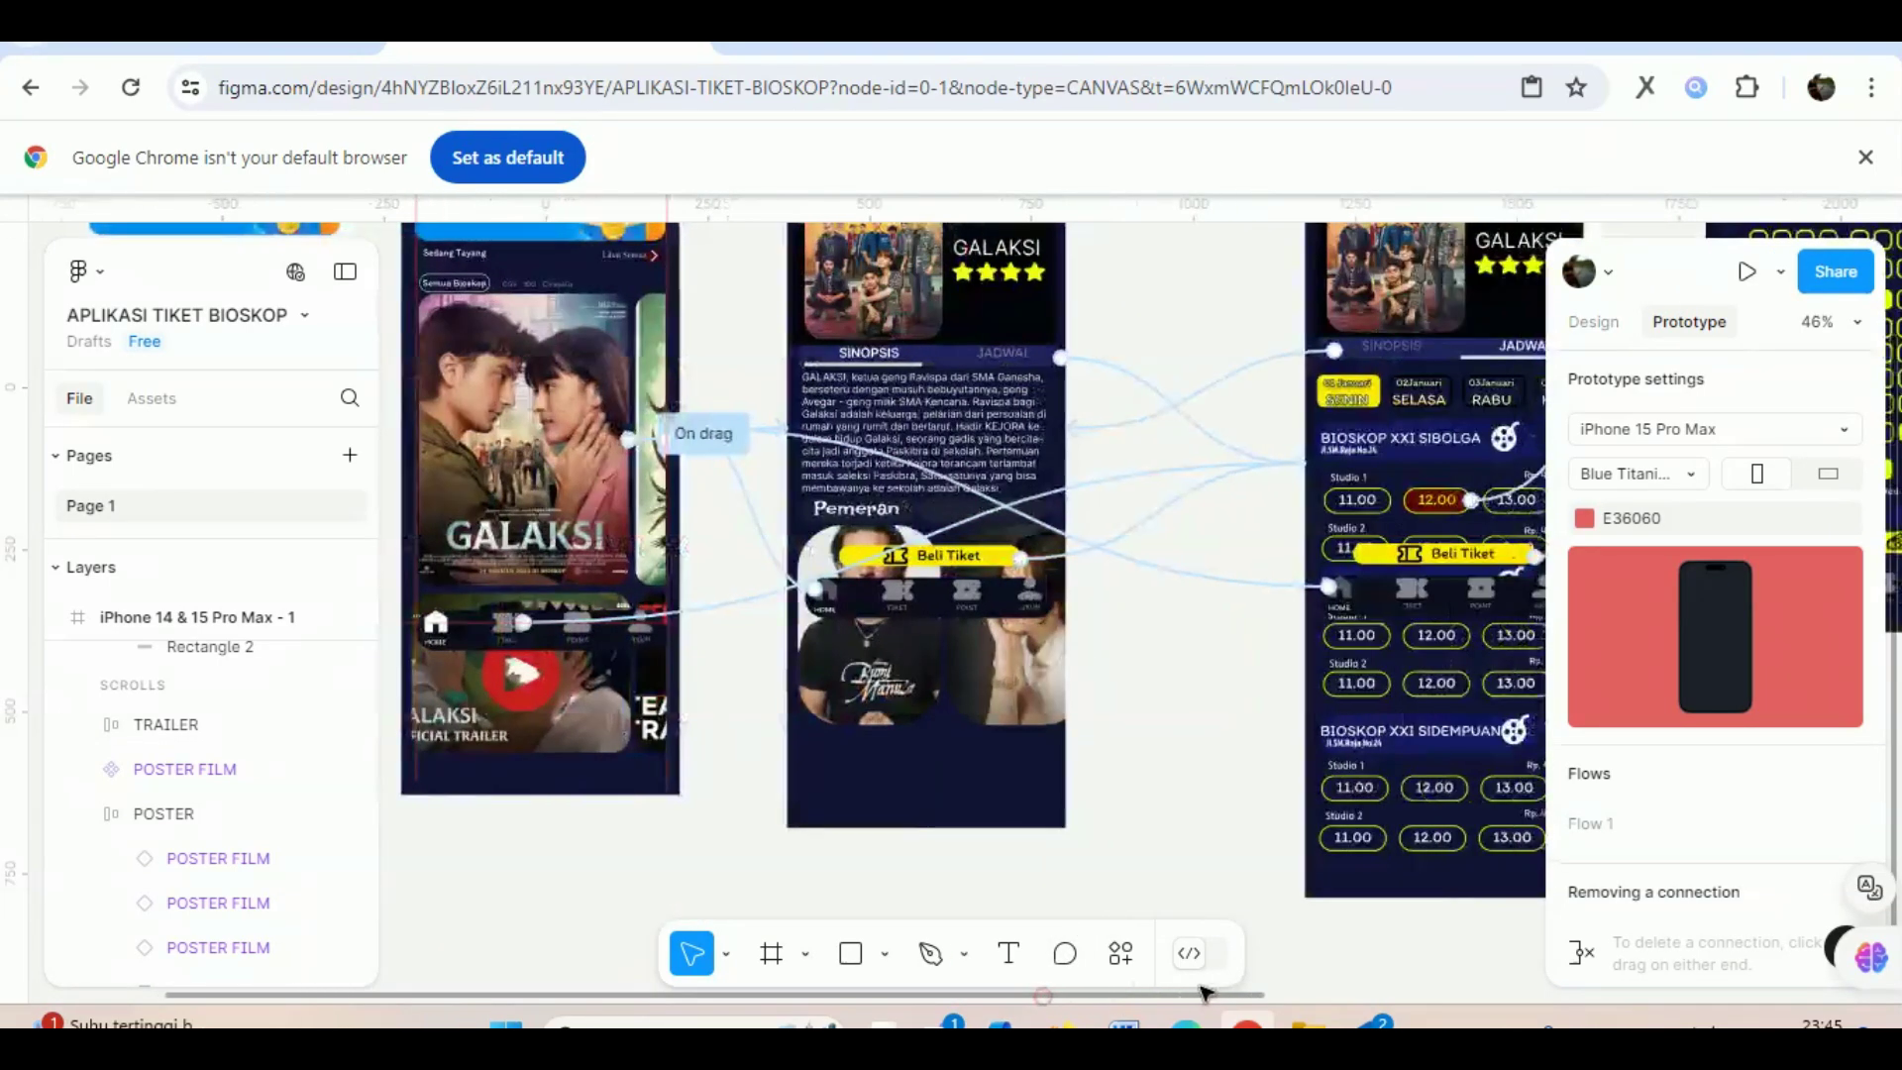
pyautogui.scroll(-5, 1231, 722)
pyautogui.scroll(2, 1231, 721)
pyautogui.scroll(2, 1232, 721)
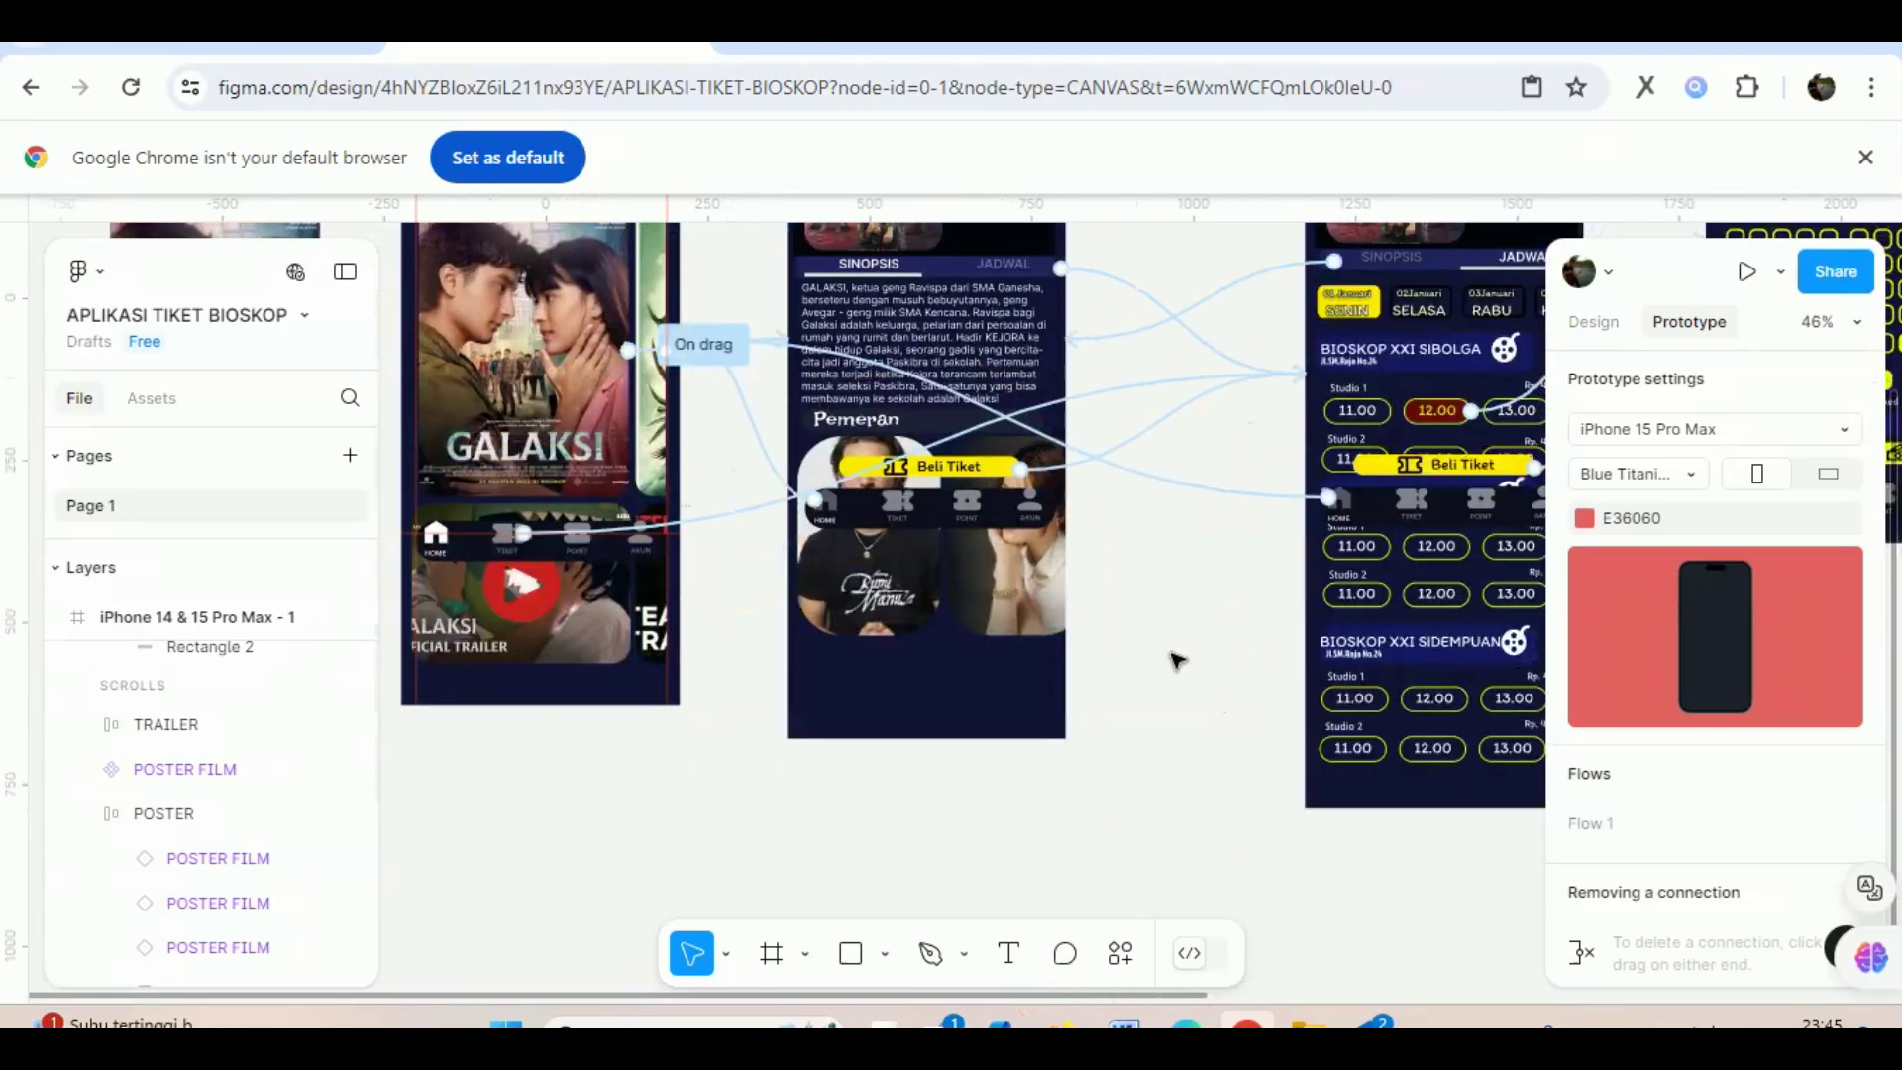
pyautogui.scroll(-5, 1176, 660)
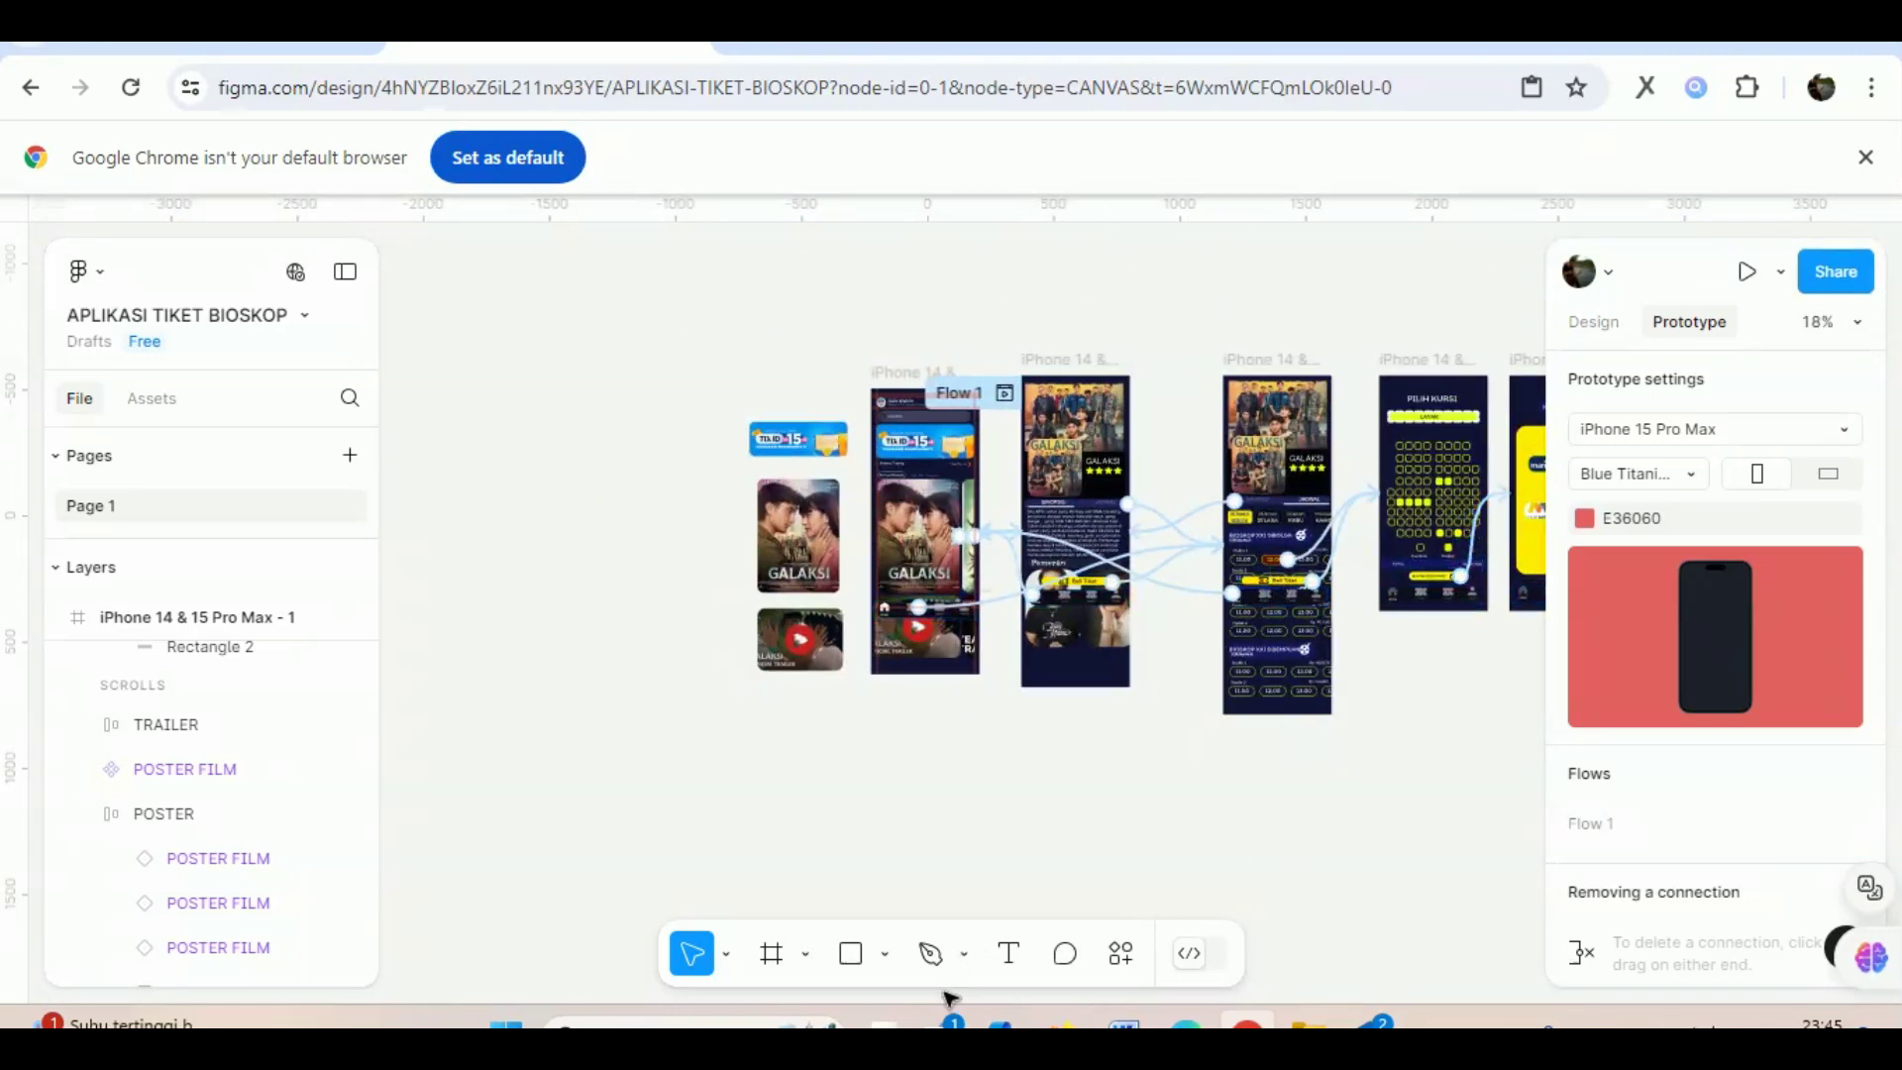
pyautogui.scroll(1, 1315, 955)
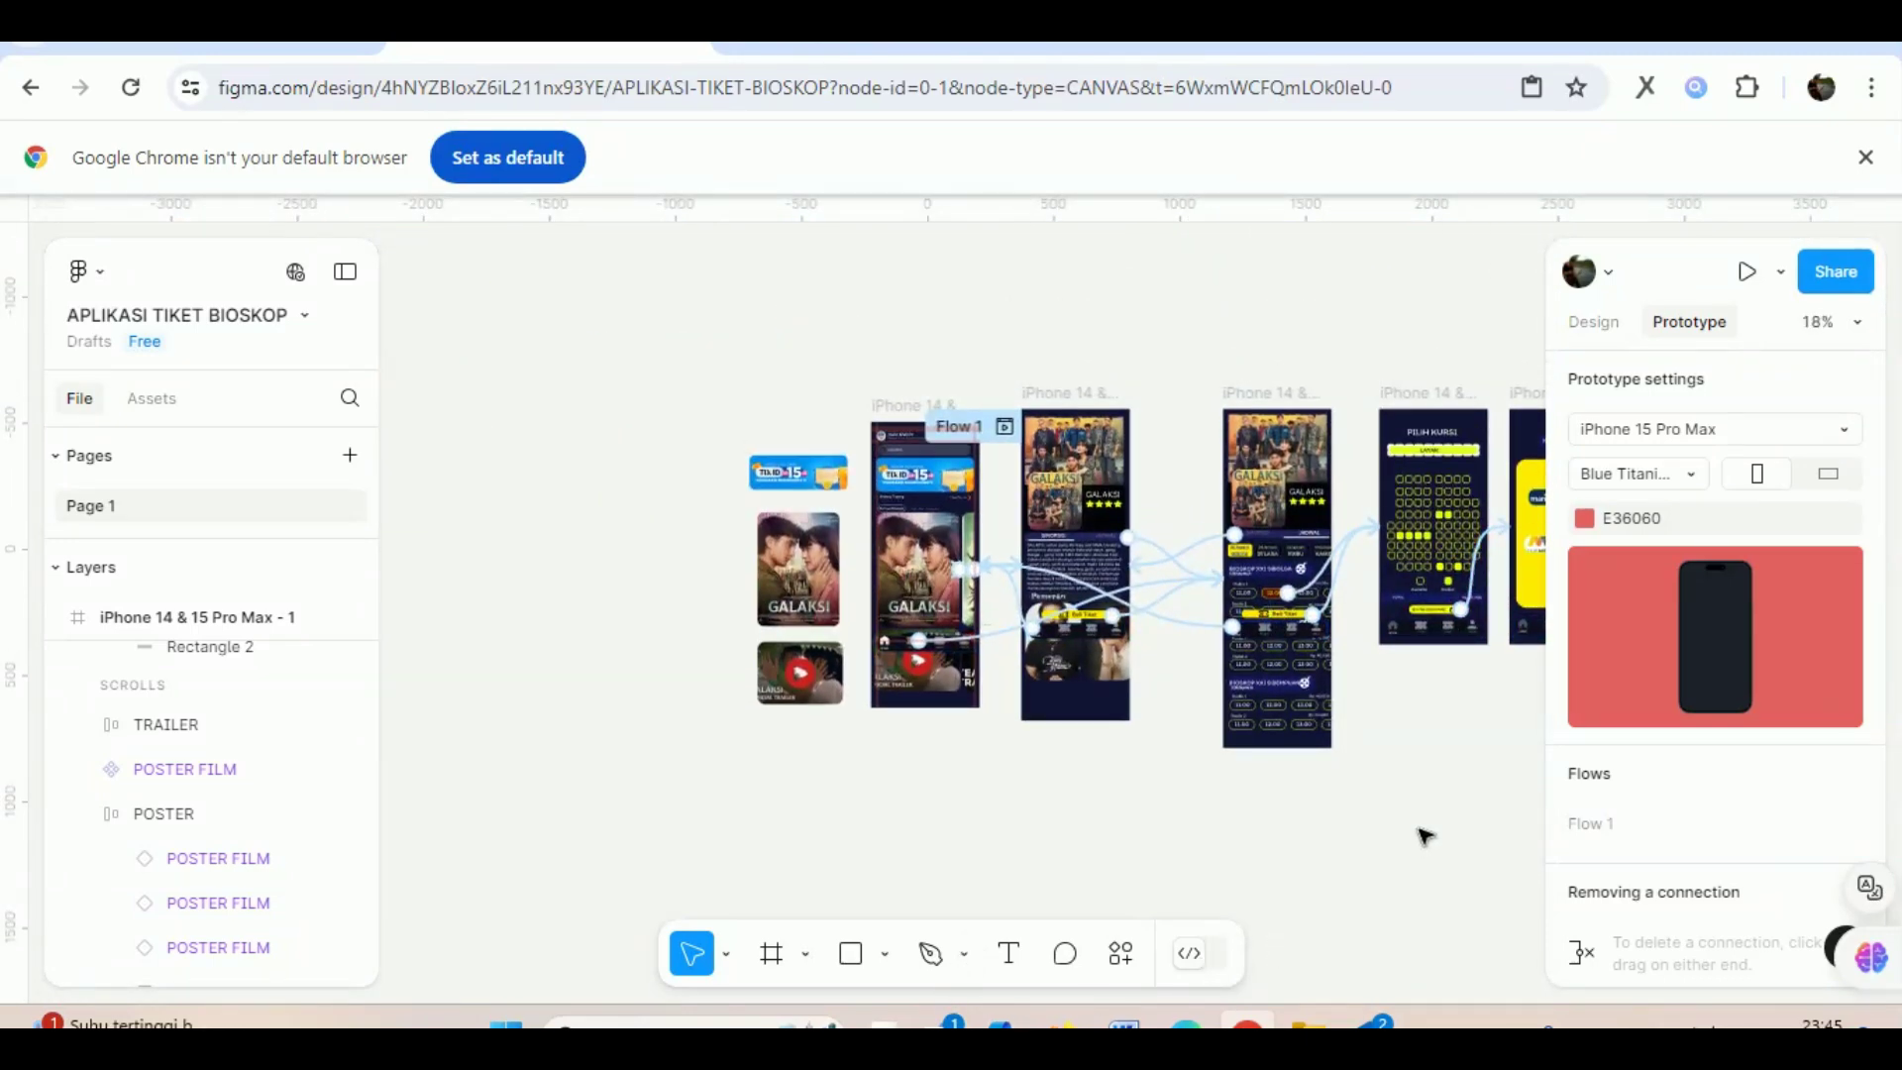
pyautogui.moveTo(1423, 823)
pyautogui.mouseDown()
pyautogui.moveTo(1379, 802)
pyautogui.moveTo(989, 807)
pyautogui.moveTo(1000, 822)
pyautogui.mouseUp()
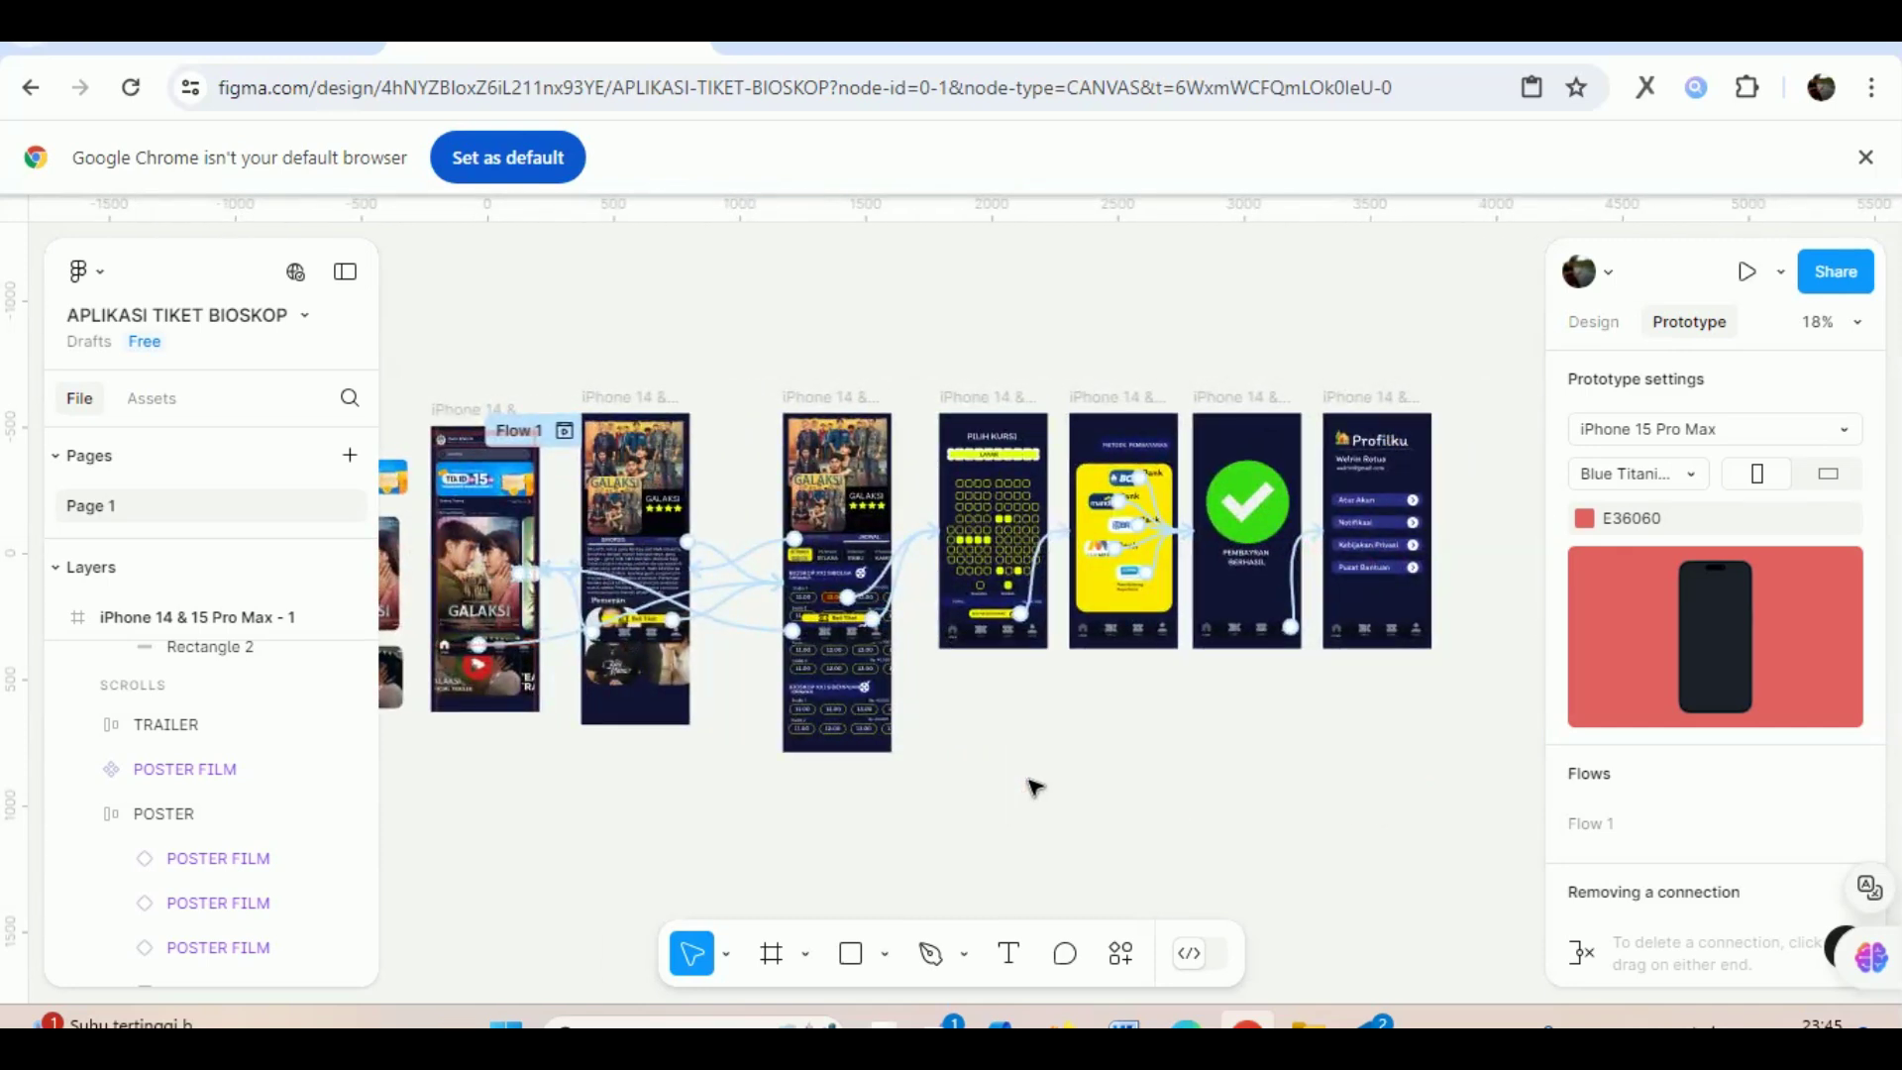
pyautogui.moveTo(1015, 737)
pyautogui.mouseDown()
pyautogui.moveTo(1048, 764)
pyautogui.moveTo(1218, 700)
pyautogui.moveTo(1014, 722)
pyautogui.moveTo(1087, 721)
pyautogui.mouseUp()
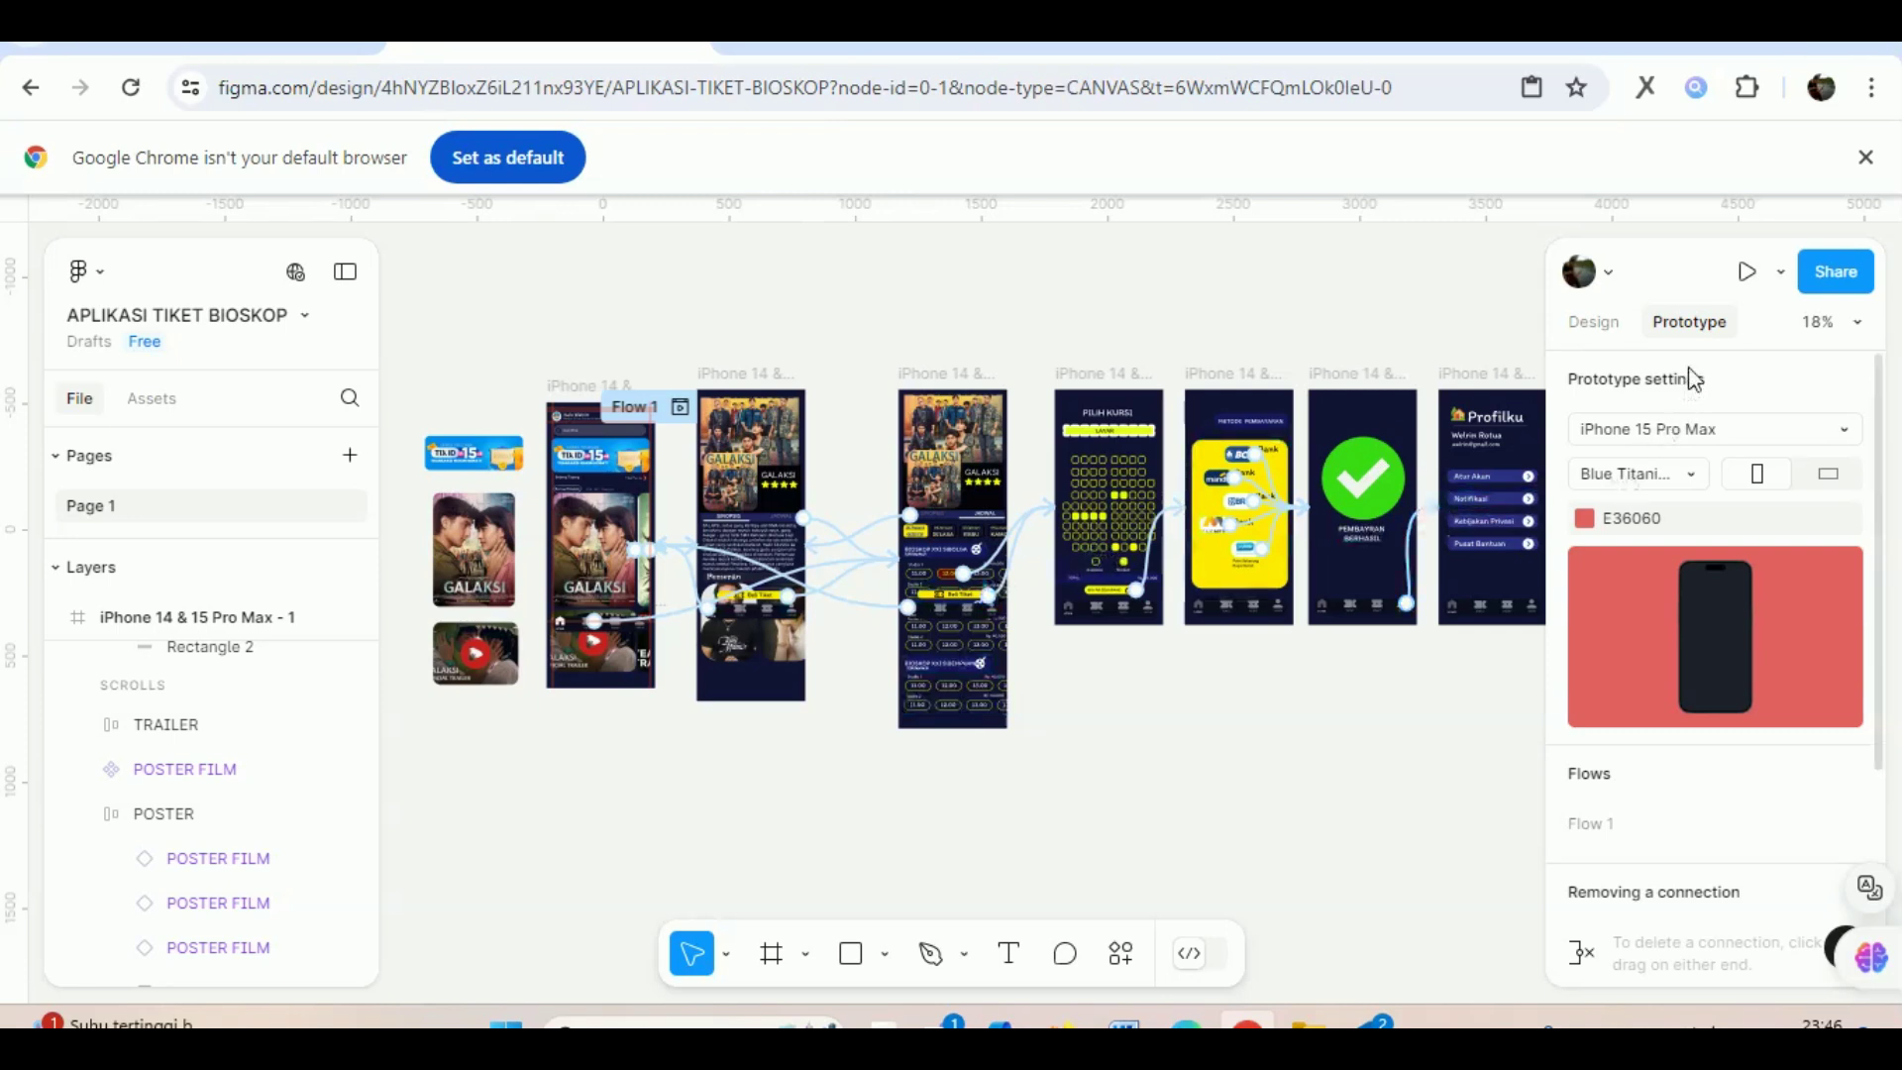
pyautogui.click(1575, 327)
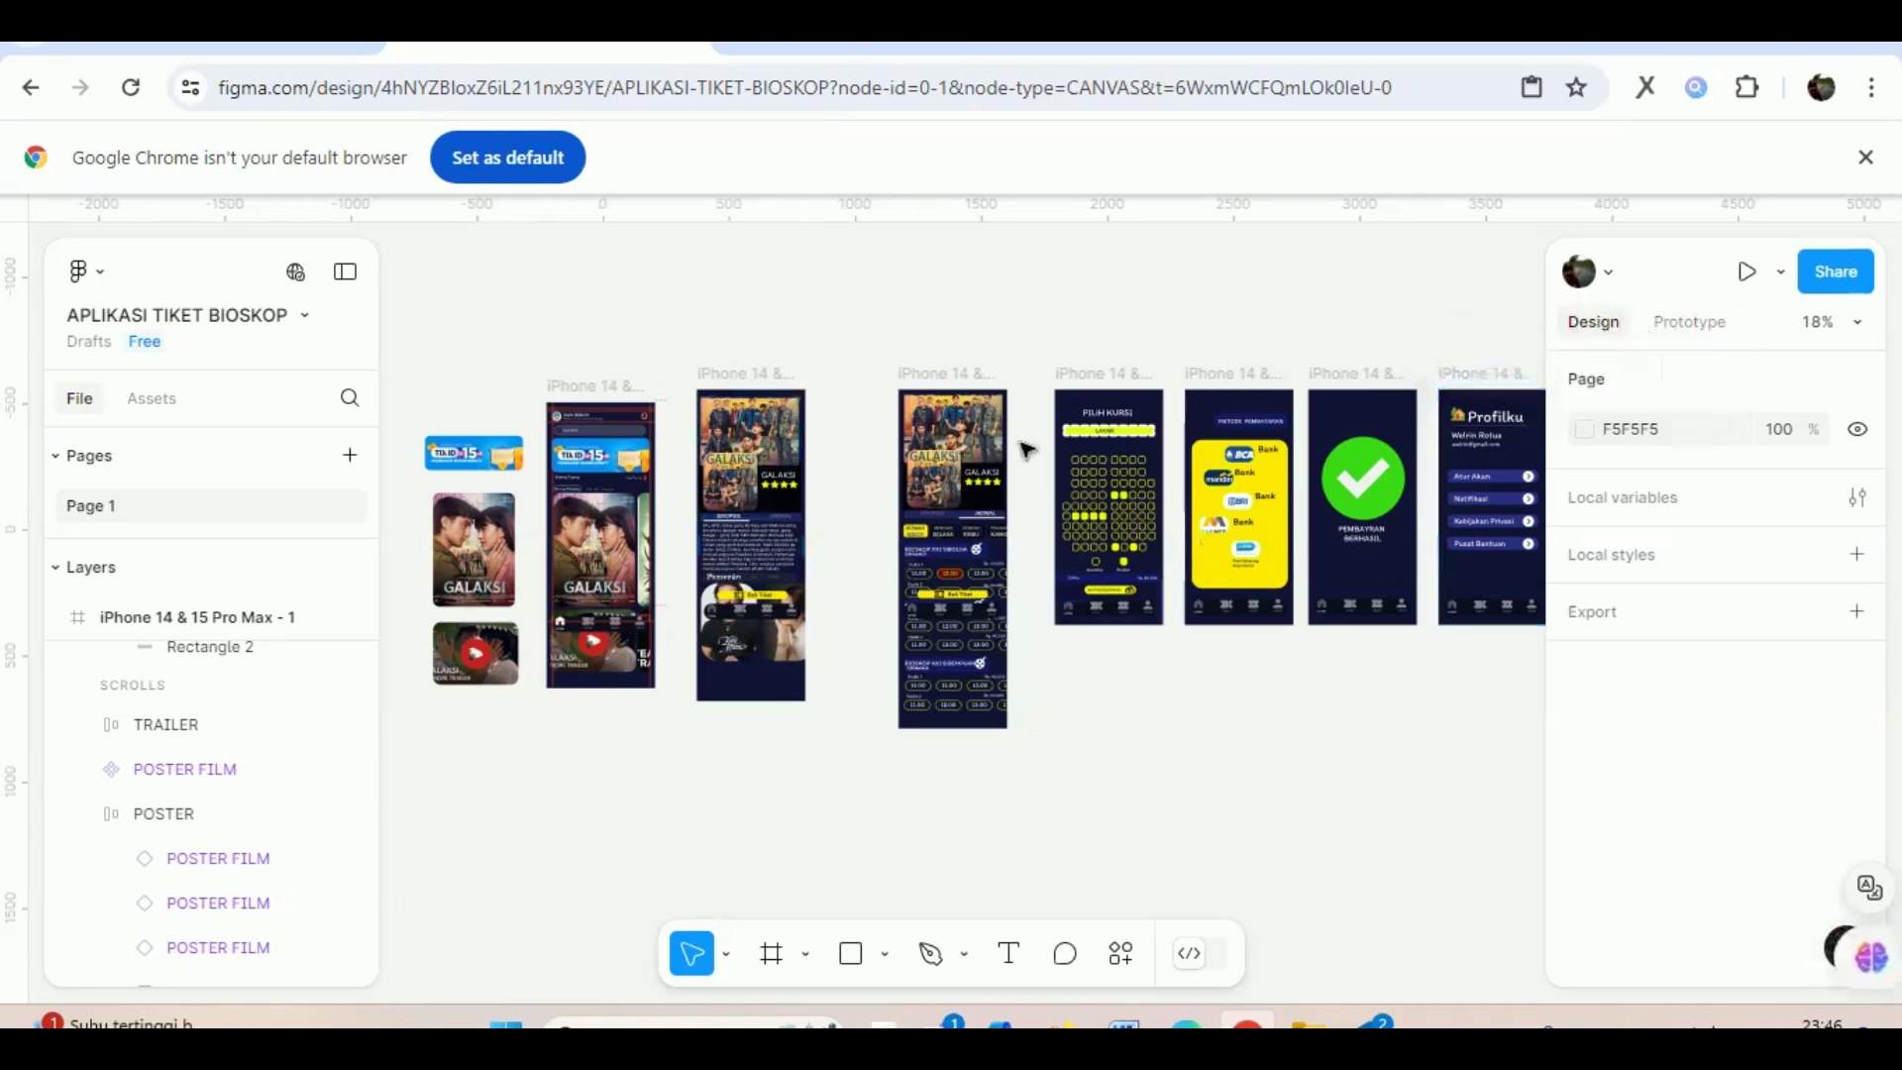
pyautogui.click(1699, 323)
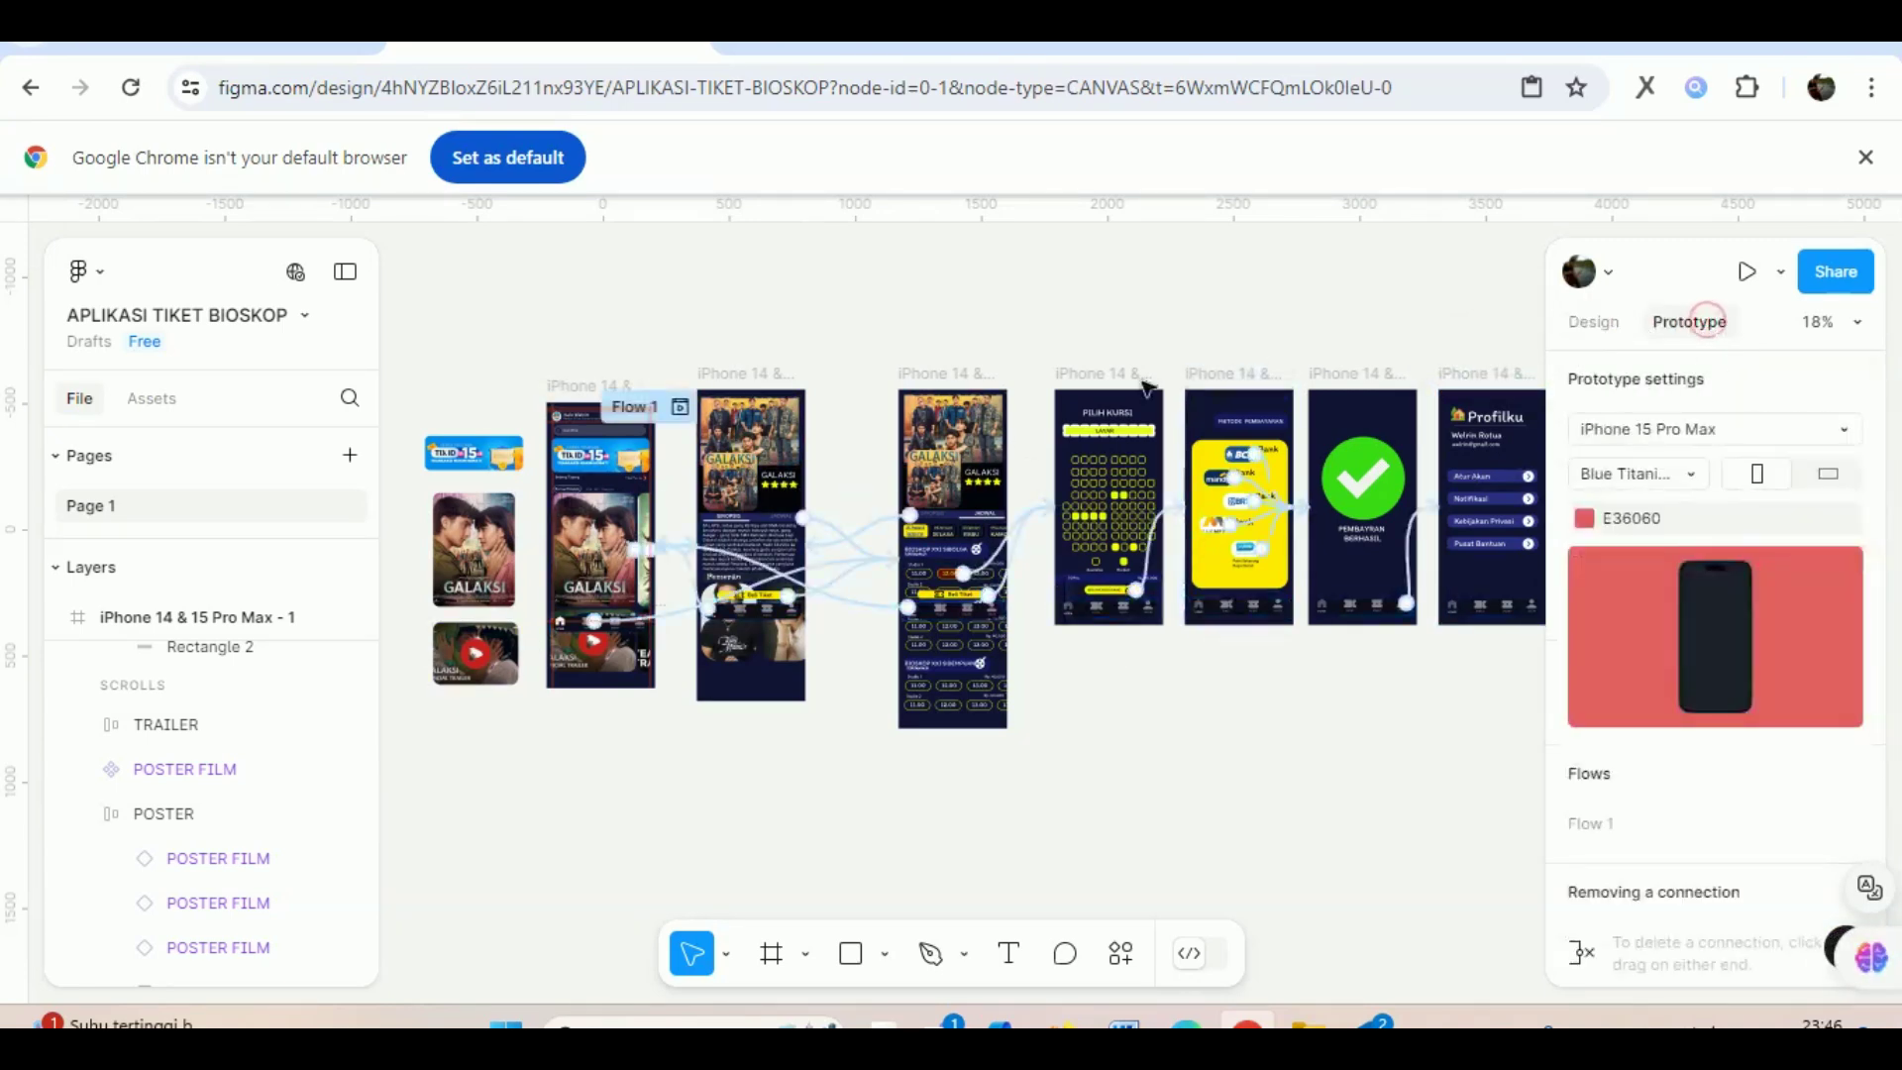